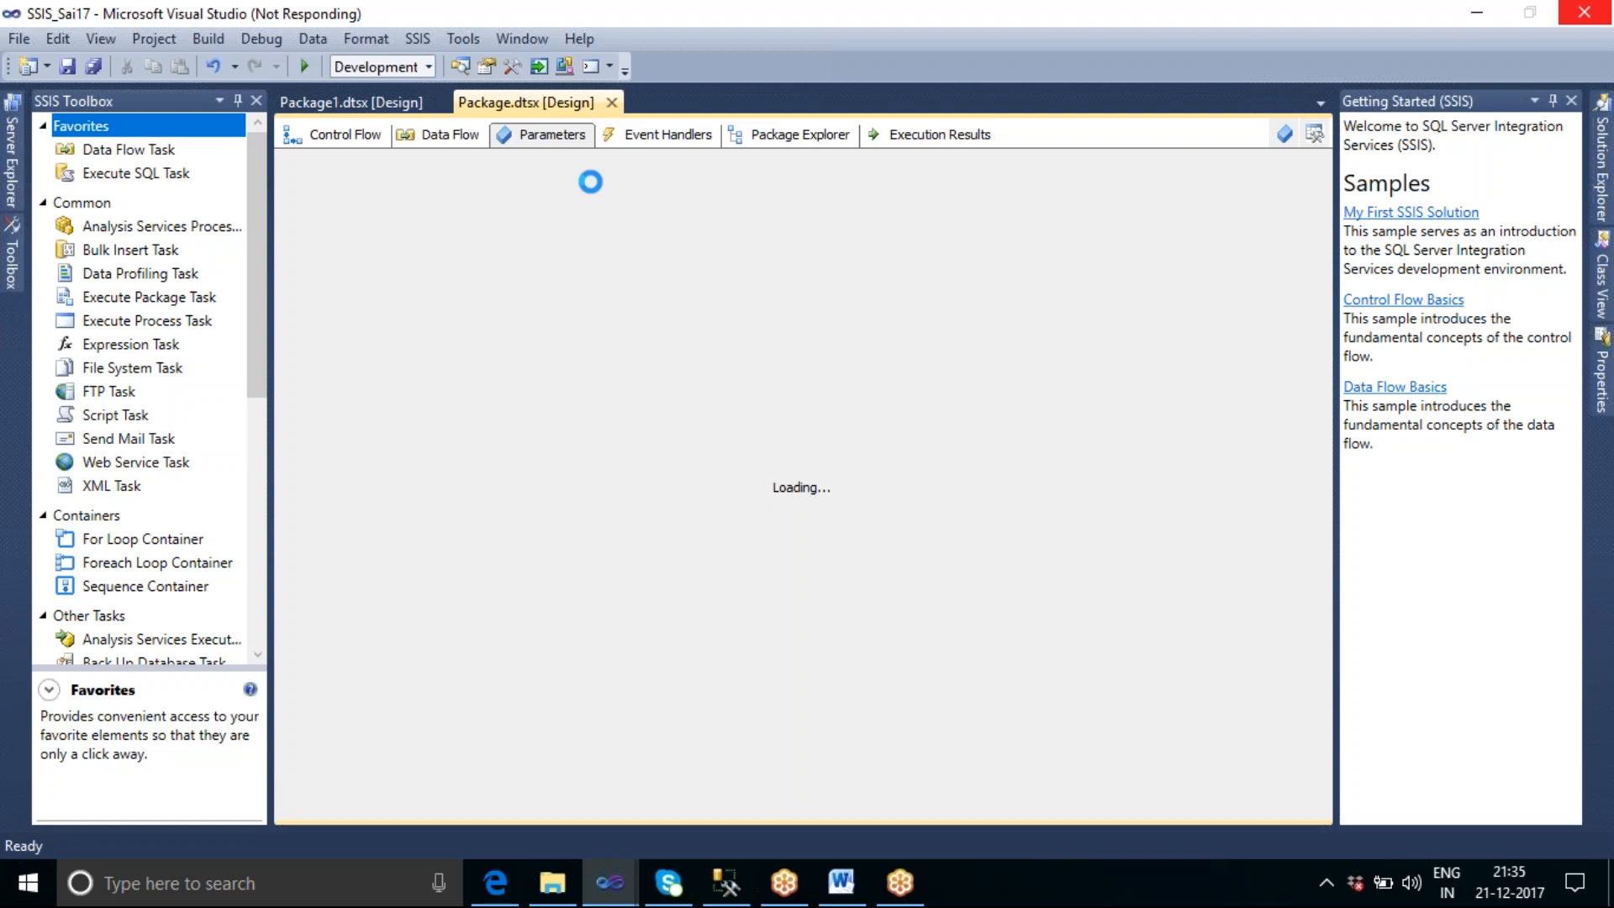
left_click(784, 882)
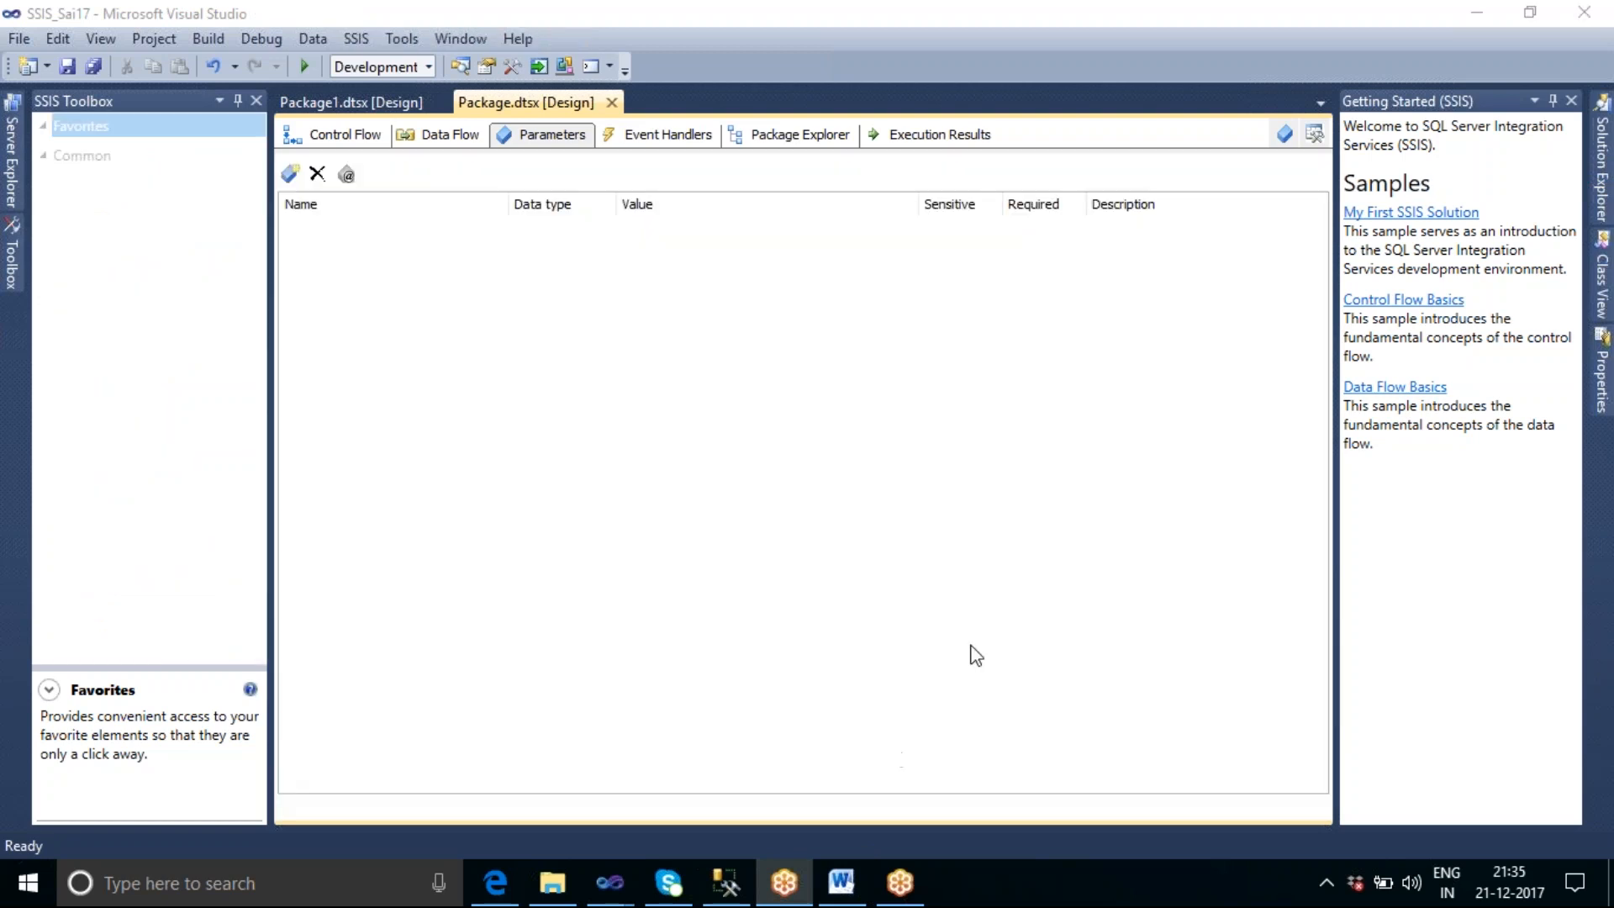
left_click(784, 882)
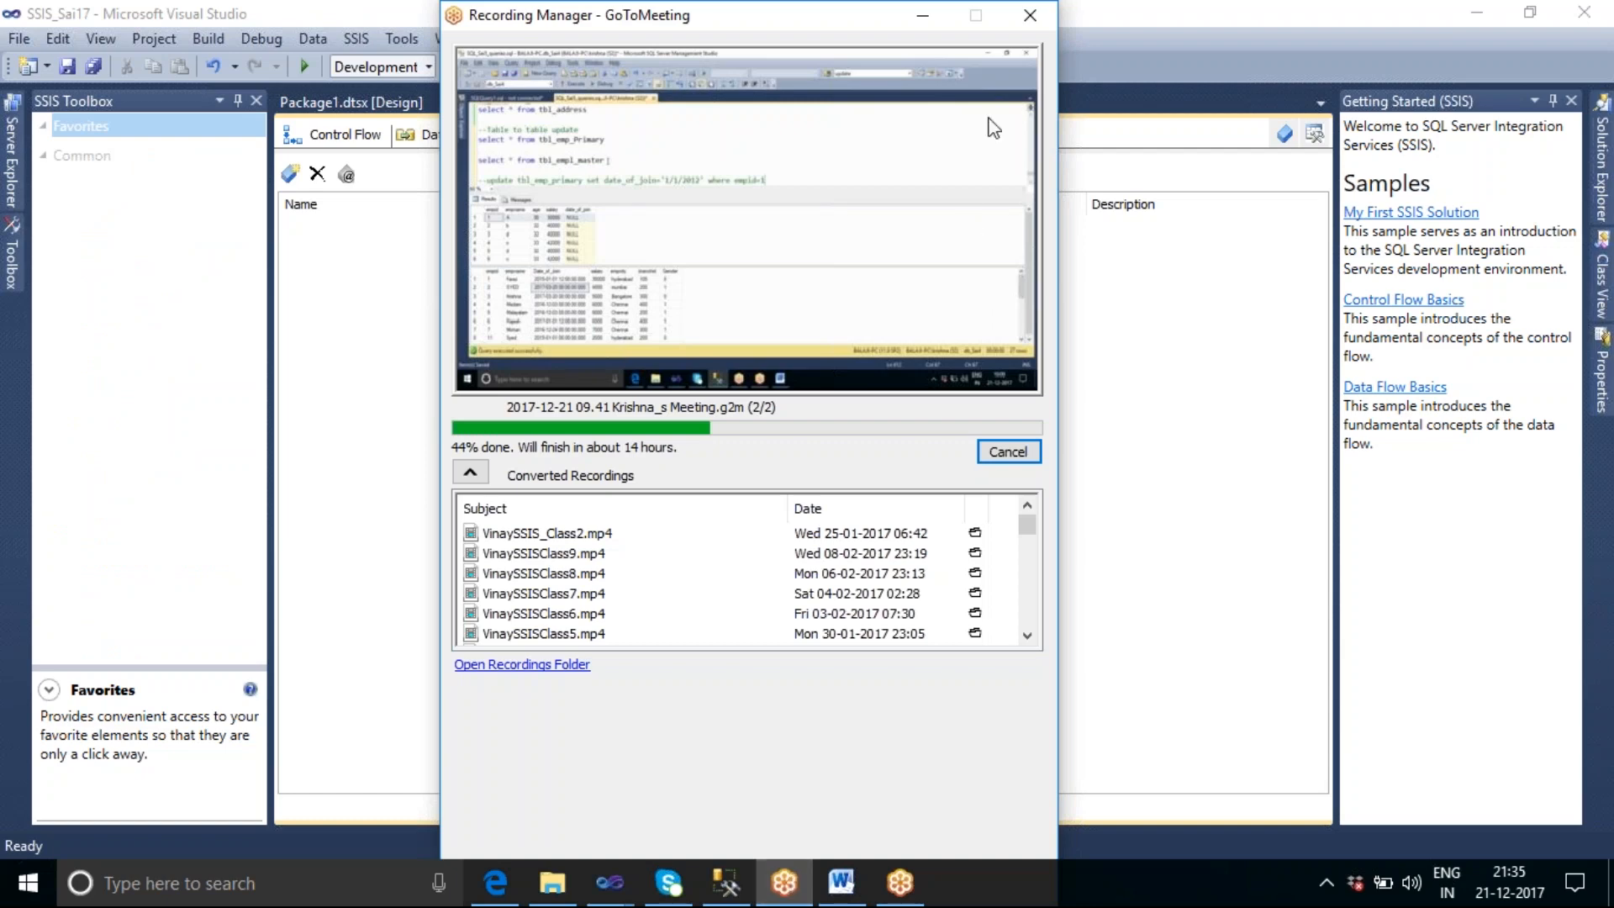
left_click(922, 15)
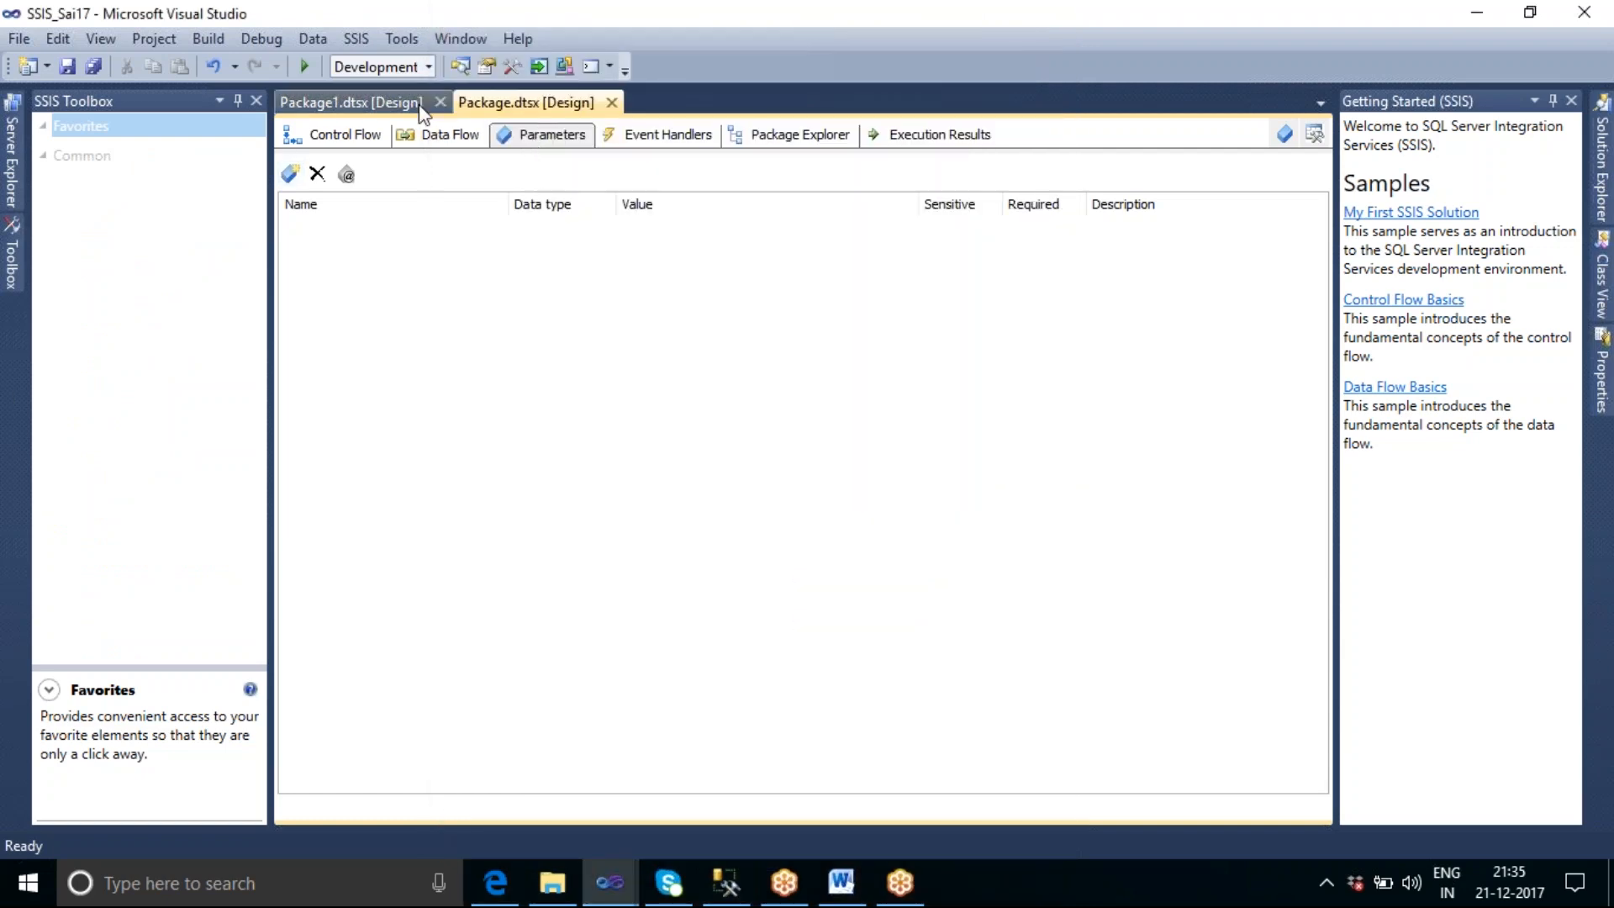
left_click(351, 145)
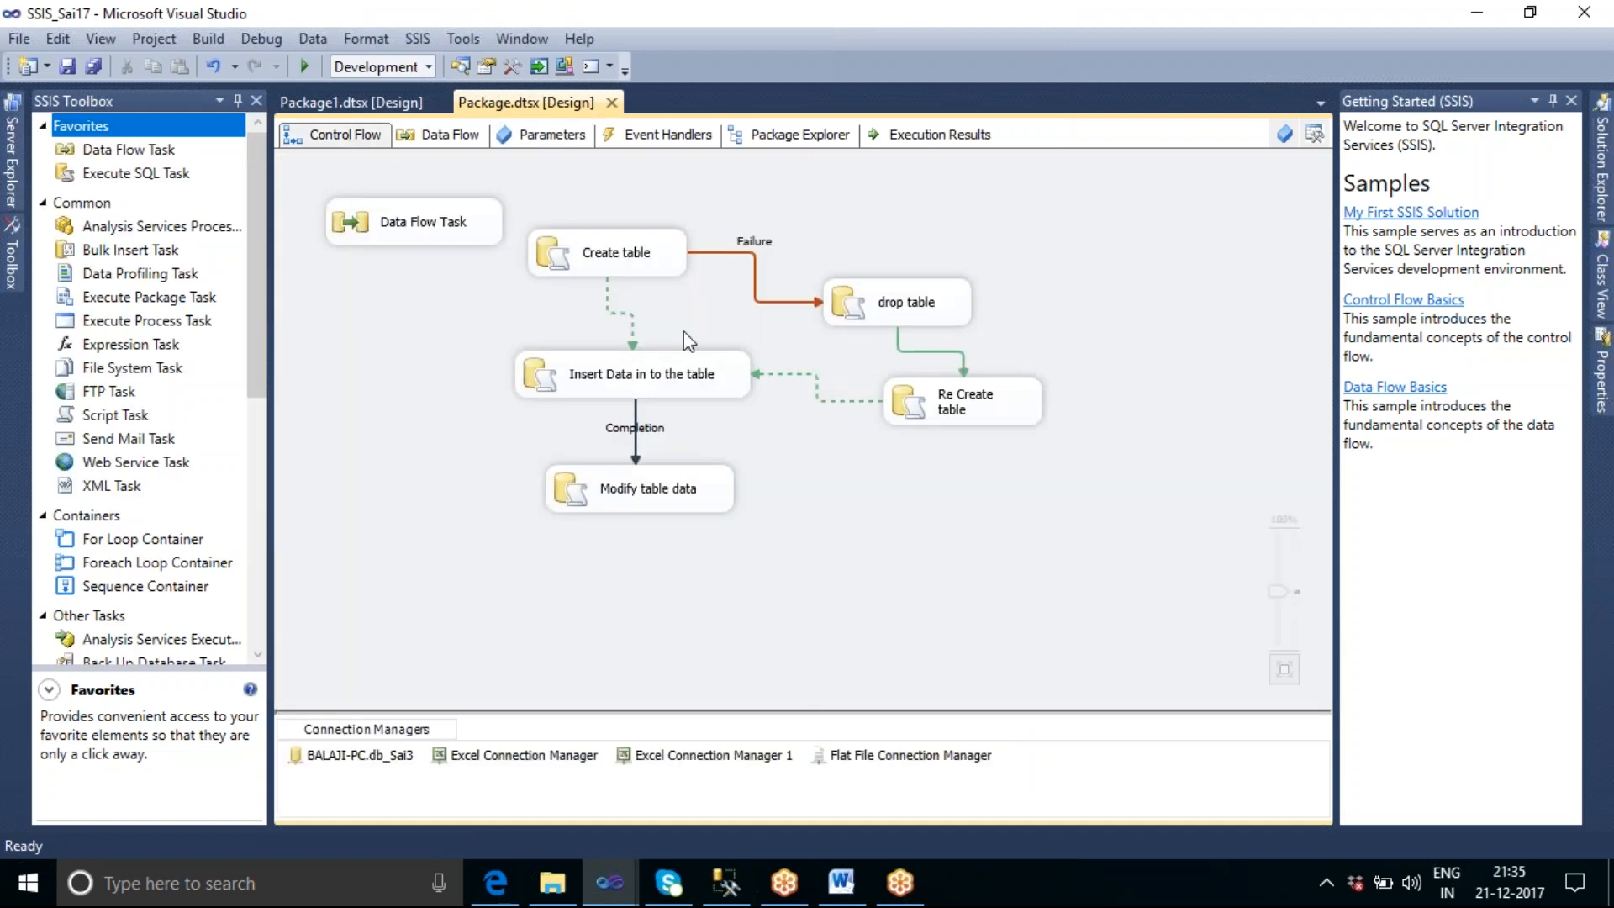
Add a package parameter named Pkg1_Param to Package.dtsx.
left_click(553, 137)
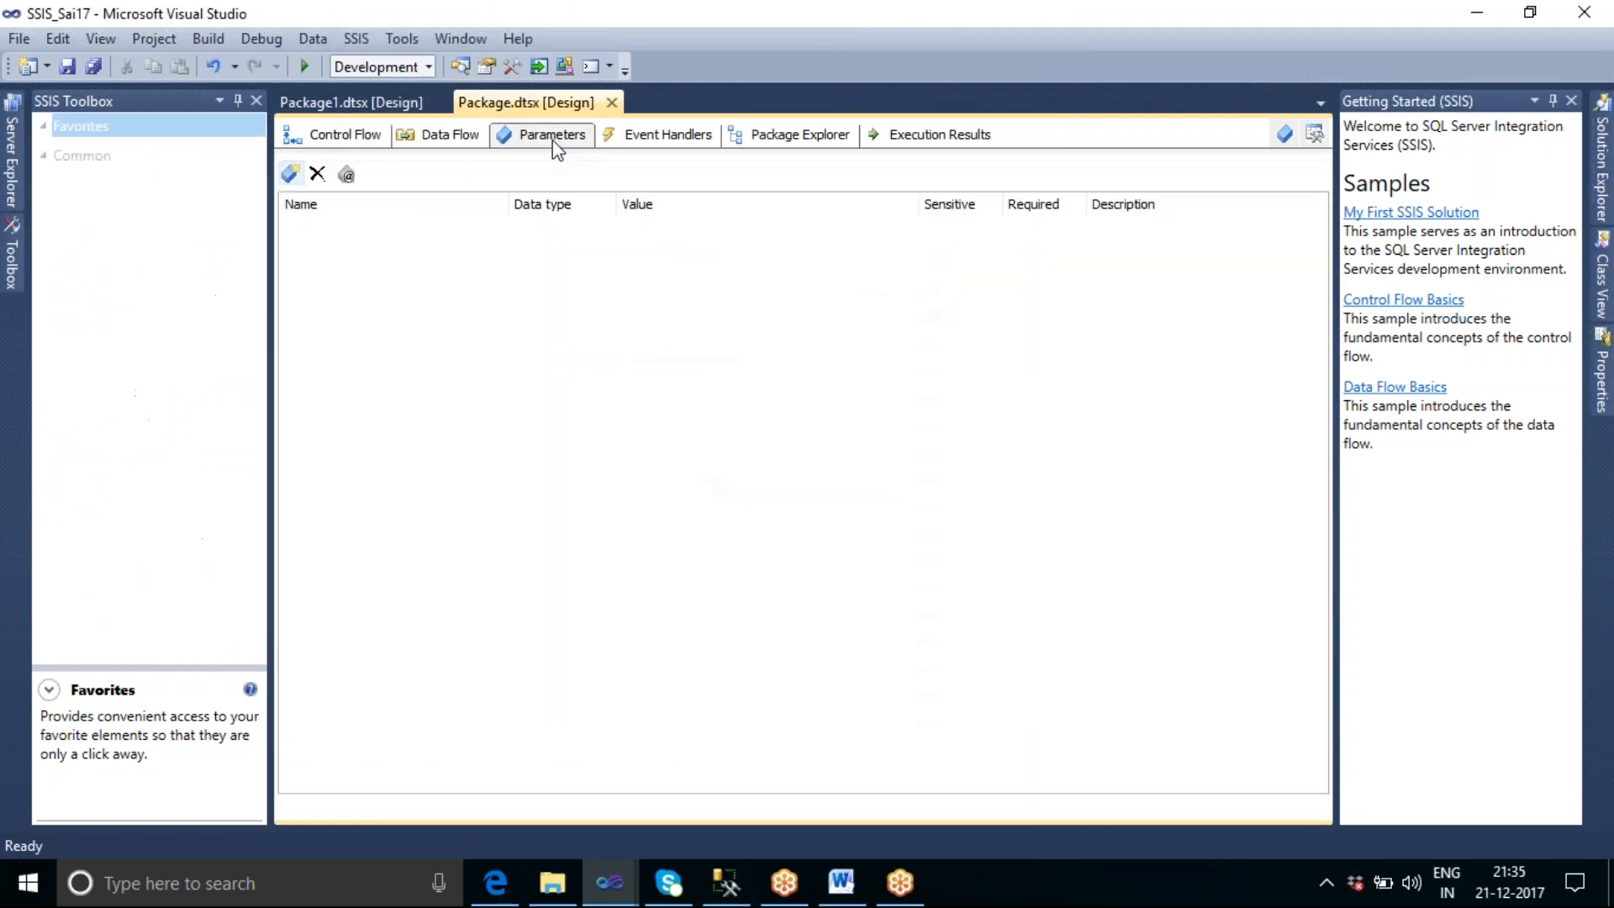
left_click(292, 175)
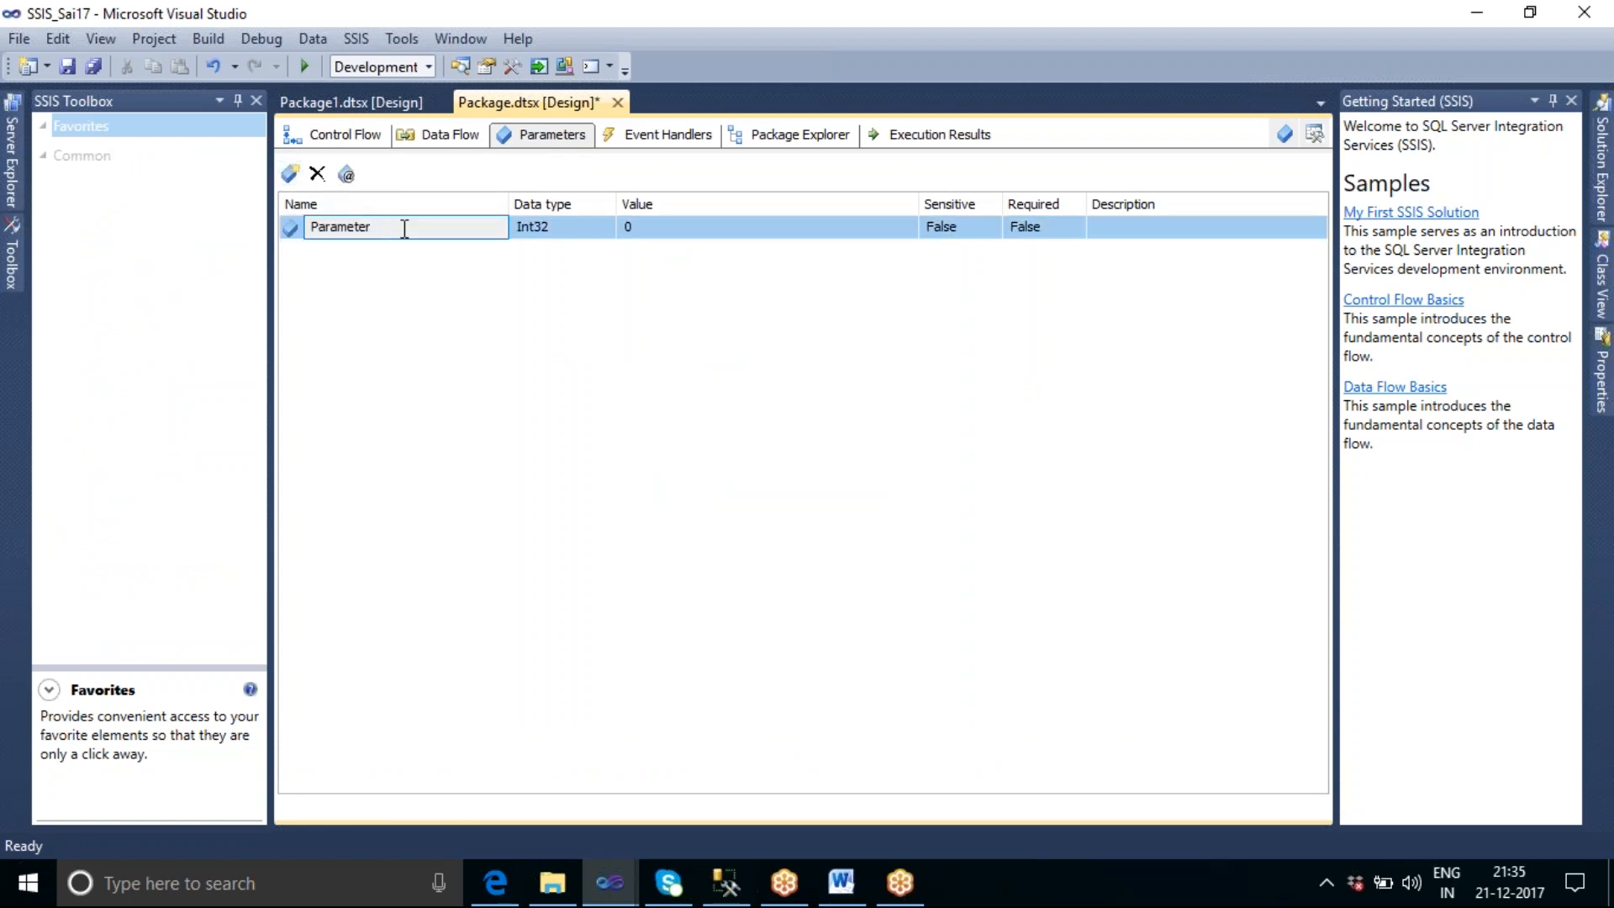
type("Pkg1_Param")
key("Return")
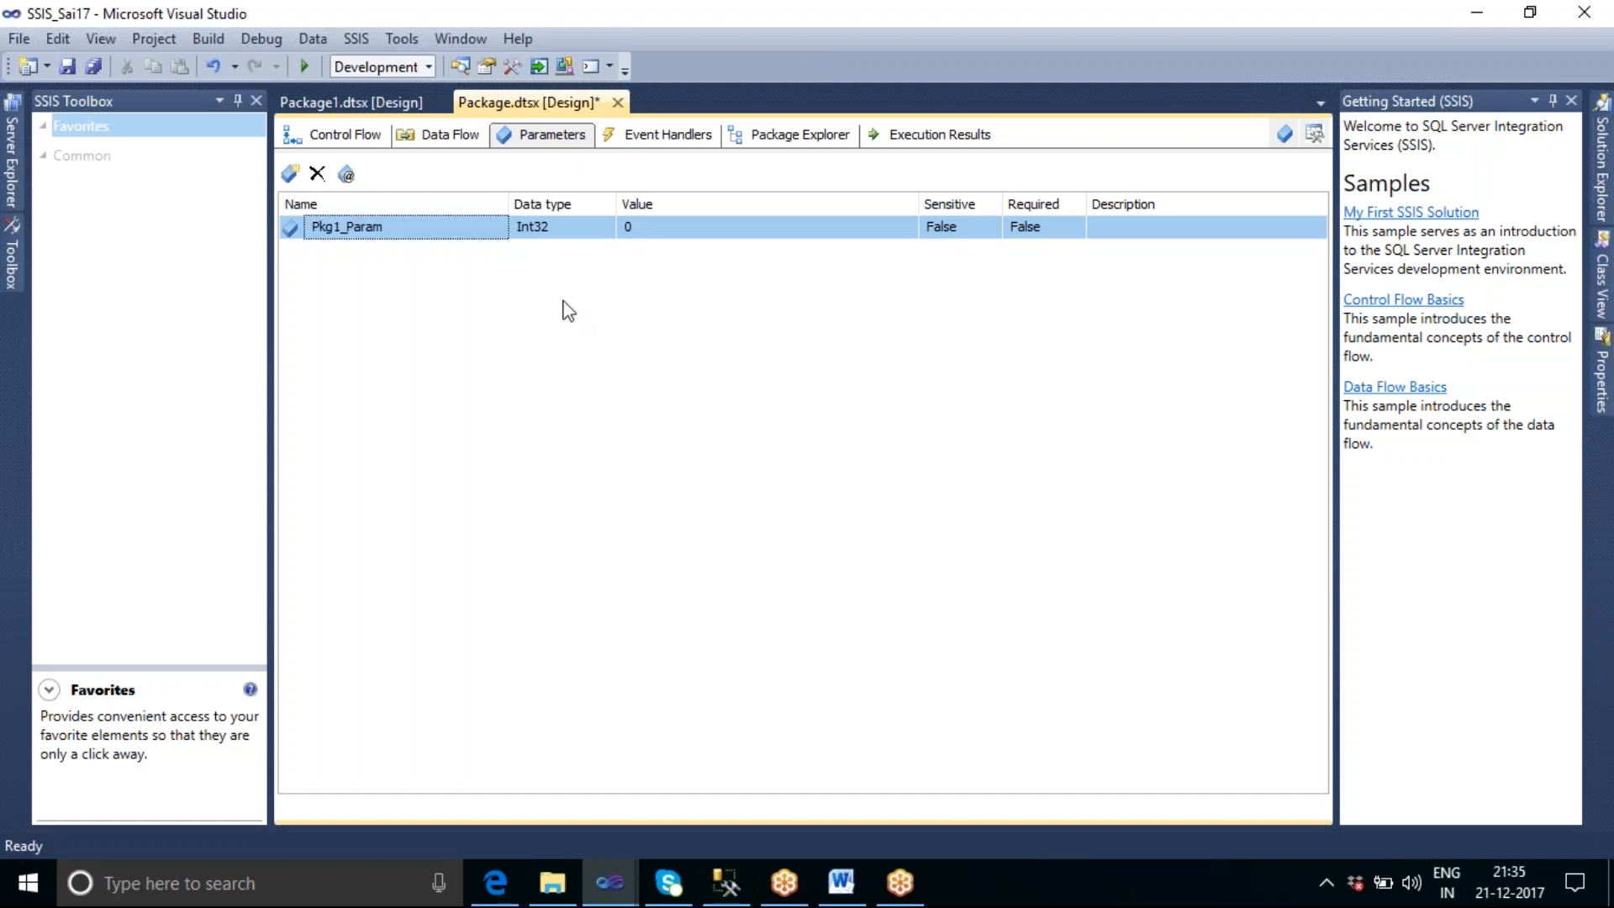
Keep the Int32 data type for Pkg1_Param, set its value to 200, and save the package.
left_click(578, 232)
left_click(606, 228)
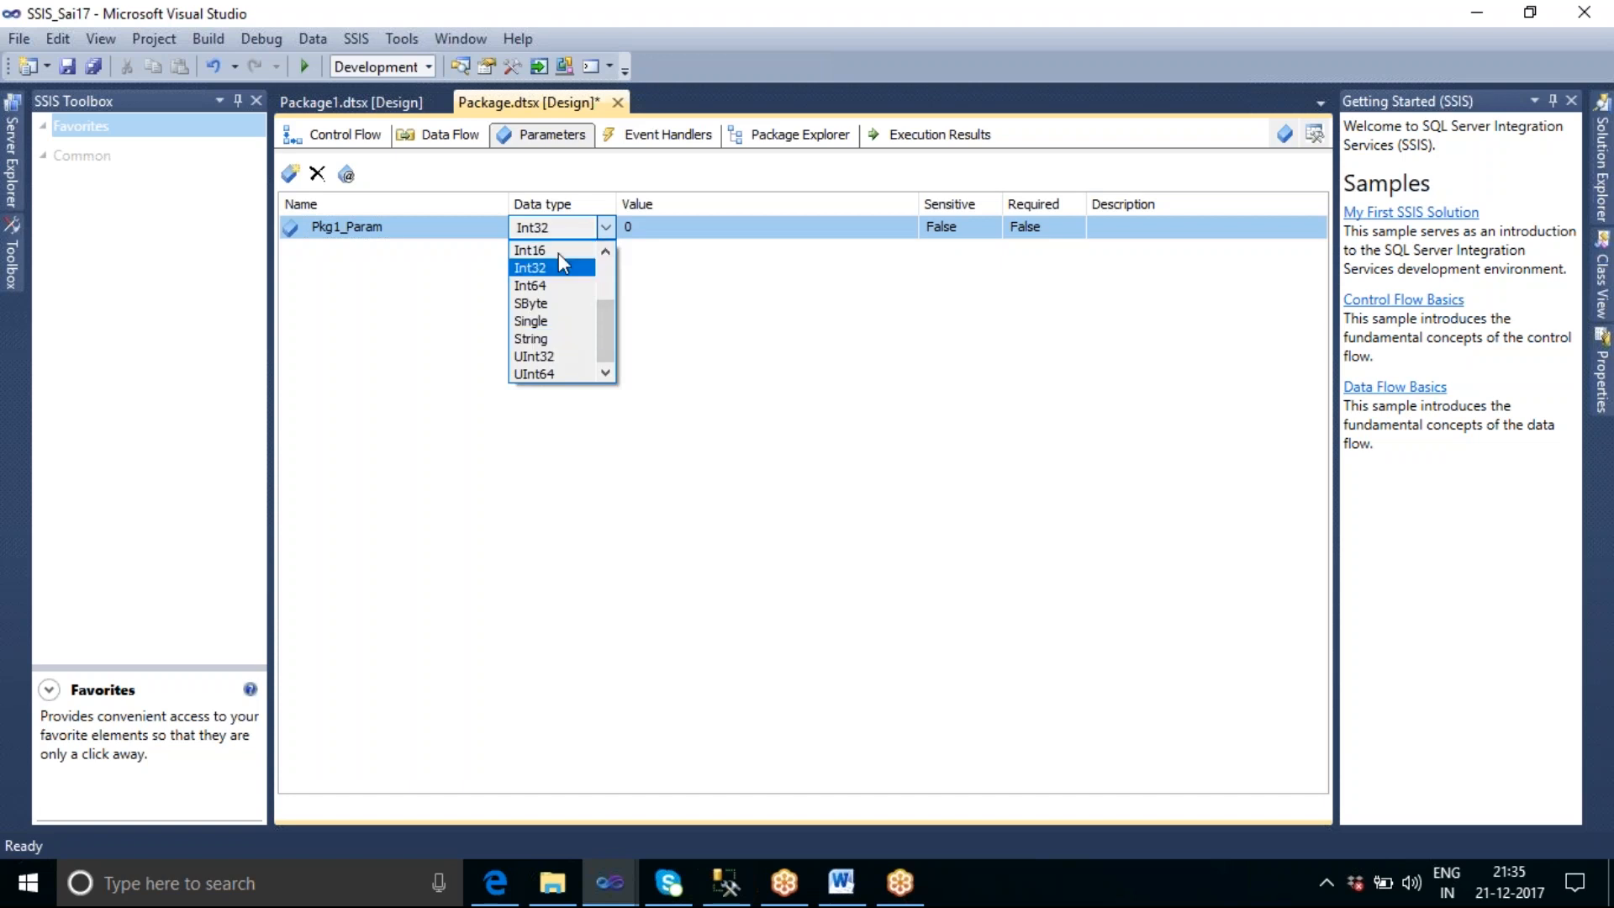
left_click(687, 252)
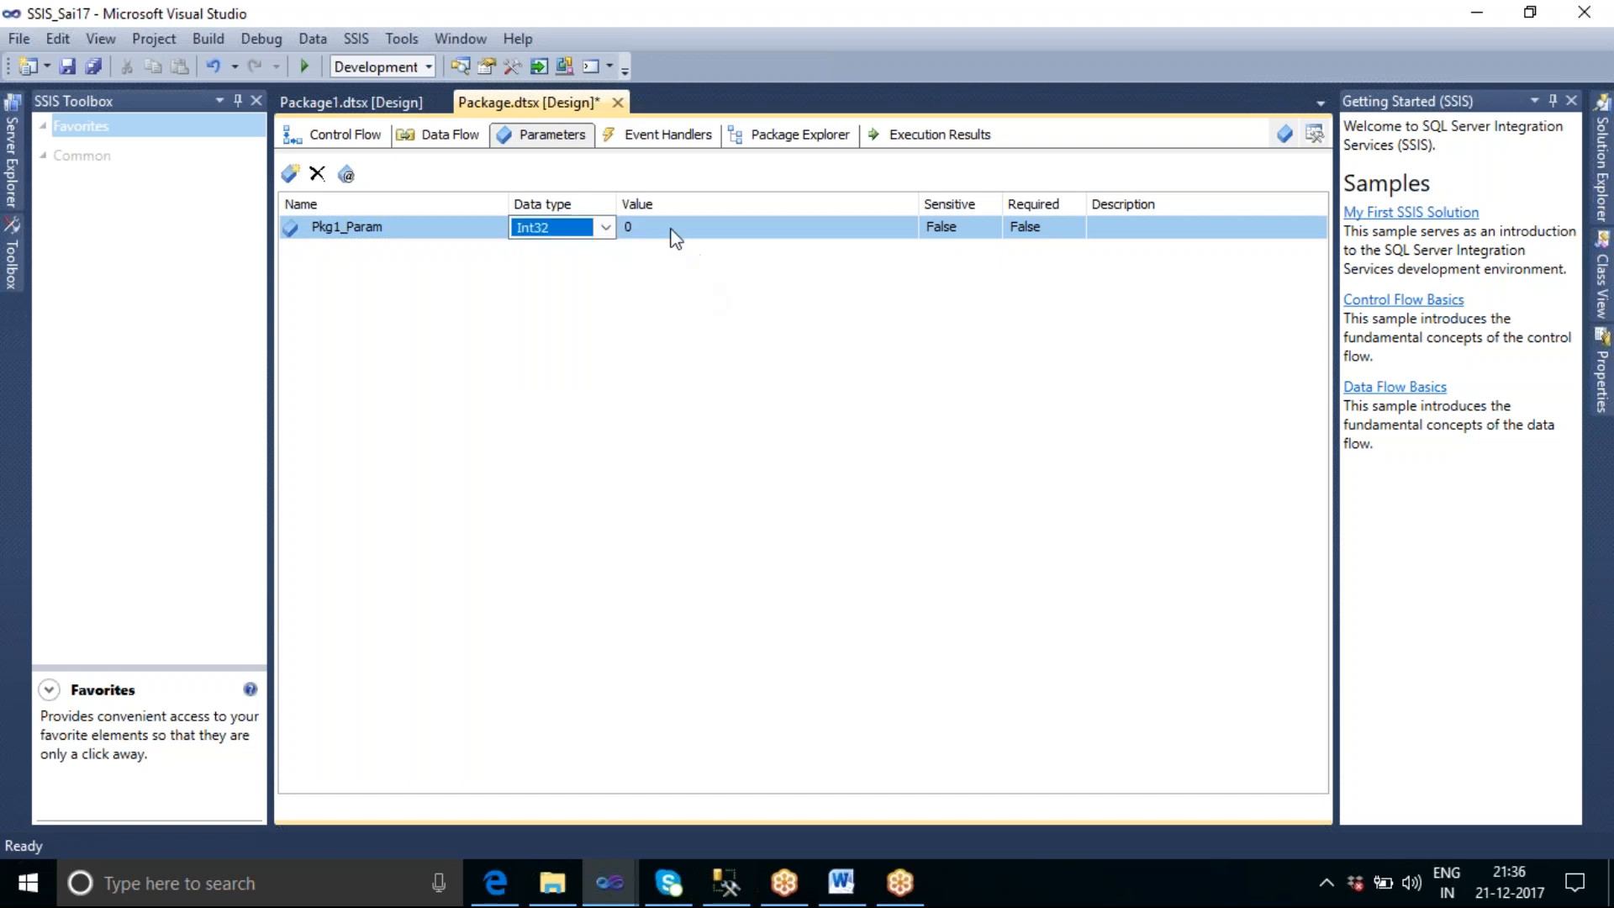
left_click(672, 228)
key("BackSpace")
type("200")
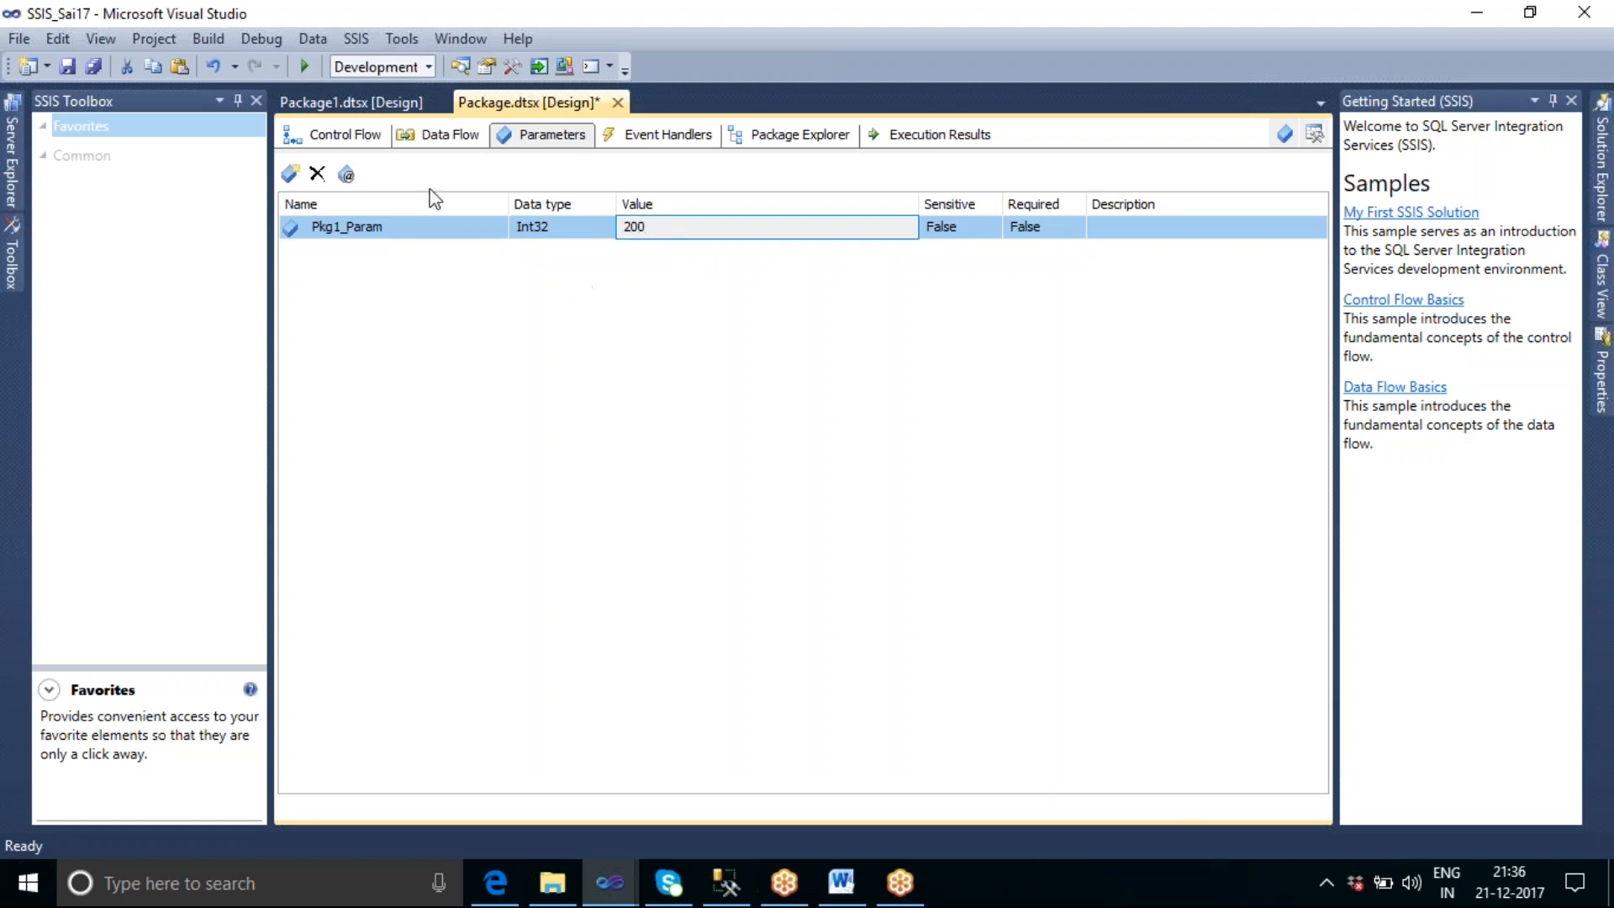
left_click(349, 141)
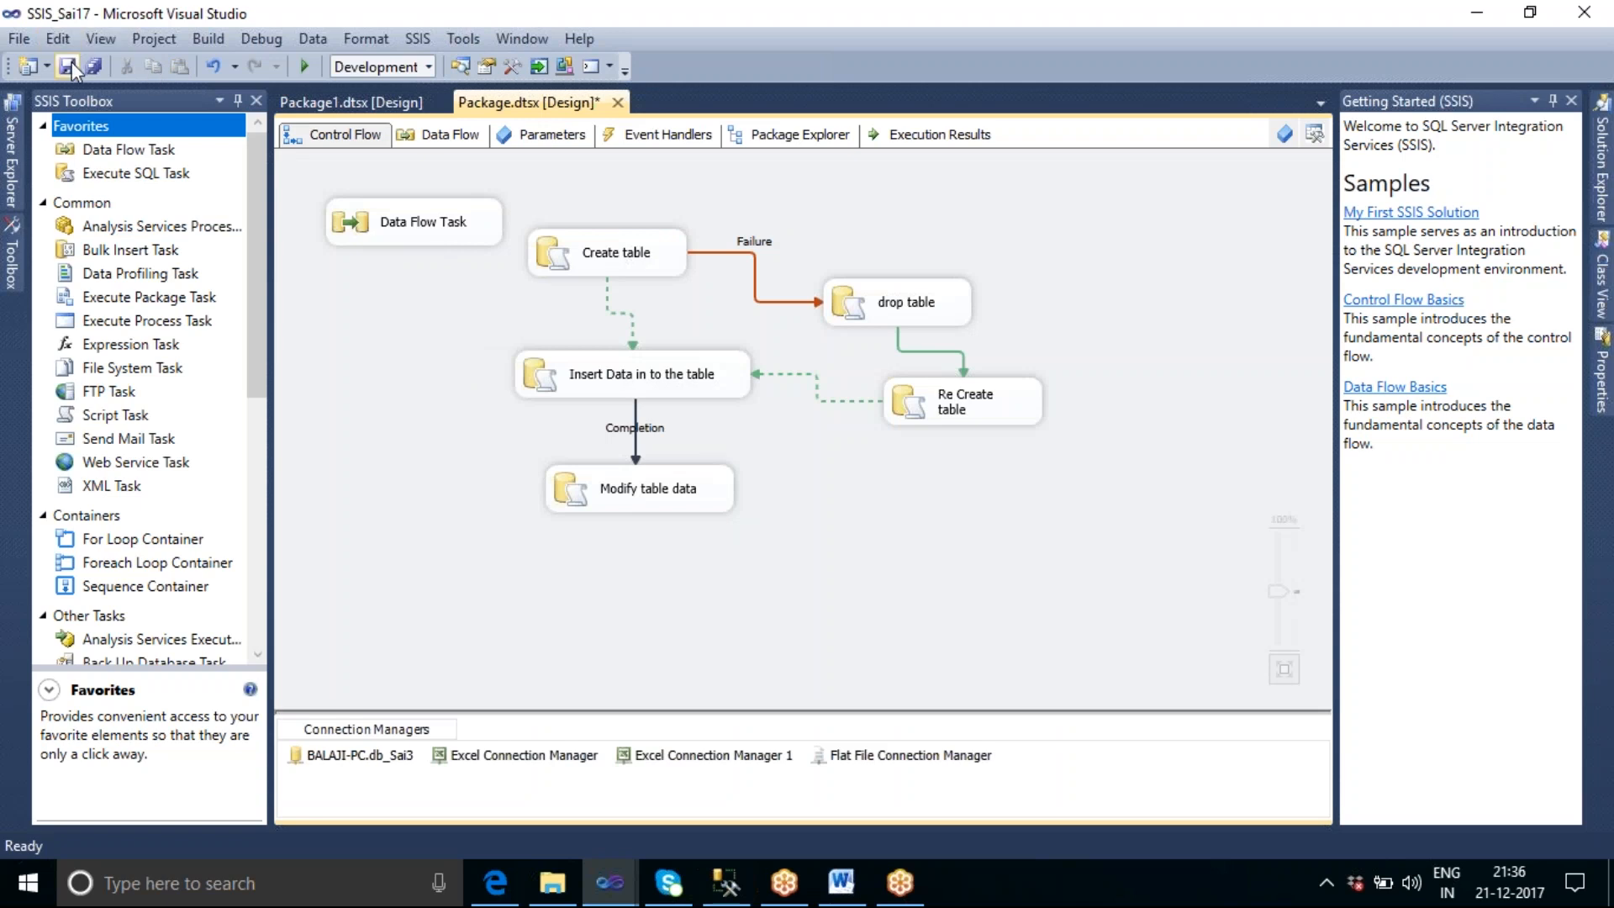
left_click(67, 66)
Try adding a parameter mapping for $Package::Pkg1_Param in the "Insert Data in to the table" task, then discard it.
left_click(679, 389)
double_click(679, 390)
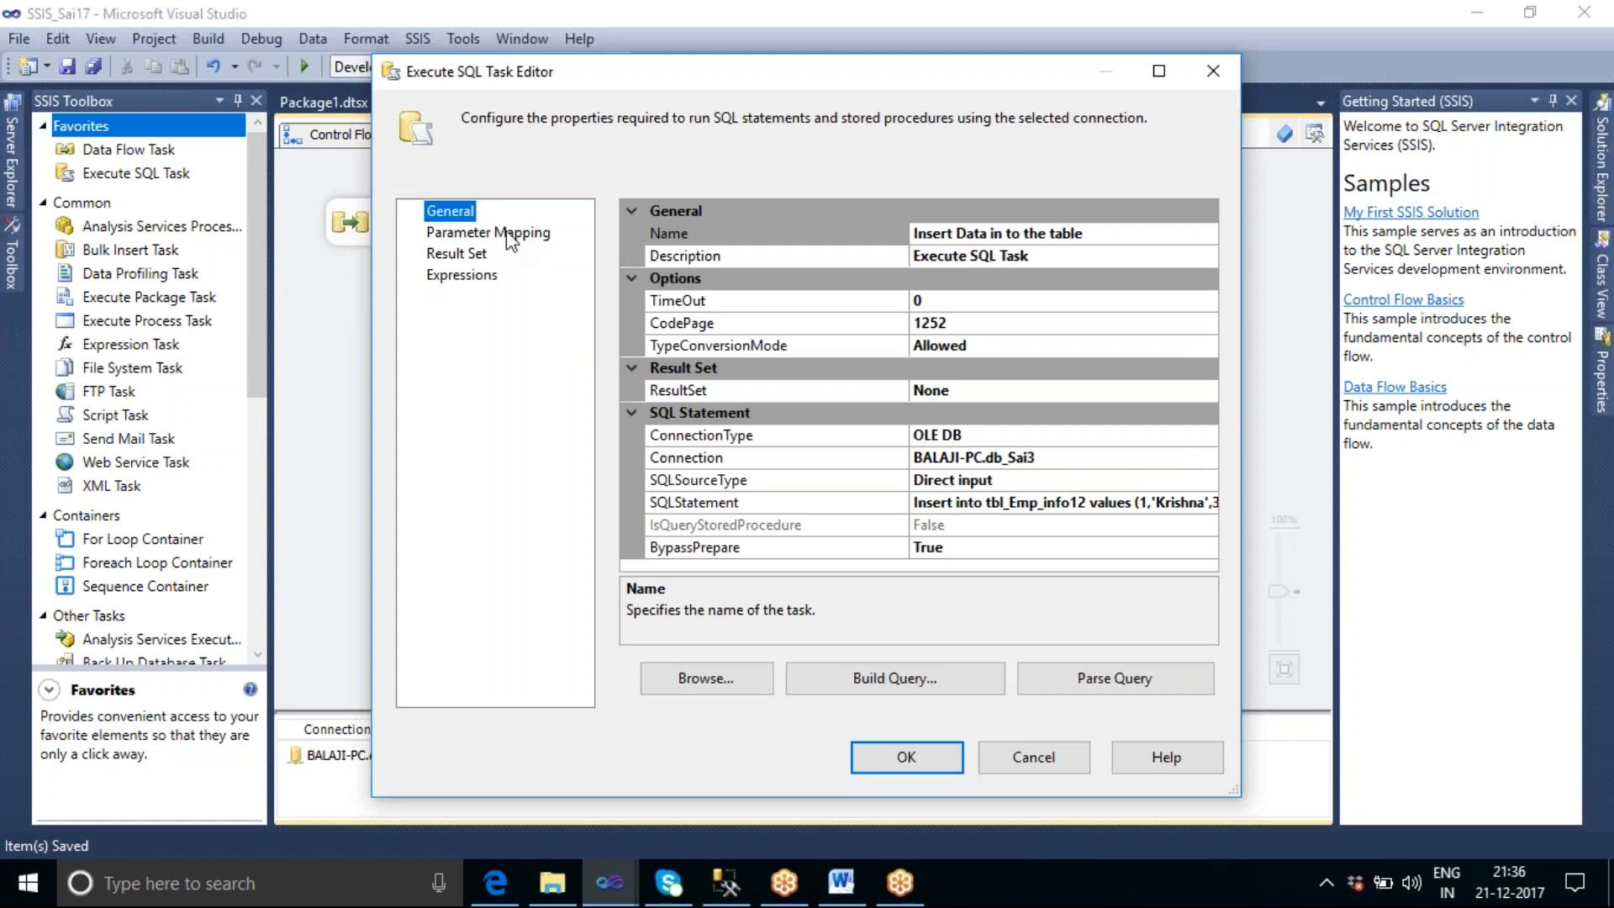
left_click(509, 237)
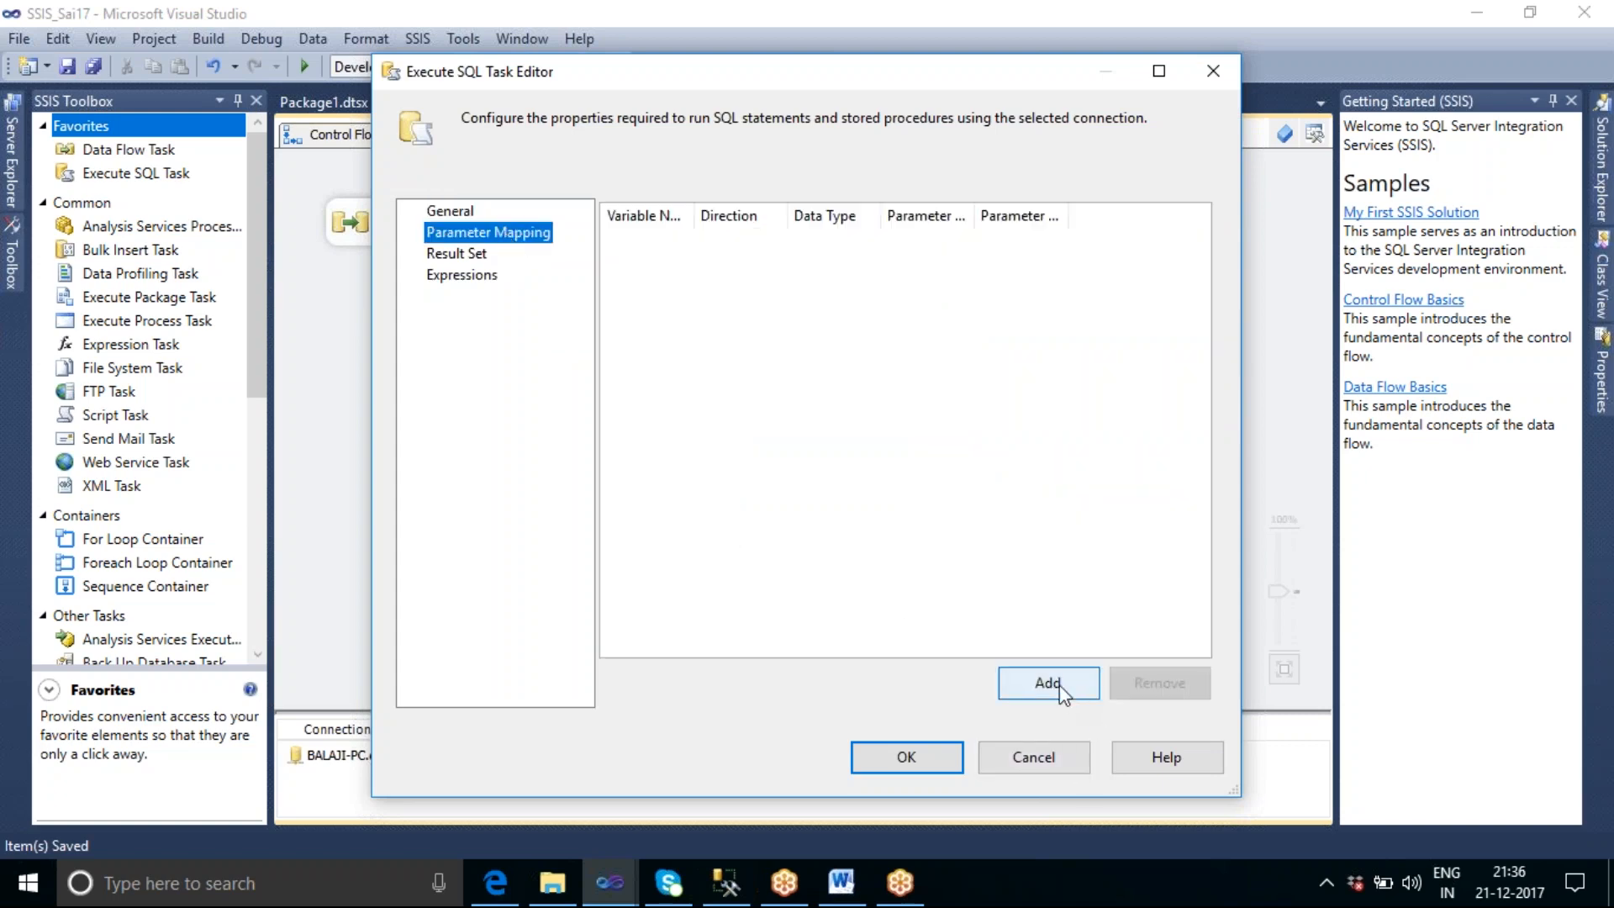
left_click(1059, 684)
left_click_drag(693, 215, 834, 217)
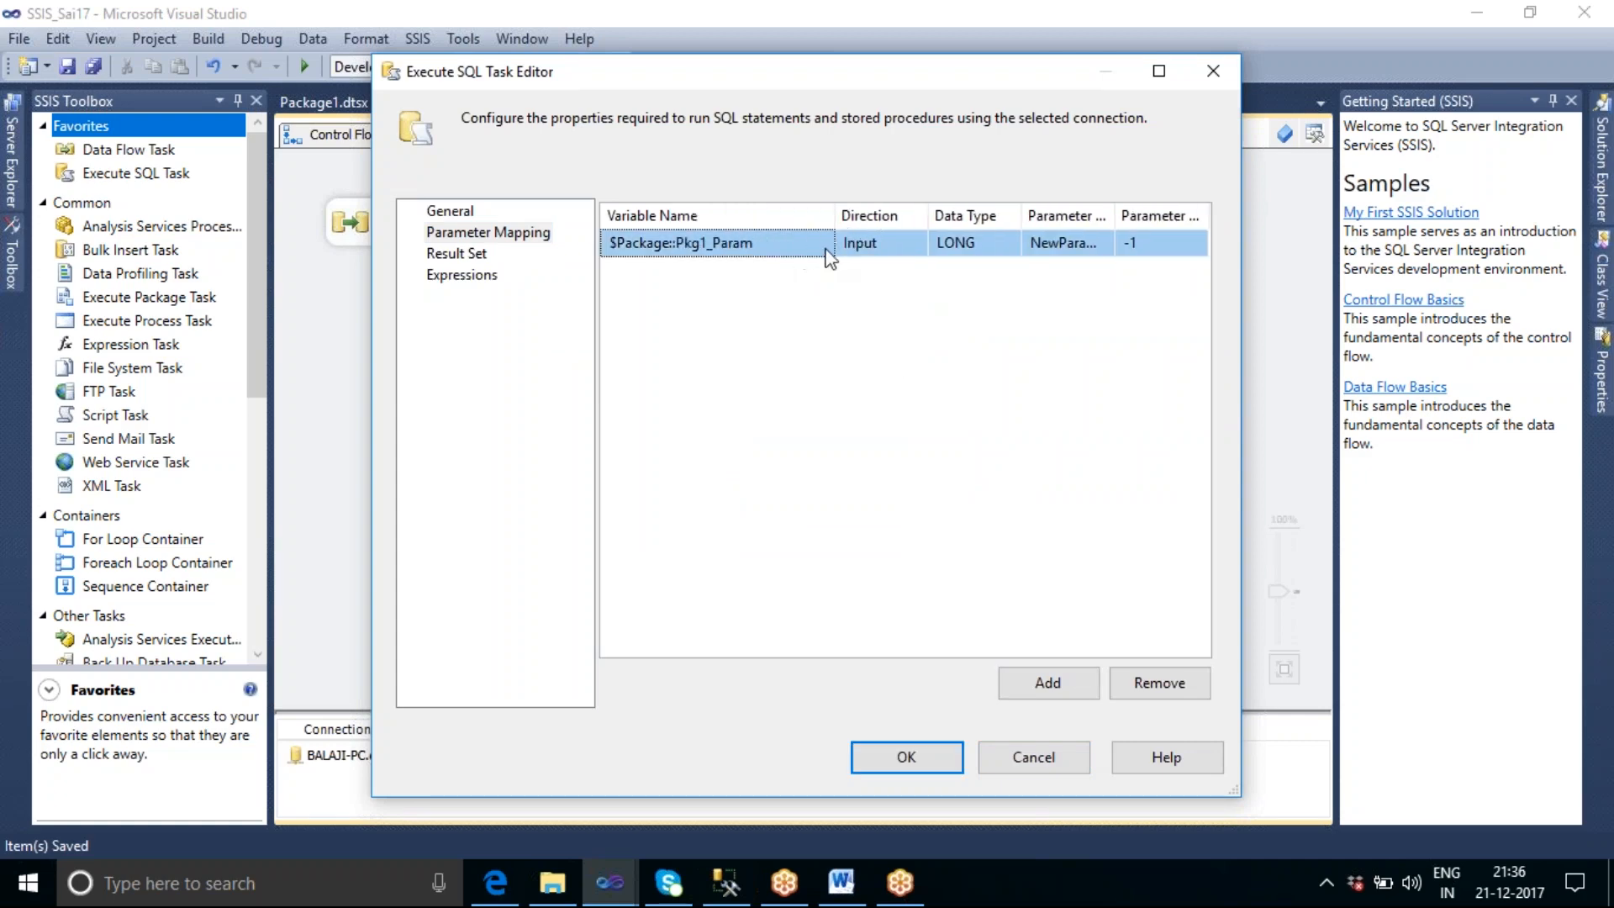
left_click(825, 248)
left_click(823, 243)
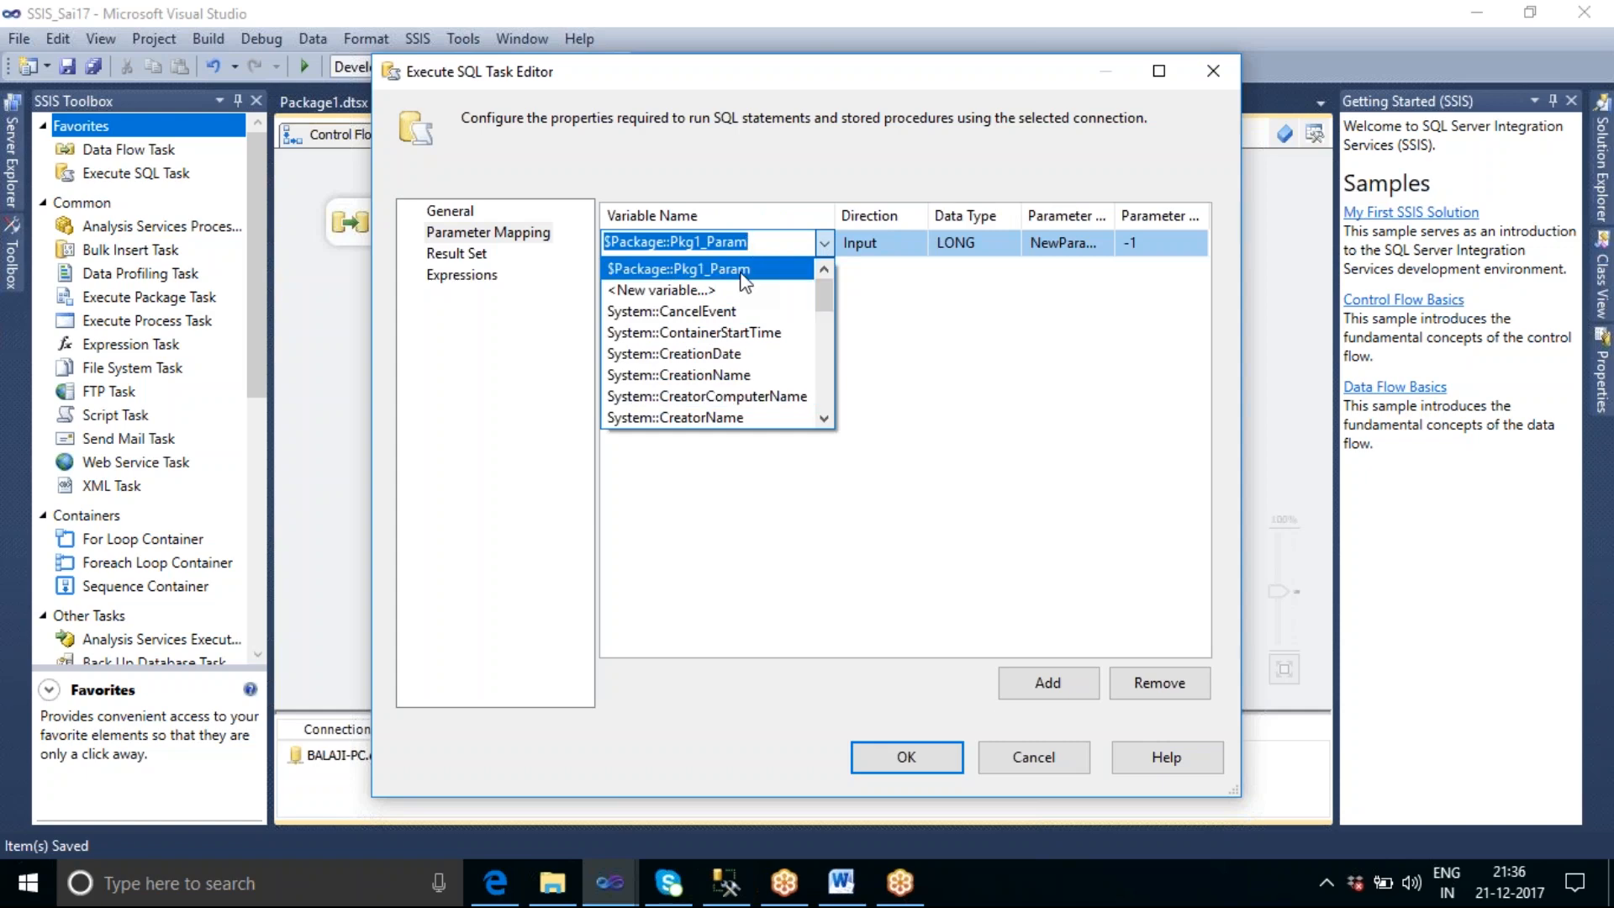
left_click(916, 313)
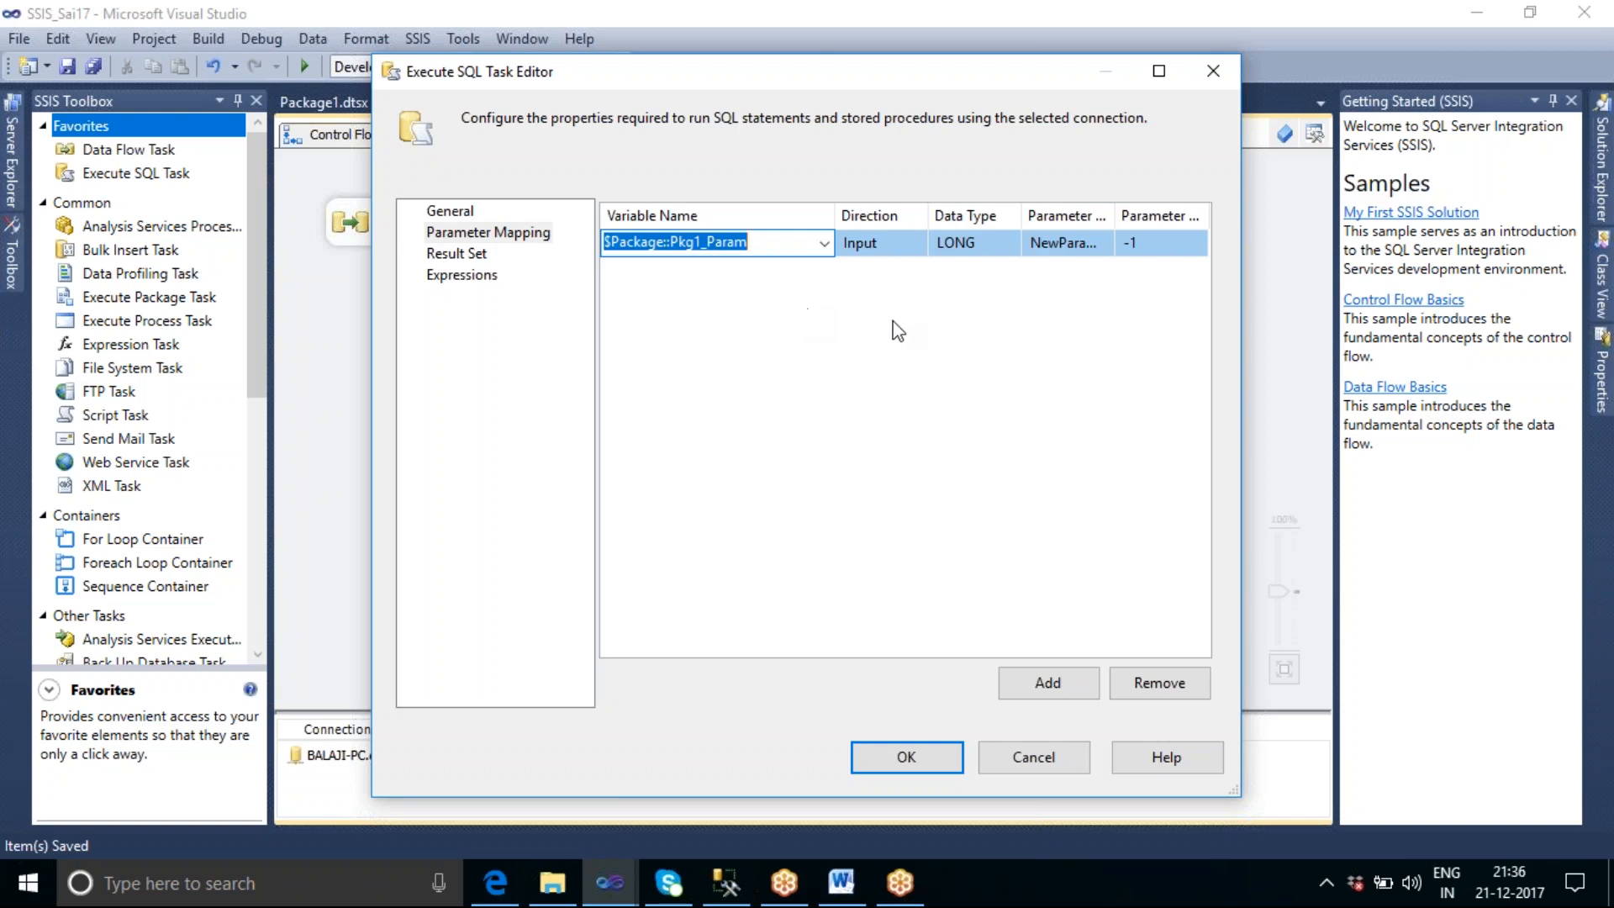
left_click(1041, 763)
left_click(925, 507)
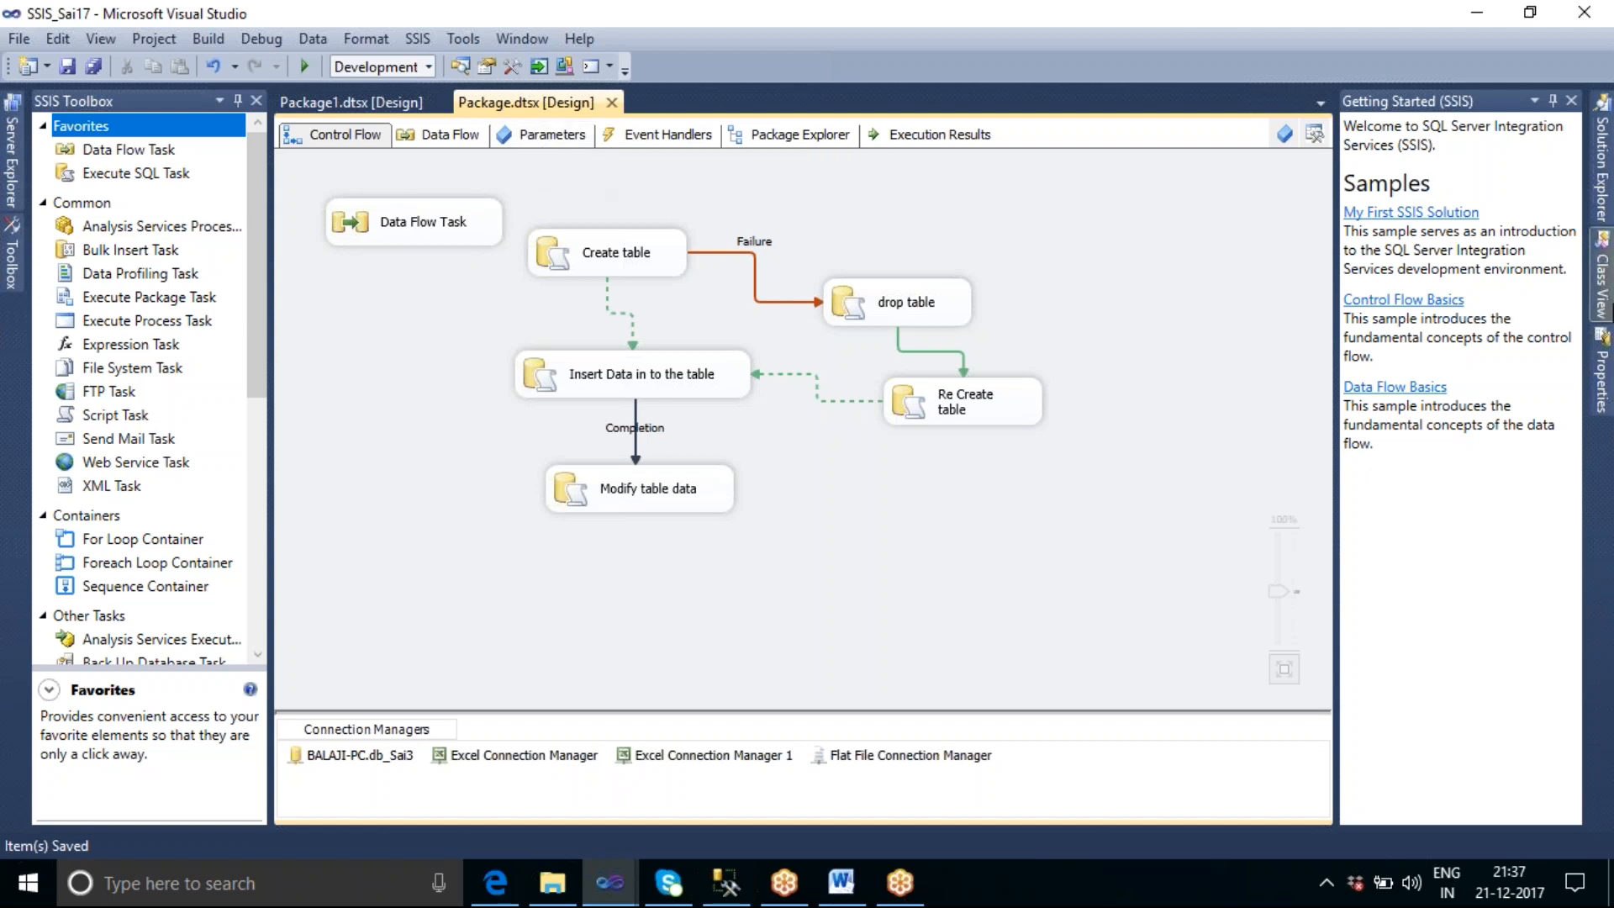
Rename the package Package.dtsx as First_Pkg.dtsx in the SSIS_Sai17 project.
left_click(1604, 189)
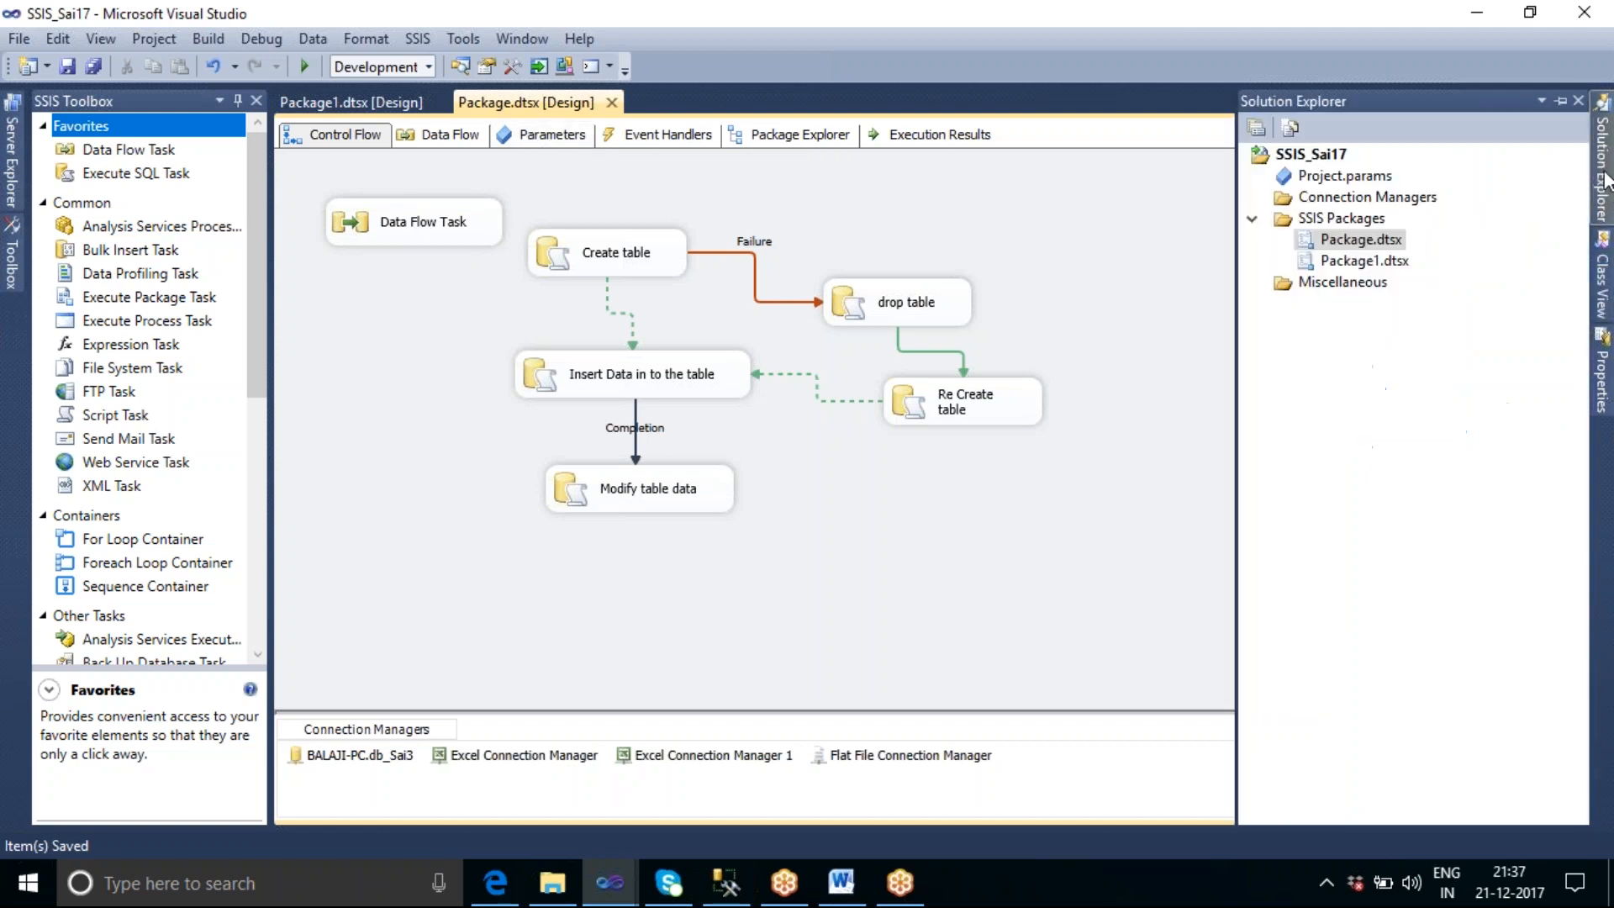
right_click(1356, 246)
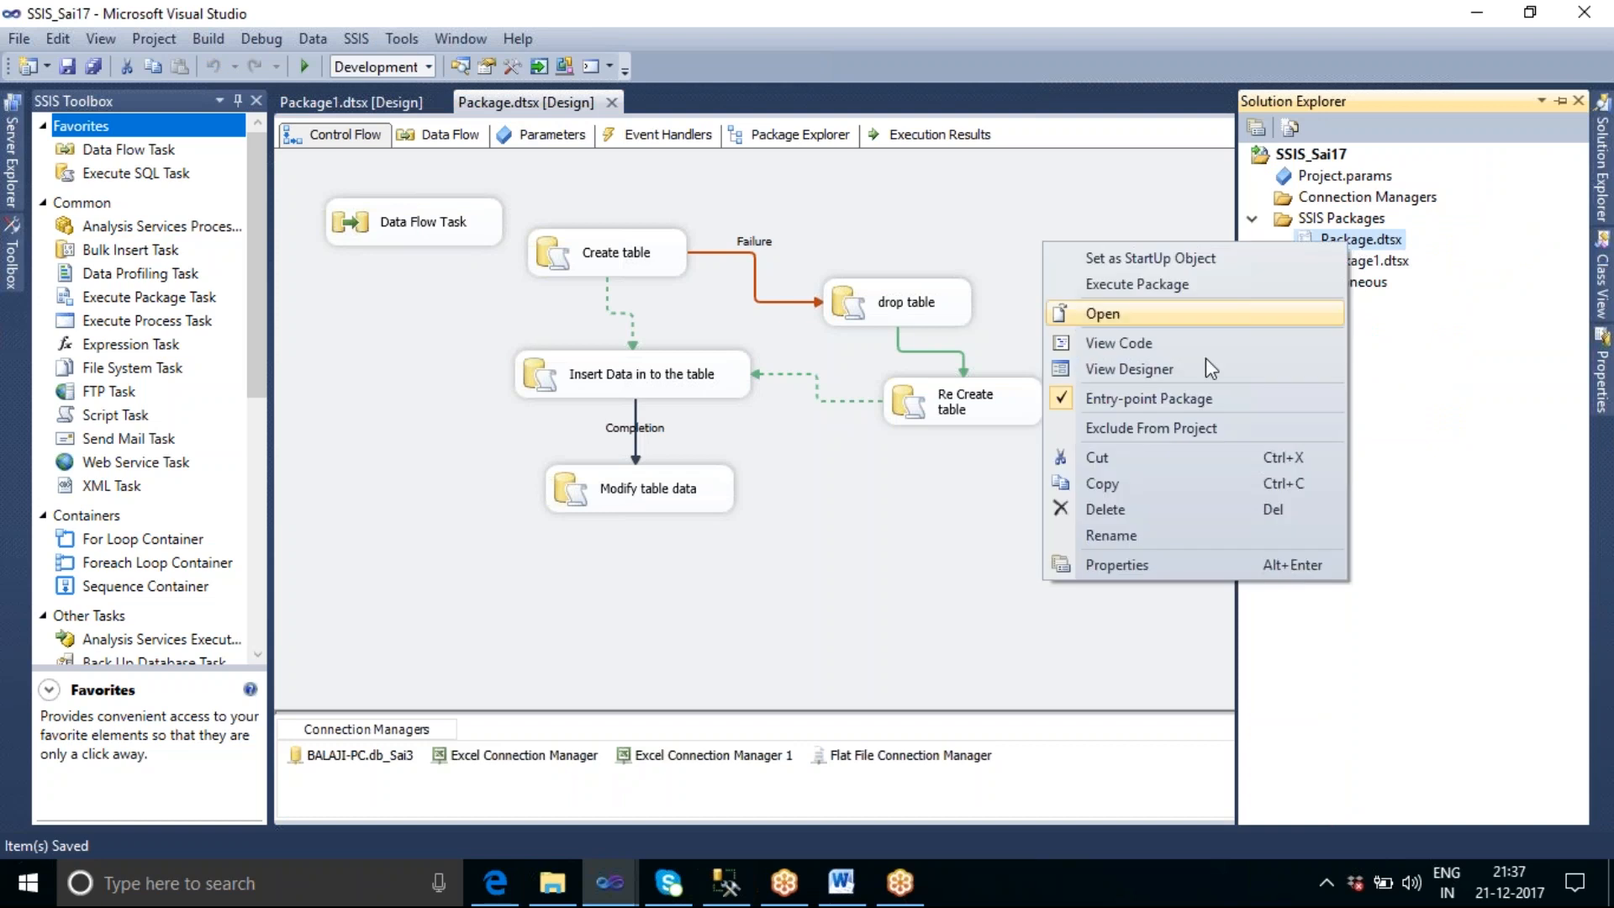
left_click(1108, 543)
left_click_drag(1374, 239, 1305, 238)
type("First")
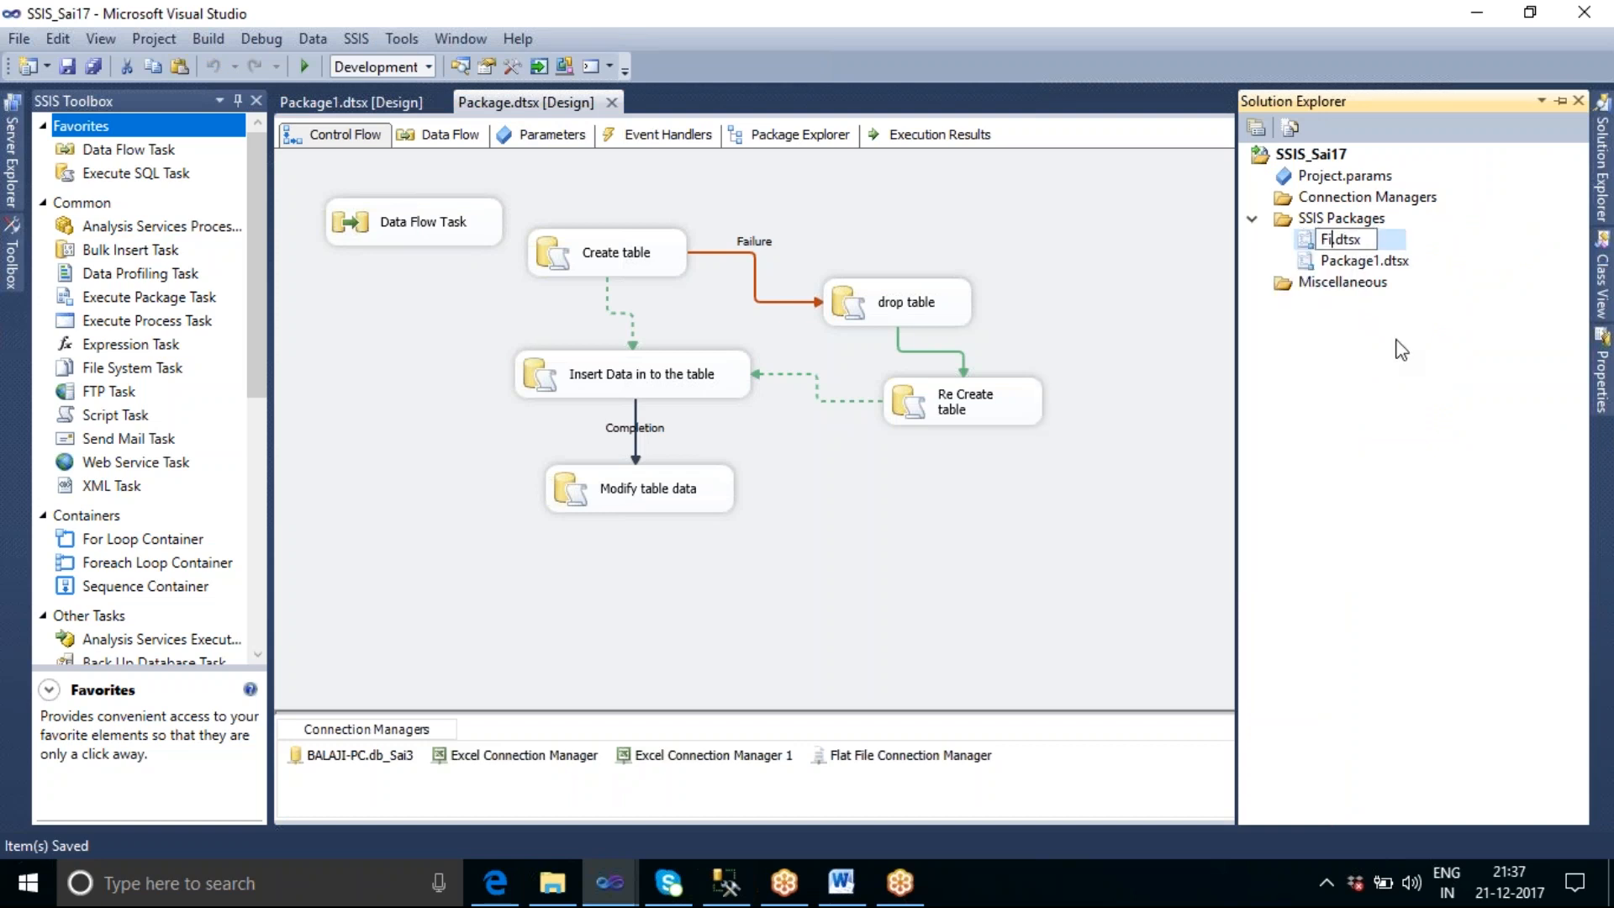
type("_Pkg")
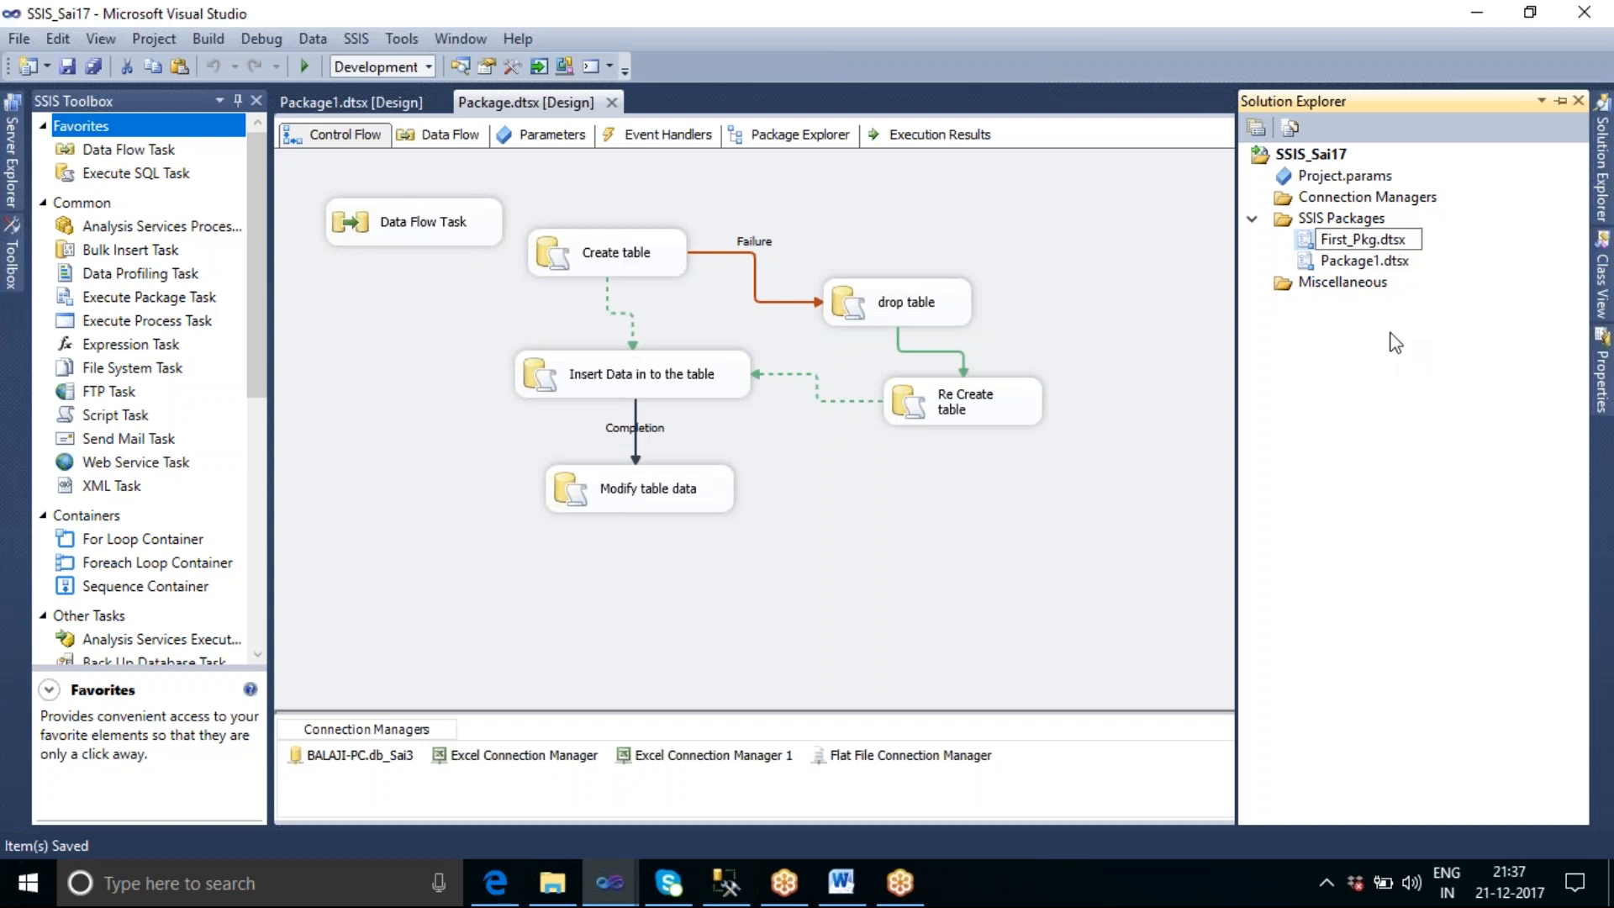
left_click(1348, 261)
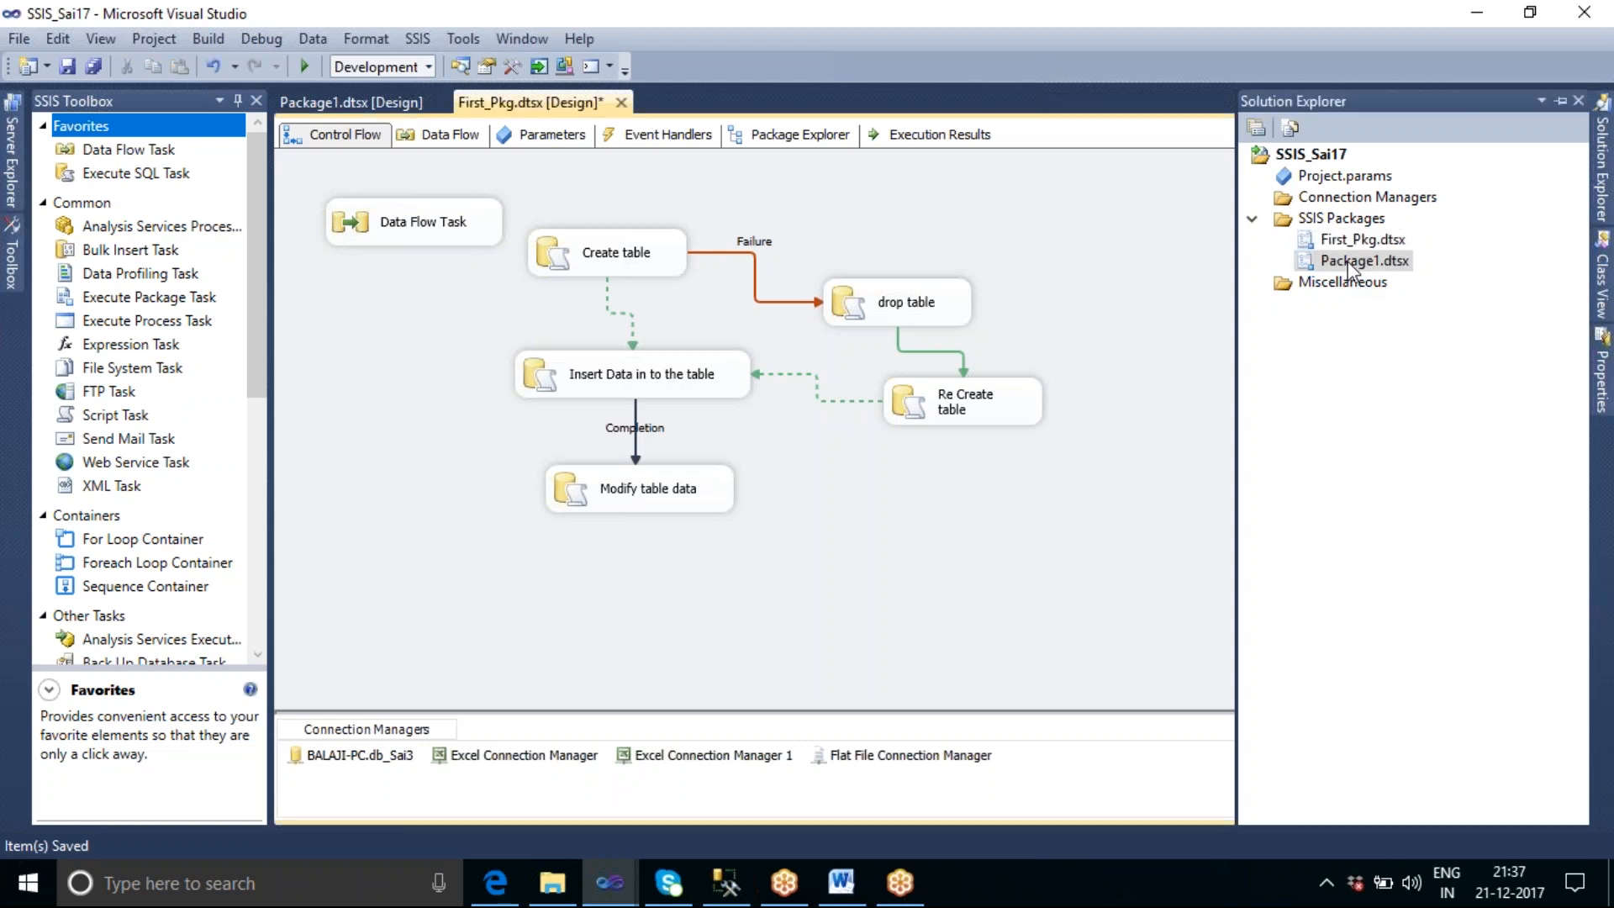
Rename the package Package1.dtsx as Second_Pkg.dtsx and return to the design view.
right_click(1348, 261)
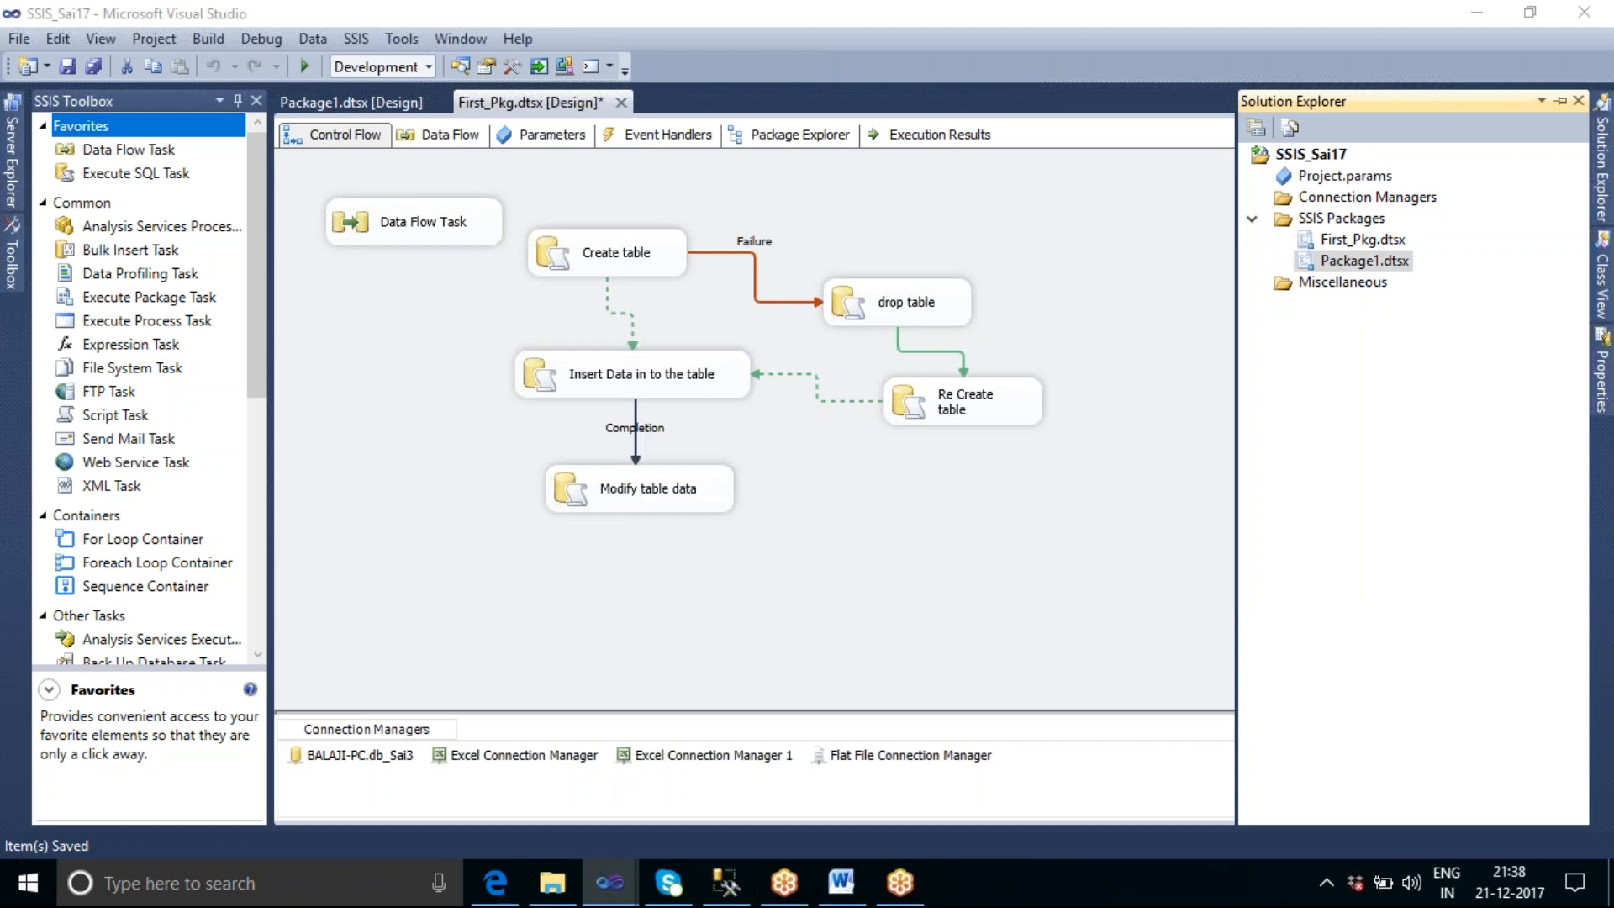
right_click(1344, 263)
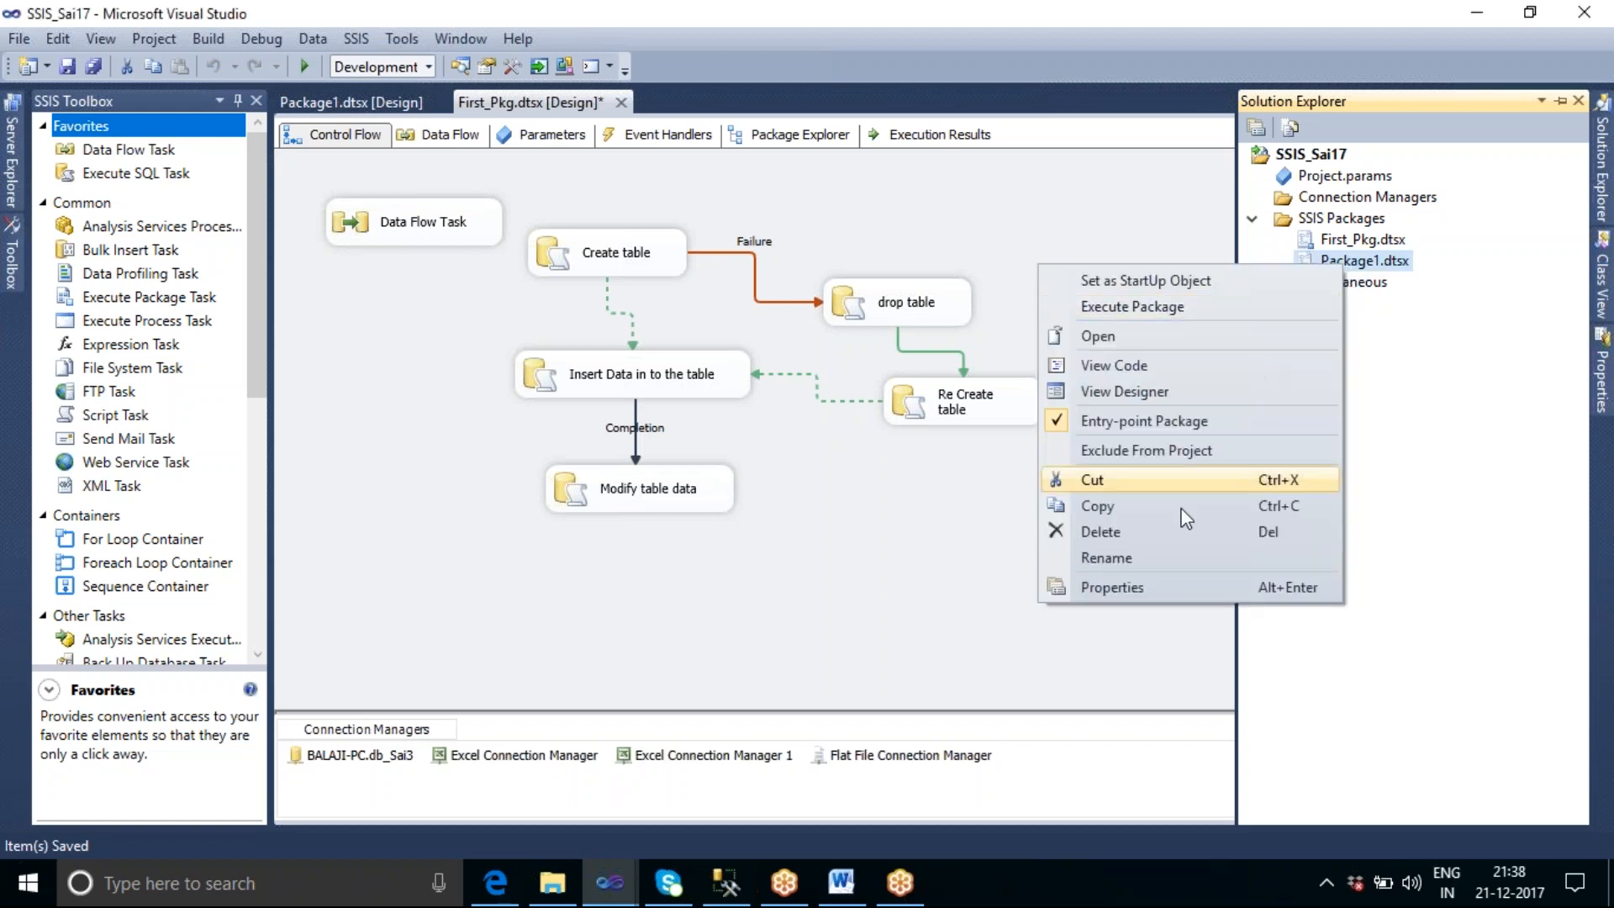
left_click(1152, 569)
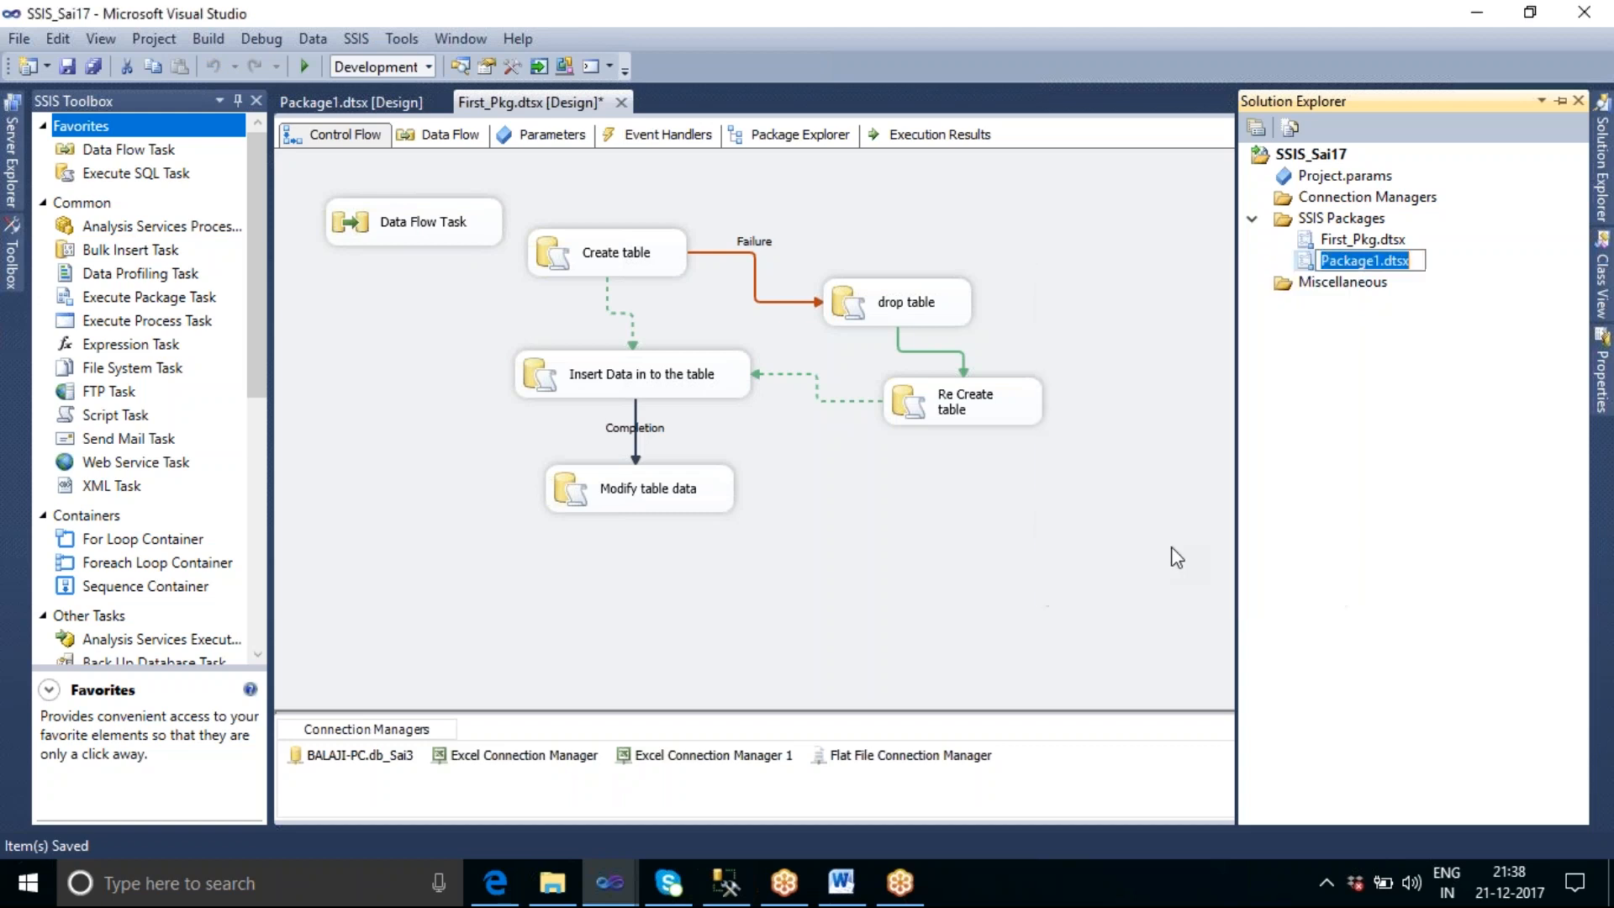
left_click(1384, 260)
left_click_drag(1352, 256, 1318, 260)
type("Second")
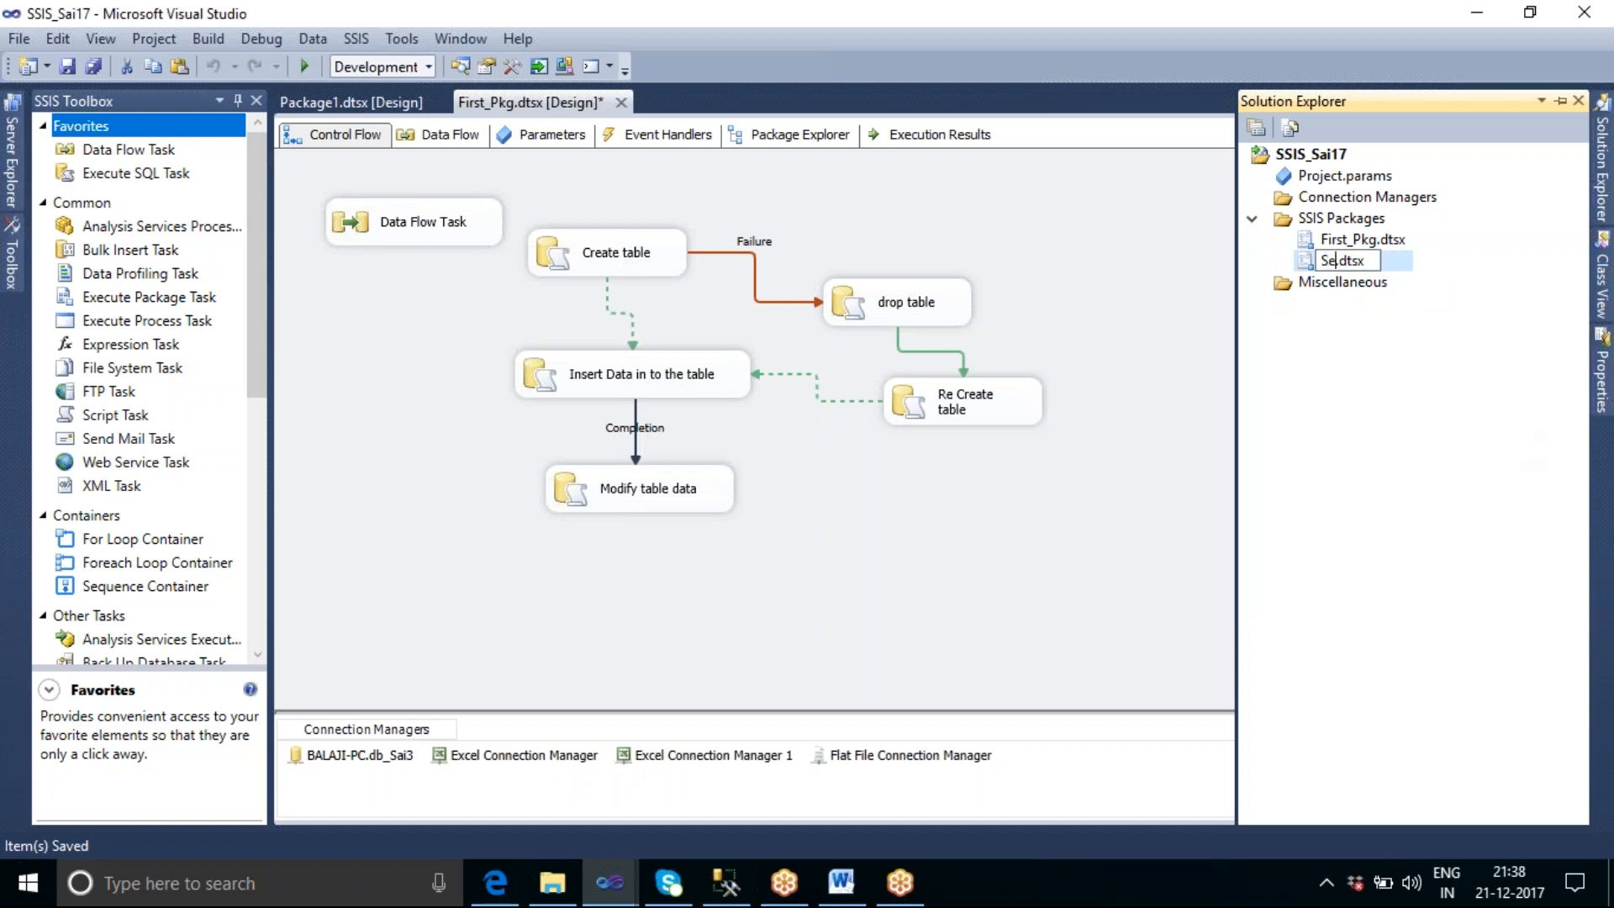
type("_Pkg")
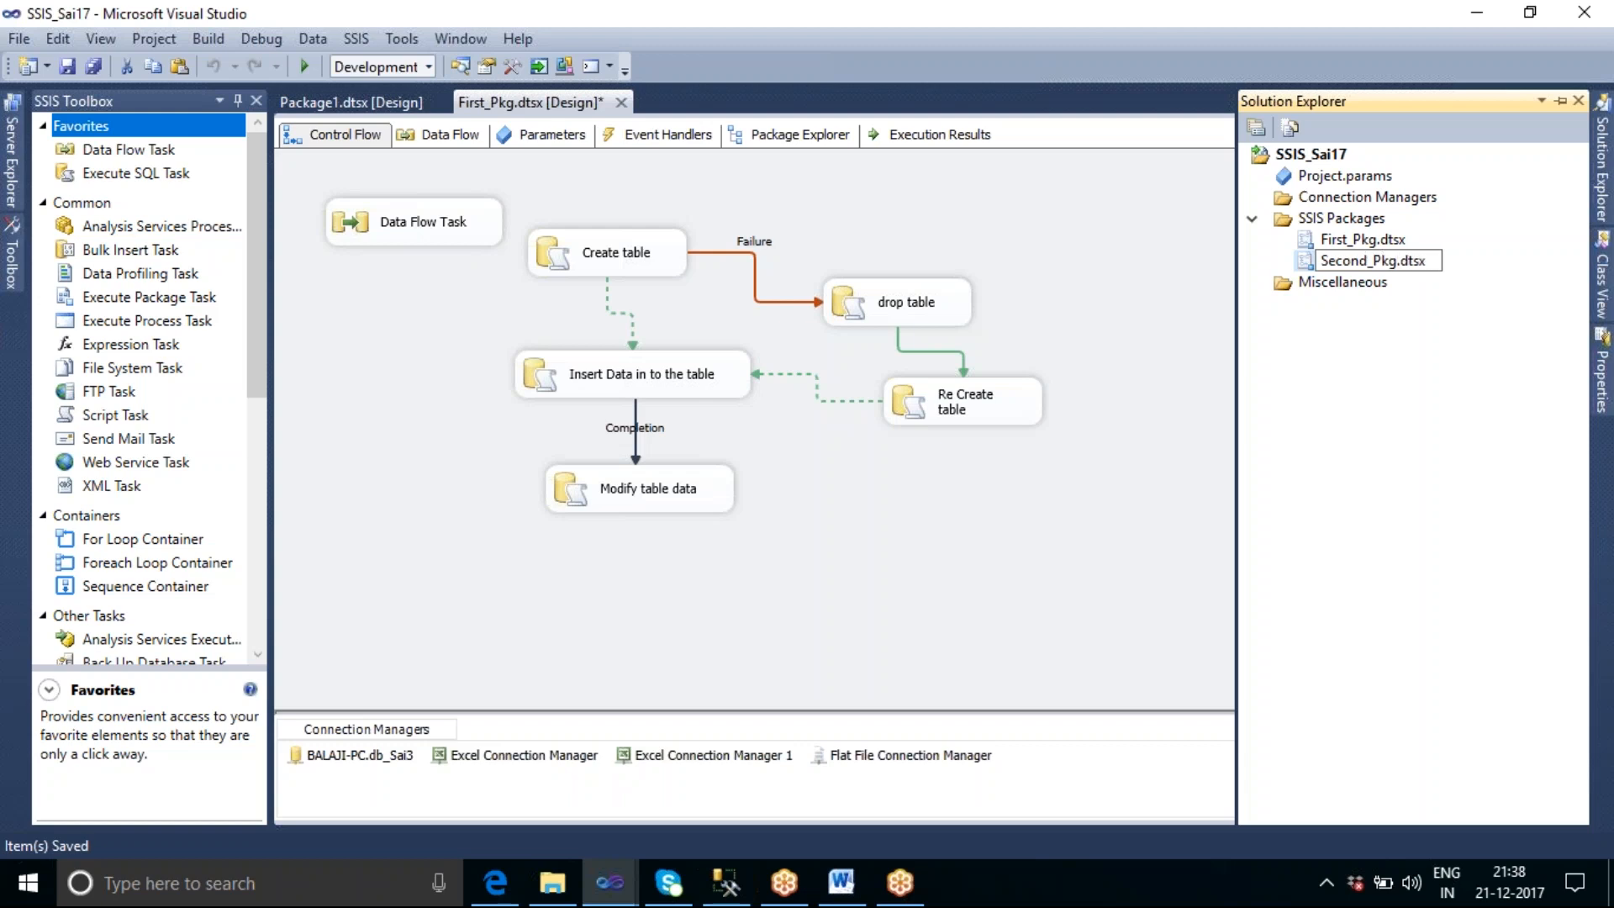
key("Escape")
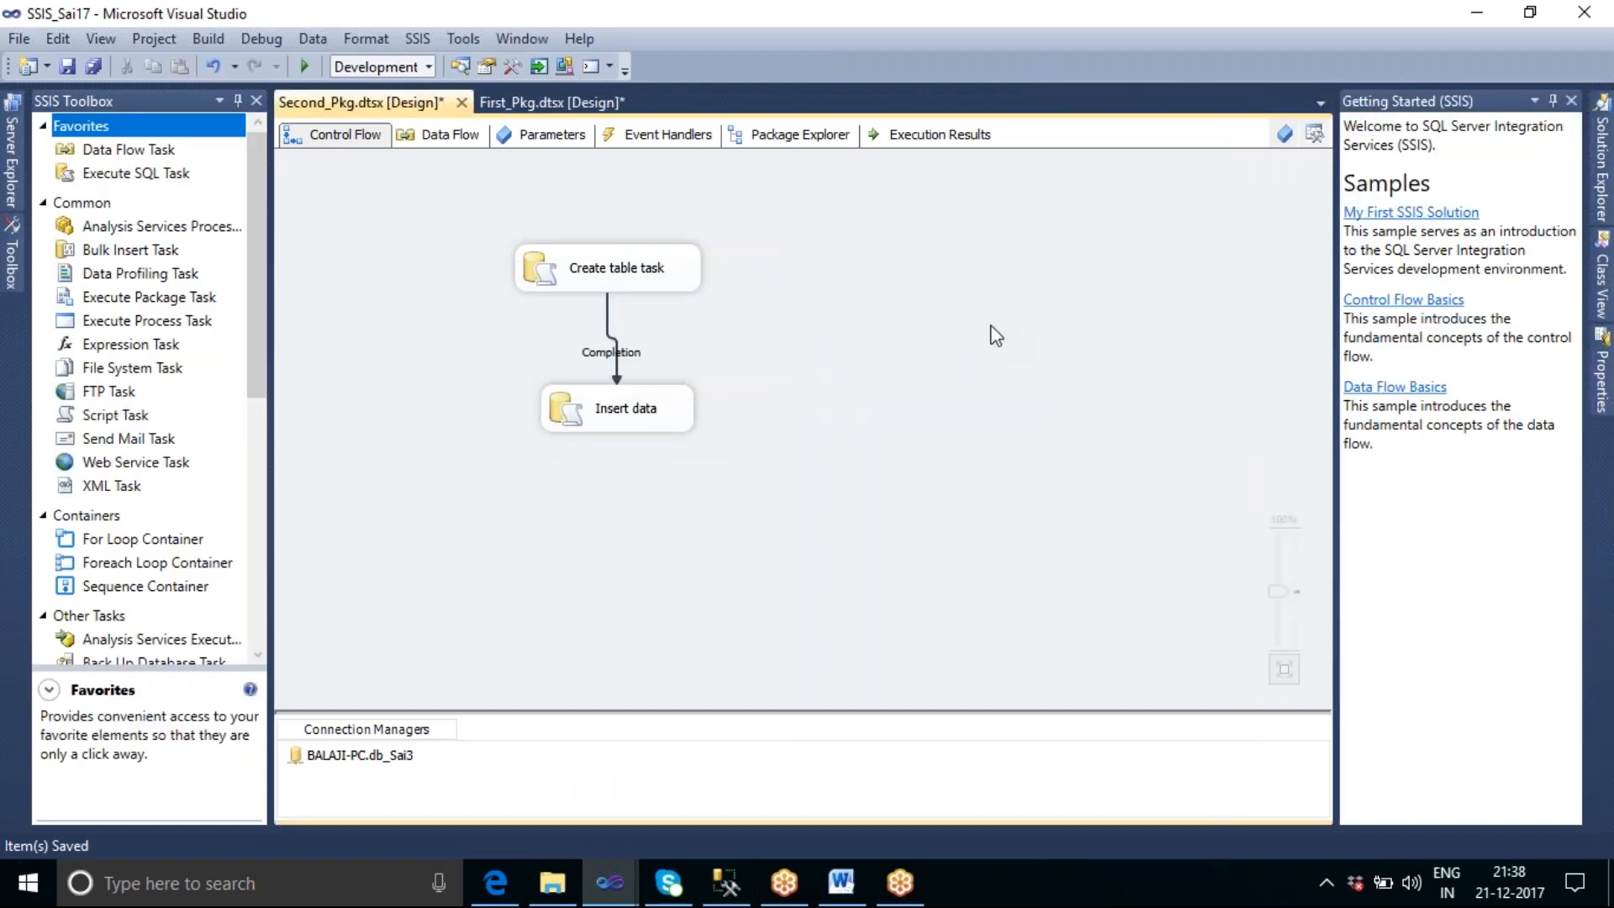
Save both renamed packages and show the parameters of First_Pkg to review Pkg1_Param.
left_click(540, 109)
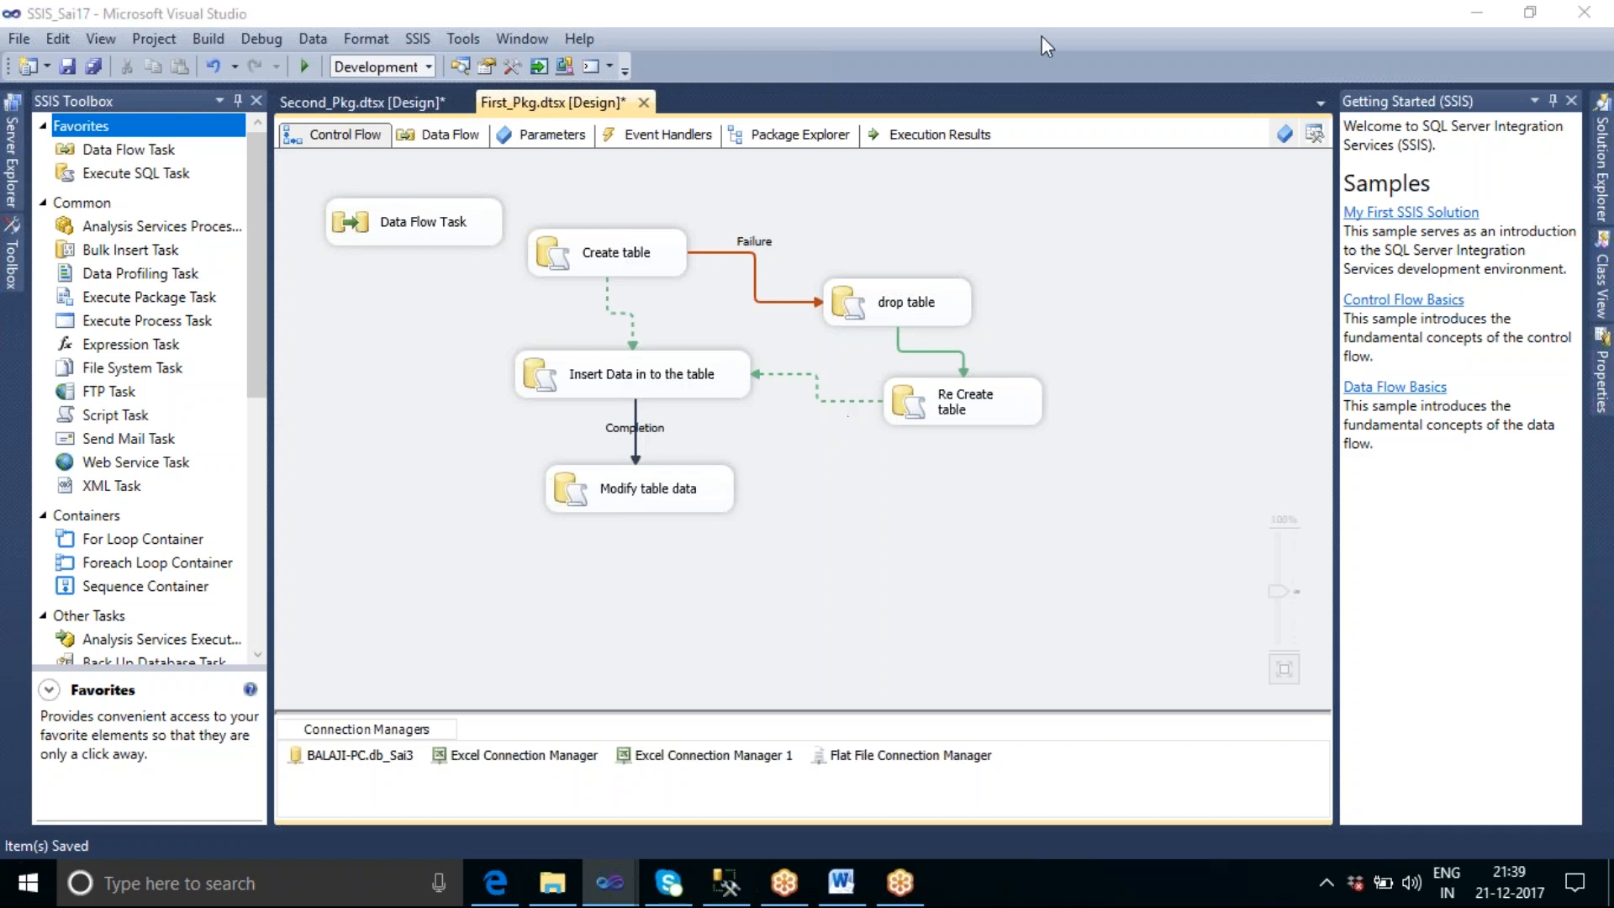
left_click(553, 136)
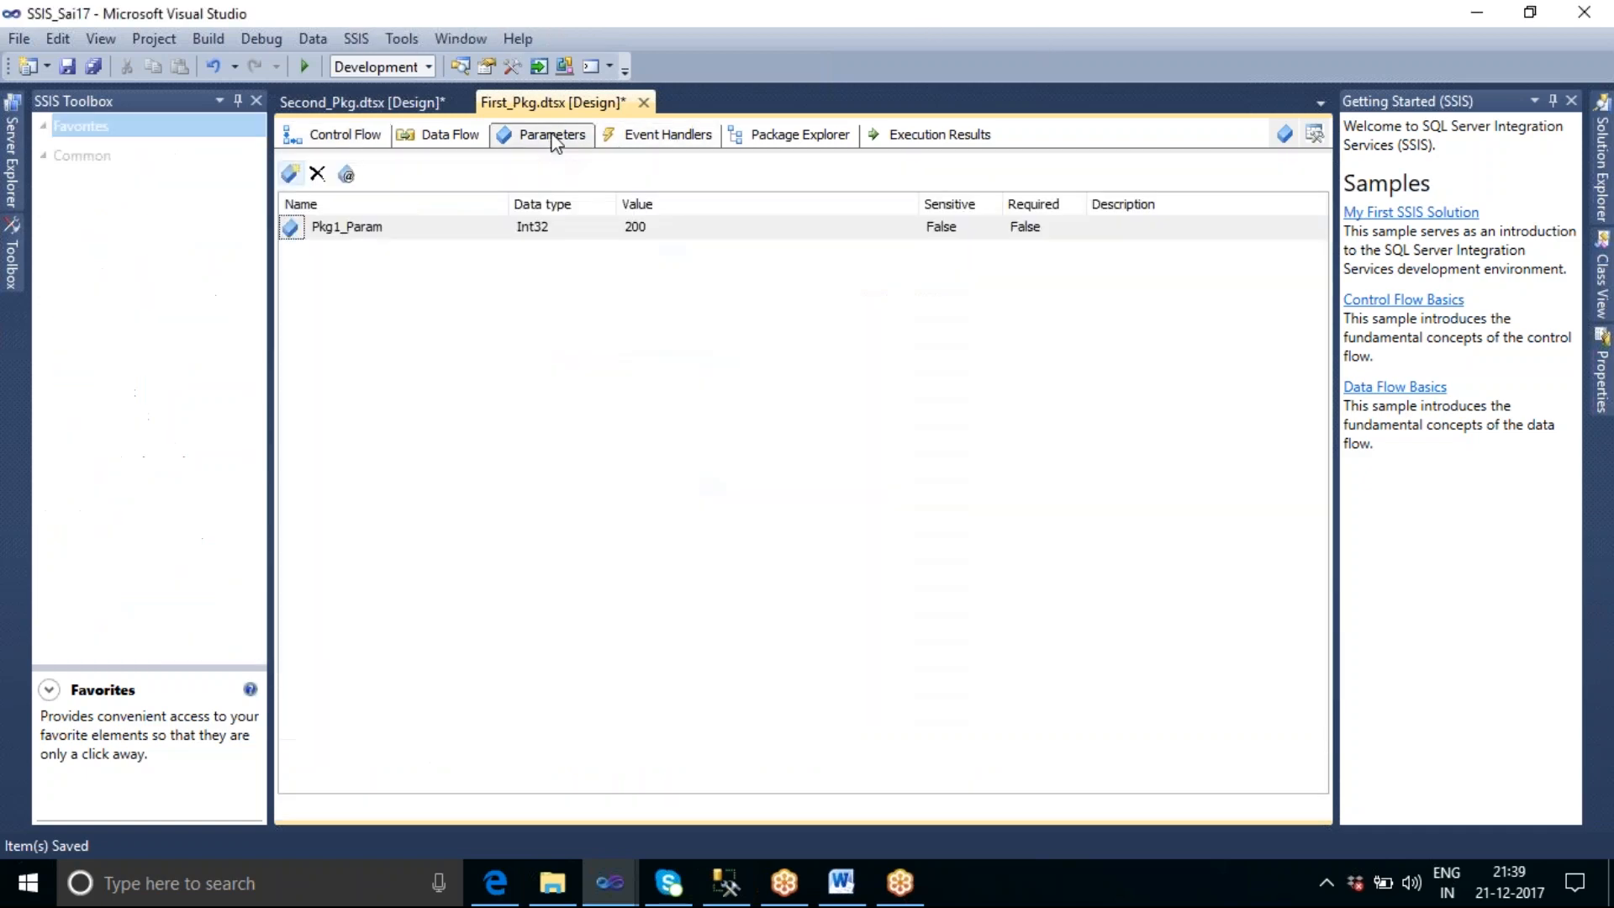
left_click(669, 228)
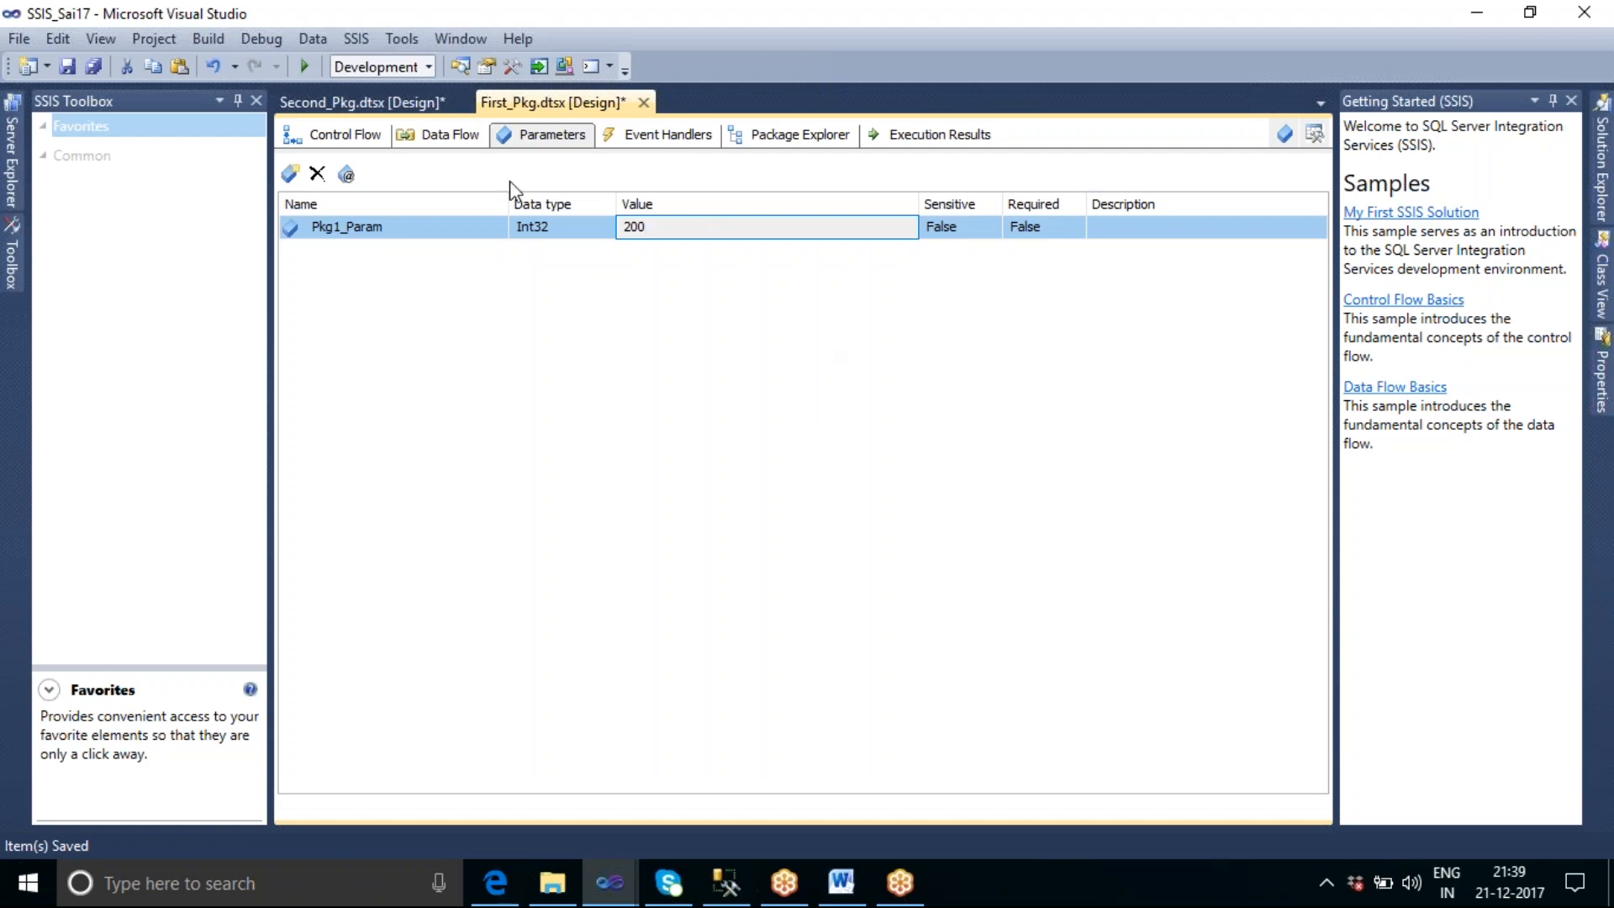
left_click(354, 137)
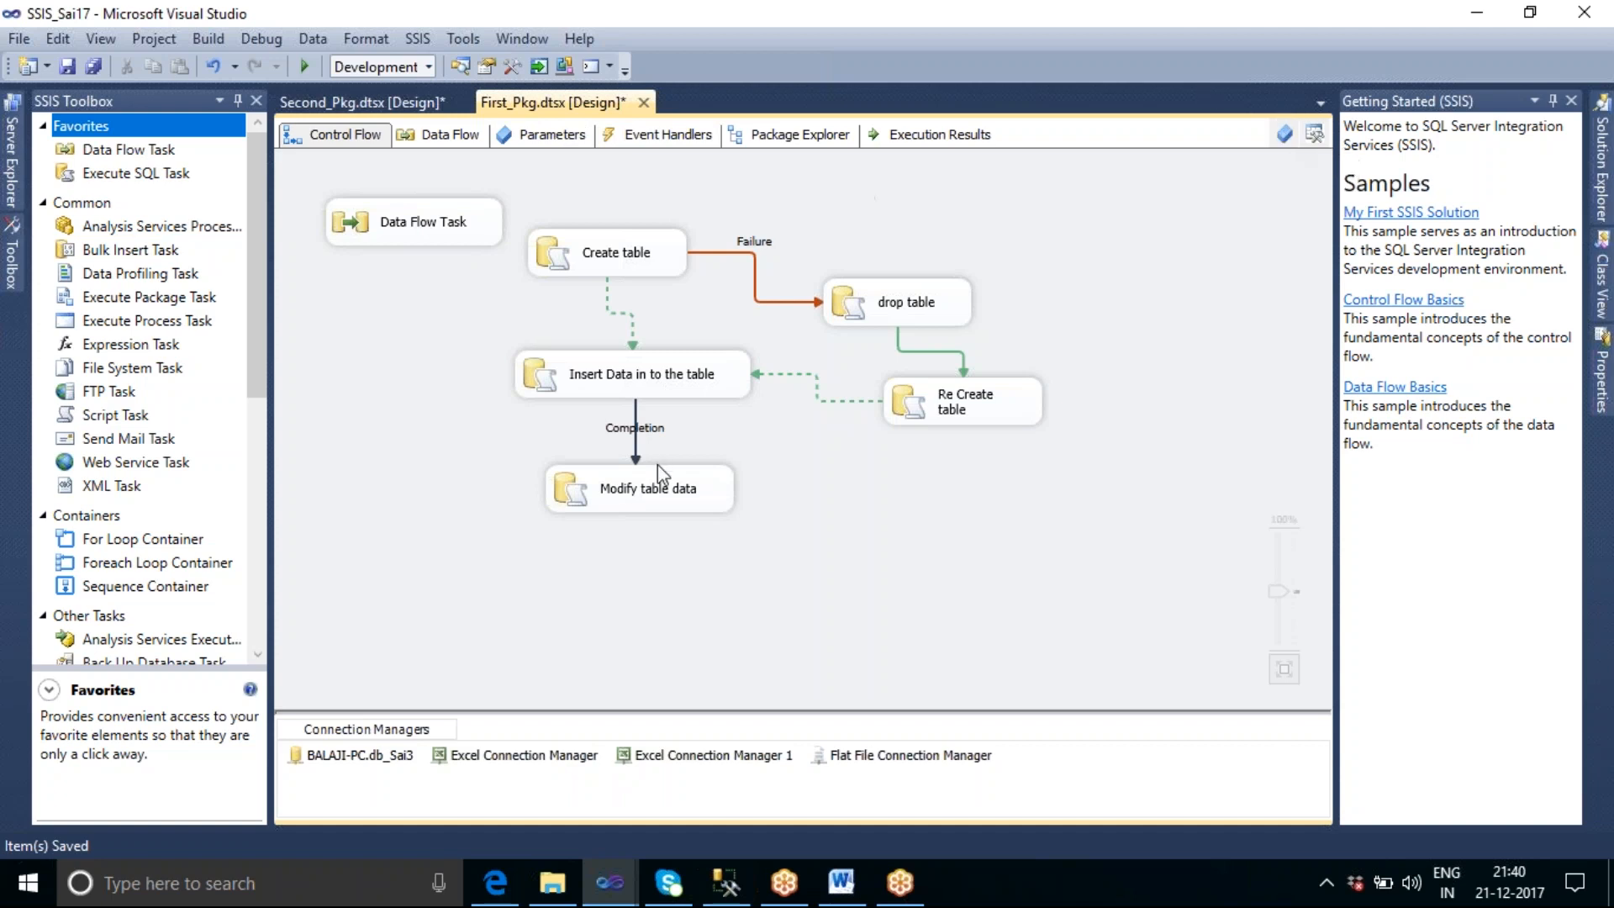
left_click(94, 66)
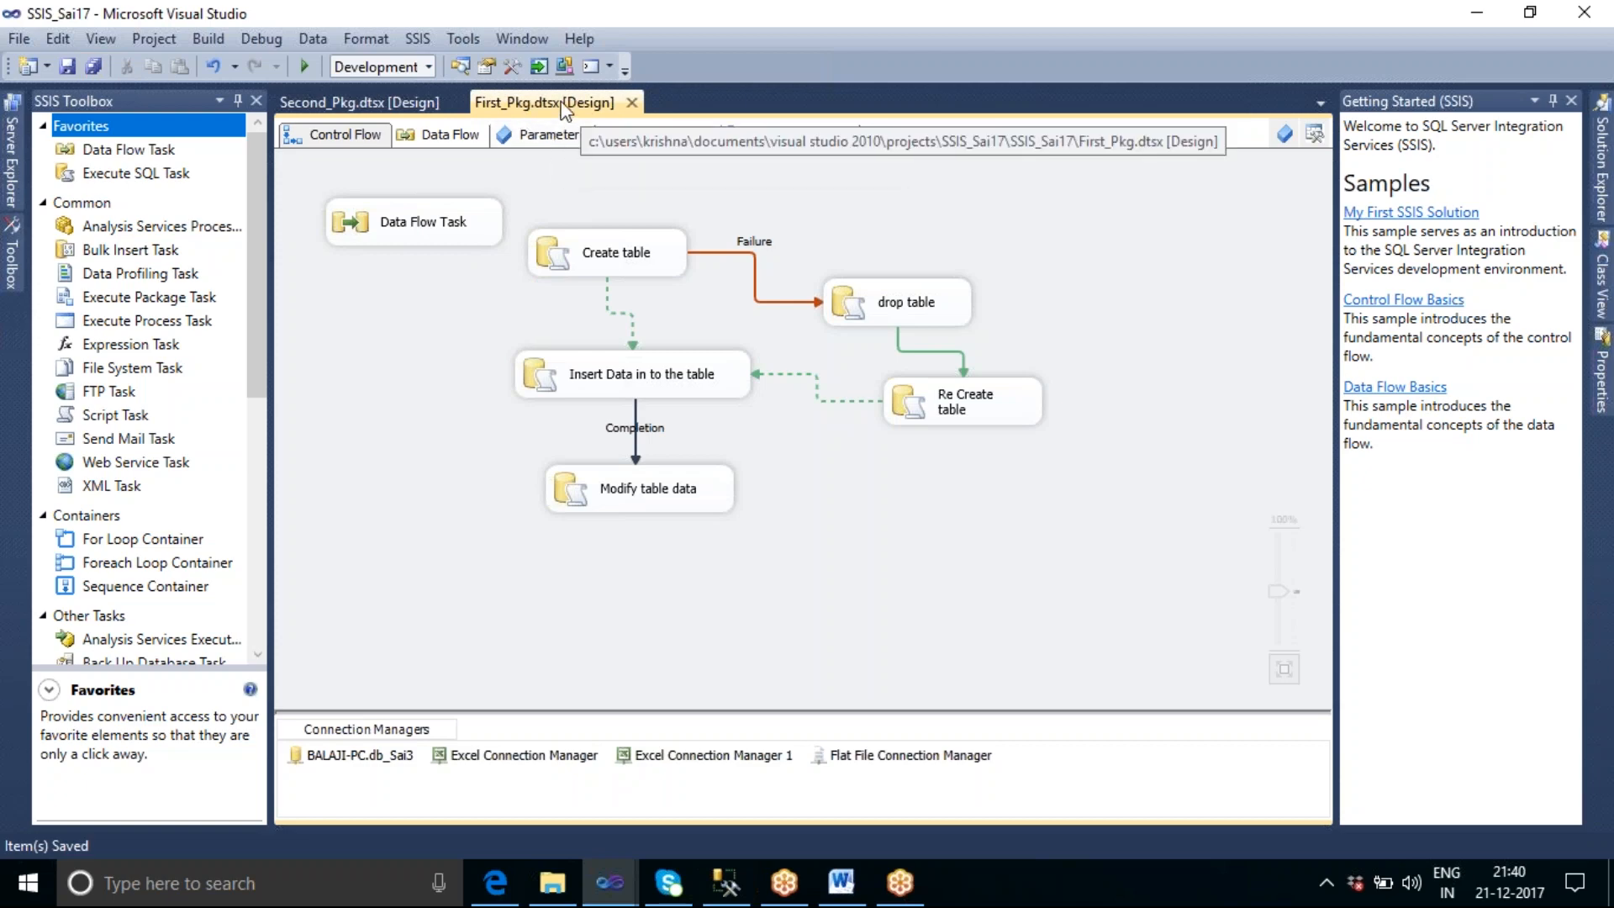
left_click(547, 135)
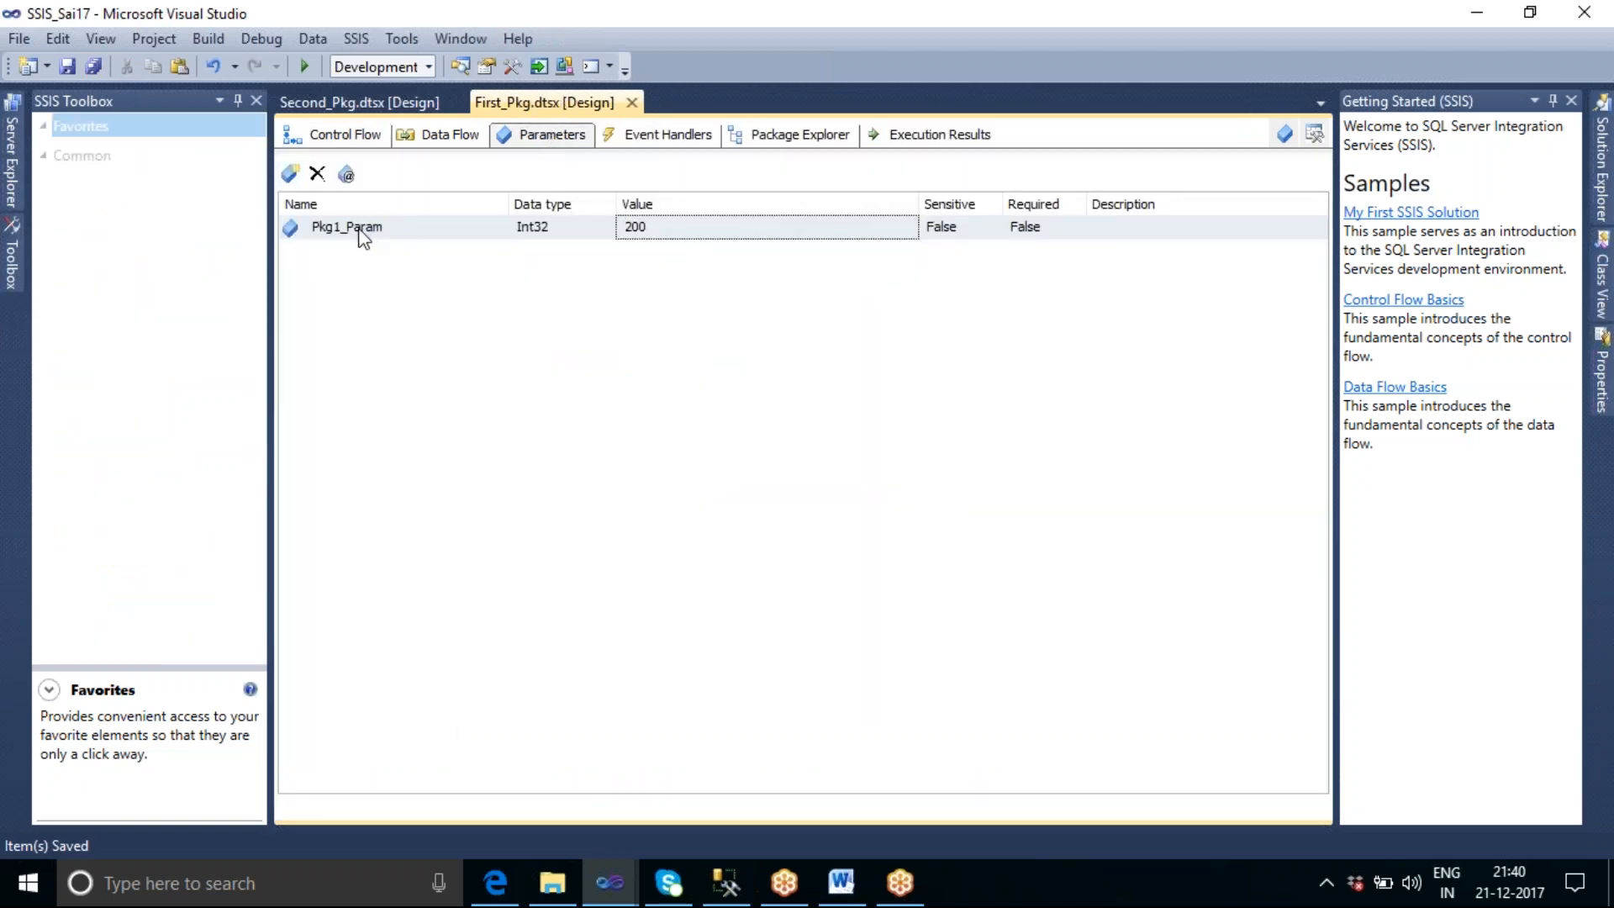
Add a package parameter named Pkg2_Param to Second_Pkg.dtsx.
left_click(375, 139)
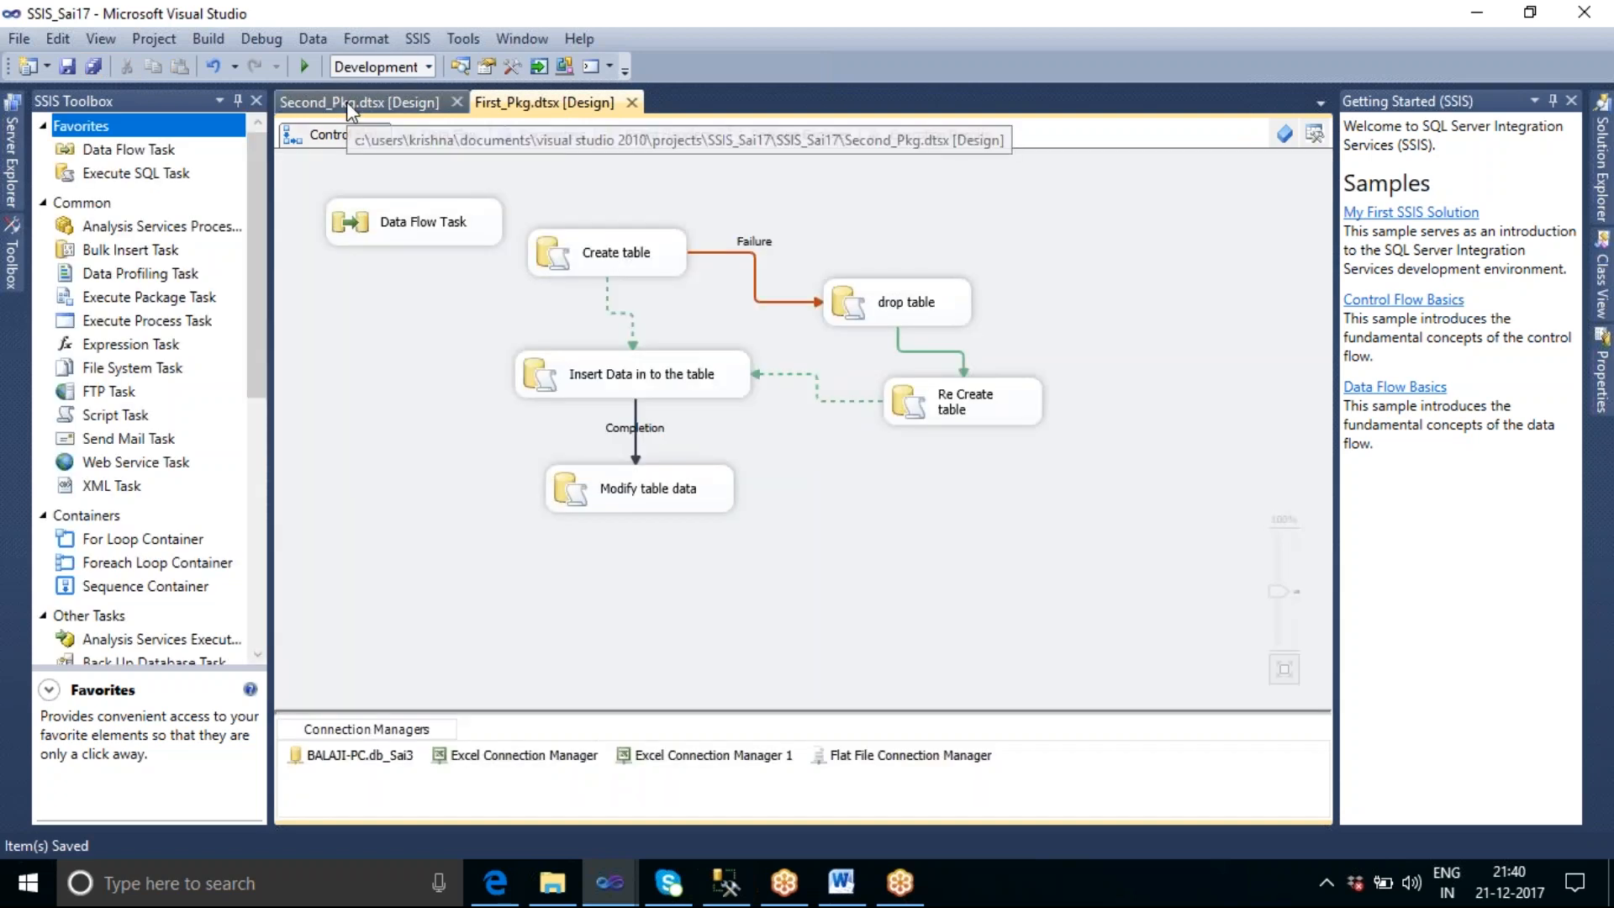
left_click(347, 103)
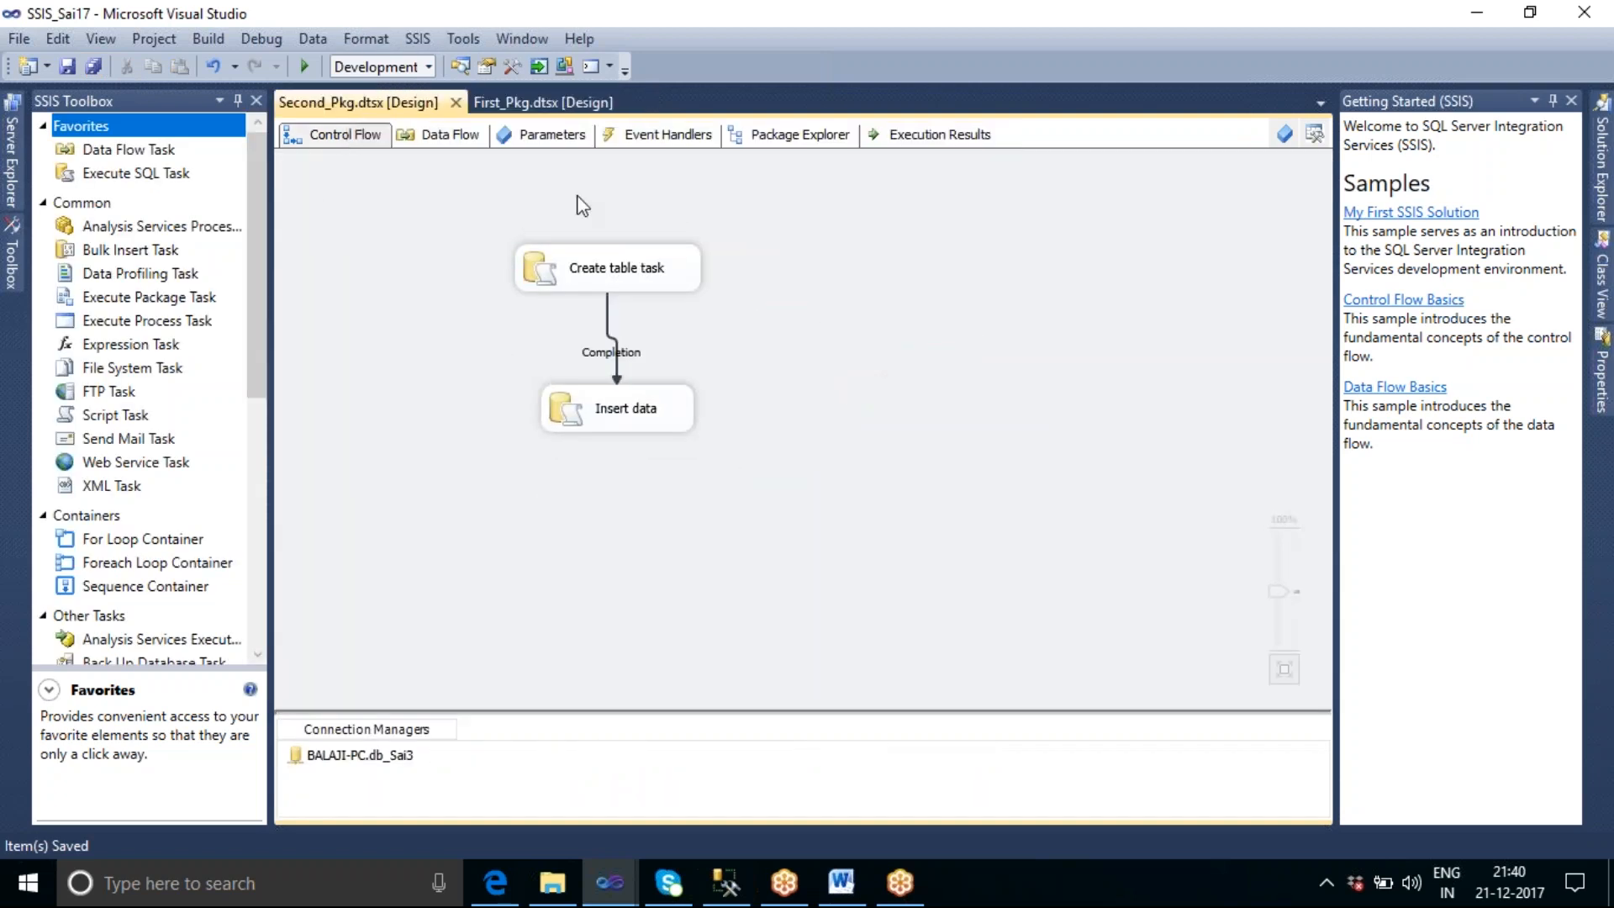
left_click(556, 137)
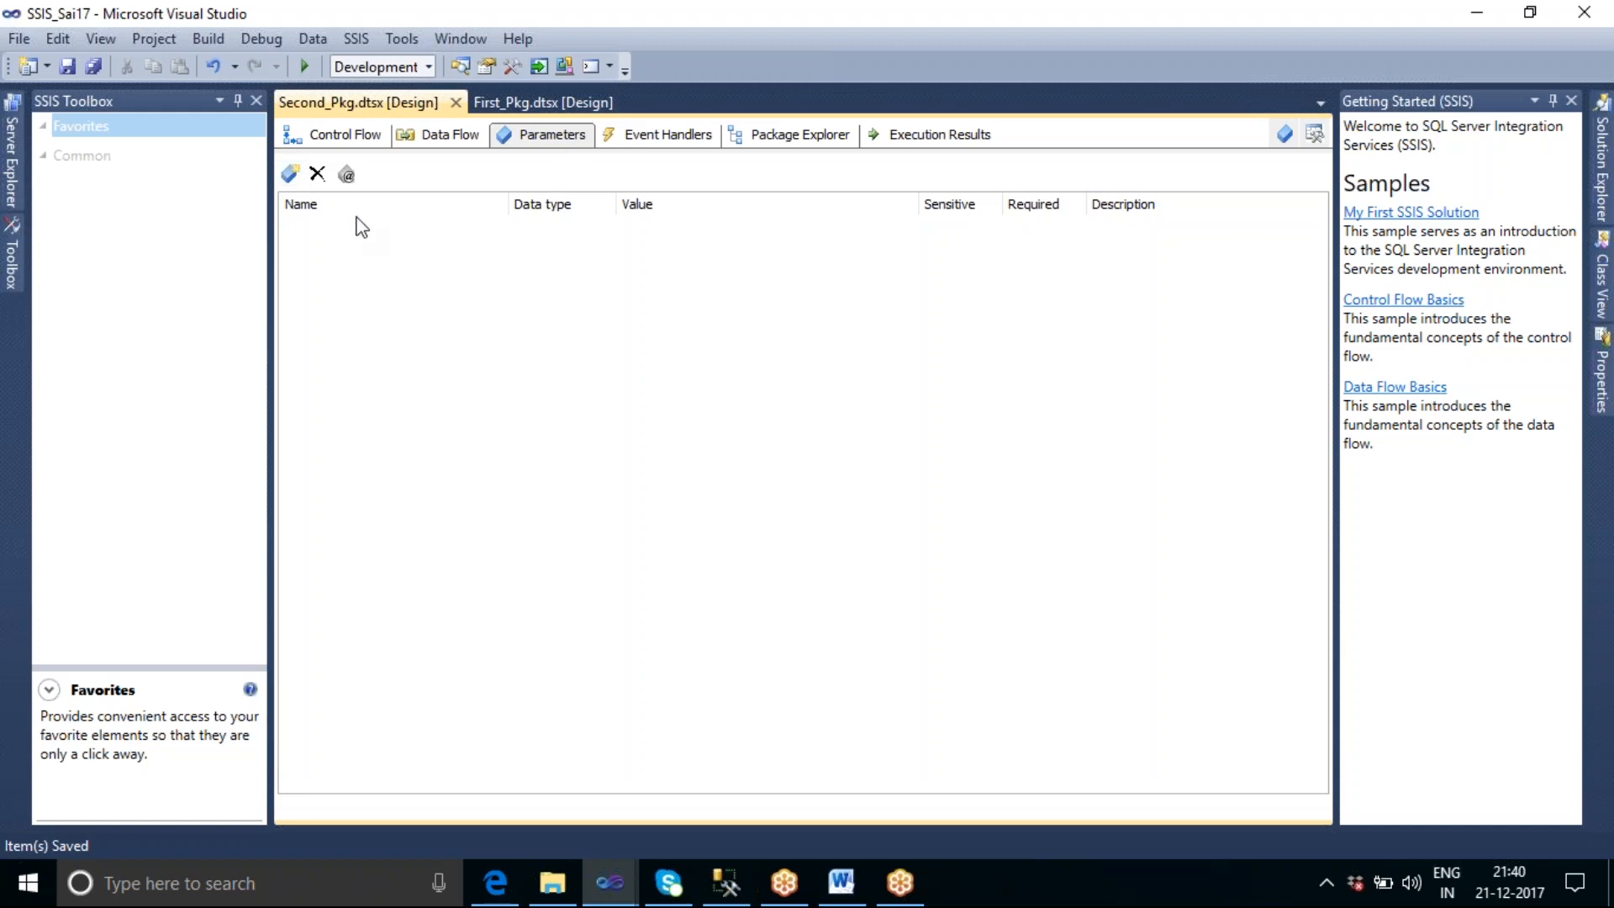
left_click(290, 174)
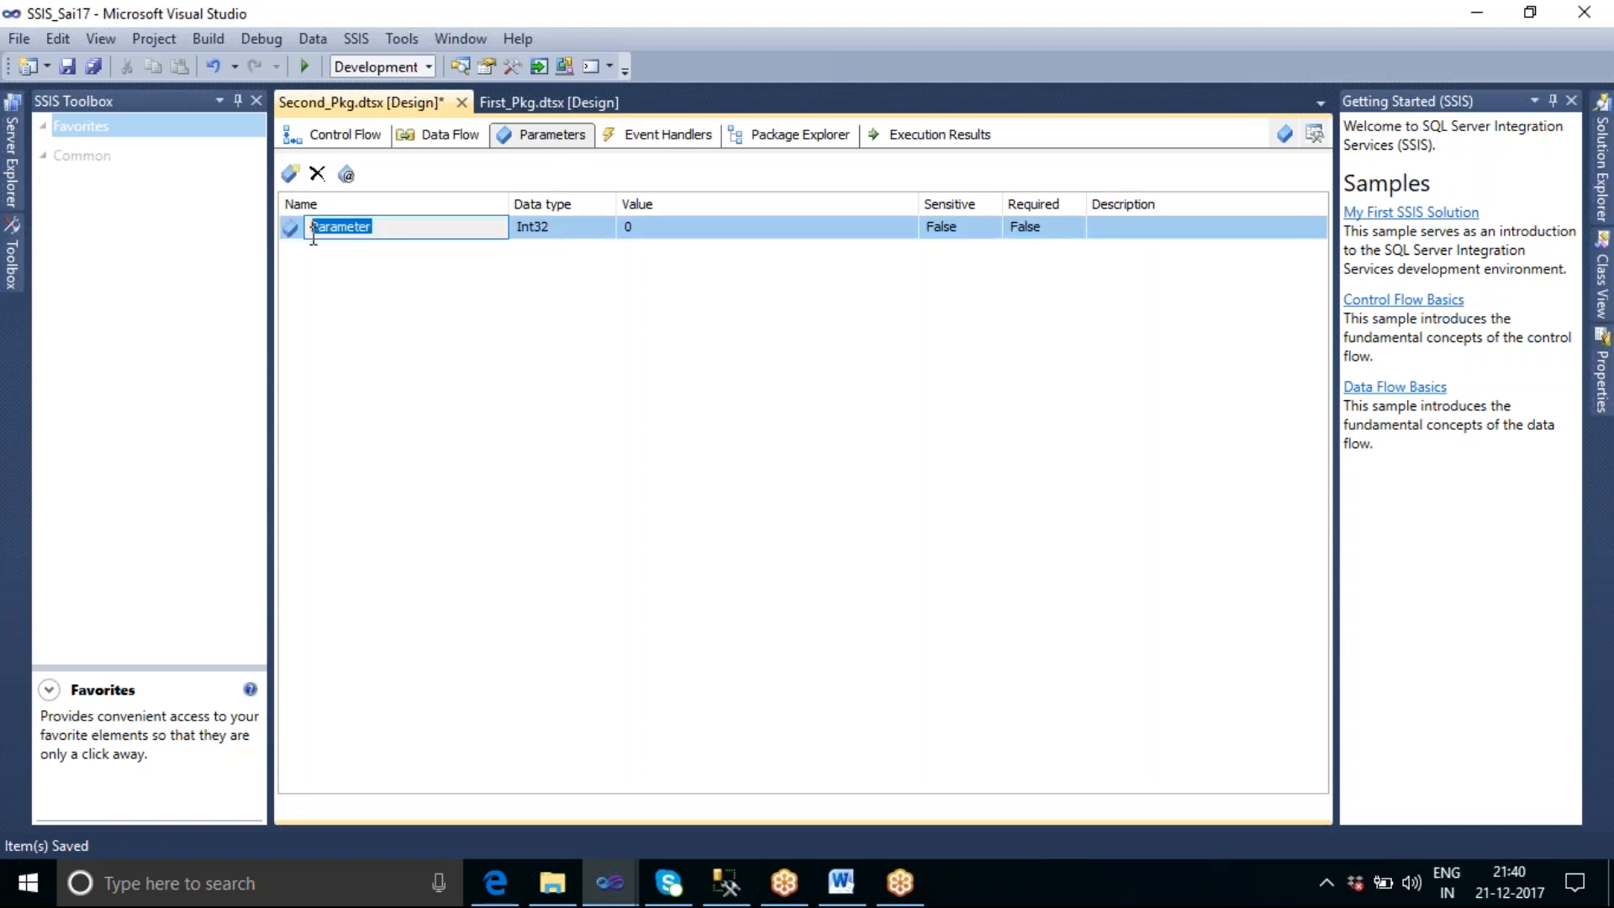
type("Pkd")
key("BackSpace")
type("g2_Param")
Set the value of Pkg2_Param to 300.
left_click(636, 233)
key("BackSpace")
type("300")
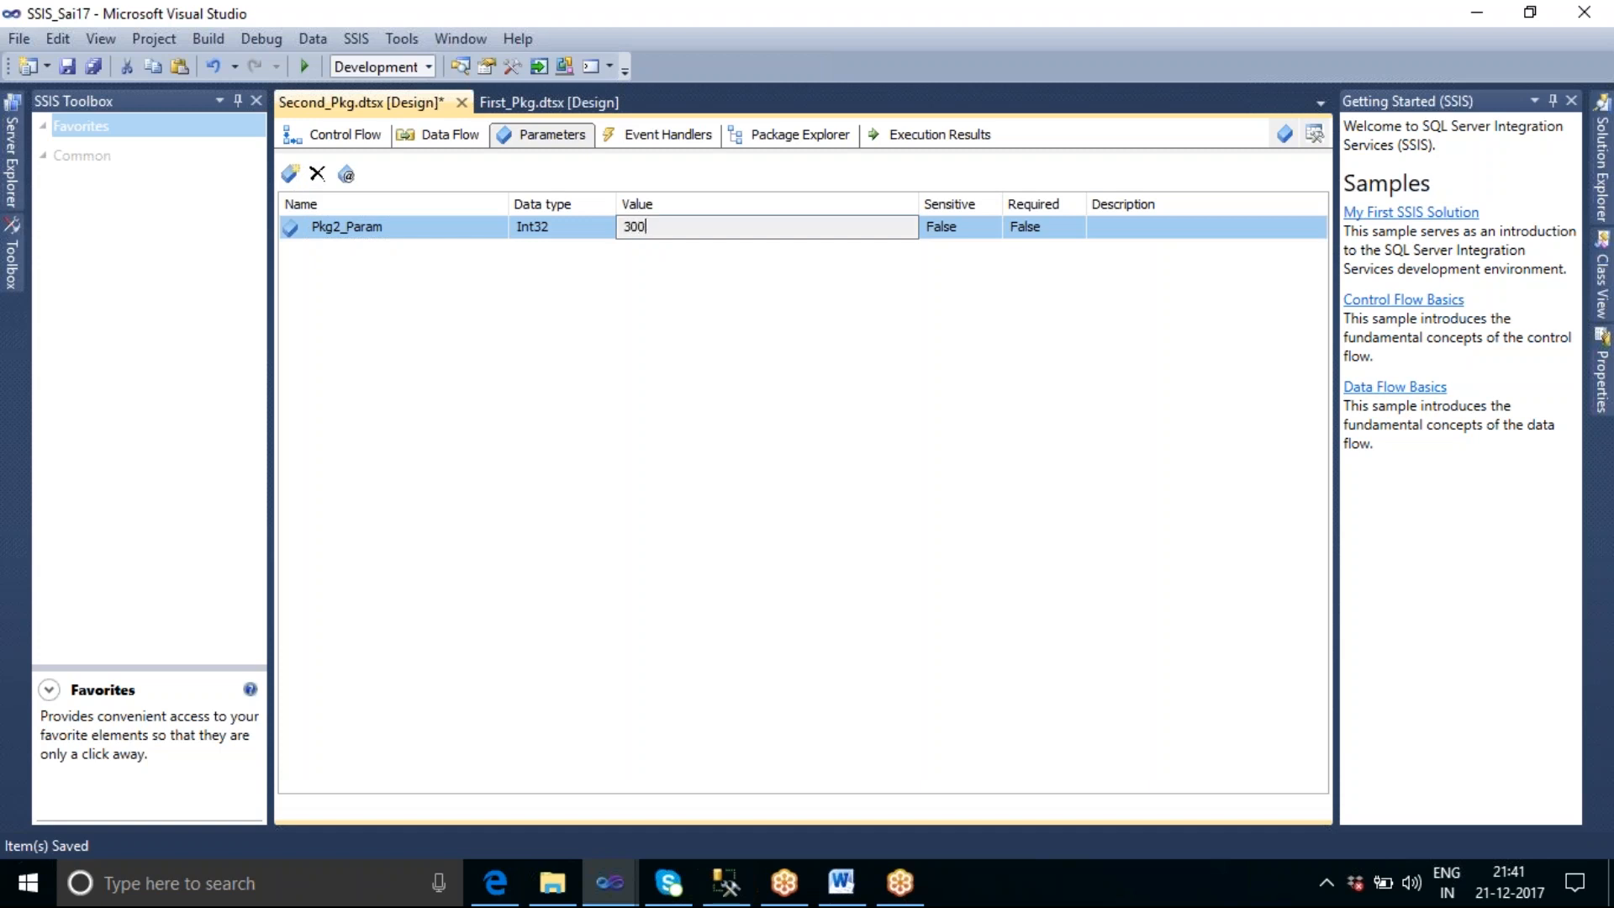
key("Return")
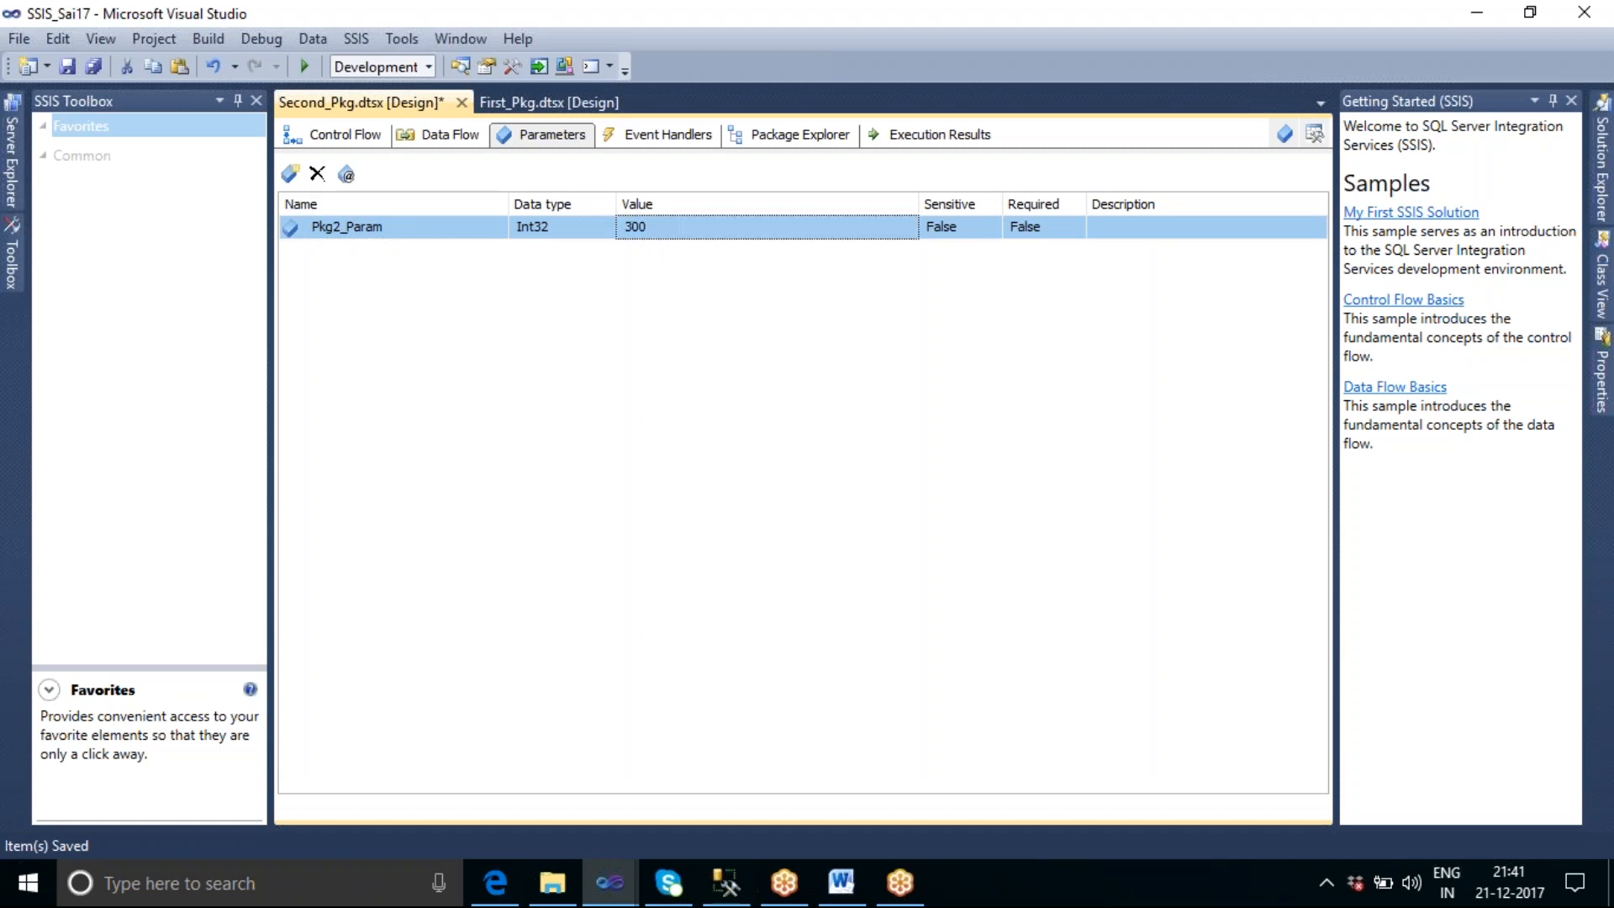
Examine the data types available for Pkg2_Param without choosing a different one.
left_click(602, 232)
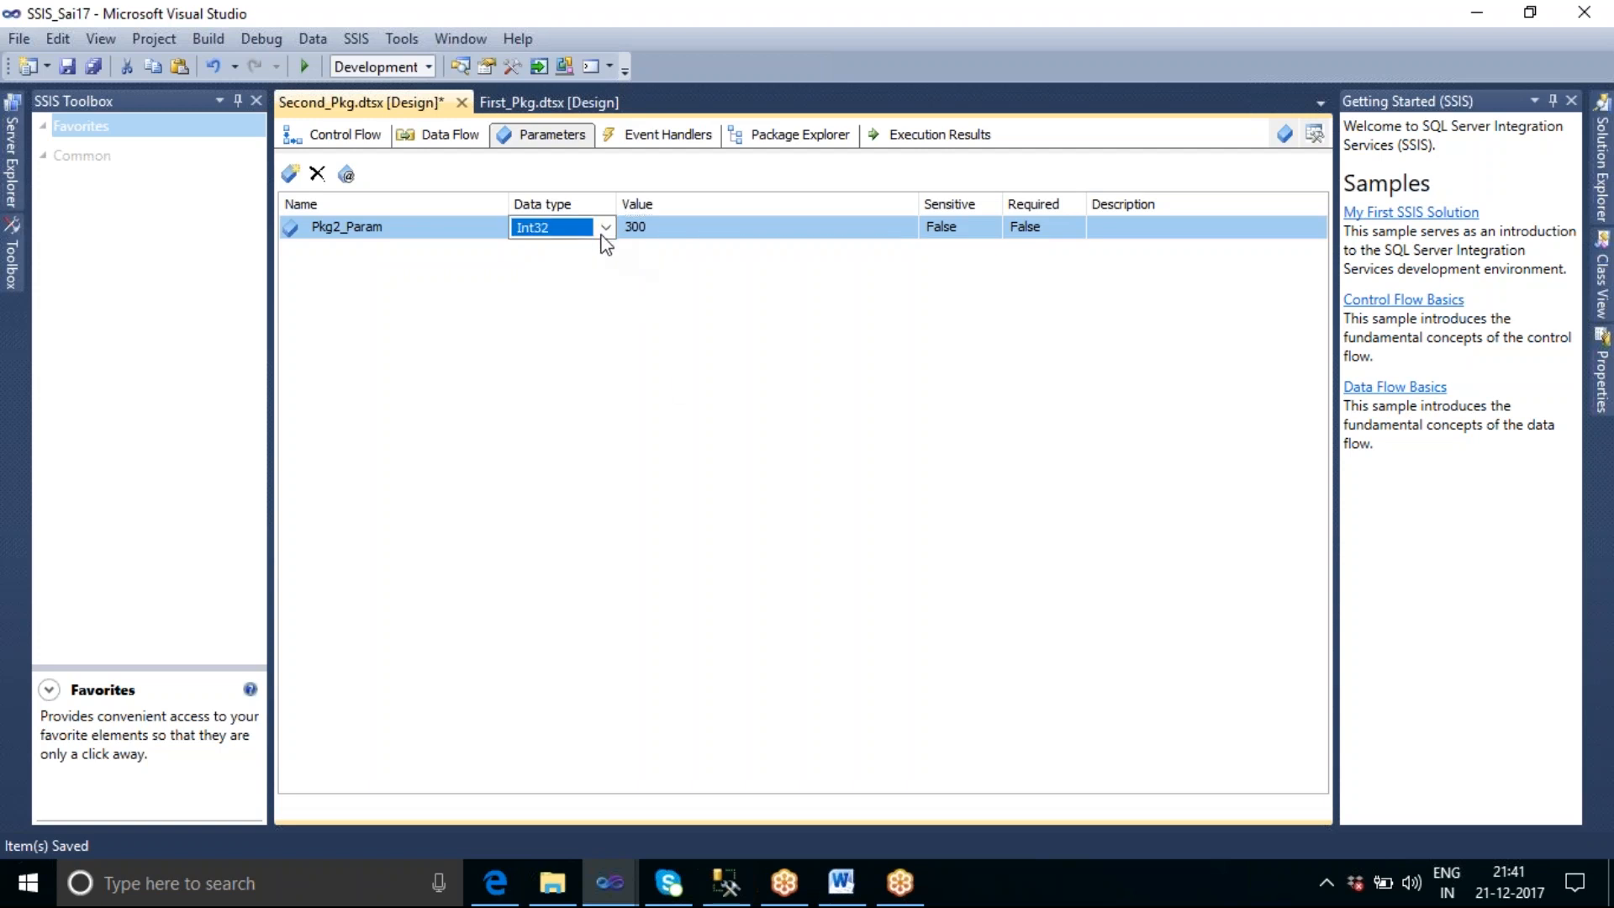
left_click(604, 233)
mouse_move(607, 332)
left_mouse_down()
mouse_move(610, 286)
mouse_move(609, 364)
left_mouse_up()
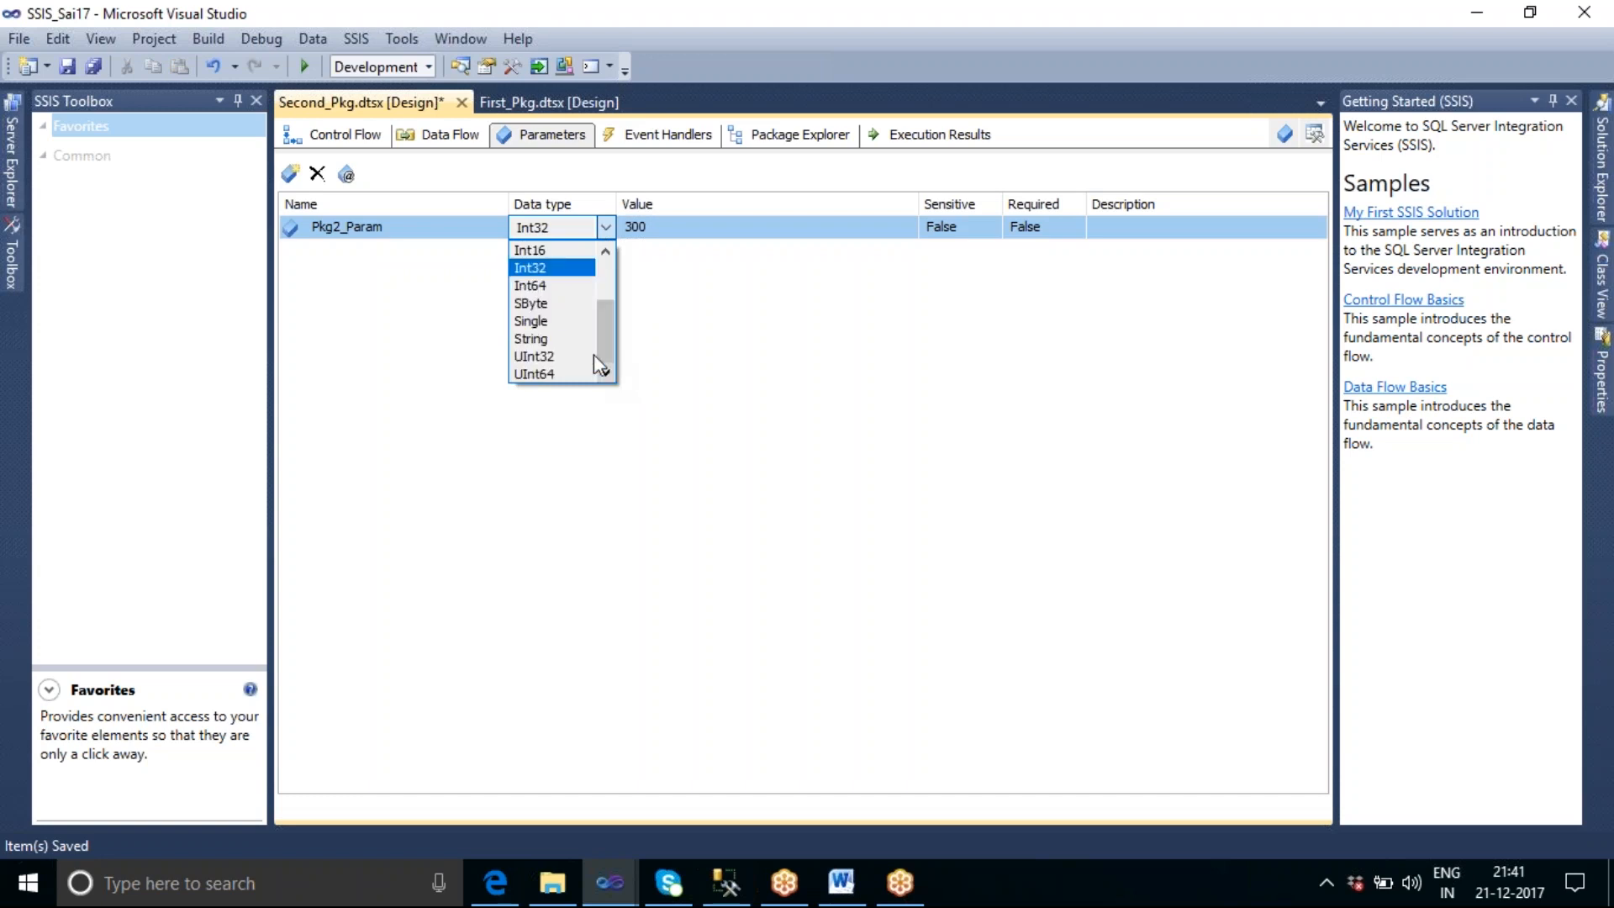
left_click(664, 240)
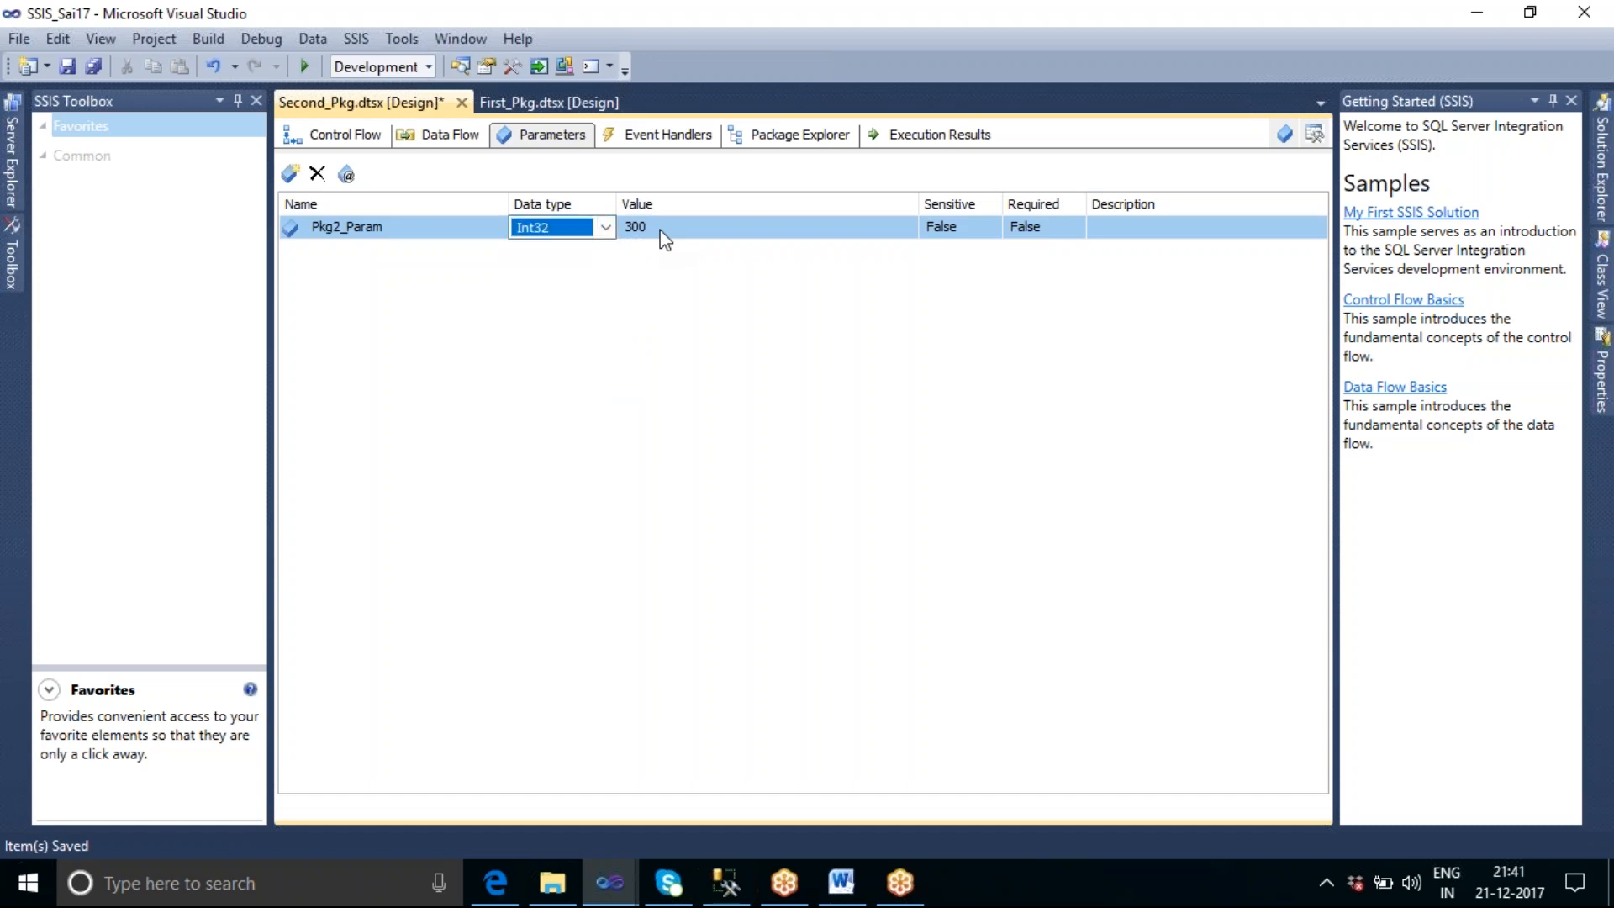
left_click(664, 241)
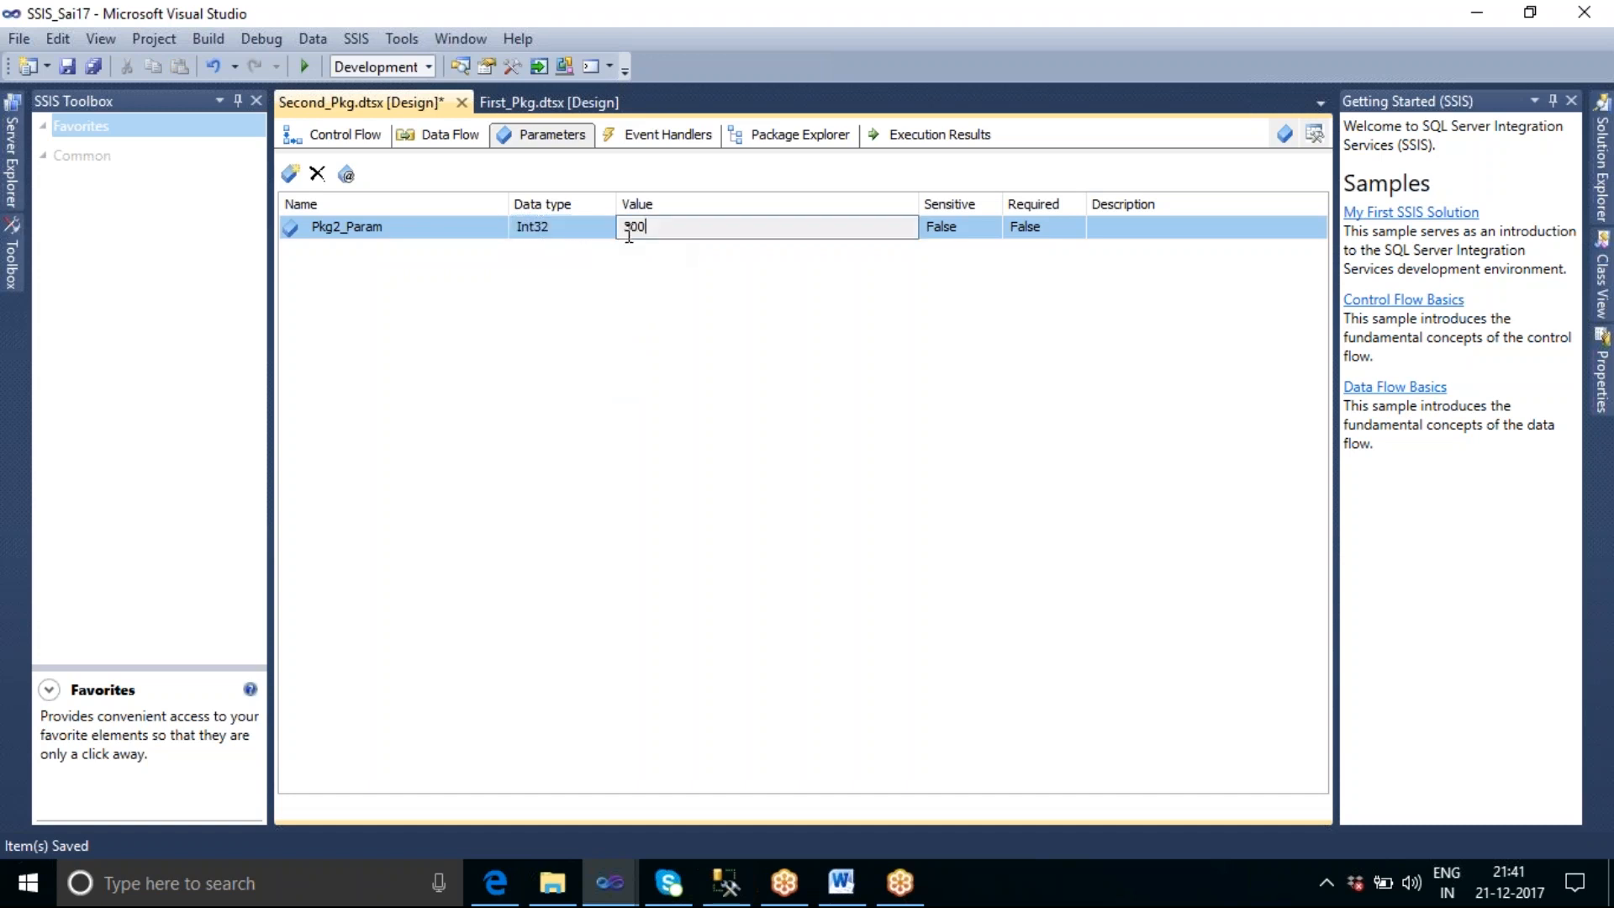
left_click(585, 239)
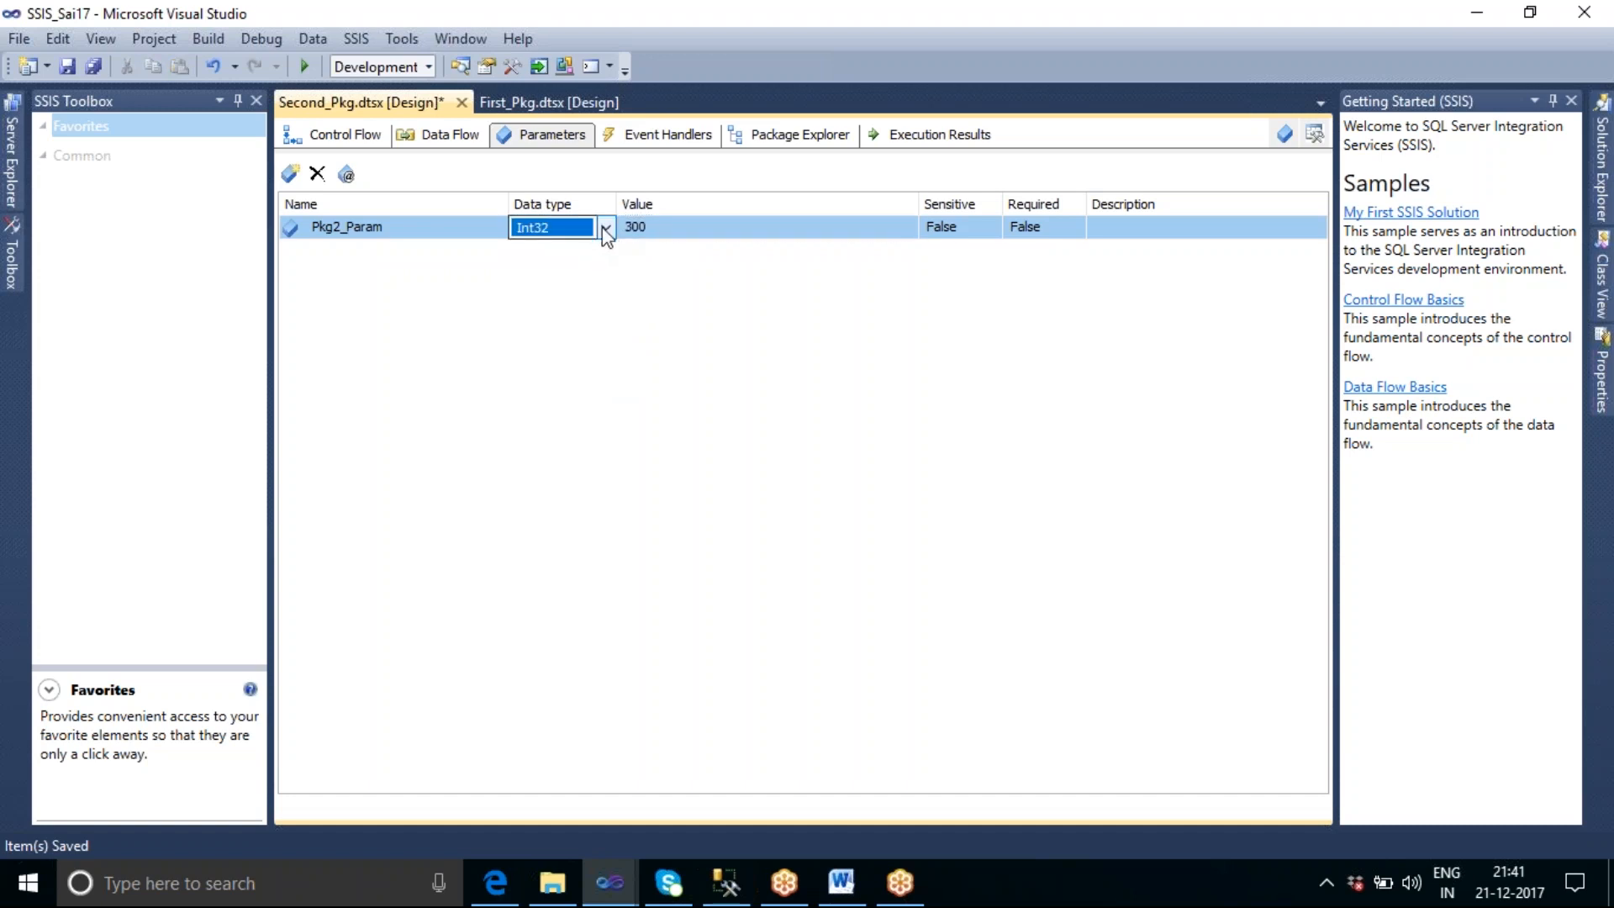
left_click(604, 227)
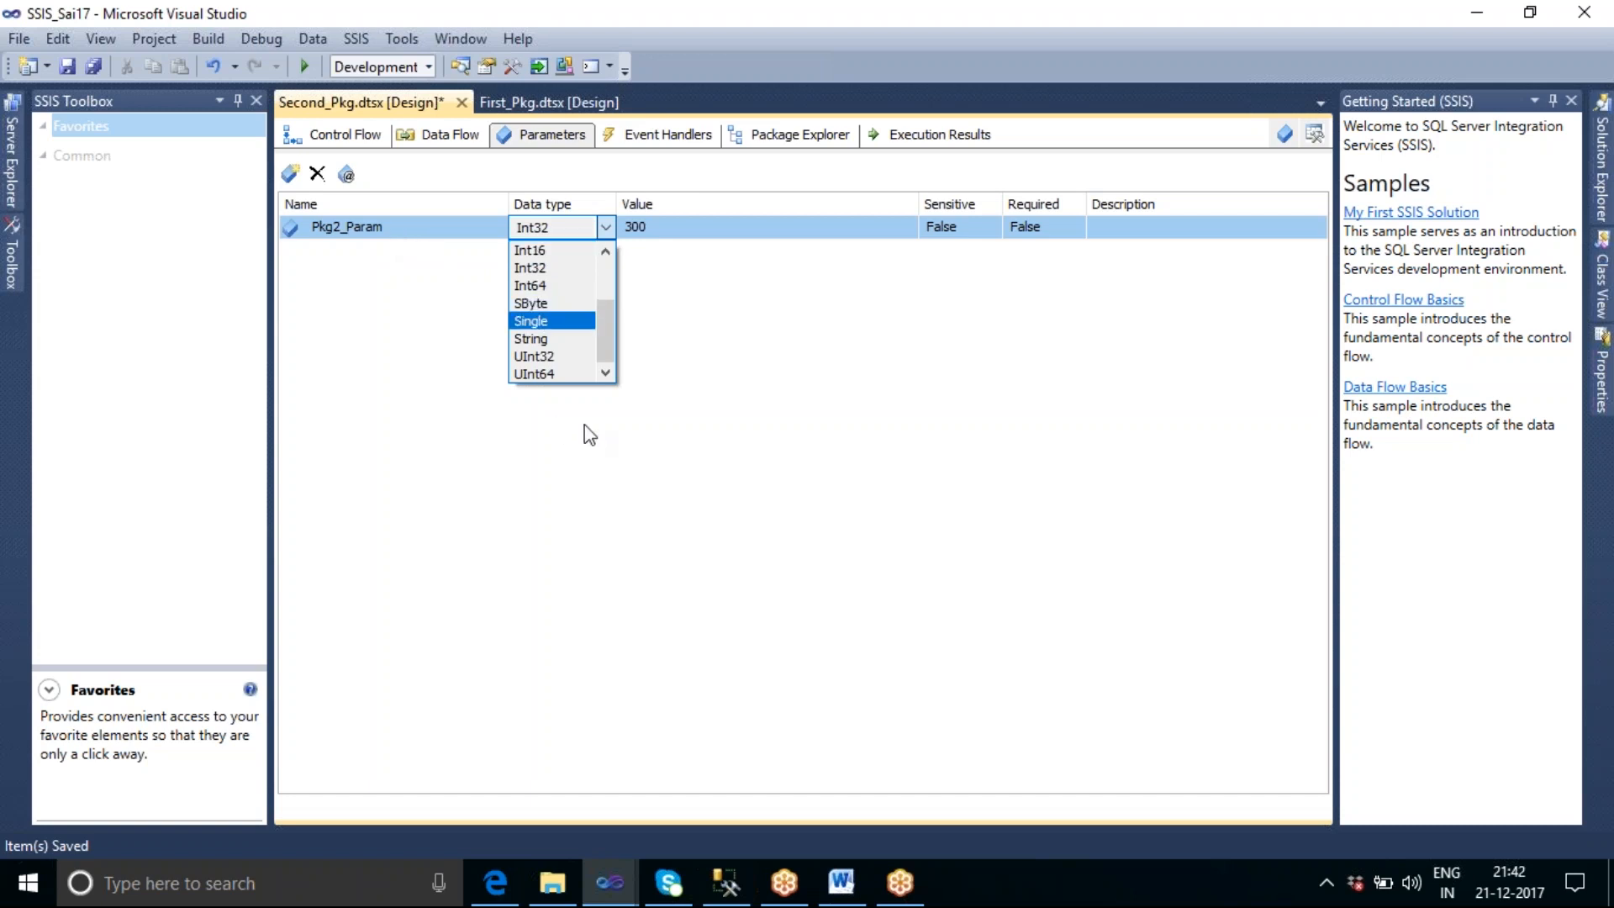
left_click_drag(603, 328, 603, 261)
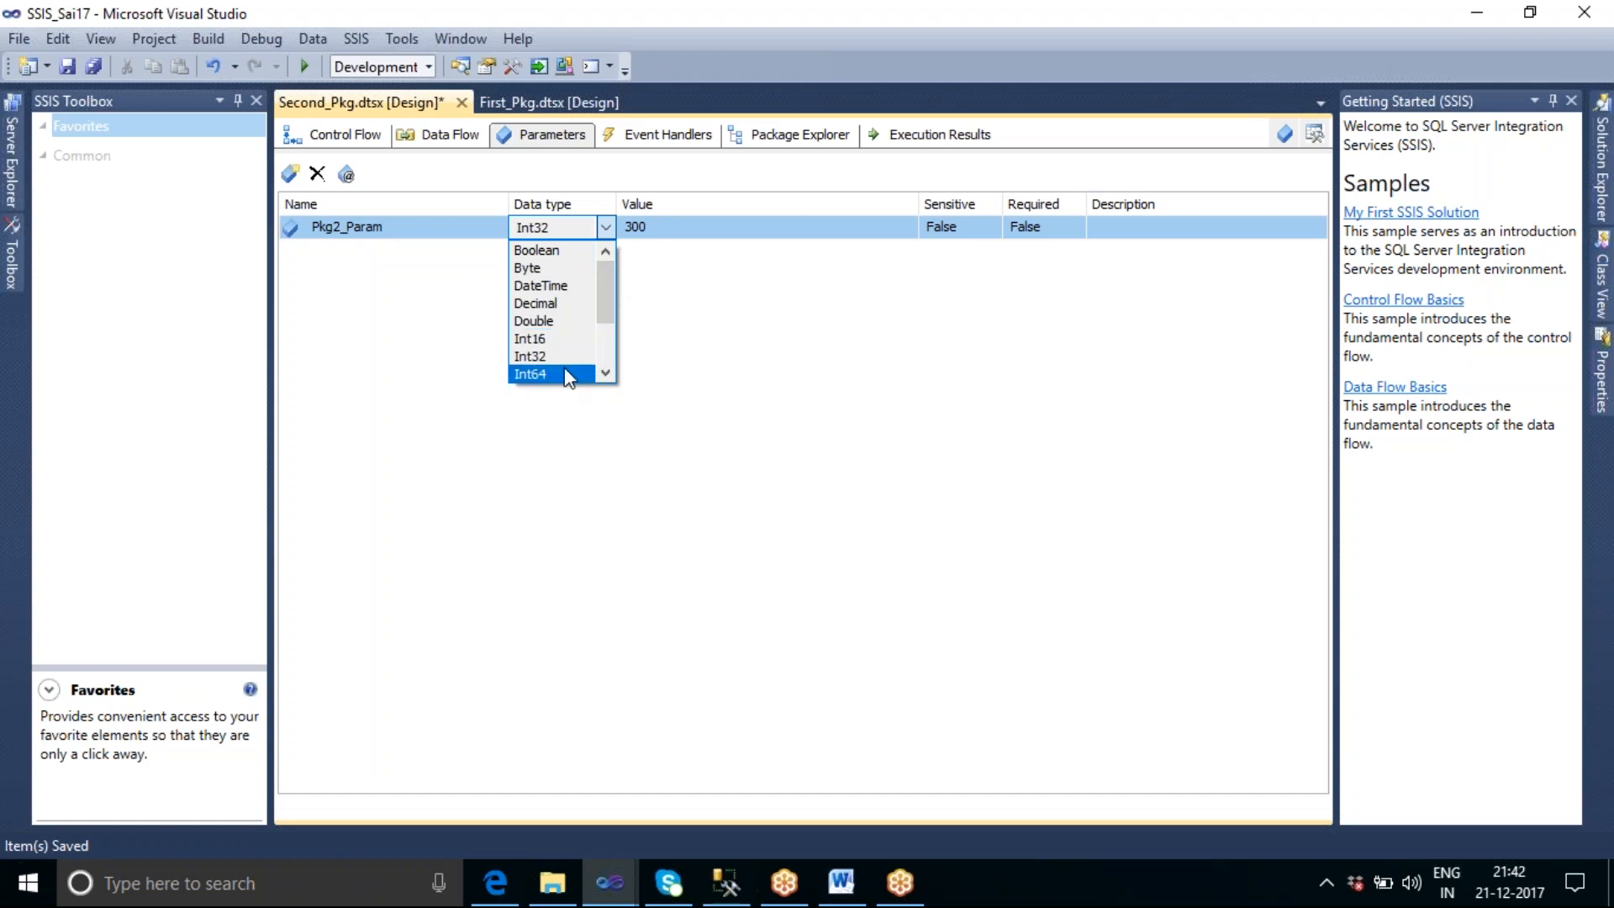
left_click_drag(603, 301, 601, 317)
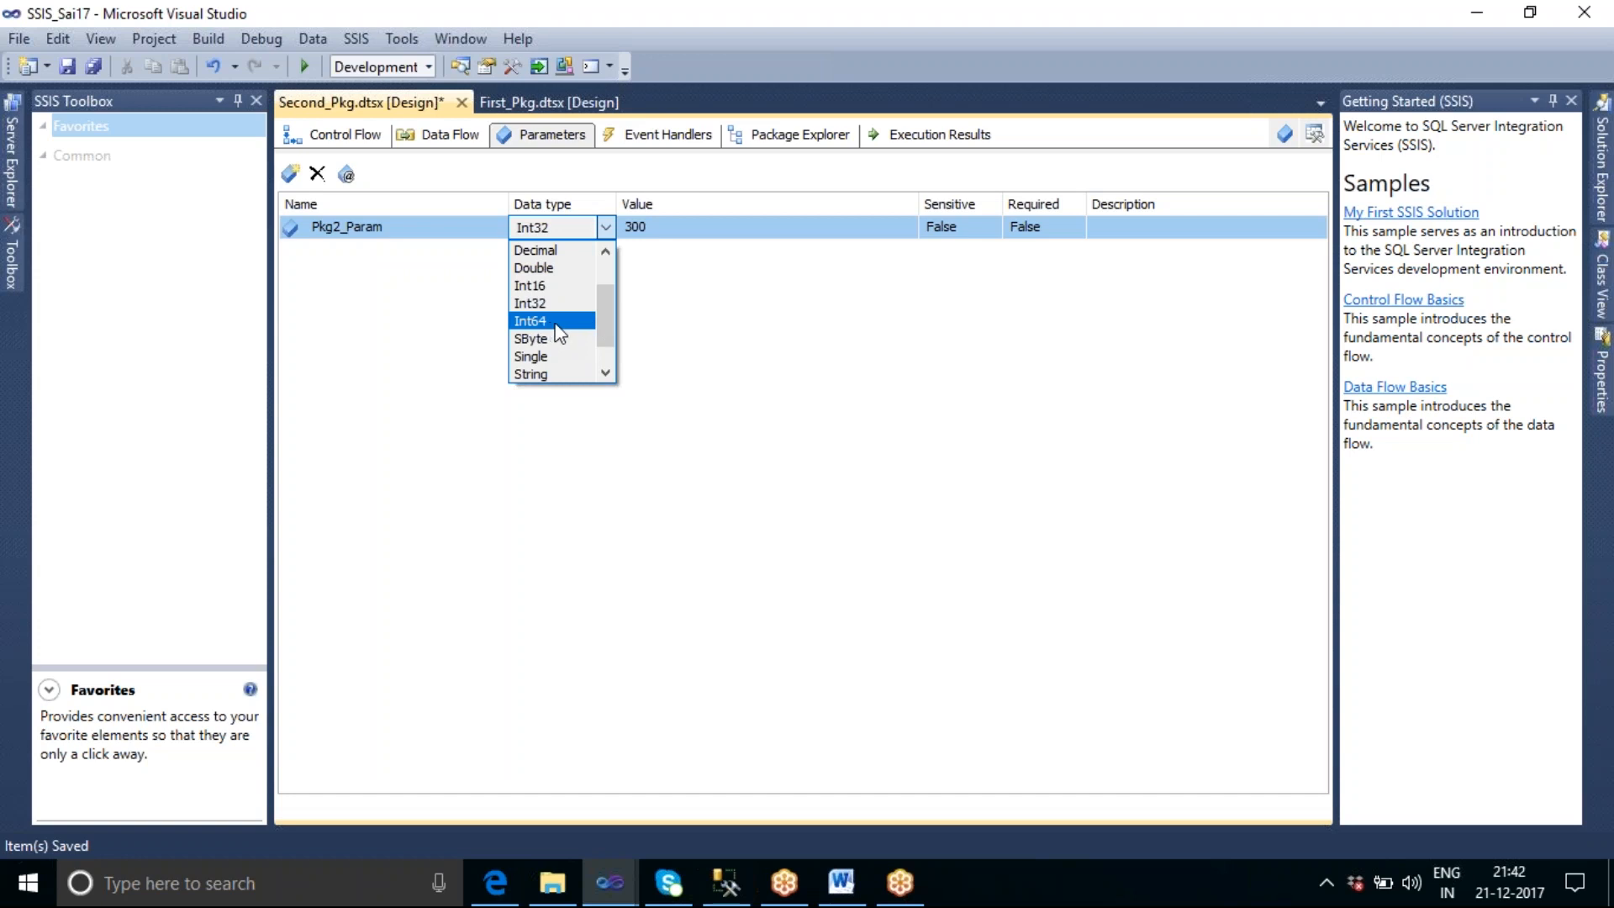
left_click(714, 350)
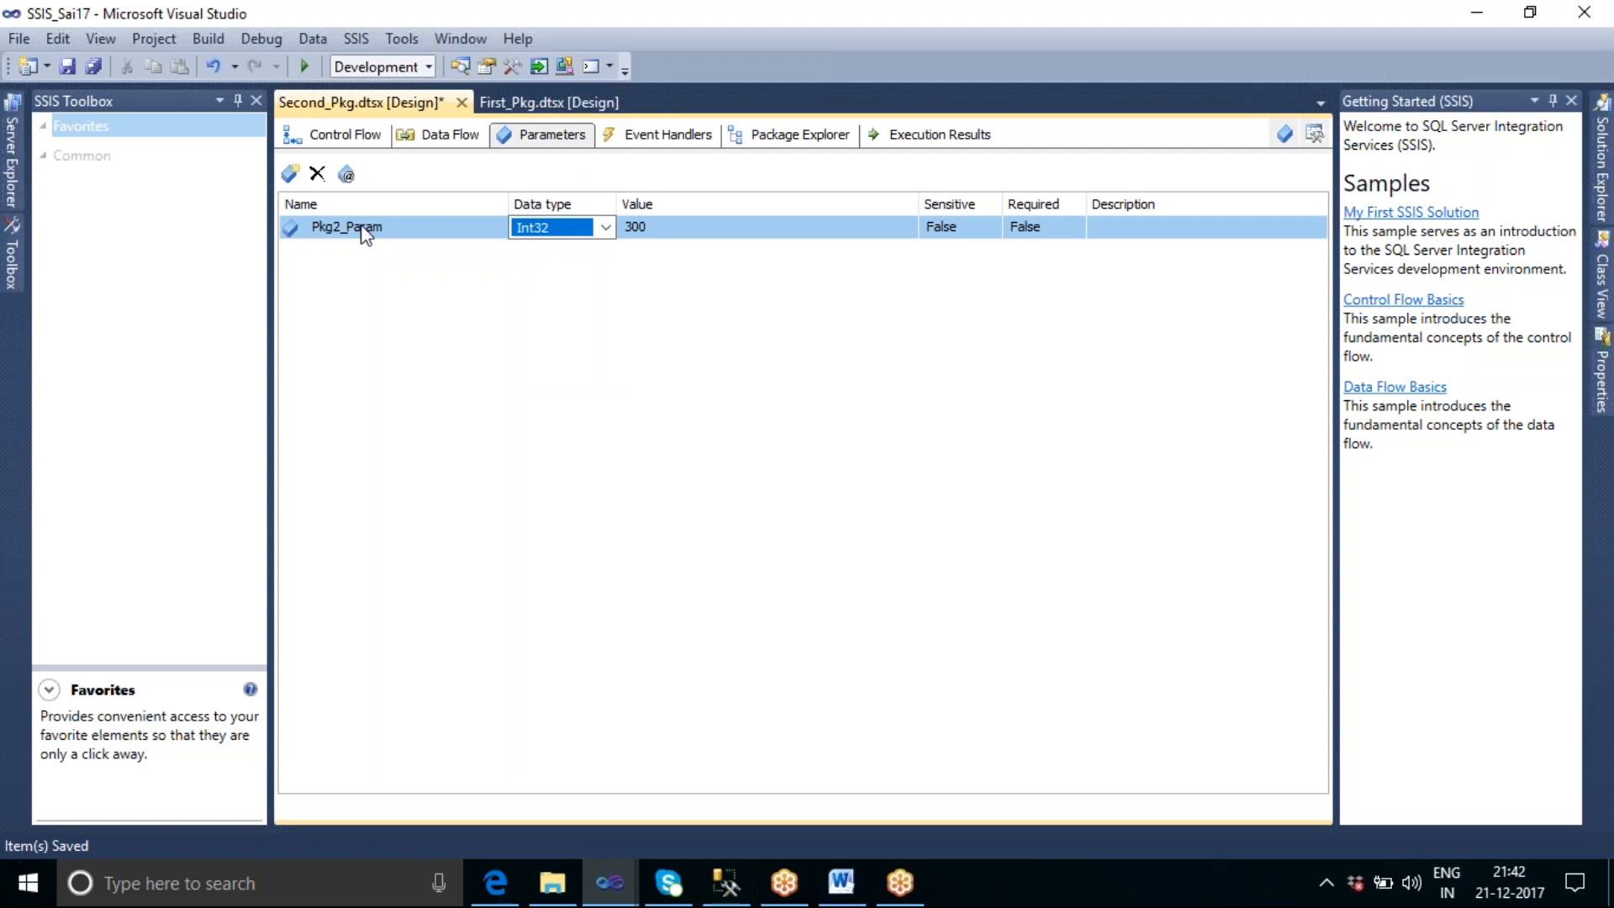
Add a parameter mapping for $Package::Pkg2_Param to the "Insert data" task in Second_Pkg's control flow and accept it.
left_click(330, 137)
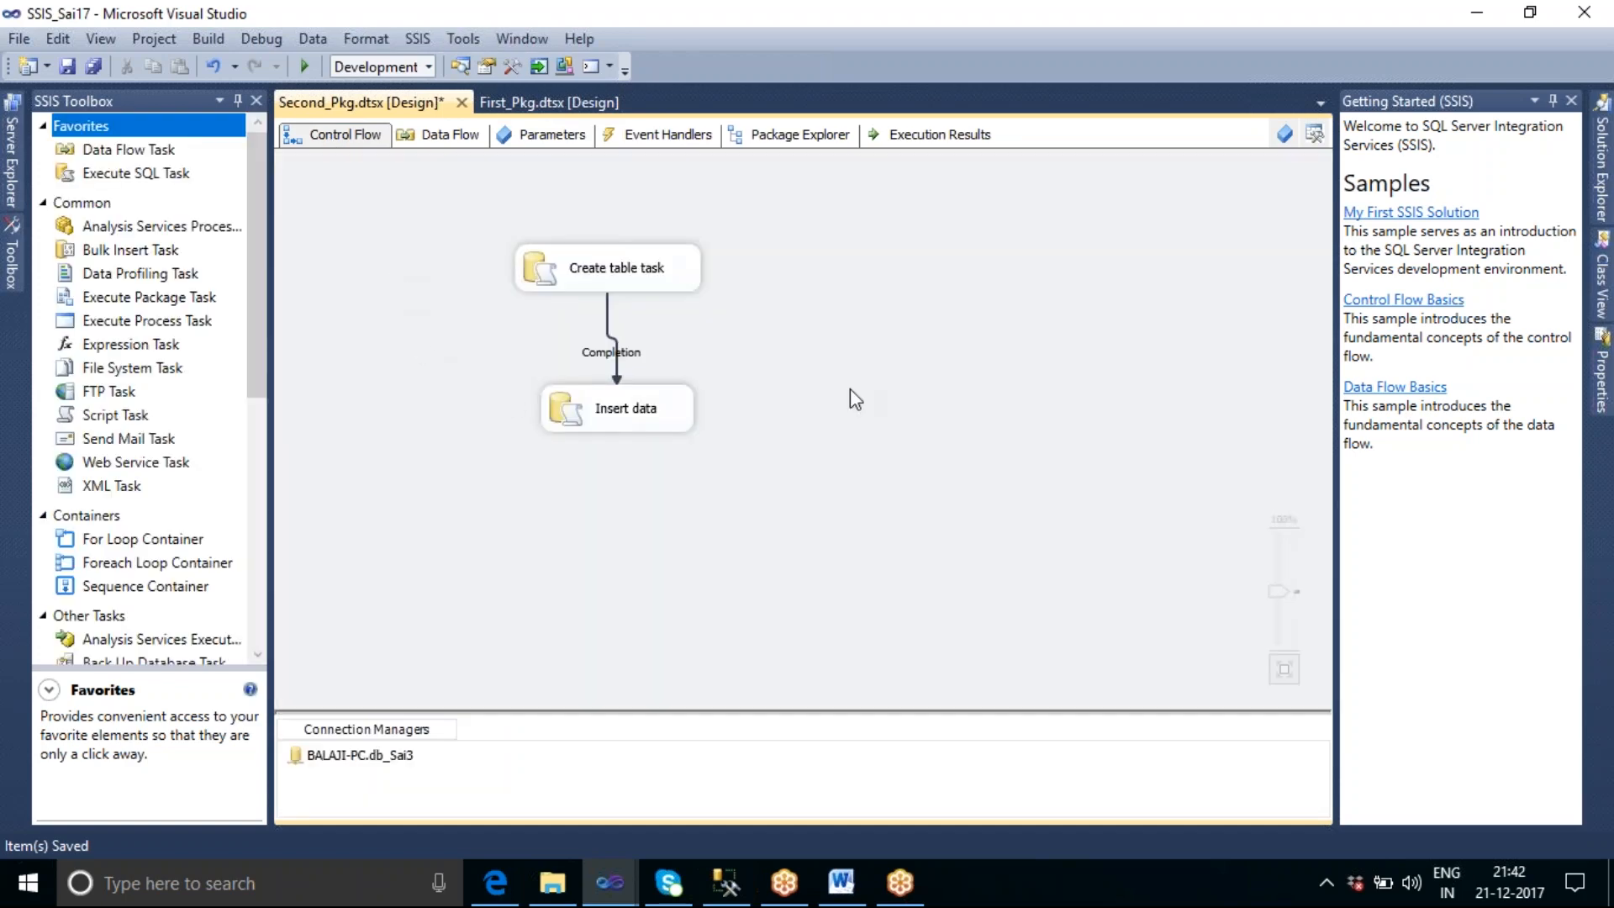
double_click(656, 411)
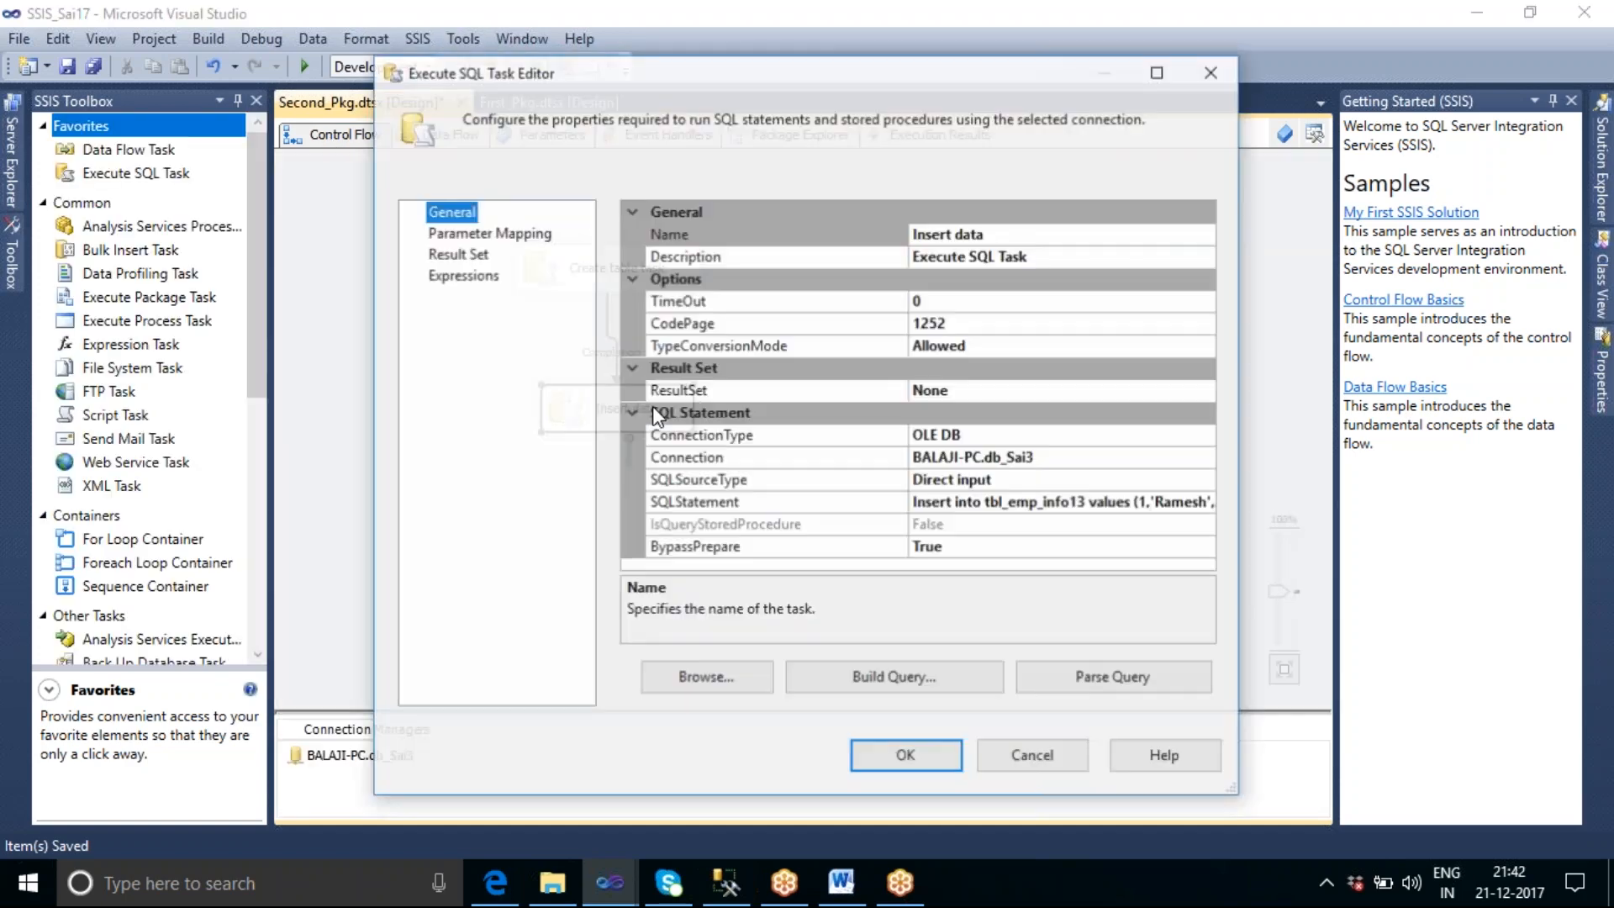
left_click(506, 236)
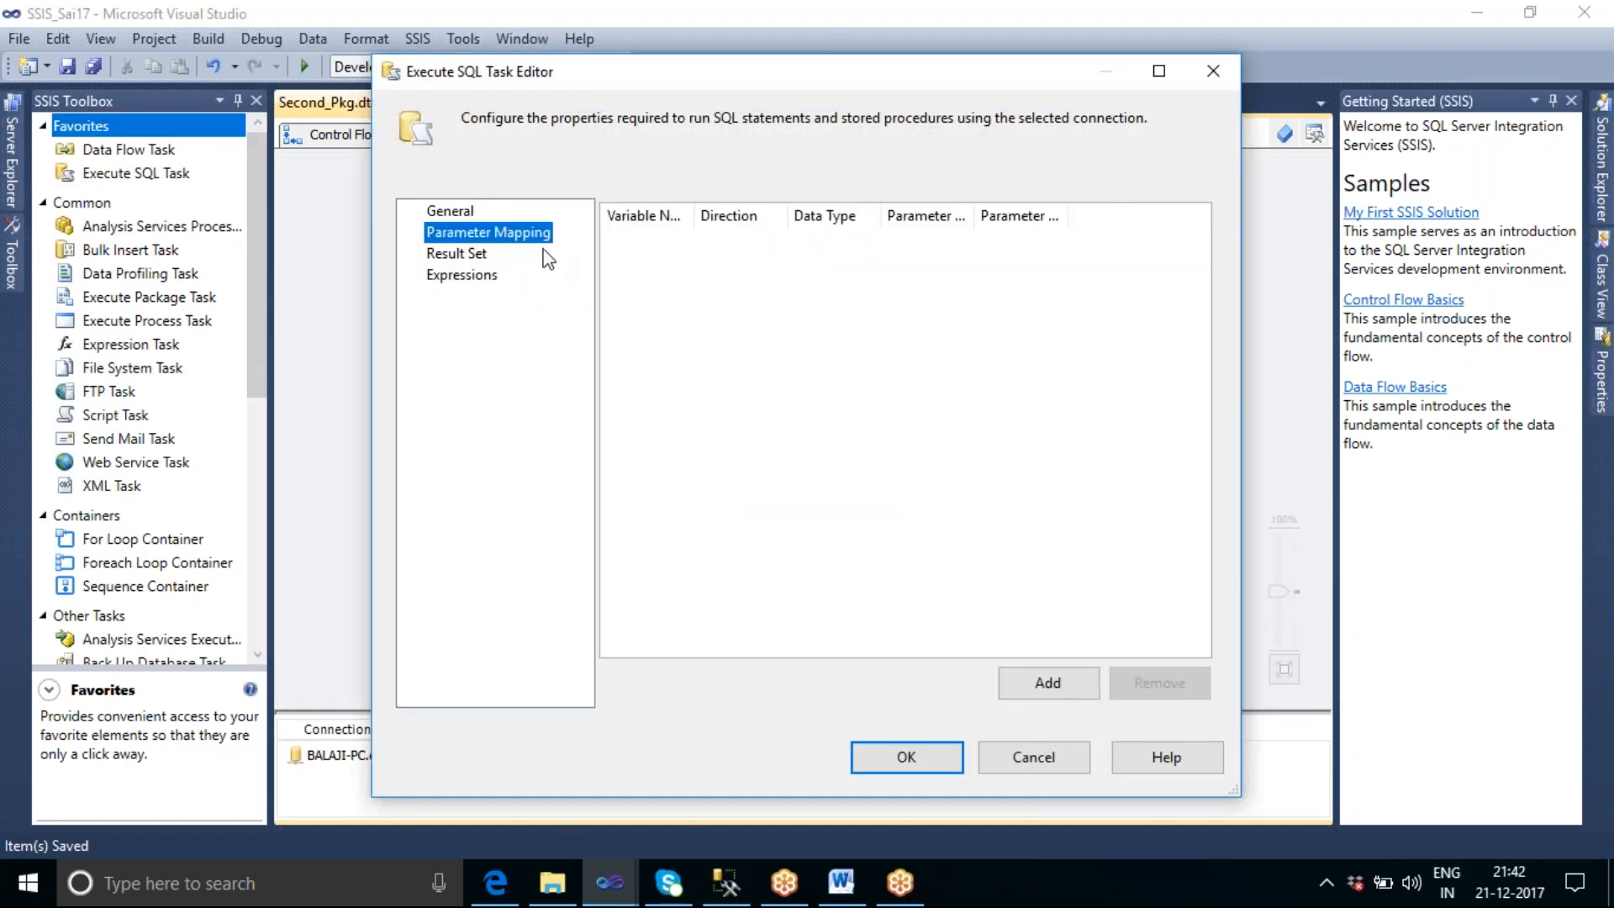
left_click(1075, 682)
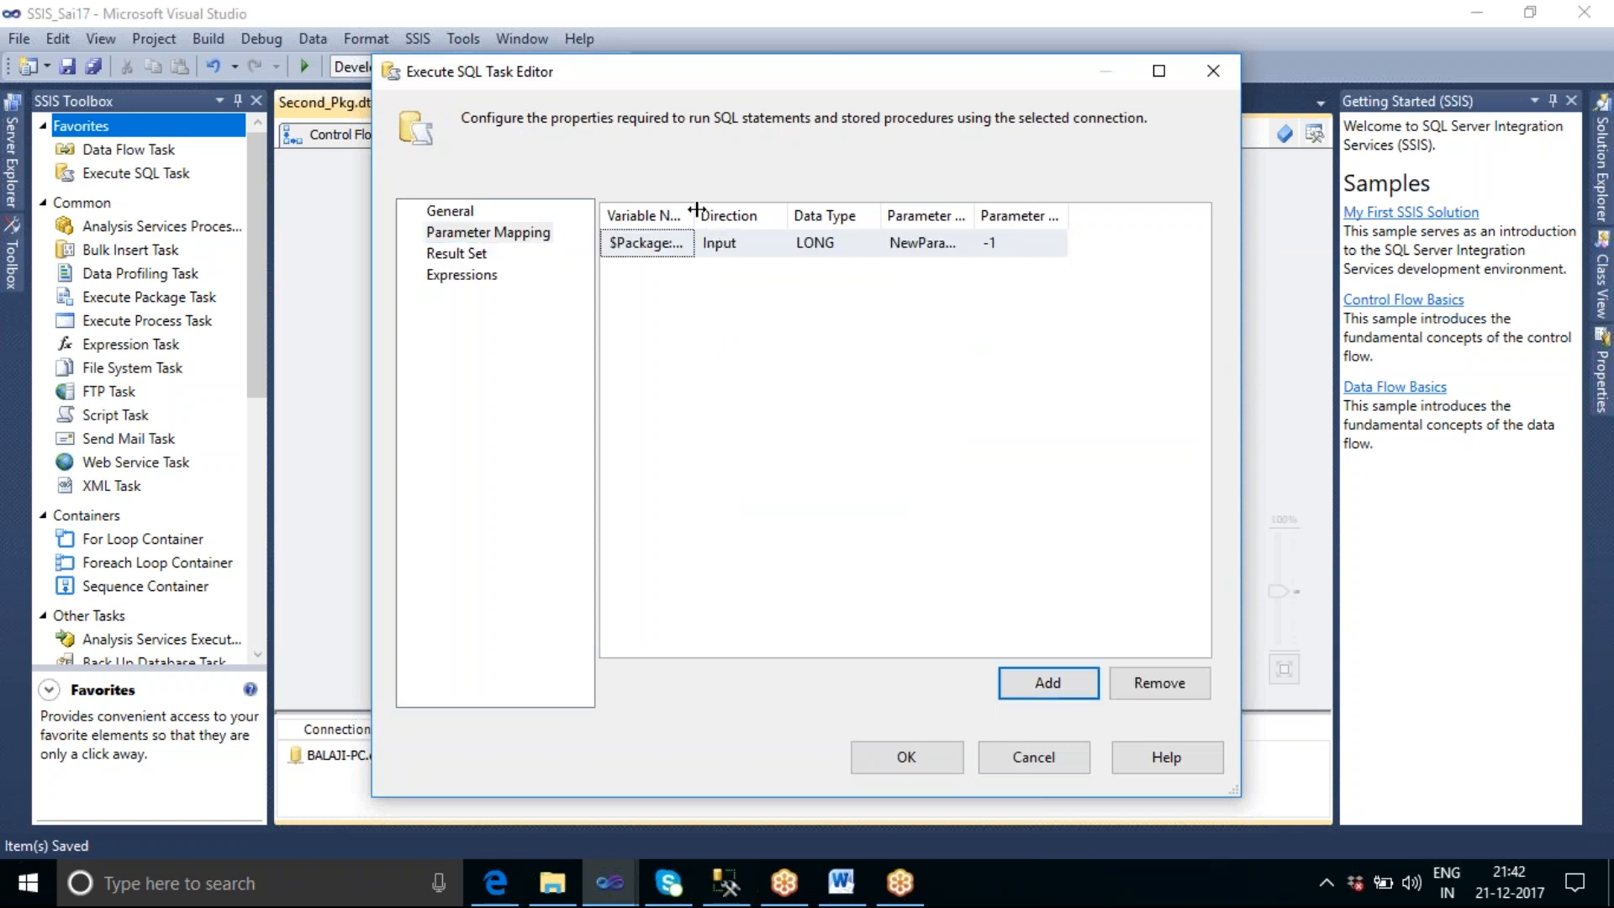
left_click_drag(697, 209, 839, 212)
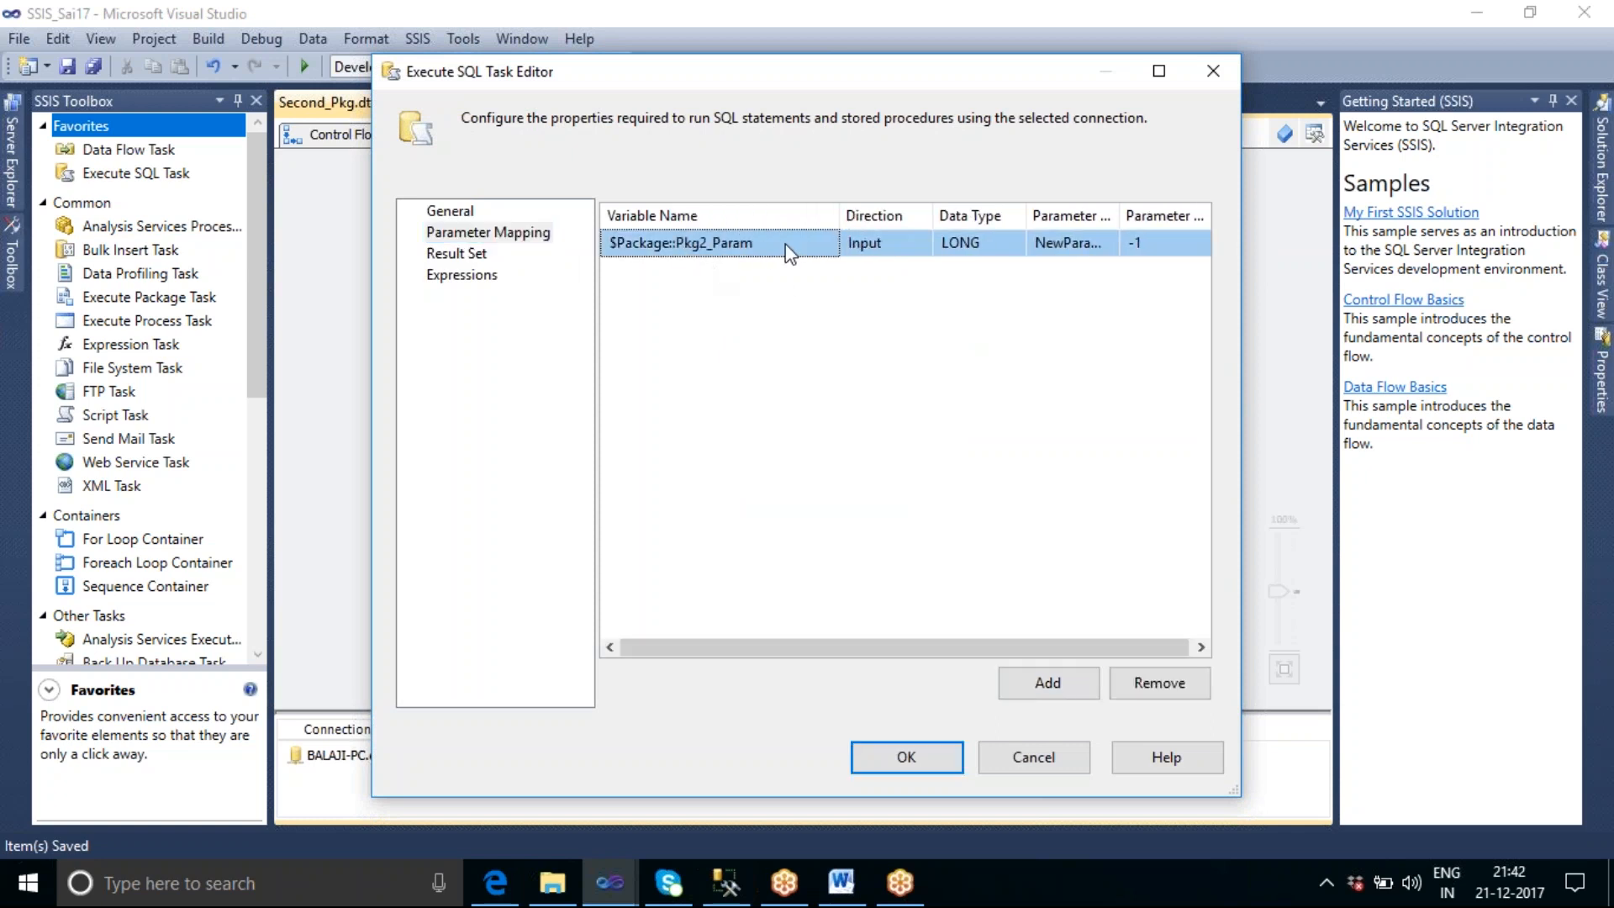
left_click(834, 250)
left_click(832, 244)
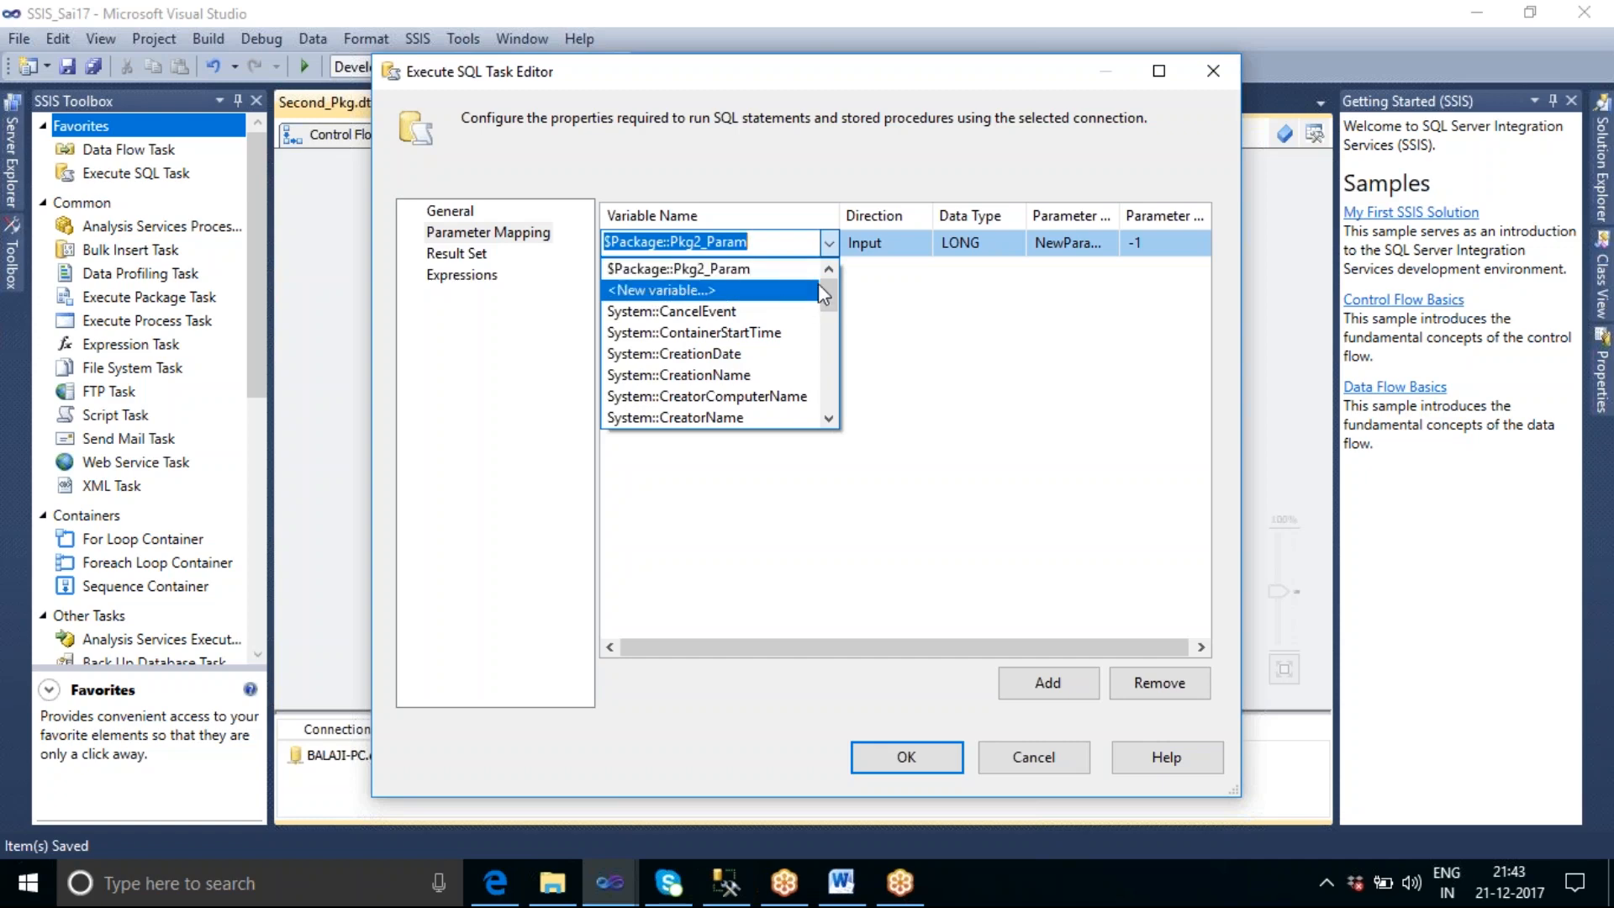
mouse_move(832, 295)
left_mouse_down()
mouse_move(837, 437)
mouse_move(837, 289)
left_mouse_up()
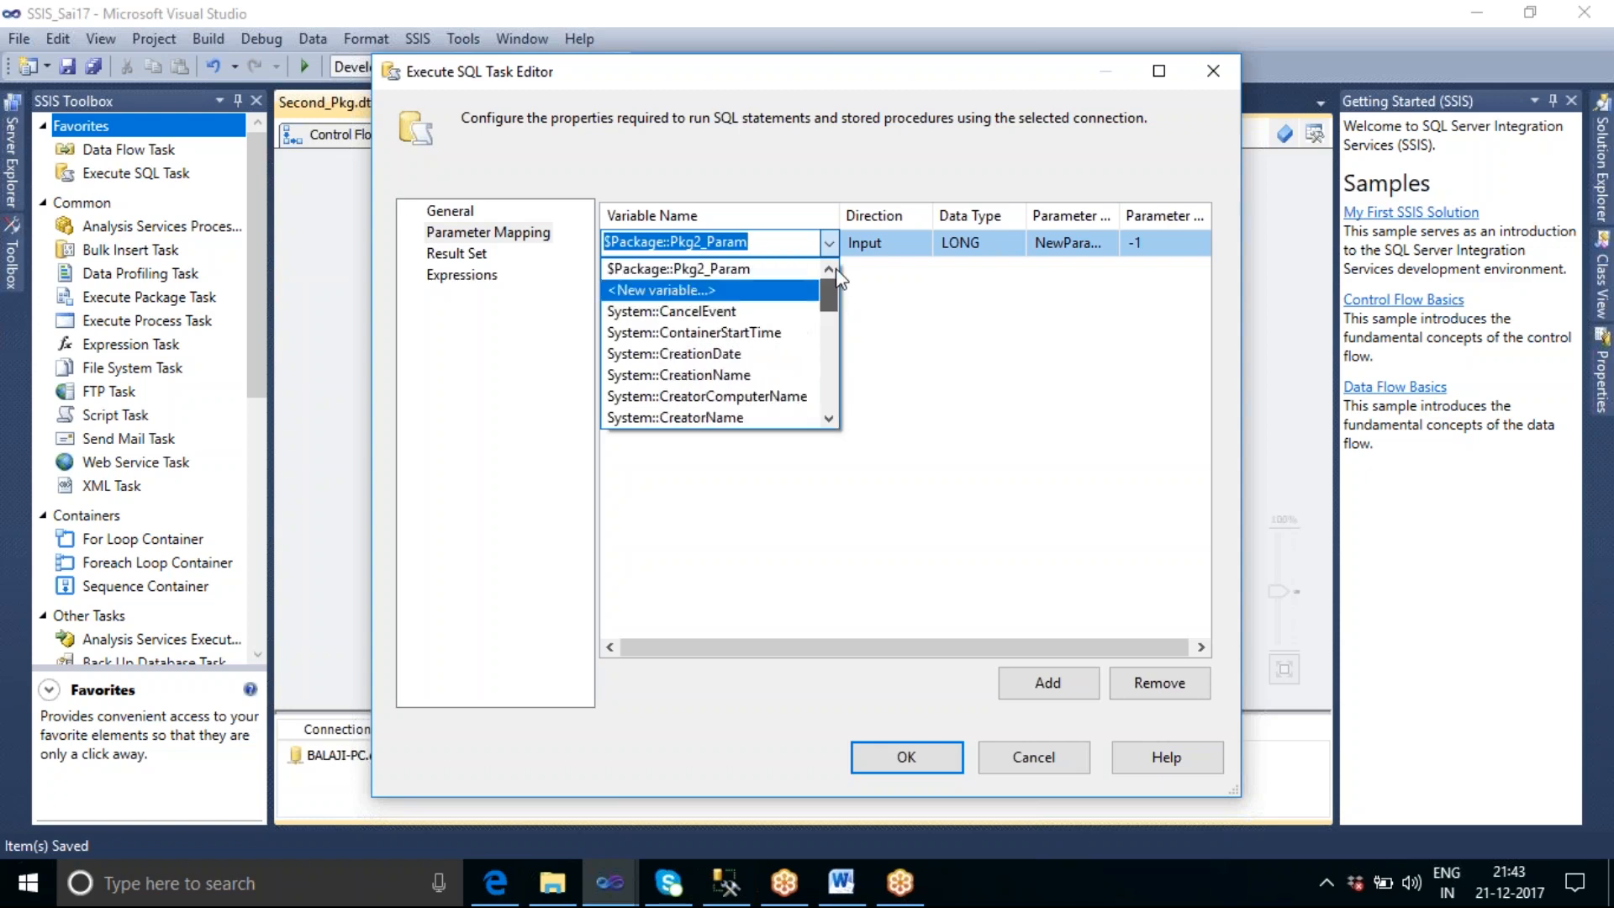
left_click(731, 276)
left_click(947, 759)
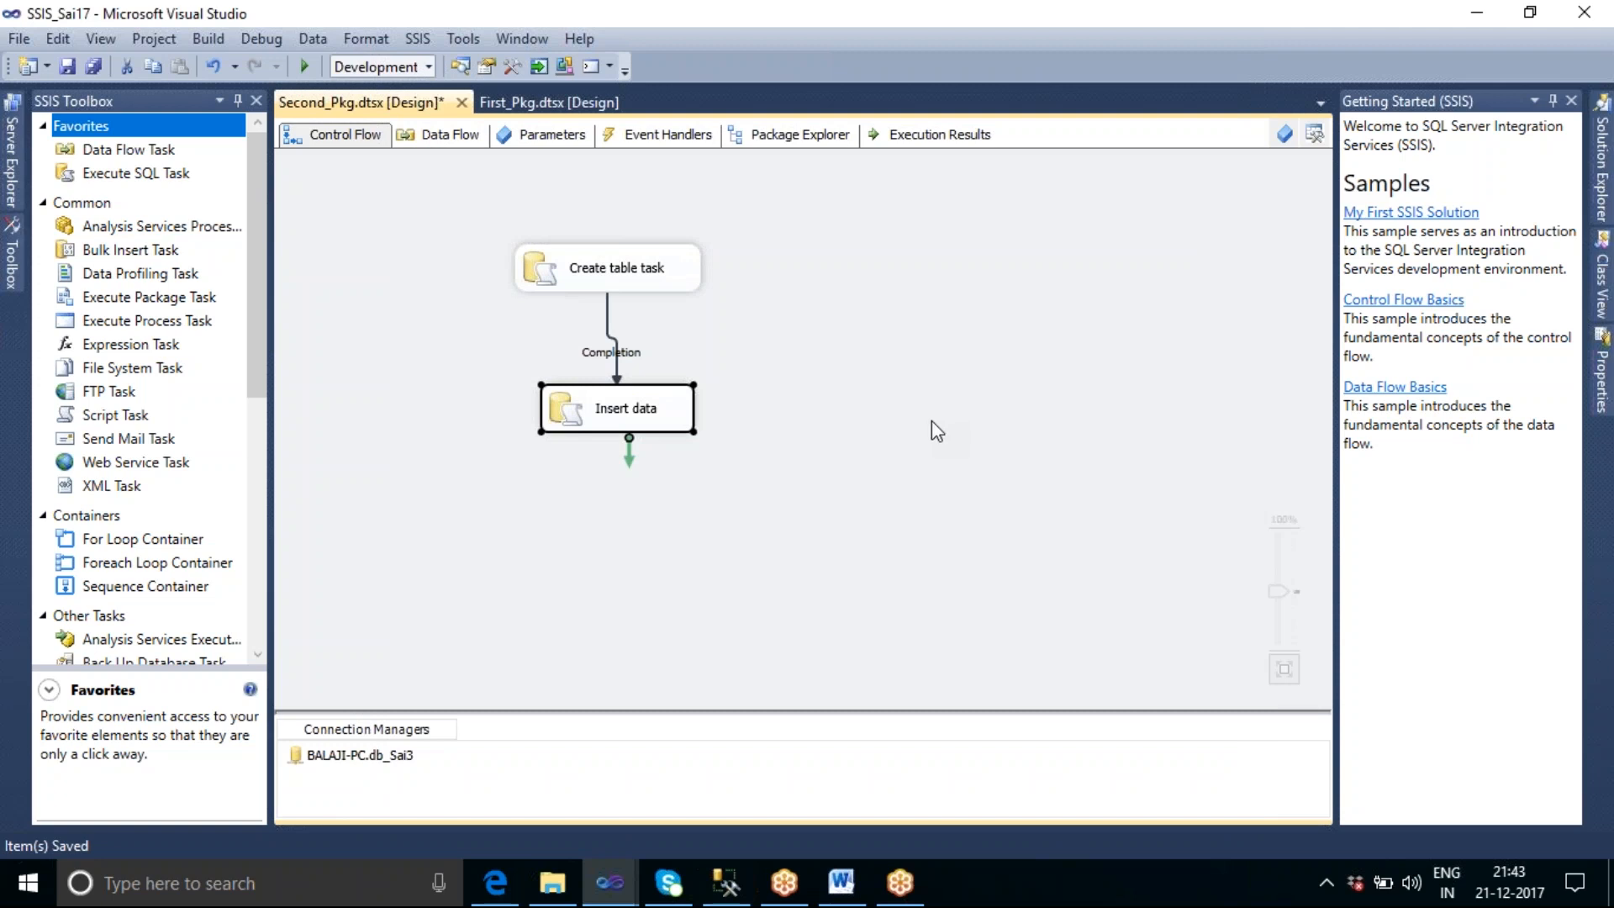
Add a parameter mapping for $Package::Pkg1_Param to First_Pkg's "Insert Data in to the table" task and accept it.
left_click(516, 96)
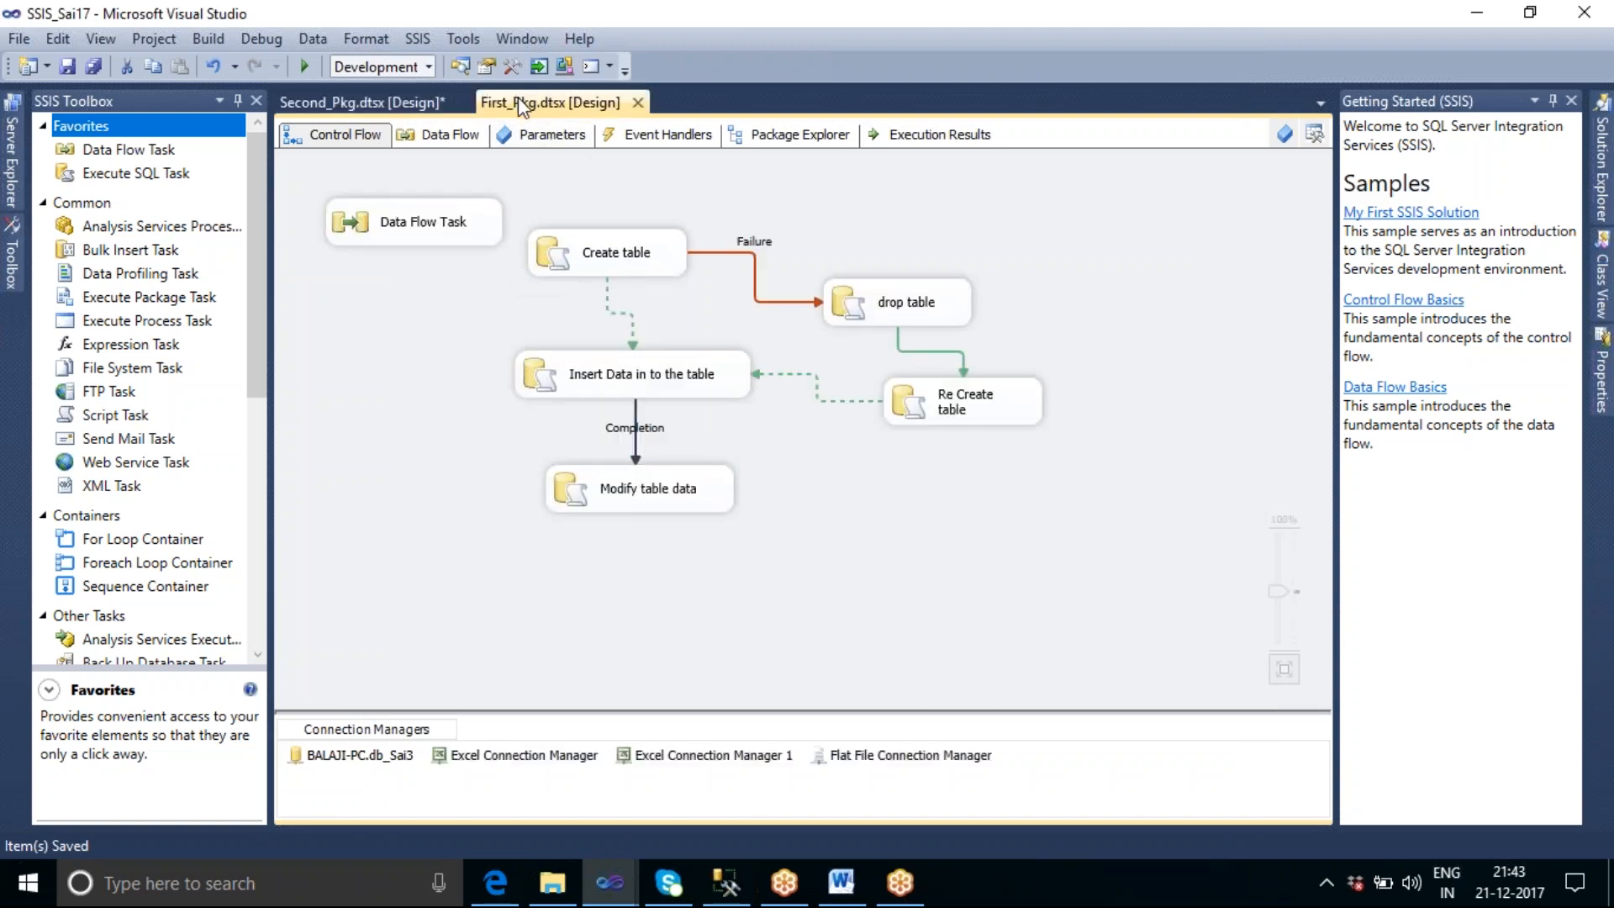
double_click(713, 383)
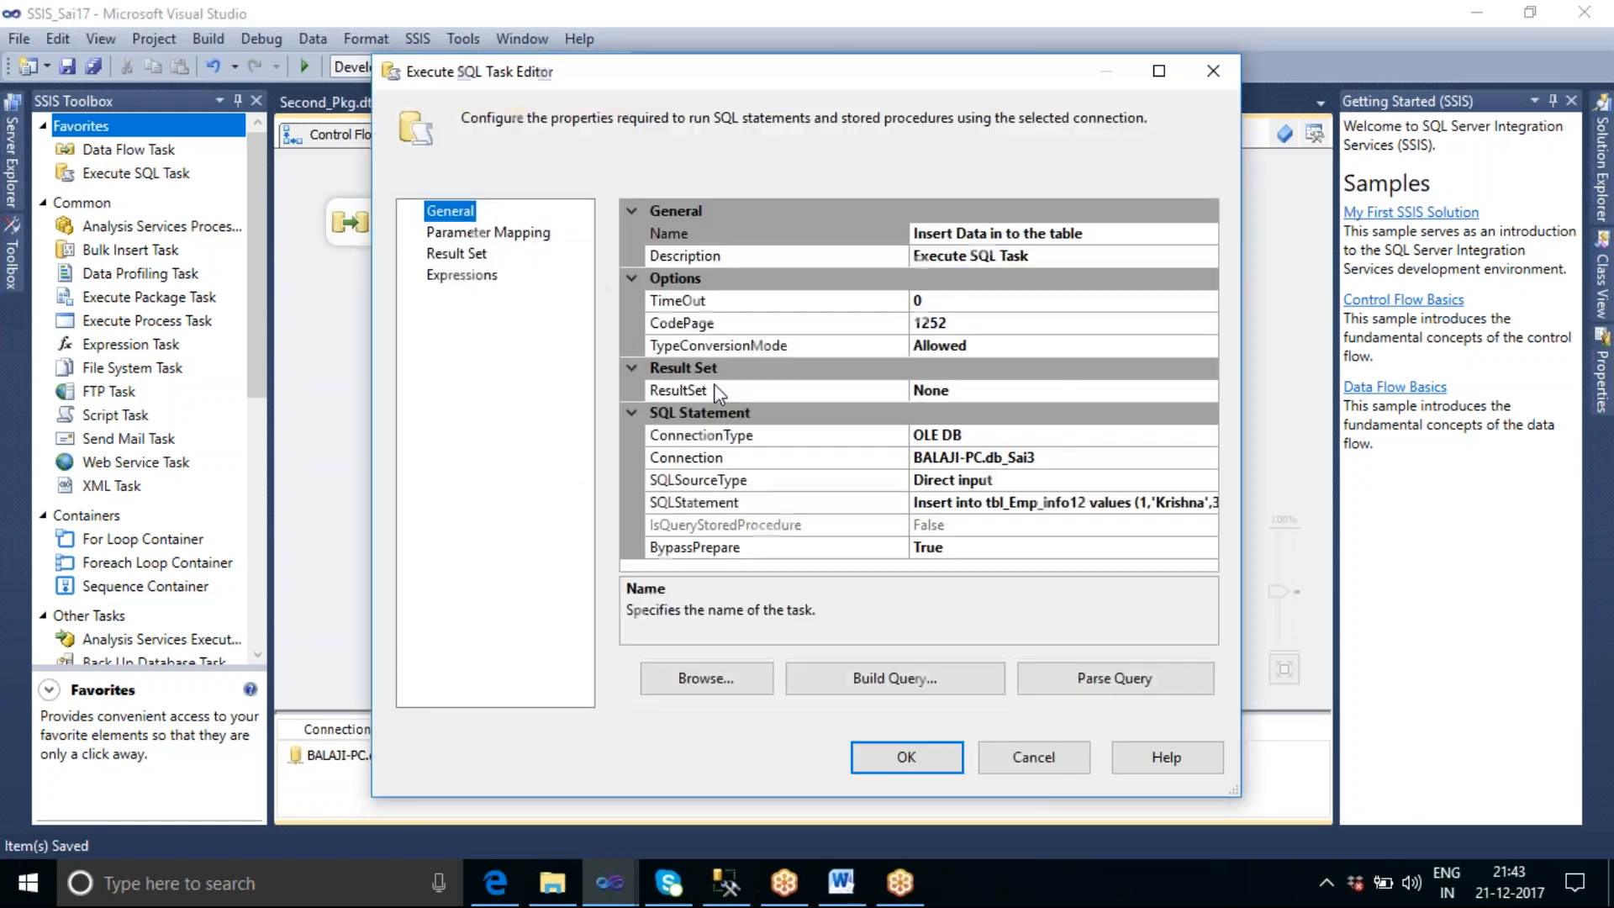
left_click(496, 233)
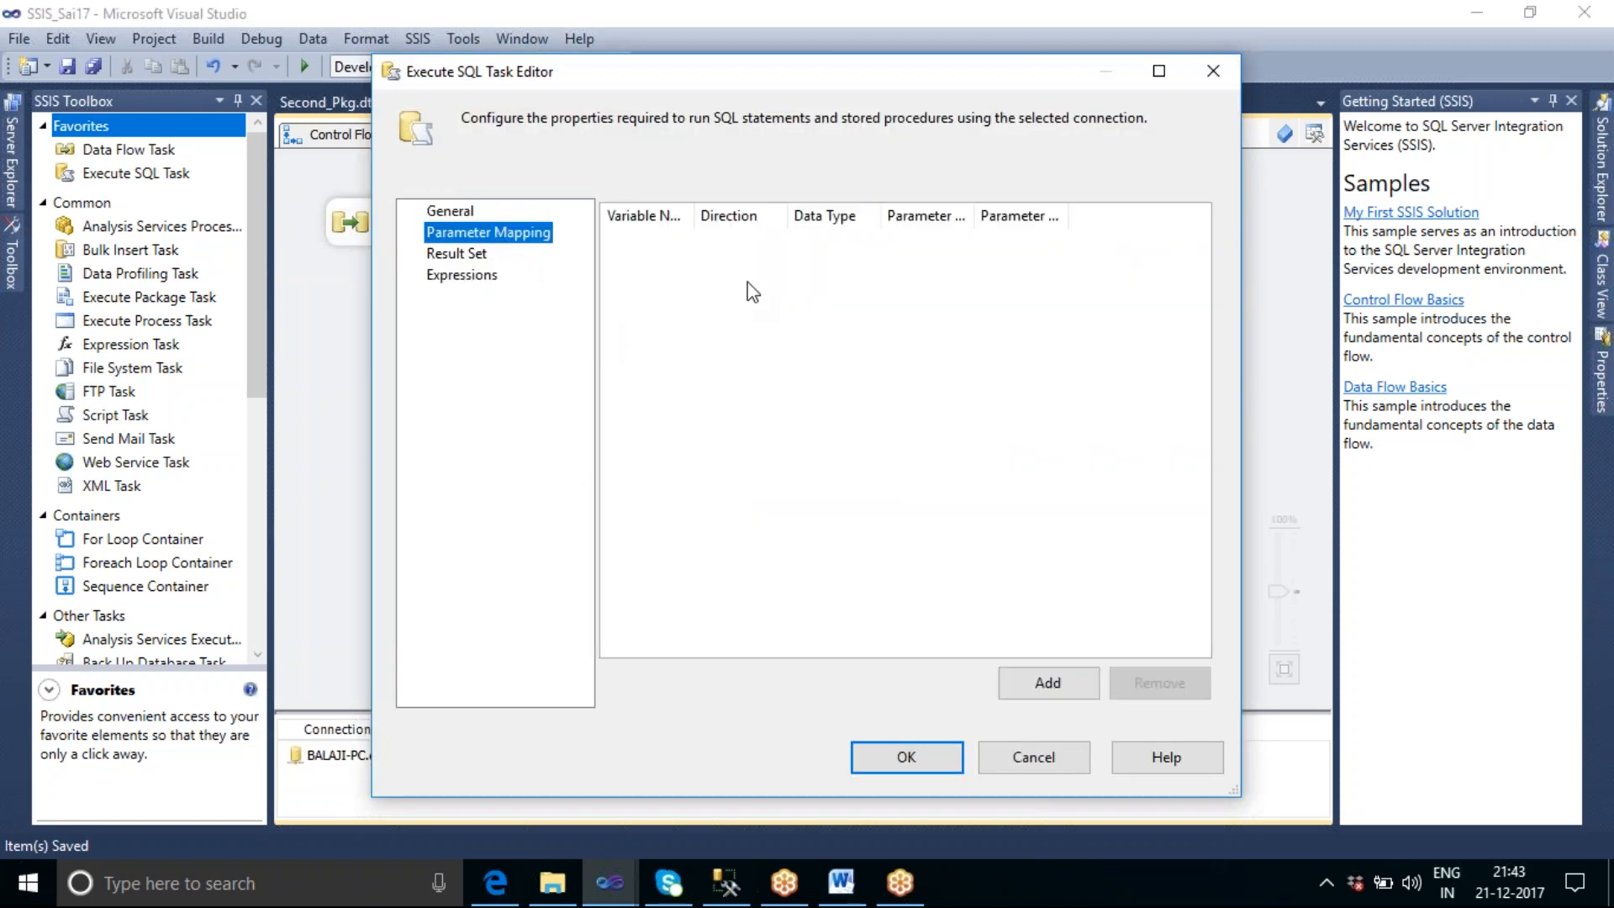
left_click(1047, 682)
left_click_drag(696, 219, 836, 219)
left_click(833, 246)
left_click(830, 245)
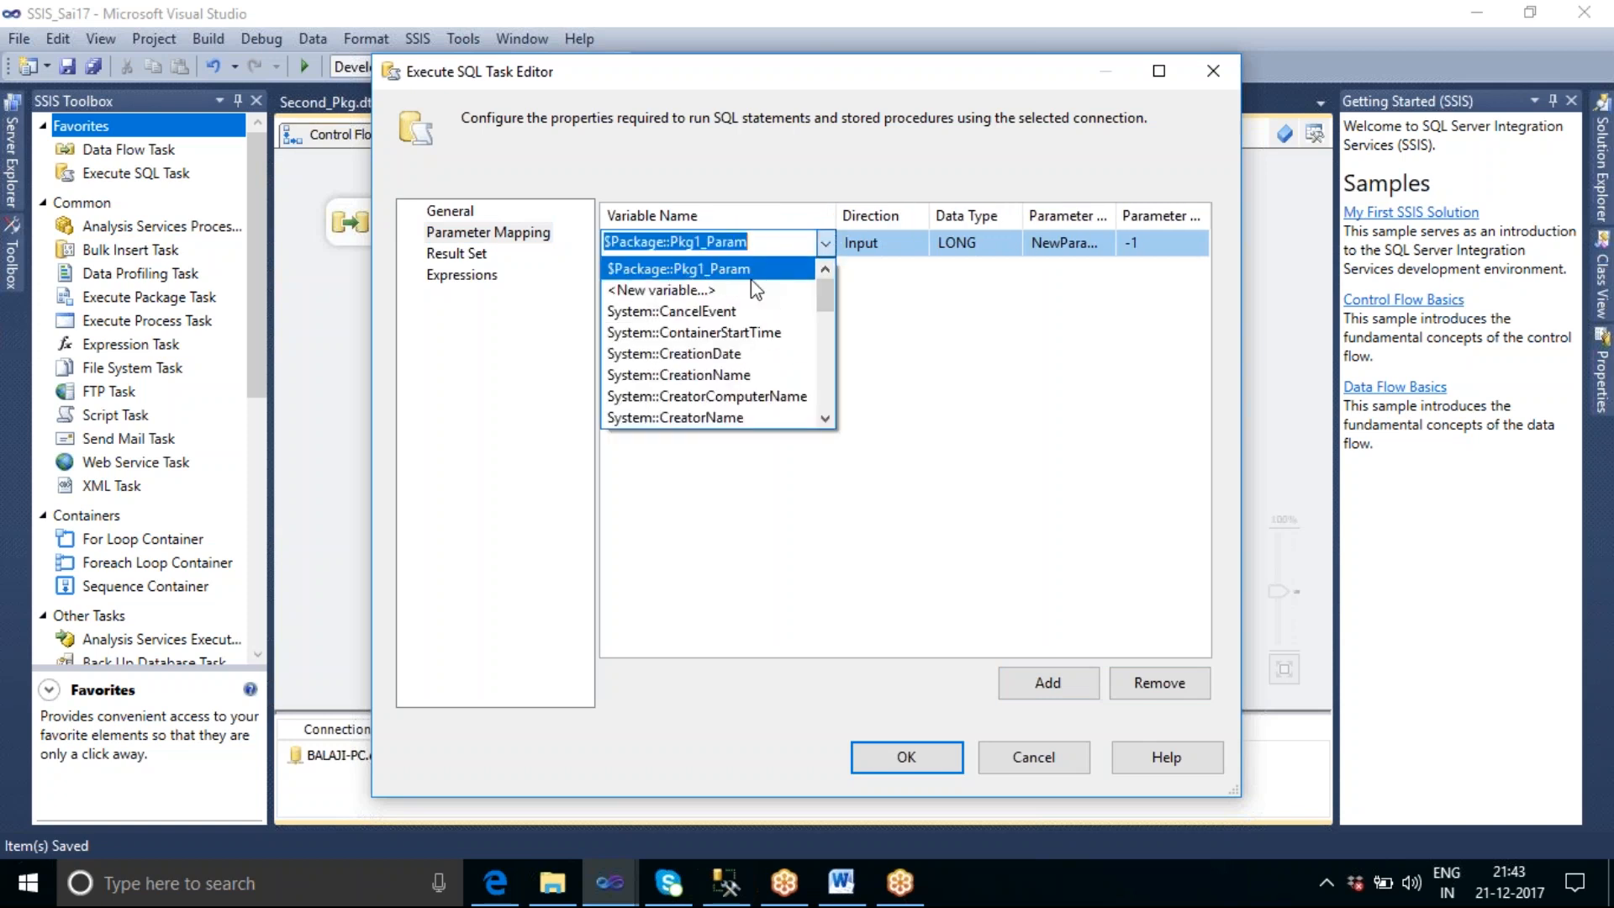
left_click(1039, 762)
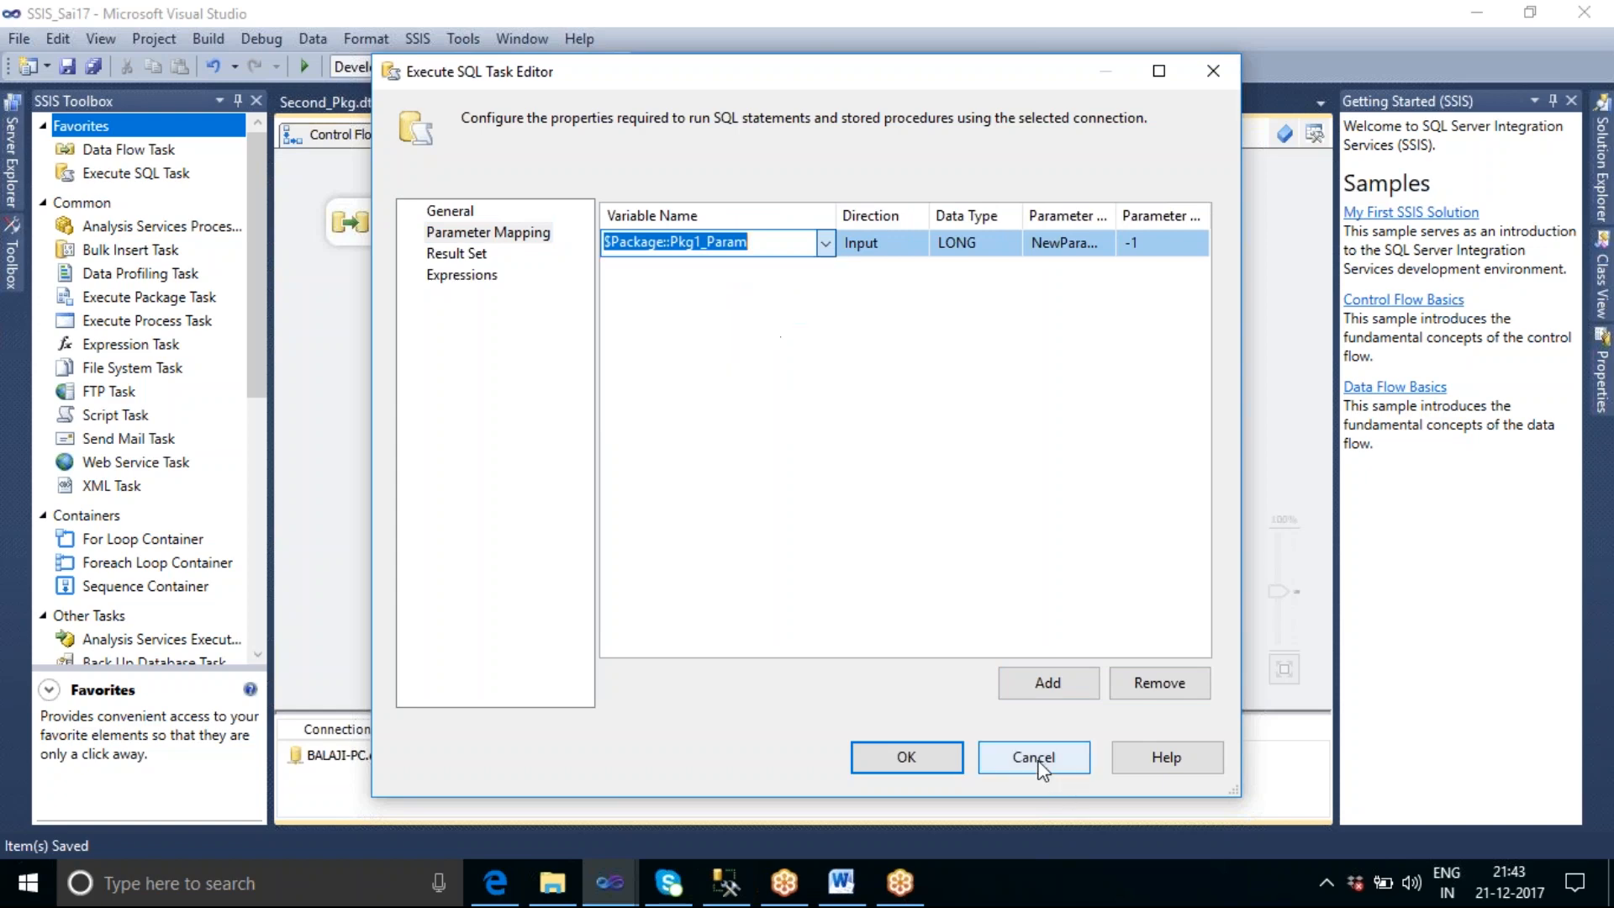
left_click(943, 763)
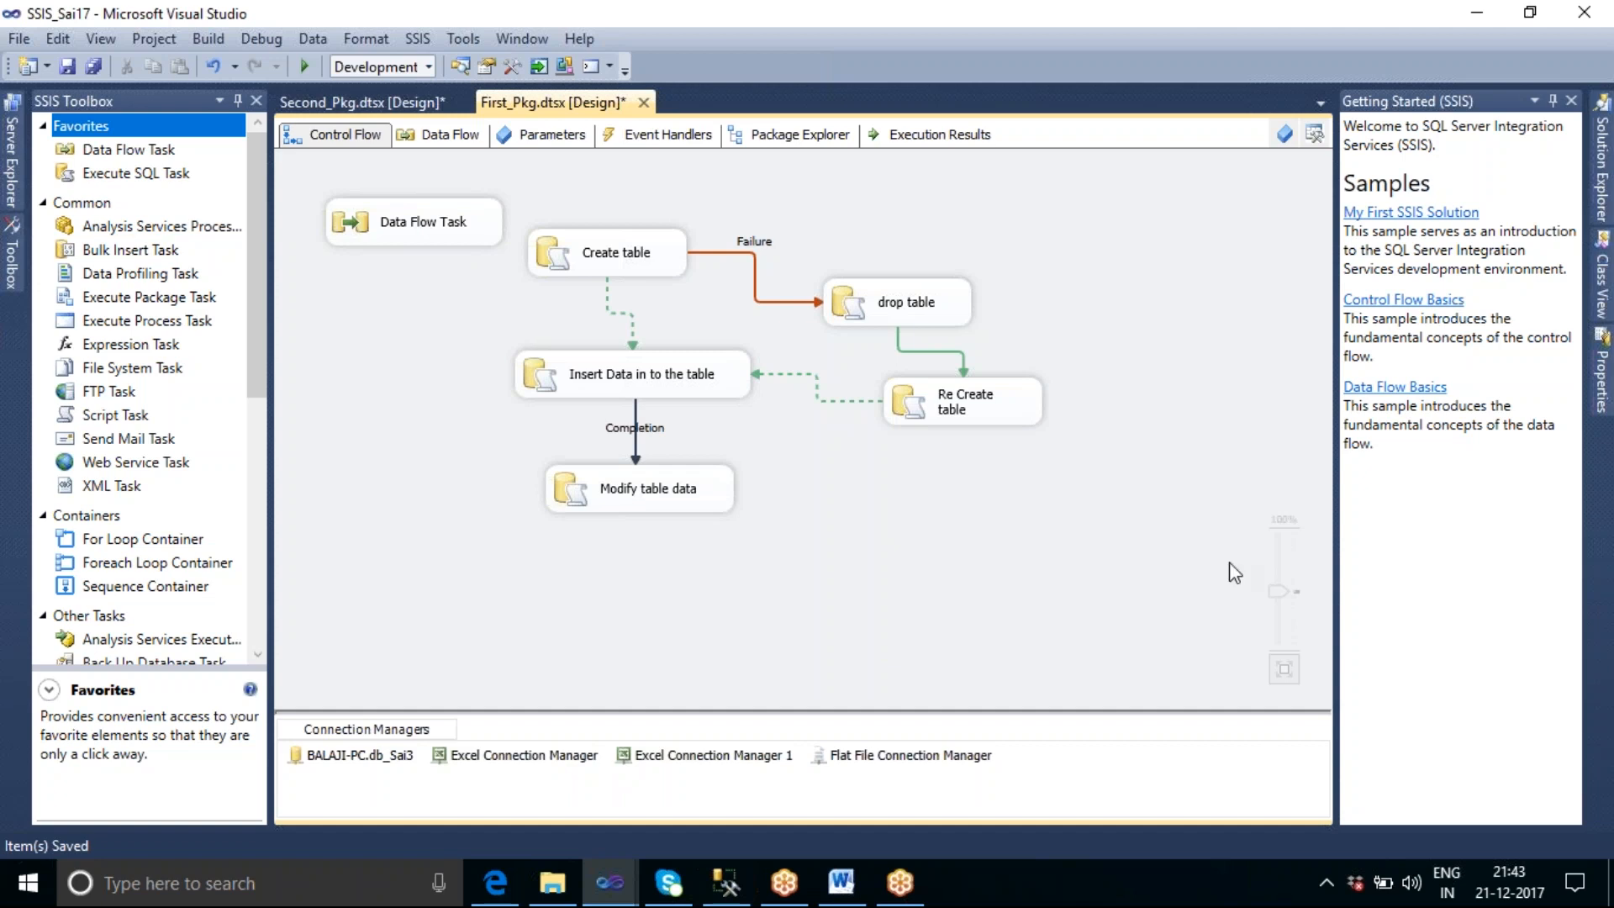
Open Project.params of the SSIS_Sai17 project and add a project-level parameter named Global_param.
left_click(1604, 193)
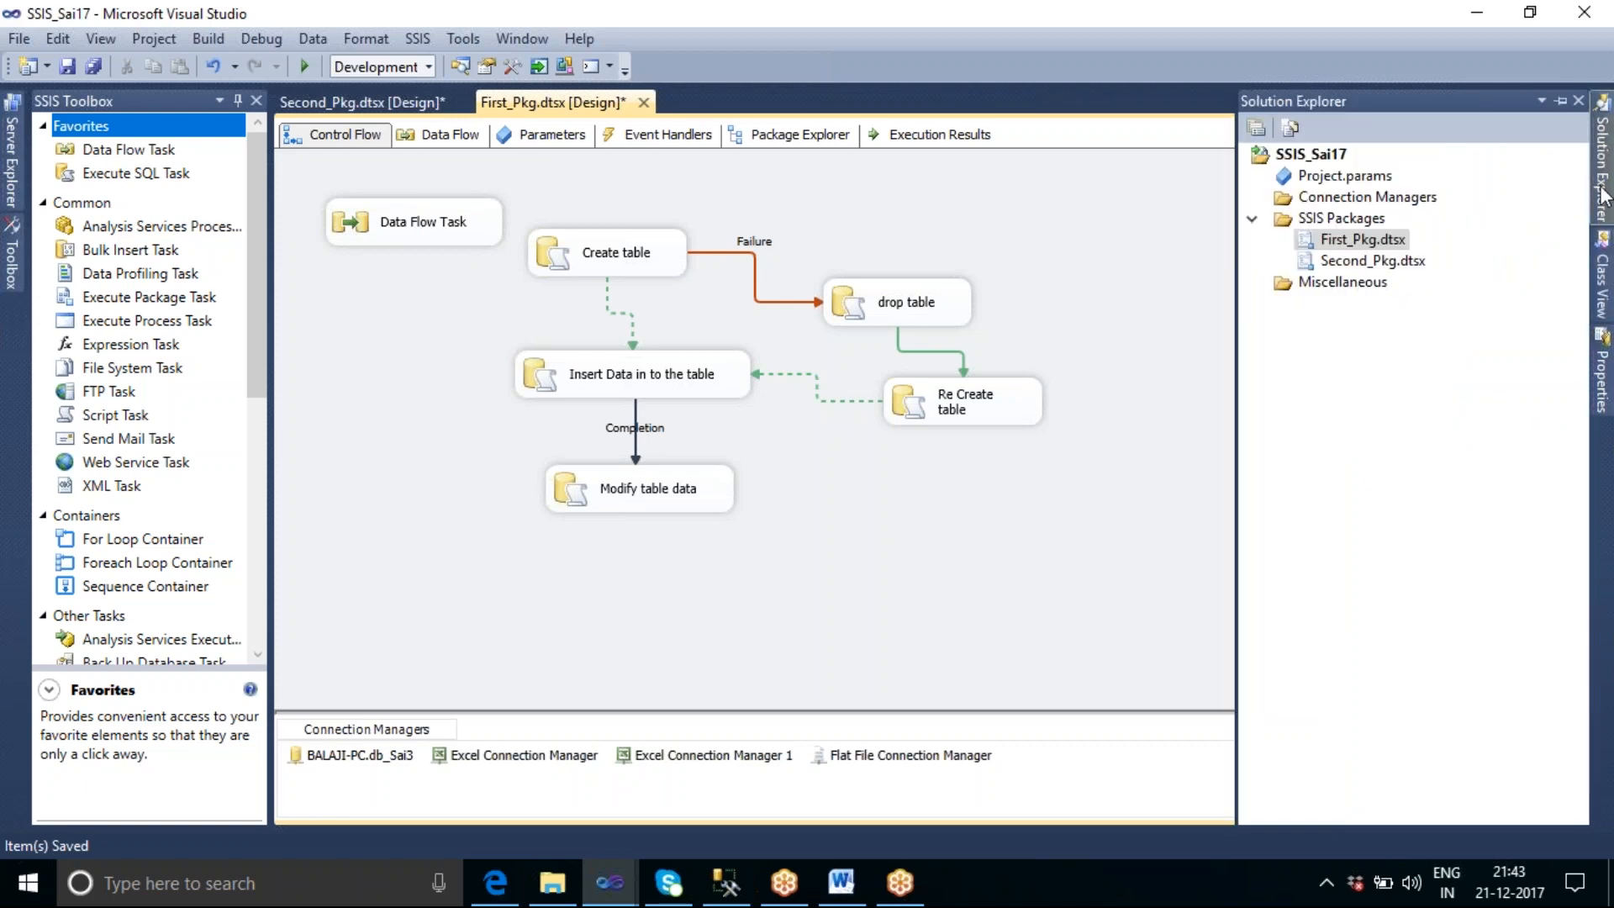
left_click(1350, 180)
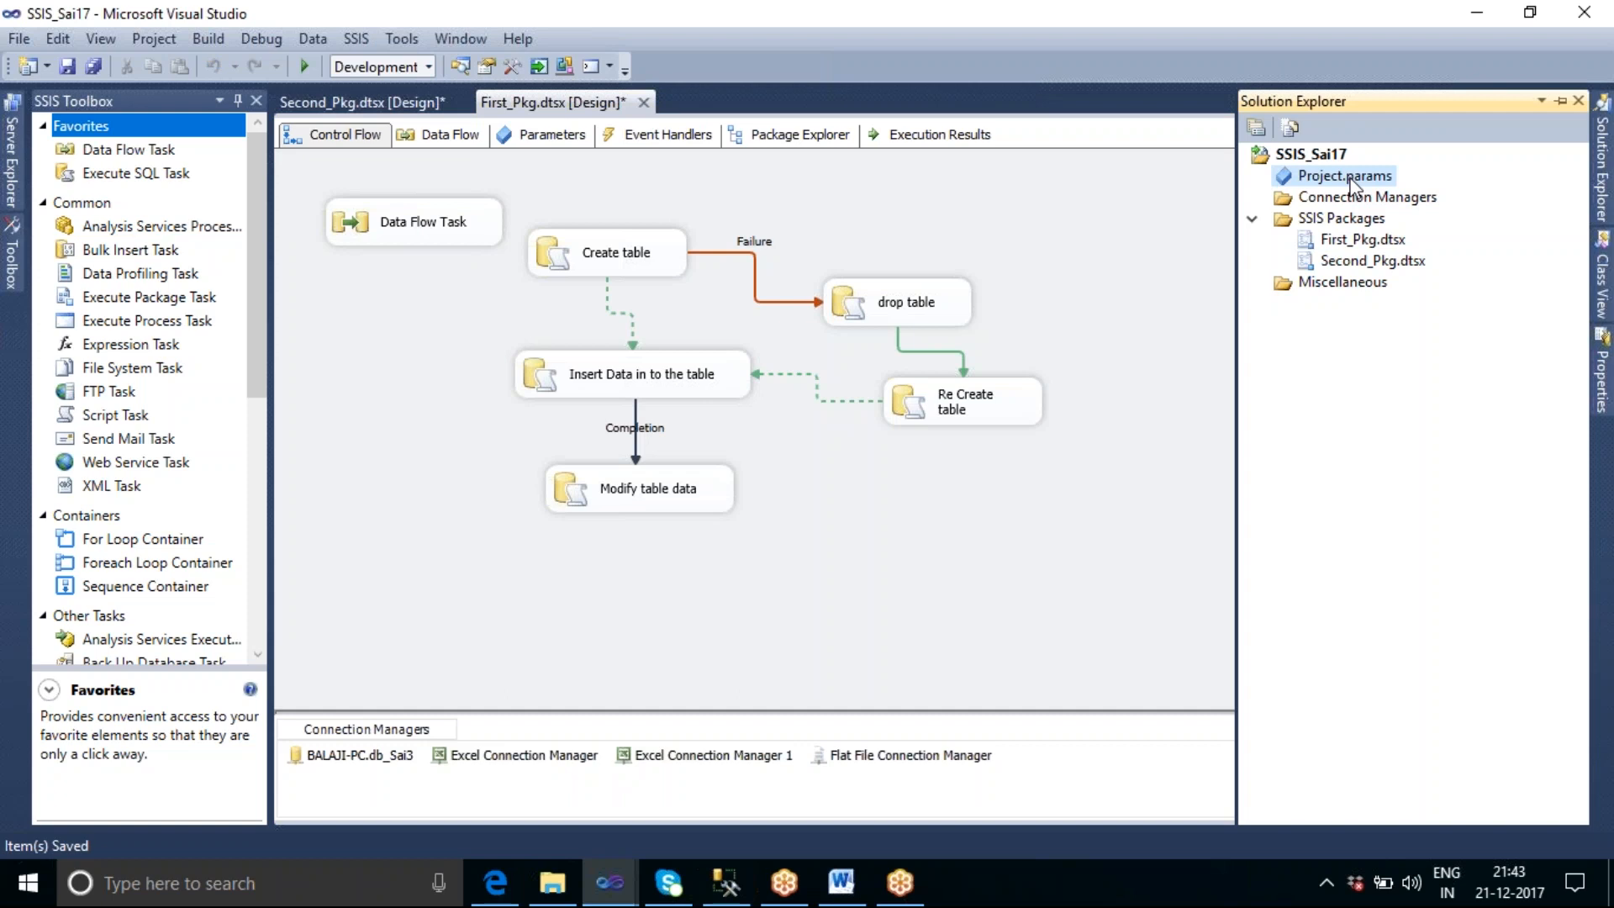
double_click(1348, 179)
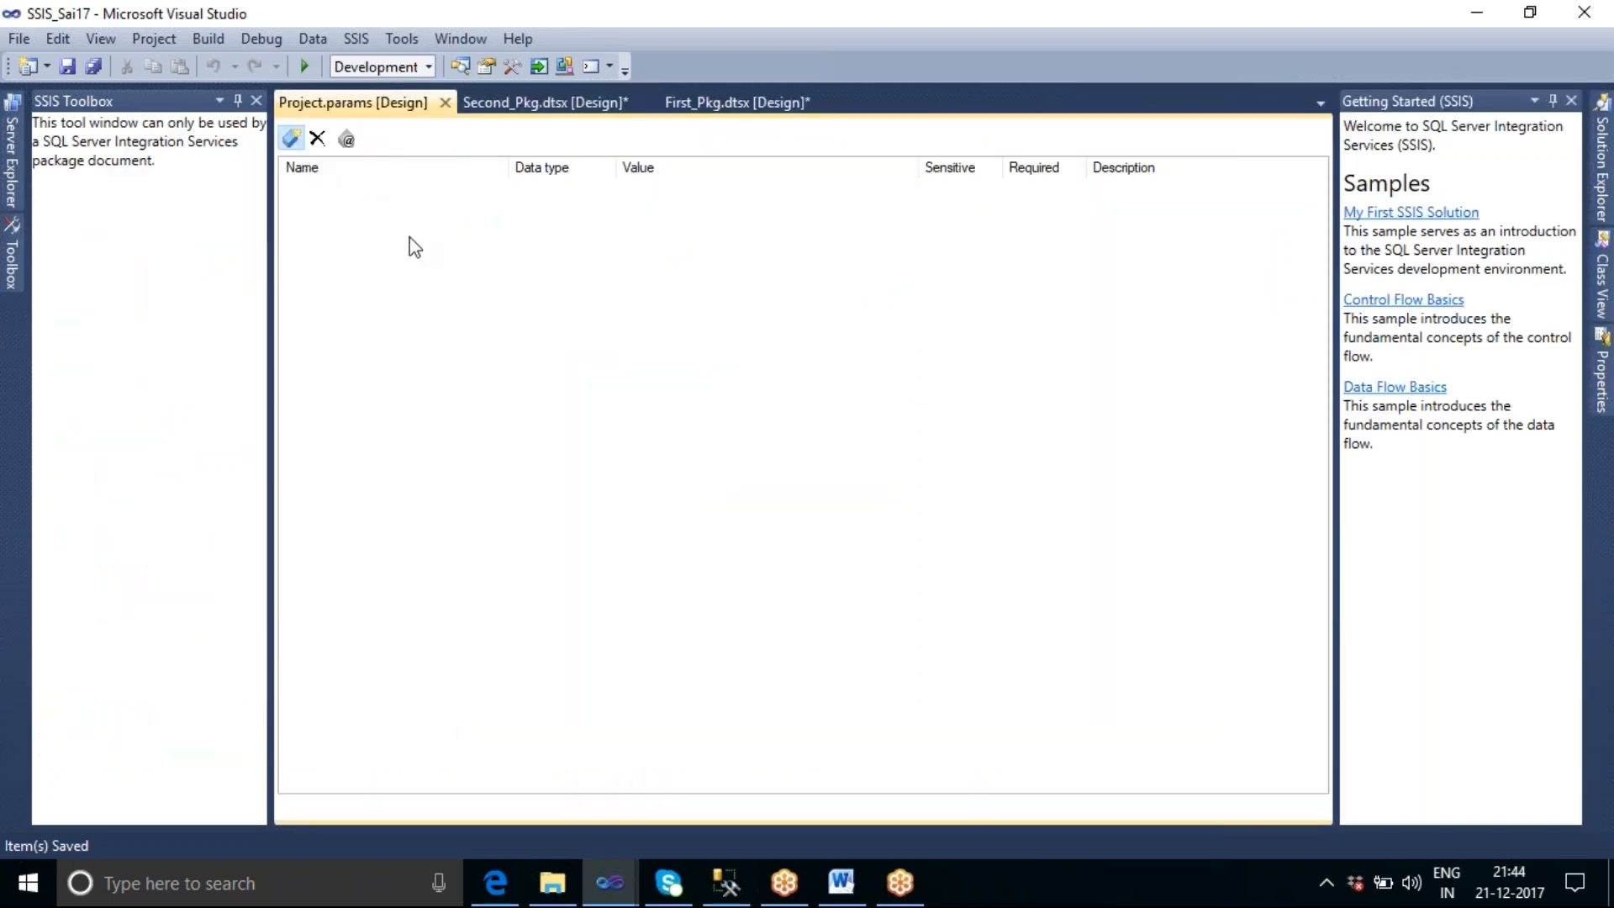
left_click(400, 193)
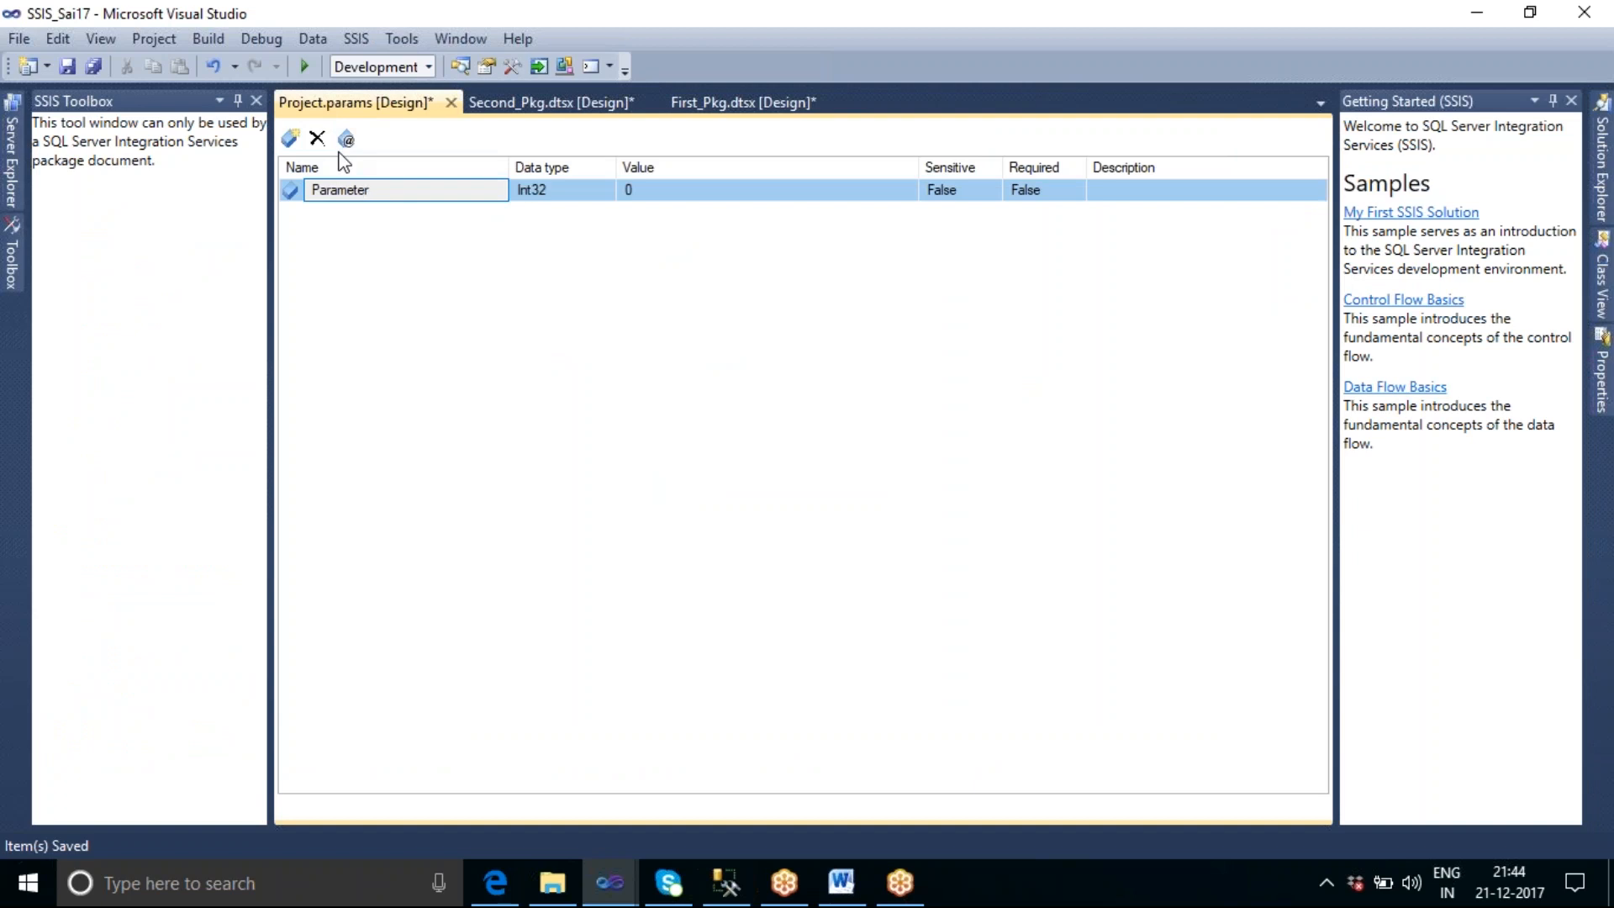
key("Home")
type("Global_")
key("Delete")
key("Delete")
key("Delete")
key("Delete")
key("Delete")
key("Delete")
key("Delete")
key("Delete")
key("Delete")
type("param")
Set the value of Global_param to 400 and save all open files.
left_click(667, 185)
key("BackSpace")
type("400")
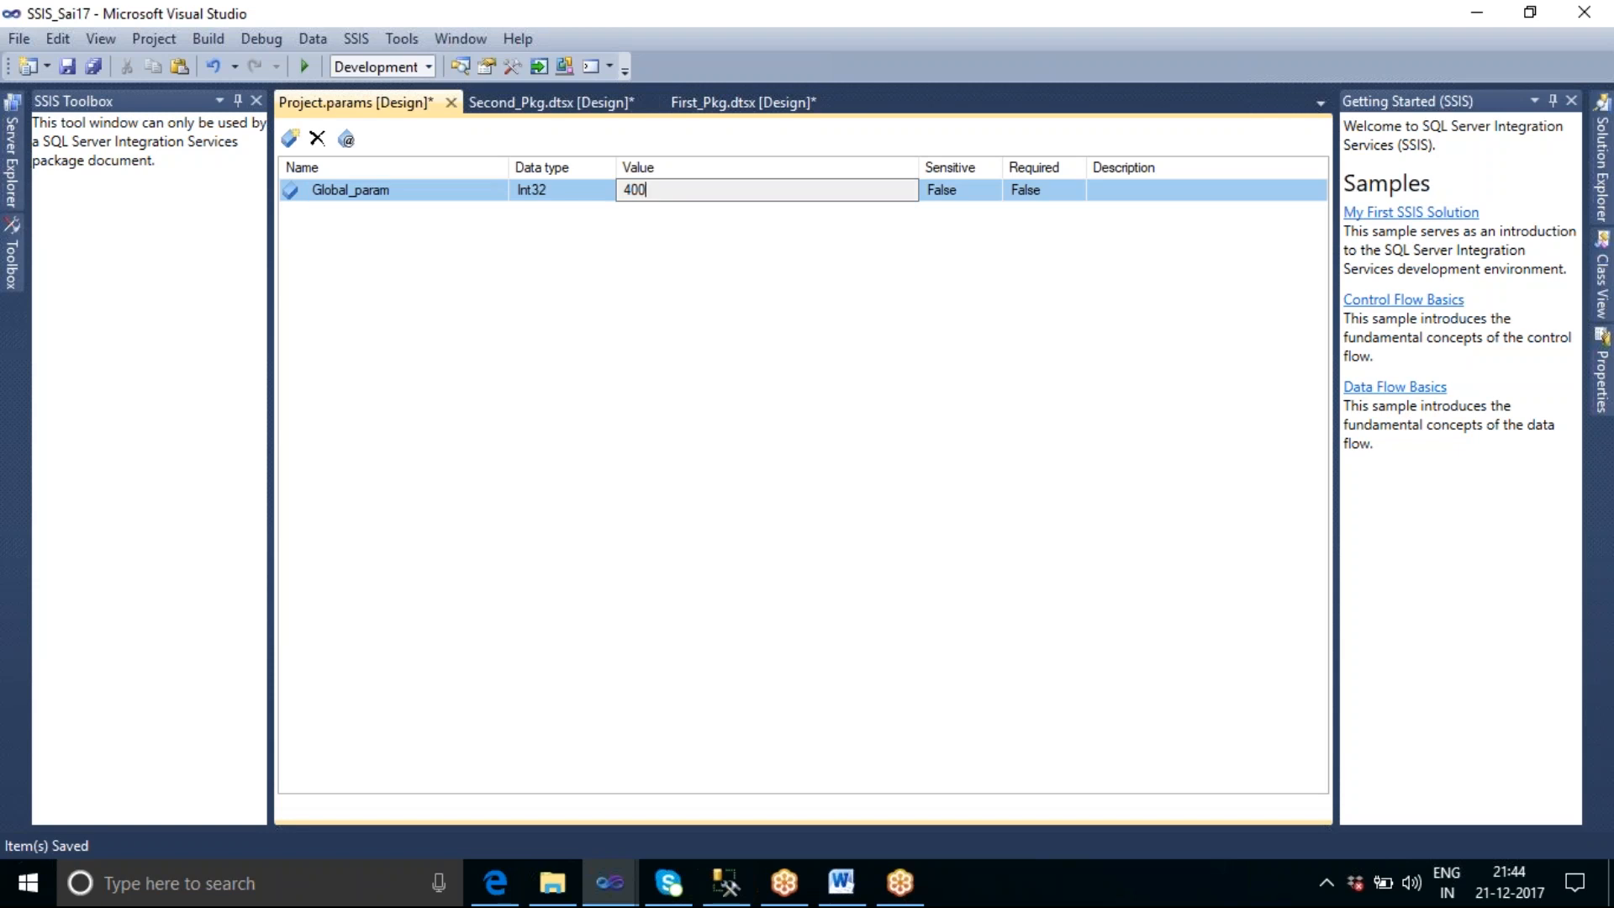
left_click(93, 67)
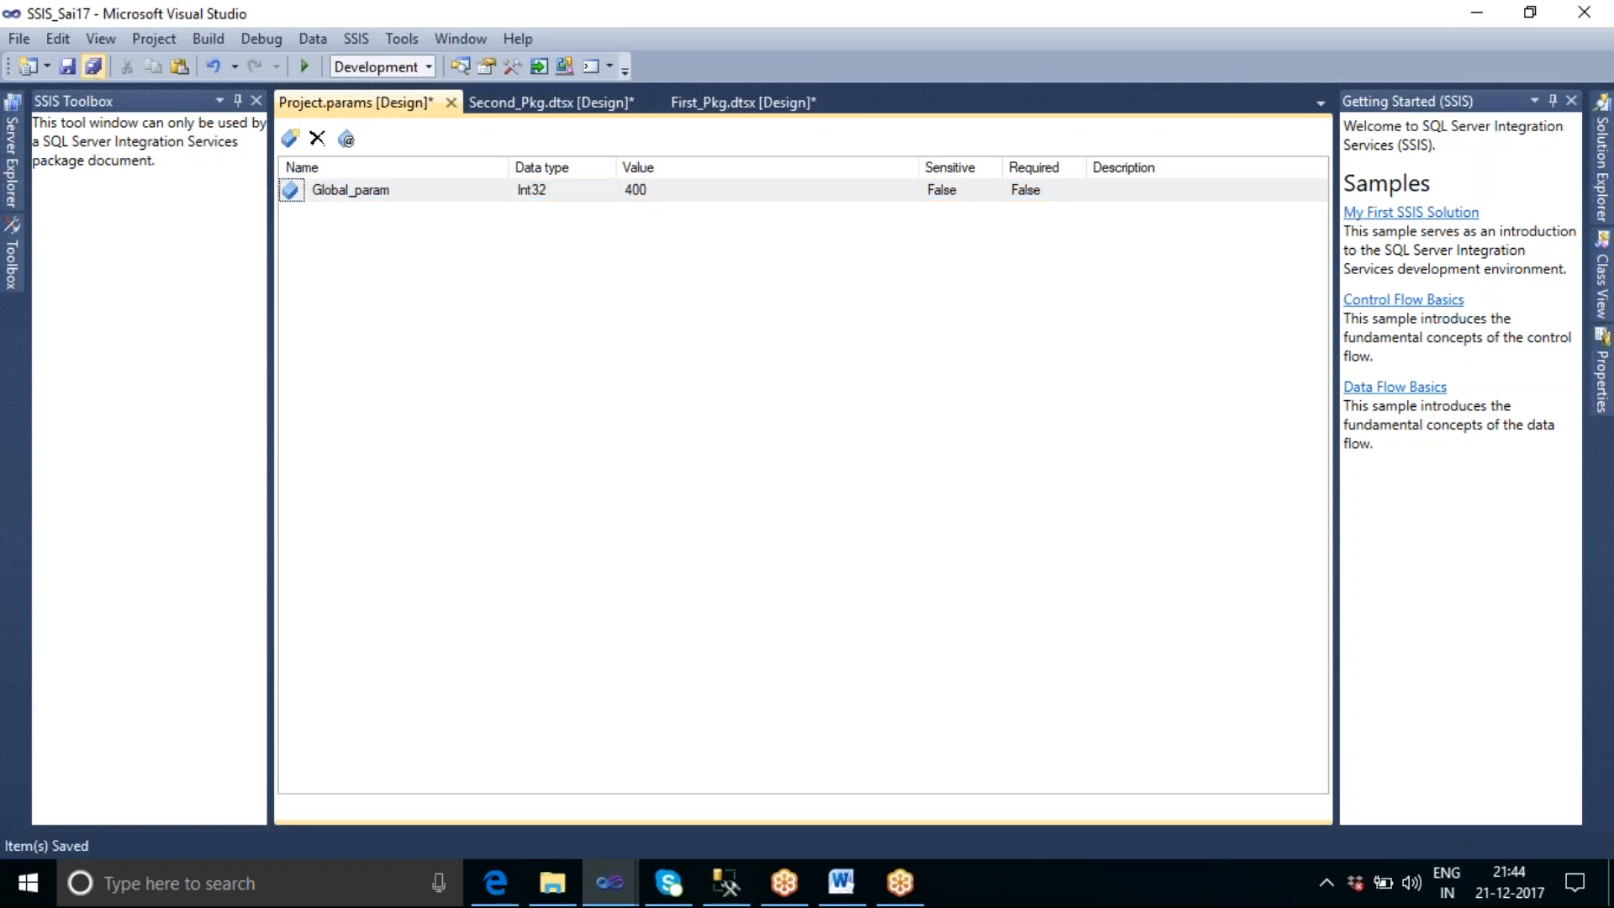
Close Project.params and check the variables available for the parameter mapping of First_Pkg's "Insert Data in to the table" task, leaving without changes.
left_click(445, 102)
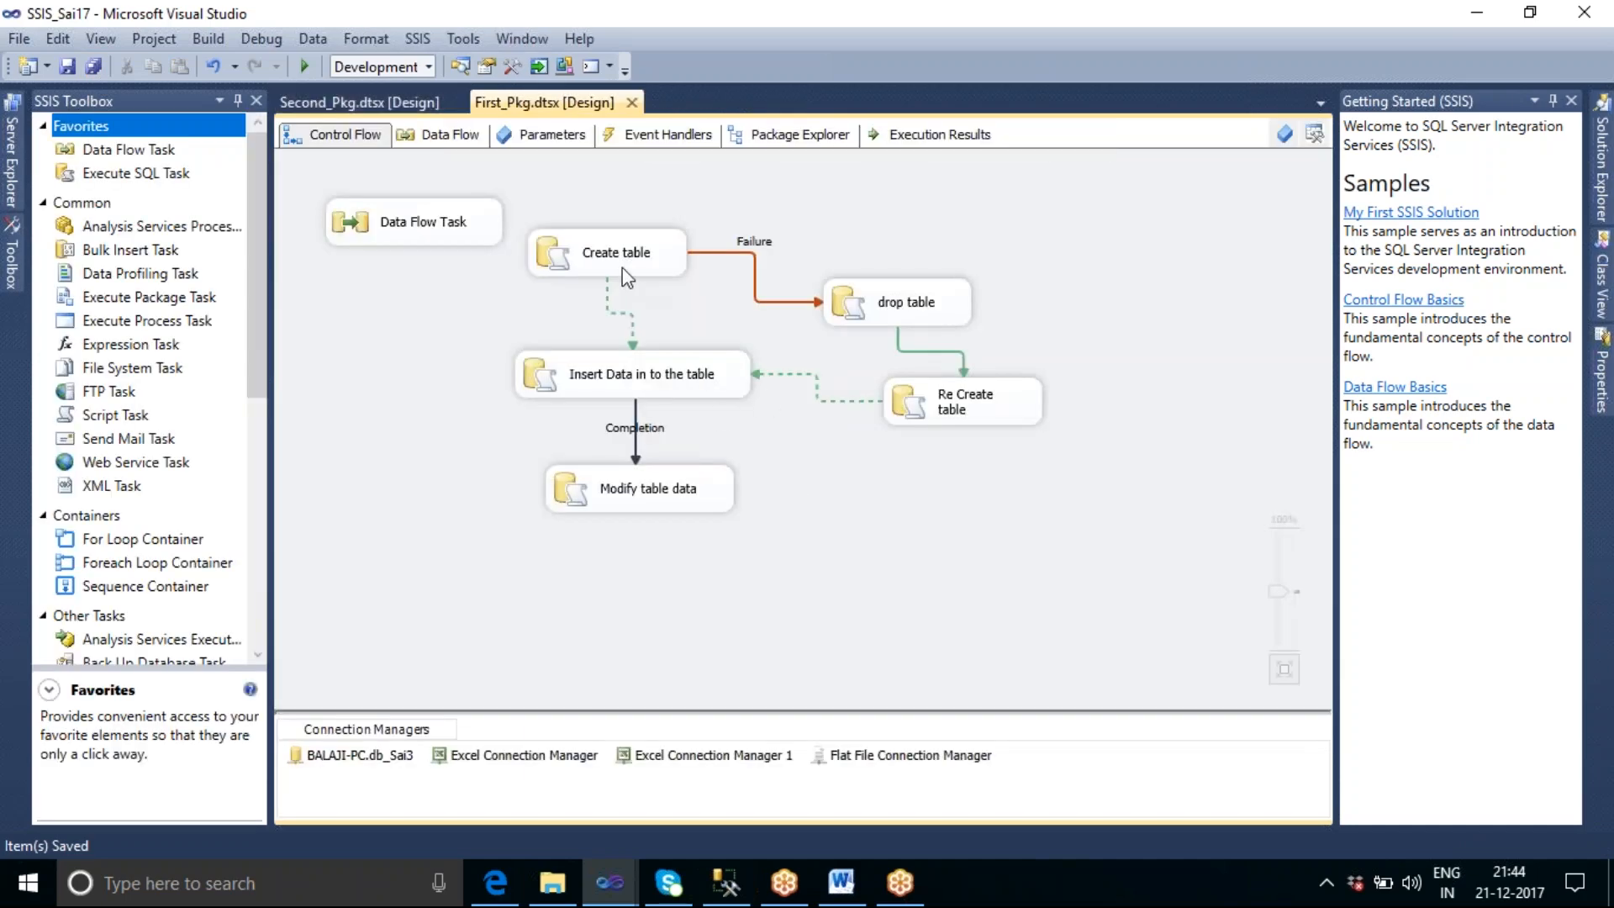
double_click(629, 381)
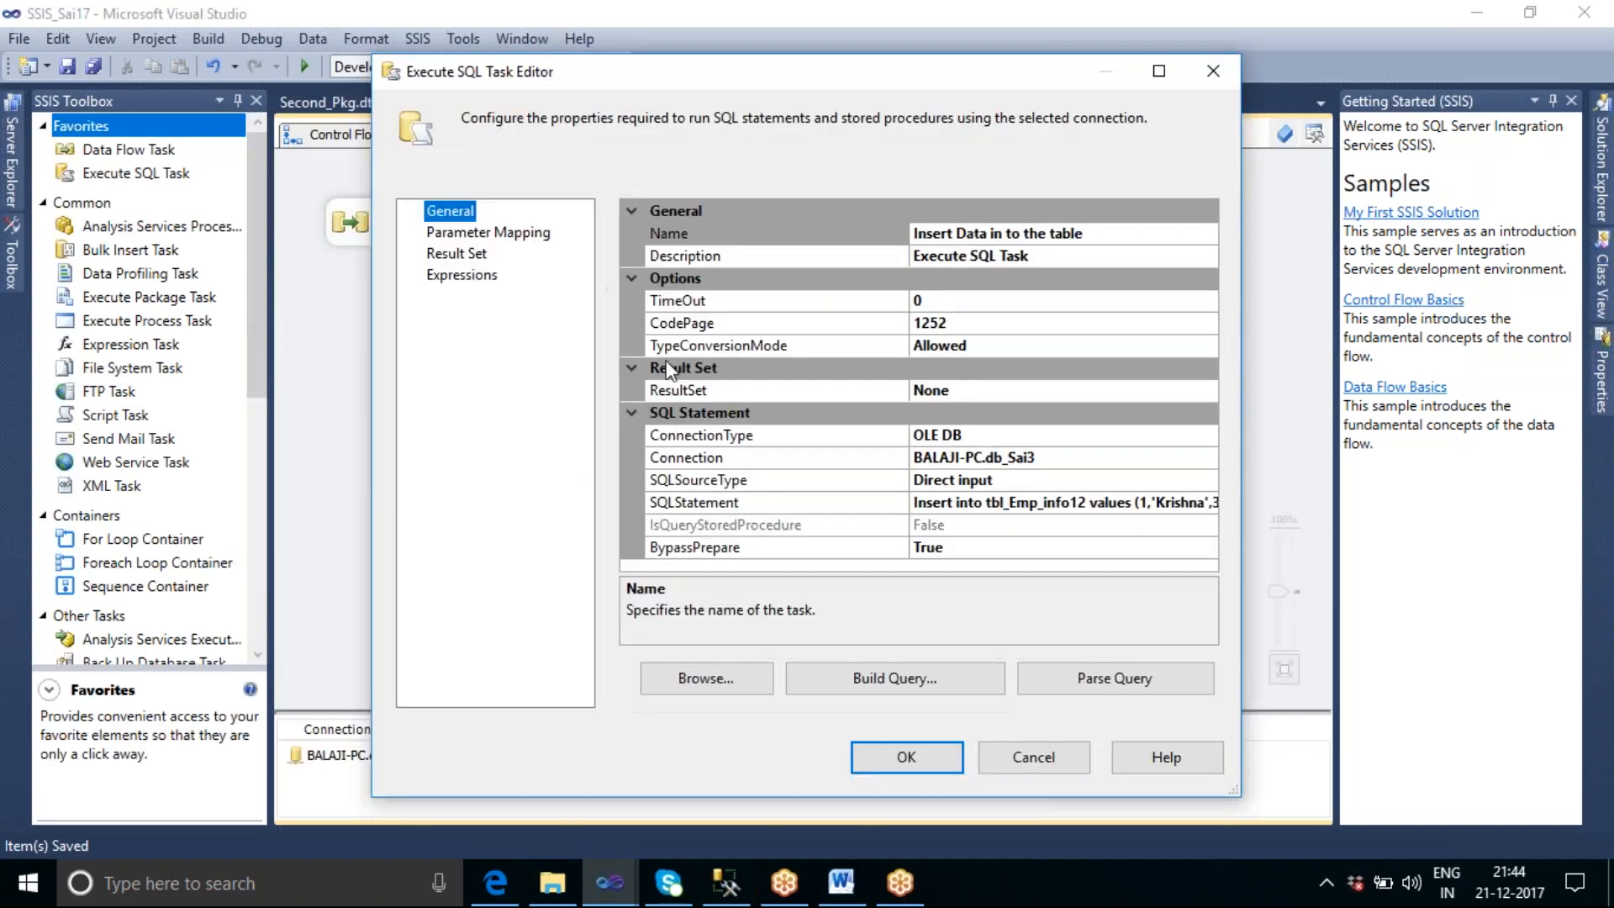
left_click(534, 238)
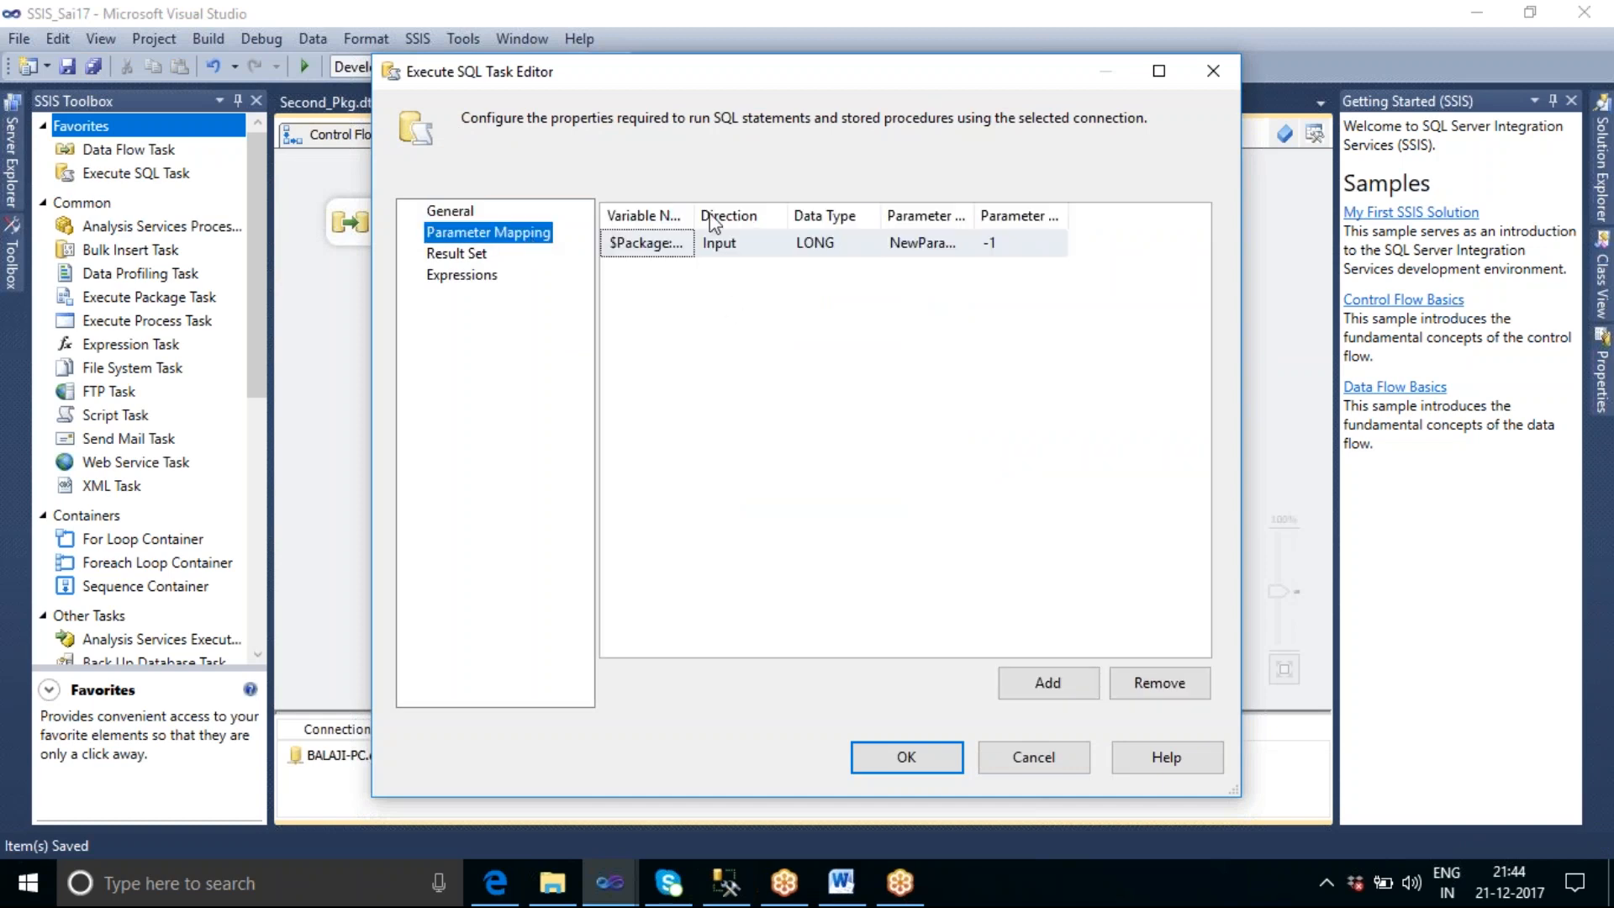
left_click_drag(694, 215, 864, 215)
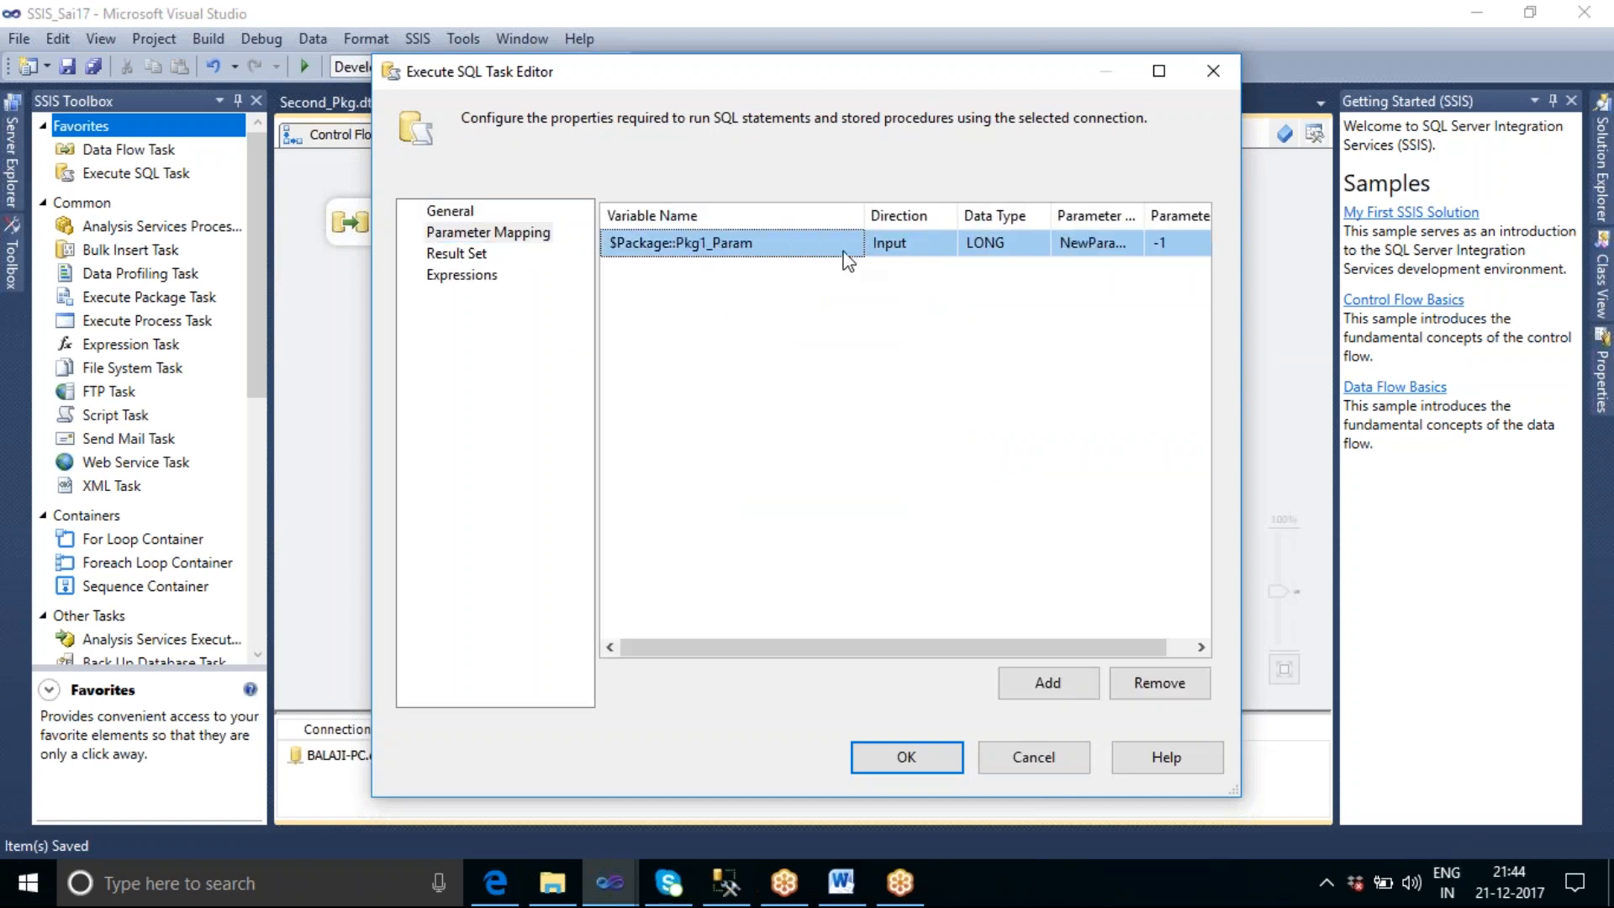
left_click(855, 246)
left_click(855, 247)
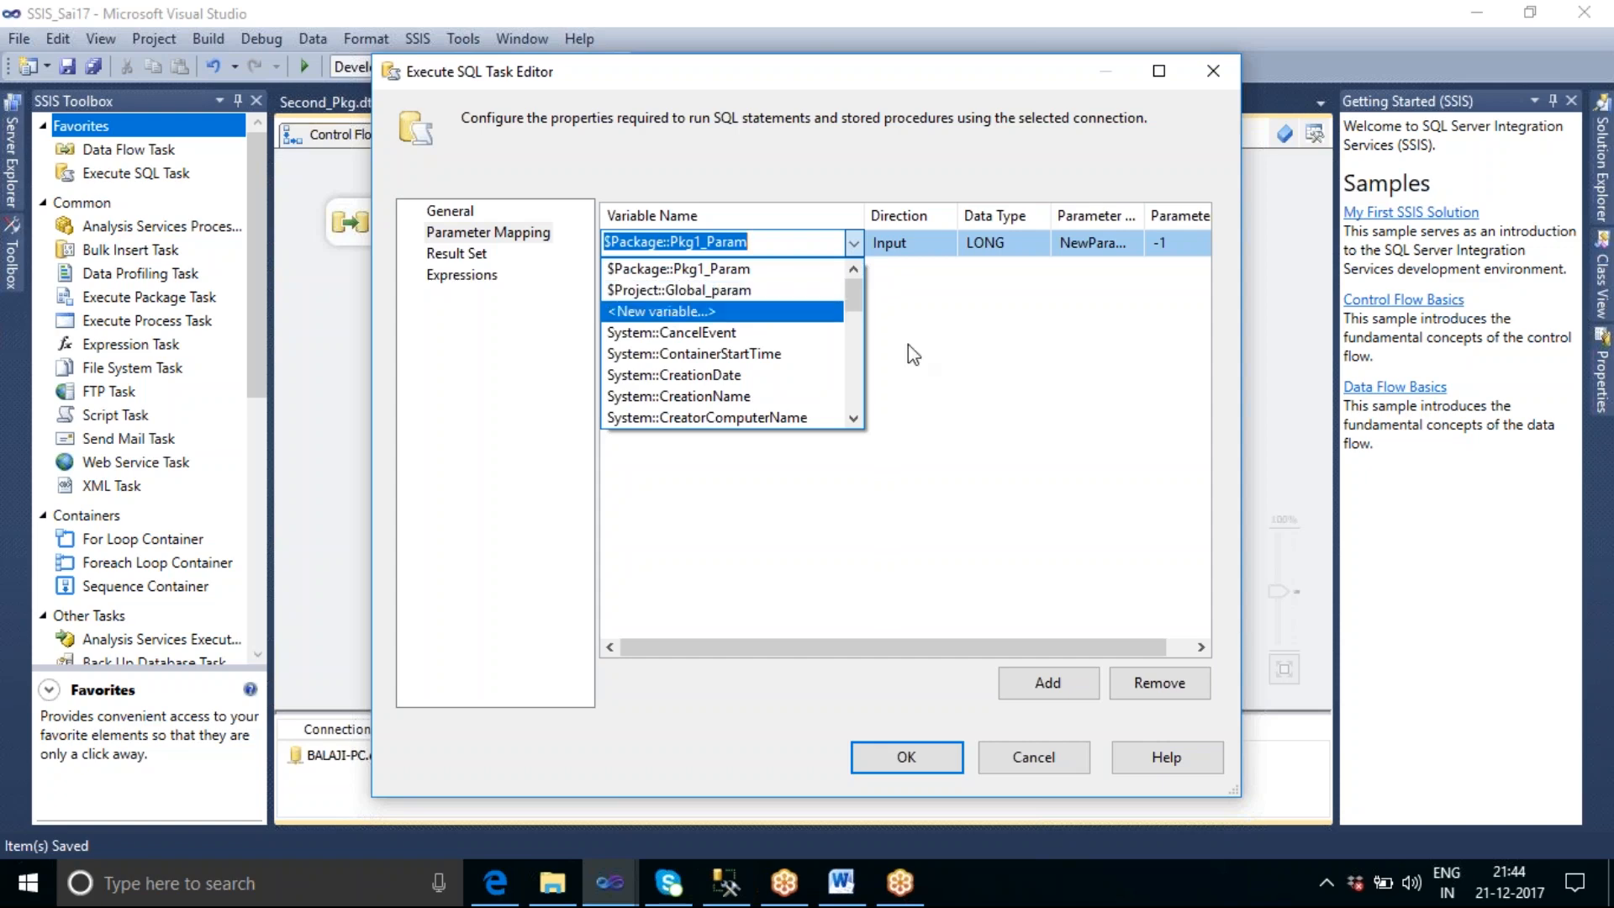
left_click(1041, 753)
left_click(1042, 755)
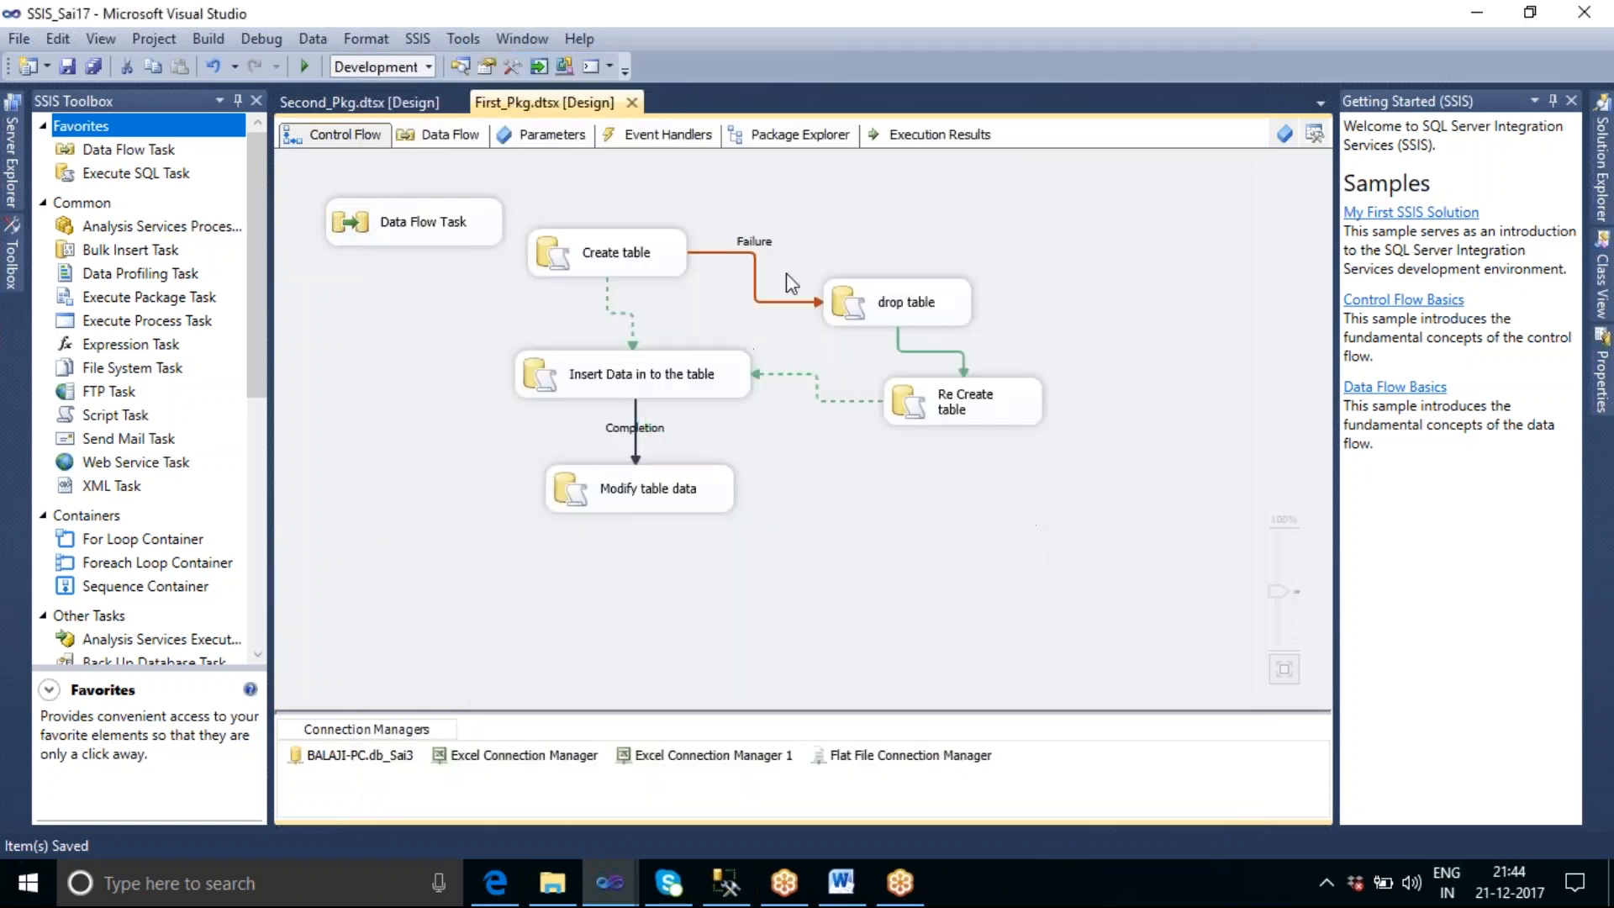
Check the variables available for the parameter mapping of Second_Pkg's "Insert data" task, leaving its editor without changes.
left_click(356, 103)
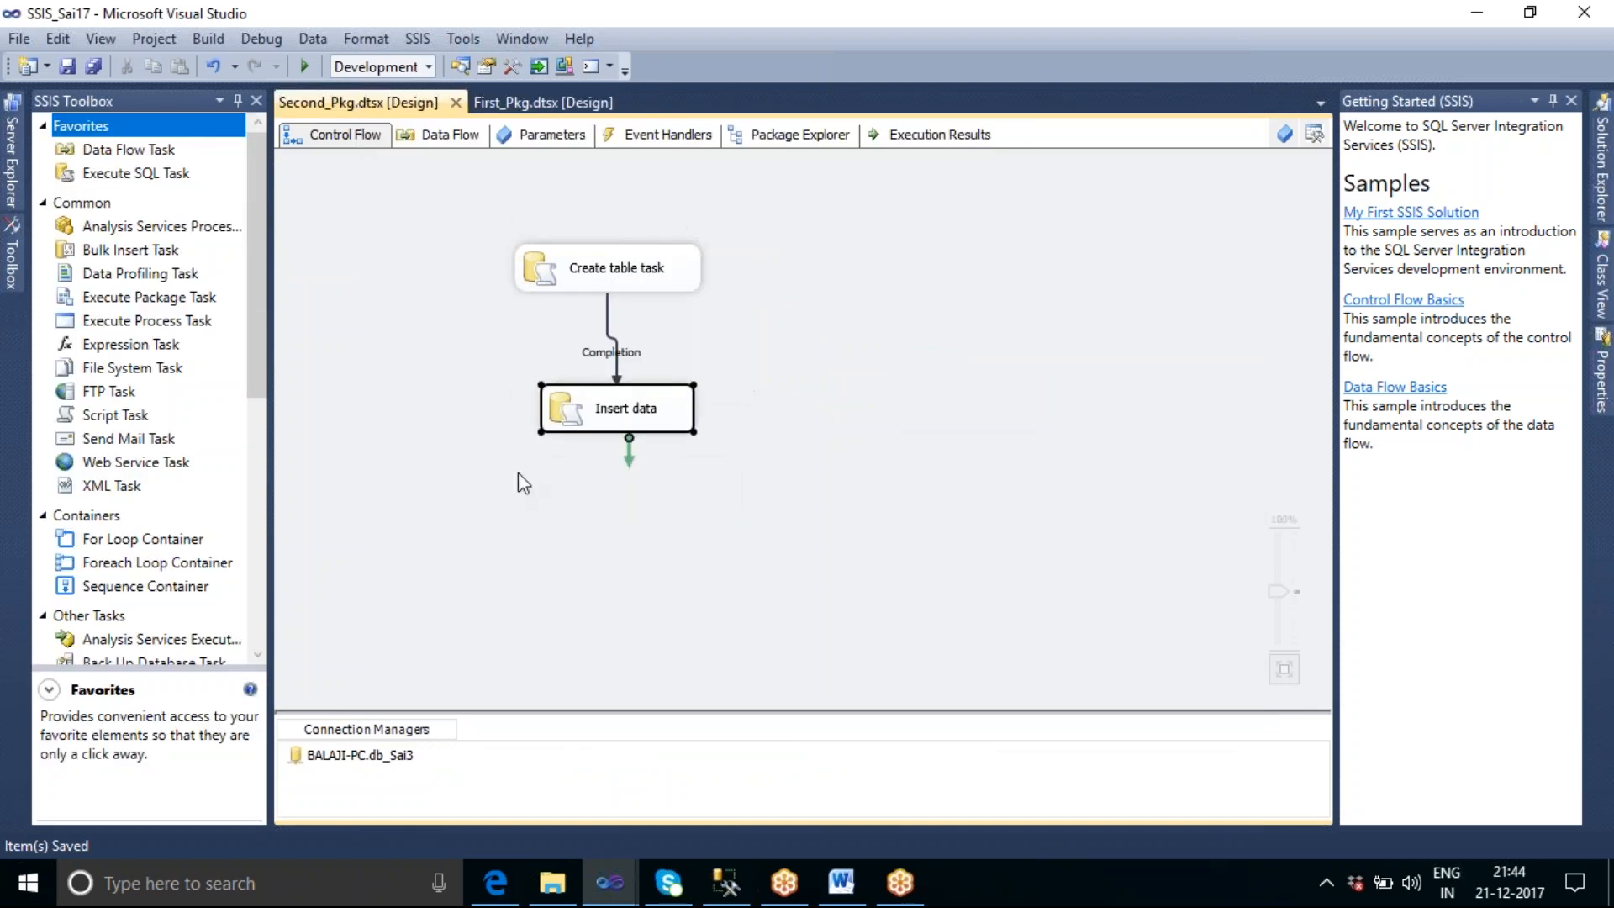
double_click(644, 437)
left_click(488, 233)
left_click_drag(695, 216, 823, 216)
left_click(821, 249)
left_click(820, 246)
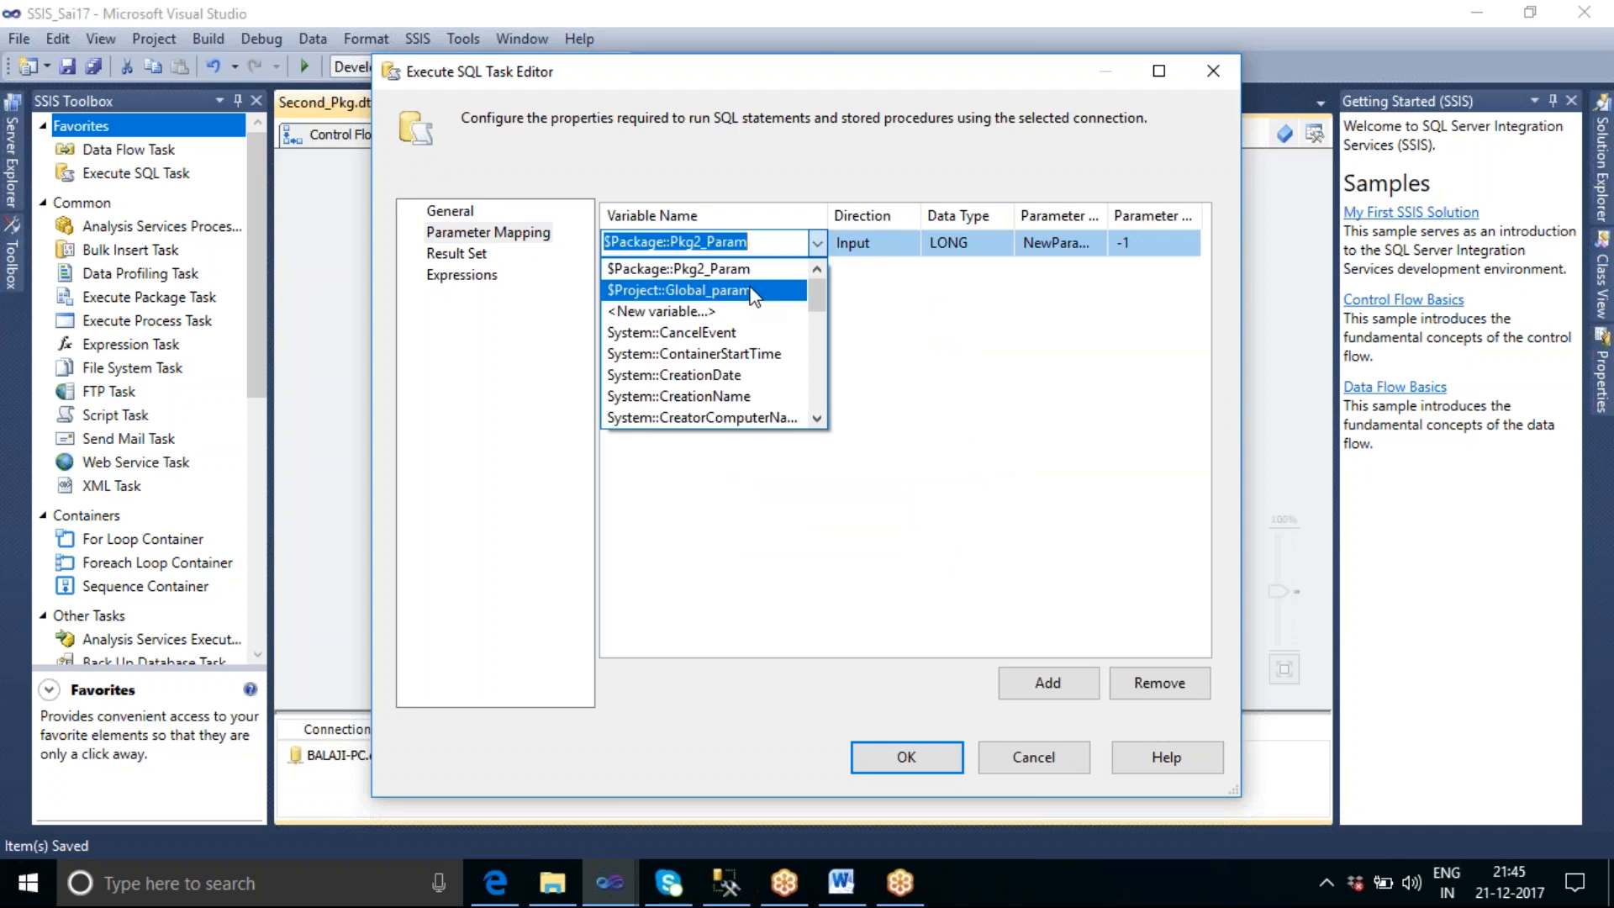
left_click(998, 348)
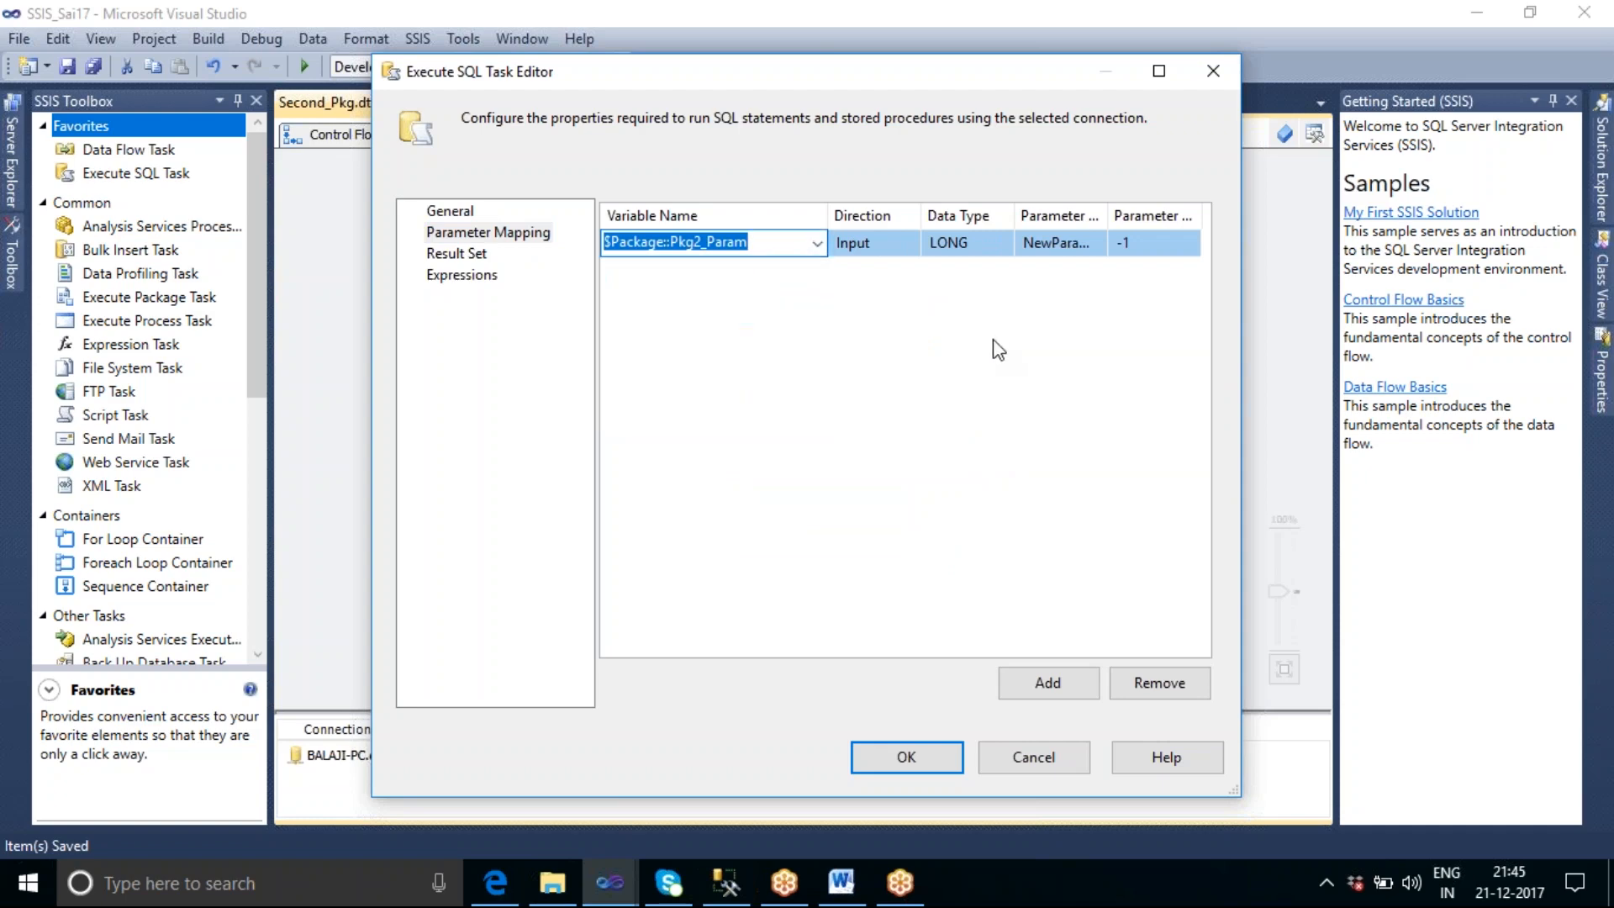
left_click(1034, 757)
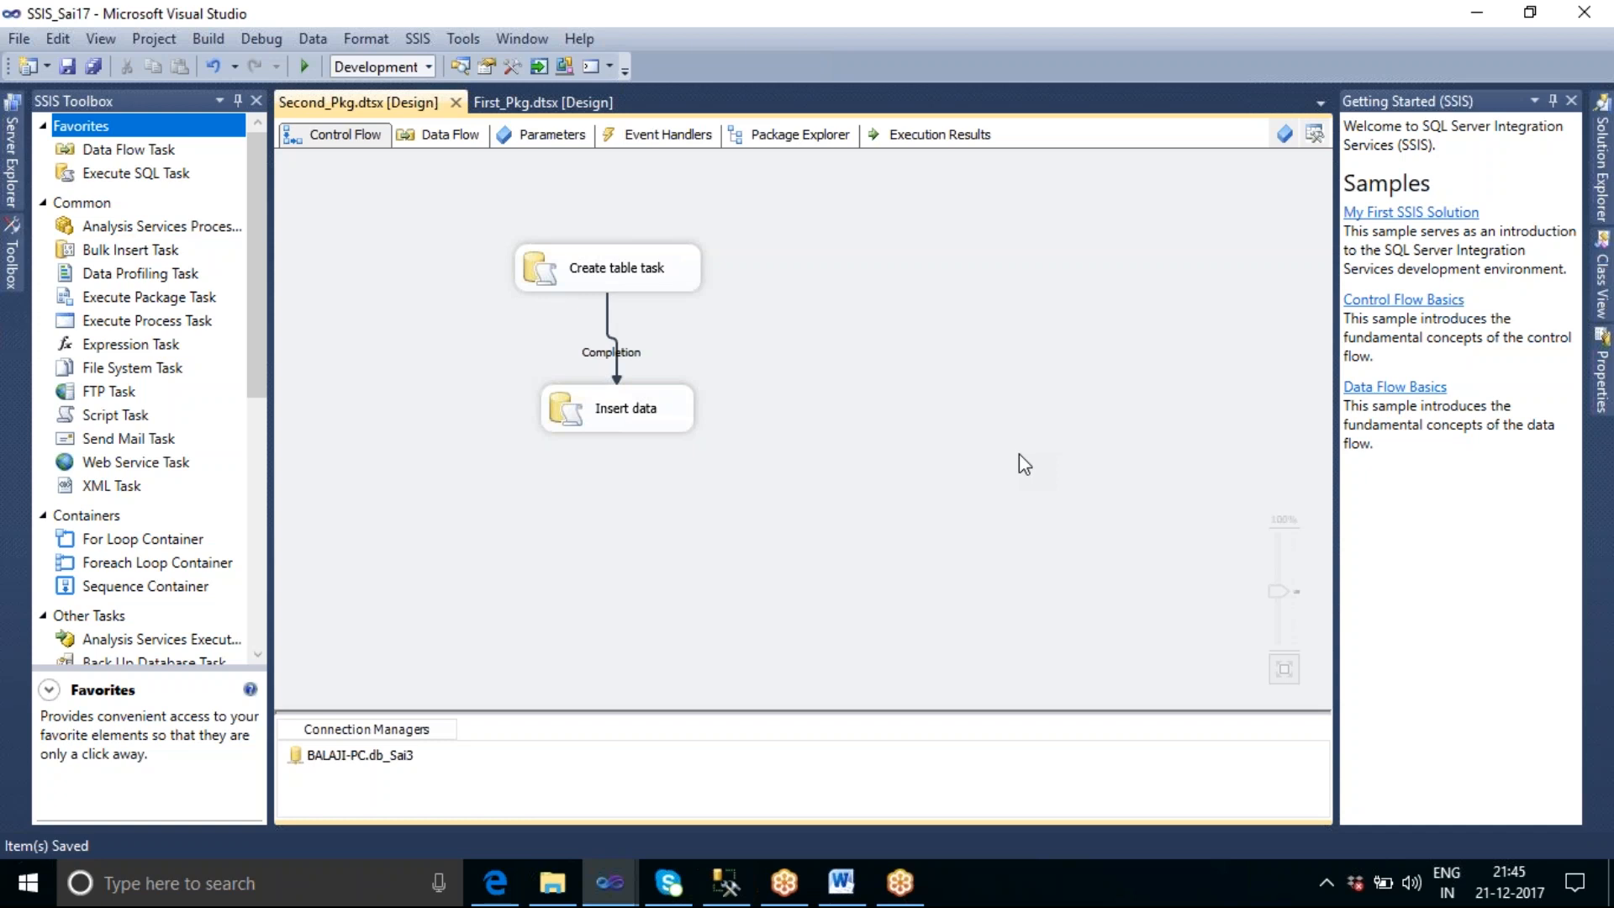
Reopen Project.params from the SSIS_Sai17 project and set the data type of Global_param to String.
left_click(1601, 168)
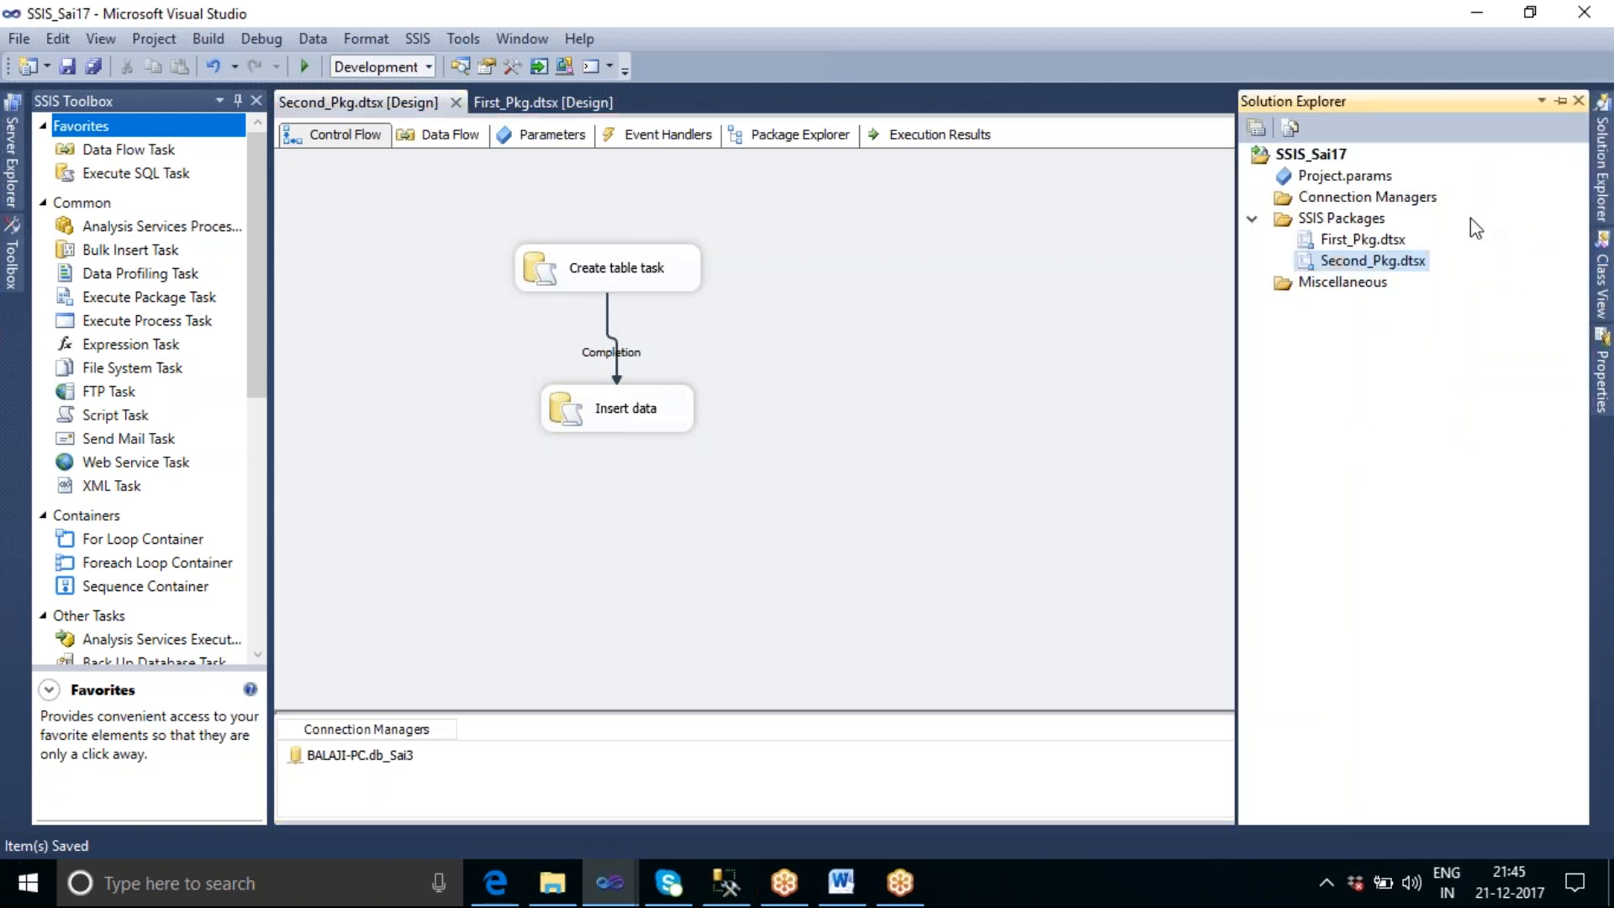
left_click(1326, 179)
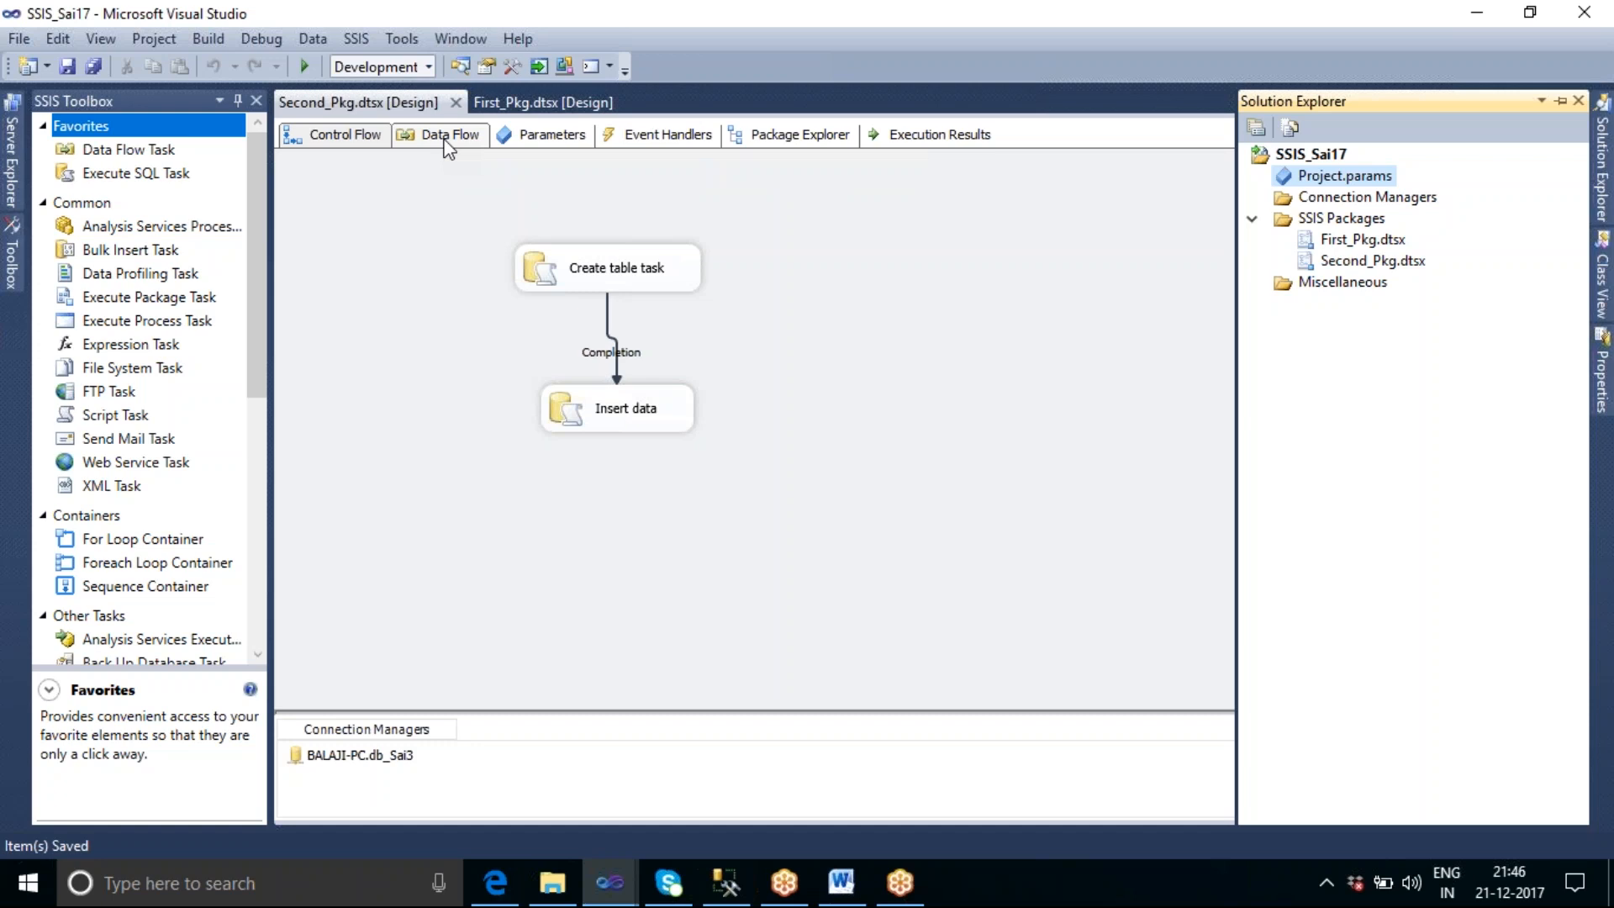
double_click(1363, 176)
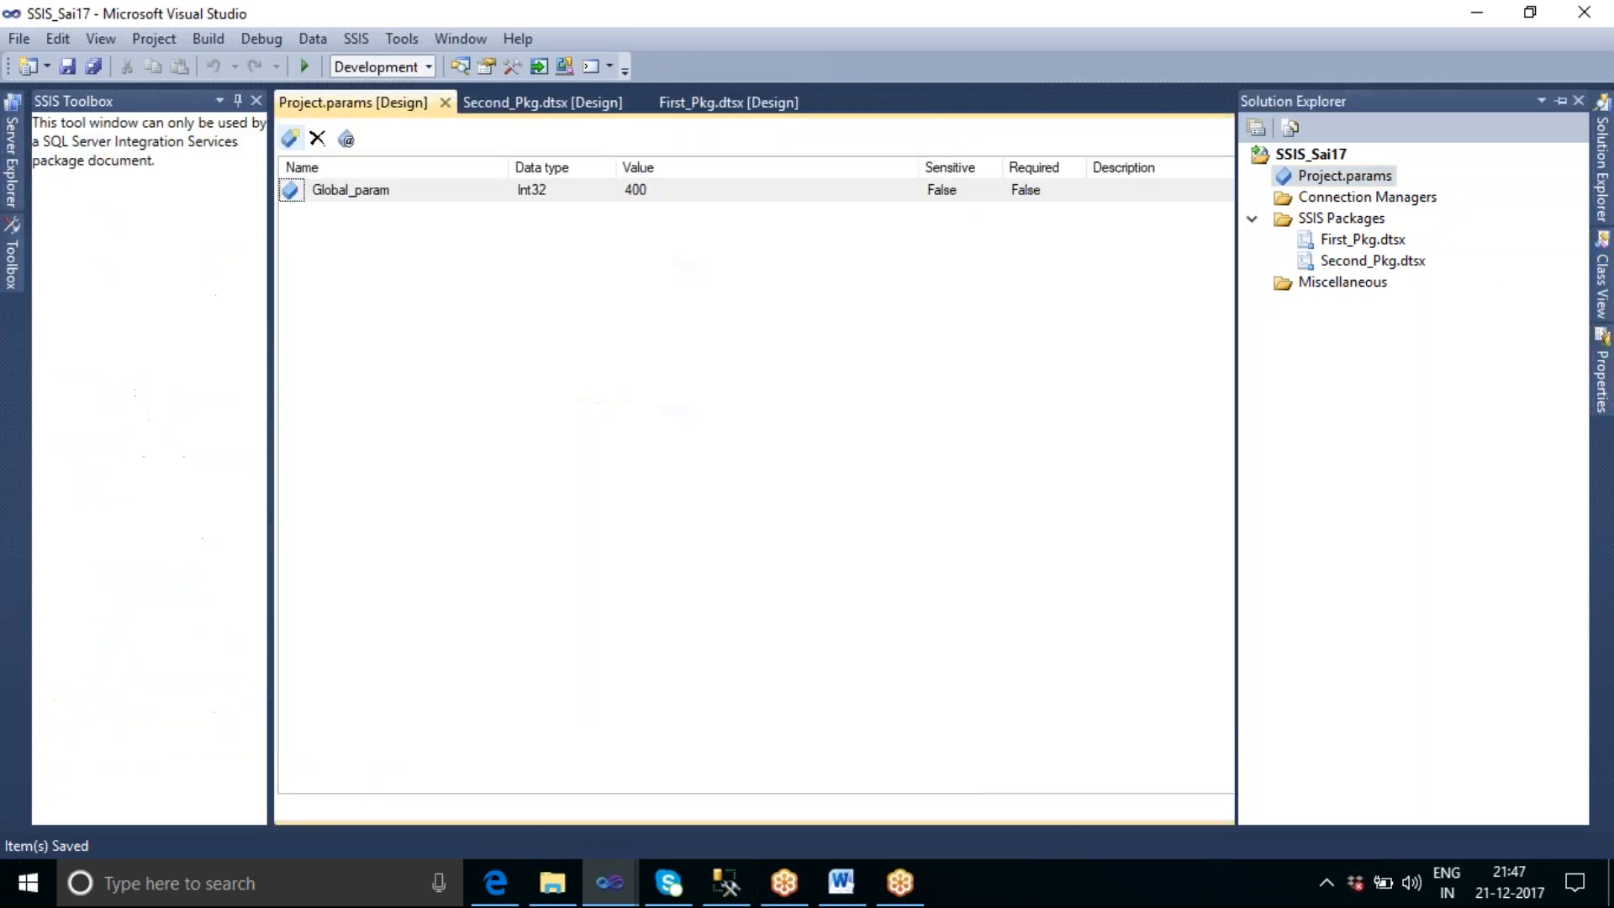
left_click(608, 189)
left_click(605, 190)
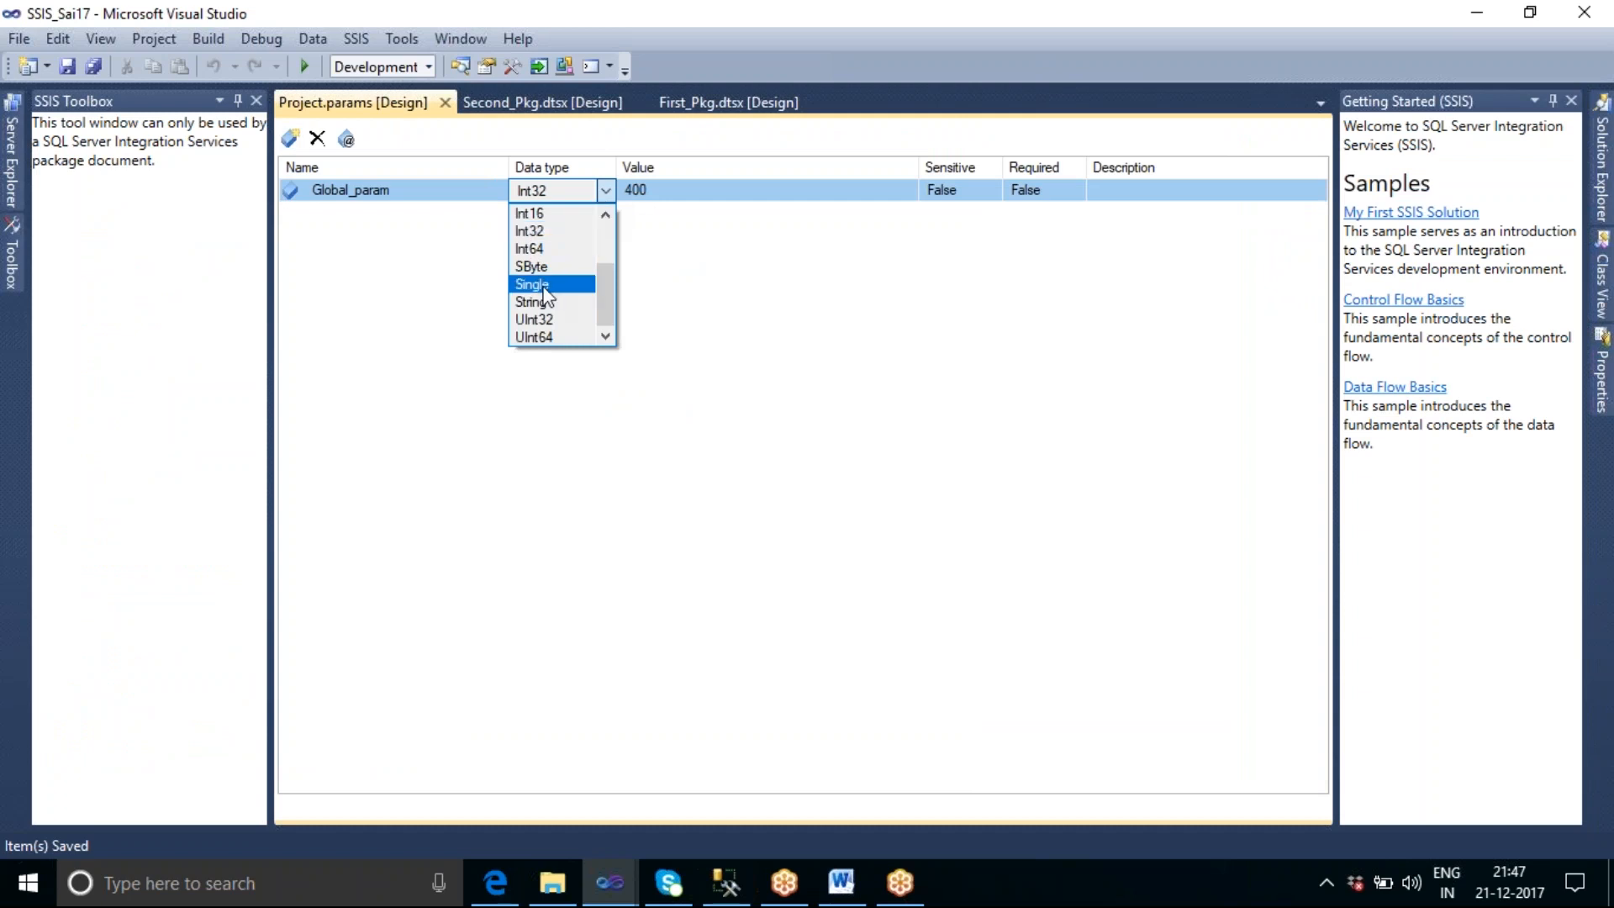
left_click(588, 300)
left_click(681, 192)
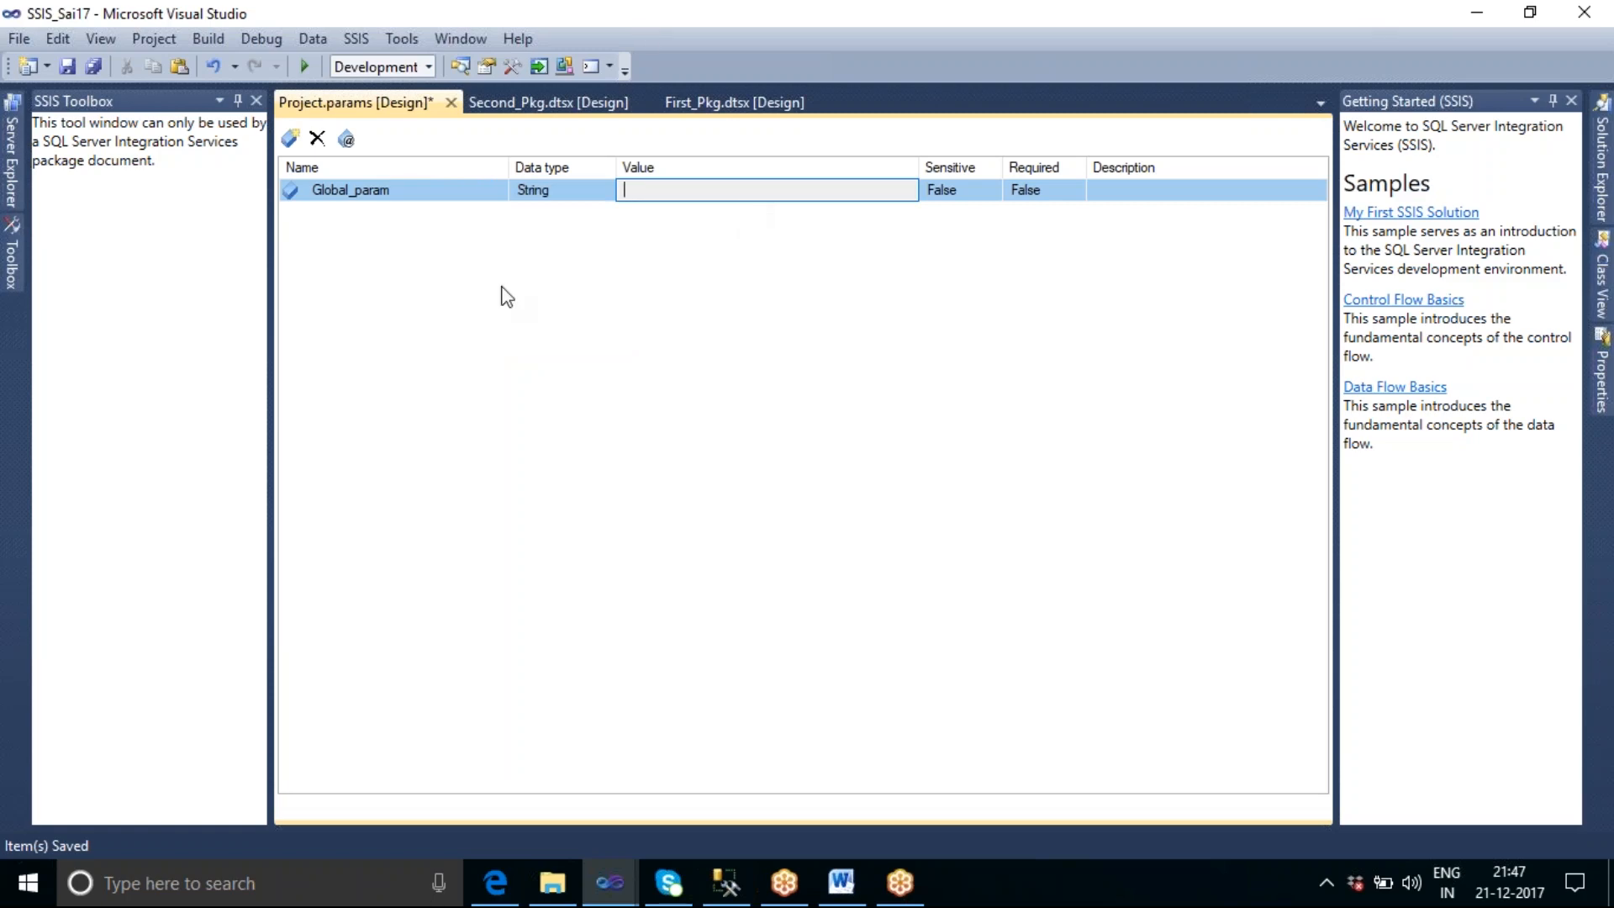
Copy the full ConnectionString value from the properties of Second_Pkg's db_Sai3 connection manager.
left_click(528, 105)
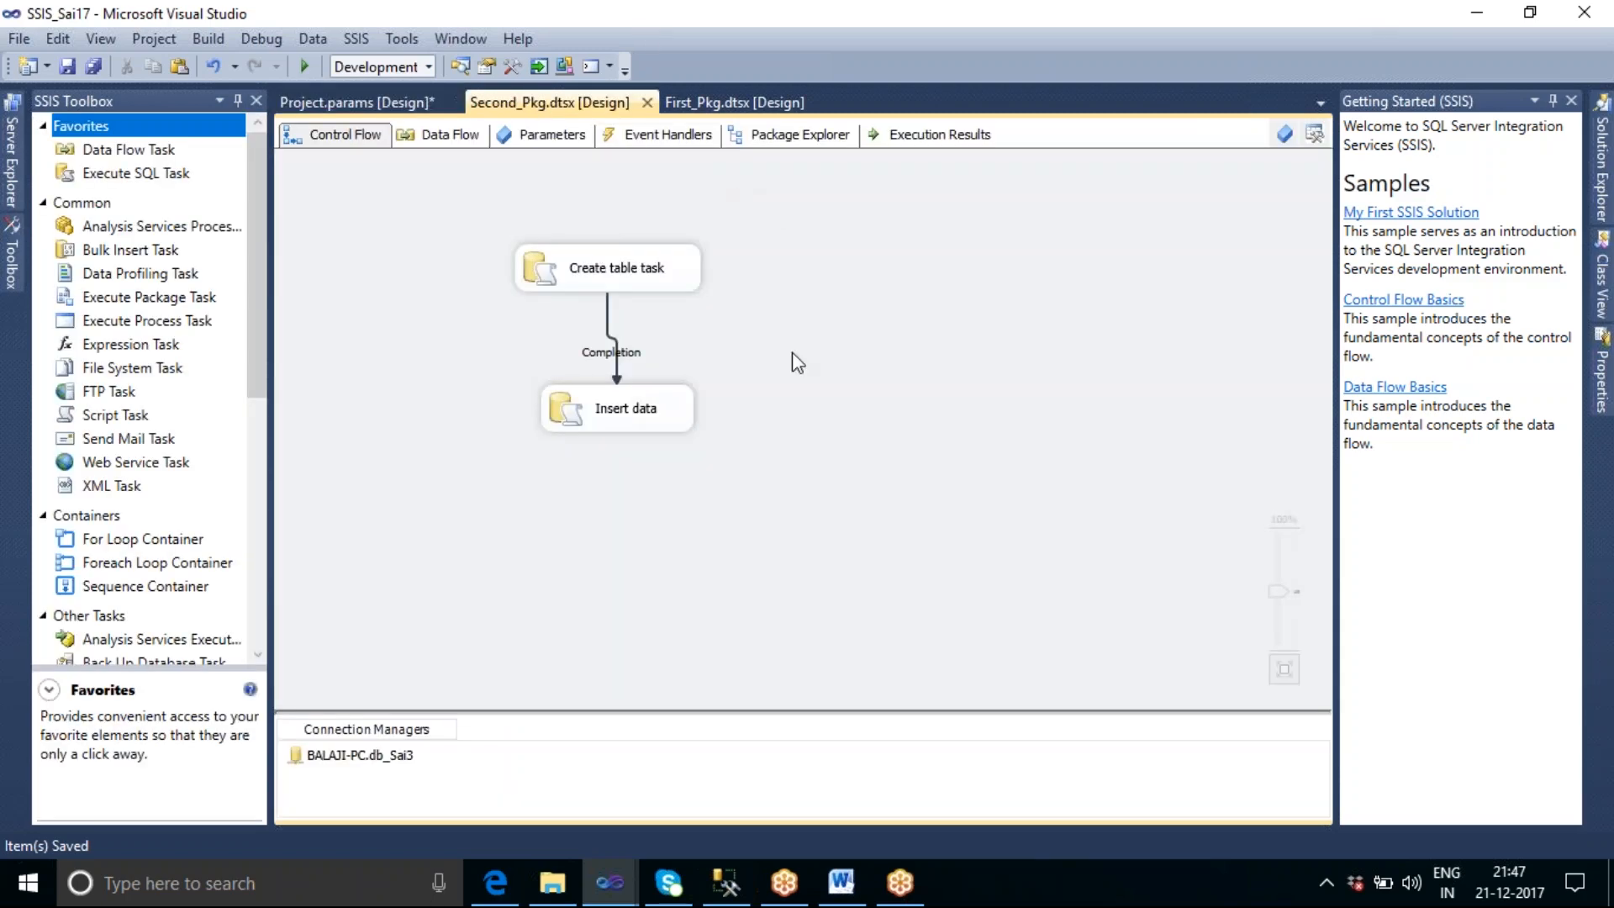
left_click(401, 761)
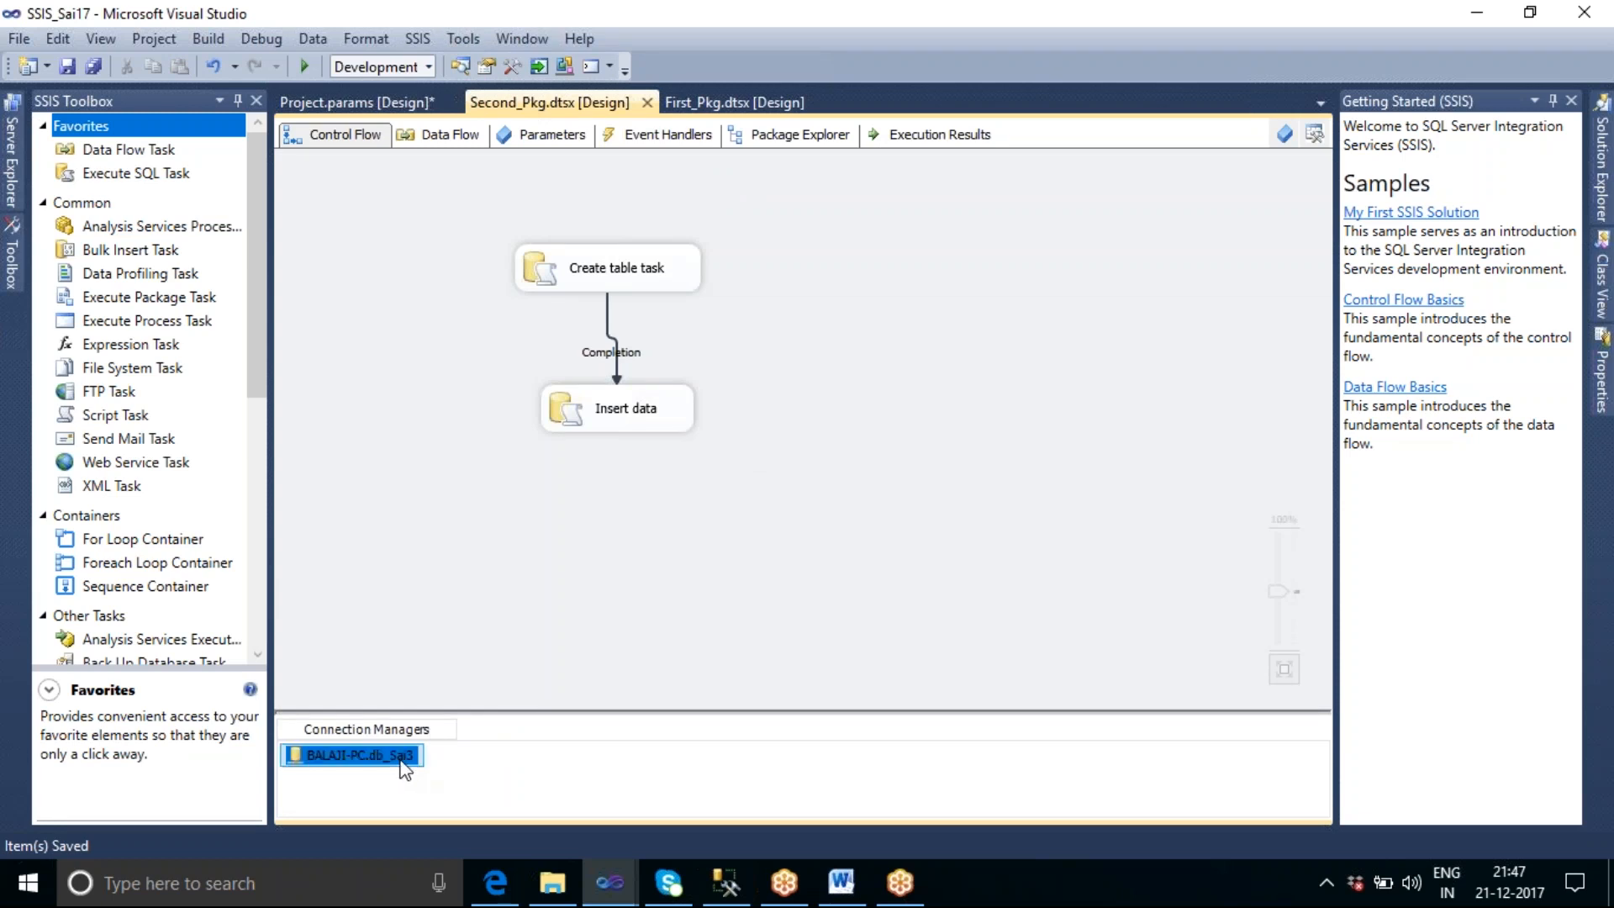
right_click(401, 761)
left_click(430, 739)
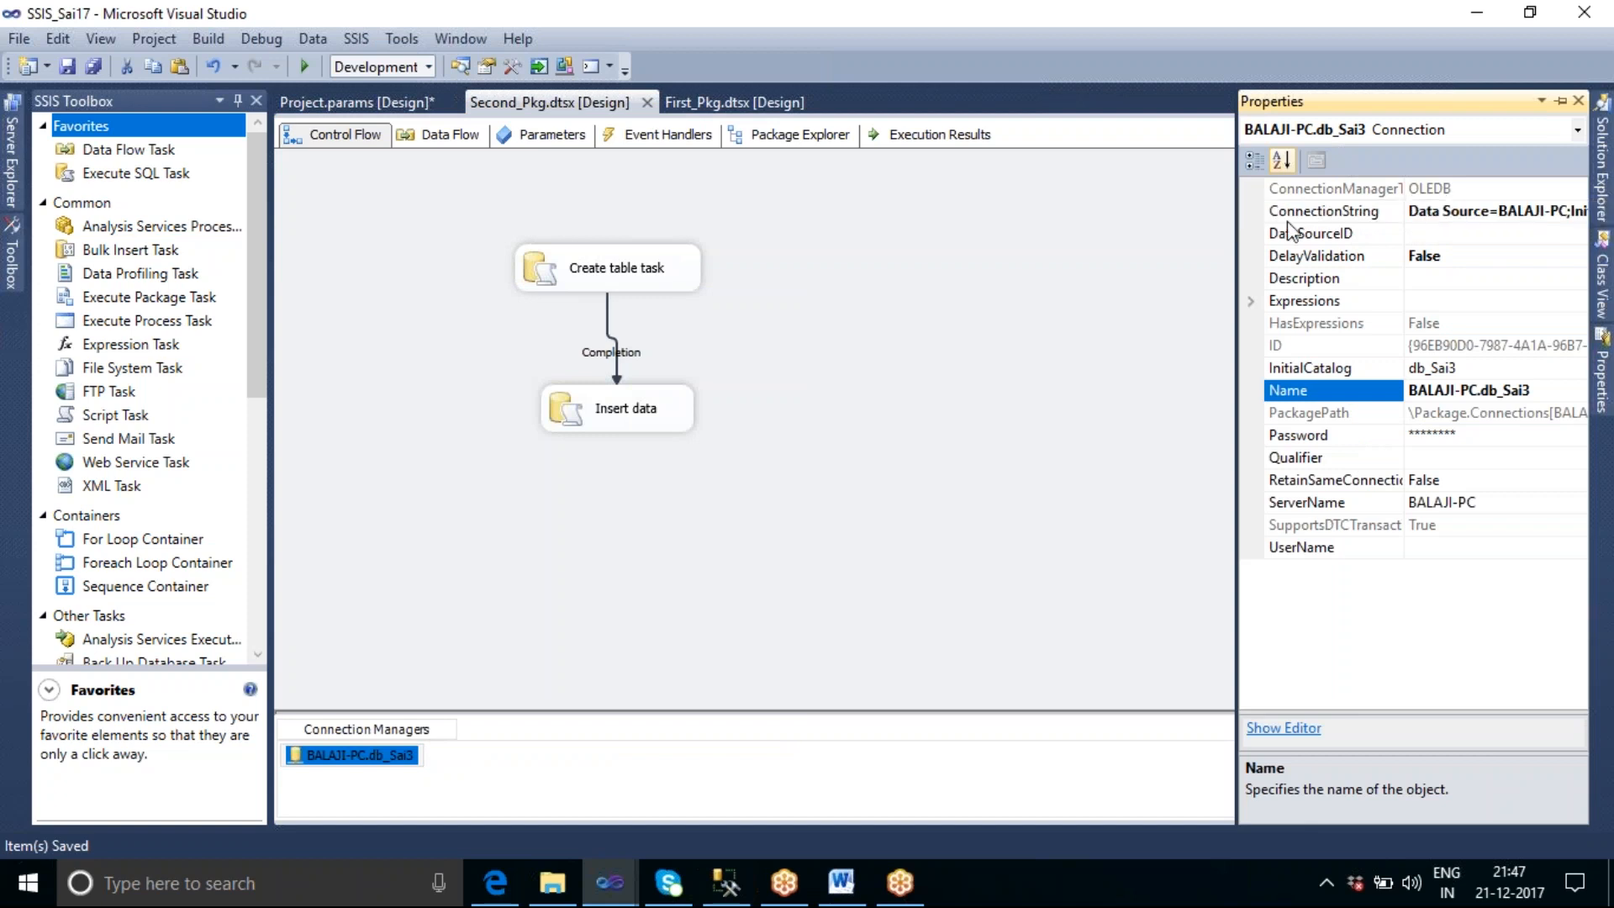
left_click(1231, 232)
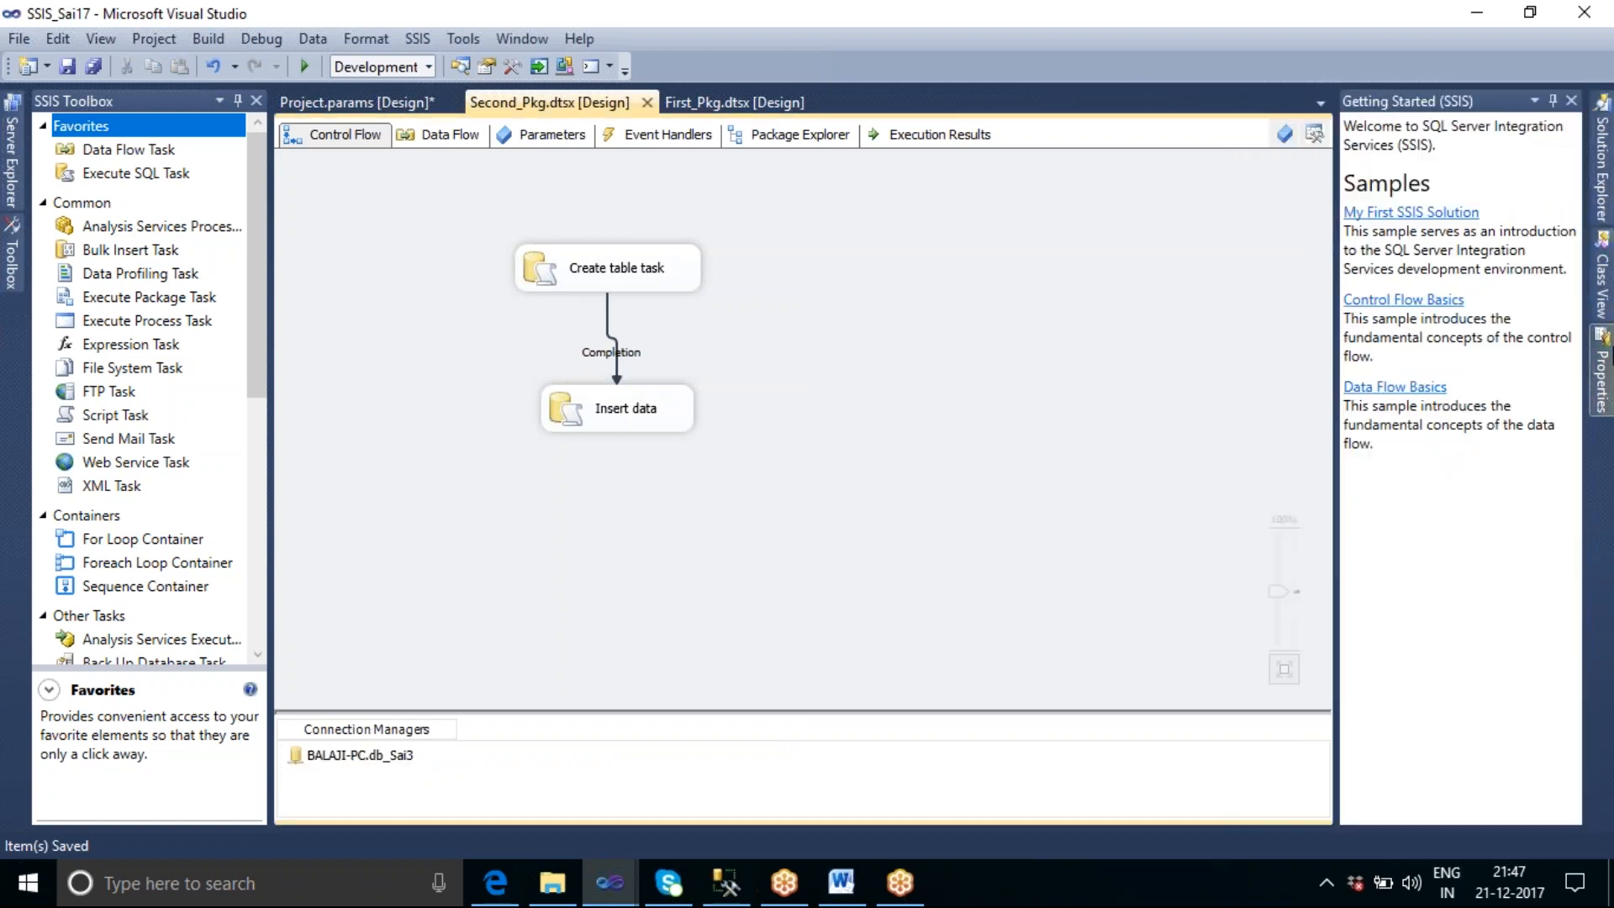
left_click(1602, 377)
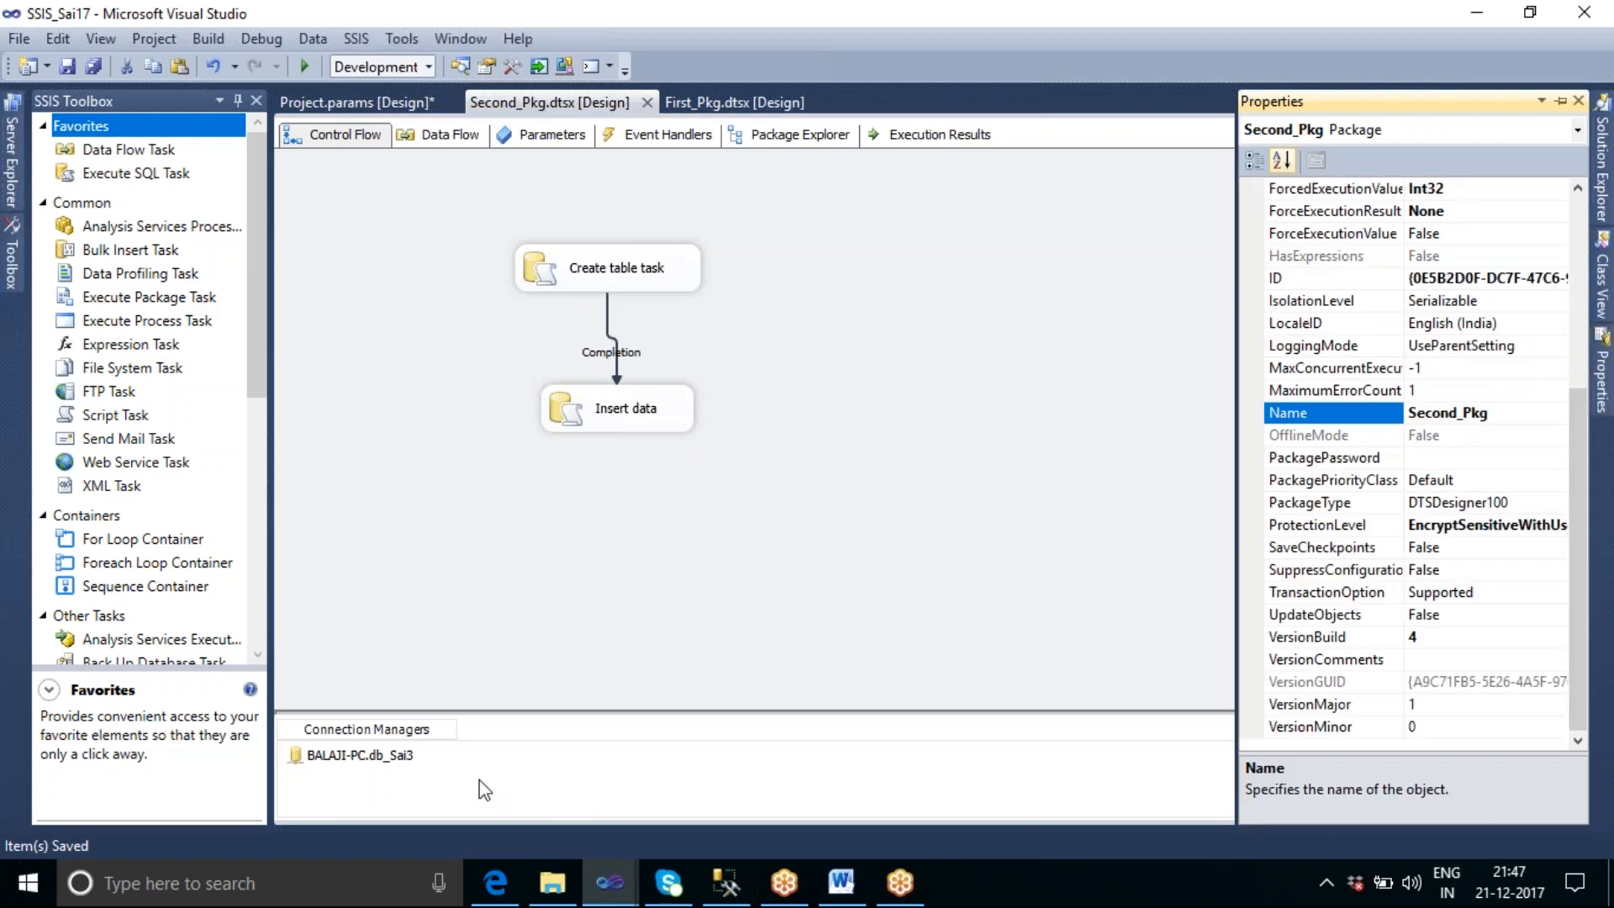
left_click(410, 759)
right_click(409, 759)
left_click(438, 733)
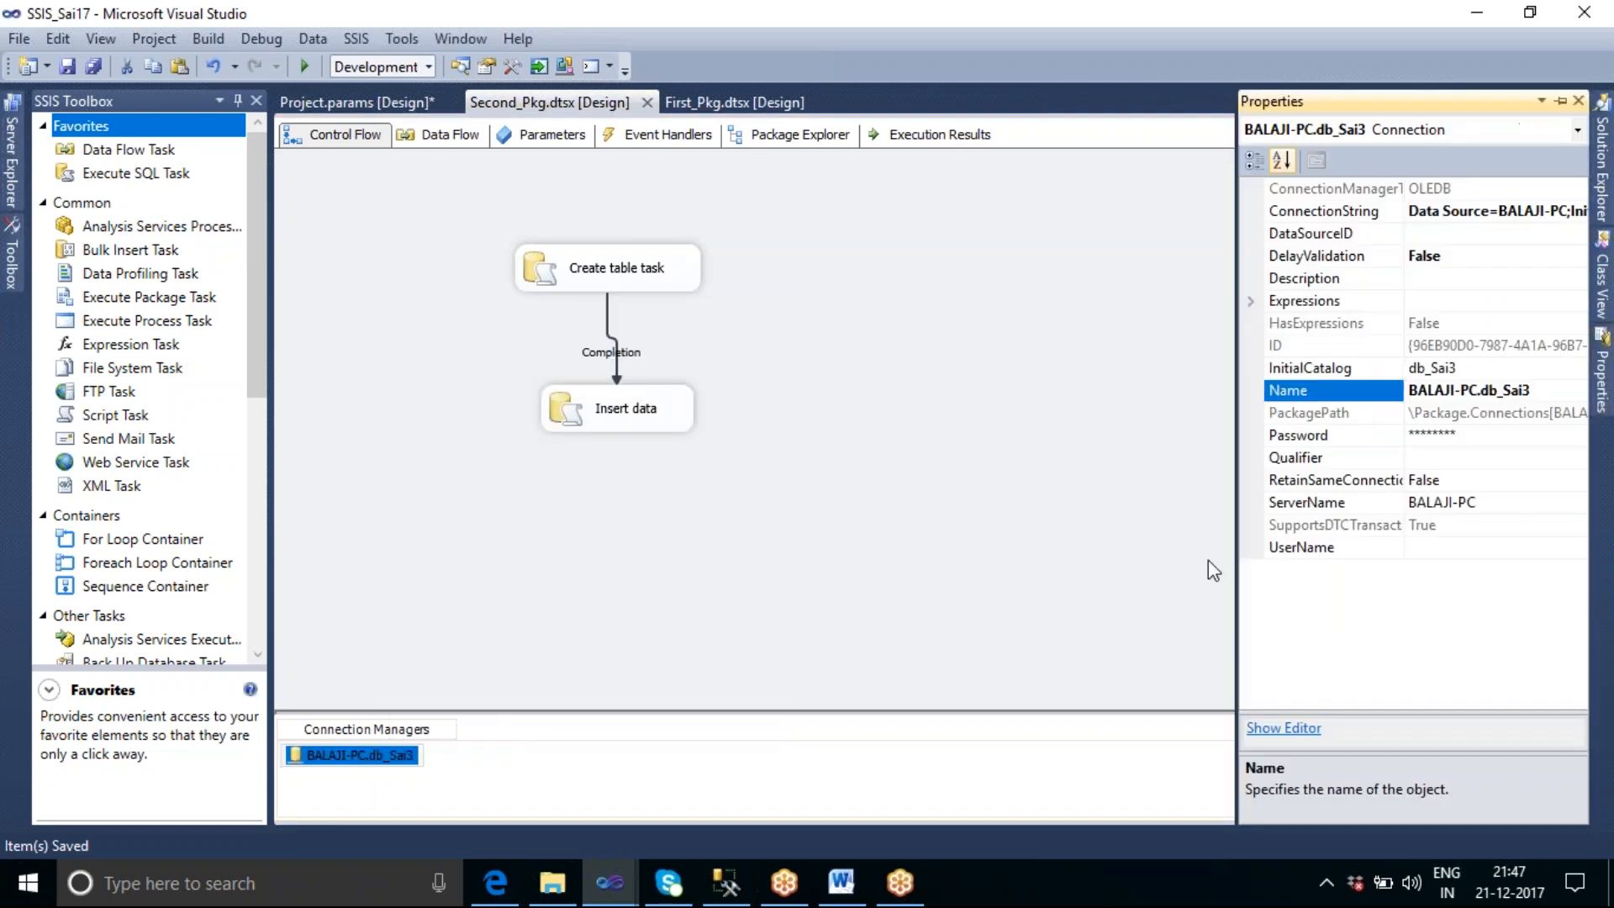
left_click(1434, 211)
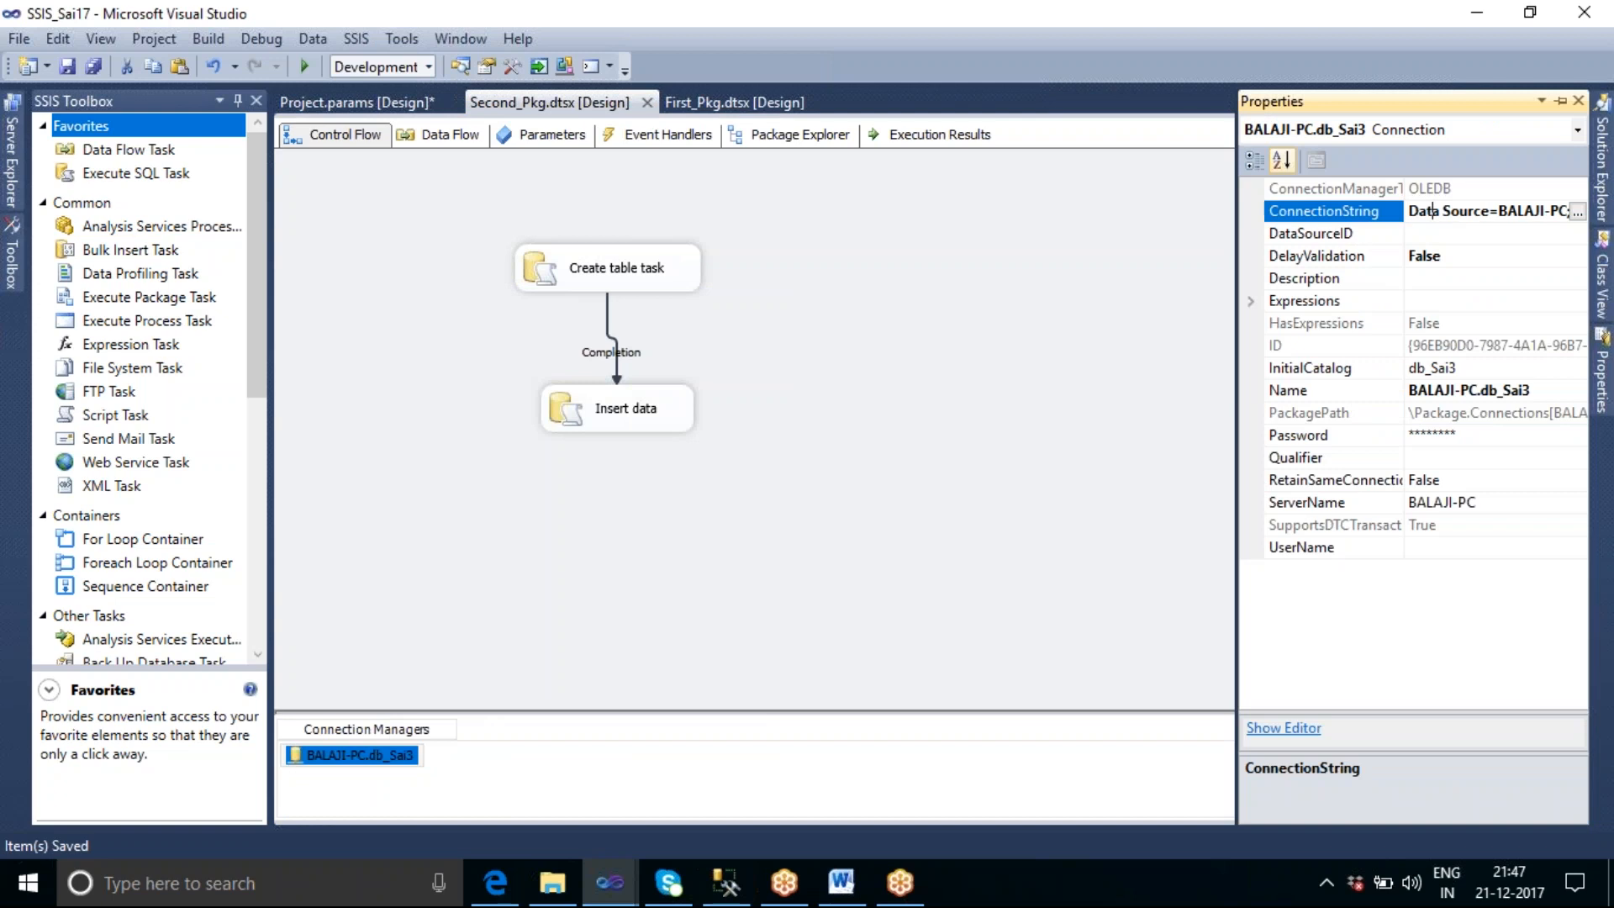
key("ctrl+a")
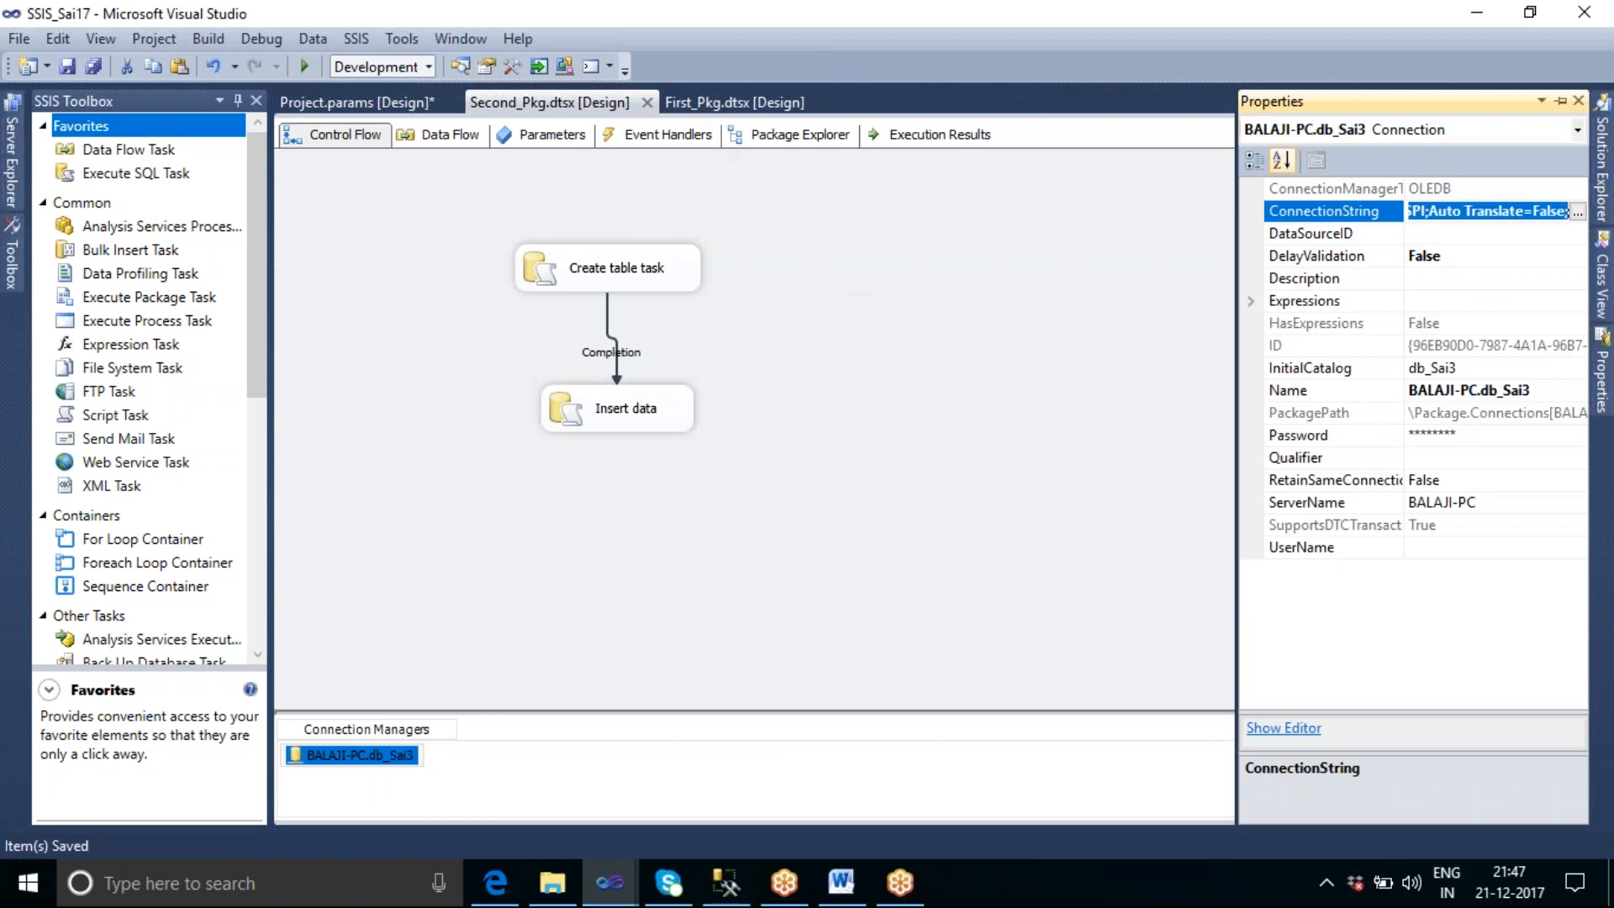
left_click(1008, 497)
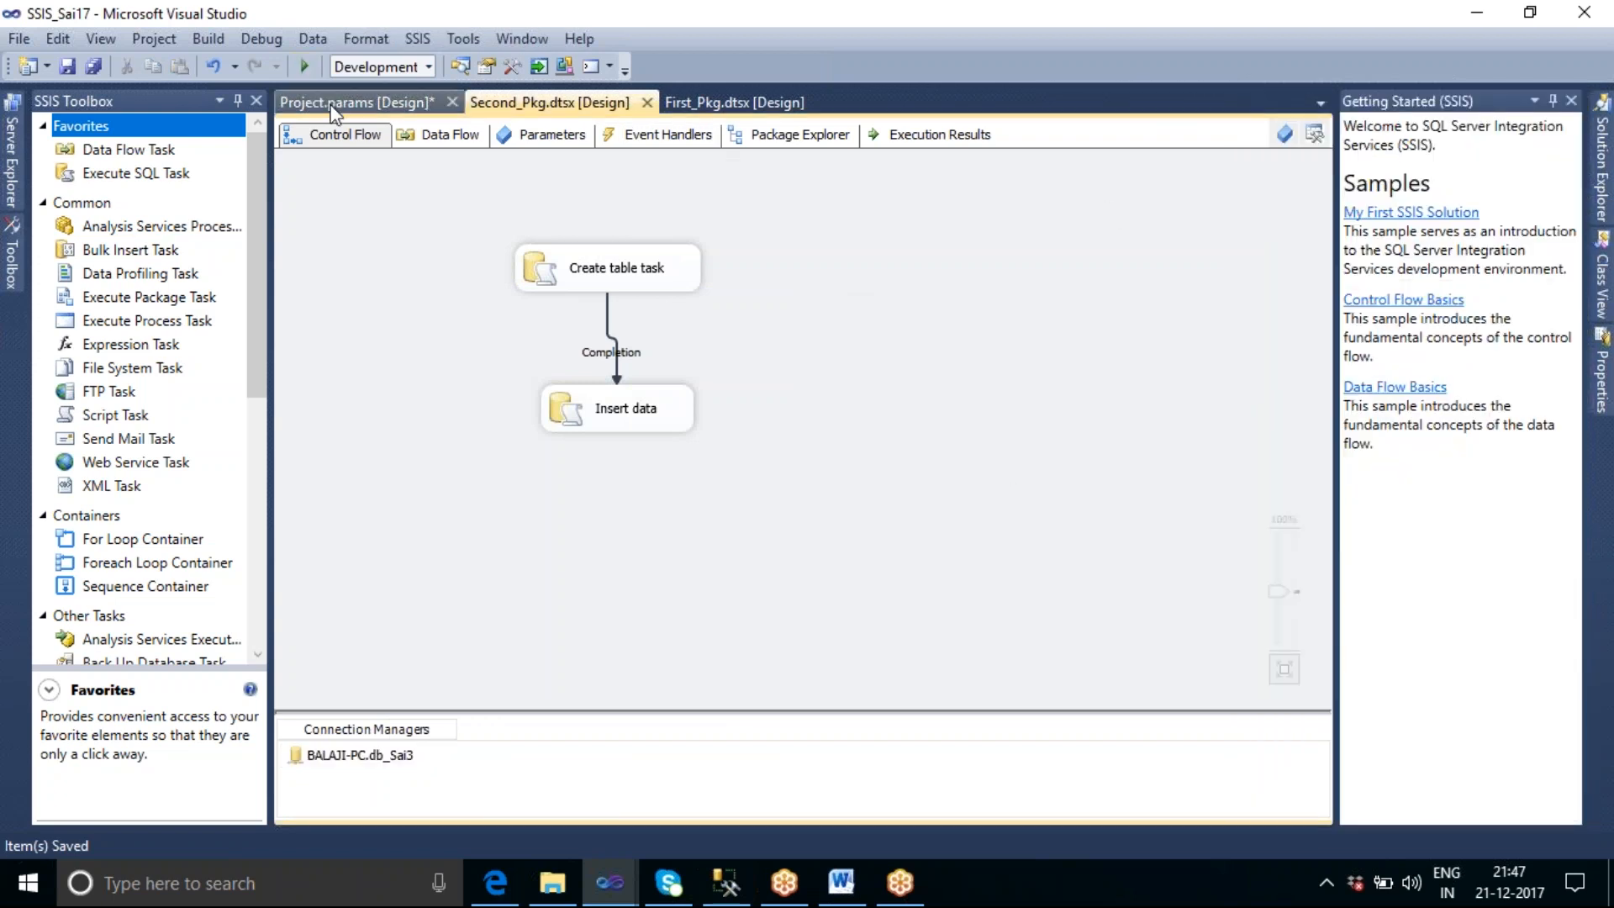
Add a second project-level parameter named Conn_String in Project.params with the data type String.
left_click(349, 102)
left_click(289, 139)
left_click(390, 216)
left_click_drag(390, 216, 310, 213)
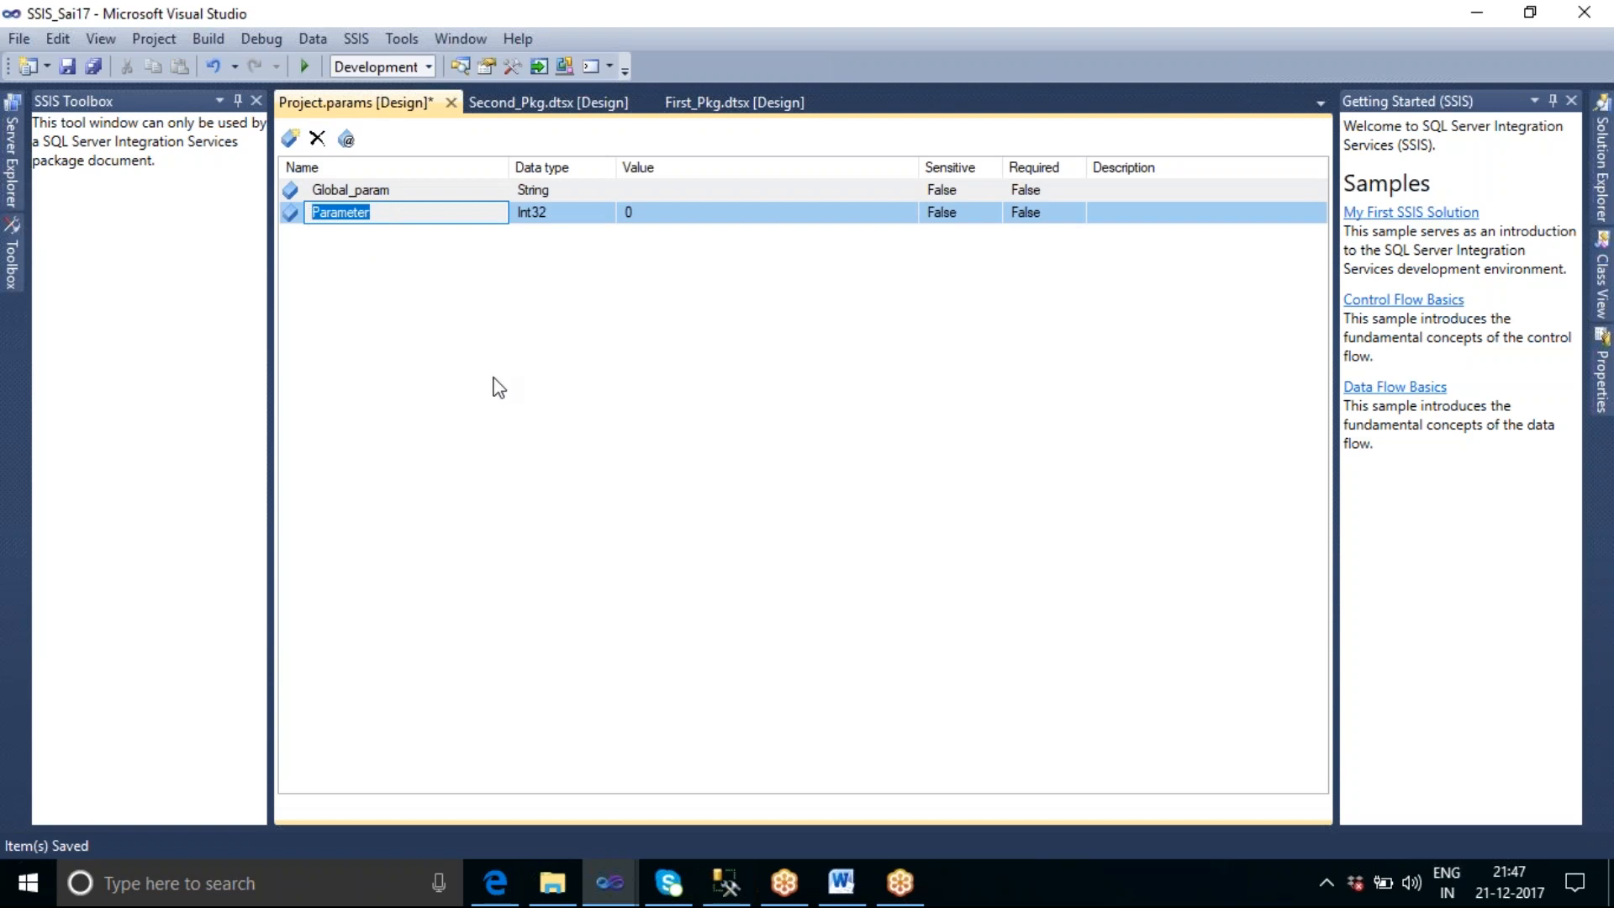
type("Conn_String")
left_click(606, 215)
left_click(606, 214)
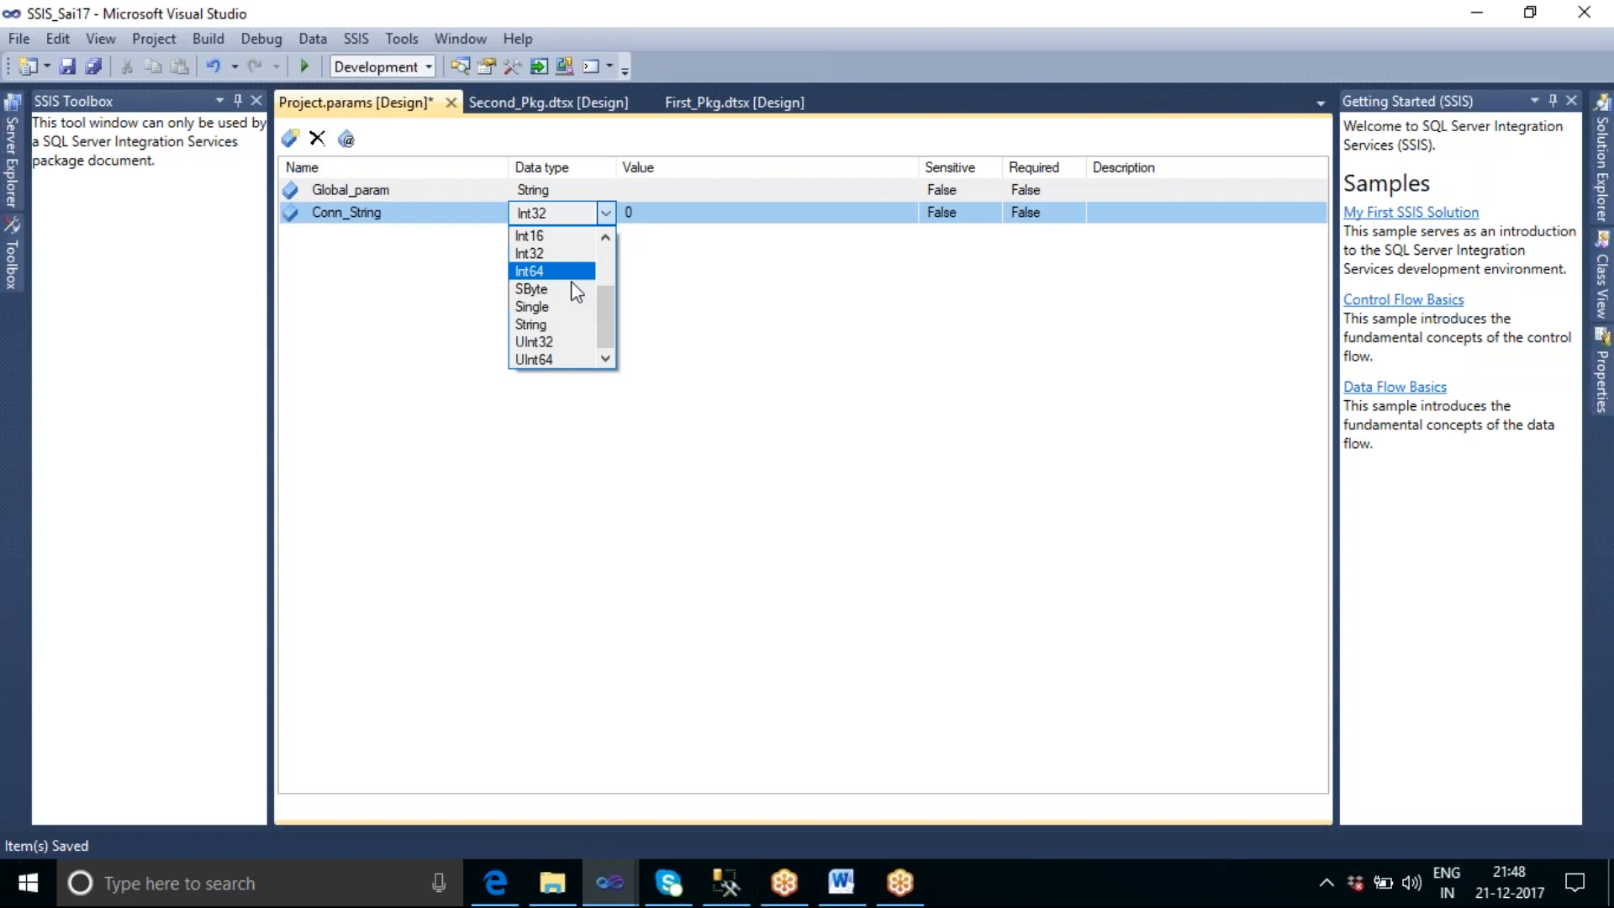
left_click(563, 318)
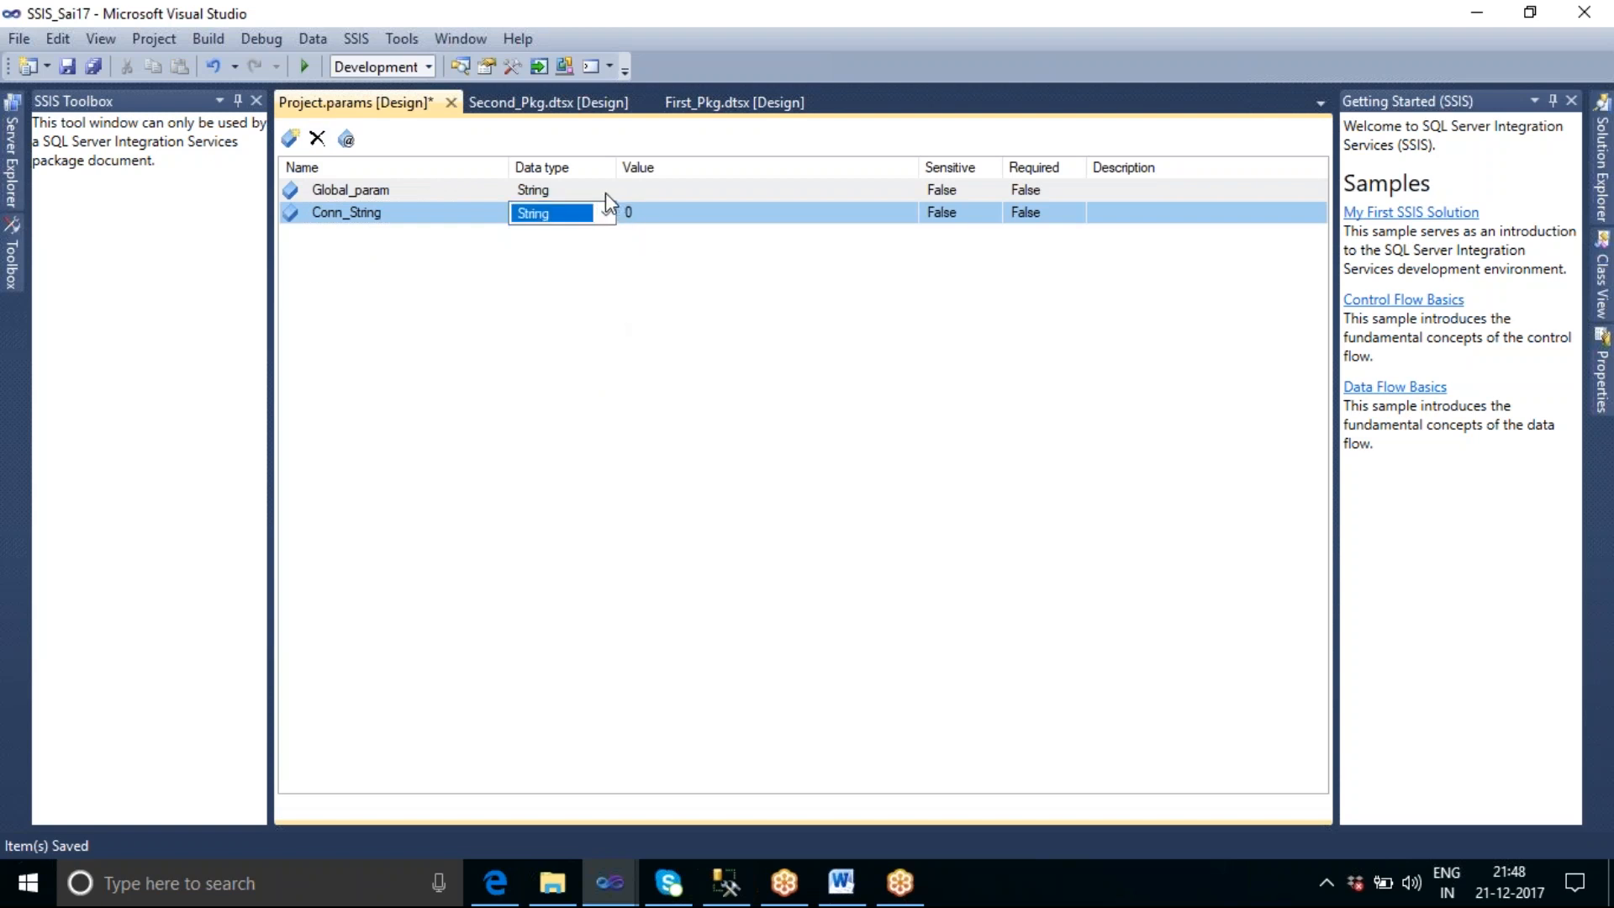
Paste the copied connection string as the value of Conn_String, save all files and close Project.params.
left_click(646, 215)
key("ctrl+v")
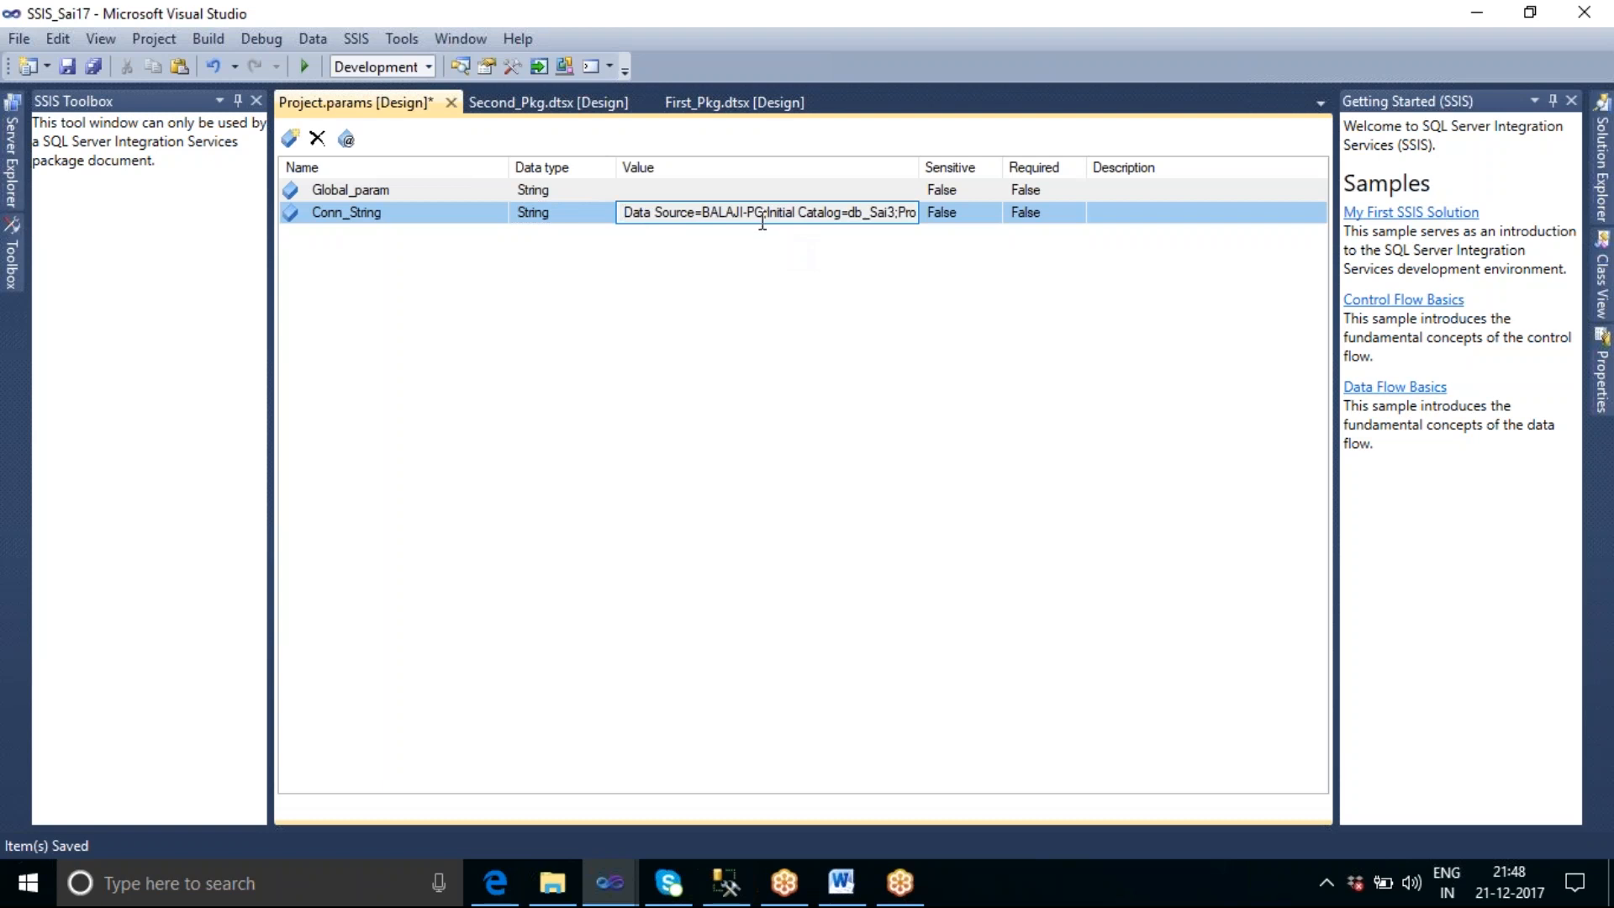
left_click_drag(922, 162, 1241, 164)
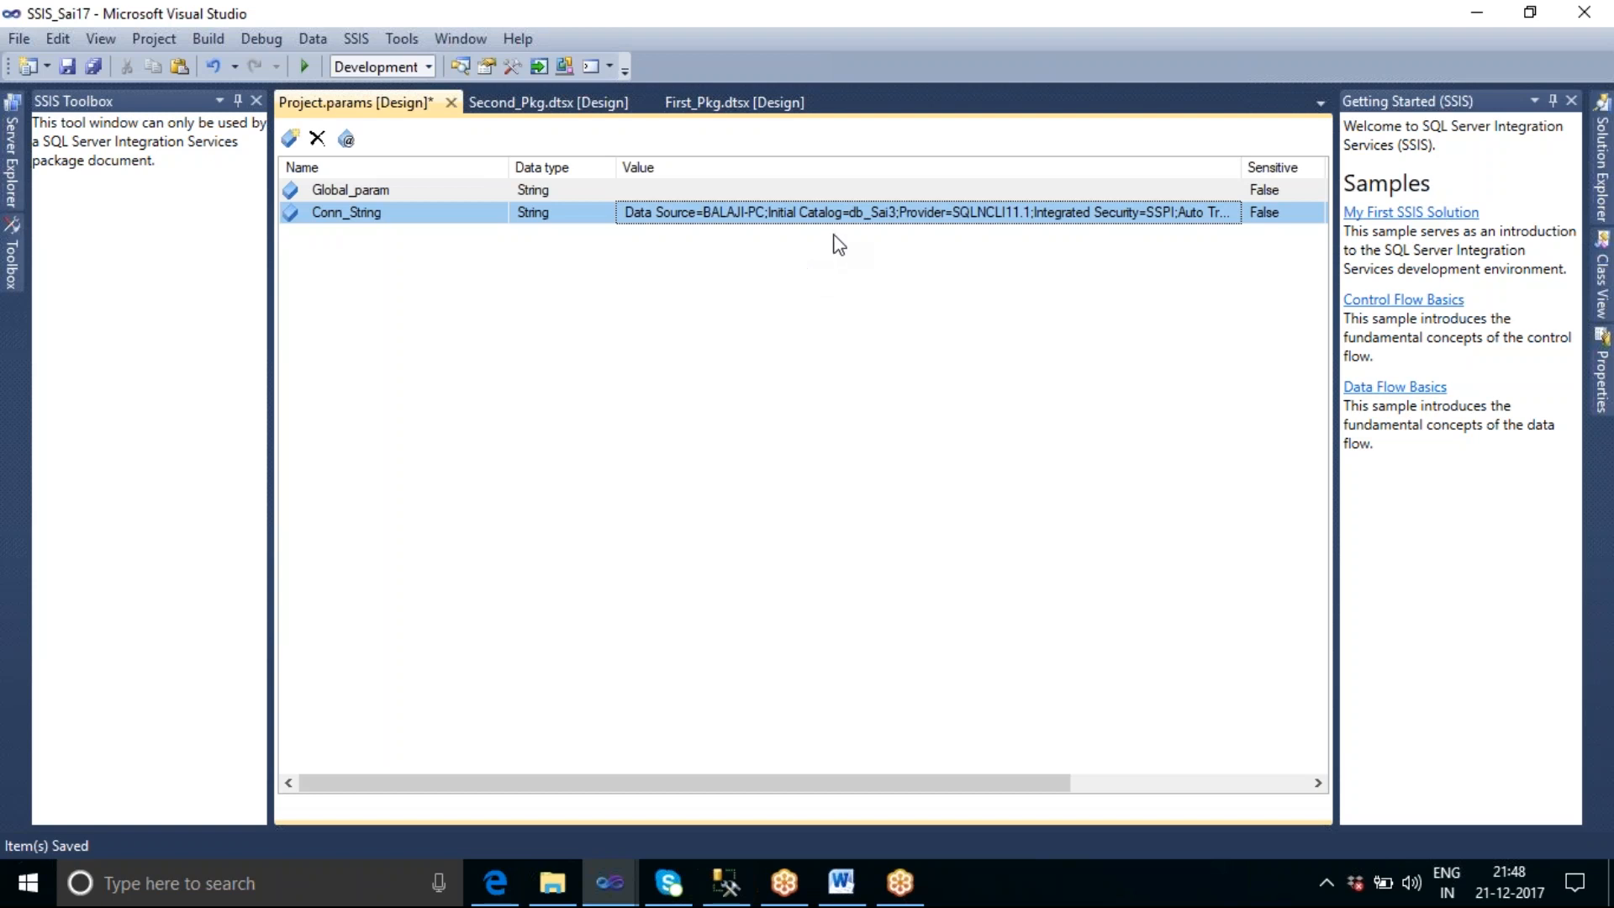
left_click(97, 65)
left_click(446, 103)
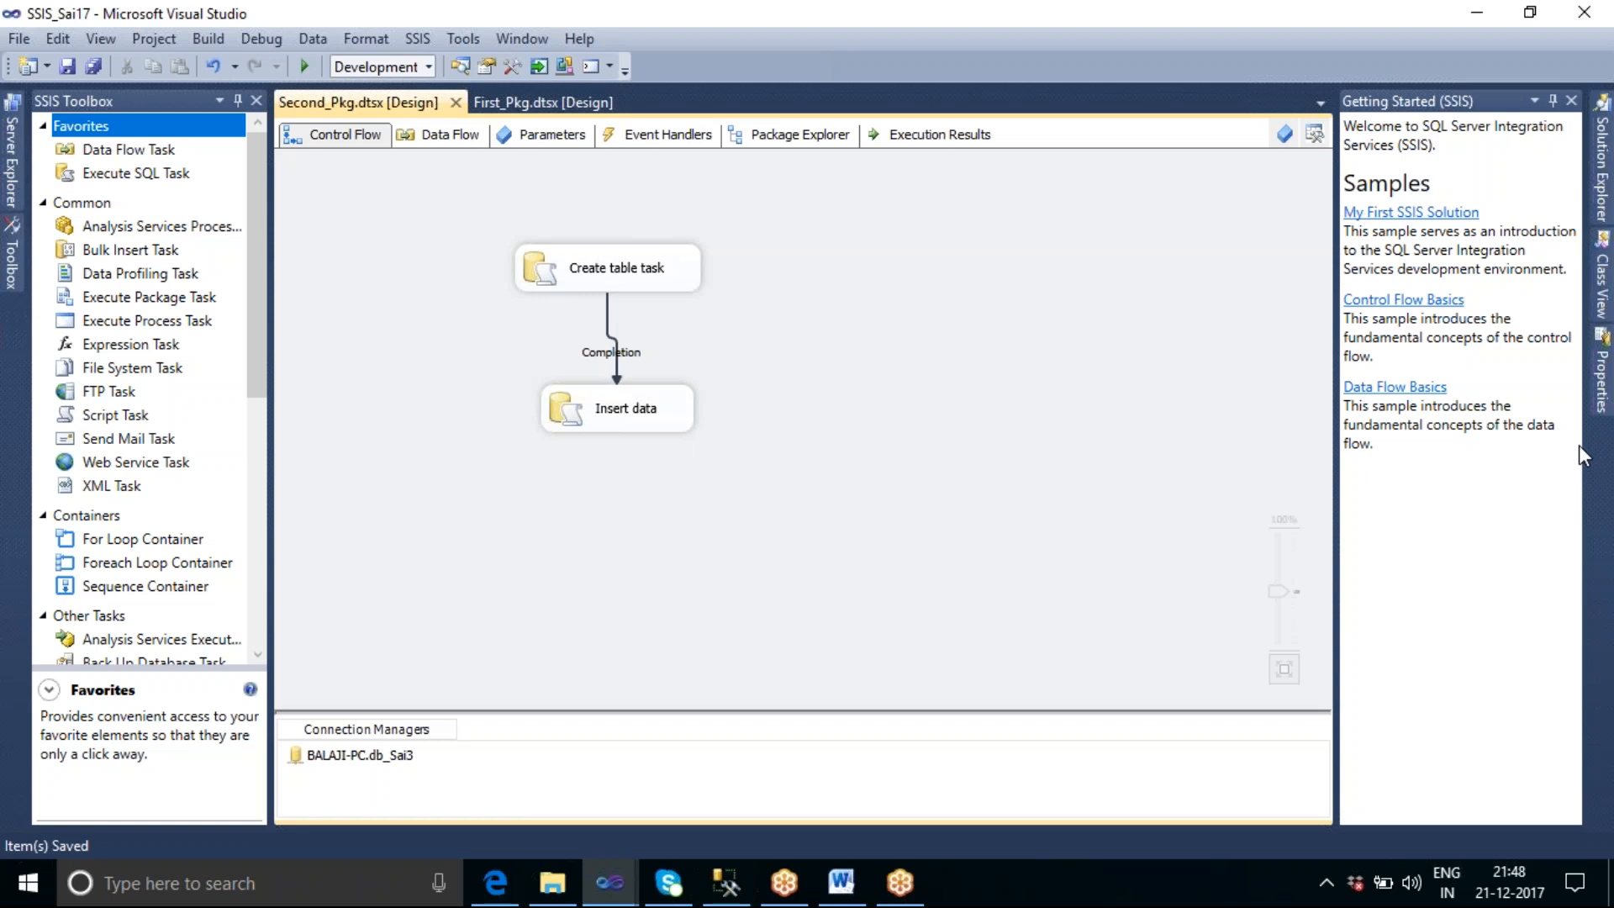
View the event handlers of Second_Pkg and First_Pkg and examine the event types available for the First_Pkg executable.
left_click(685, 149)
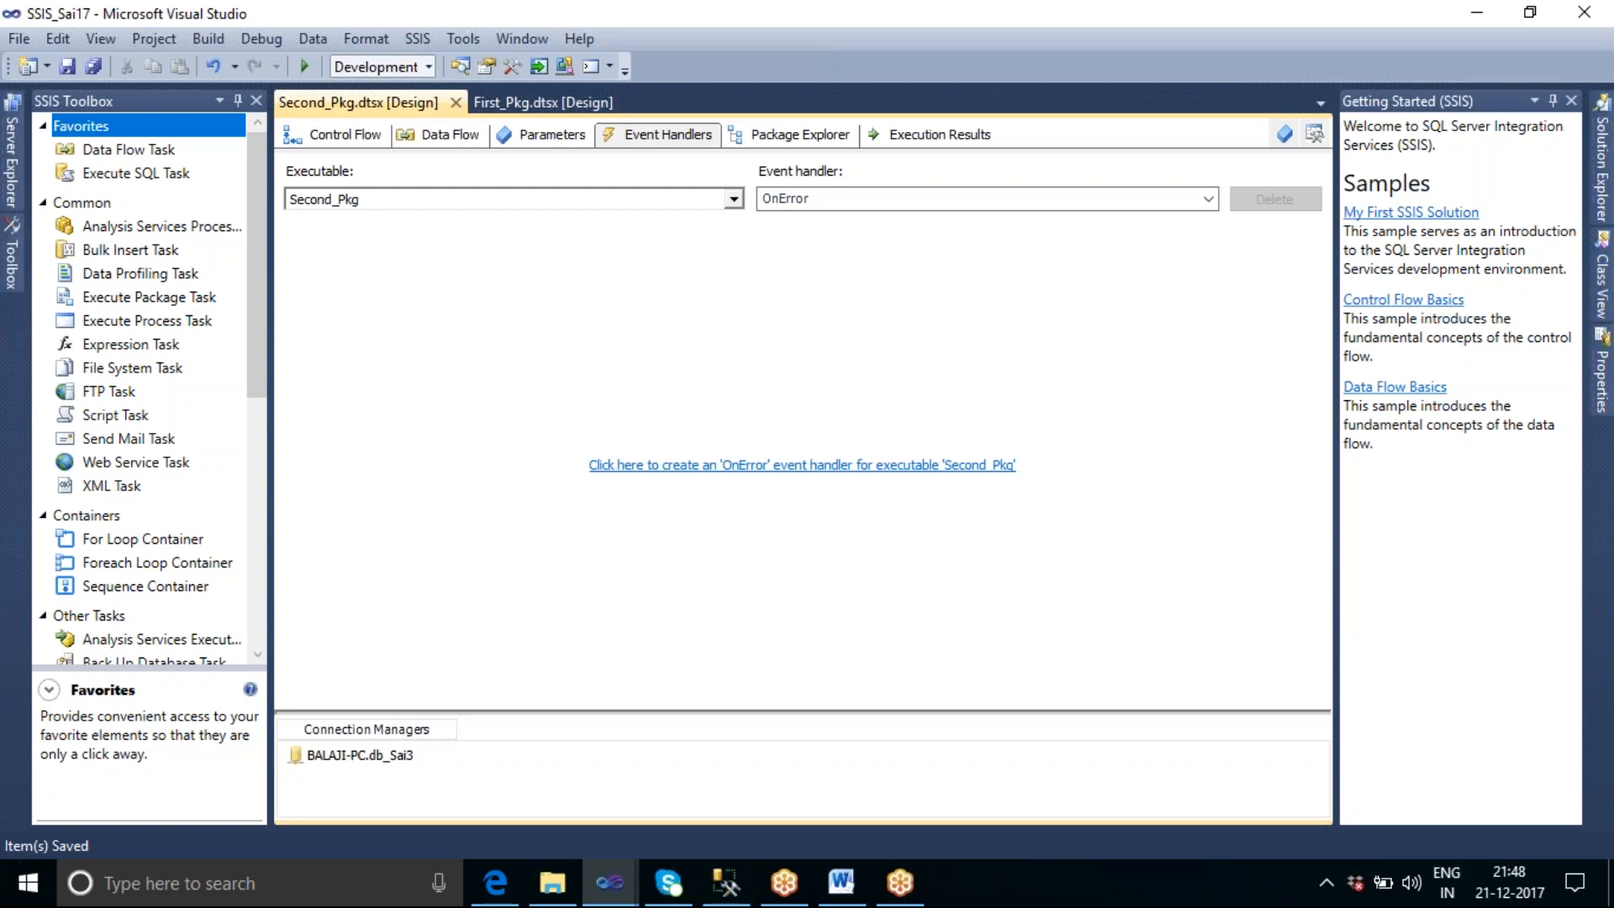
left_click(518, 107)
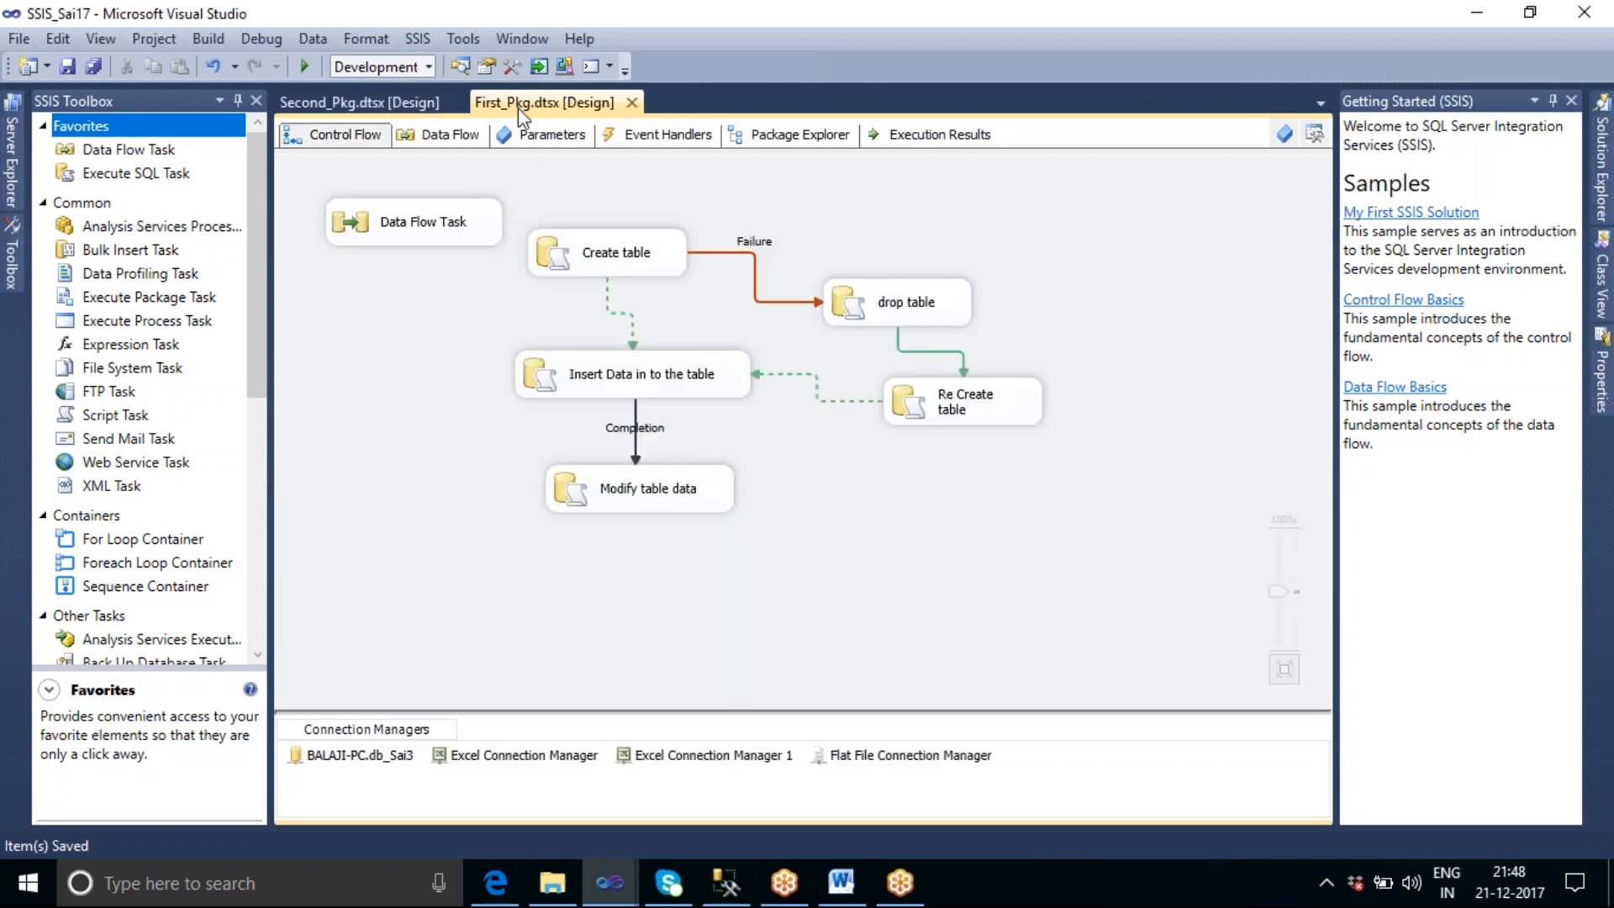
left_click(666, 143)
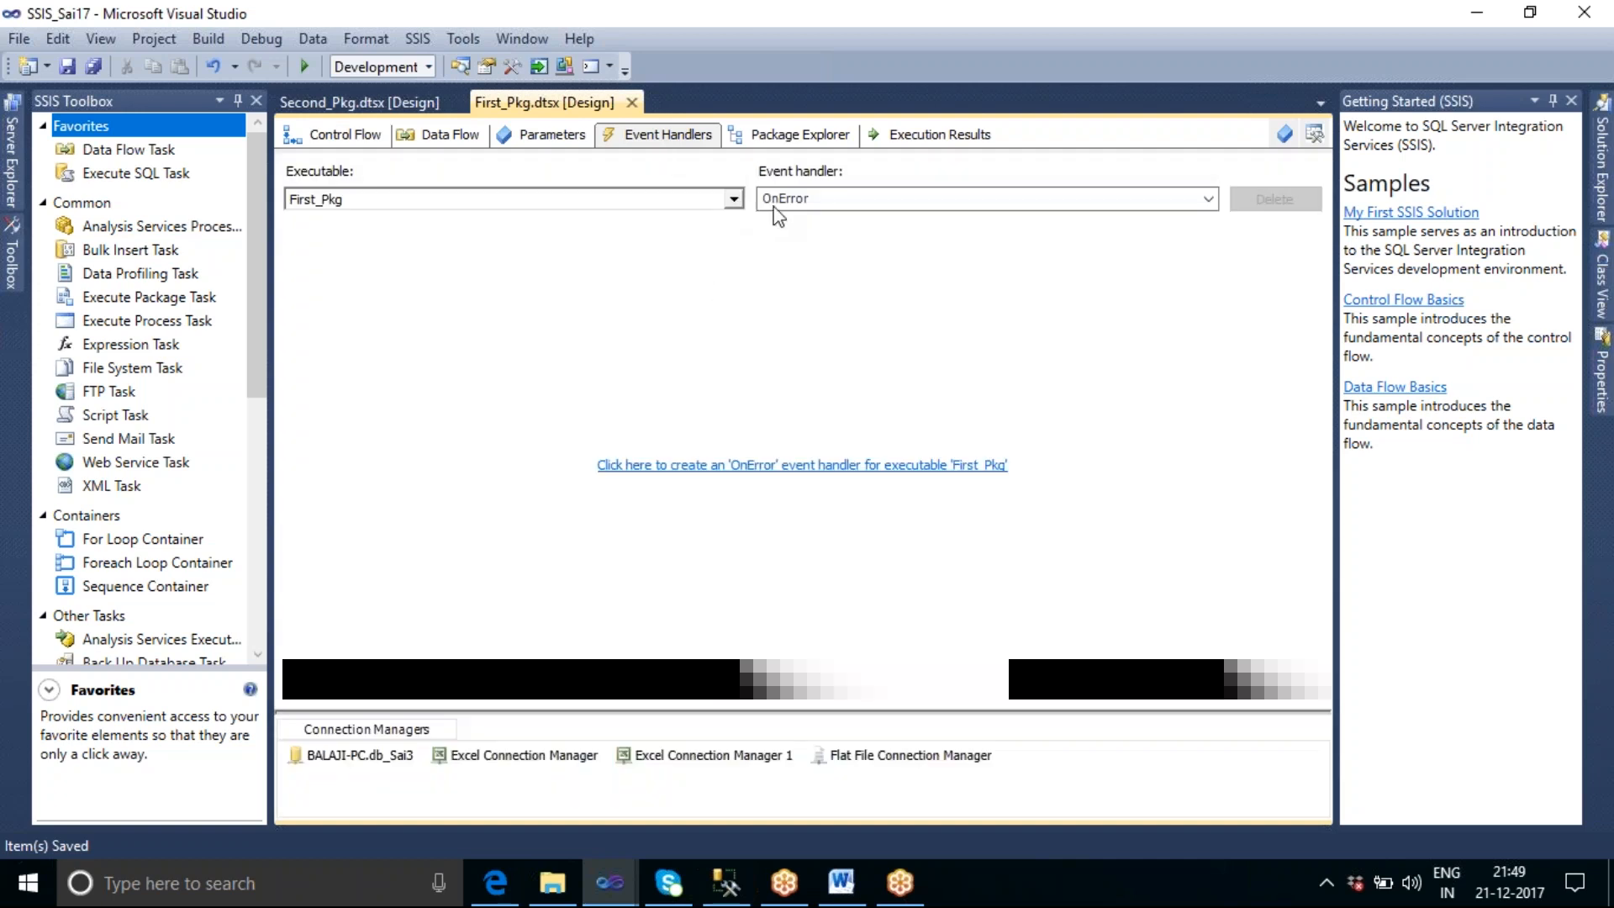
left_click(1207, 202)
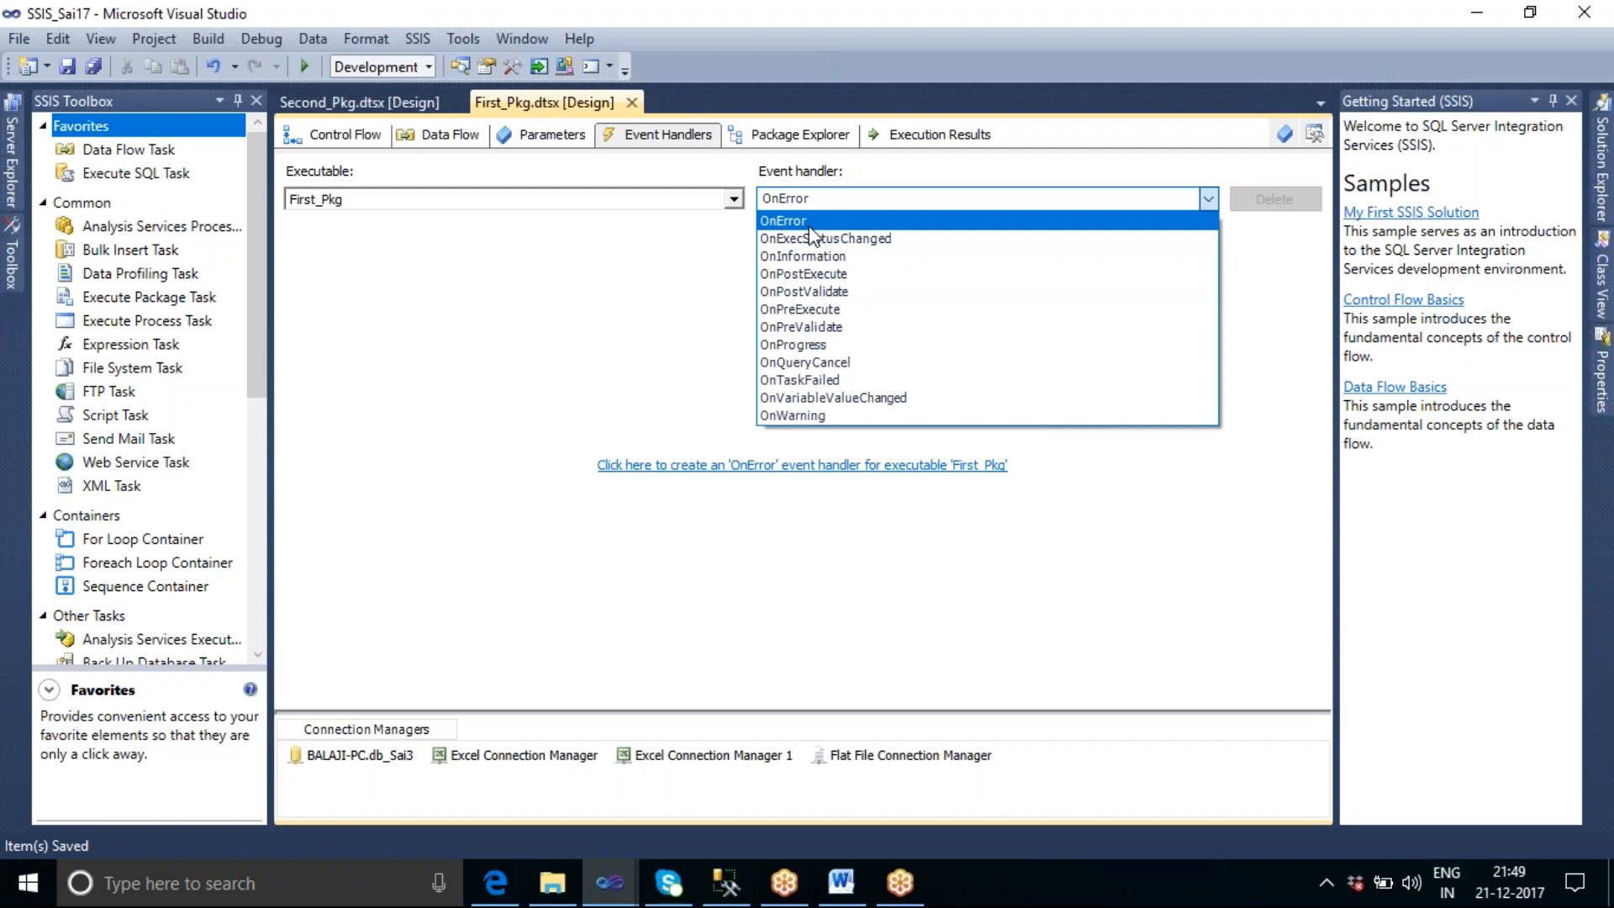
left_click(876, 628)
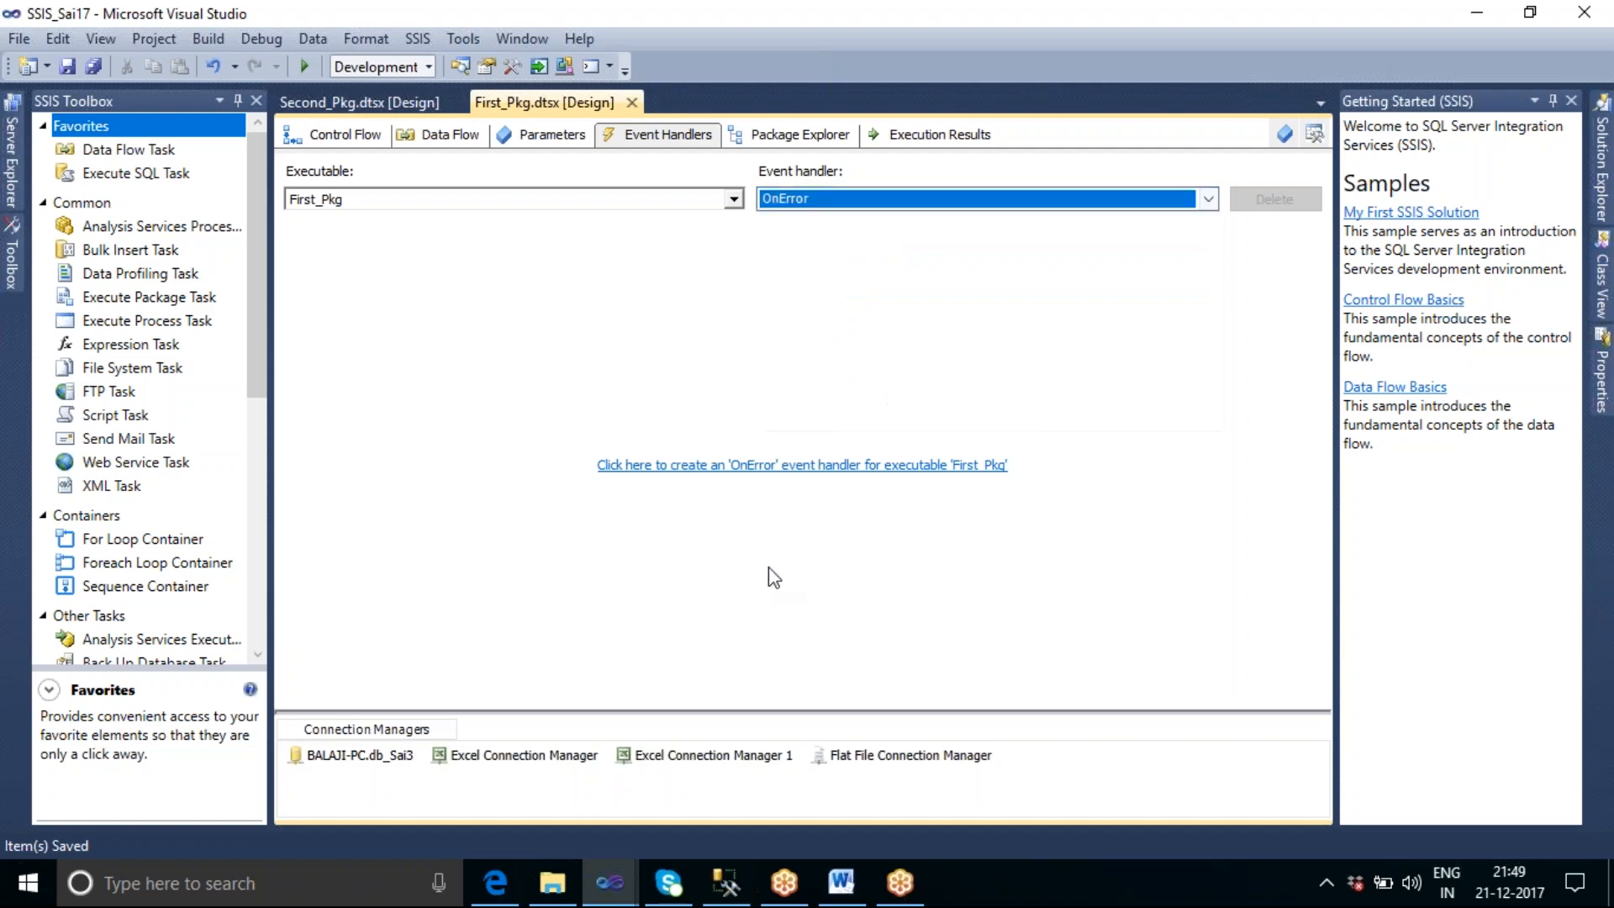
left_click(1359, 34)
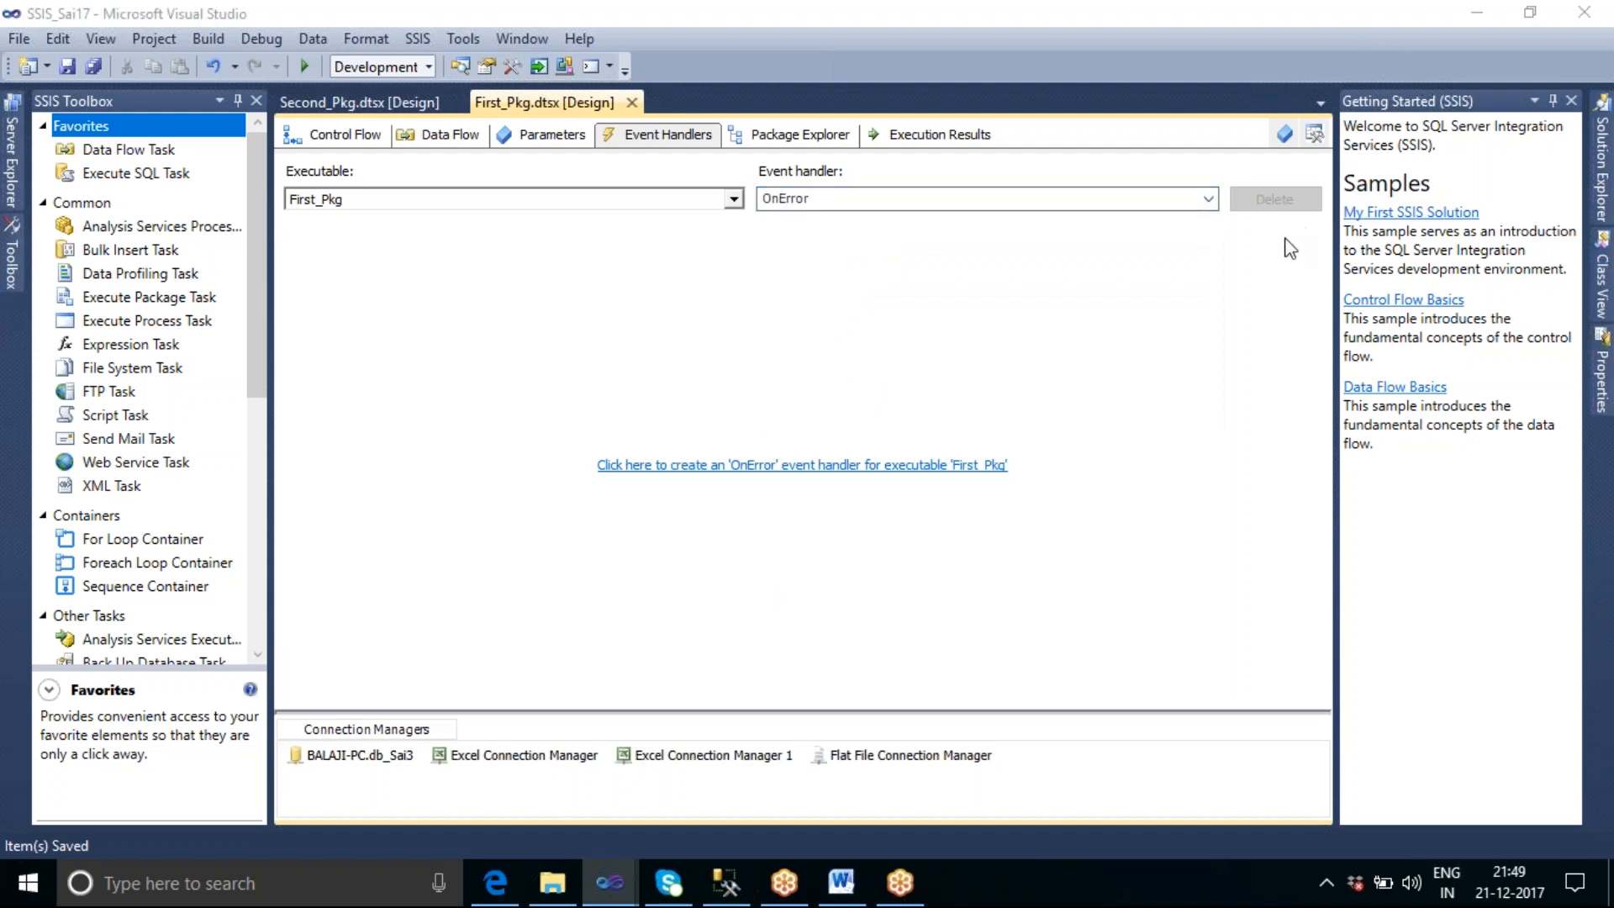
left_click(1148, 78)
mouse_move(416, 246)
left_mouse_down()
mouse_move(403, 370)
mouse_move(497, 378)
mouse_move(492, 277)
mouse_move(427, 241)
left_mouse_up()
mouse_move(411, 439)
left_mouse_down()
mouse_move(404, 580)
mouse_move(542, 582)
mouse_move(542, 450)
mouse_move(411, 438)
left_mouse_up()
mouse_move(439, 313)
left_mouse_down()
mouse_move(427, 341)
mouse_move(454, 338)
left_mouse_up()
mouse_move(486, 491)
left_mouse_down()
mouse_move(459, 519)
mouse_move(492, 497)
mouse_move(526, 520)
left_mouse_up()
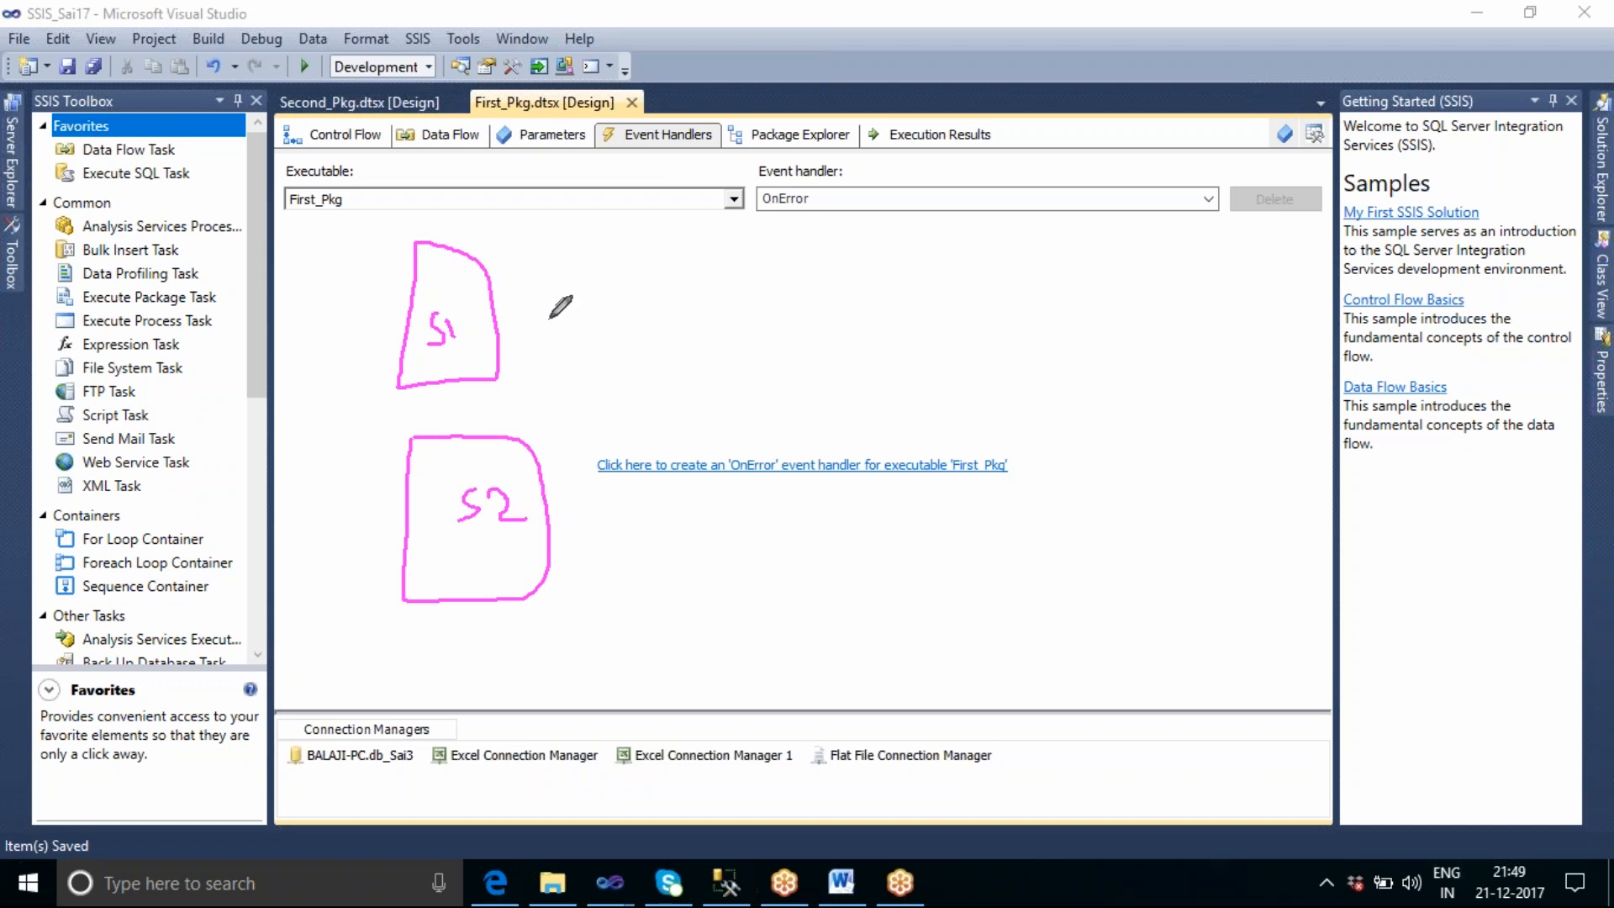
mouse_move(489, 301)
left_mouse_down()
mouse_move(666, 311)
mouse_move(702, 370)
mouse_move(769, 380)
left_mouse_up()
mouse_move(543, 489)
left_mouse_down()
mouse_move(573, 486)
mouse_move(683, 399)
mouse_move(770, 395)
left_mouse_up()
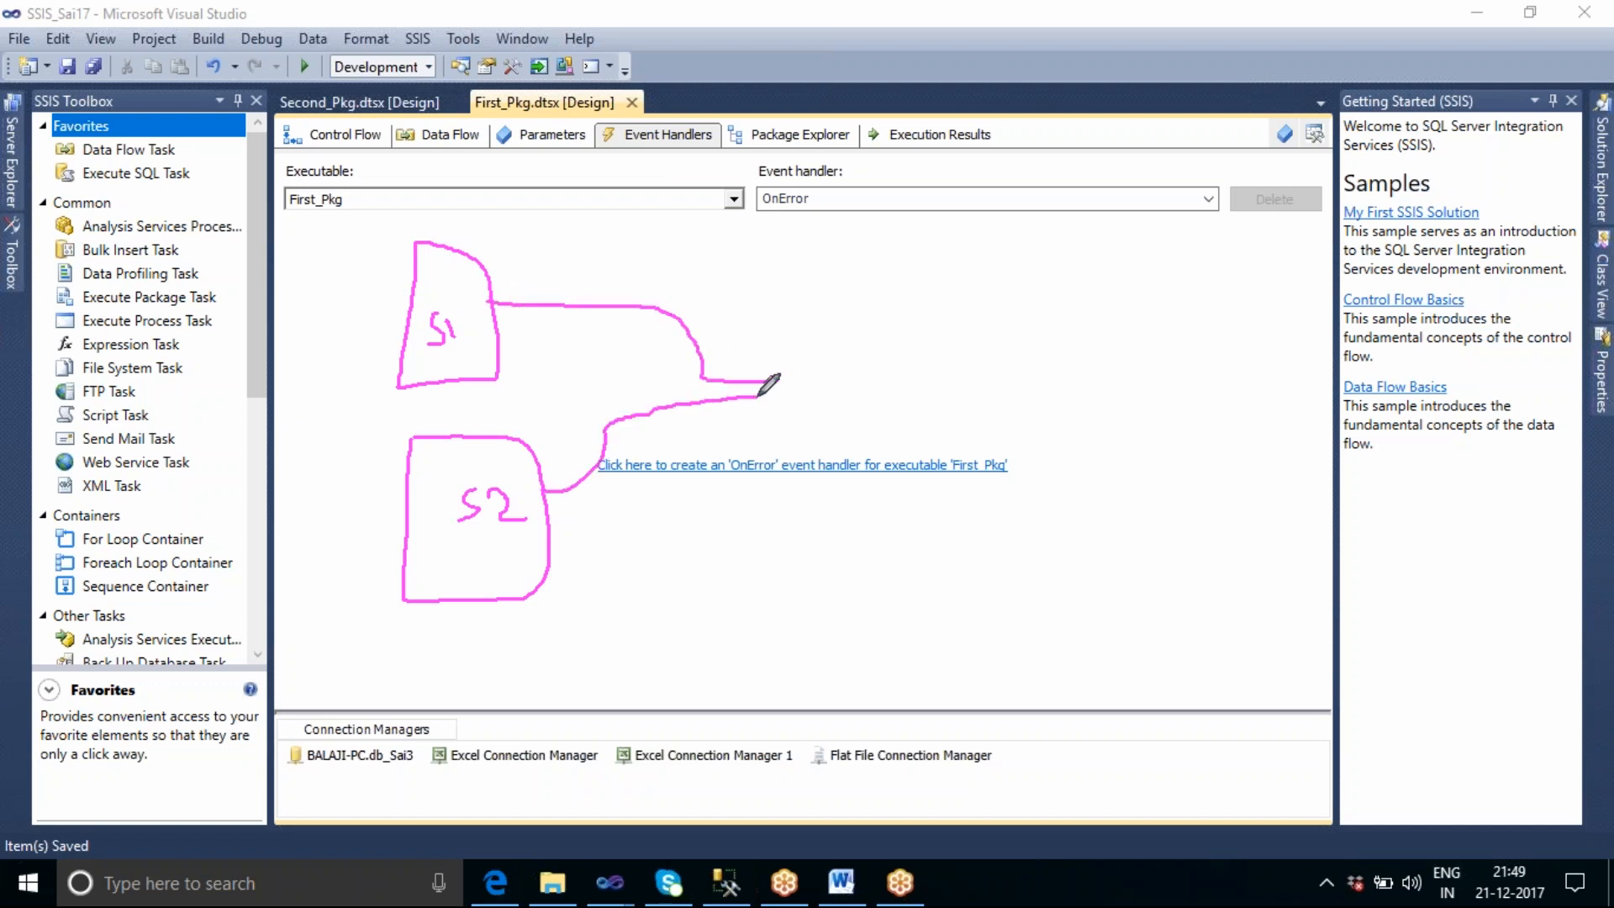
mouse_move(757, 331)
left_mouse_down()
mouse_move(767, 445)
mouse_move(865, 458)
mouse_move(834, 290)
mouse_move(751, 335)
mouse_move(797, 328)
left_mouse_up()
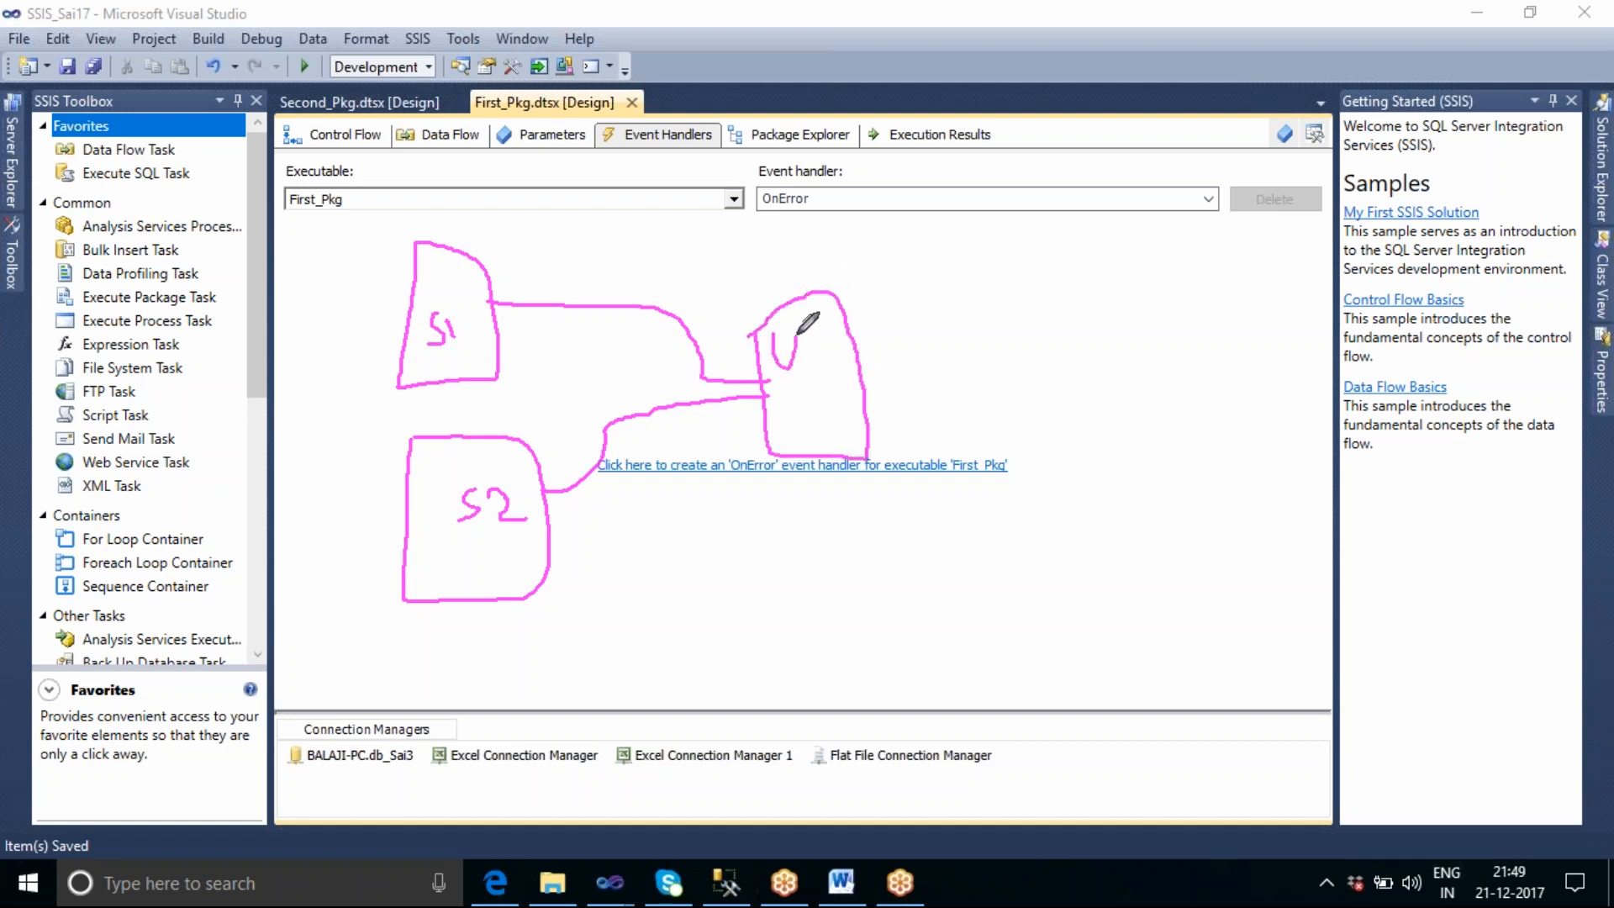
mouse_move(797, 422)
left_mouse_down()
mouse_move(809, 386)
mouse_move(817, 420)
mouse_move(817, 405)
mouse_move(836, 422)
left_mouse_up()
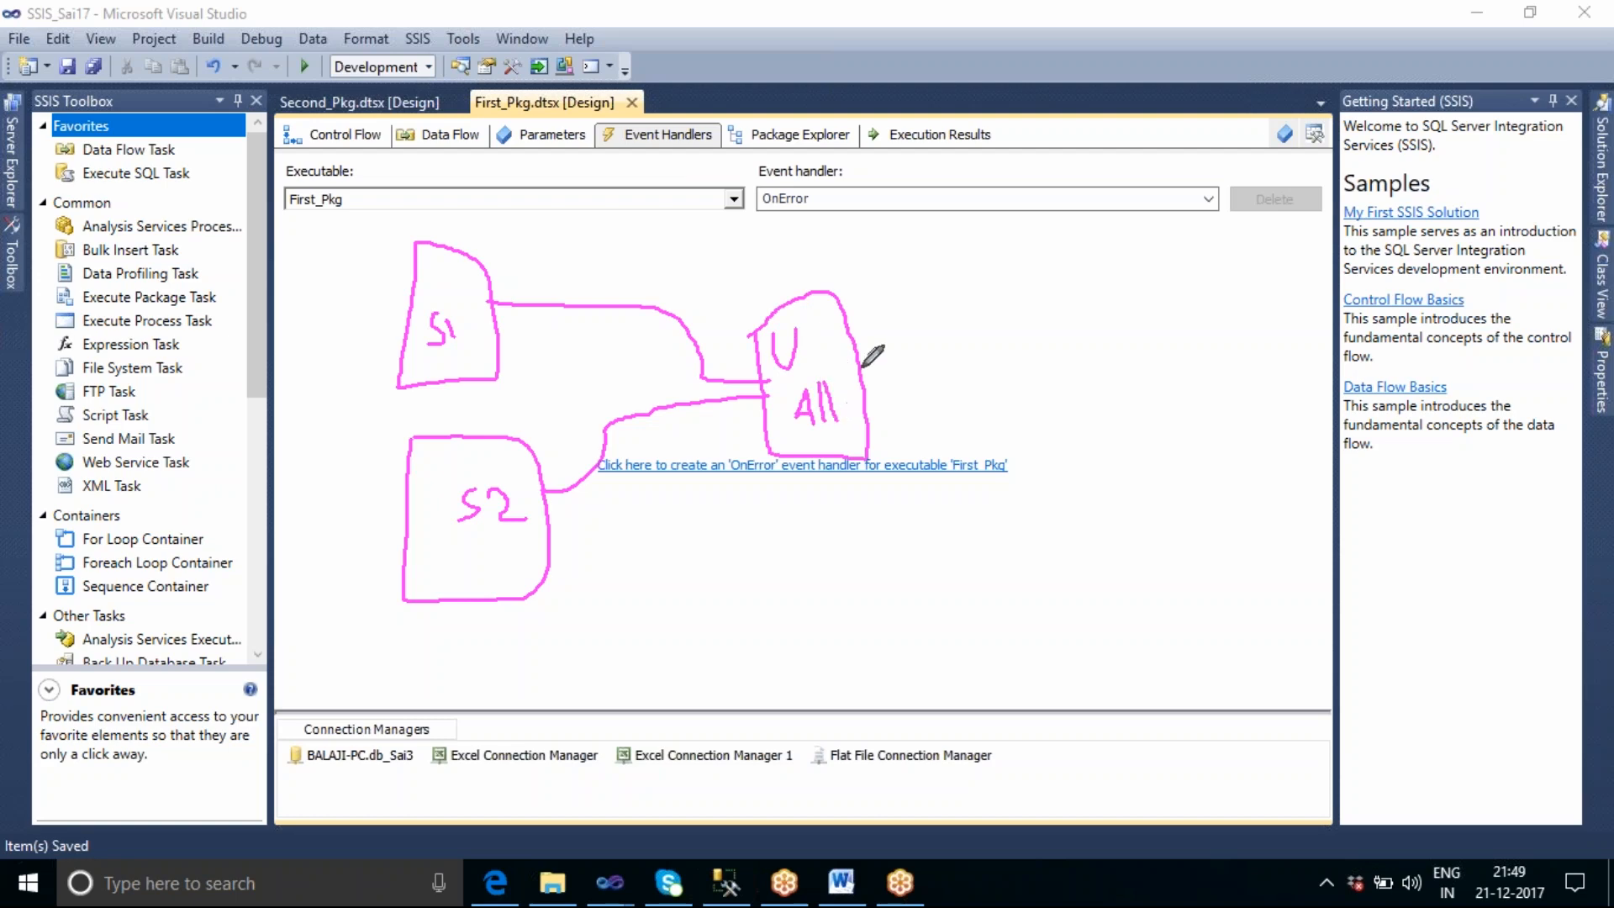
left_click_drag(859, 367, 972, 357)
mouse_move(951, 303)
left_mouse_down()
mouse_move(1000, 424)
mouse_move(1147, 362)
mouse_move(1089, 237)
mouse_move(947, 298)
mouse_move(1002, 347)
mouse_move(1050, 308)
mouse_move(1057, 348)
mouse_move(1081, 340)
mouse_move(1067, 401)
left_mouse_up()
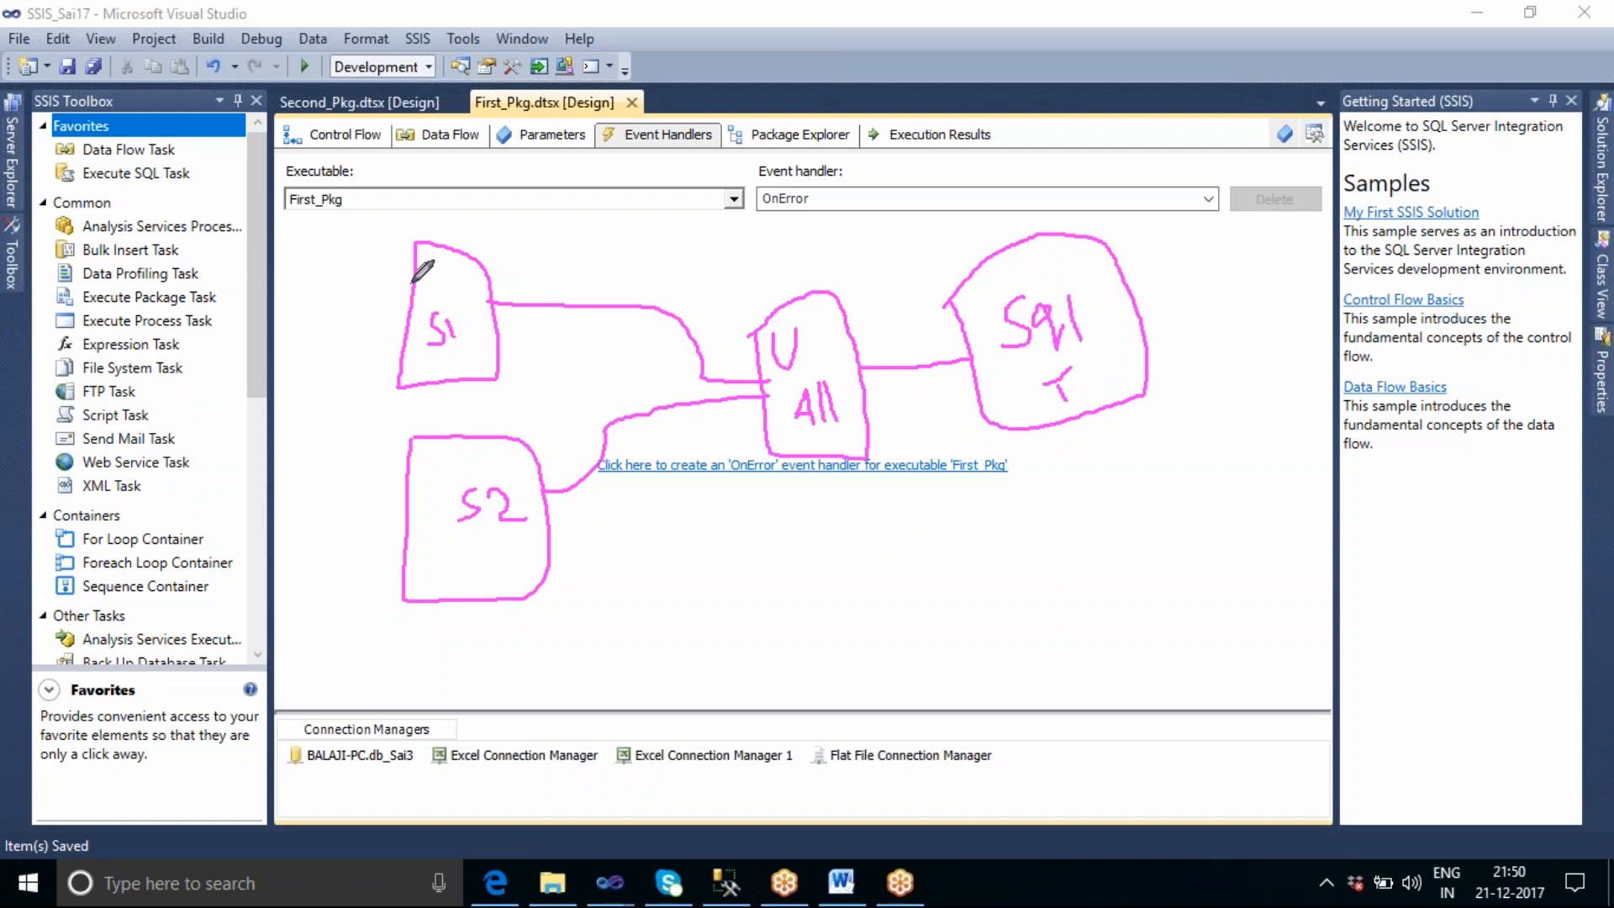
mouse_move(400, 269)
left_mouse_down()
mouse_move(433, 277)
mouse_move(406, 294)
mouse_move(431, 296)
mouse_move(418, 350)
left_mouse_up()
mouse_move(382, 474)
left_mouse_down()
mouse_move(430, 476)
mouse_move(422, 567)
left_mouse_up()
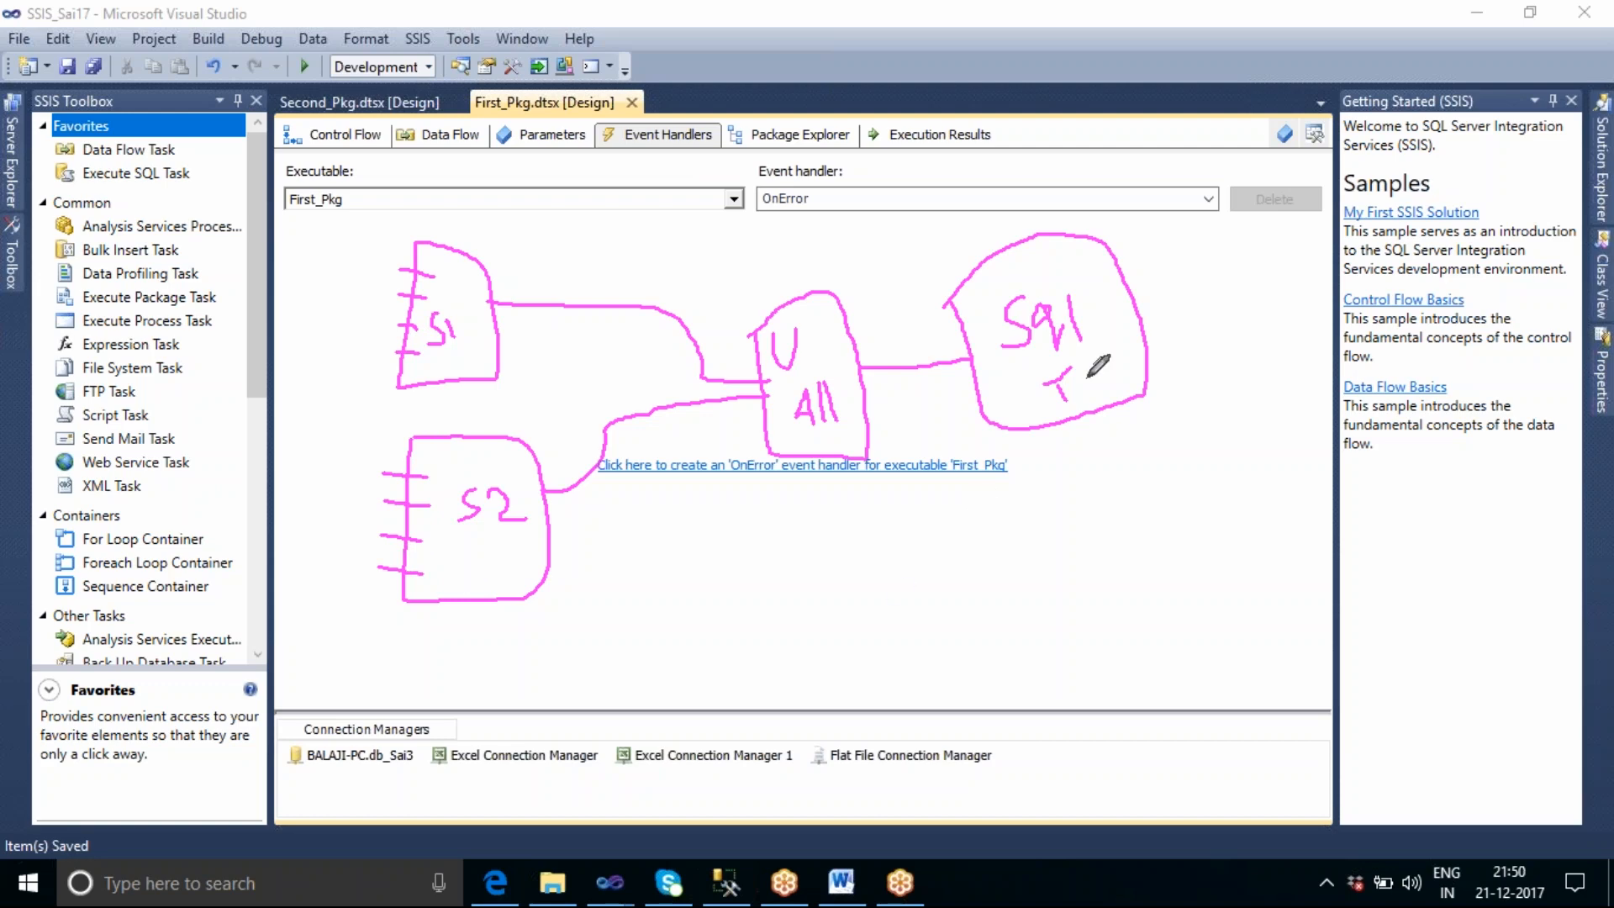
mouse_move(1105, 270)
left_mouse_down()
mouse_move(1144, 252)
mouse_move(1176, 291)
mouse_move(1158, 332)
mouse_move(1174, 368)
left_mouse_up()
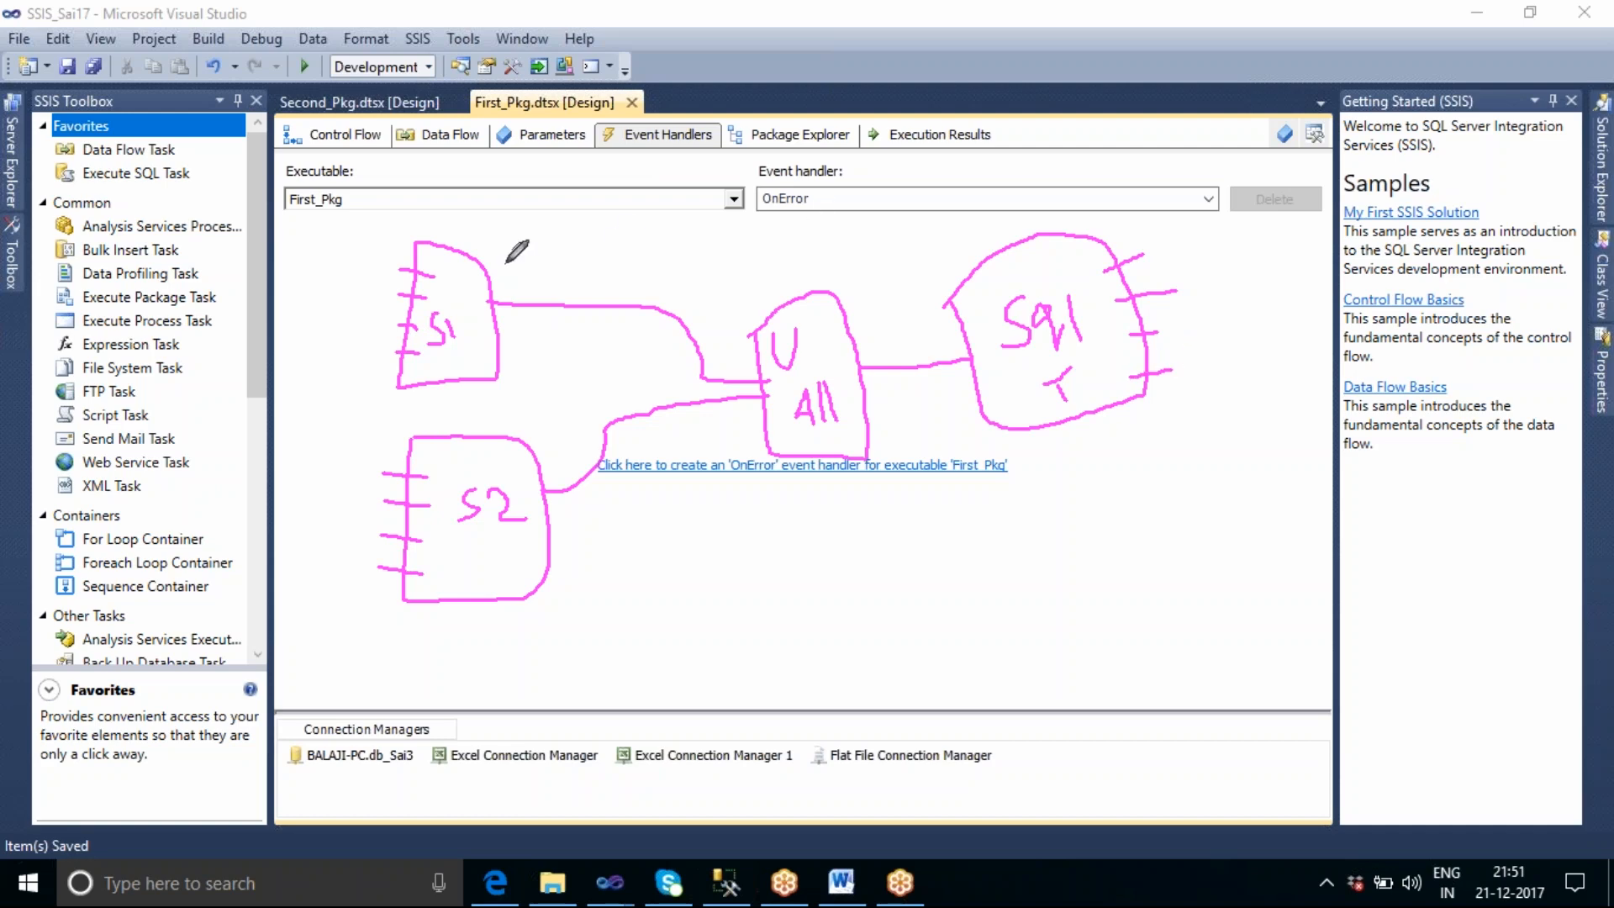
left_click_drag(424, 278, 434, 263)
left_click_drag(822, 490, 900, 547)
left_click_drag(868, 484, 834, 567)
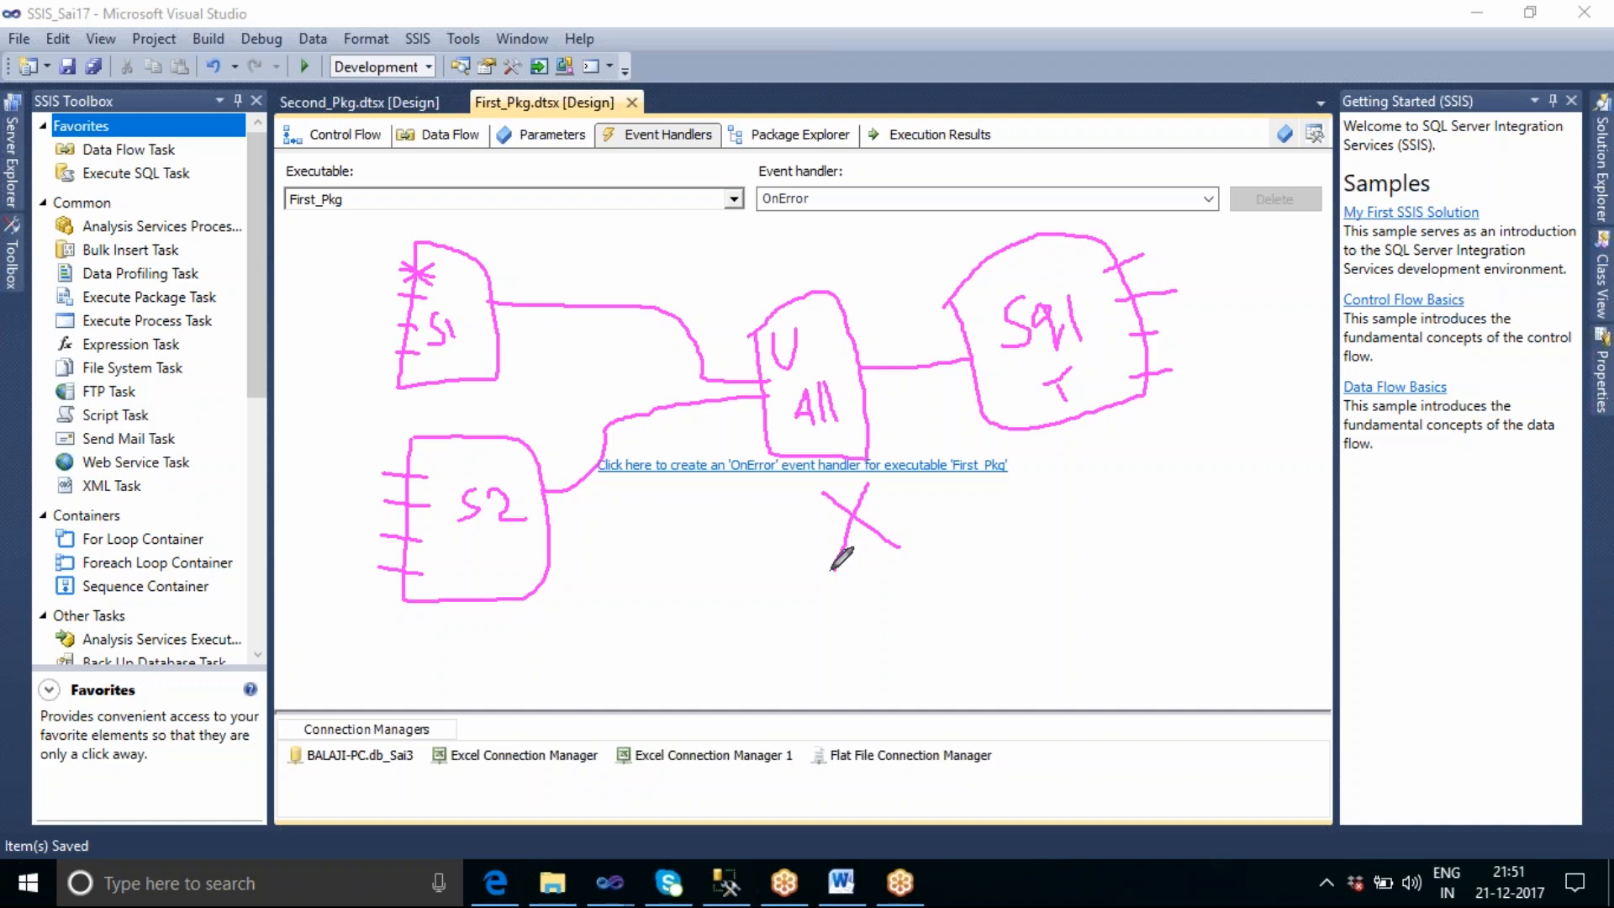
left_click_drag(831, 569, 833, 569)
mouse_move(643, 236)
left_mouse_down()
mouse_move(664, 252)
mouse_move(647, 268)
mouse_move(683, 271)
mouse_move(703, 259)
mouse_move(682, 250)
mouse_move(726, 222)
mouse_move(736, 253)
left_mouse_up()
left_click(672, 244)
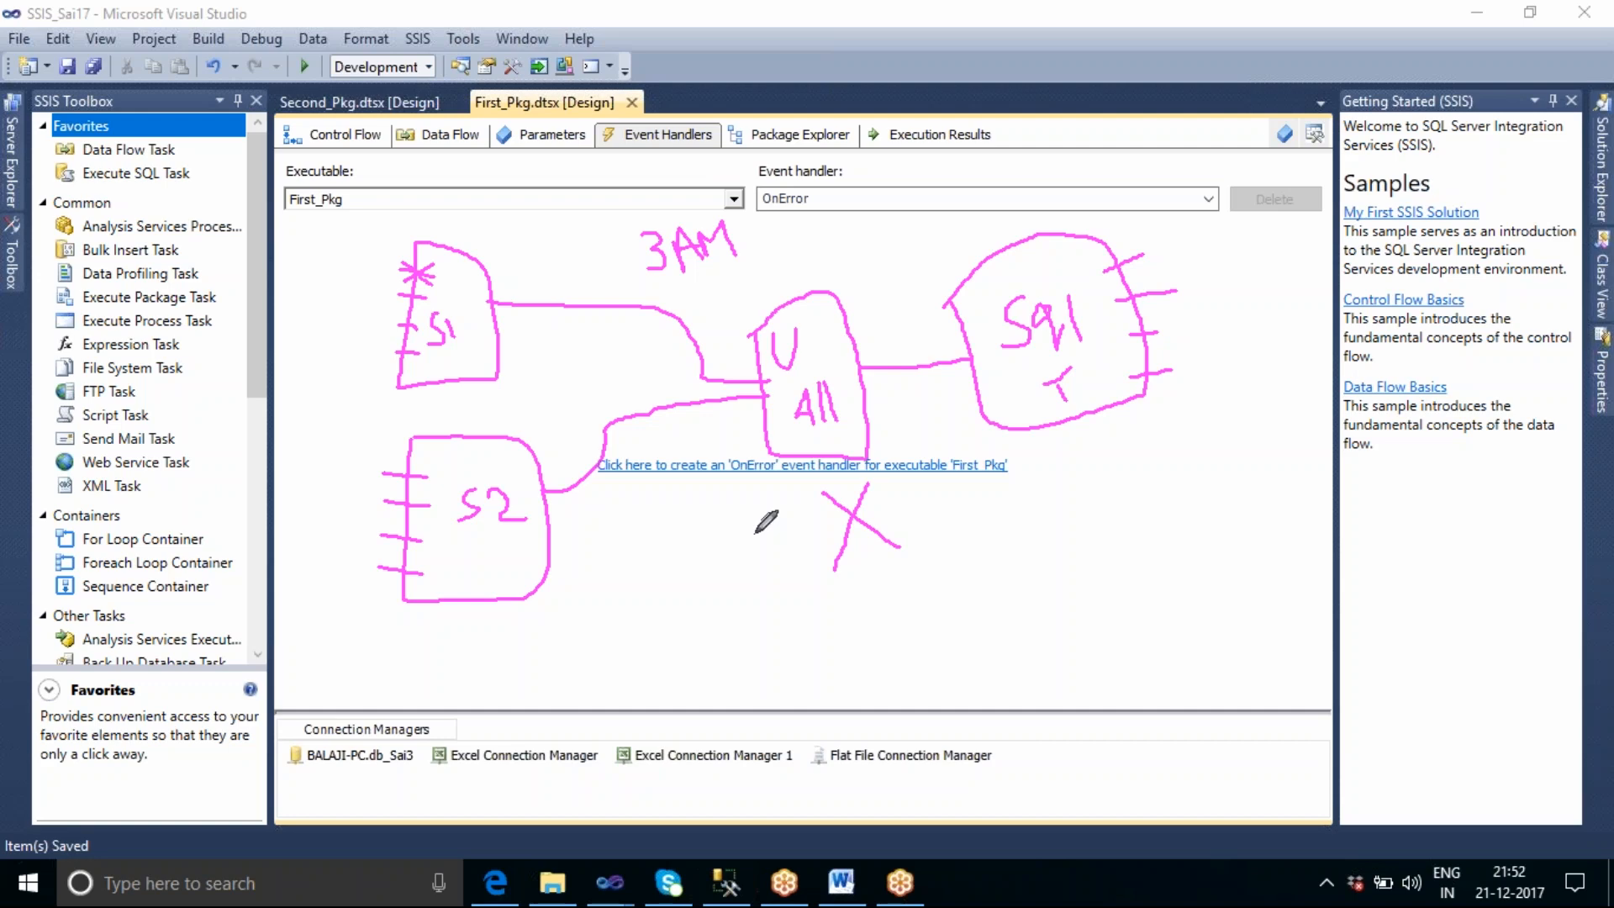
mouse_move(688, 162)
left_mouse_down()
mouse_move(713, 163)
mouse_move(739, 133)
mouse_move(676, 102)
mouse_move(595, 111)
mouse_move(593, 150)
mouse_move(681, 165)
left_mouse_up()
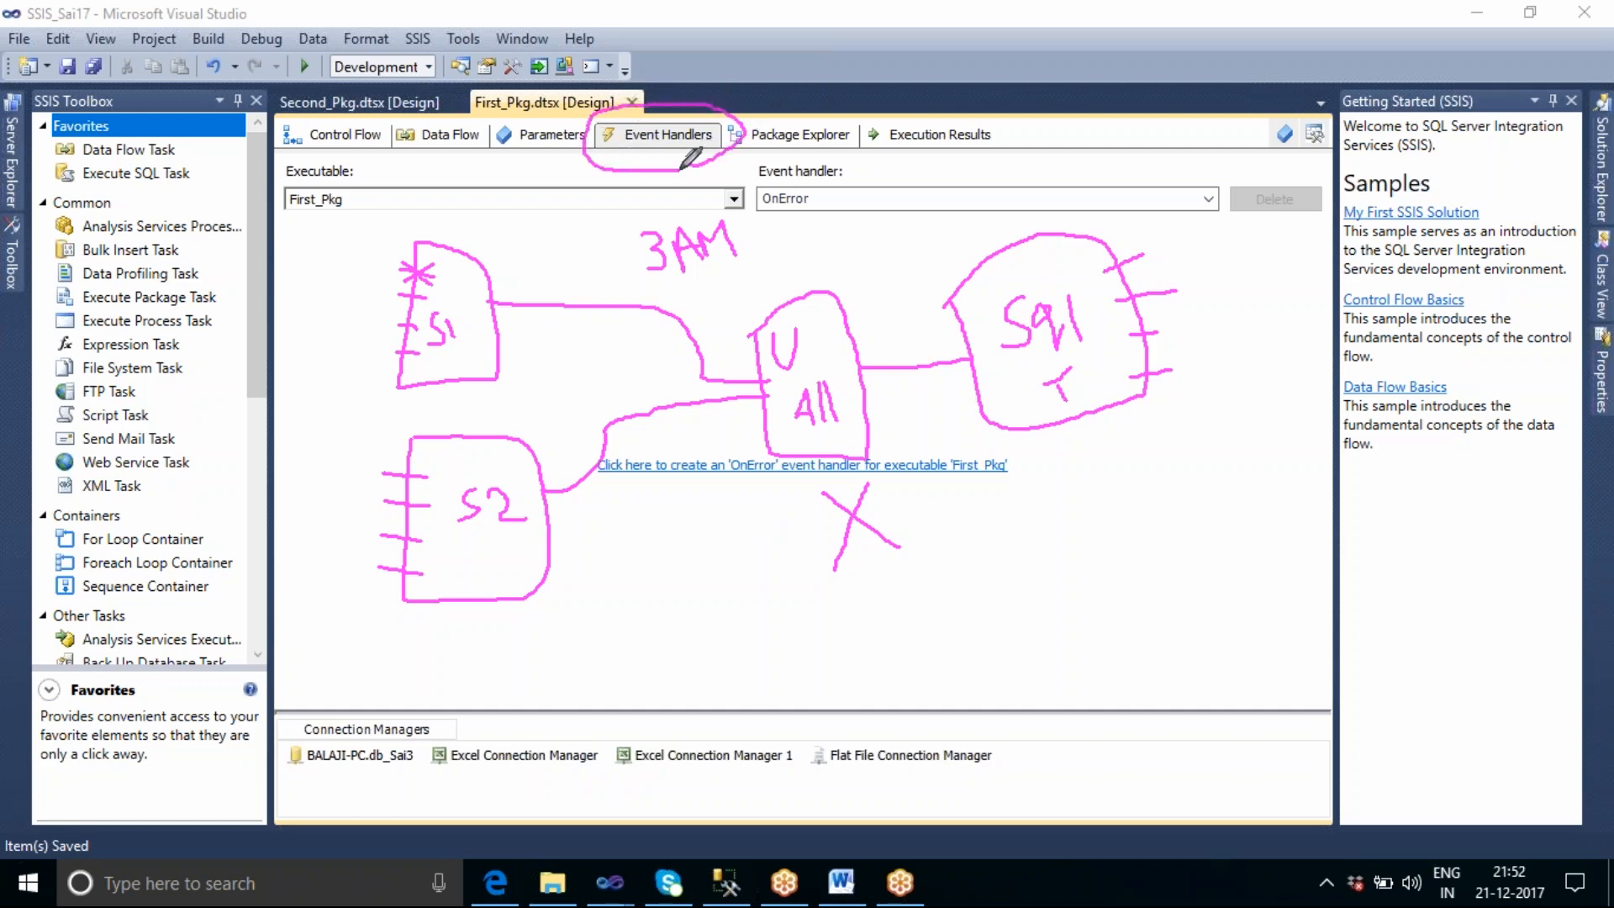
left_click(1318, 80)
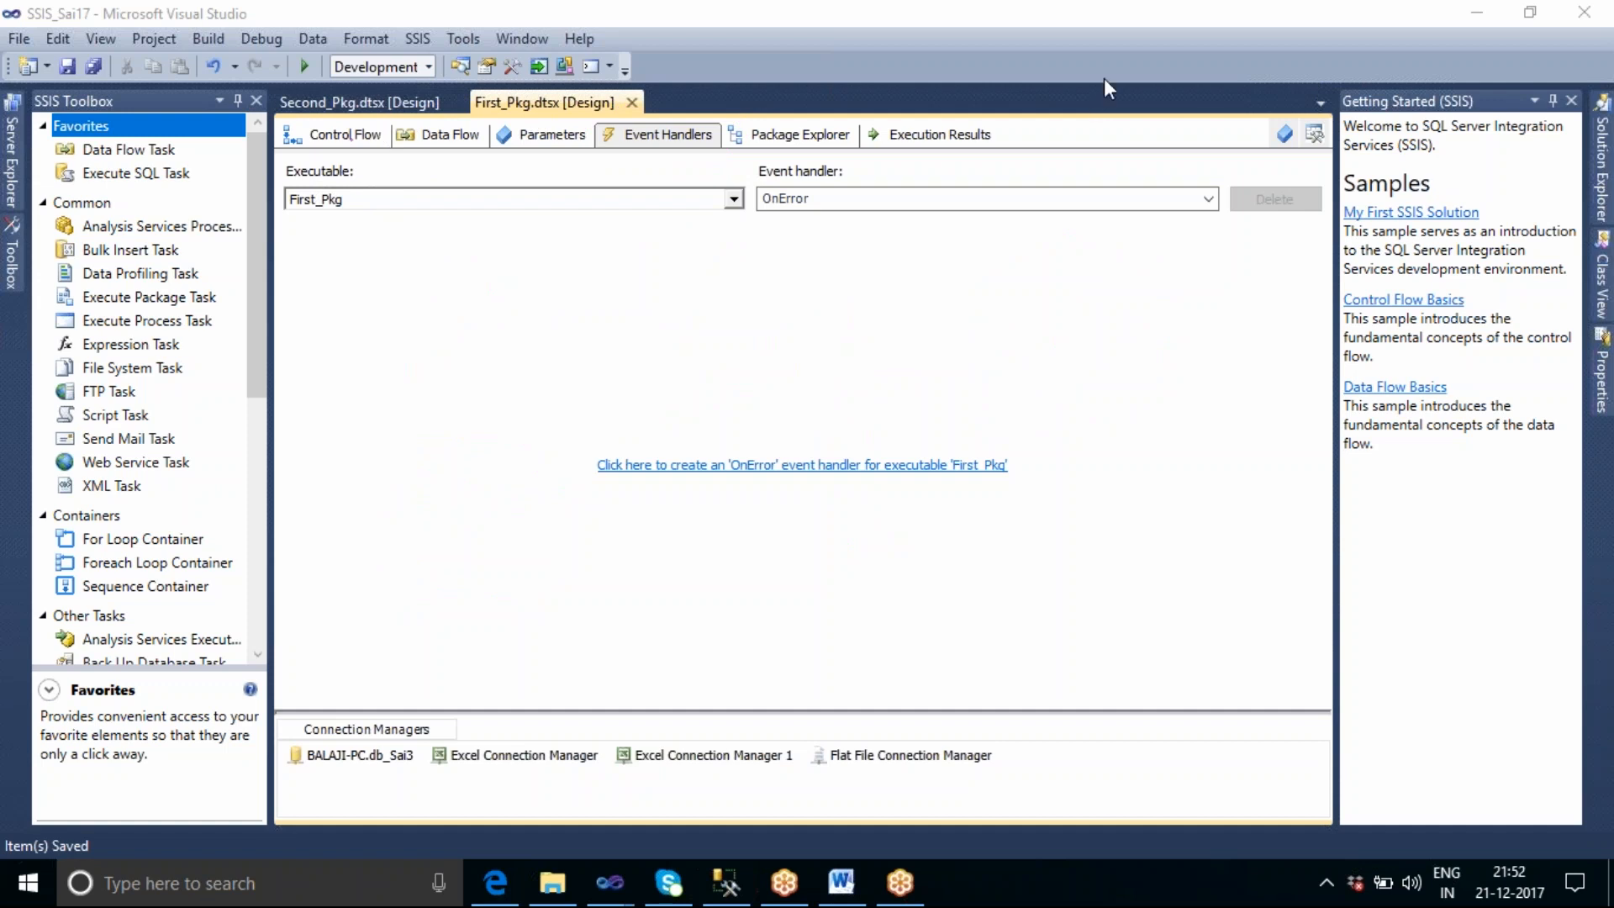
Create an OnError event handler for the First_Pkg executable and add a Send Mail Task to it.
left_click(1208, 199)
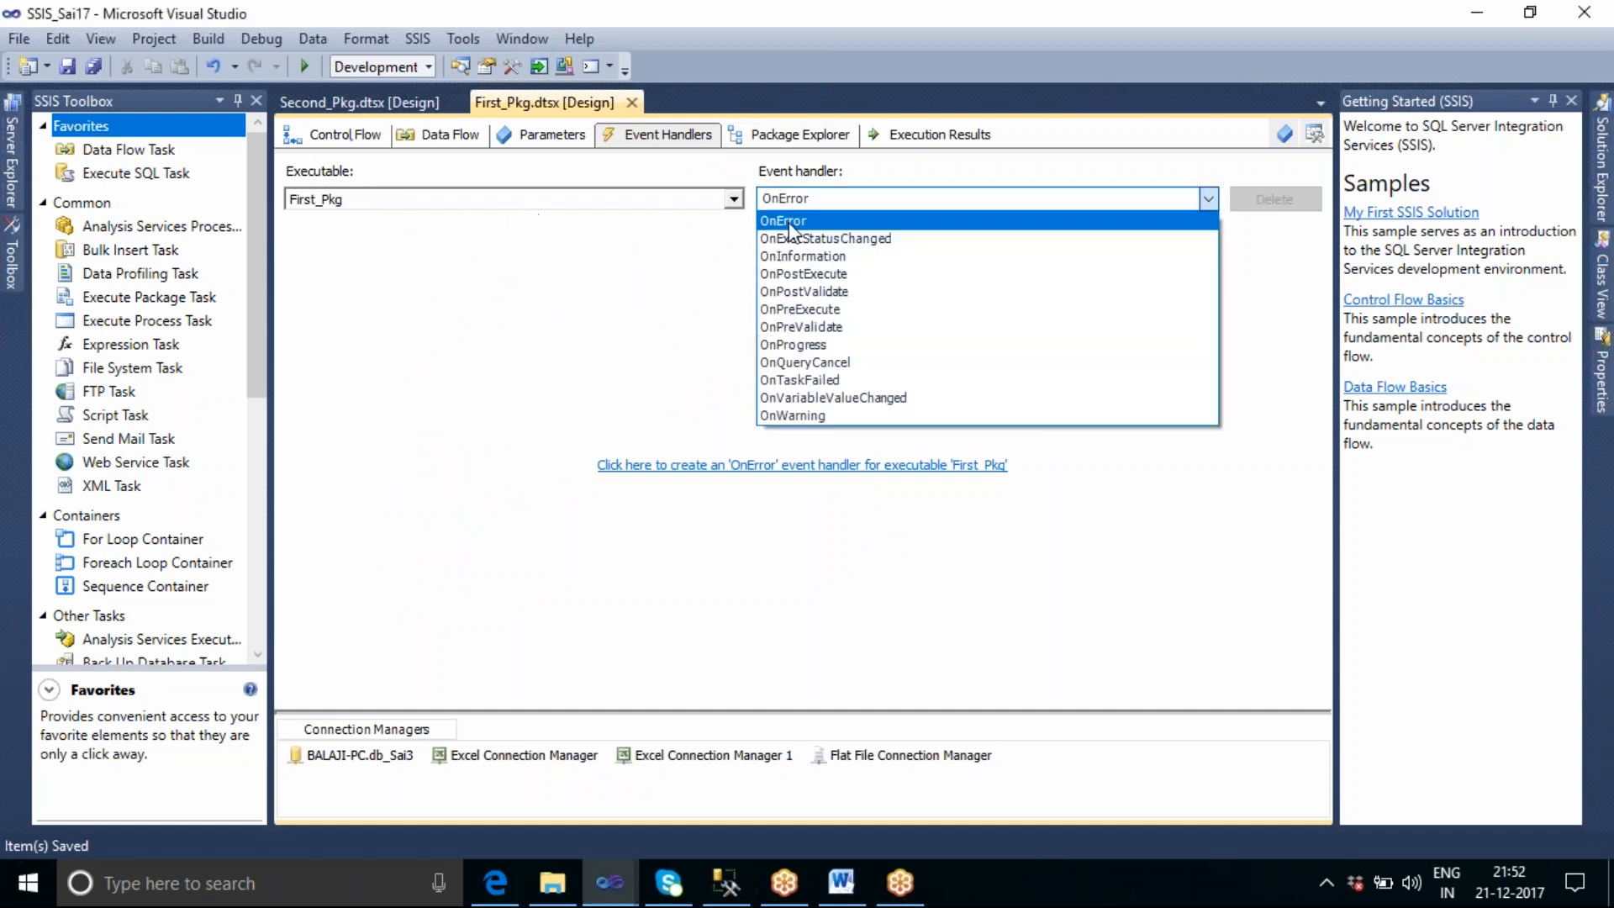
left_click(788, 222)
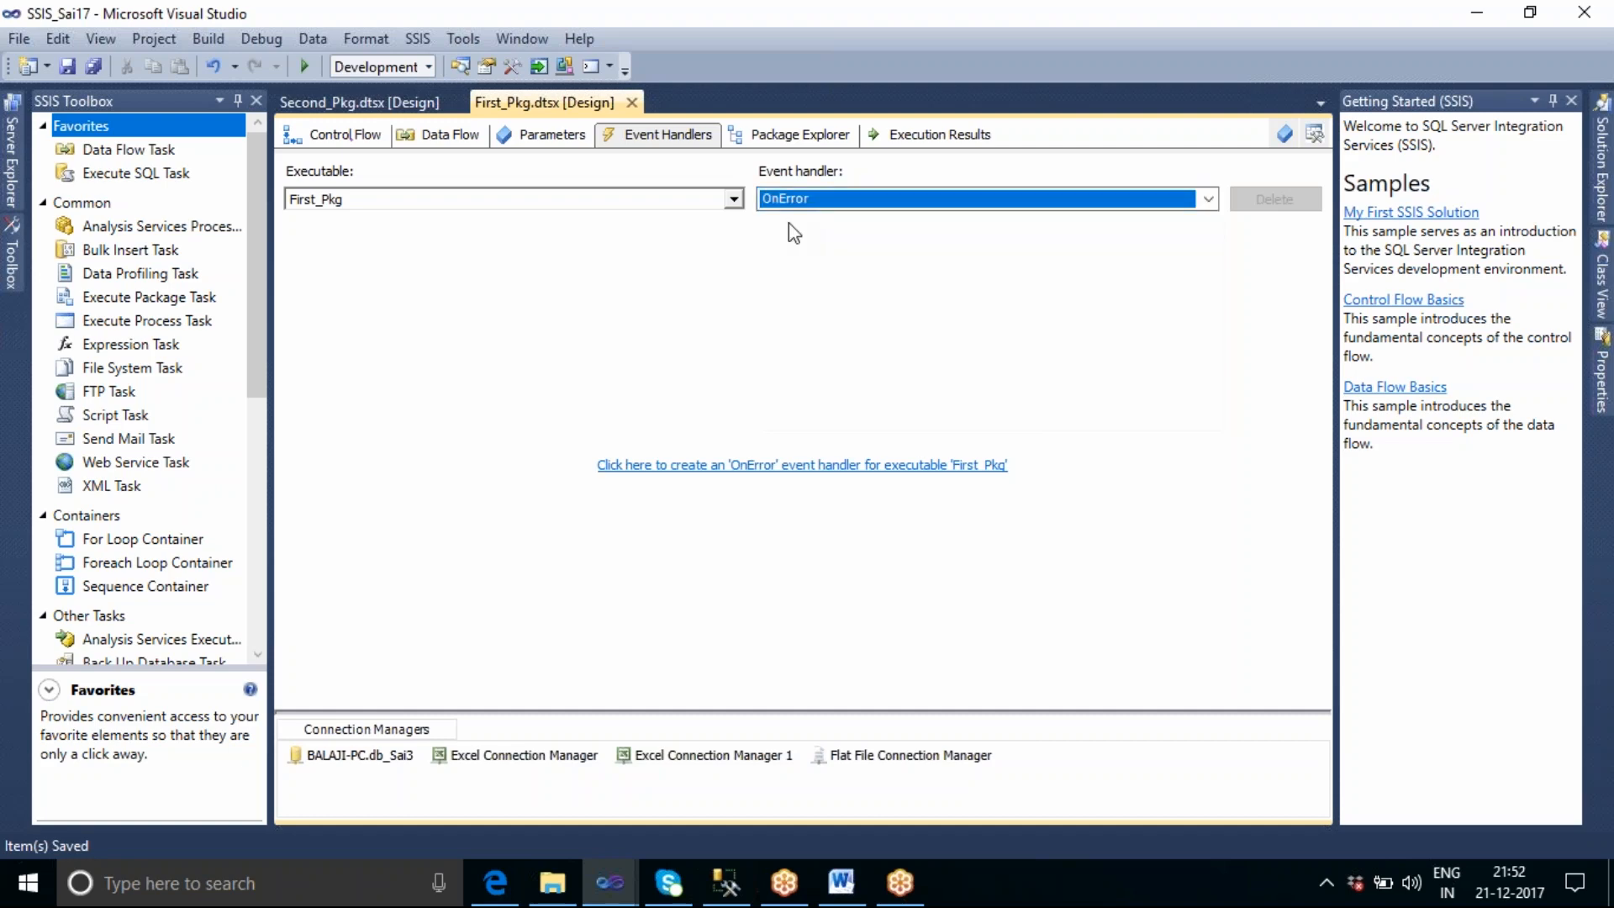
left_click(762, 476)
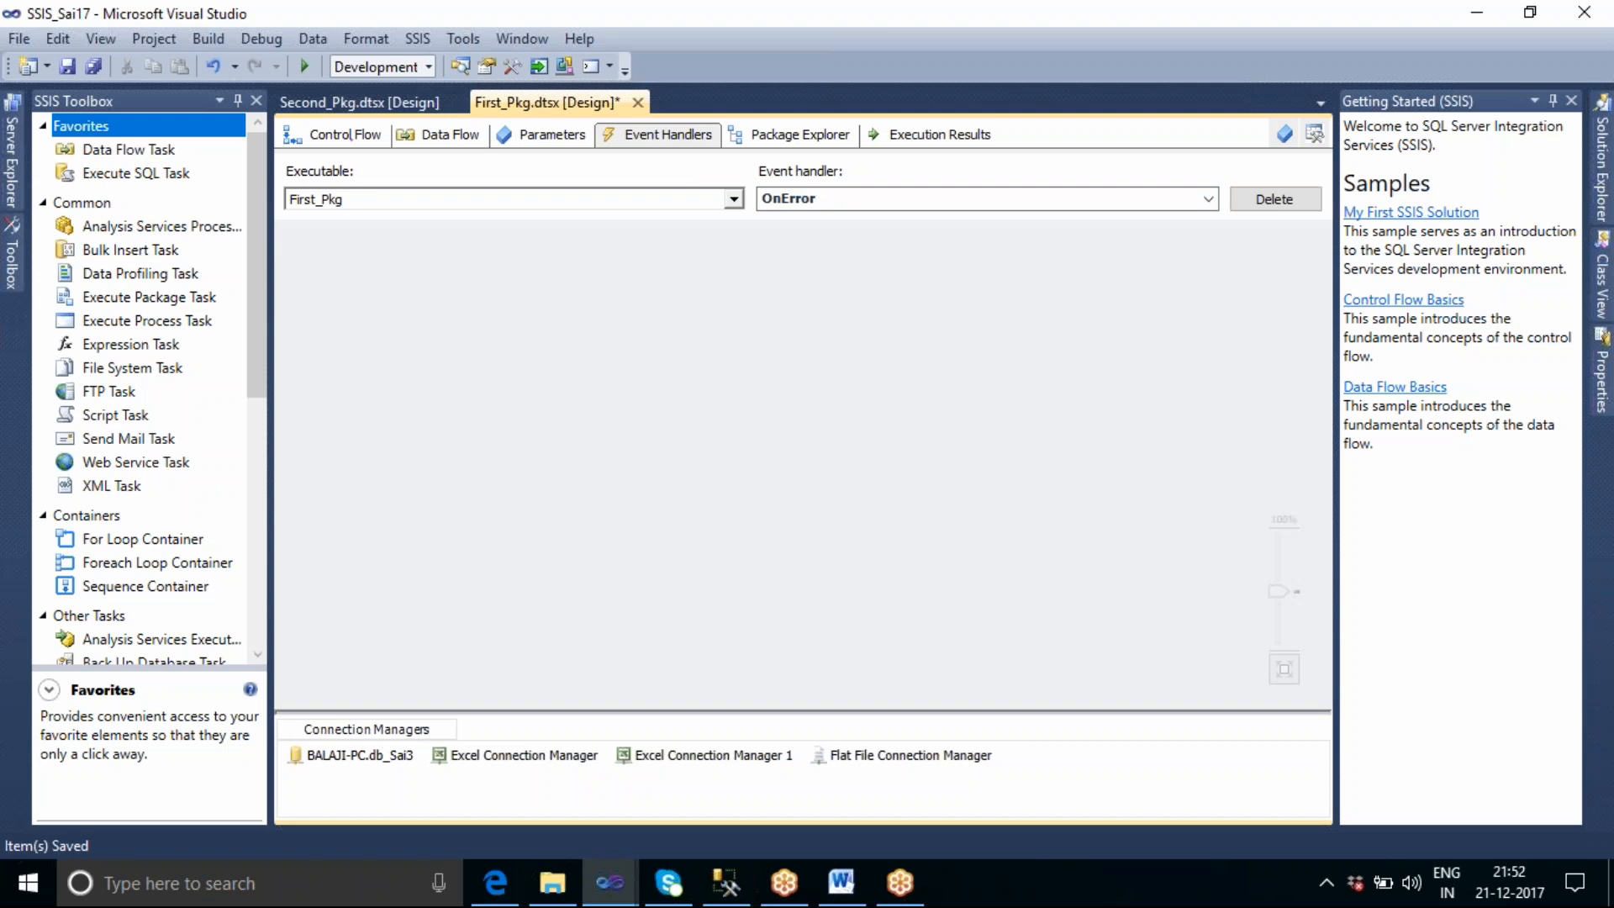
left_click_drag(143, 439, 614, 354)
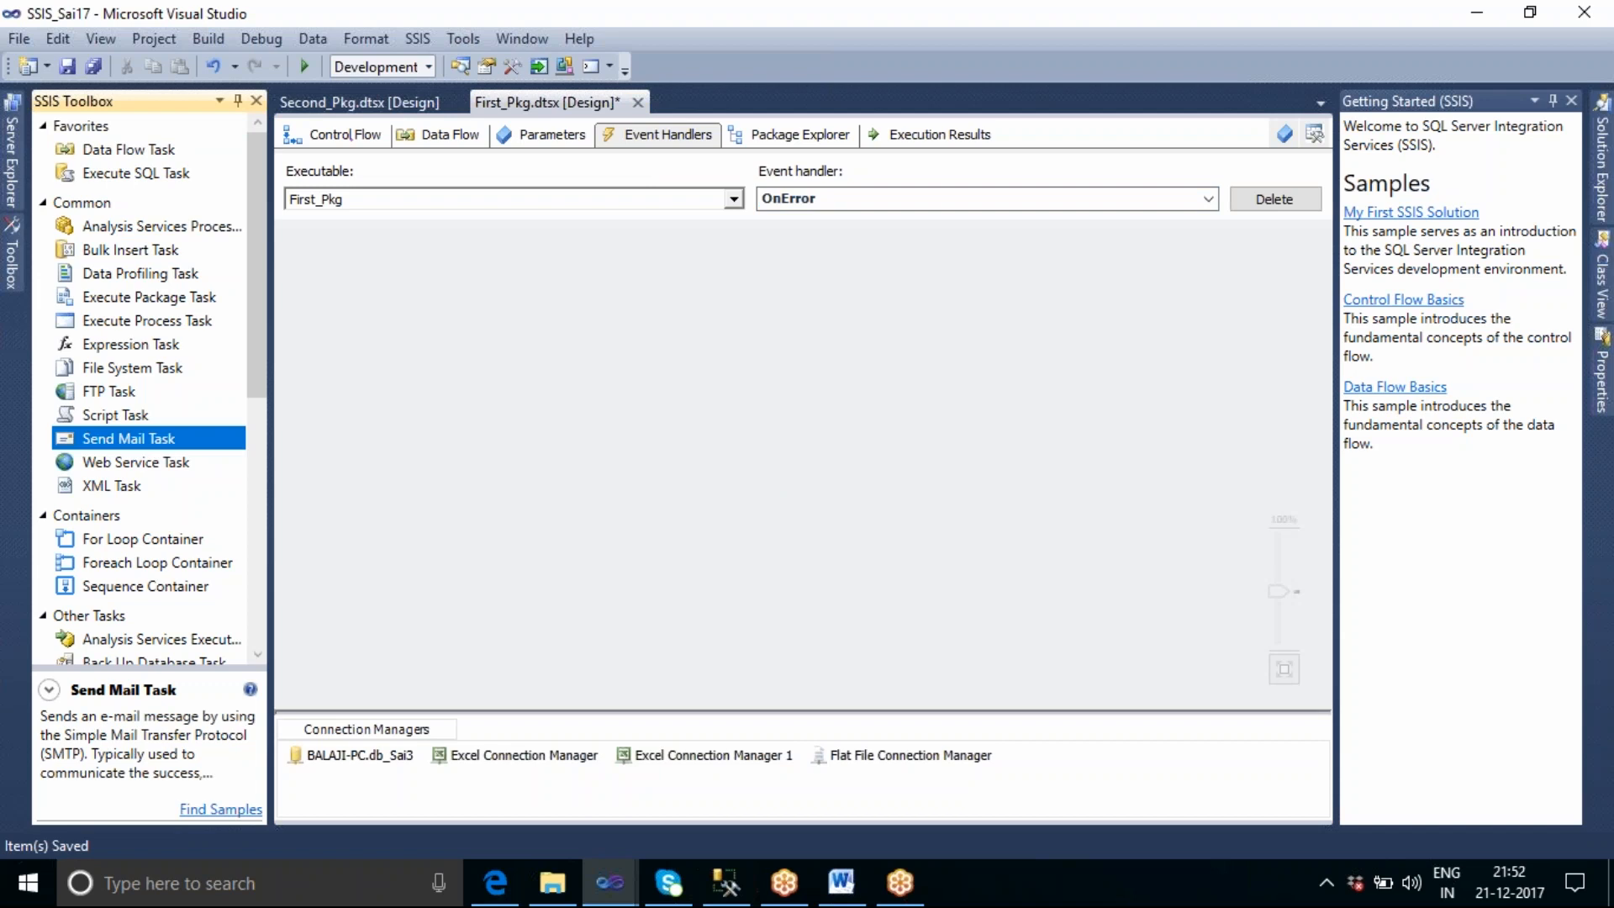
left_click_drag(614, 353, 615, 354)
left_click(802, 513)
mouse_move(778, 386)
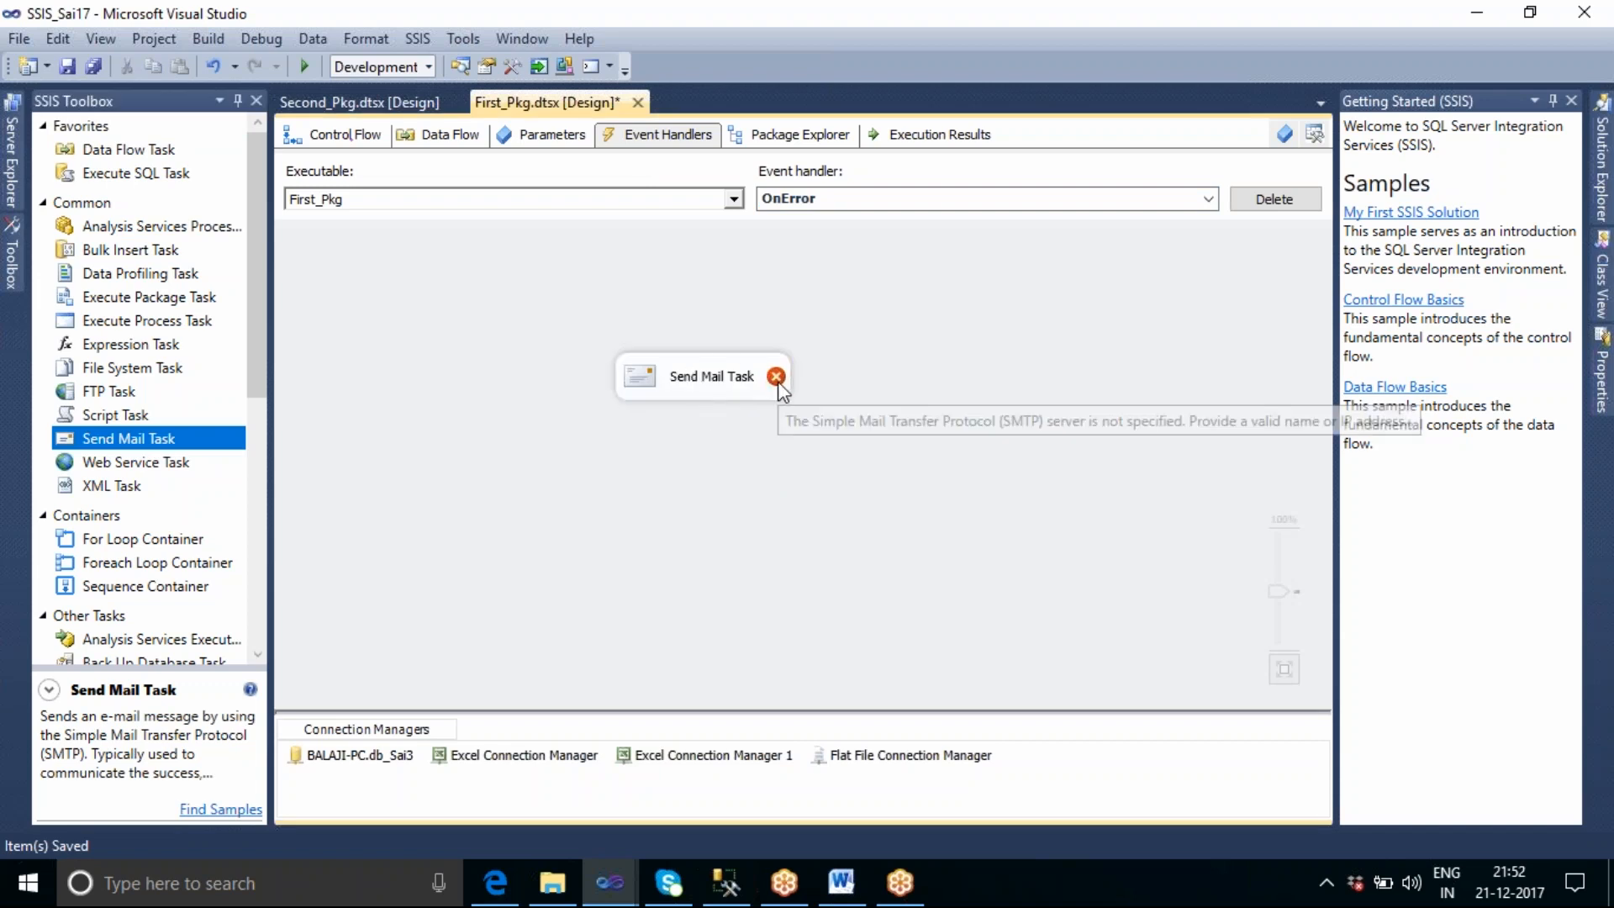
Review First_Pkg's control flow, examine the OnError Send Mail Task's mail settings from SmtpConnection to Subject, and close the editor without changes.
left_click(343, 134)
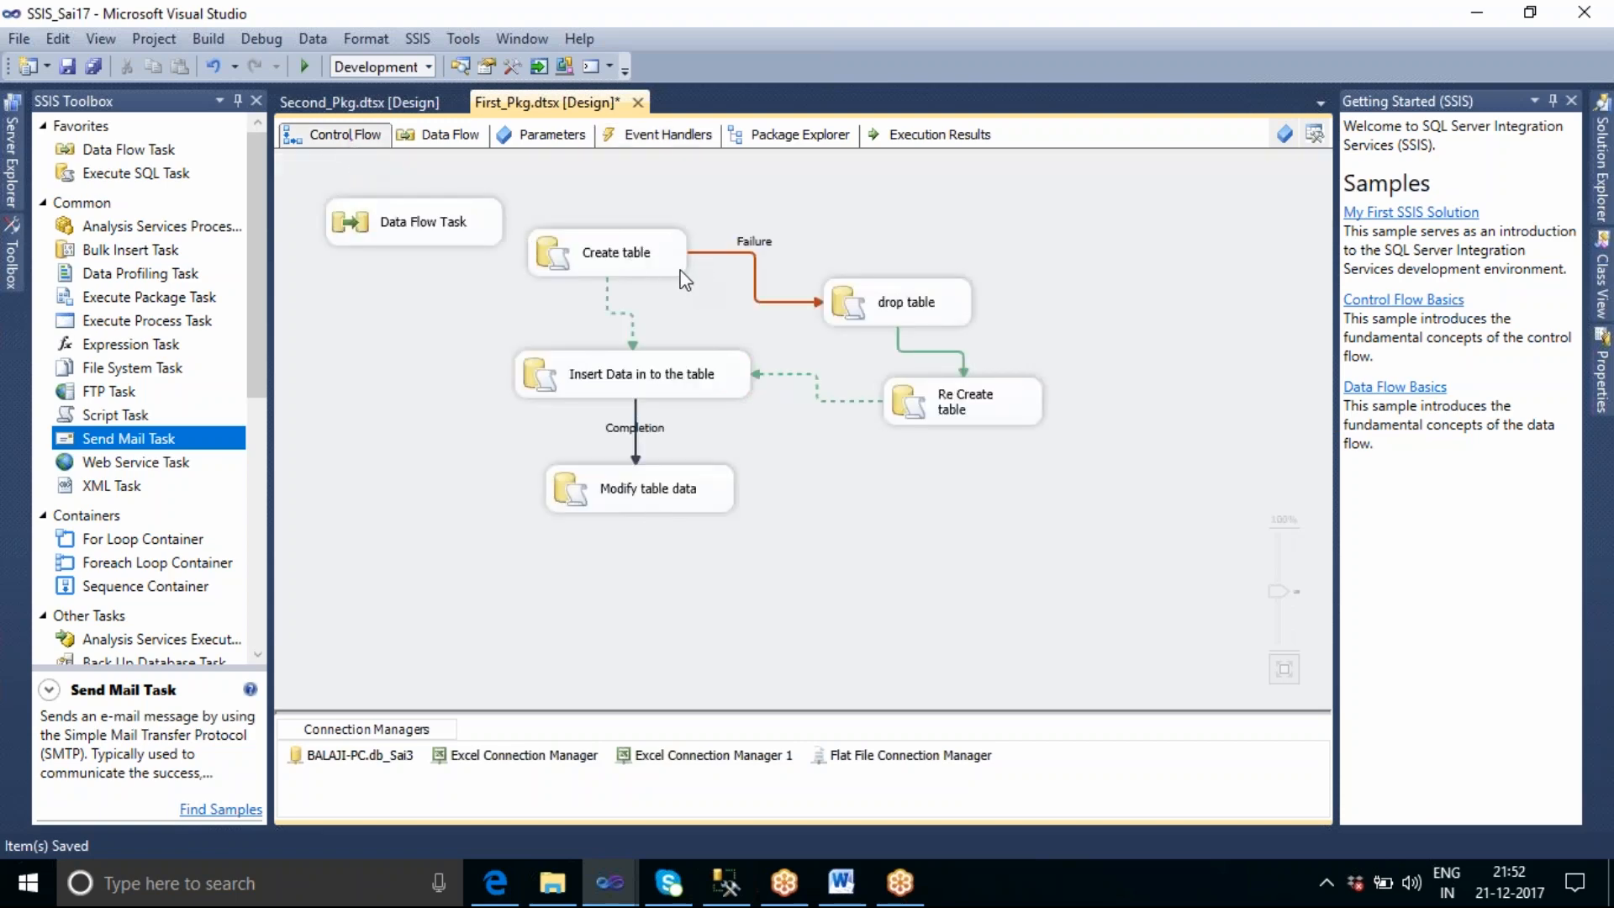
left_click(677, 137)
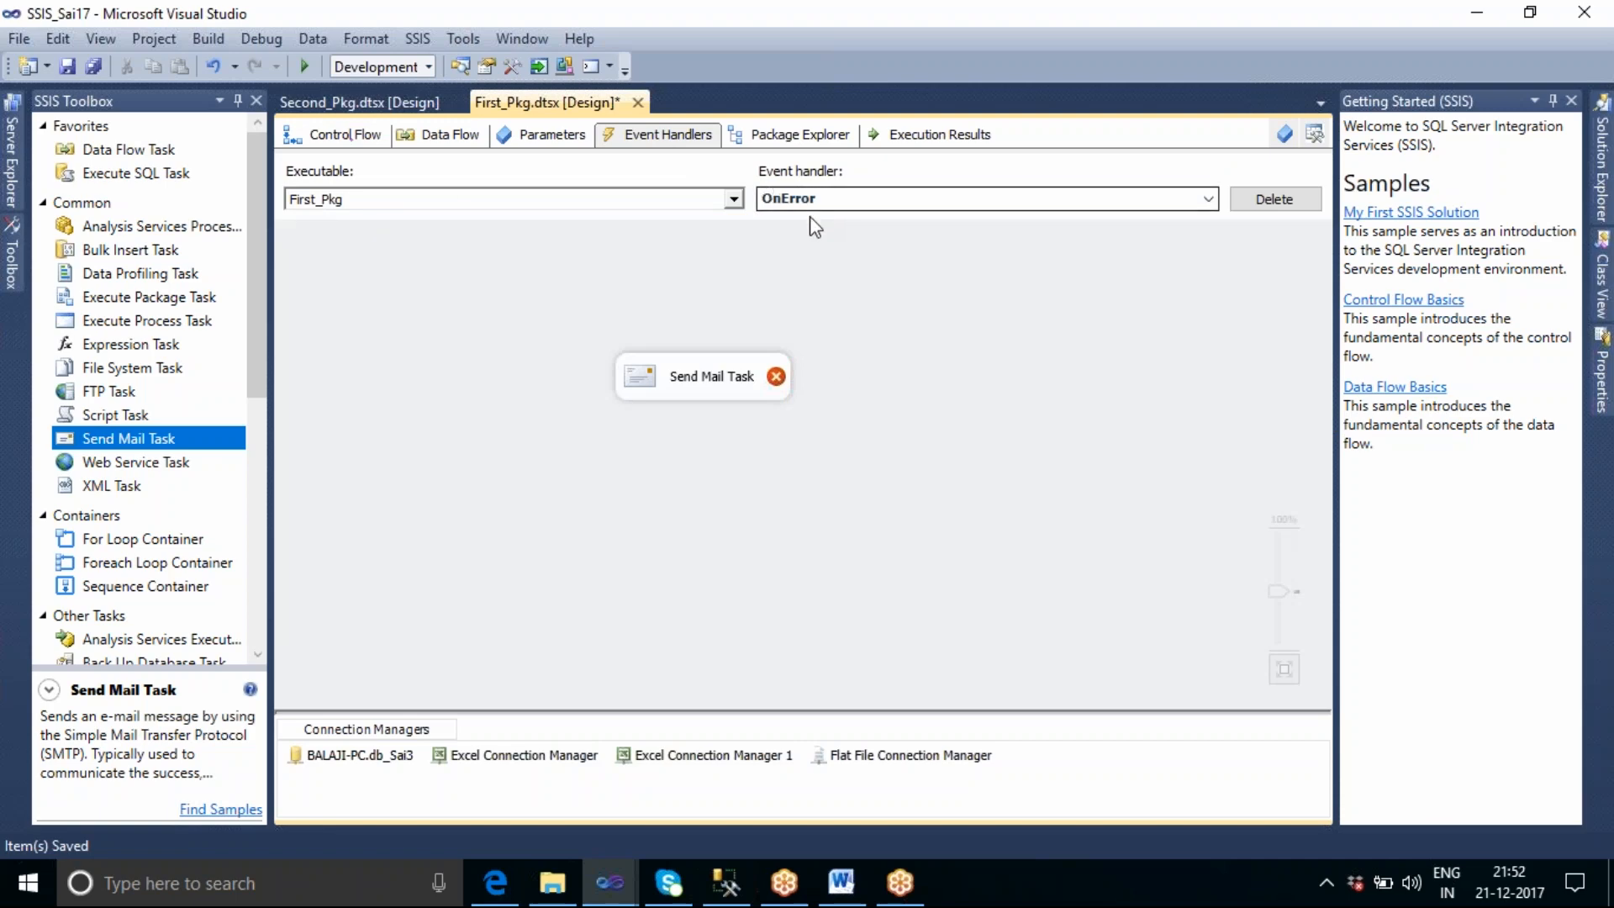
left_click(717, 390)
double_click(716, 390)
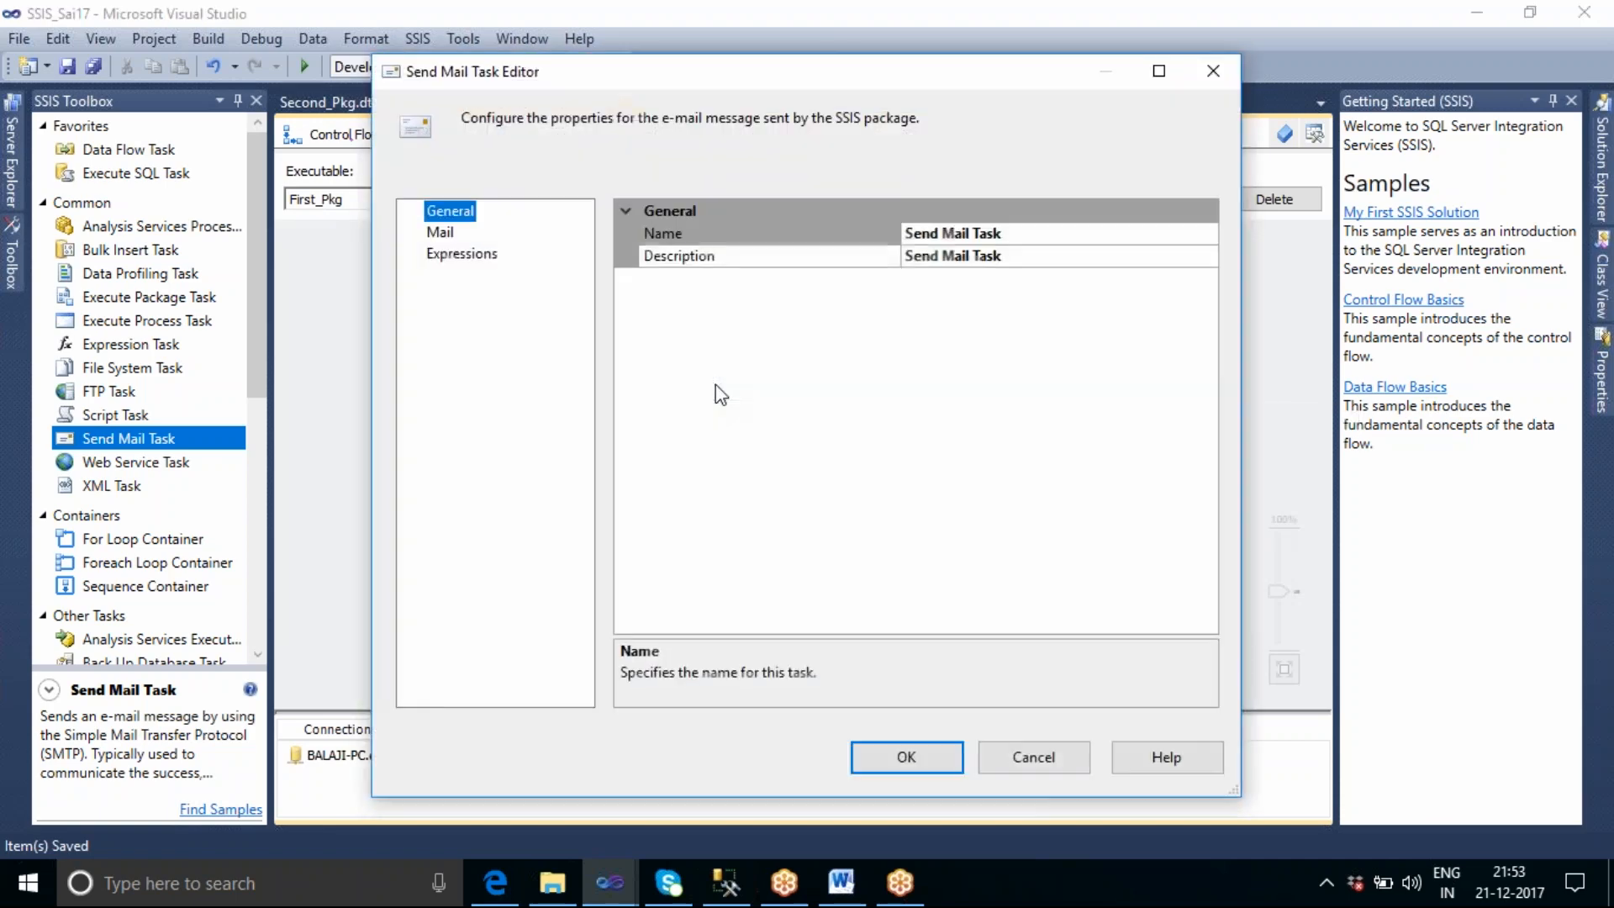
left_click(445, 234)
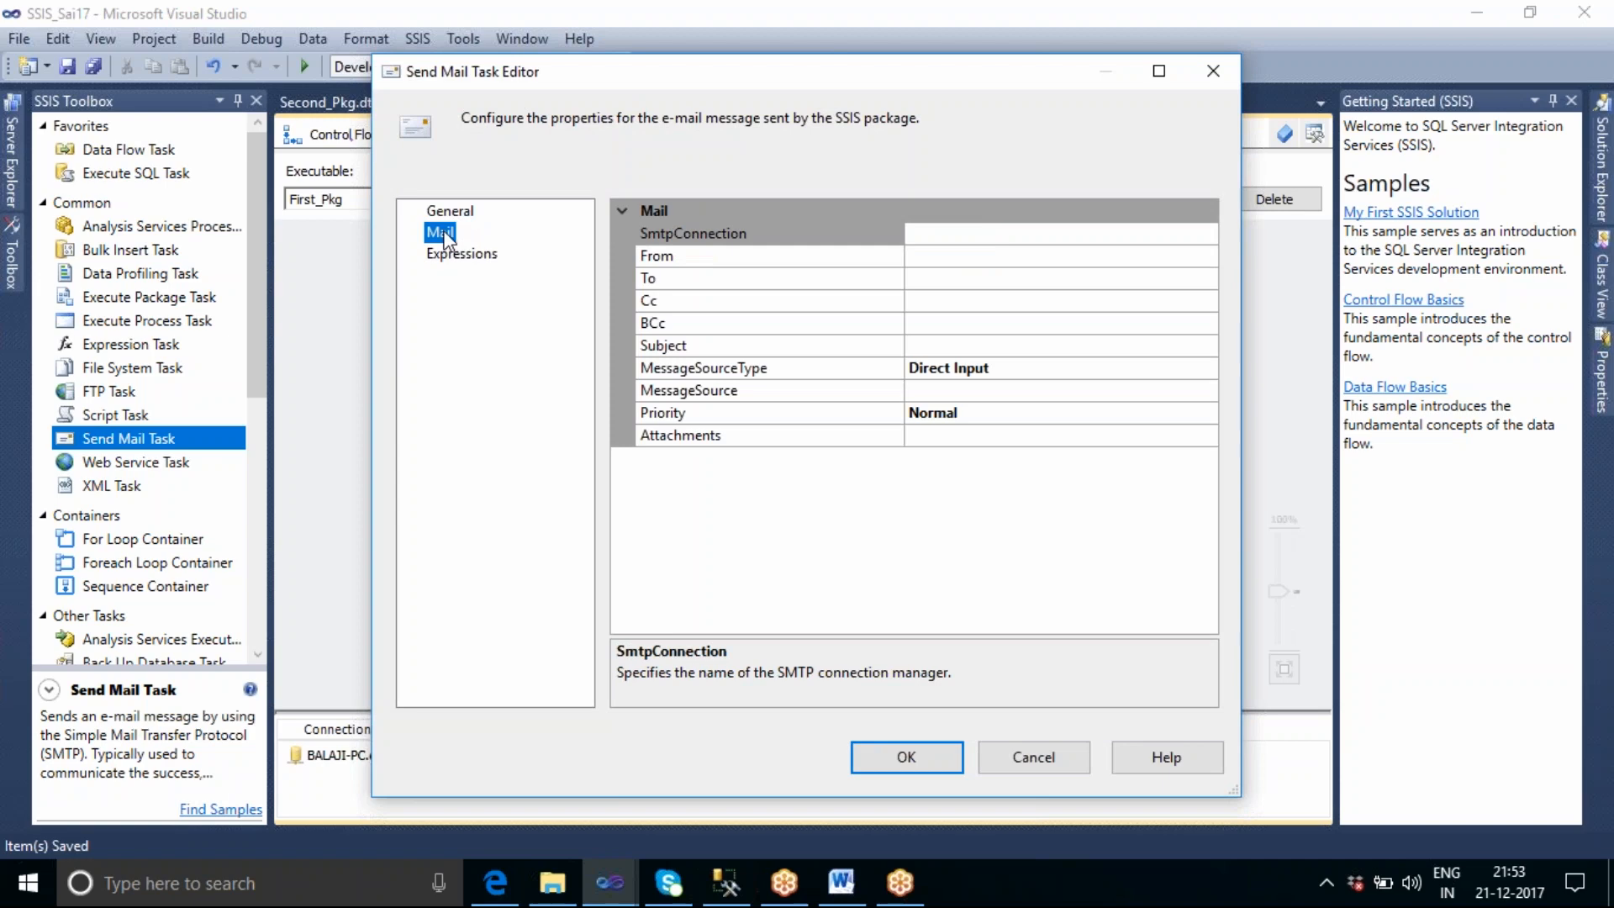
left_click(939, 237)
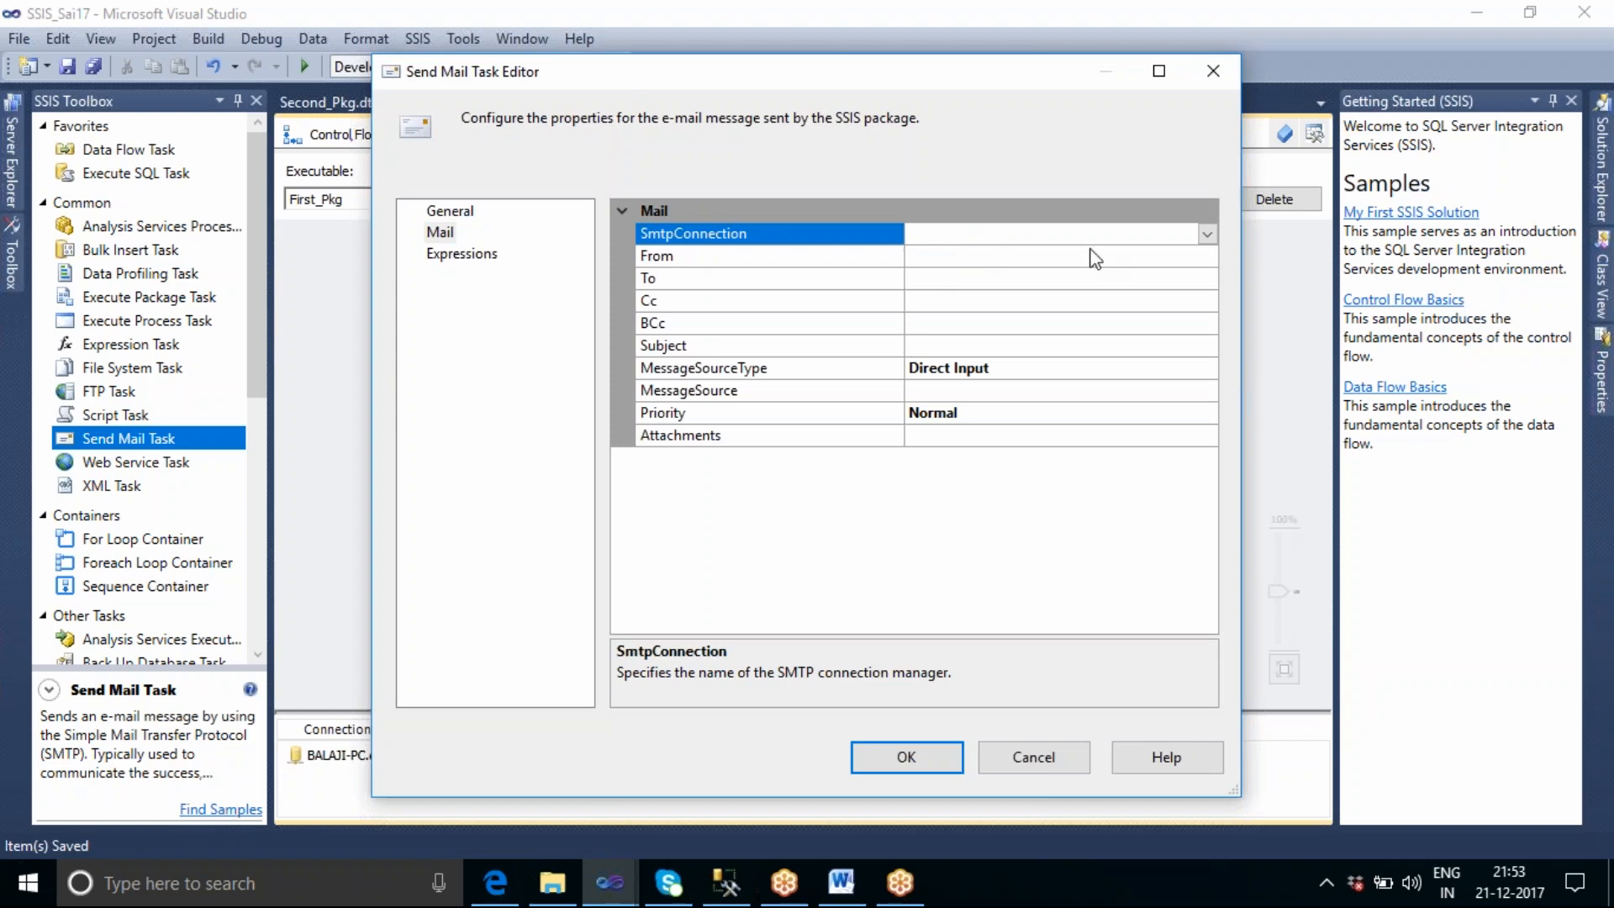
left_click(916, 257)
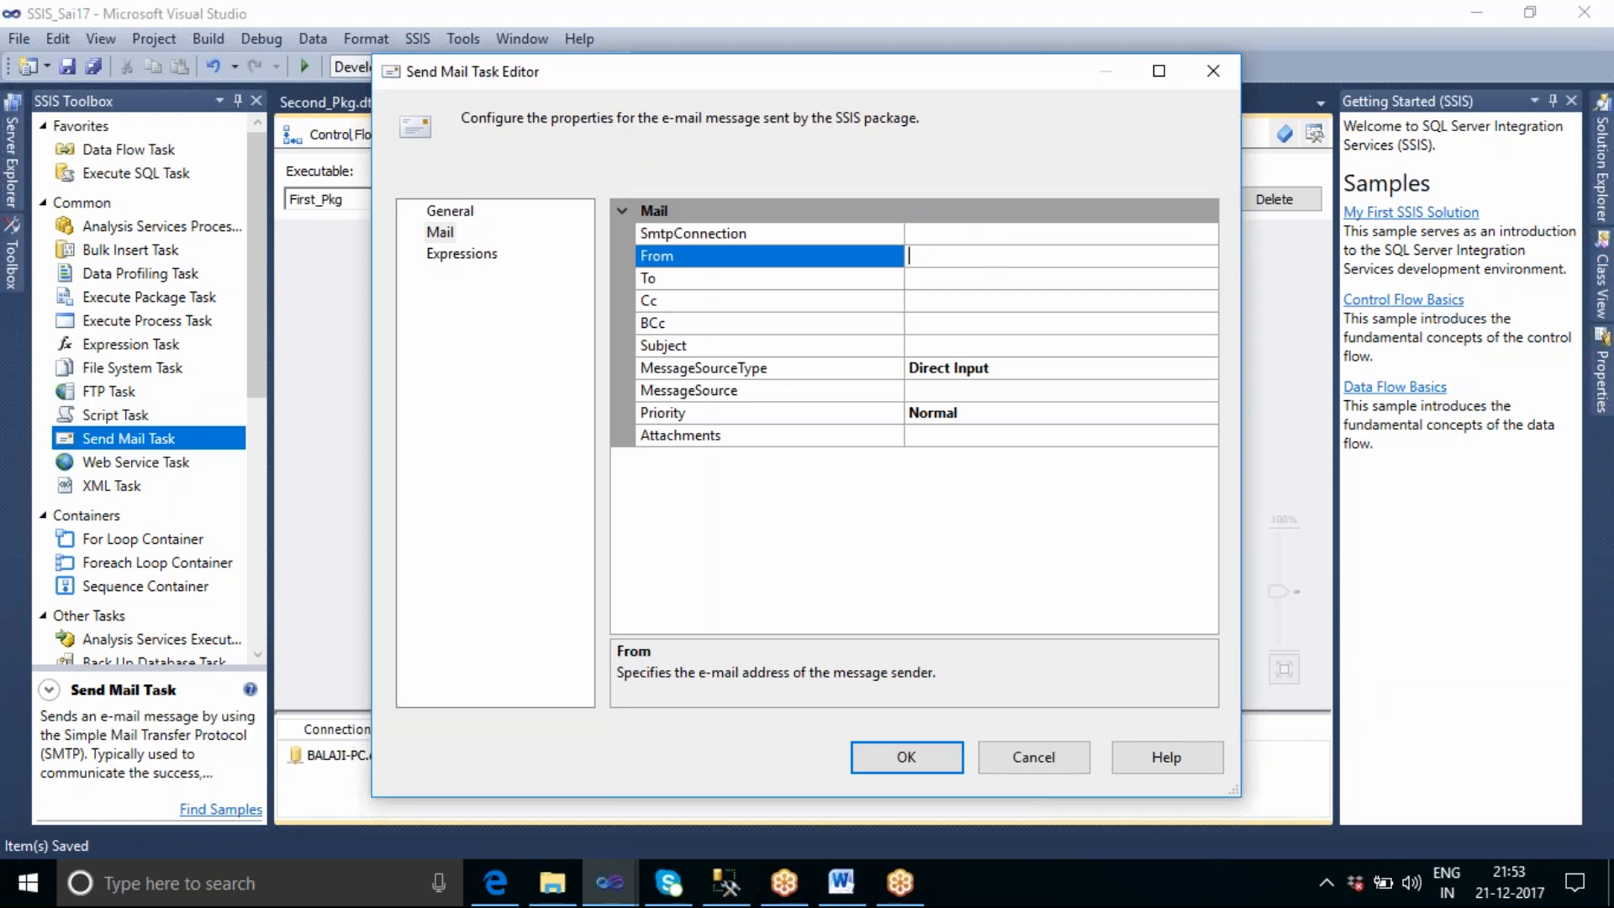
left_click(915, 286)
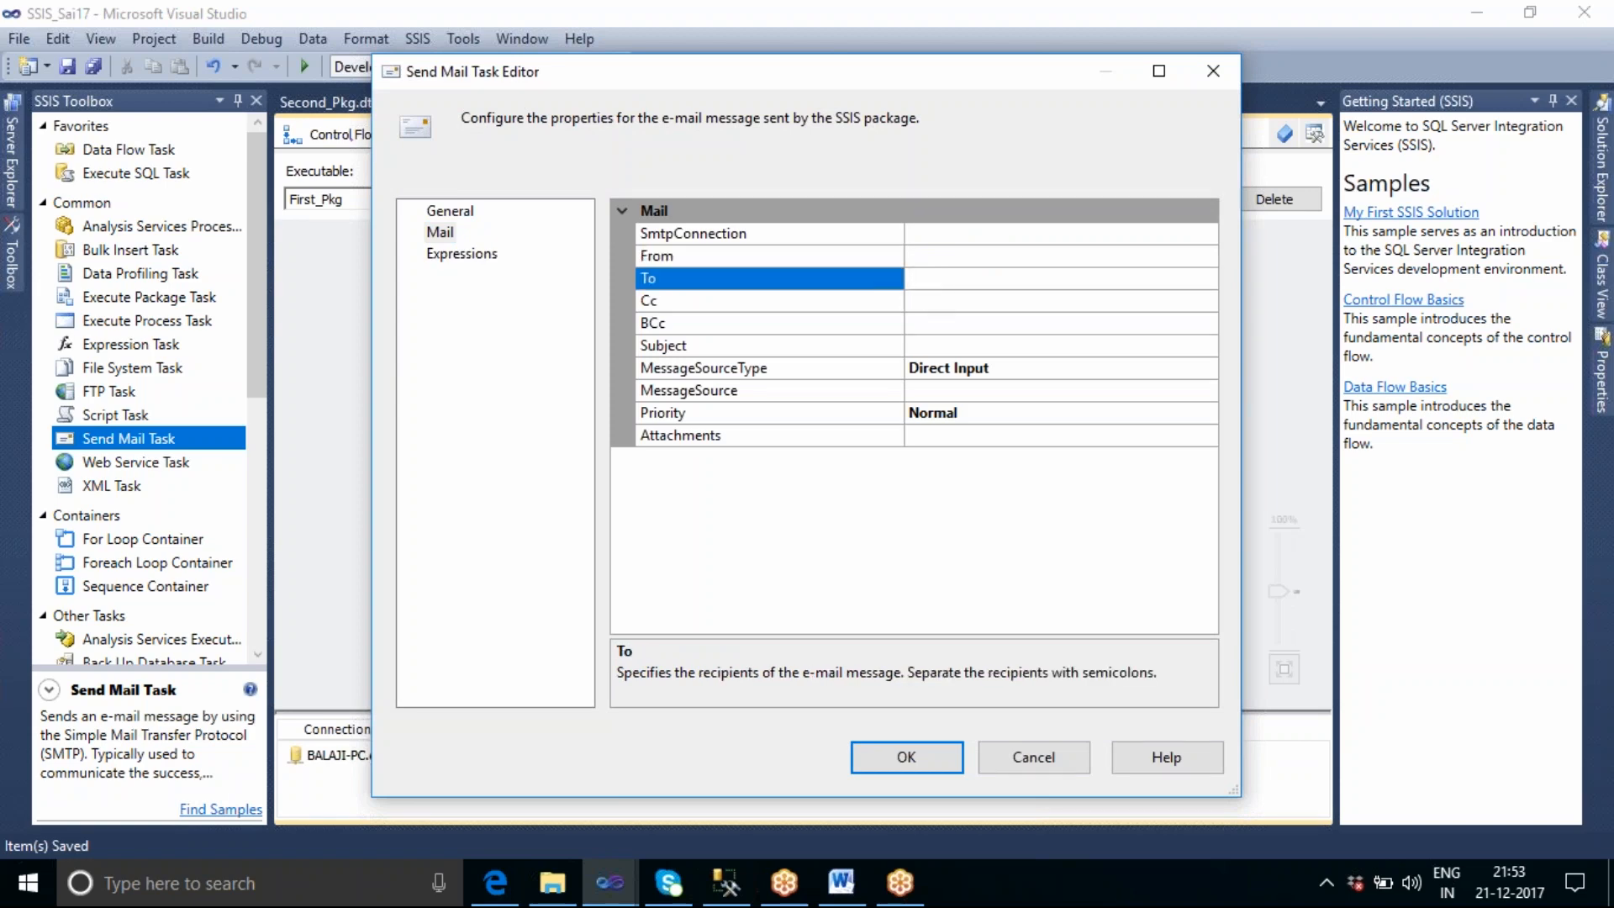
left_click(941, 310)
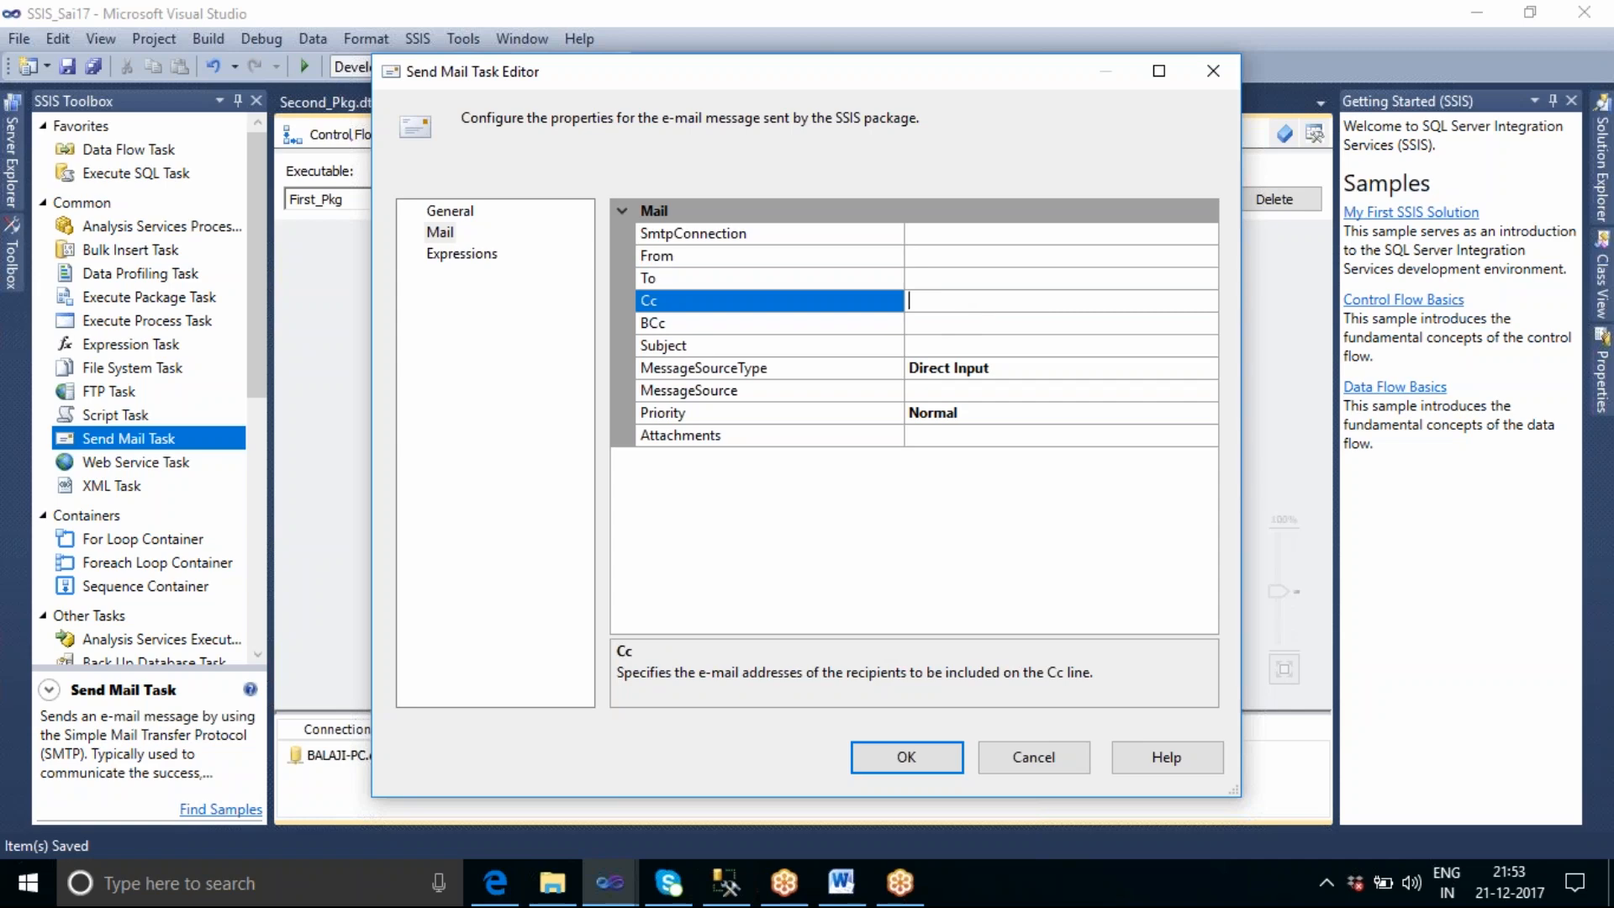
left_click(930, 325)
left_click(940, 347)
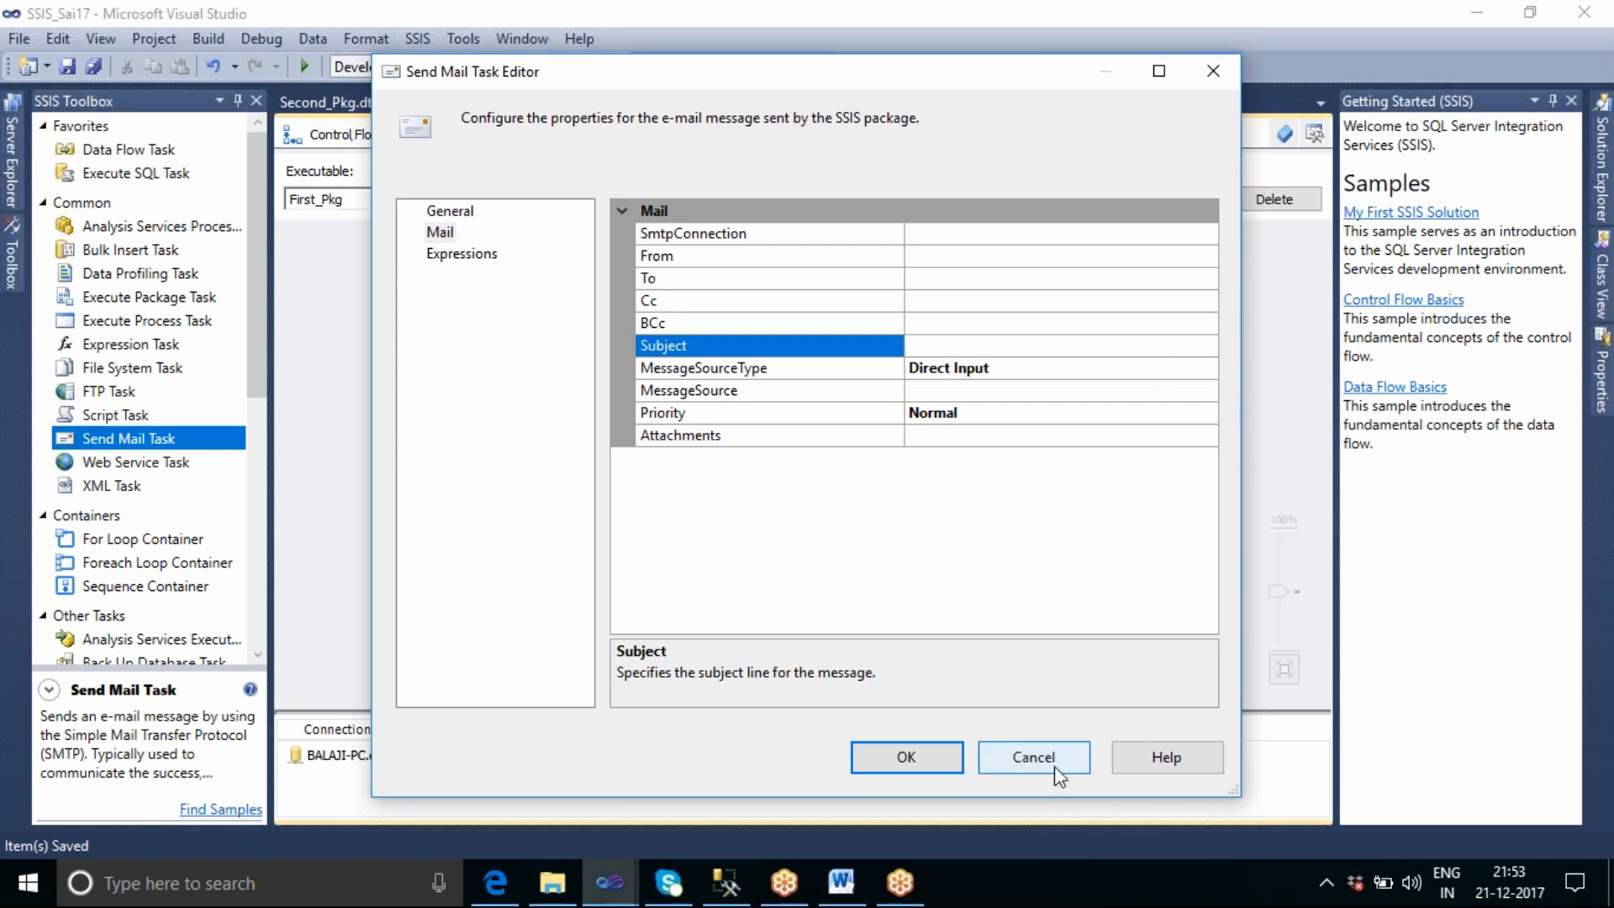
left_click(1033, 757)
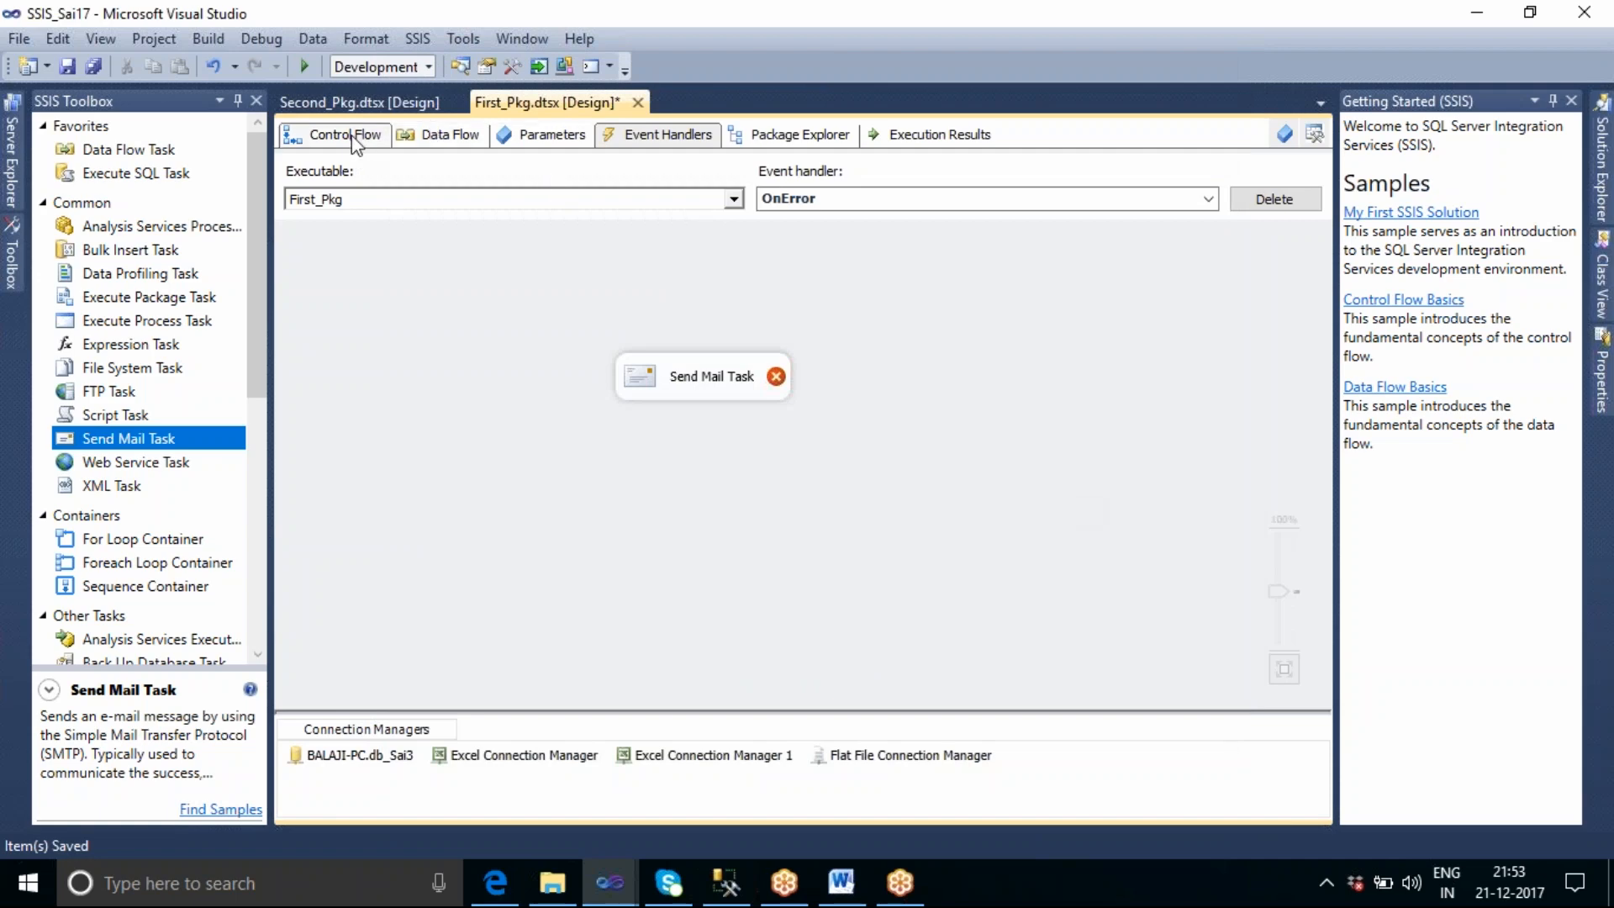
Look at the Logging command available for First_Pkg's control flow without opening it.
left_click(353, 139)
right_click(370, 314)
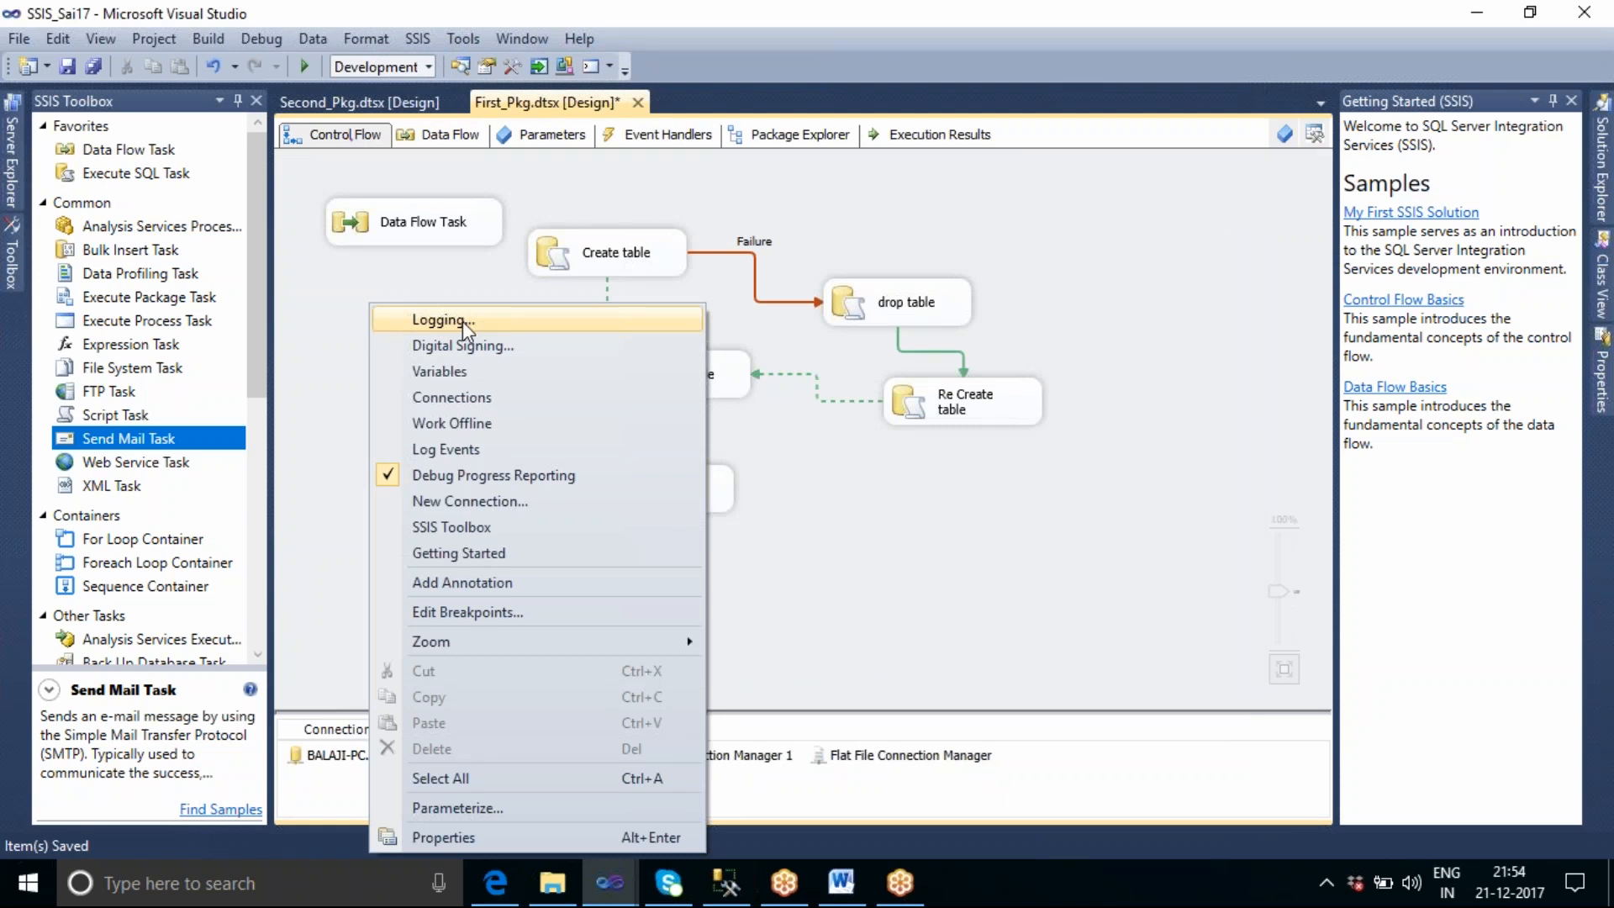
left_click(1047, 209)
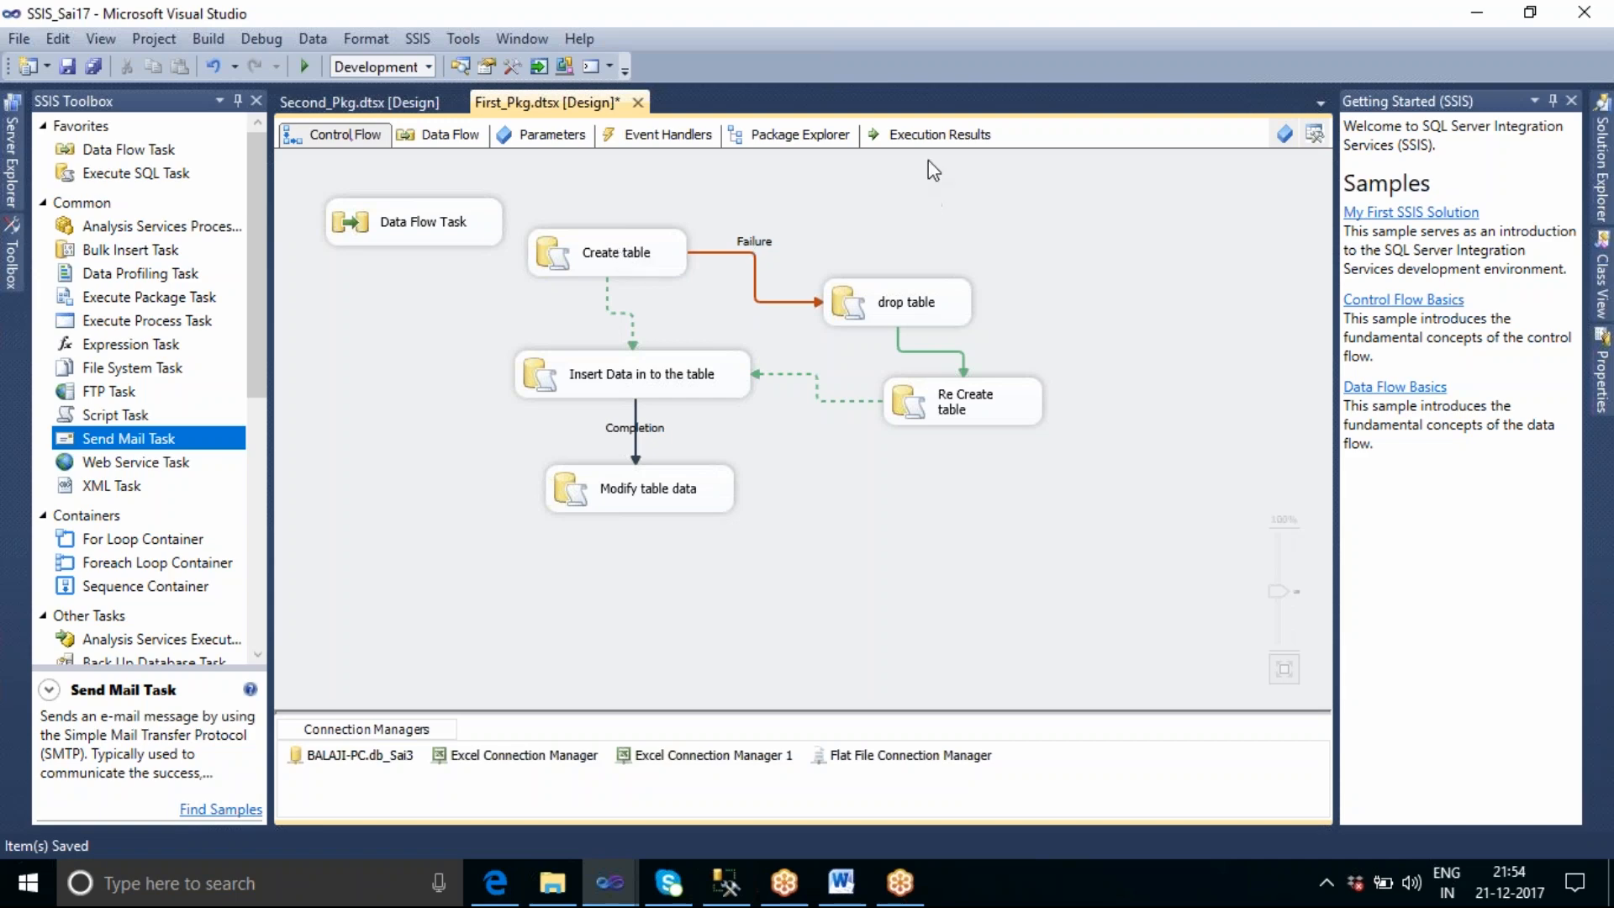
Examine the Attachments setting of the OnError handler's Send Mail Task and its file browser, leaving both without choosing a file.
left_click(658, 136)
double_click(754, 382)
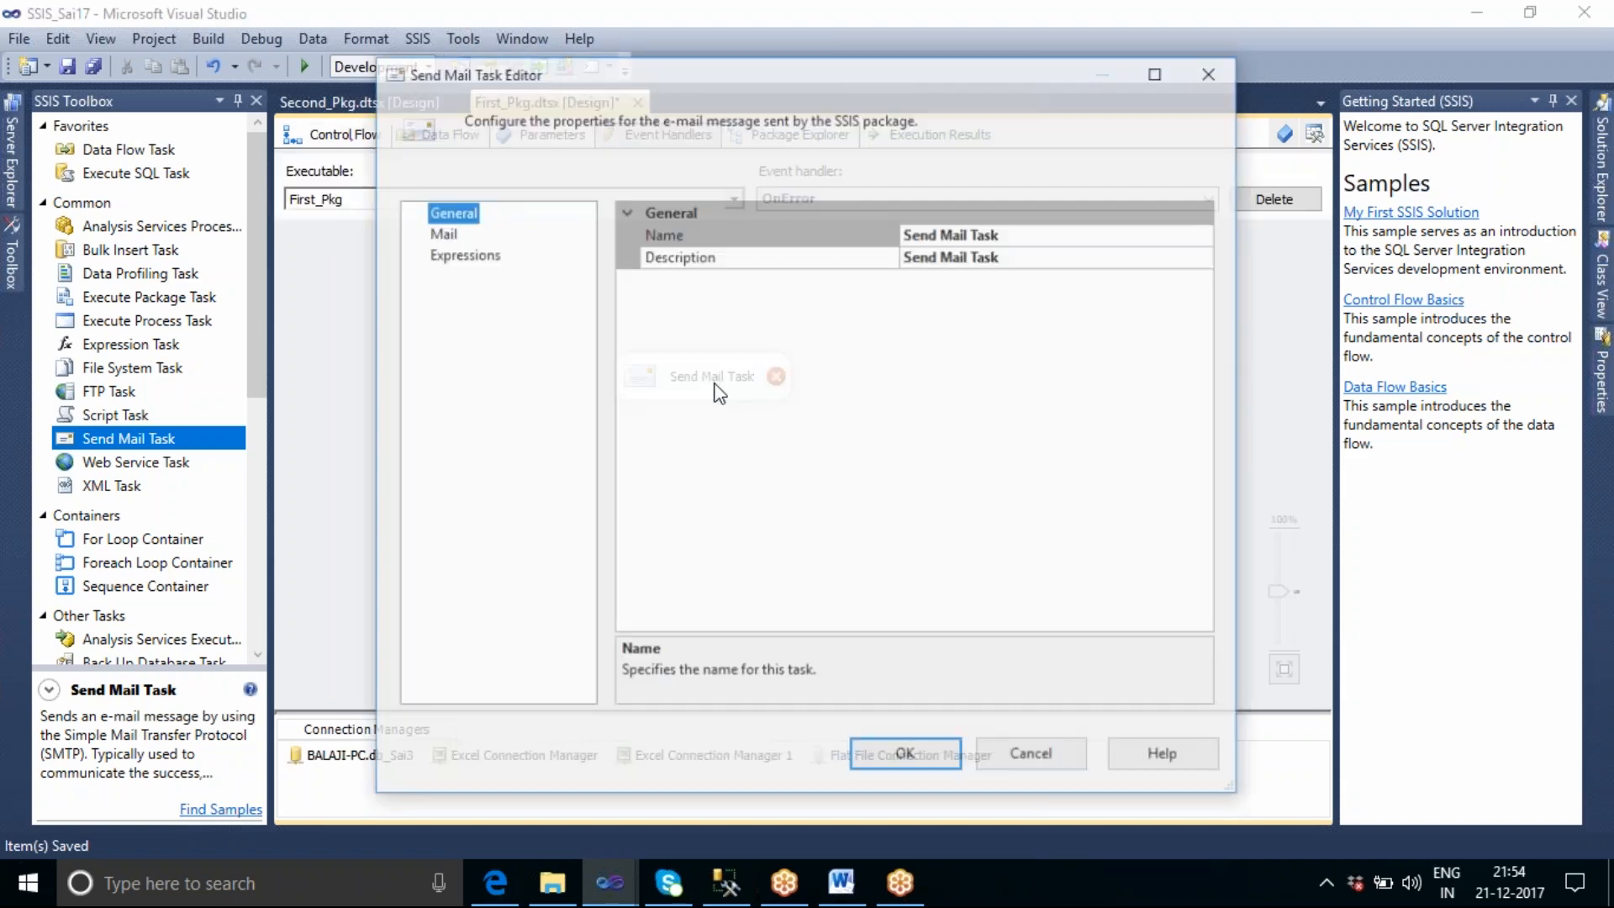
left_click(448, 239)
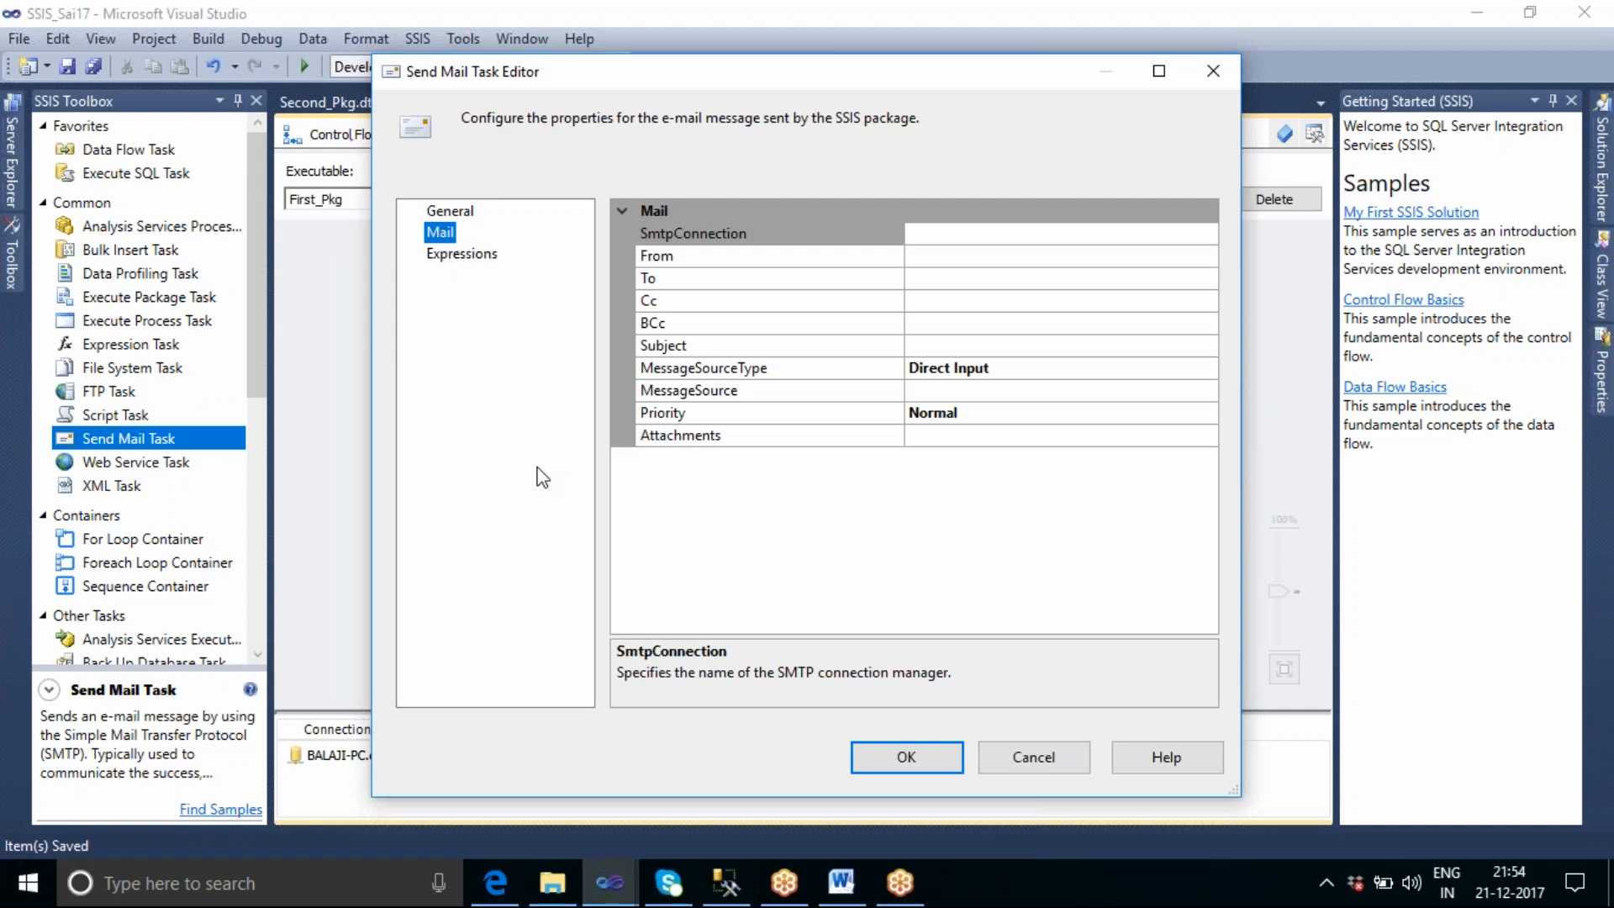
left_click(966, 435)
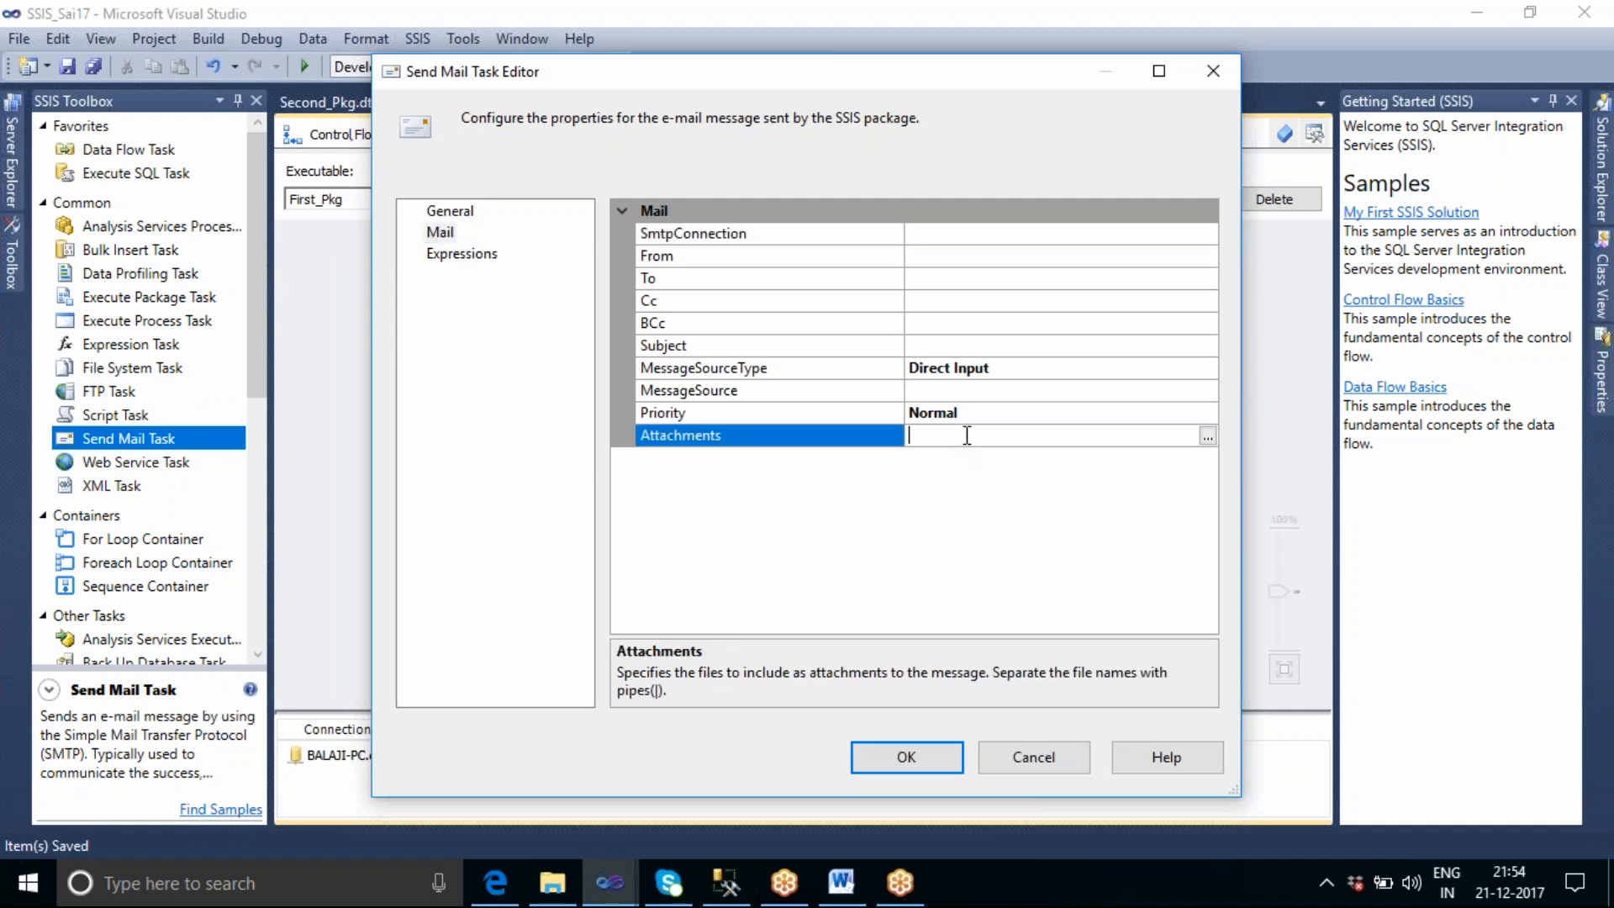
left_click(1207, 436)
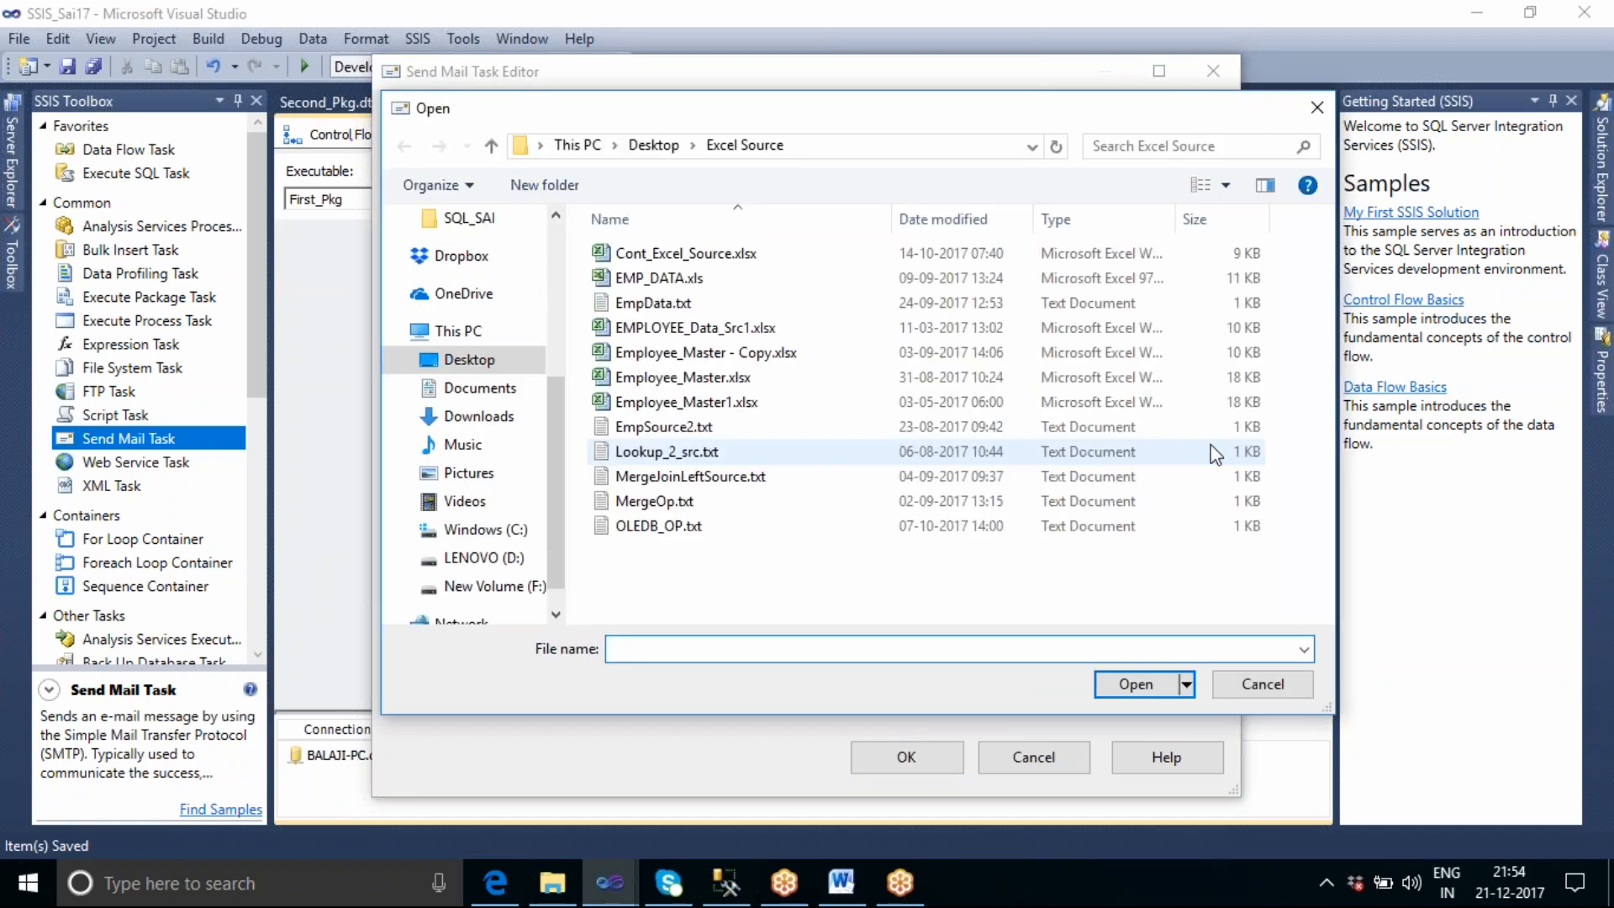
left_click(1260, 685)
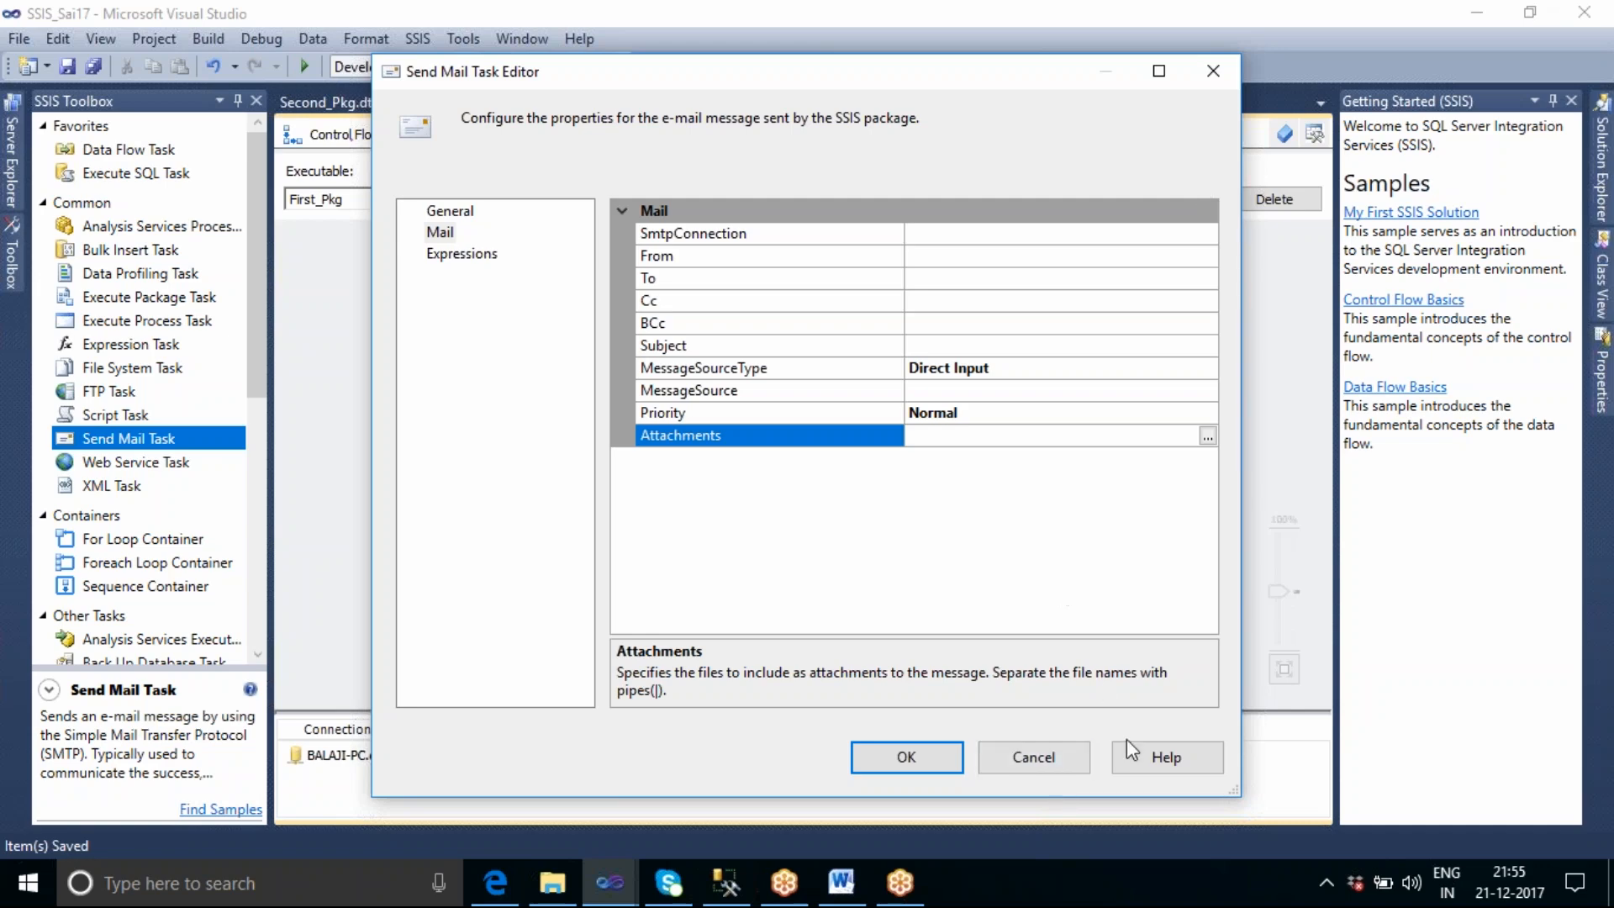
left_click(1034, 757)
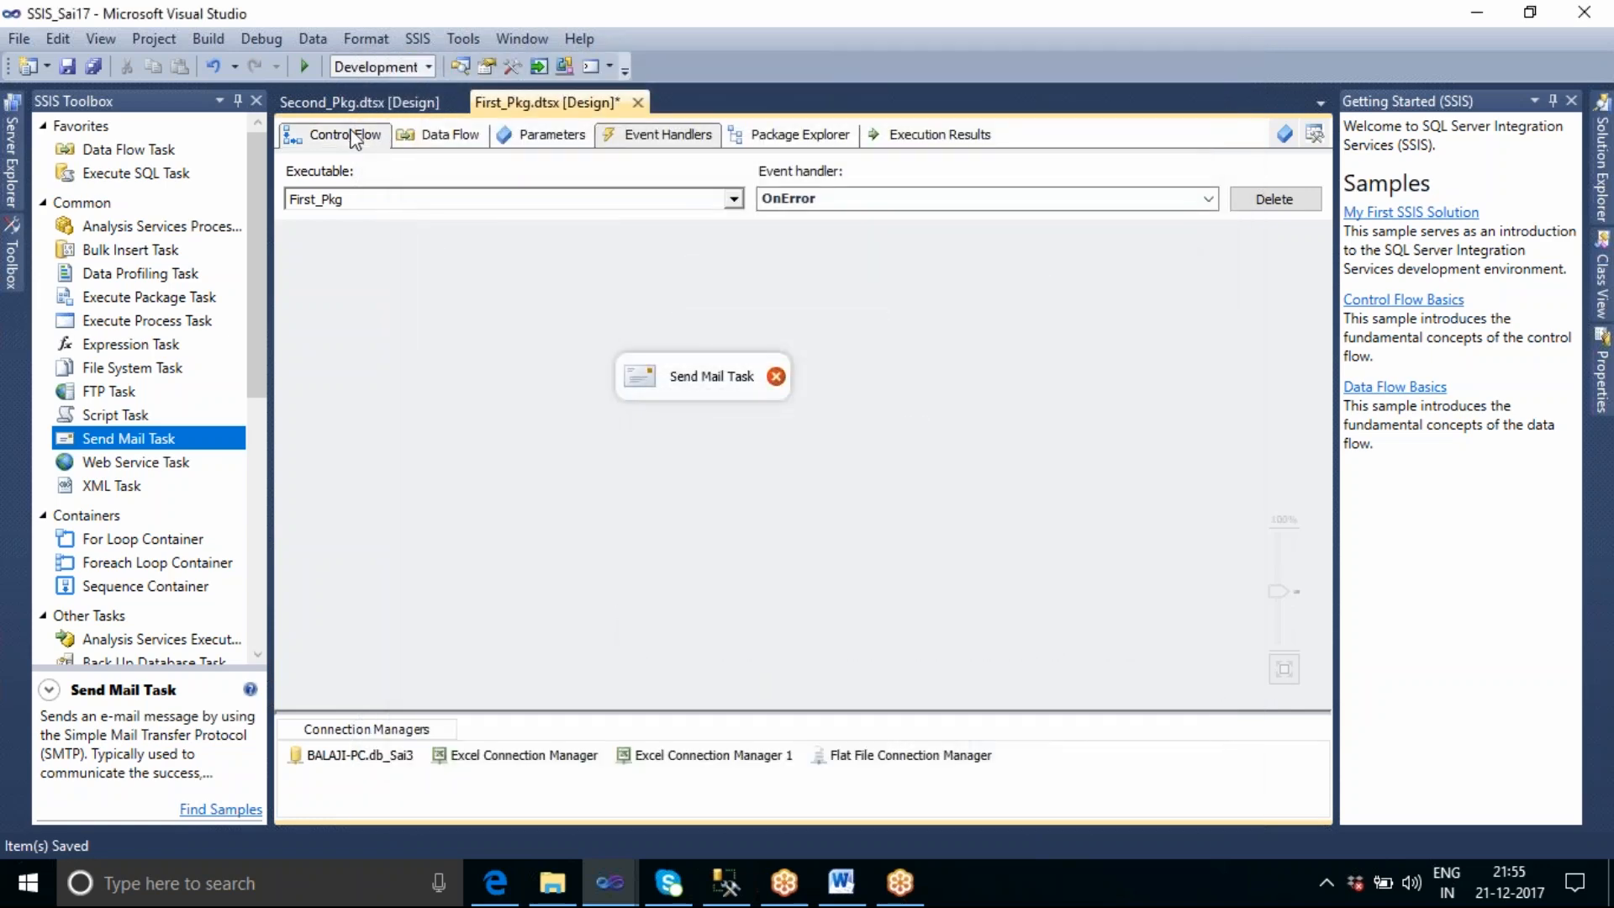
Open the logging configuration from First_Pkg's control flow and enable logging for the First_Pkg container.
left_click(352, 137)
right_click(1052, 208)
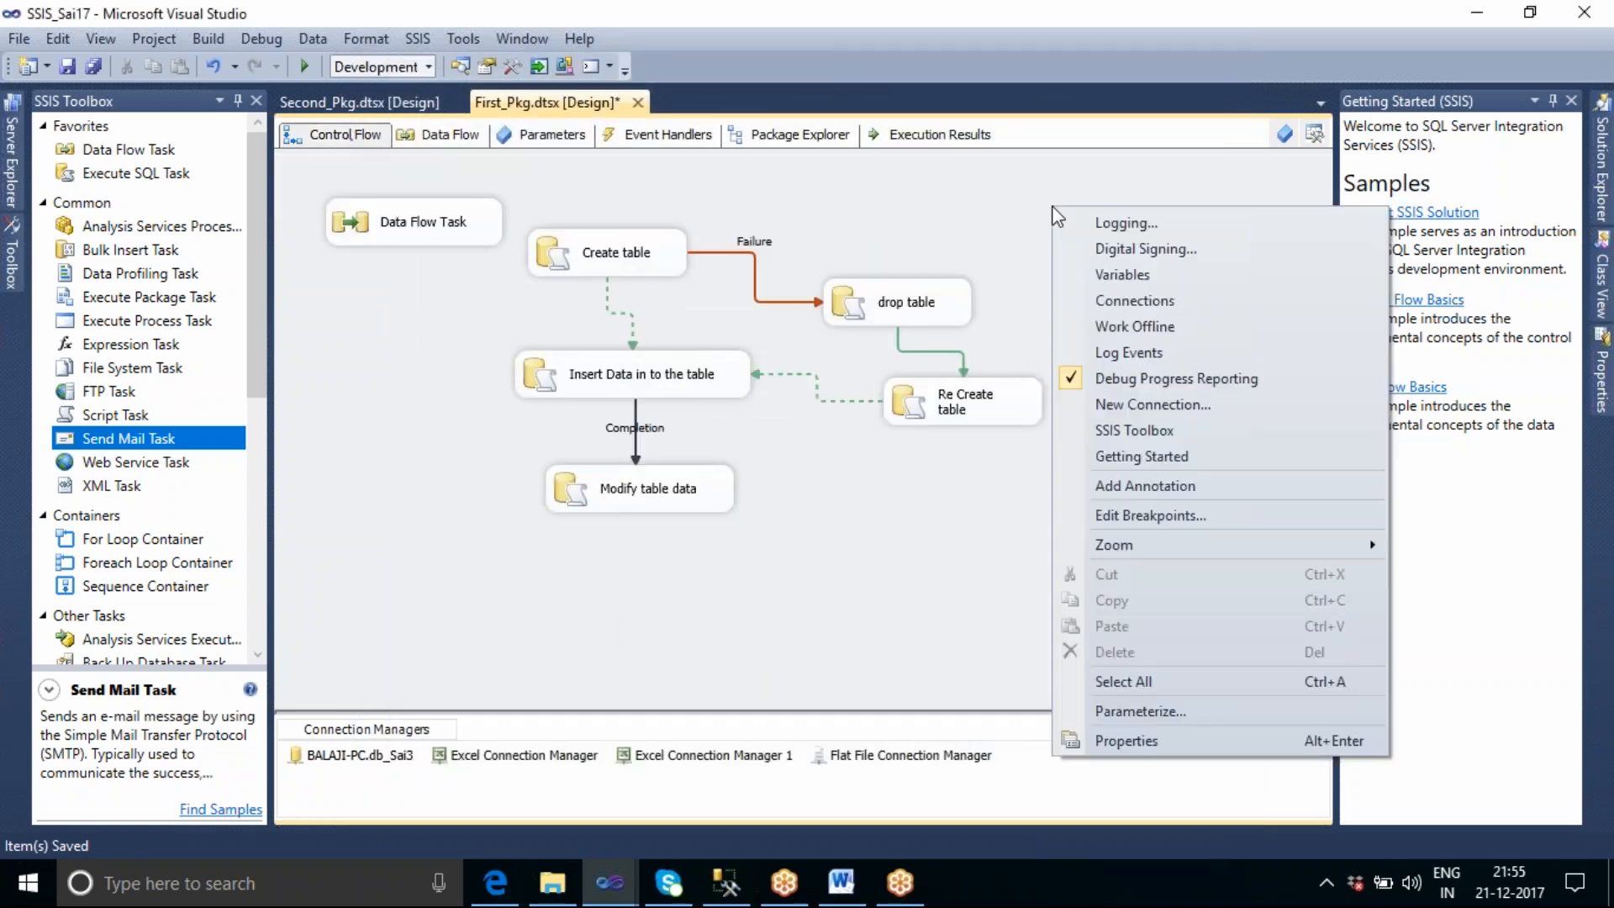
left_click(1107, 229)
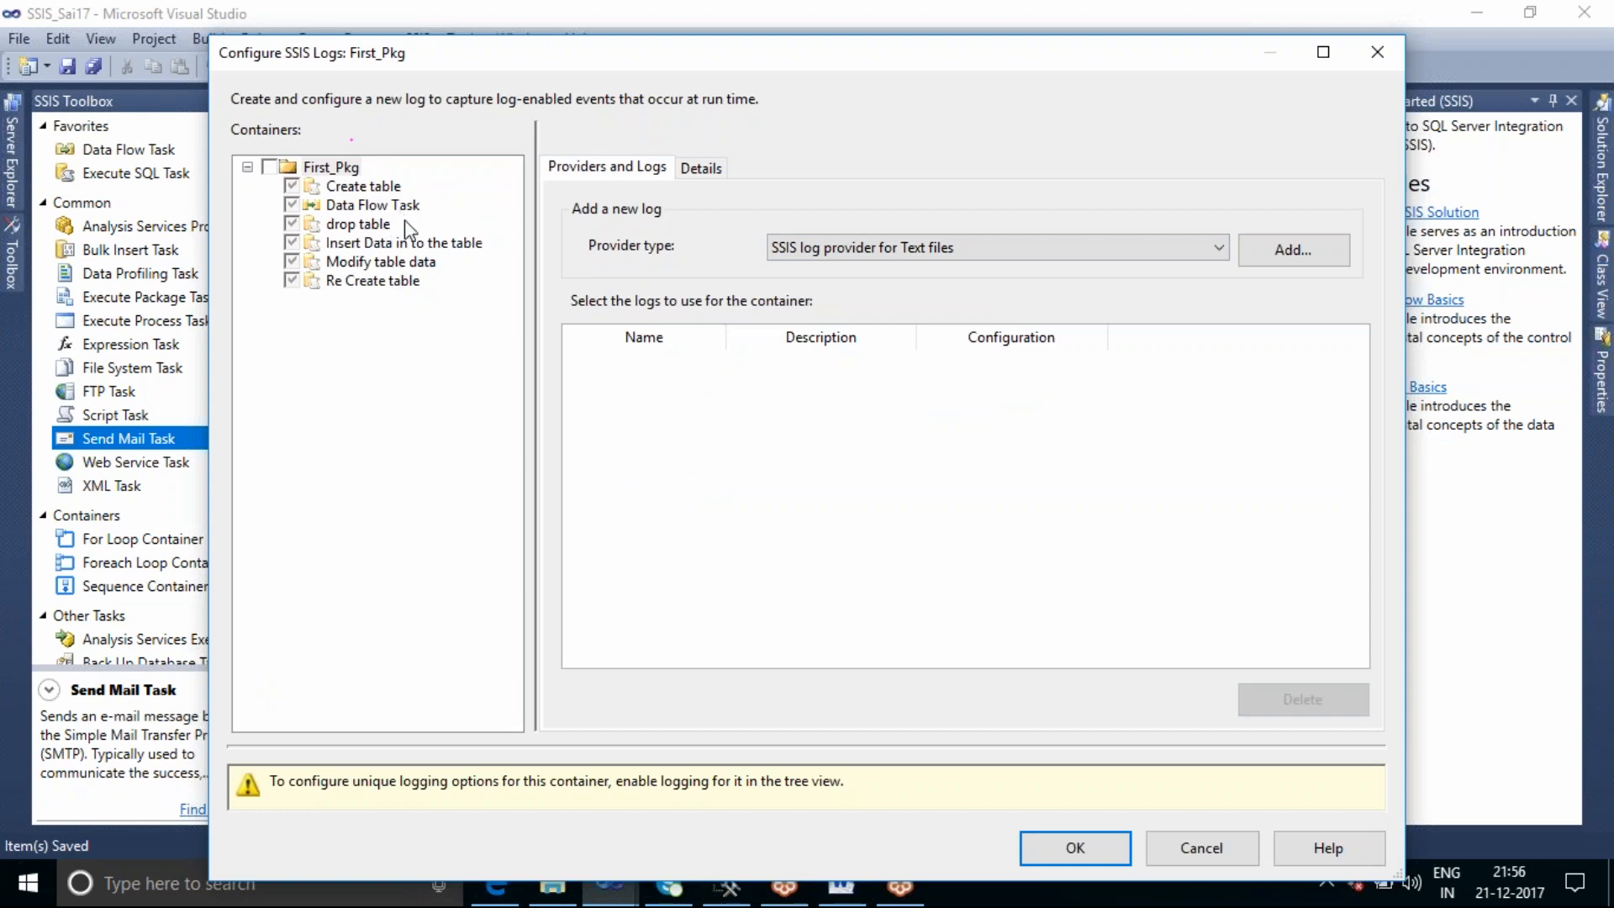
left_click(269, 167)
Select the OnError and OnTaskFailed events to be logged for First_Pkg.
left_click(703, 172)
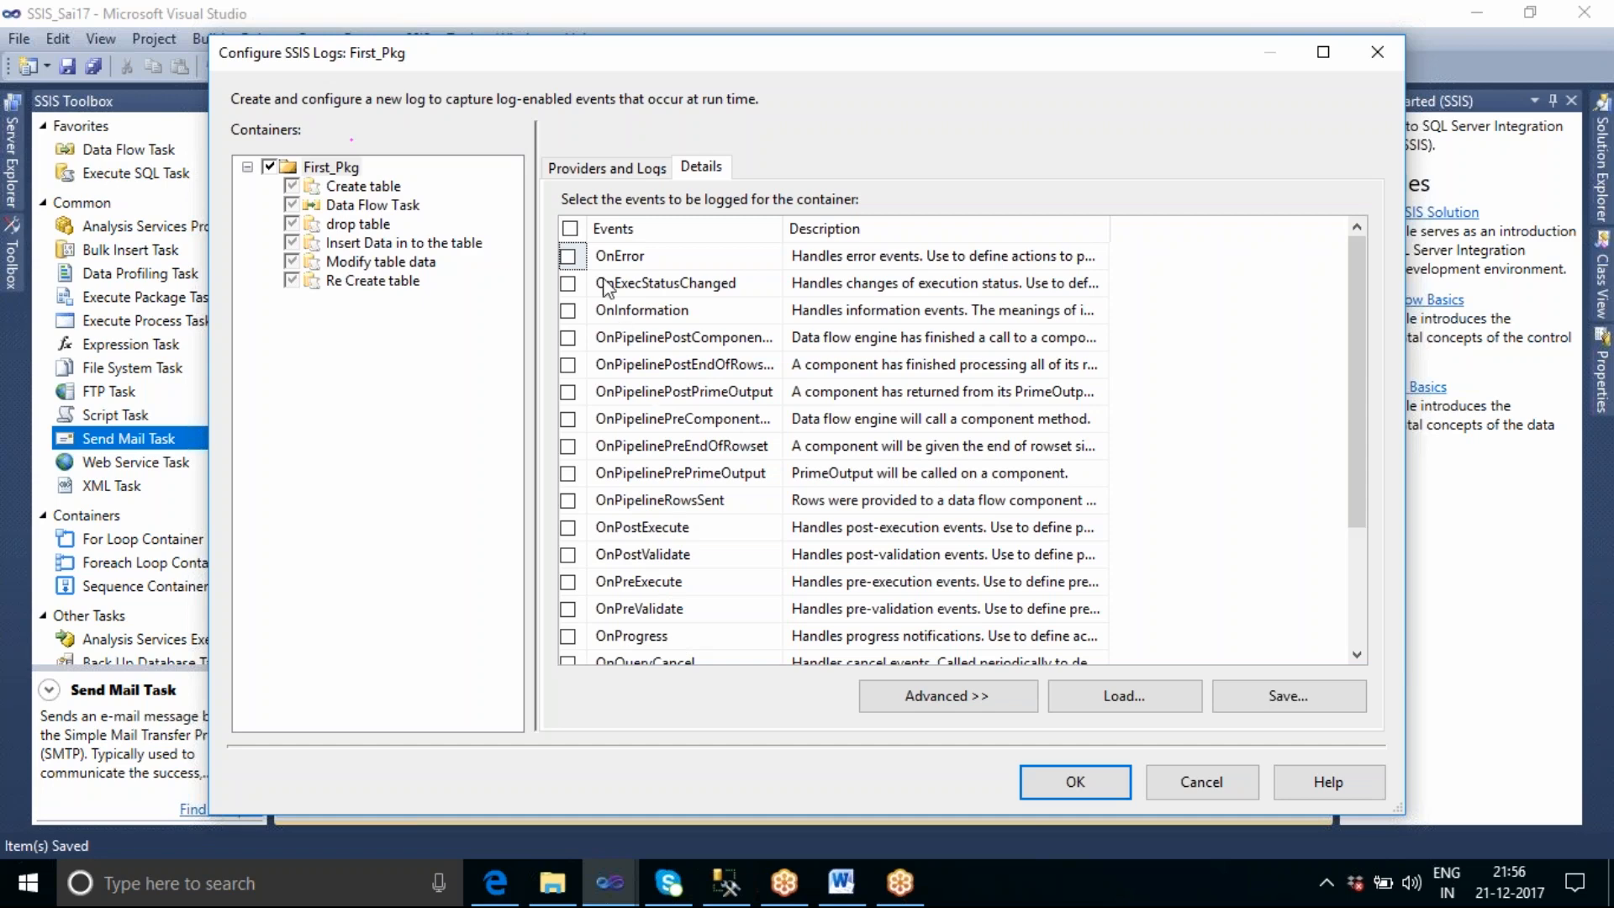
left_click(568, 257)
scroll(861, 437, "down", 1)
scroll(861, 437, "down", 1)
left_click(567, 529)
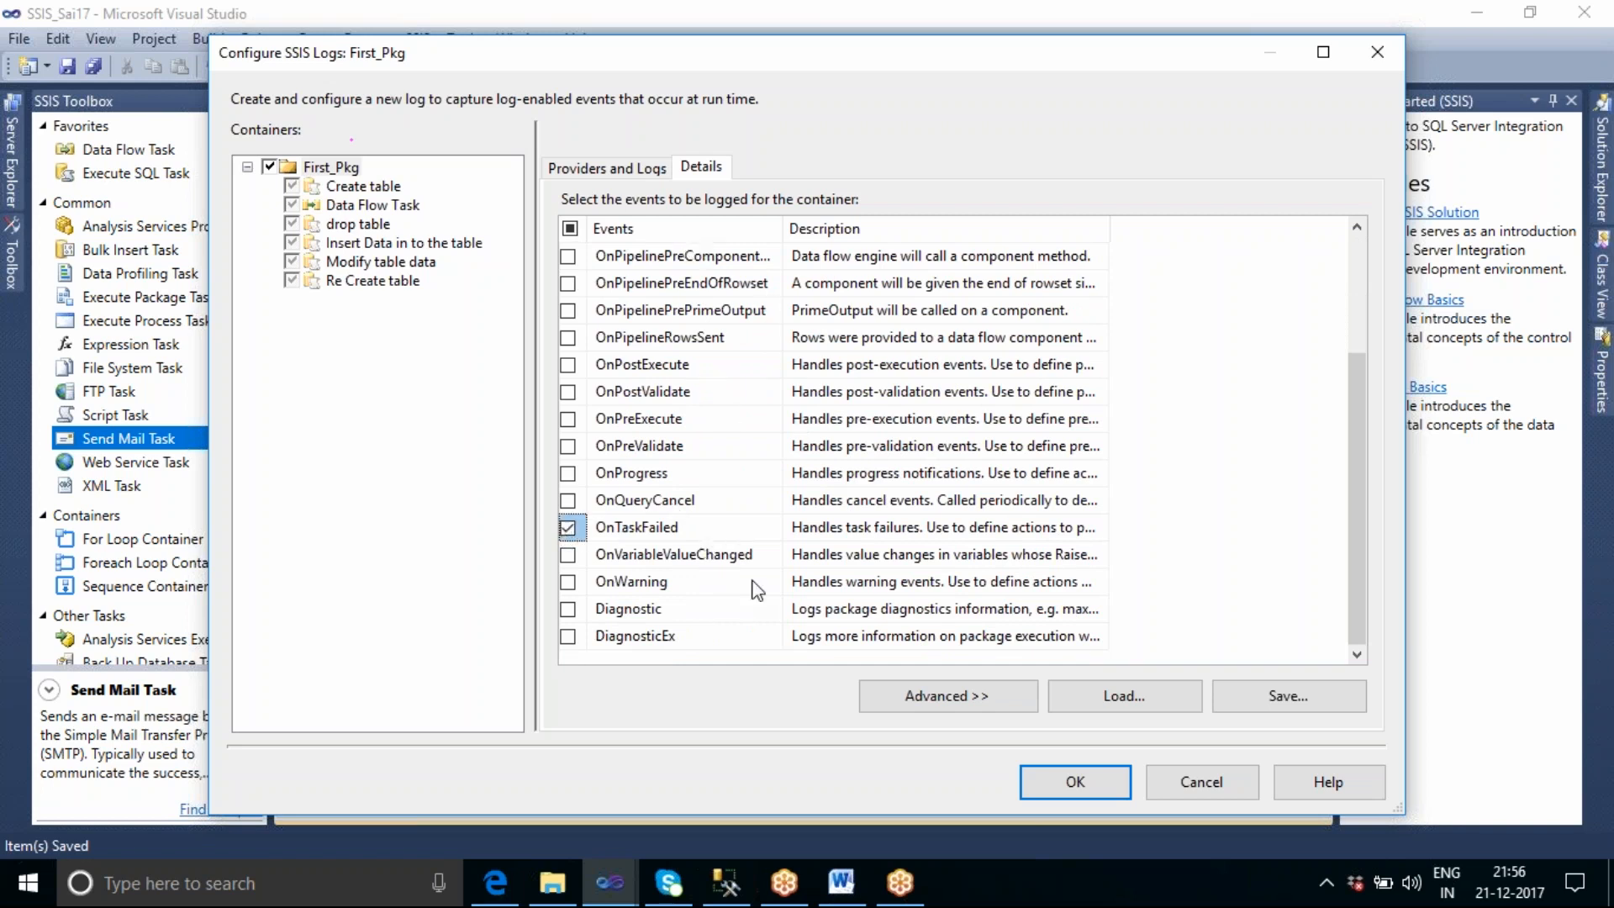
scroll(753, 588, "up", 3)
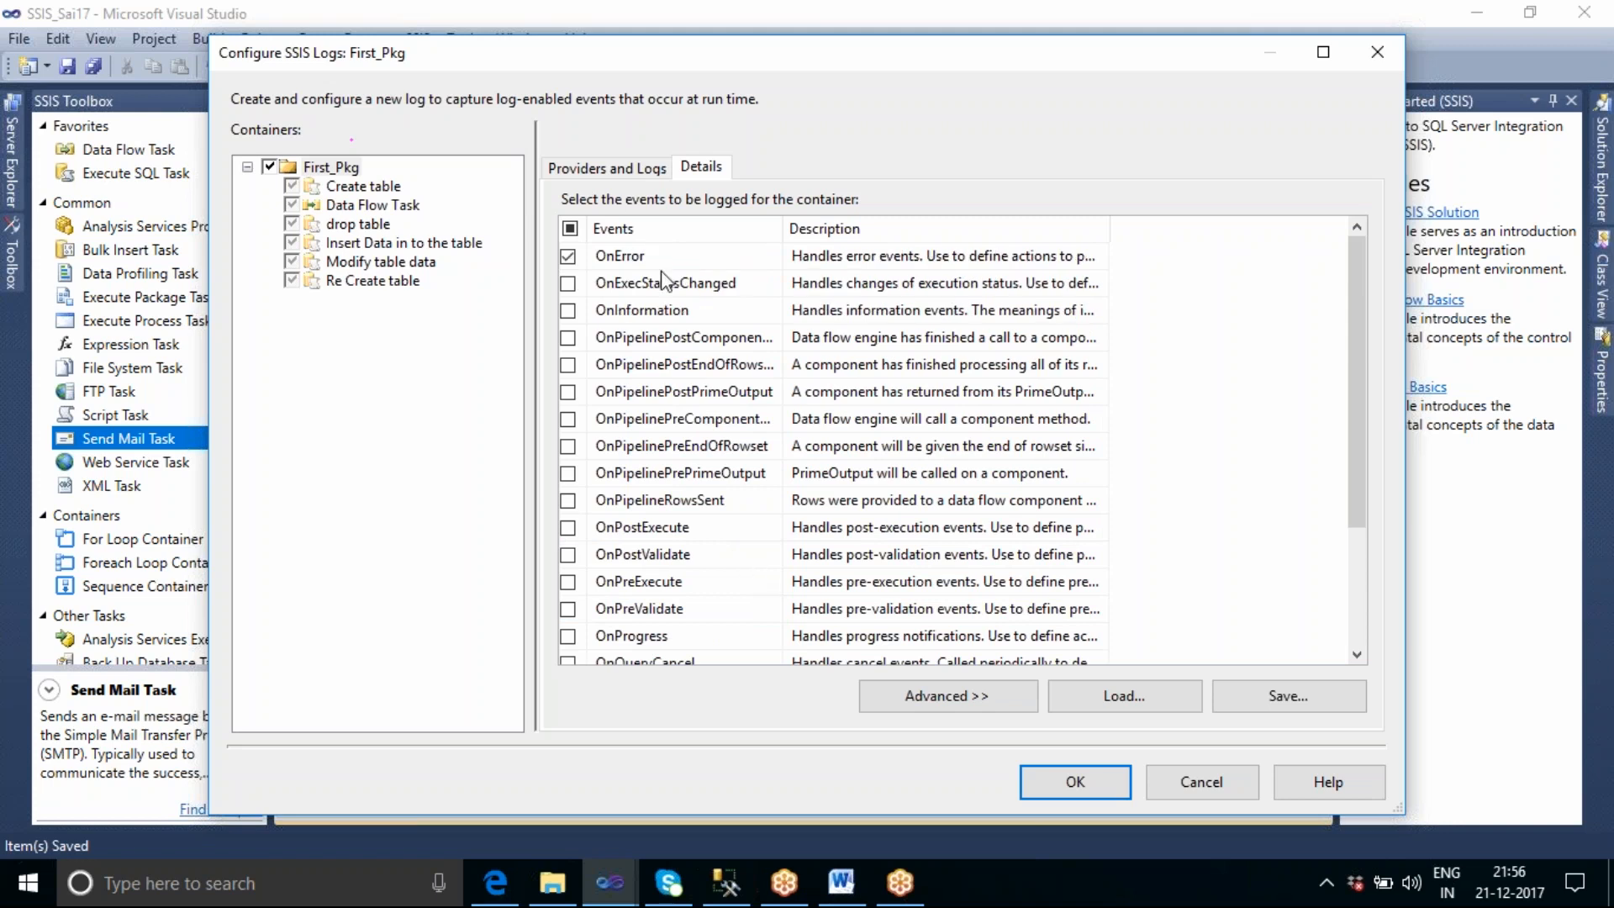
Add an SSIS log provider for Text files to First_Pkg's logs and widen the Name column to show it fully.
left_click(602, 172)
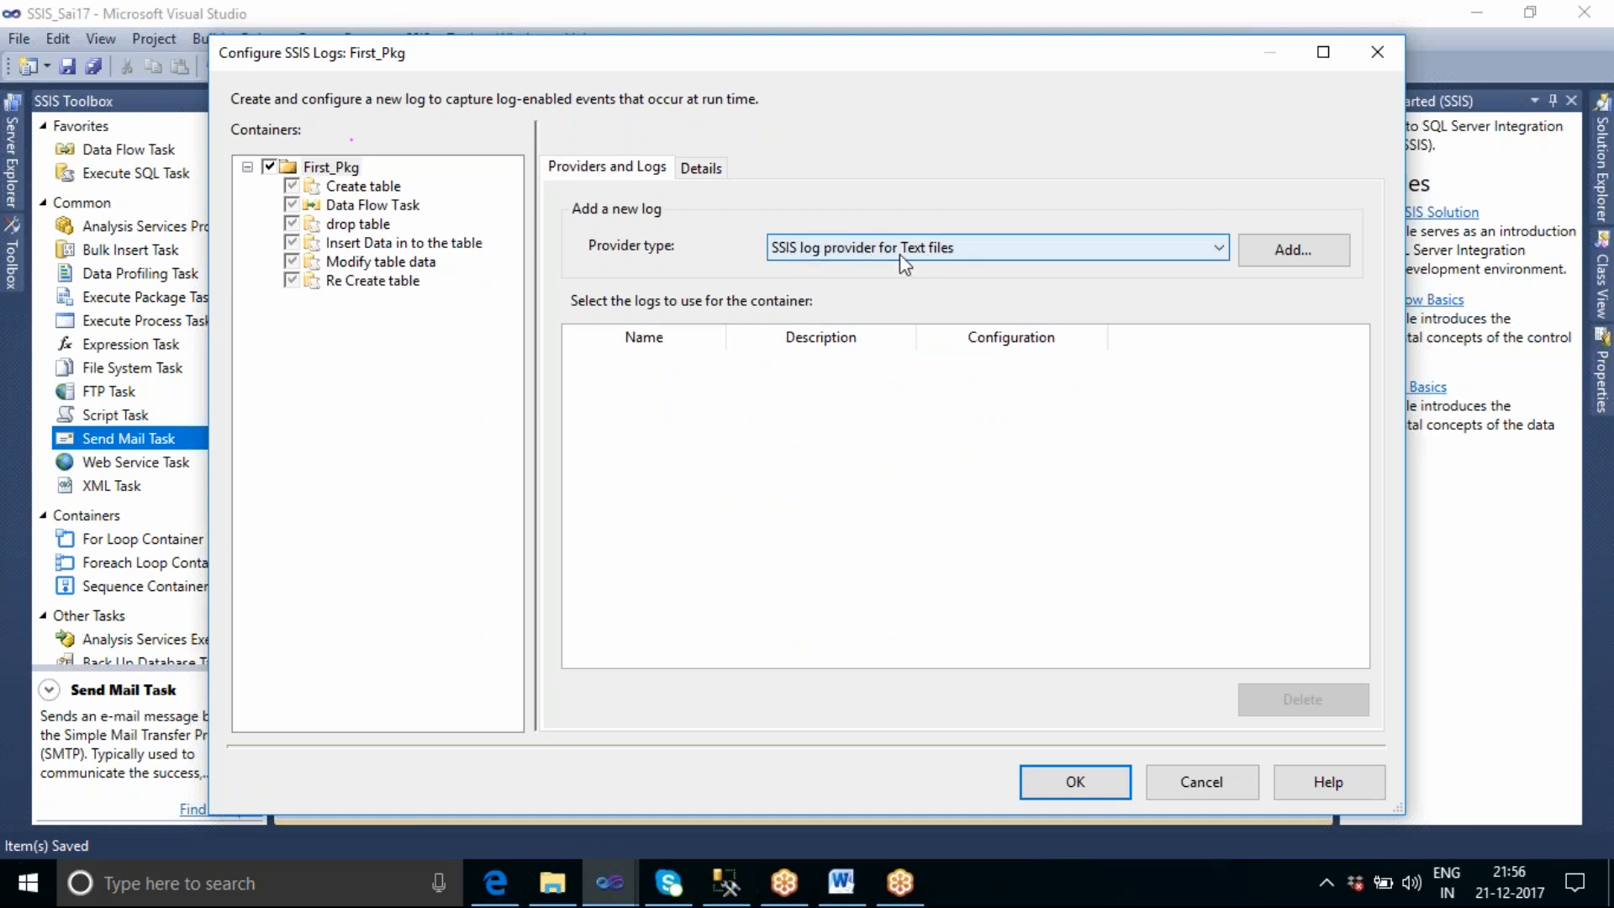
left_click(1283, 256)
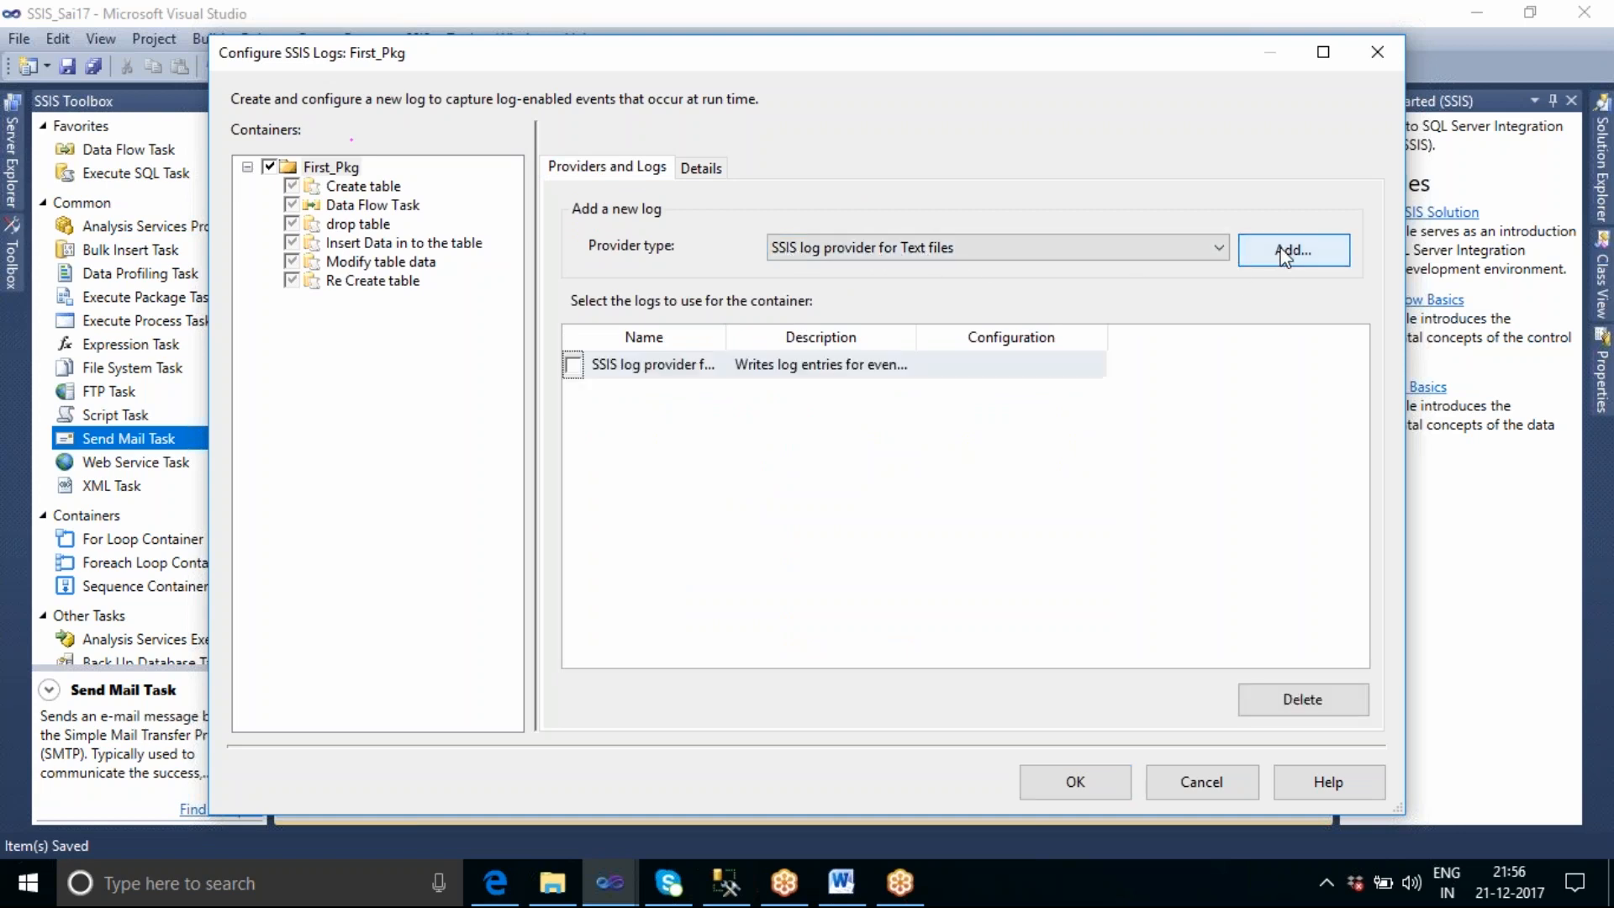
left_click_drag(723, 336, 809, 337)
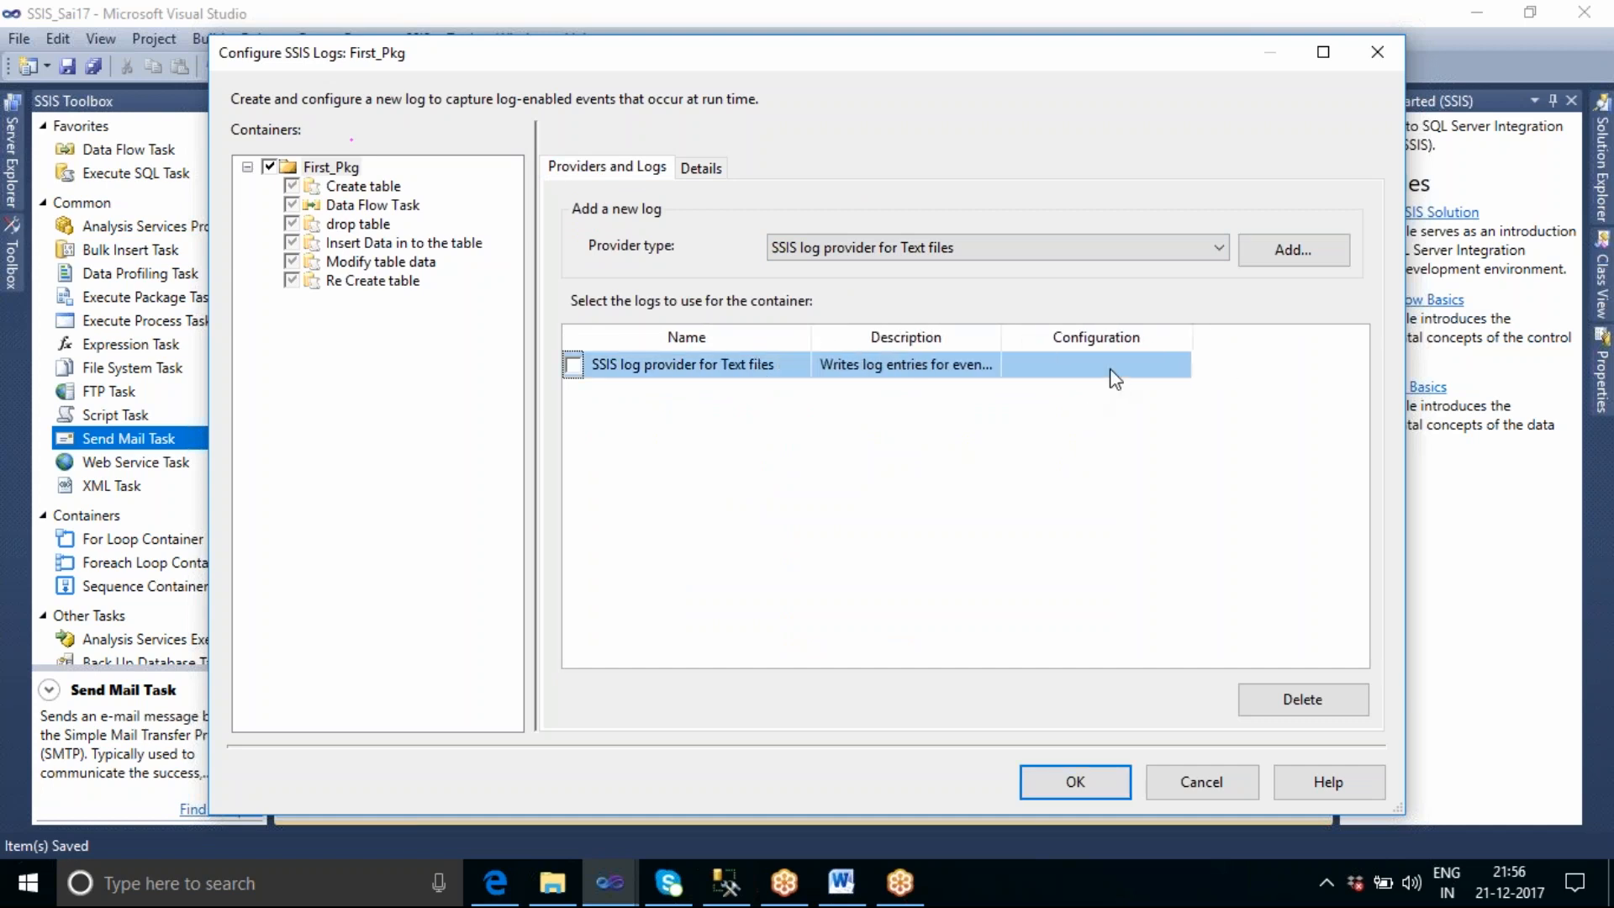
Give the text file log provider a new Create file connection to log_errors.txt in the Excel Source folder.
left_click(1177, 368)
left_click(1181, 366)
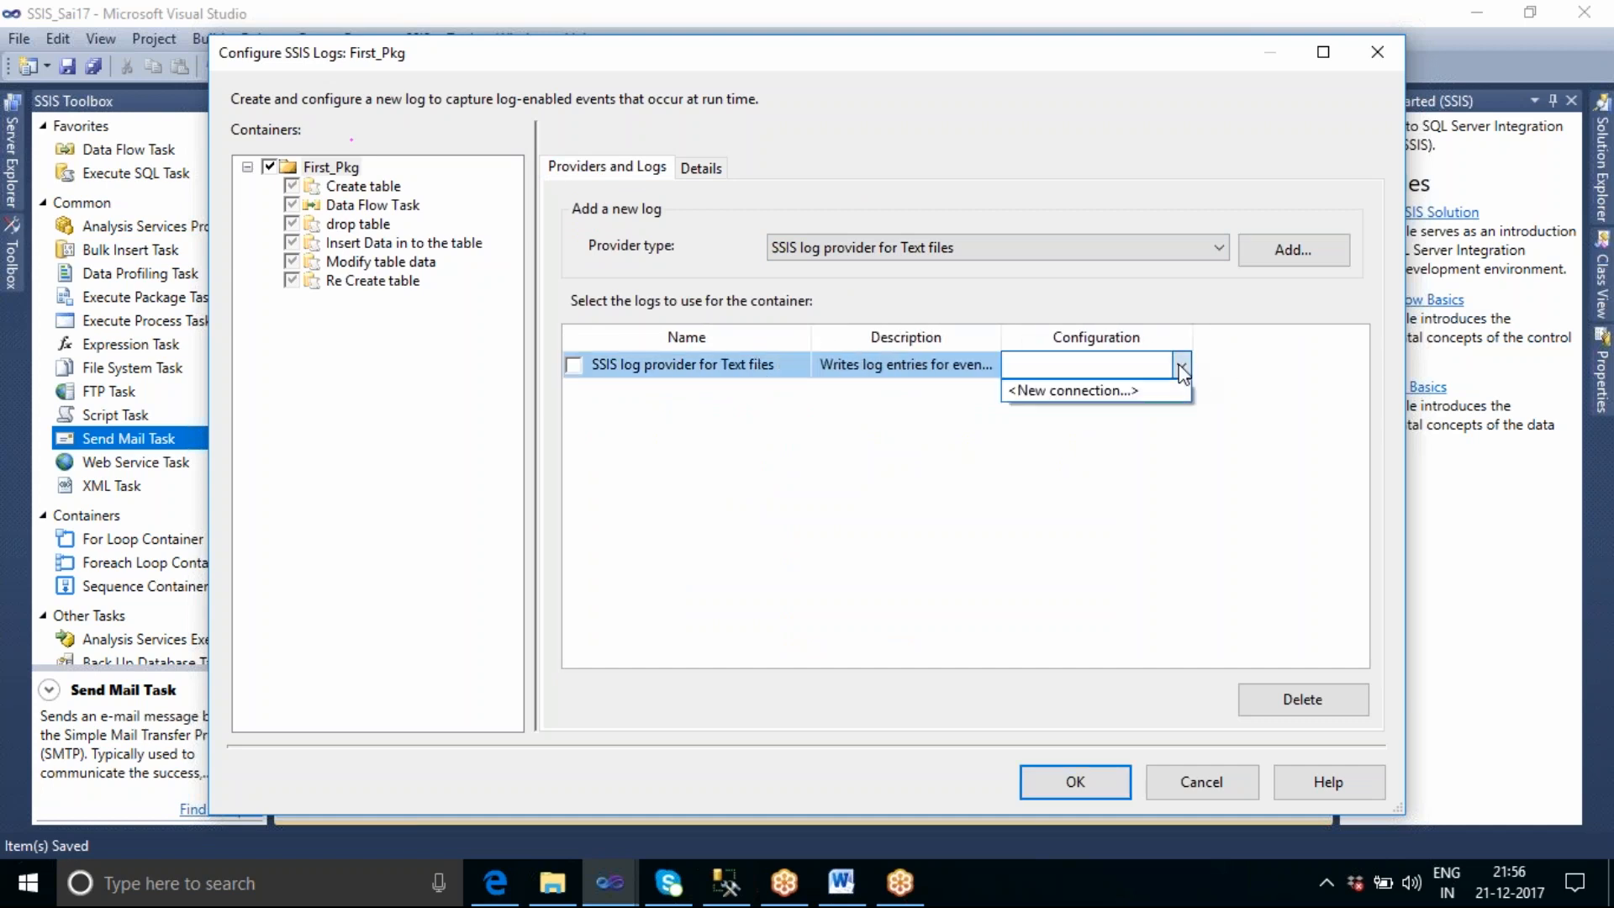
left_click(1132, 392)
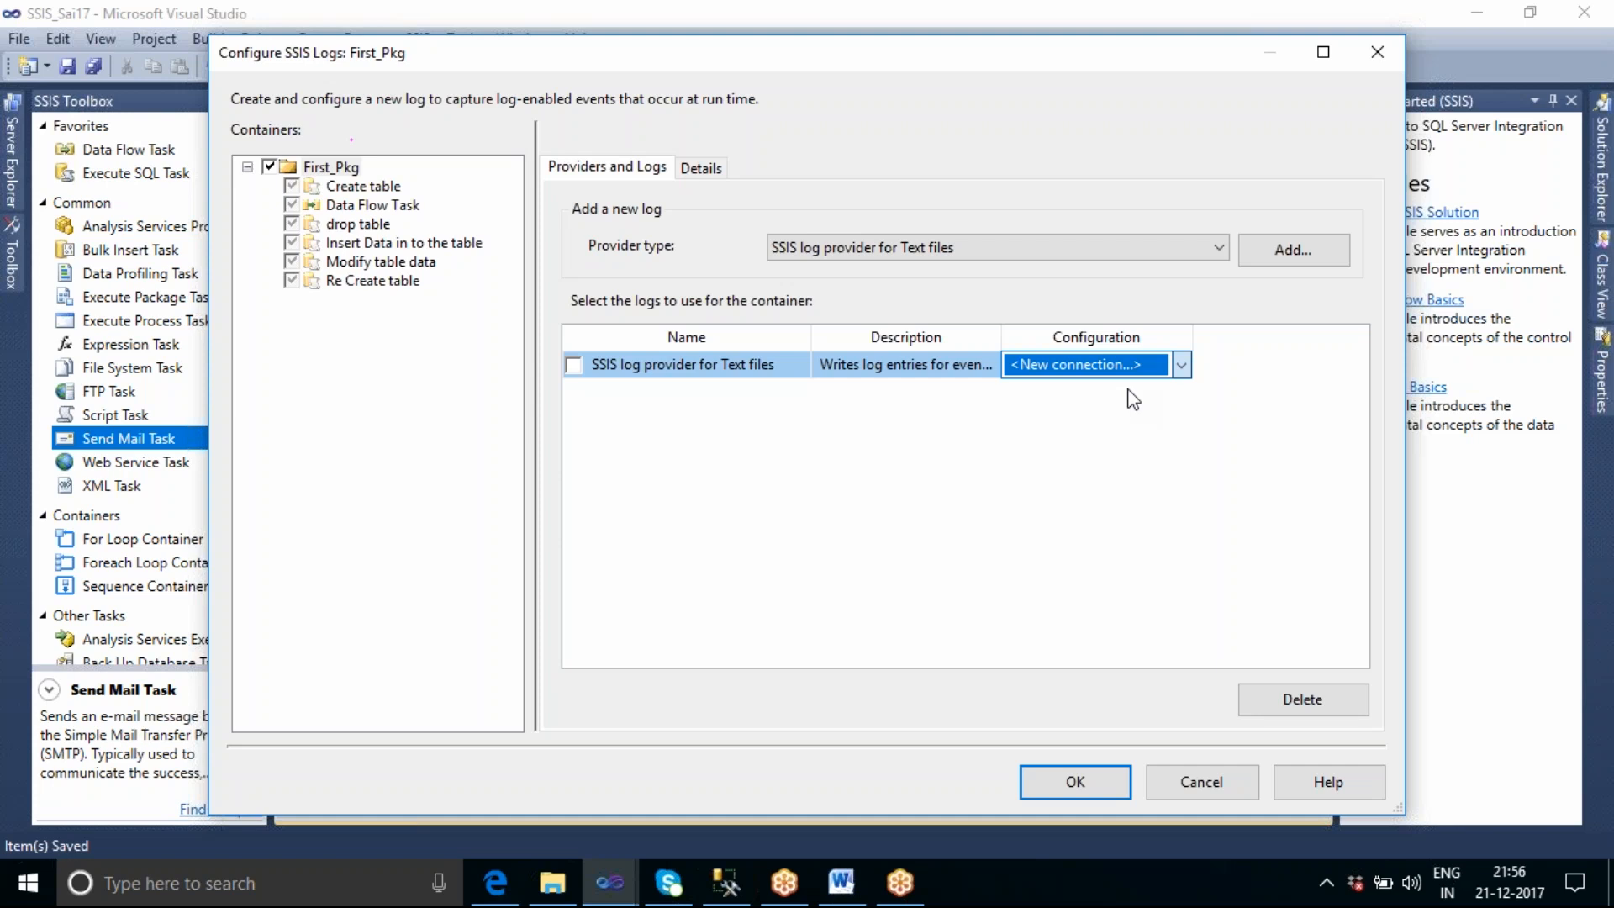
left_click(1128, 390)
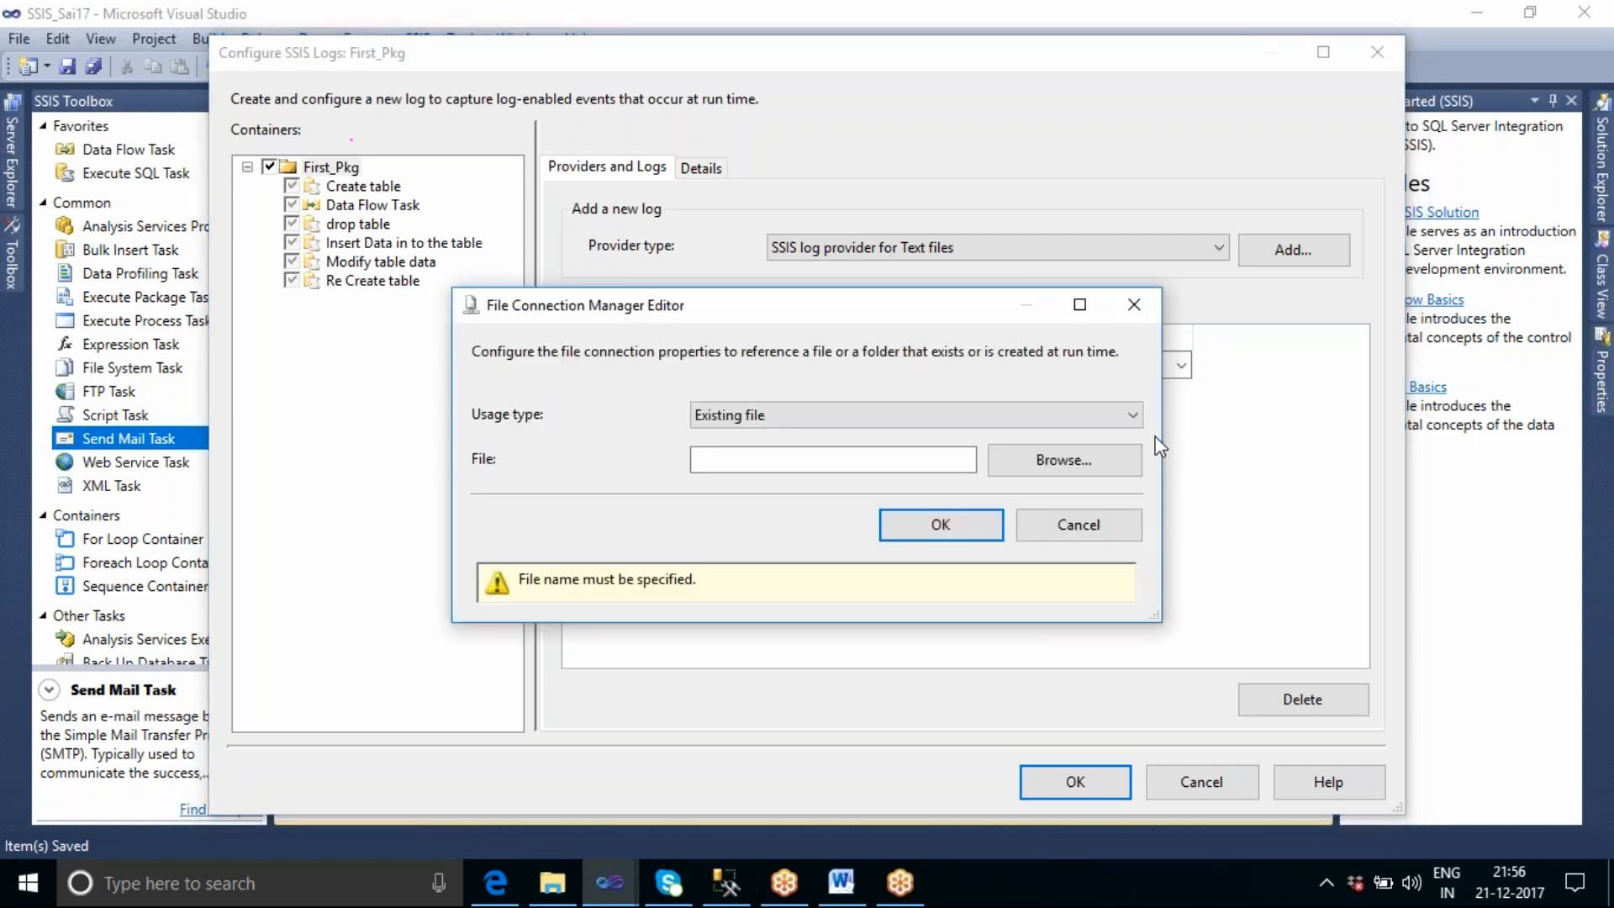
left_click(999, 420)
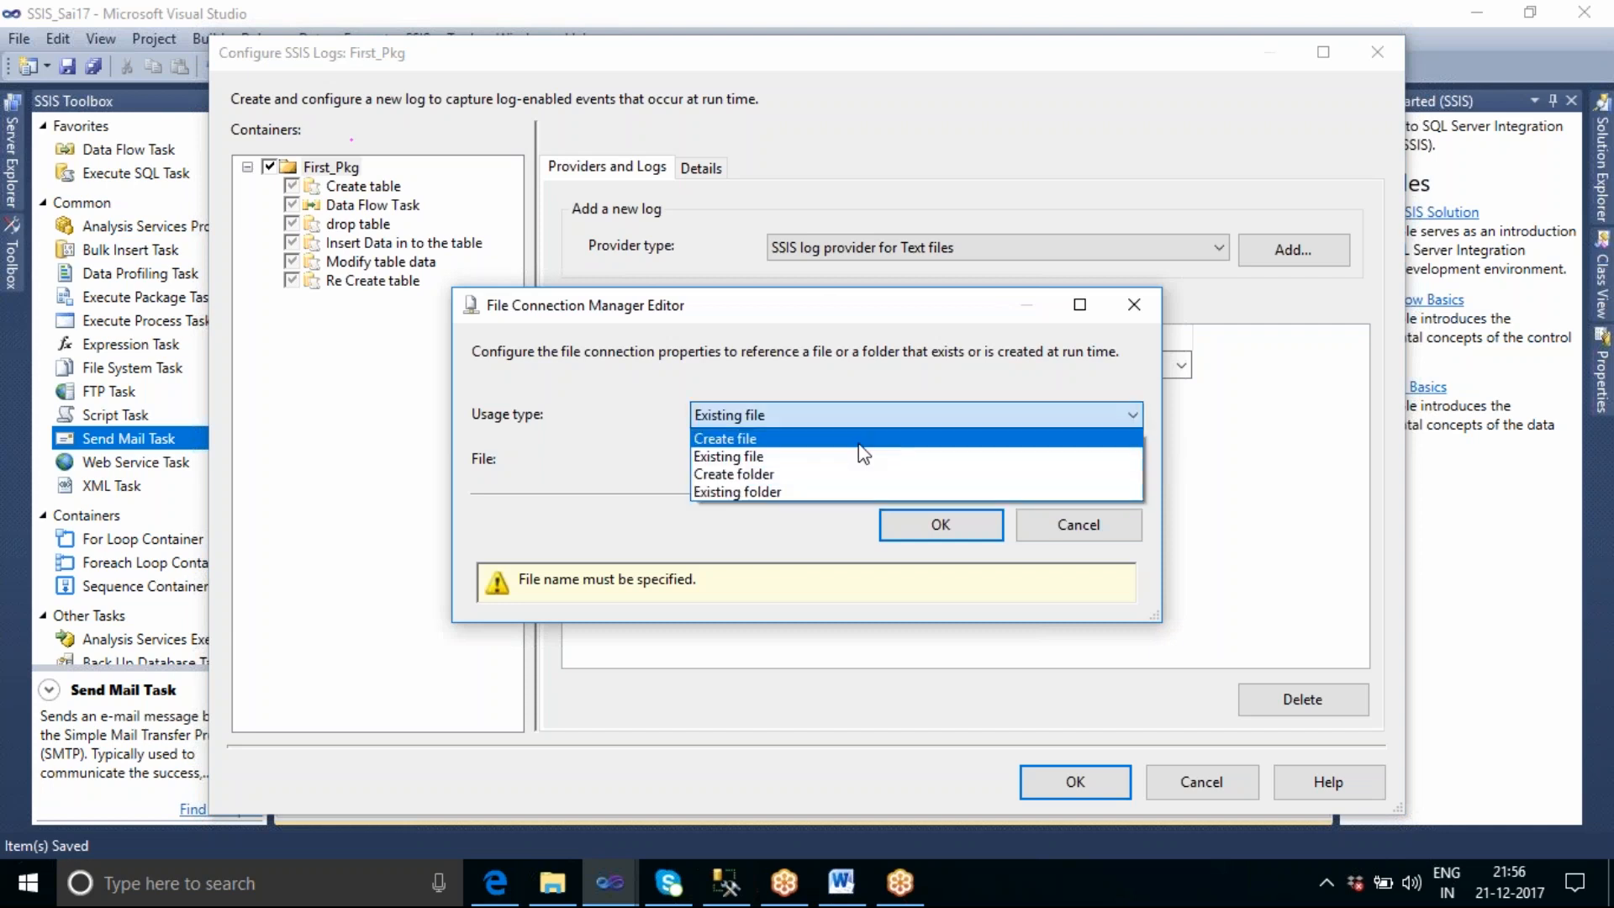
left_click(791, 442)
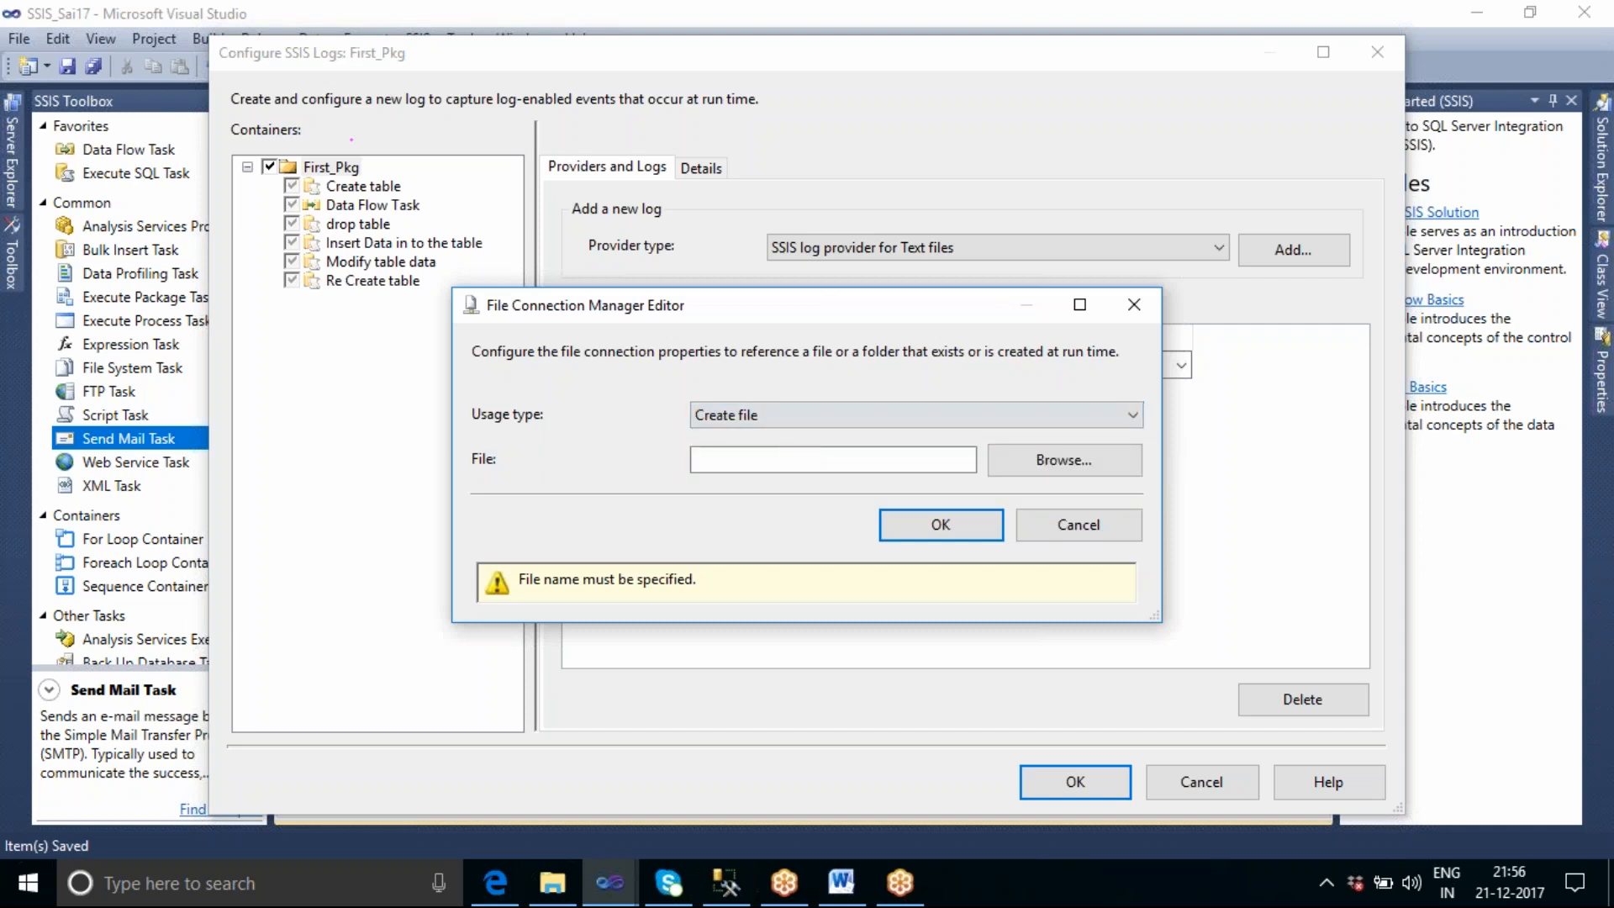
left_click(1074, 466)
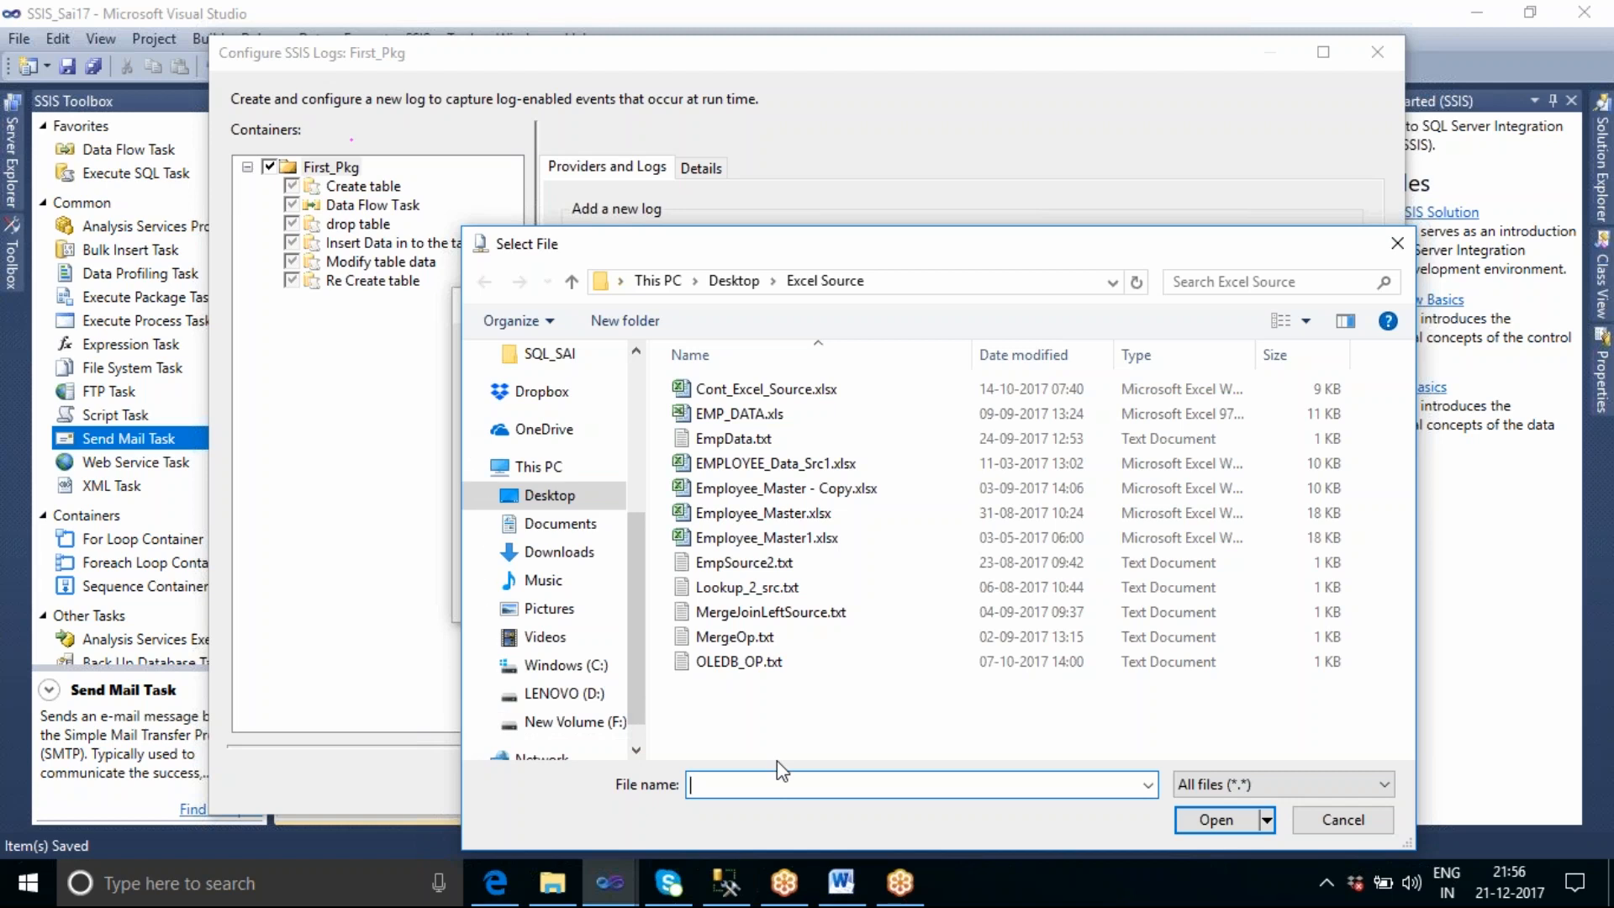
type("log_errors.txt")
left_click(1211, 822)
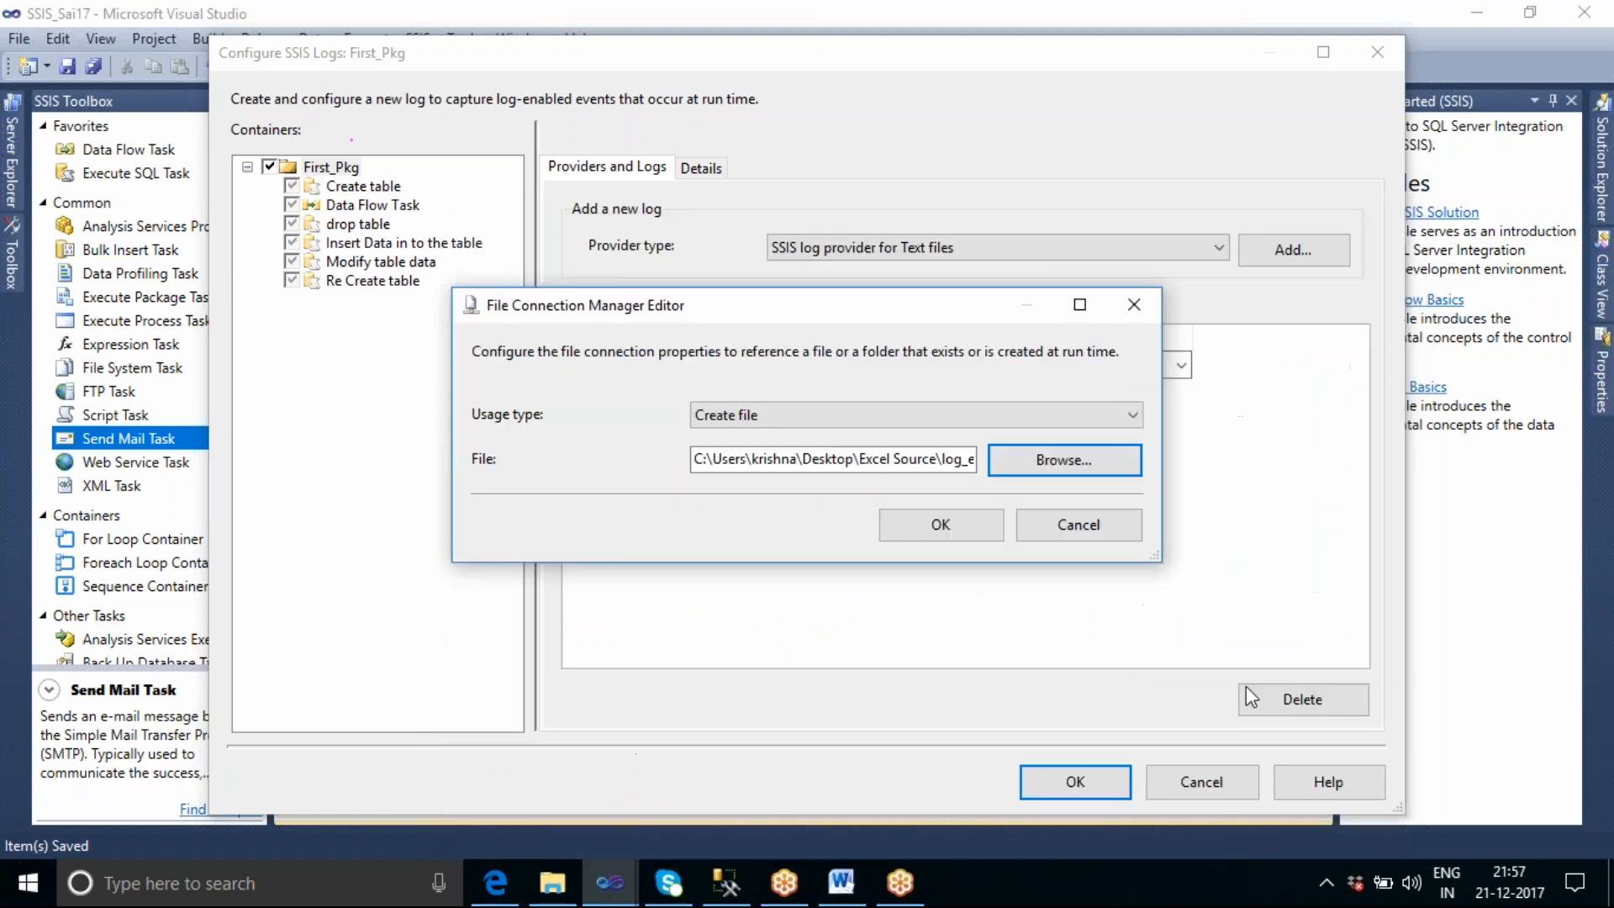
left_click(940, 525)
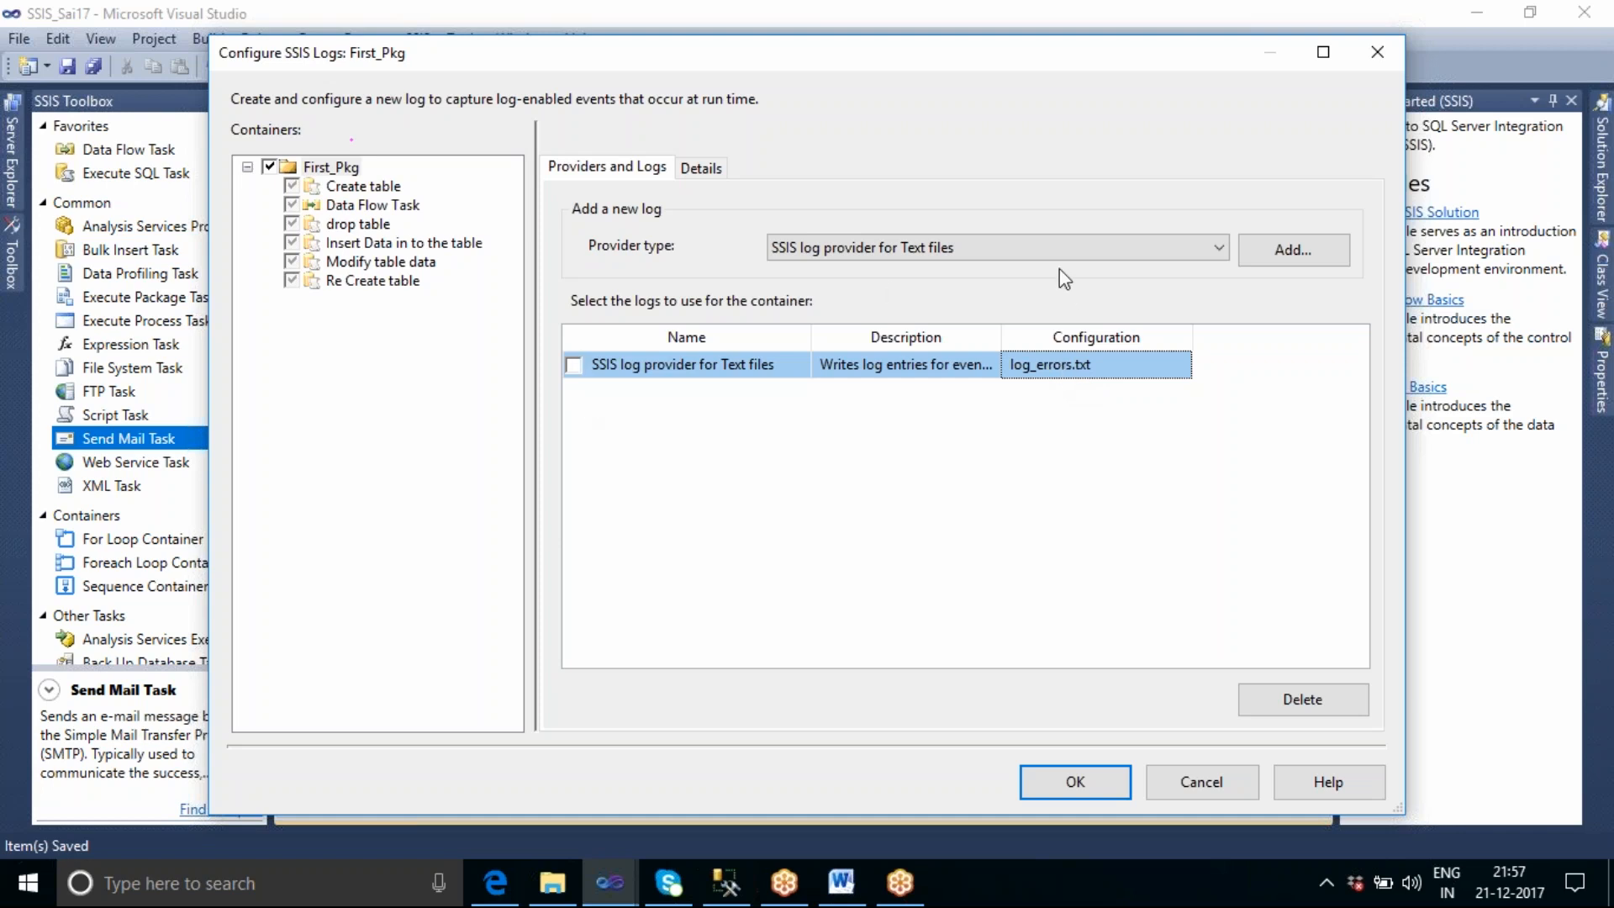
Add an SSIS log provider for SQL Server and set its configuration to the existing db_Sai3 connection.
left_click(1042, 250)
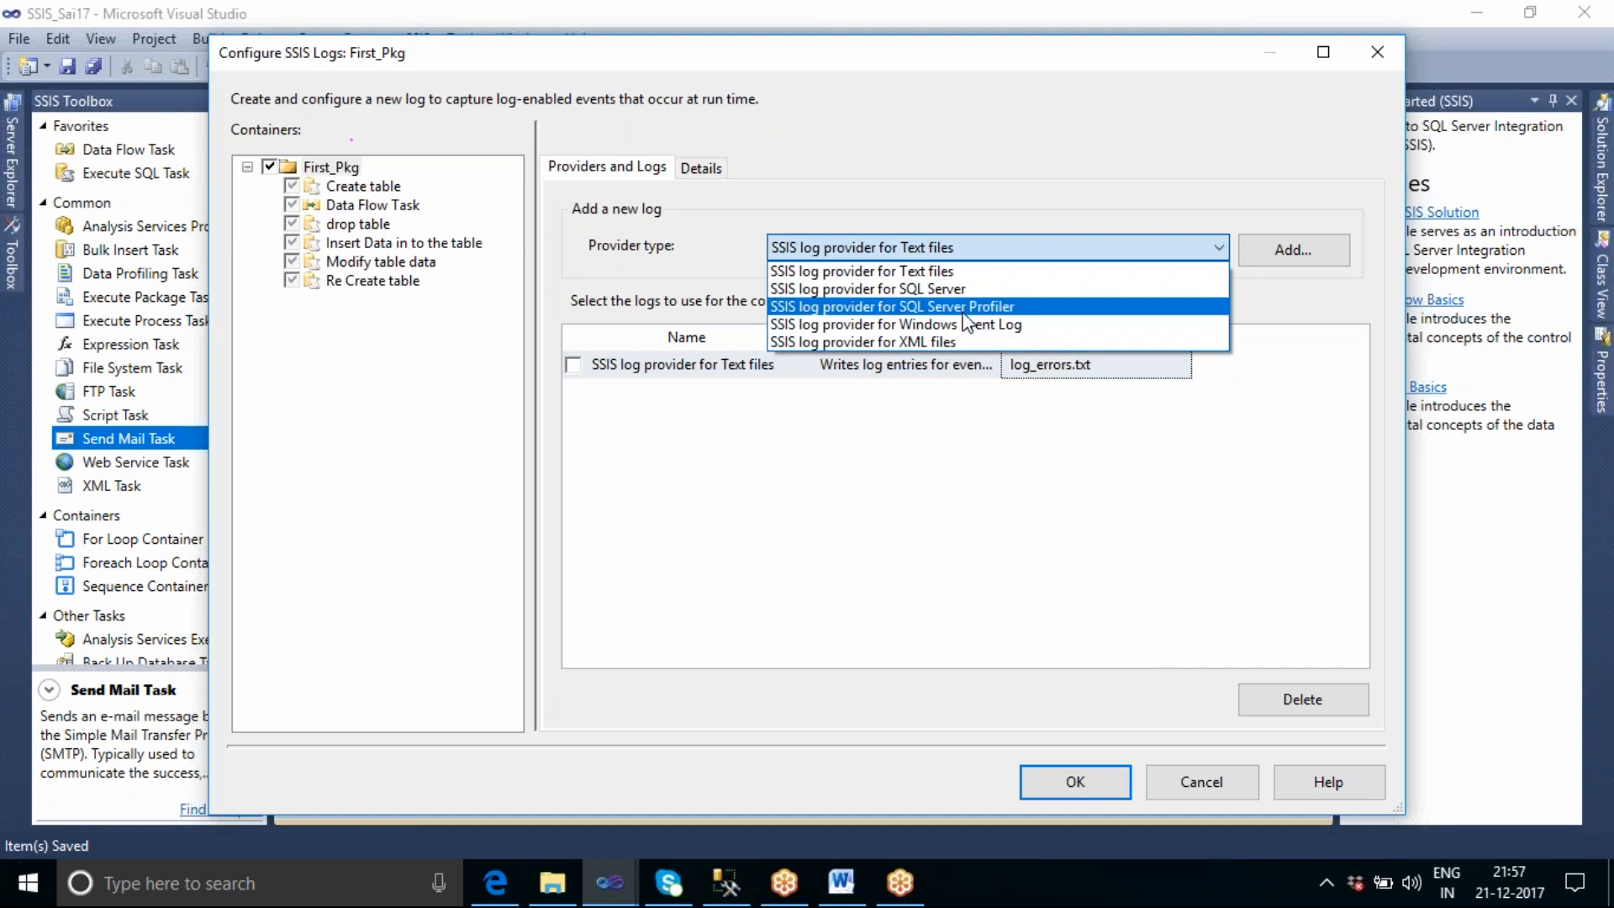
left_click(940, 293)
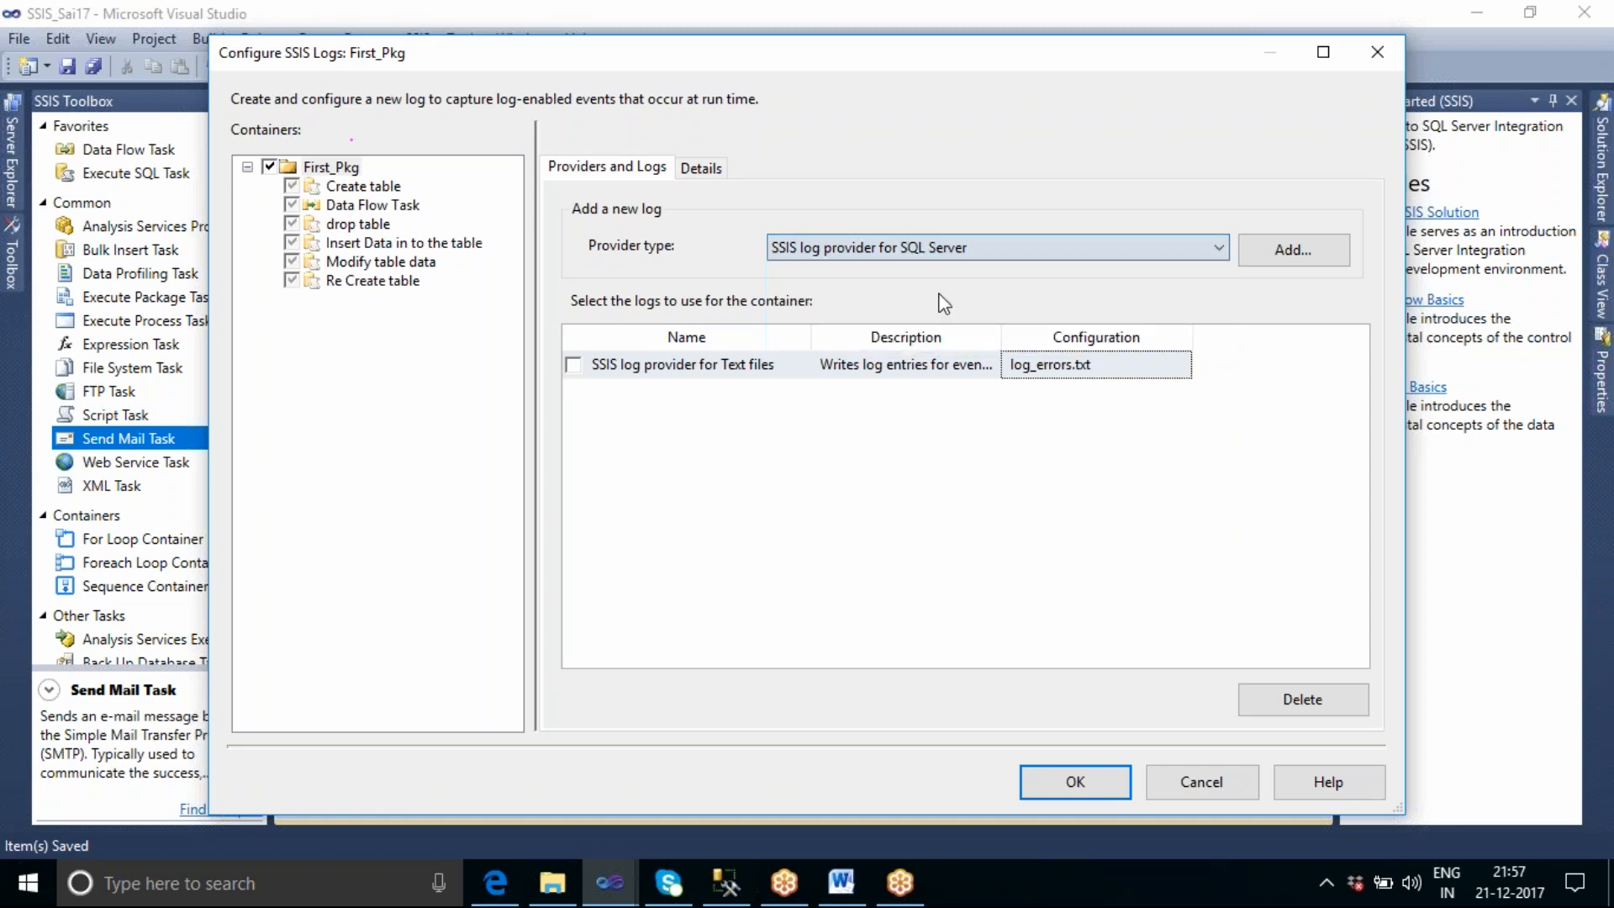
left_click(1285, 252)
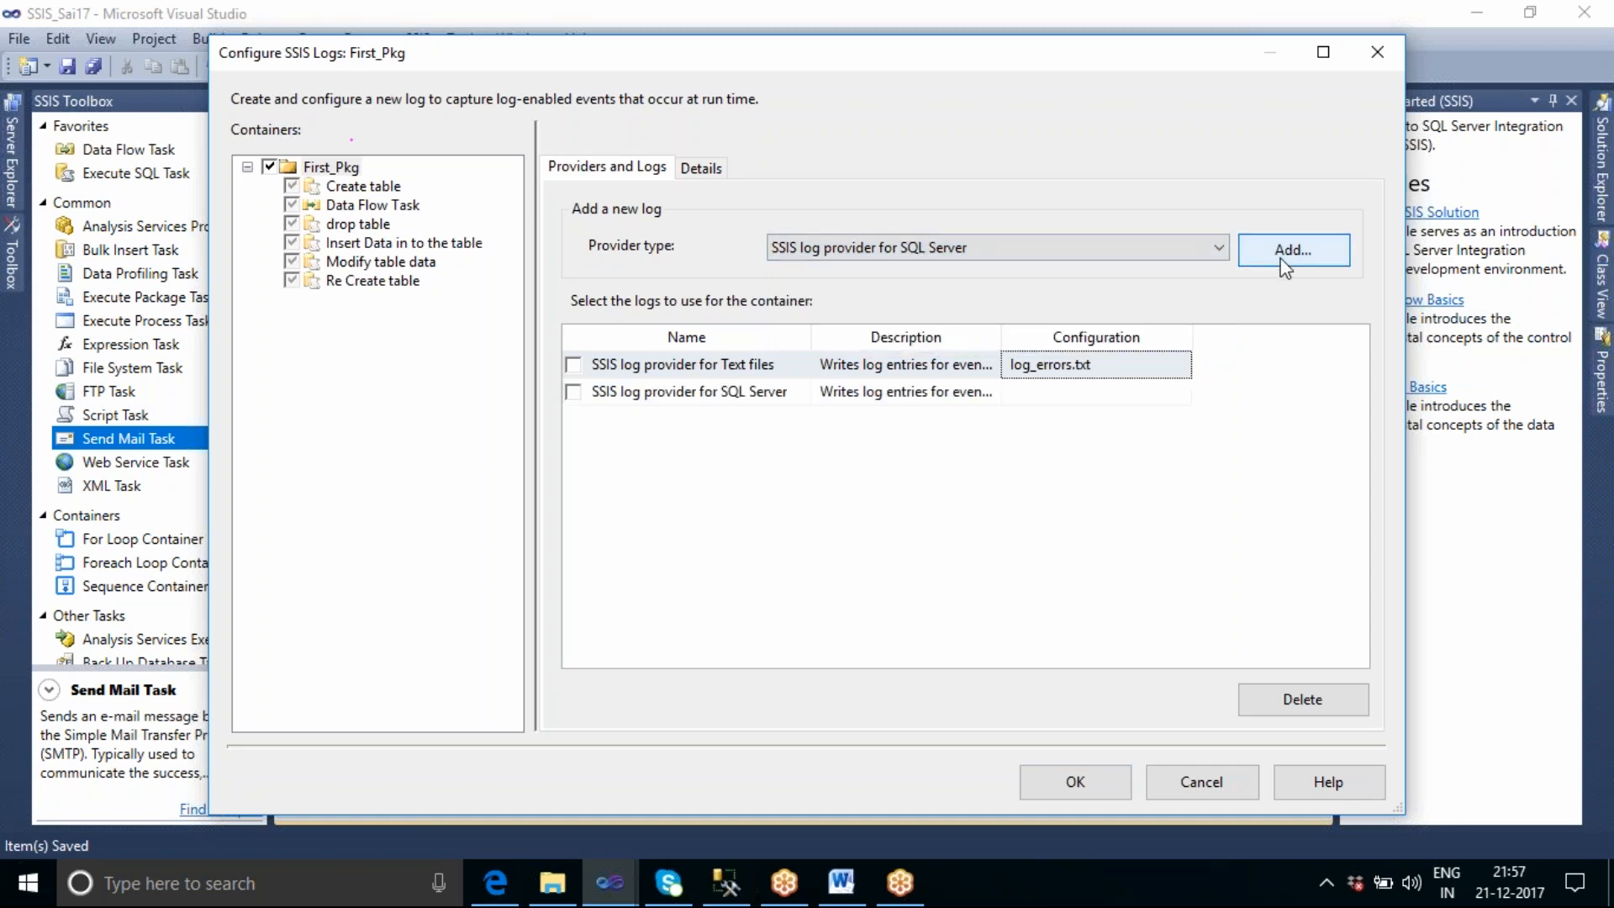
left_click(1064, 395)
left_click(1181, 393)
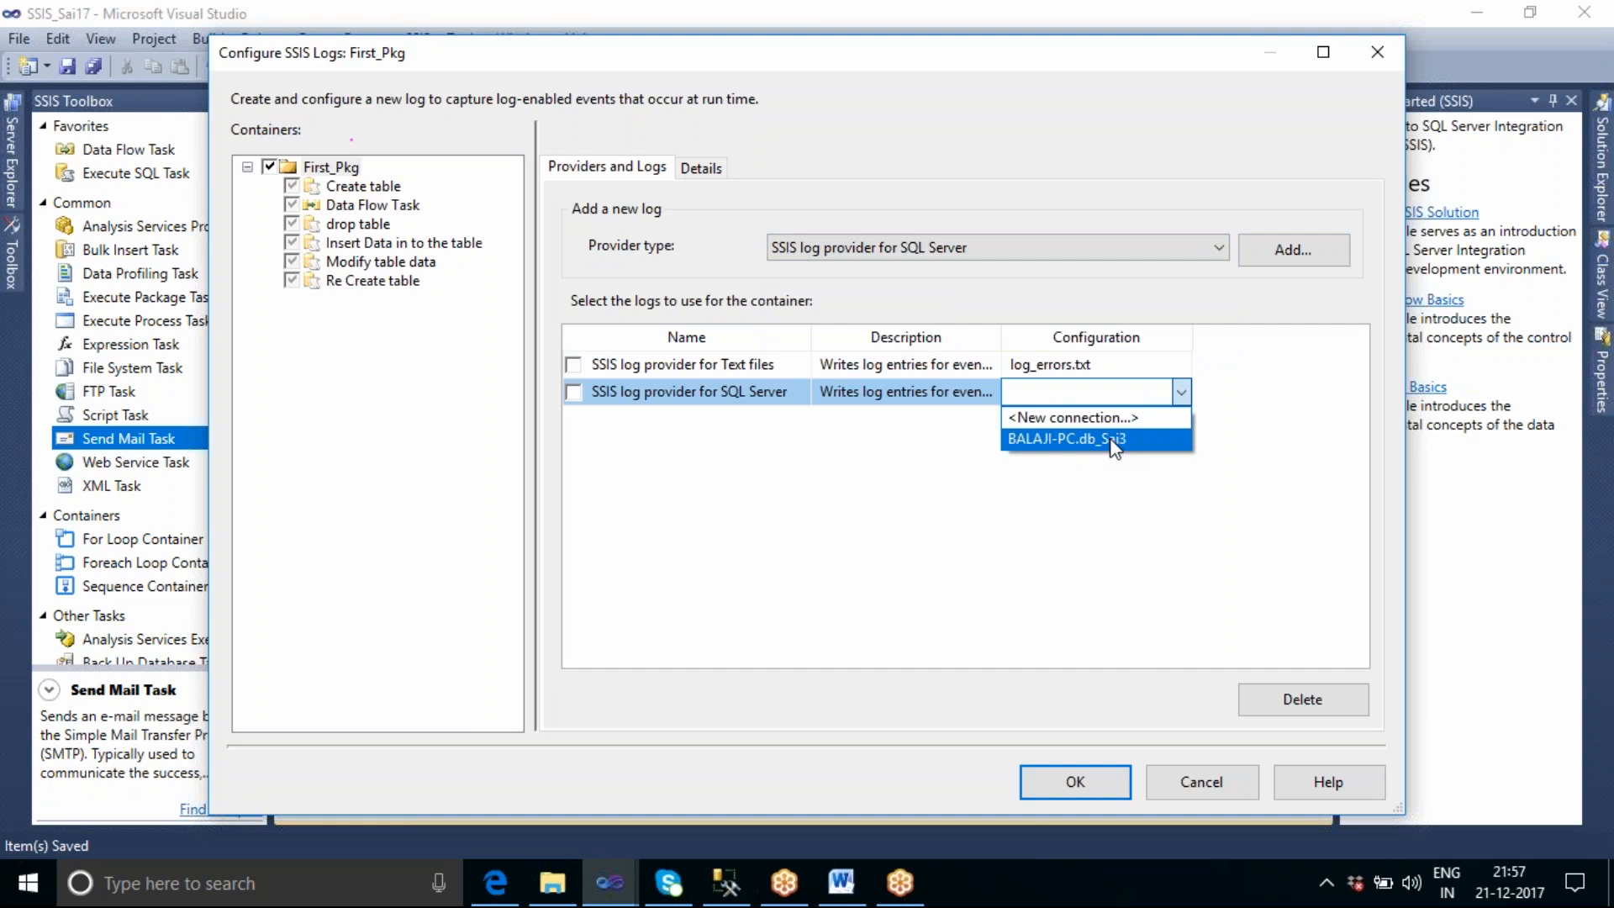
left_click(1113, 441)
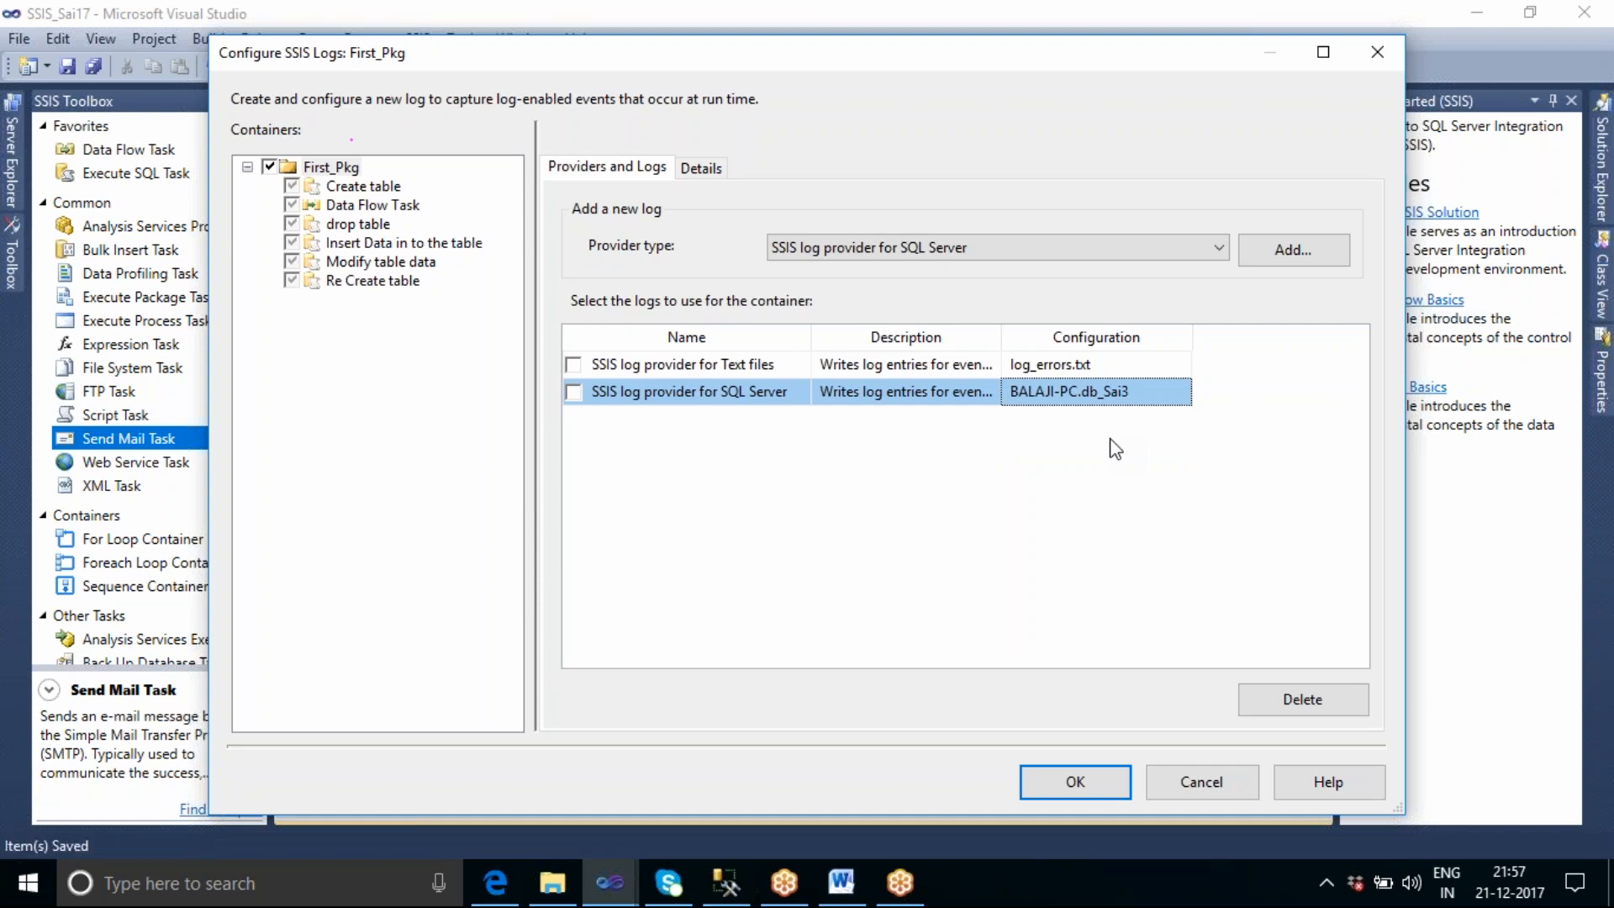
Switch to SQL Server Management Studio and open a new query against the db_Sai3 database.
left_click(725, 883)
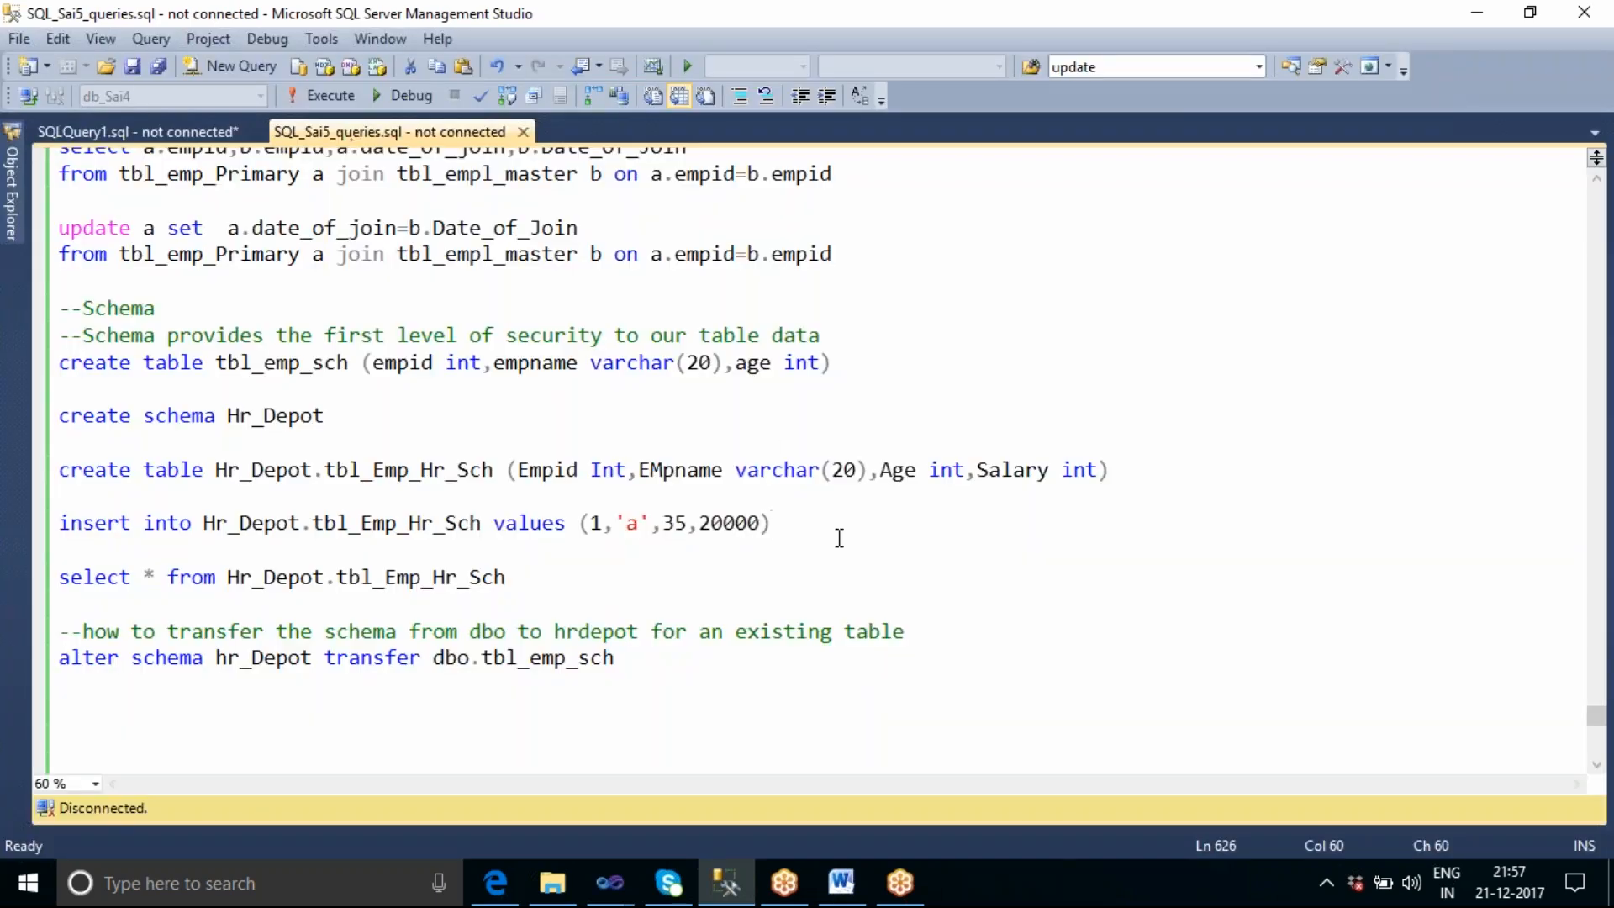
left_click(13, 197)
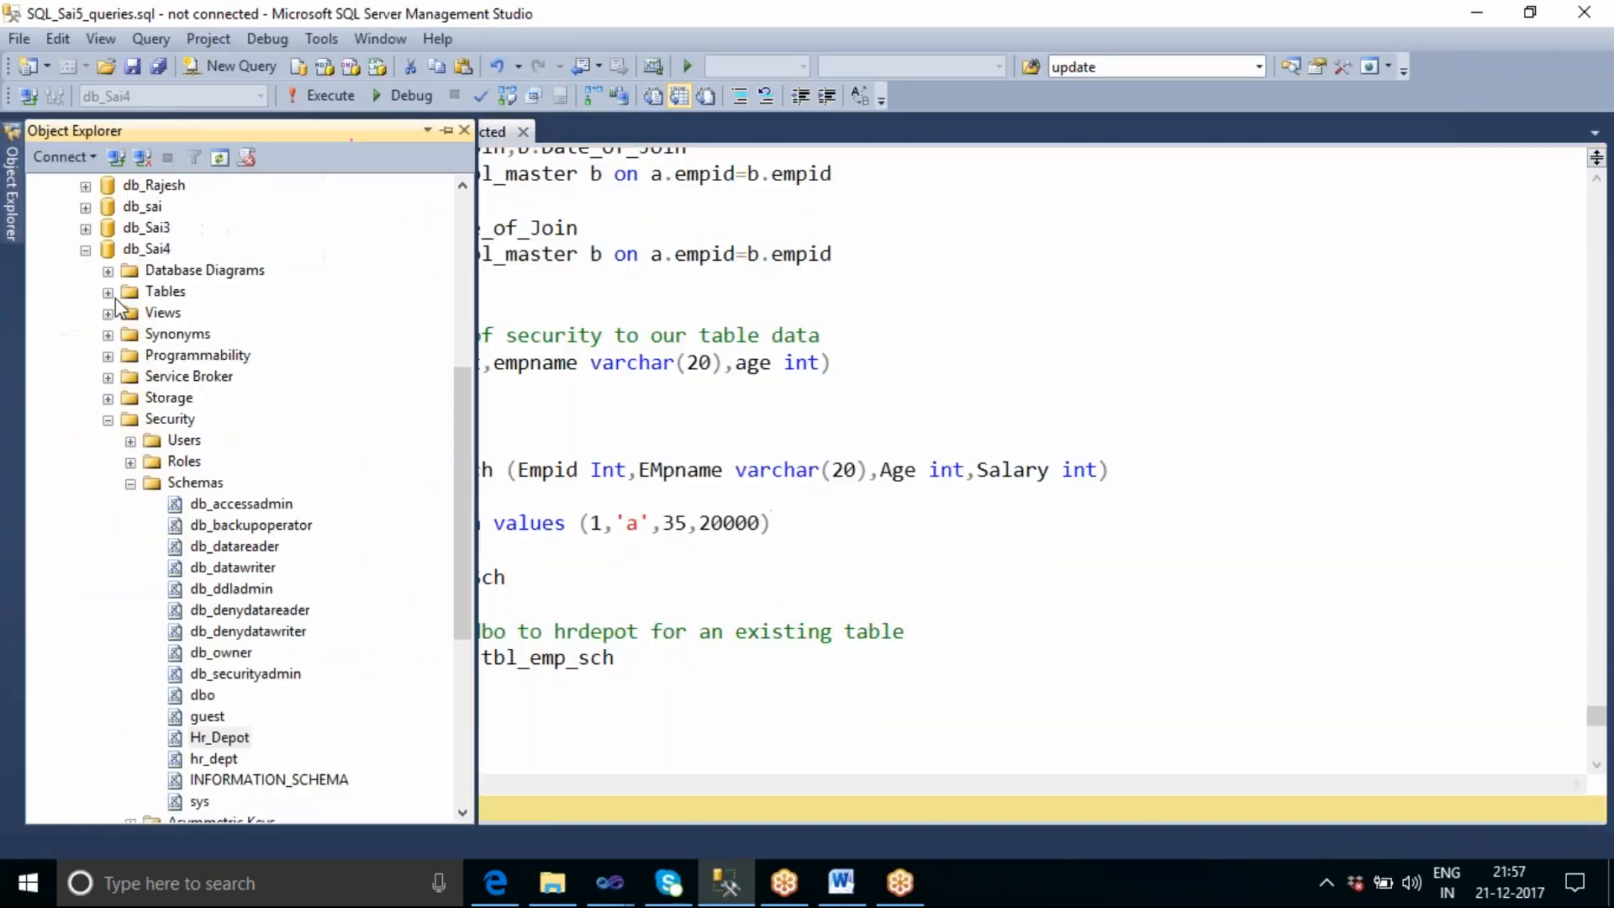
left_click(85, 250)
left_click(153, 485)
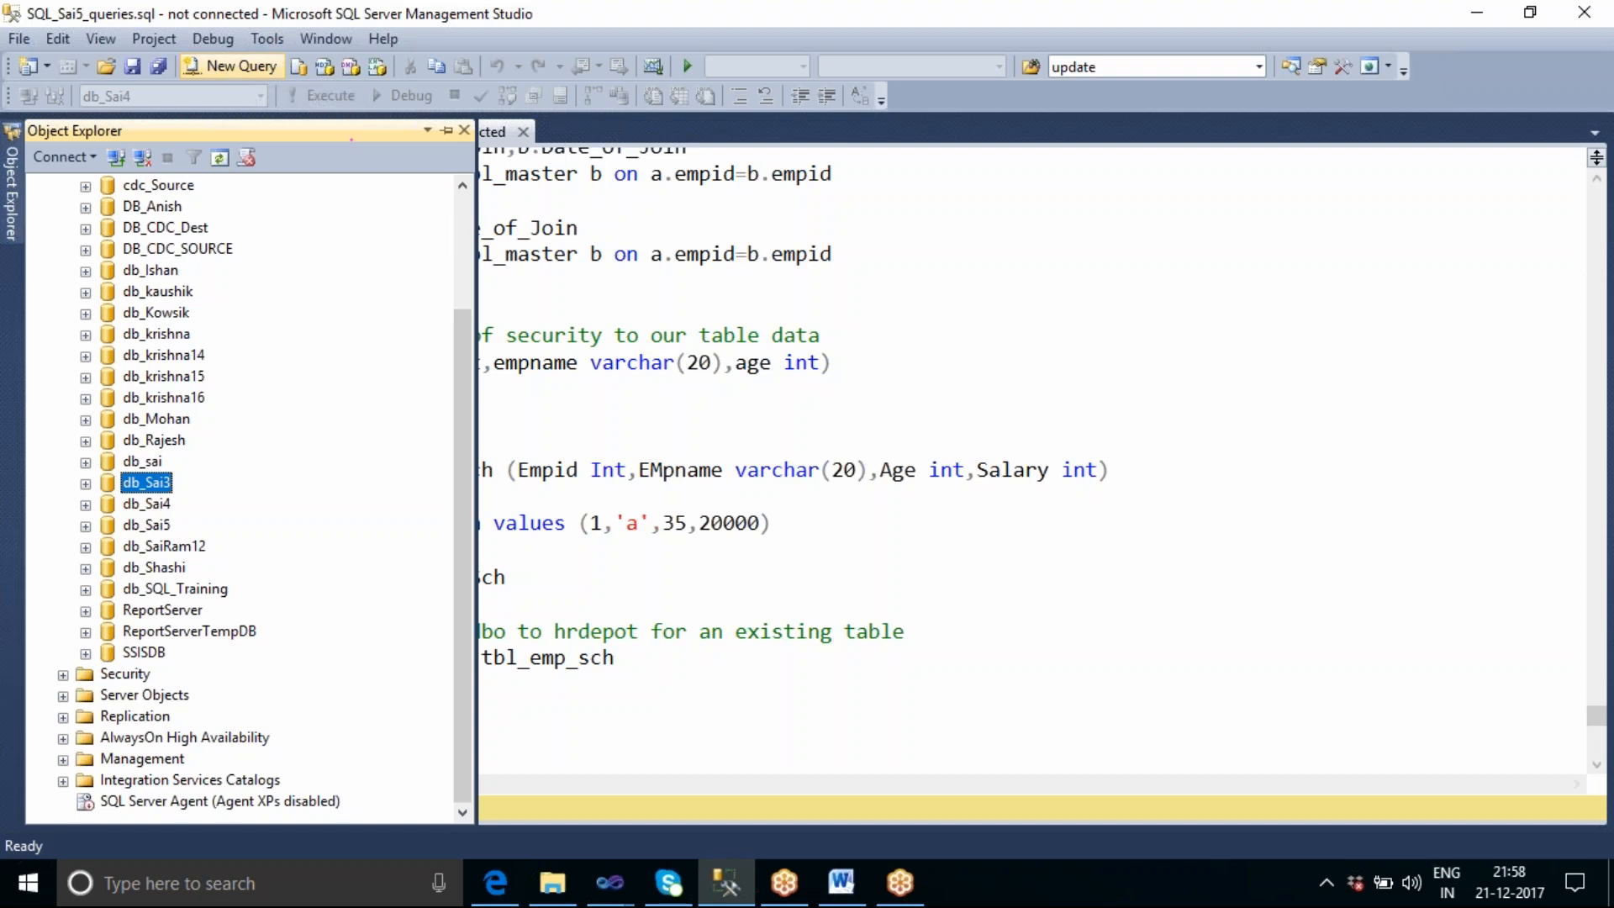
key("ctrl+n")
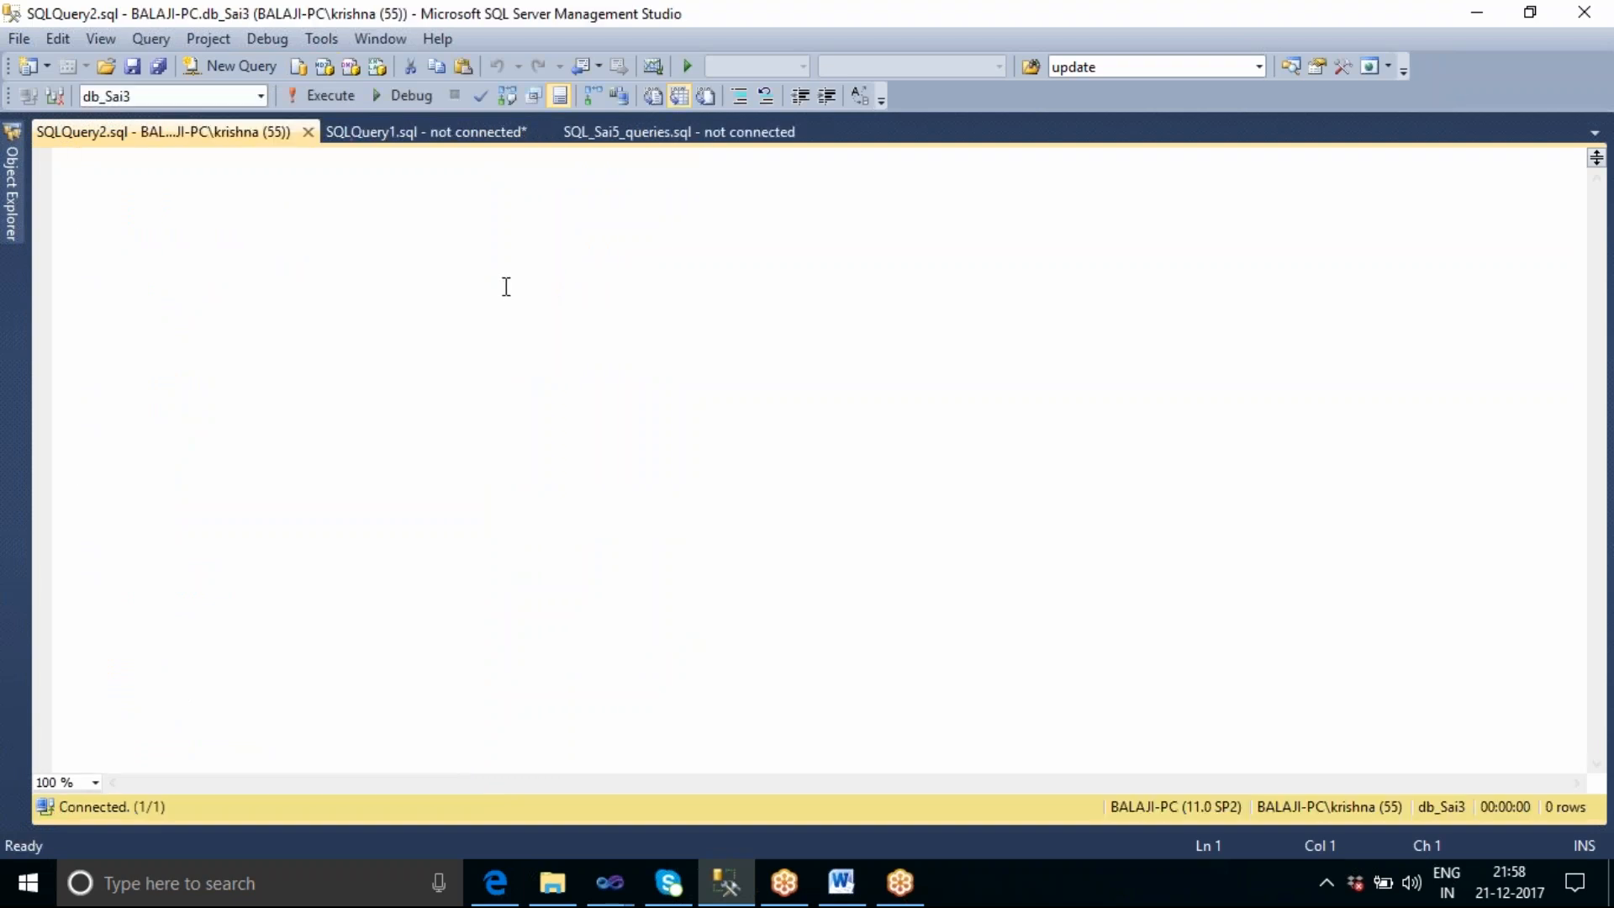
Write and run the query "select * from sysssislog" on db_Sai3.
type("selec")
type("t ")
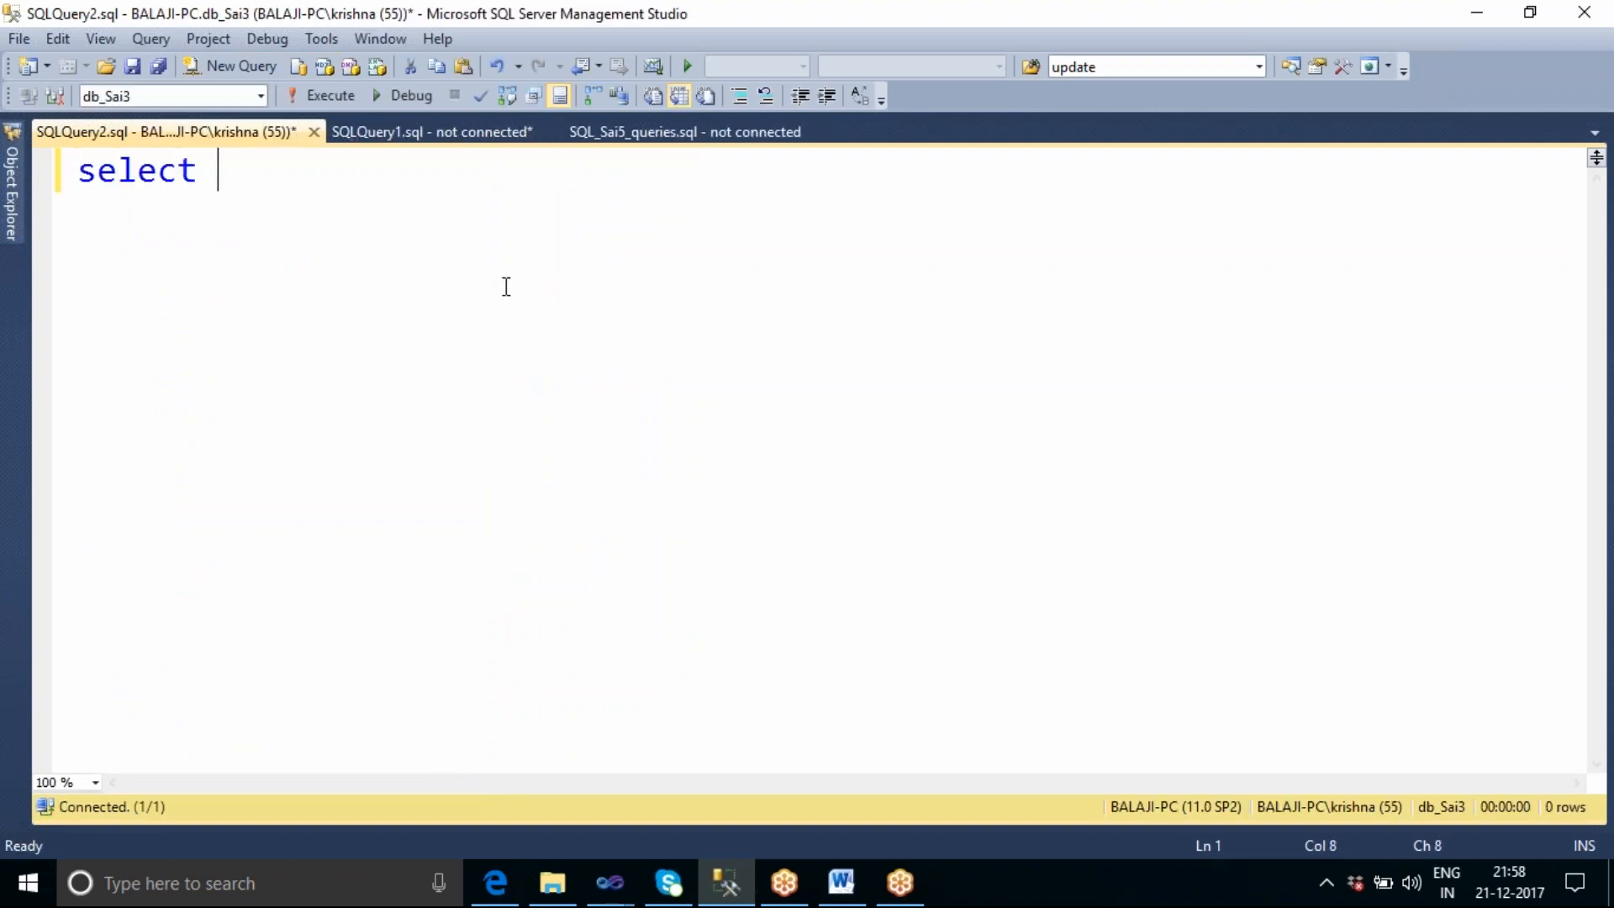
type("* fro")
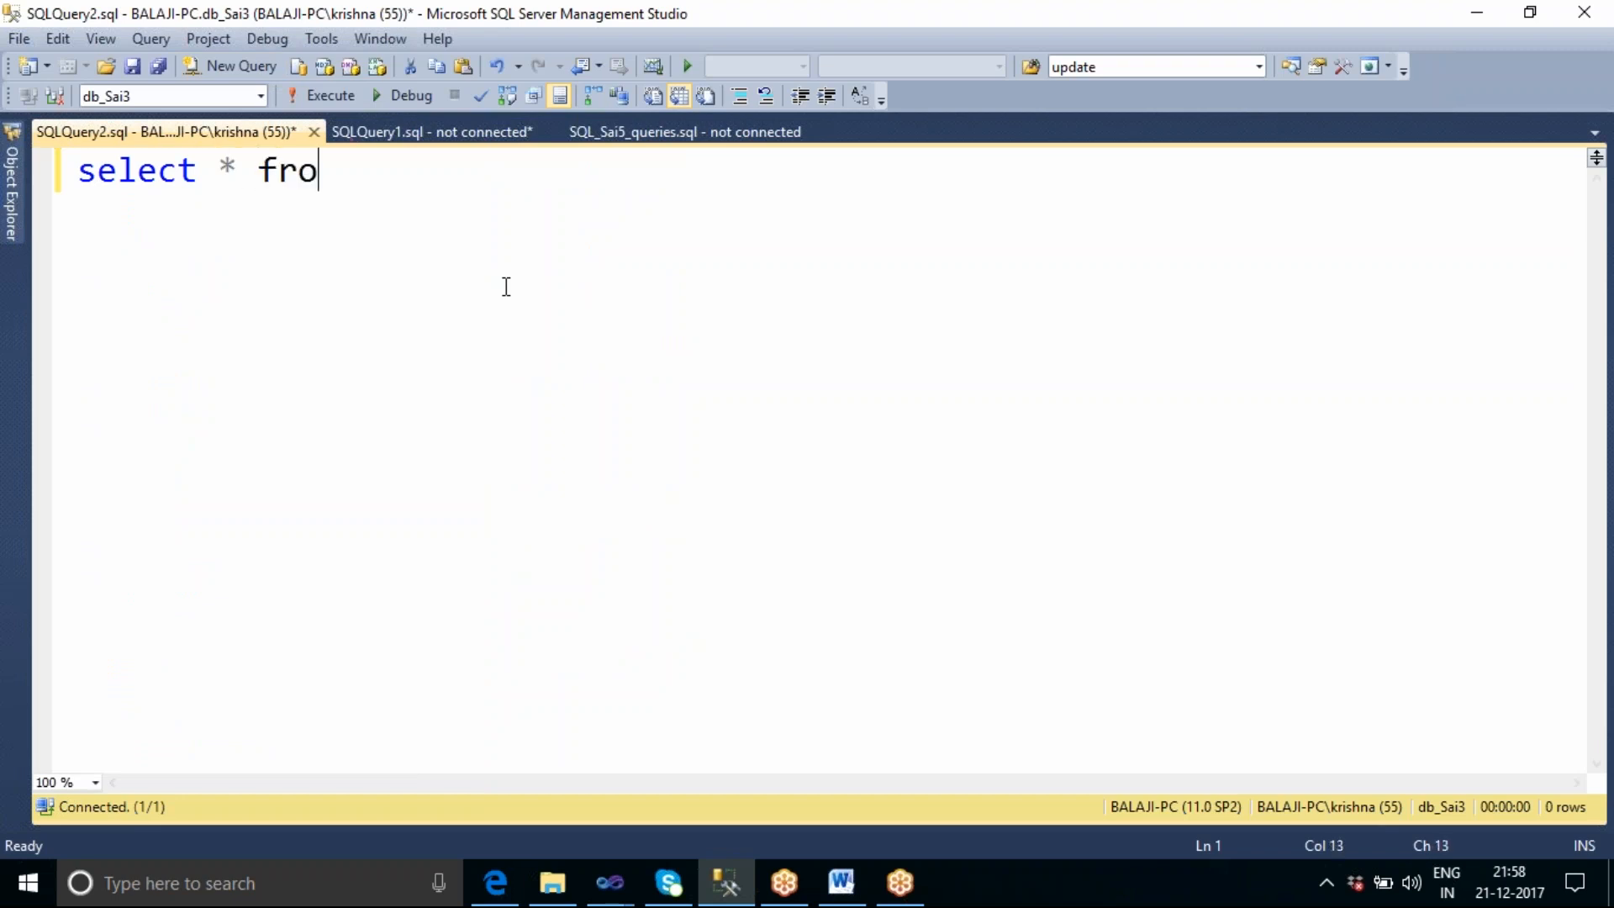
type("m ssi")
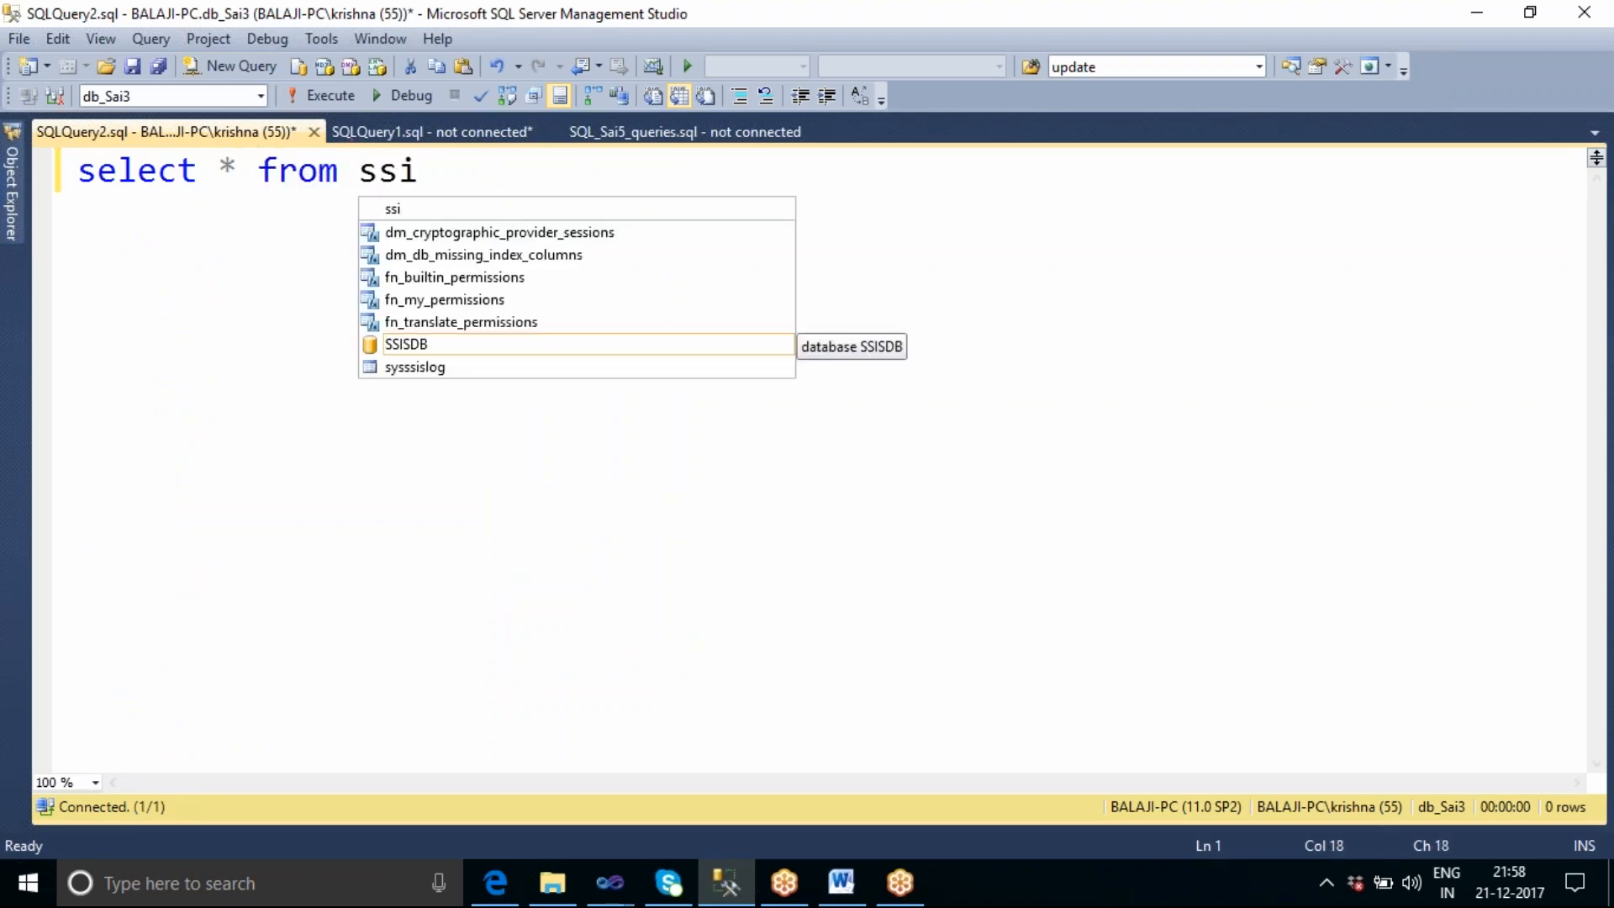
key("Down")
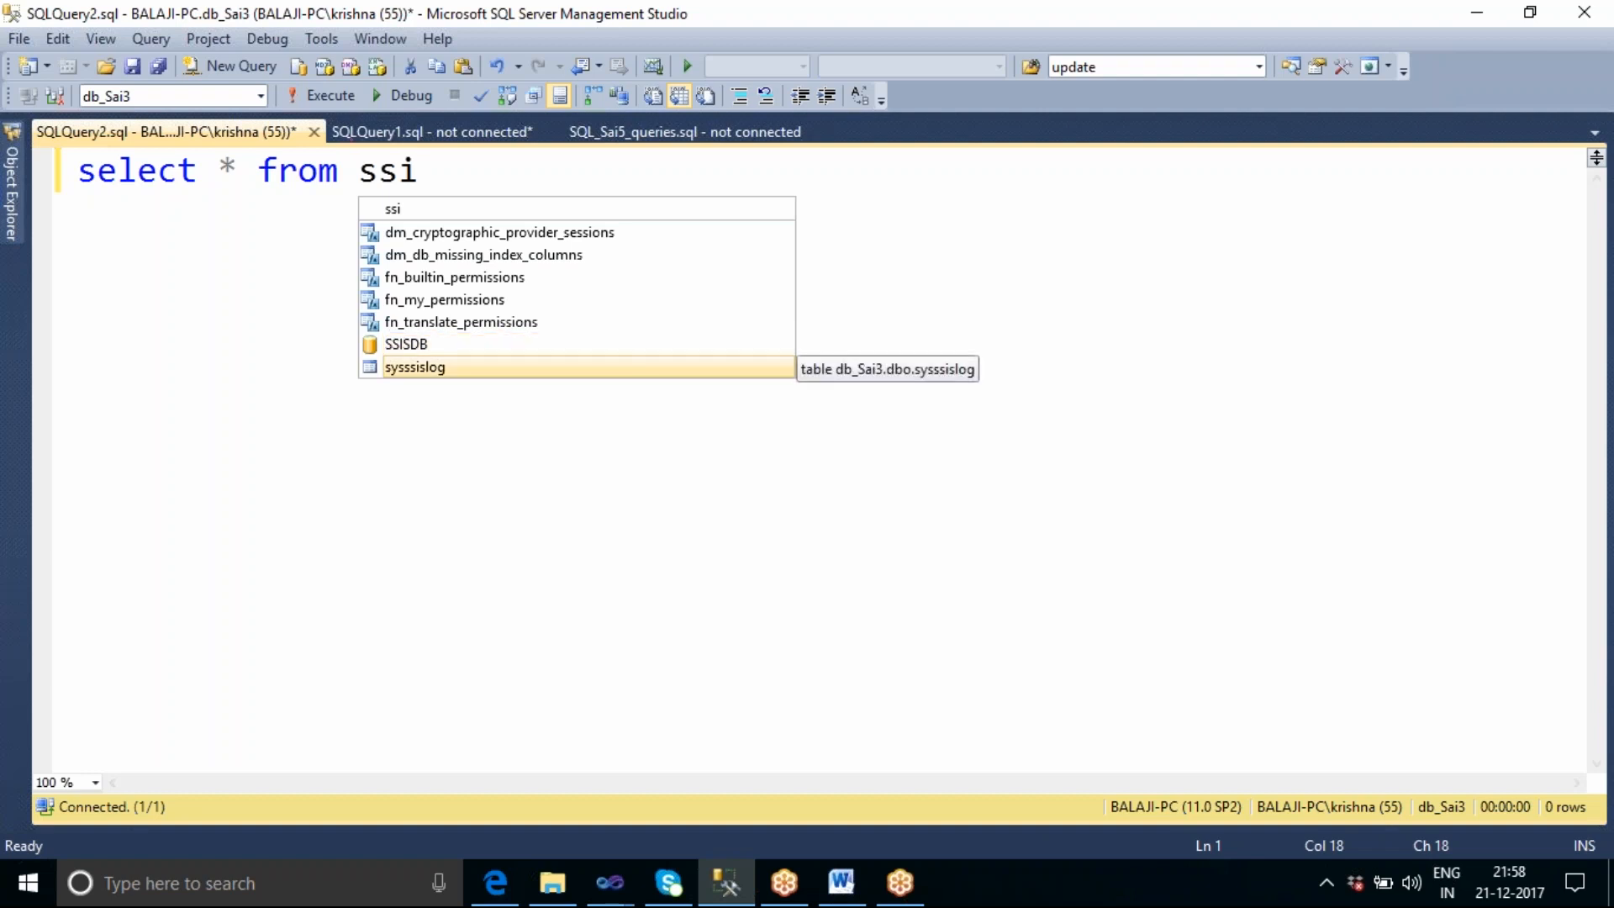
key("Tab")
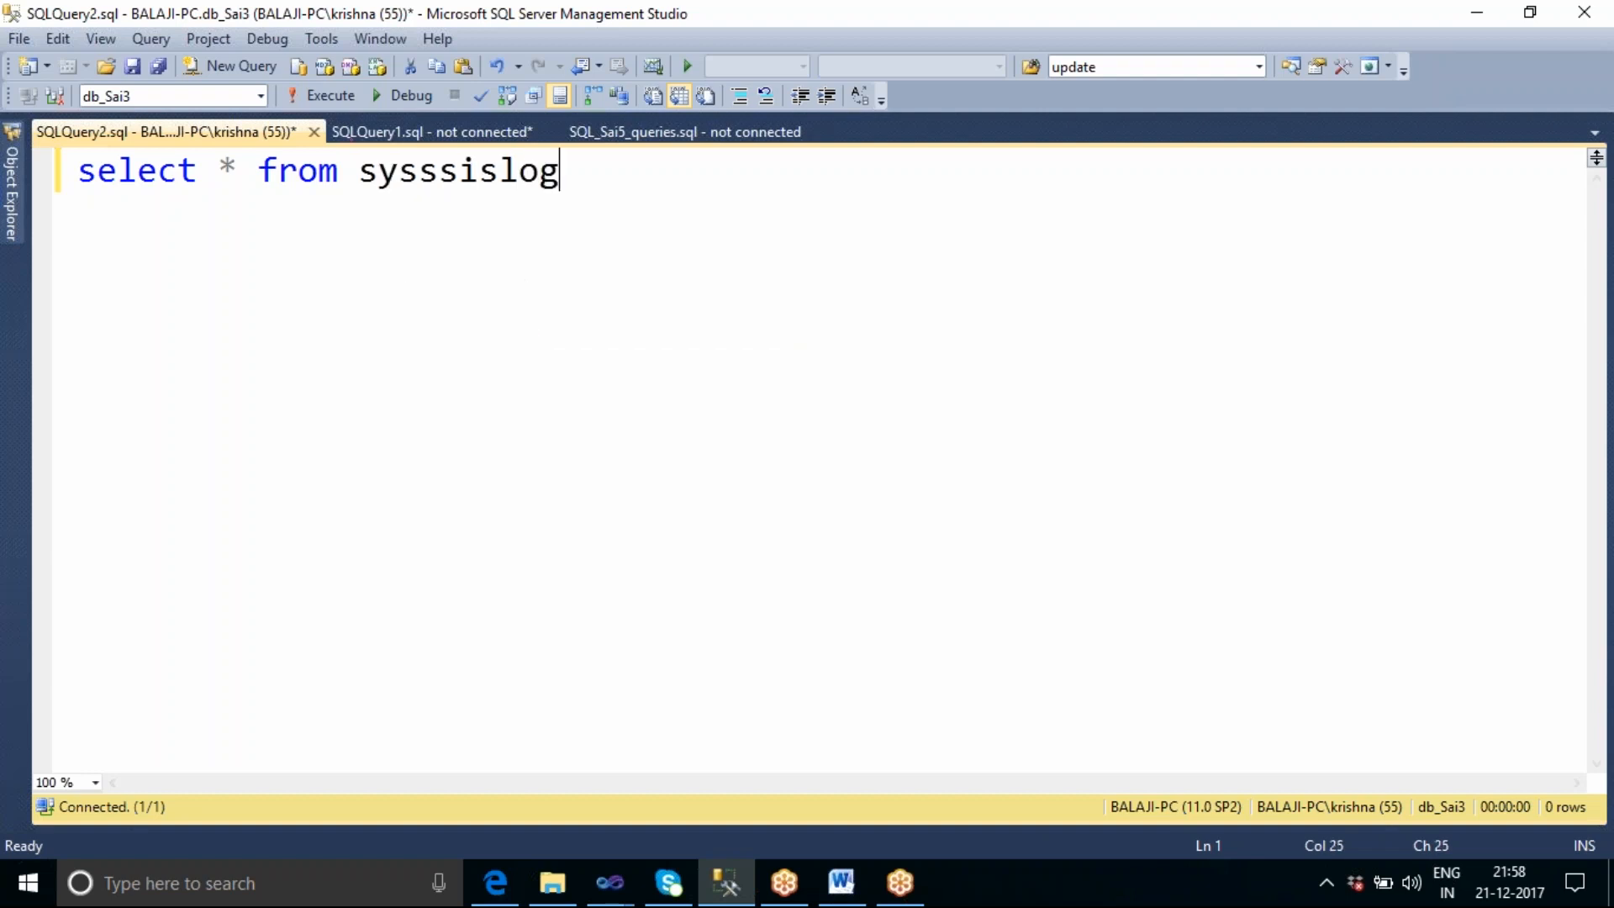
key("F5")
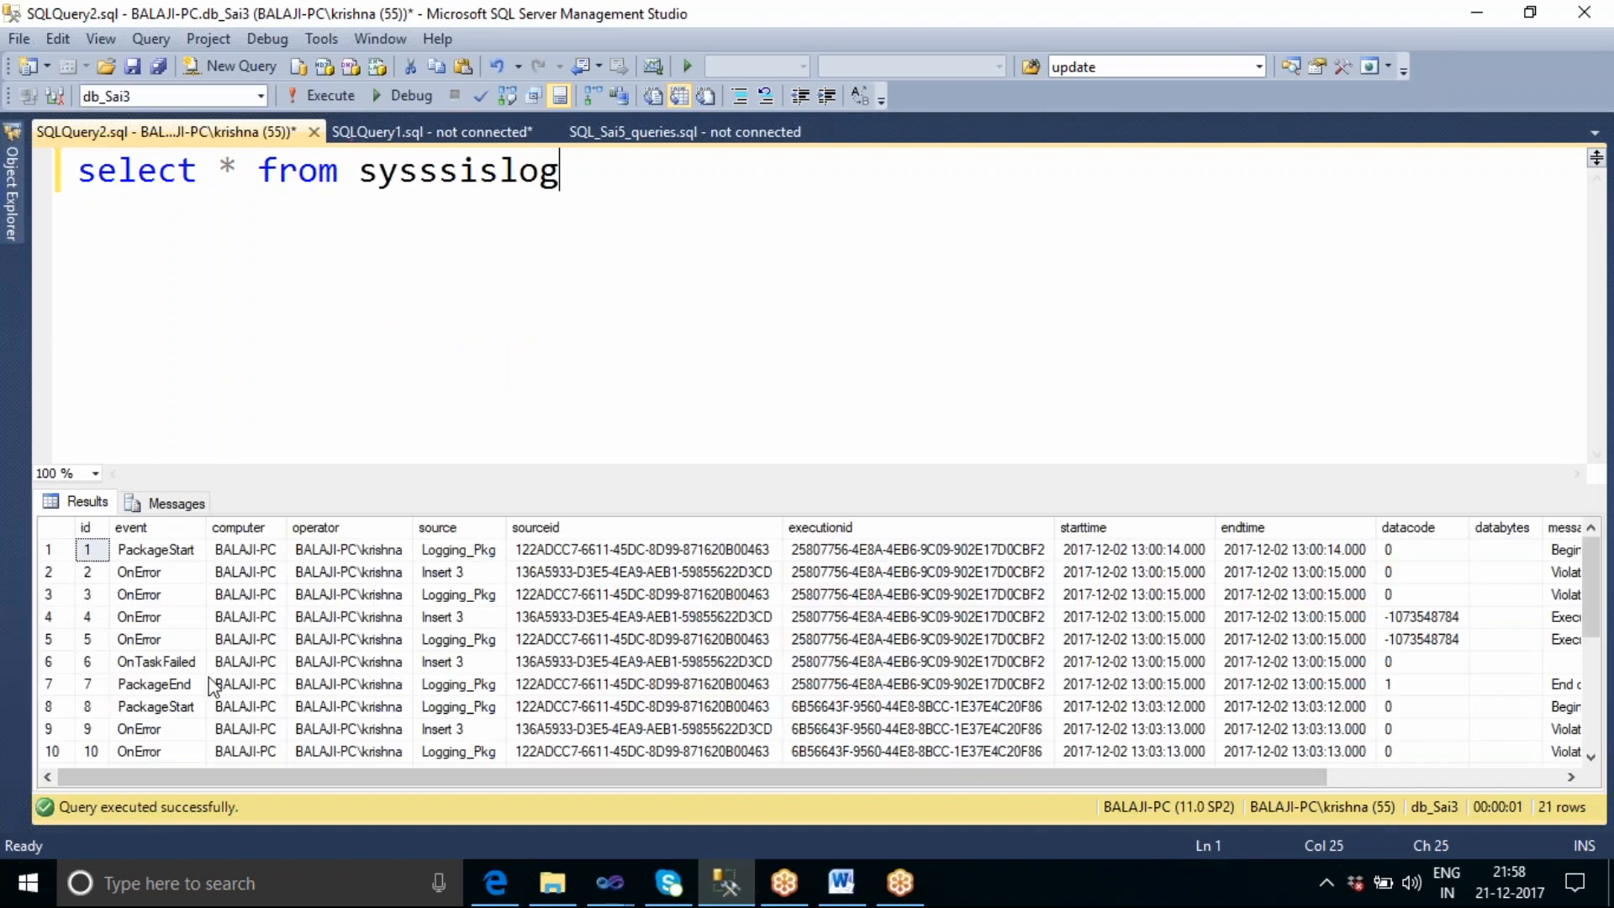
Examine the third row of the sysssislog results, an OnError event, through to its message column.
left_click(140, 595)
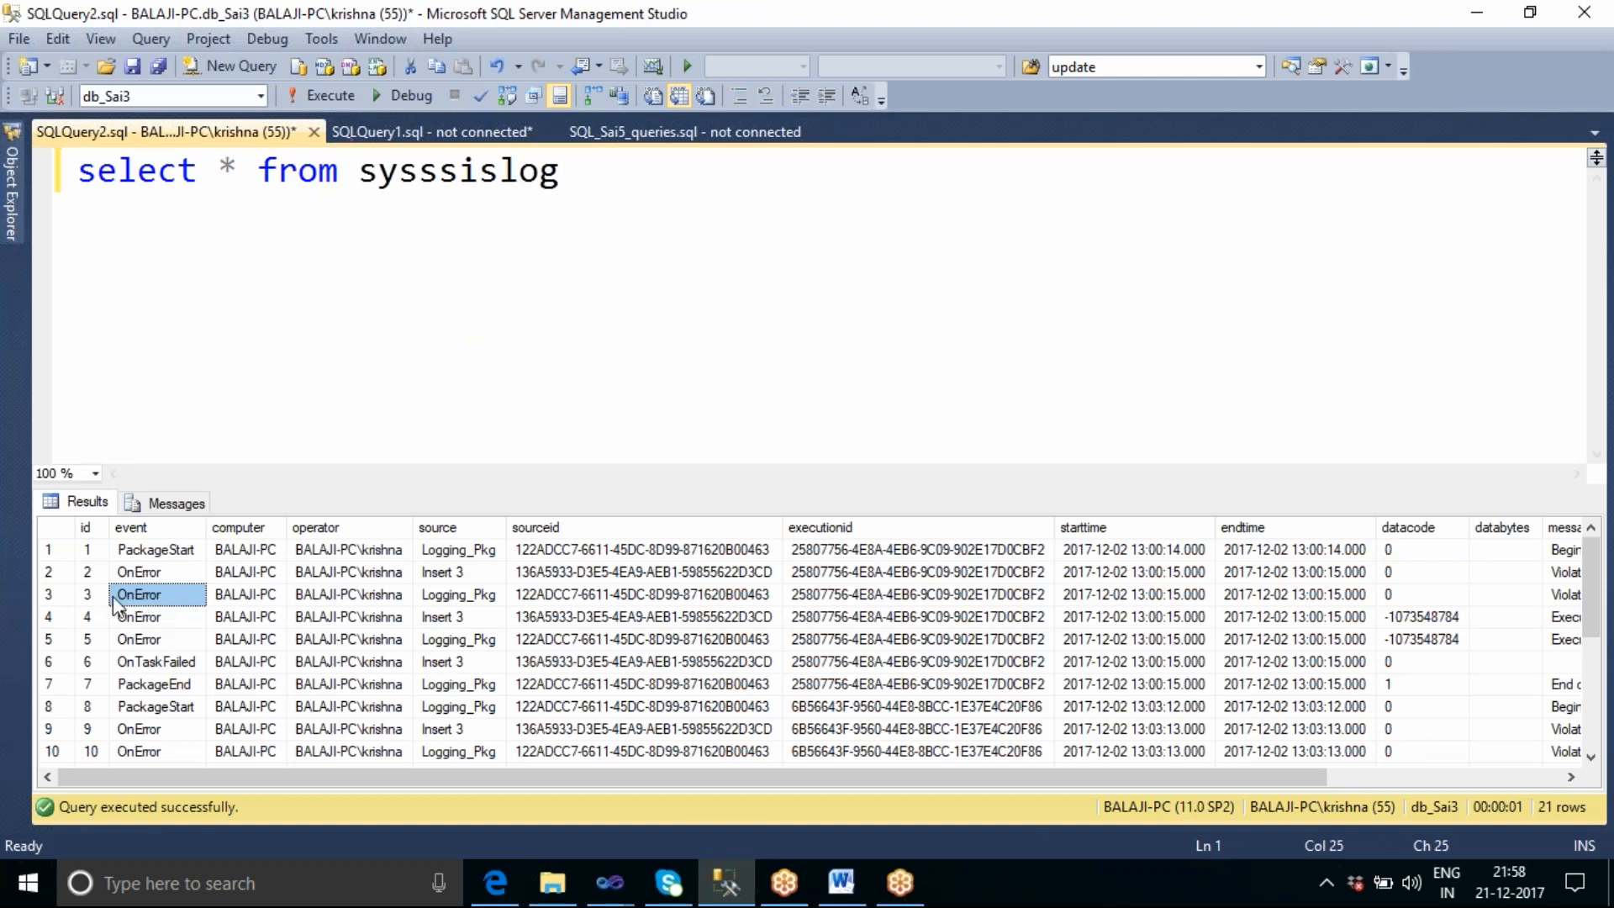
left_click(49, 595)
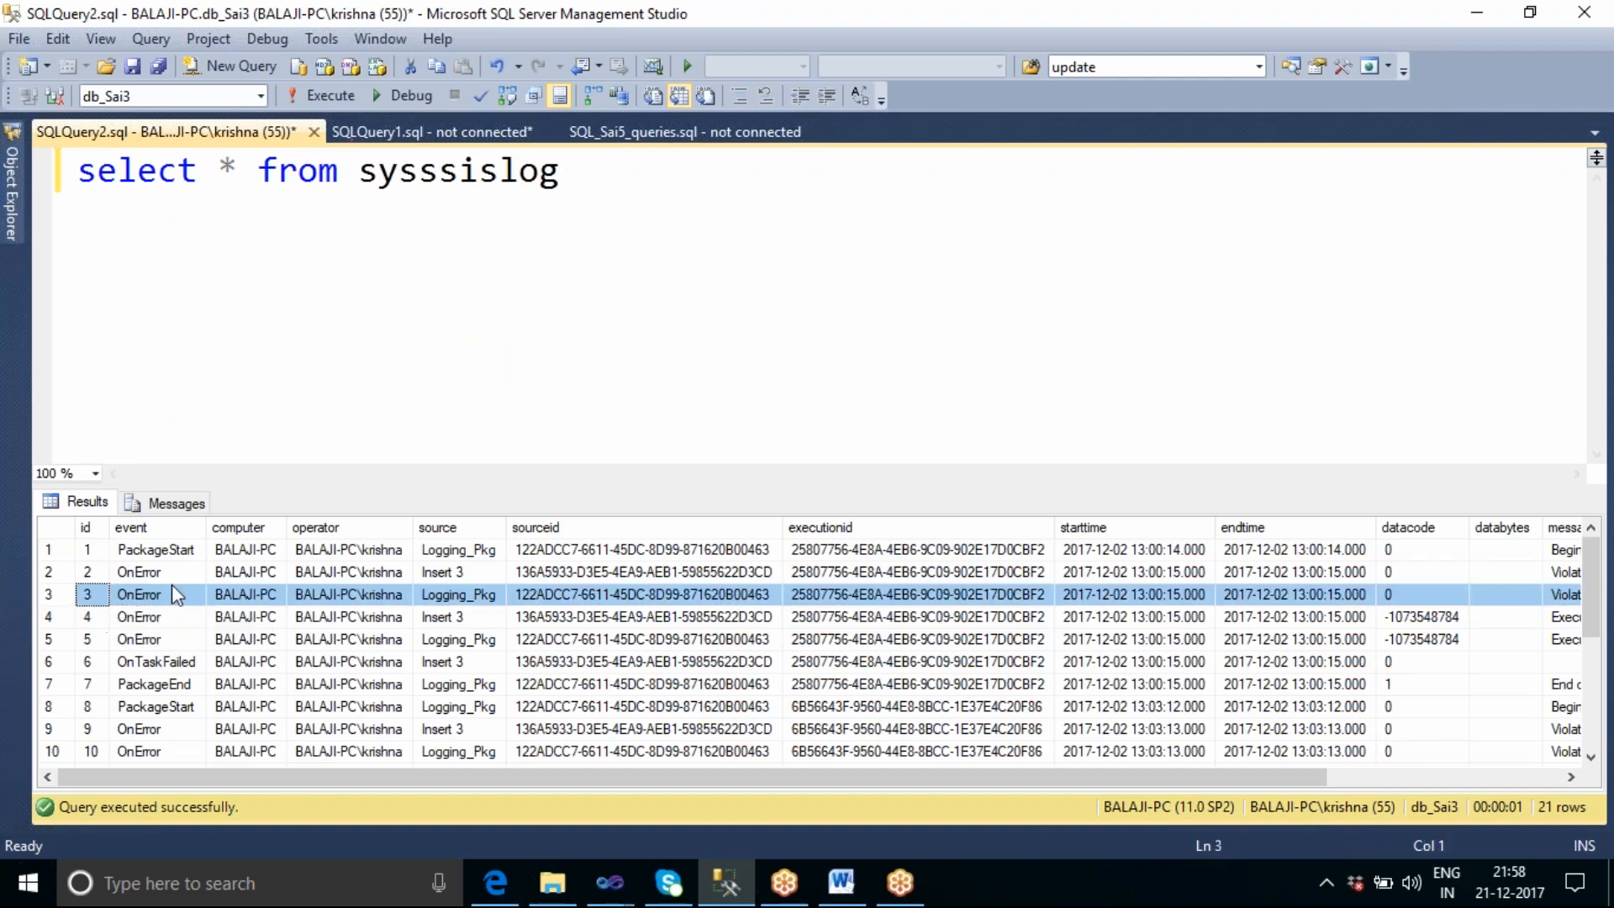
left_click_drag(792, 778, 1024, 780)
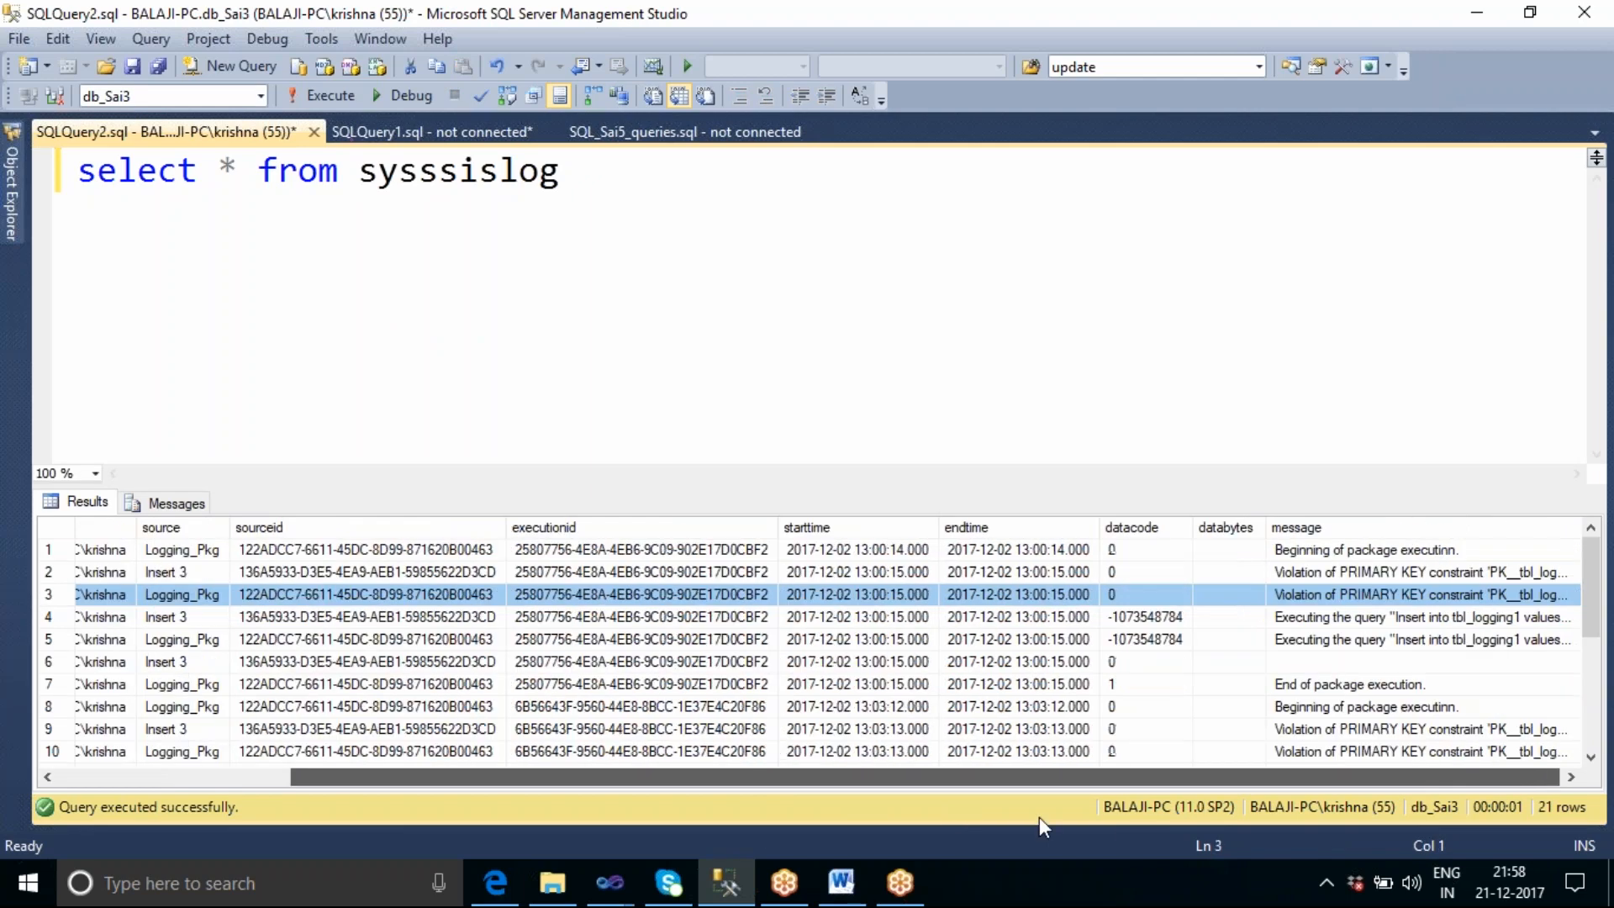
left_click(1485, 597)
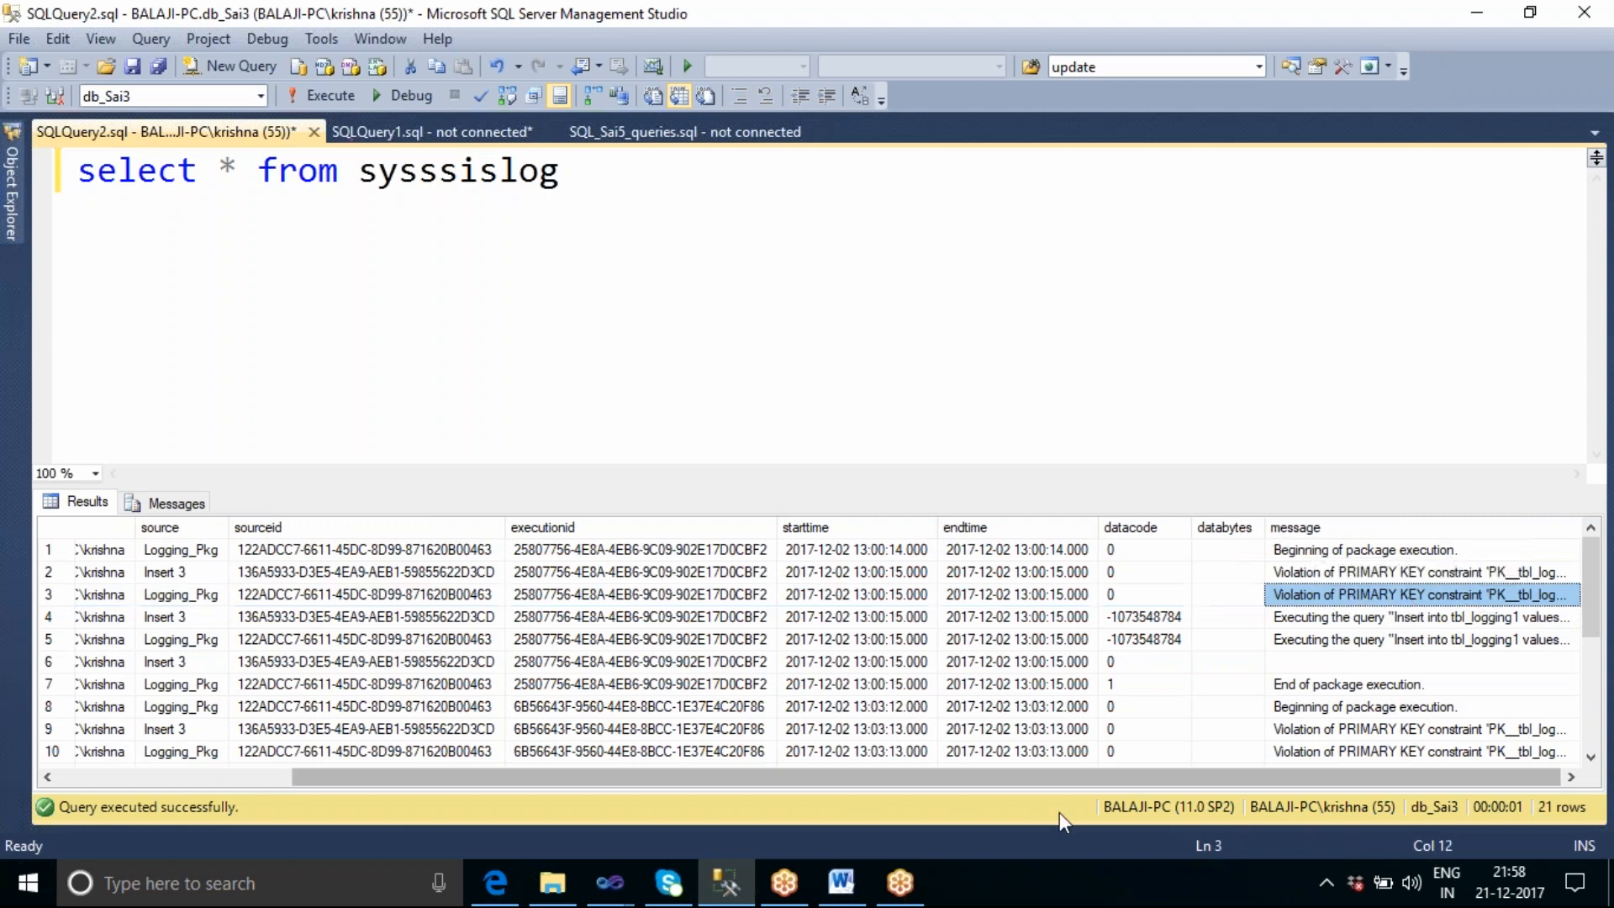
Examine the remaining sysssislog rows down to the last one, checking their message, event and source columns.
mouse_move(626, 898)
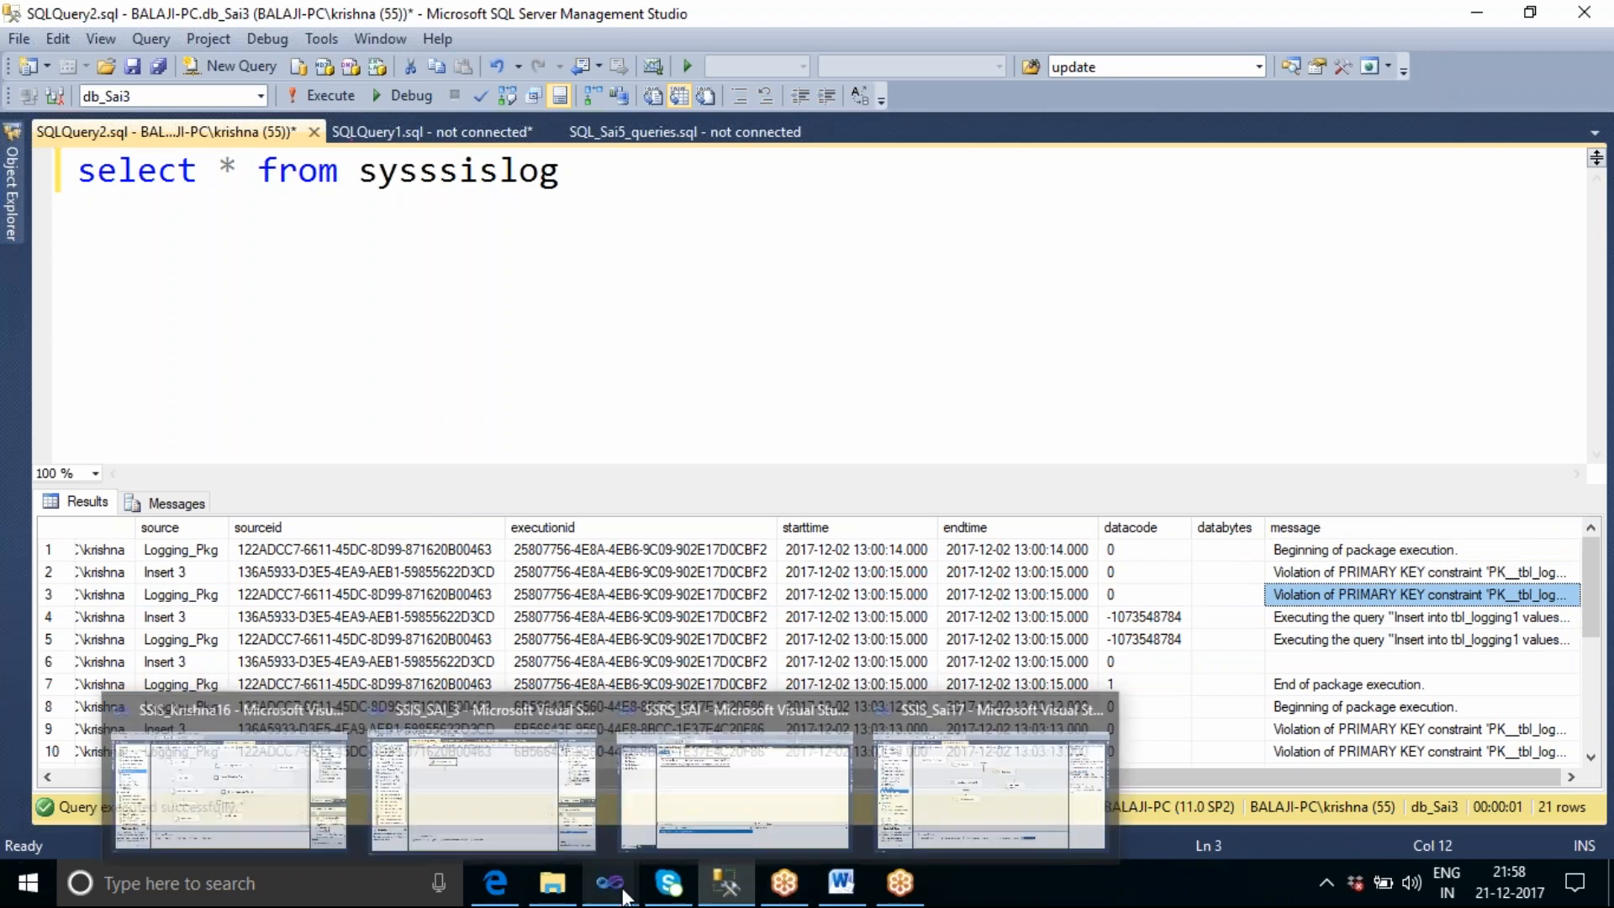
left_click(1353, 706)
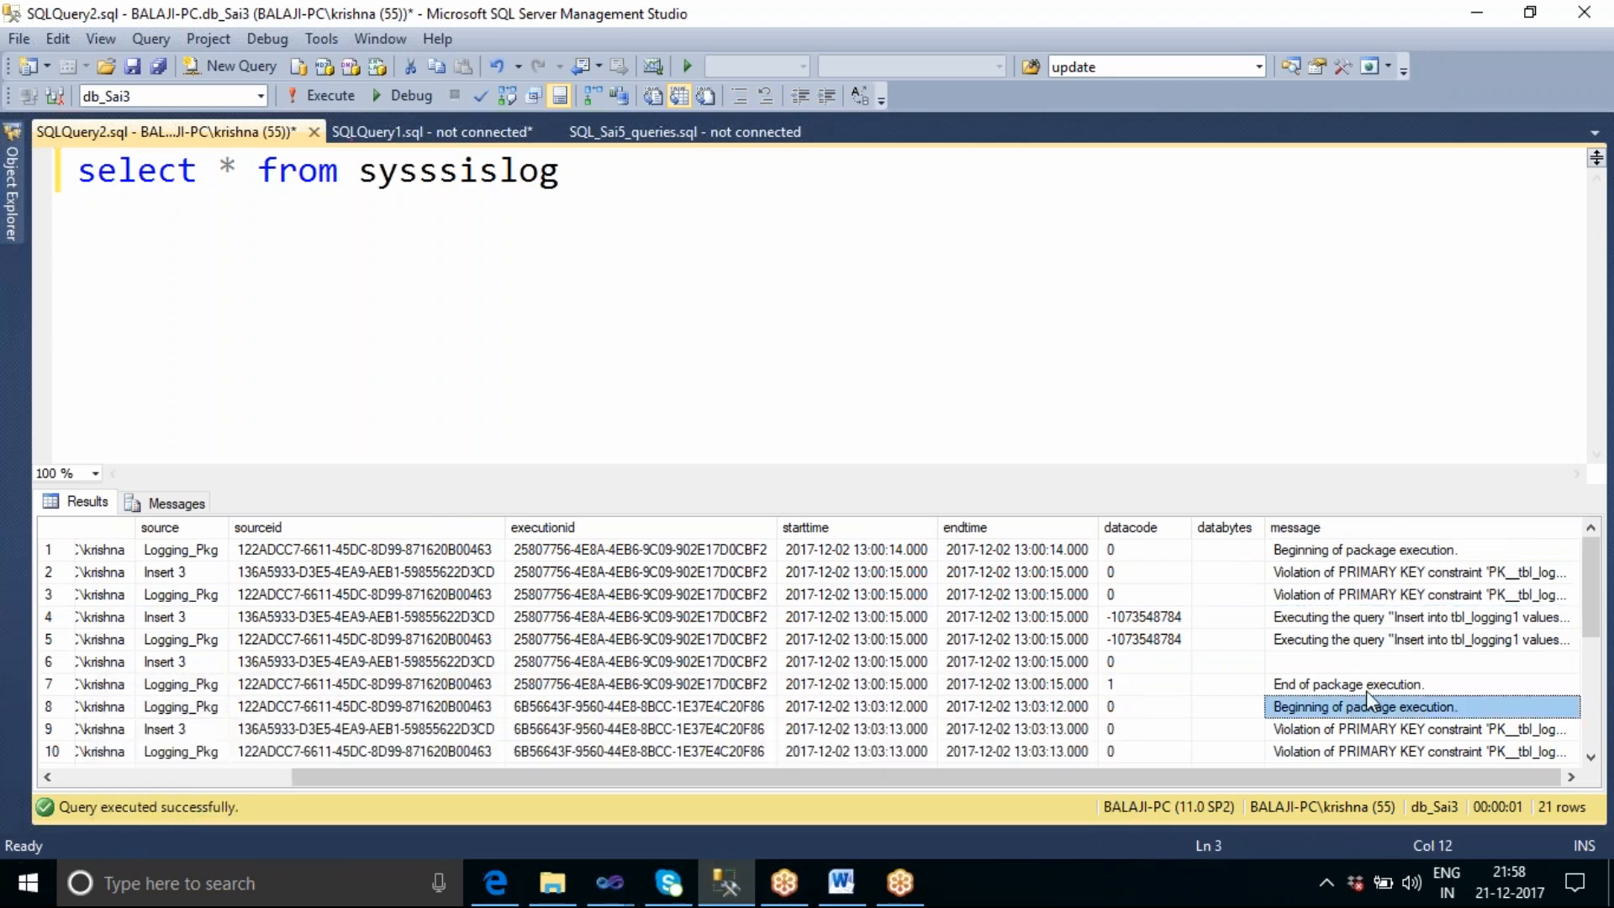
scroll(1396, 683, "down", 3)
scroll(1395, 682, "down", 1)
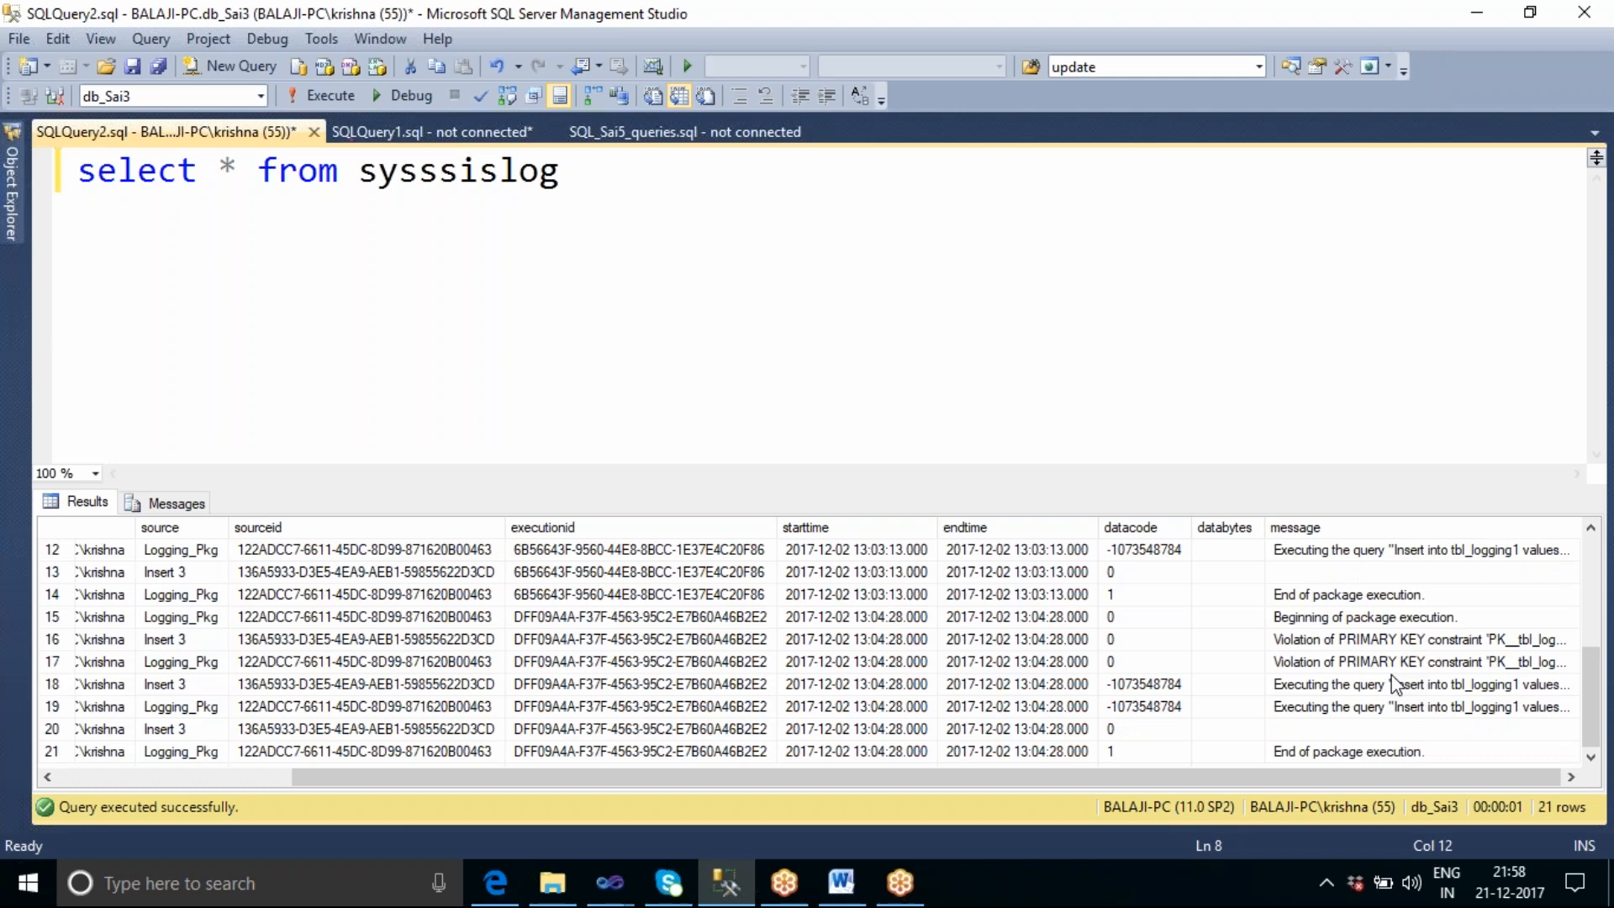
left_click(215, 774)
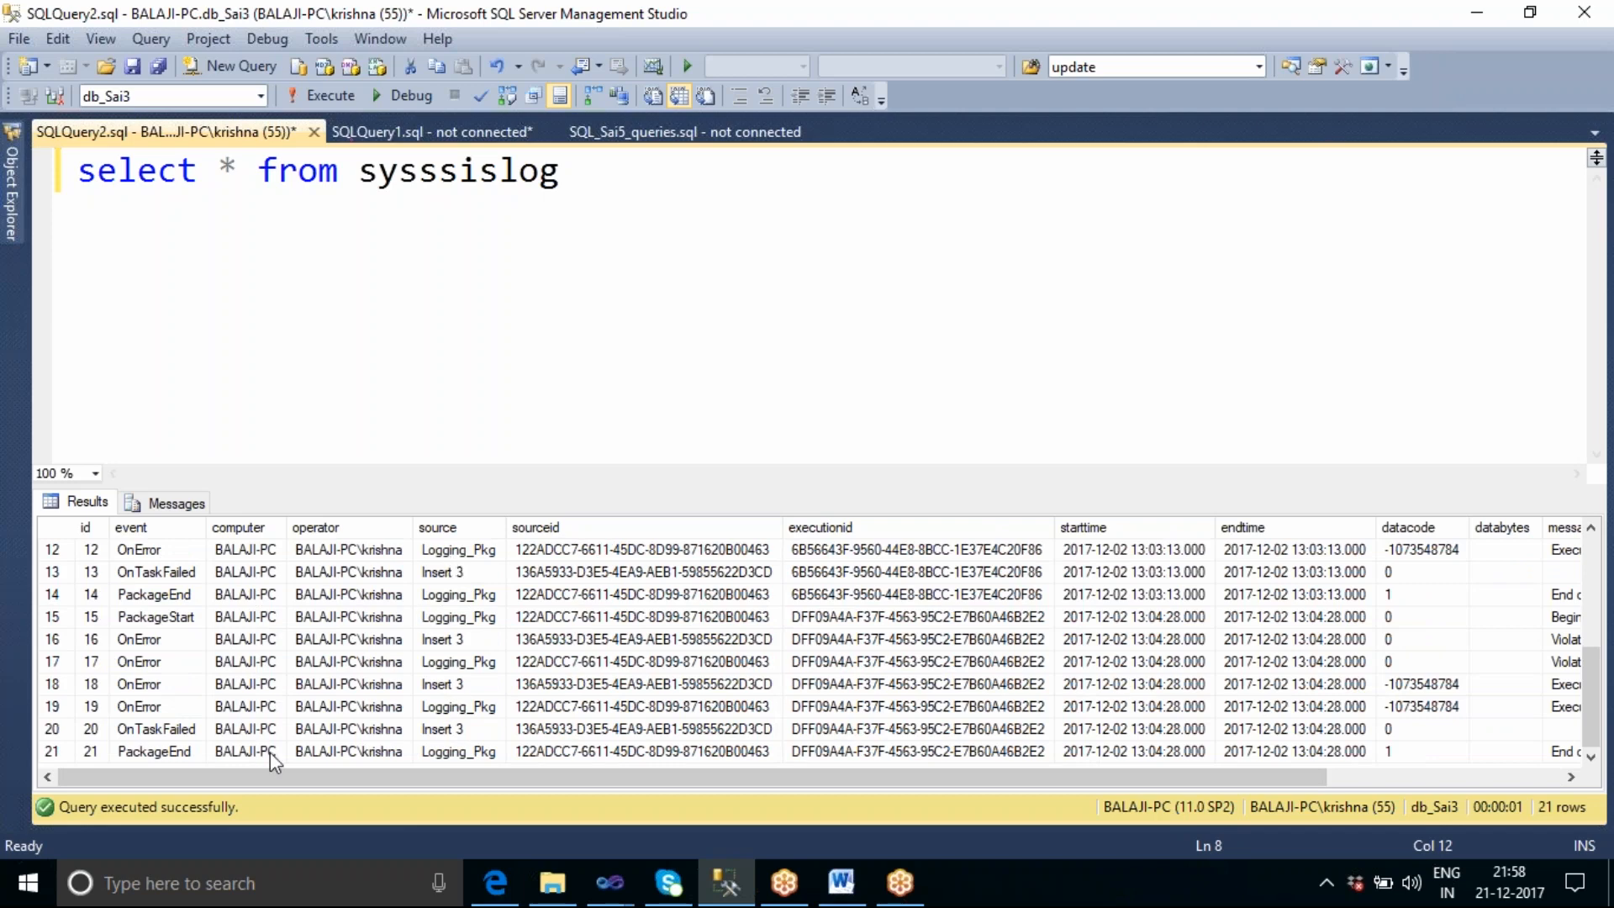
left_click_drag(523, 780, 425, 815)
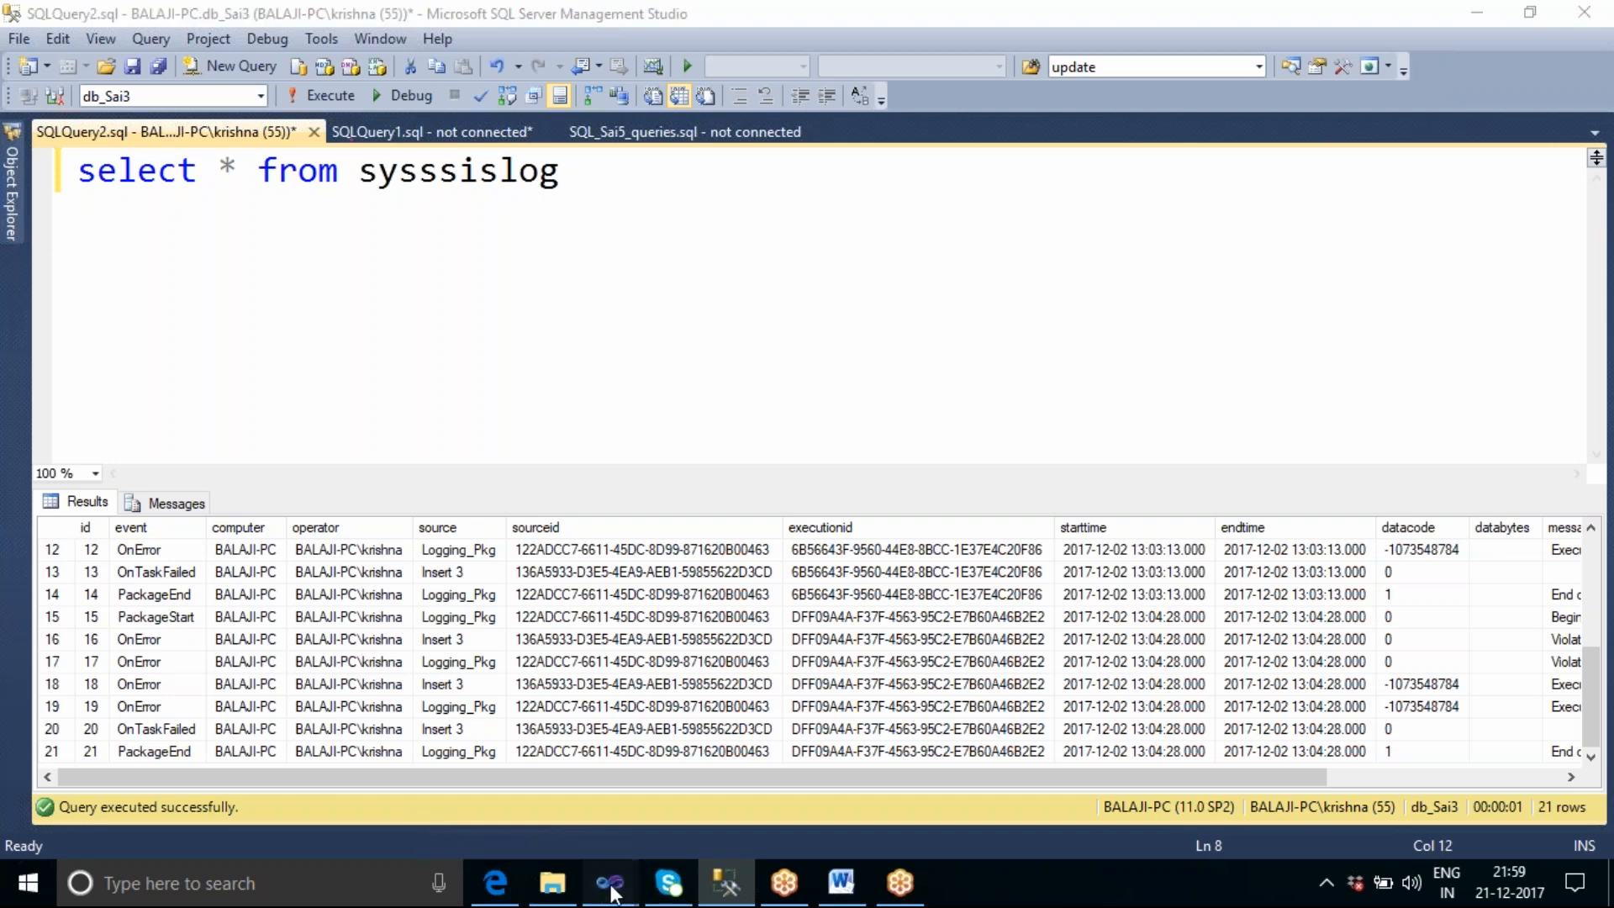
Switch to the SSIS_Sai17 project in Visual Studio and accept the First_Pkg log configuration.
mouse_move(610, 883)
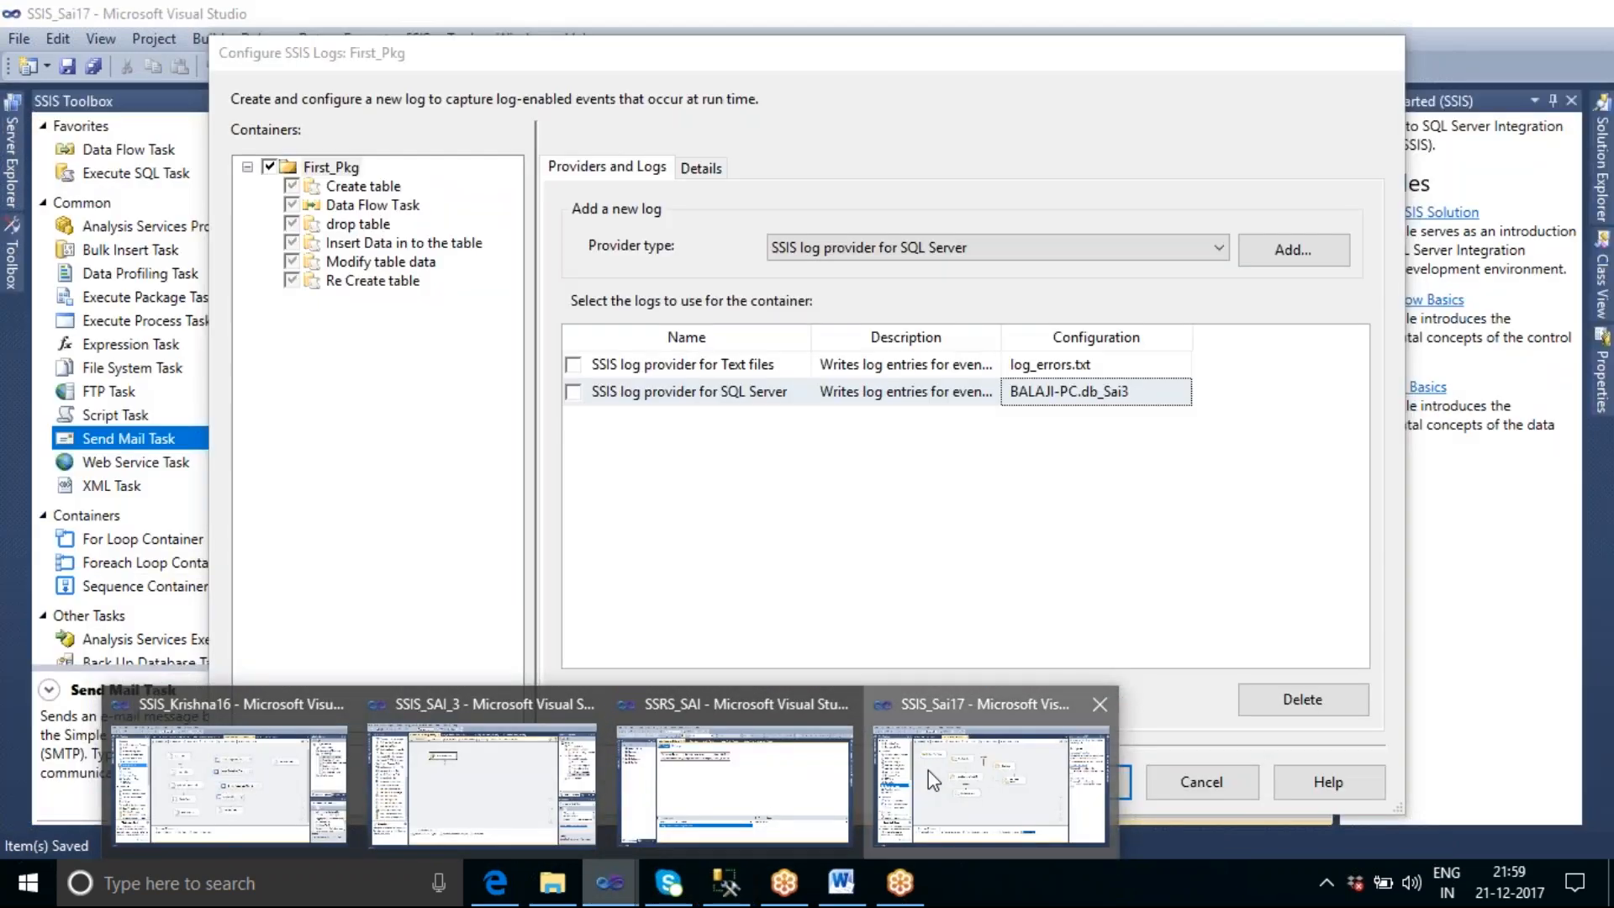
left_click(928, 770)
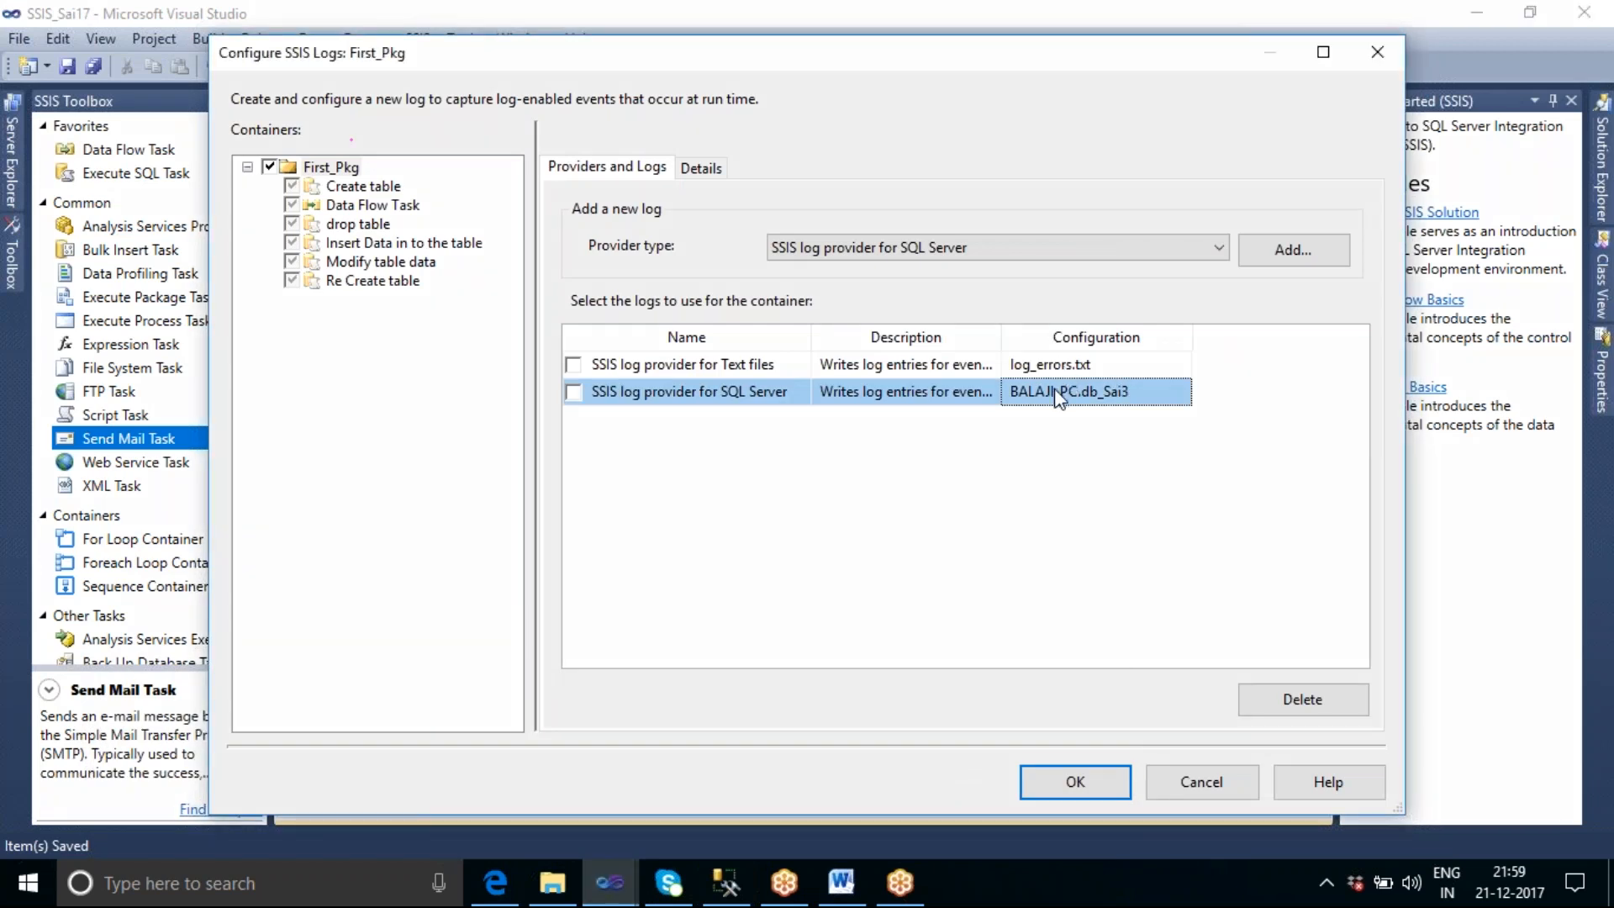
left_click(1108, 788)
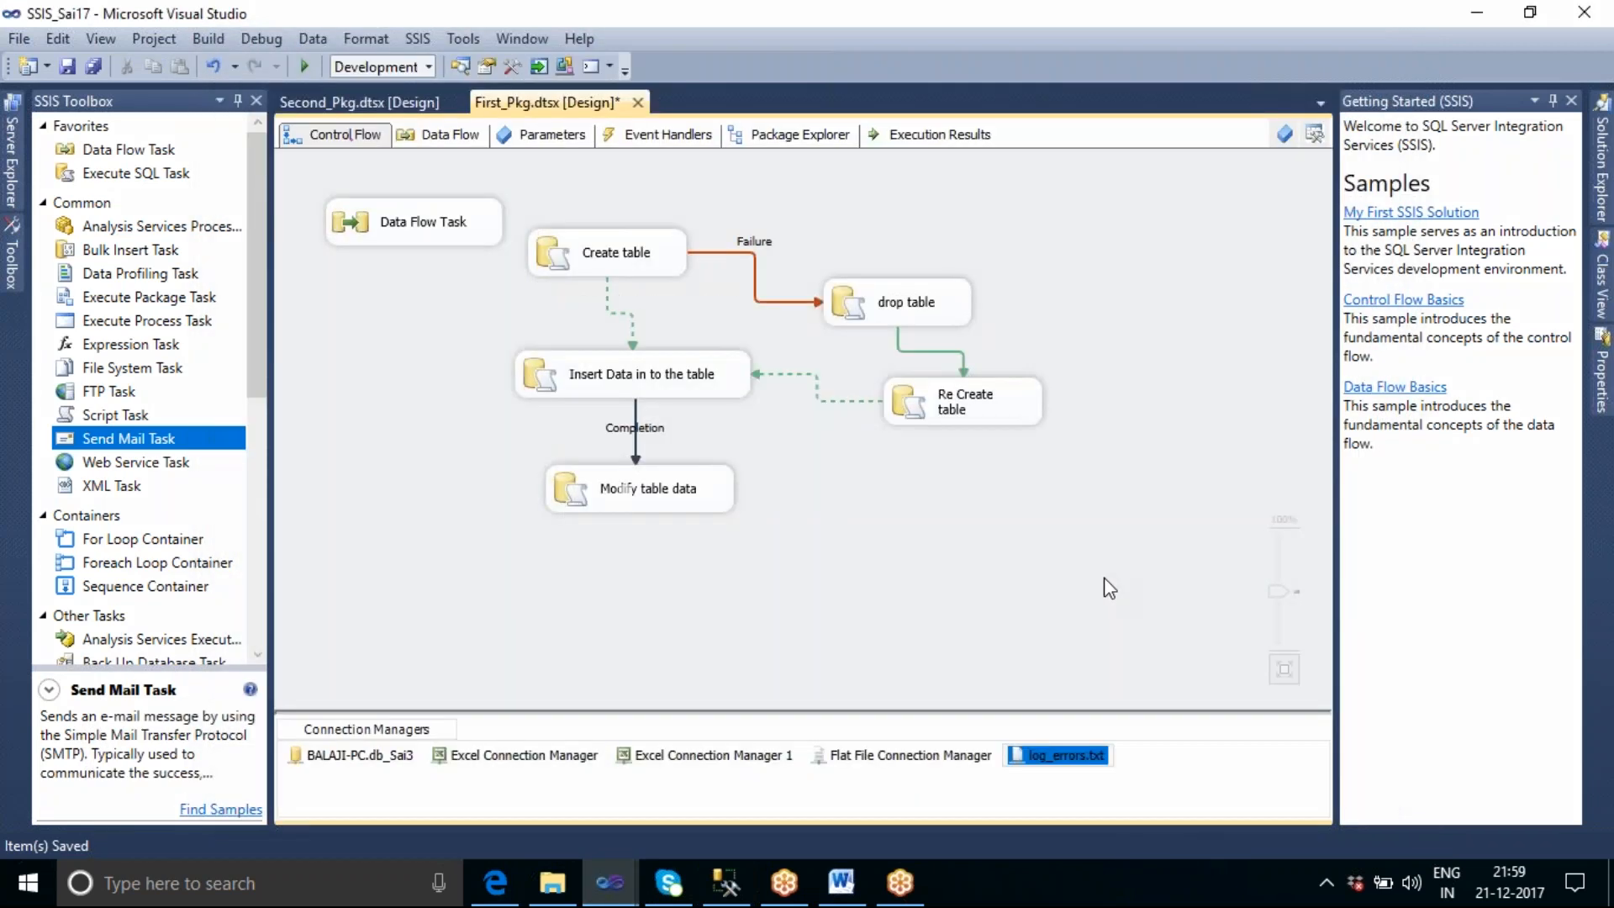
Try attaching EmpData.txt from the Desktop's Excel Source folder to the Send Mail Task in First_Pkg's OnError event handler.
left_click(664, 134)
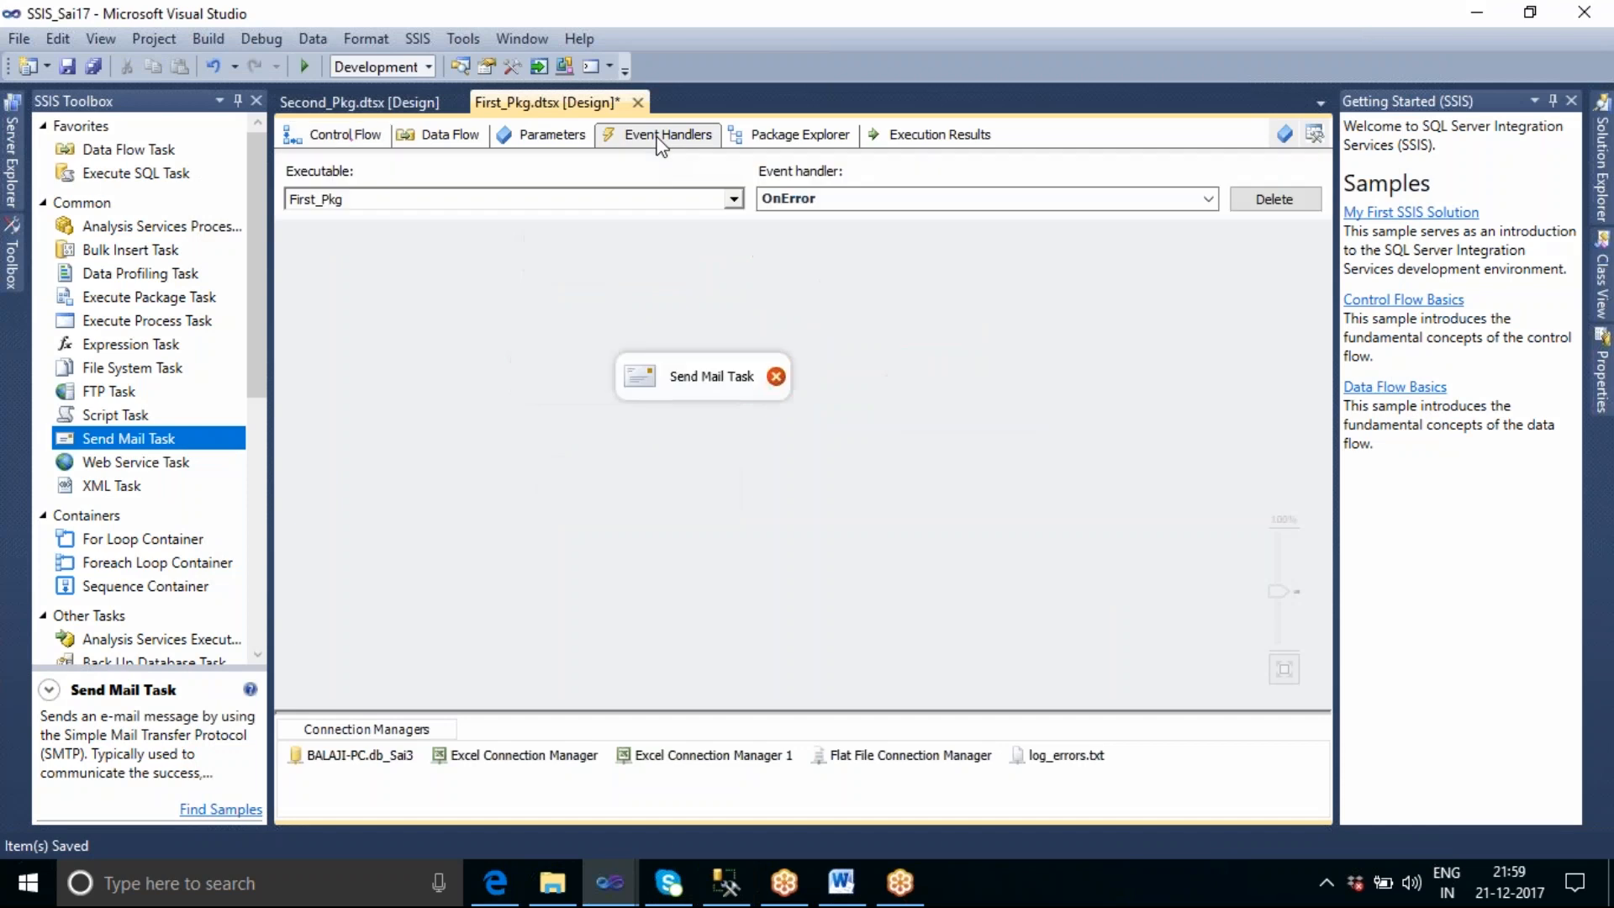
left_click(708, 388)
double_click(708, 390)
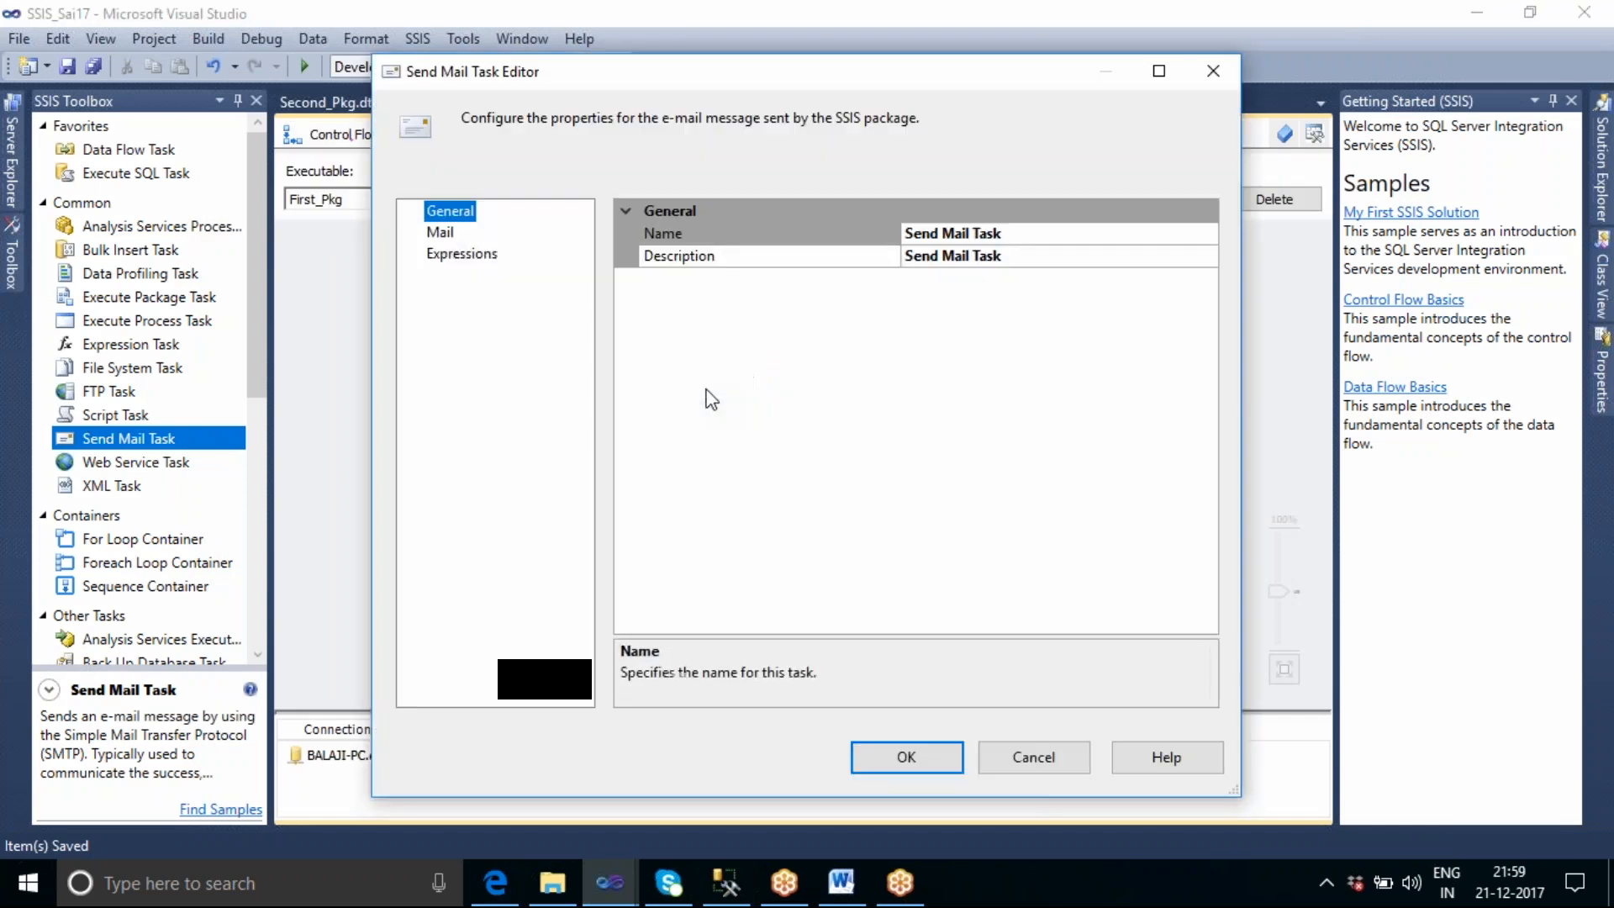
left_click(441, 232)
left_click(1128, 436)
left_click(1207, 435)
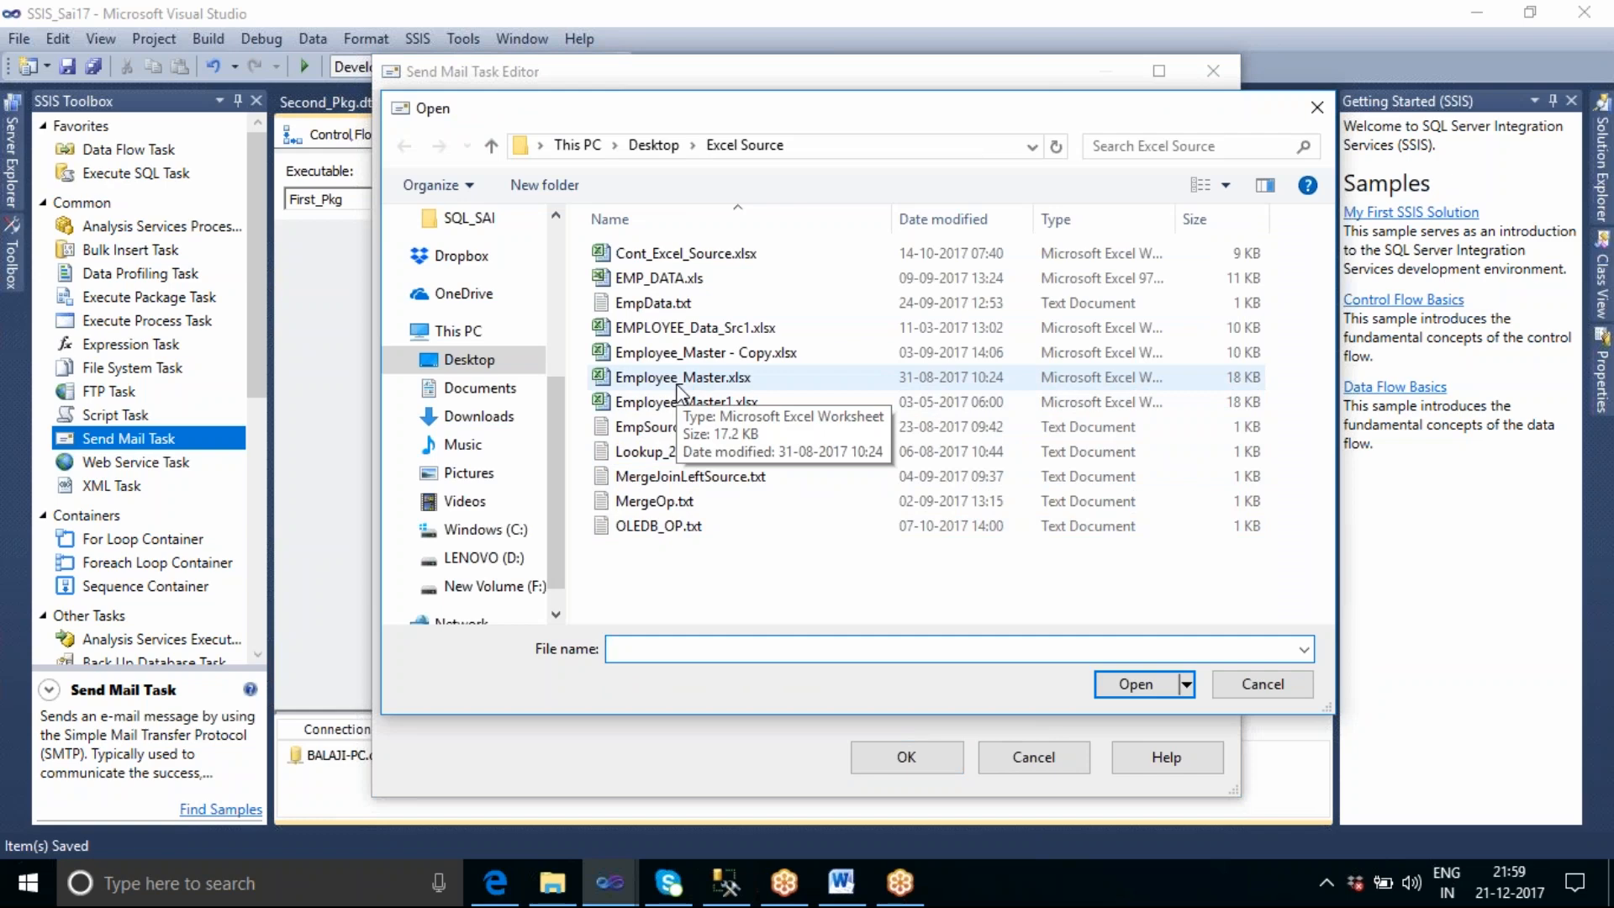
left_click(663, 315)
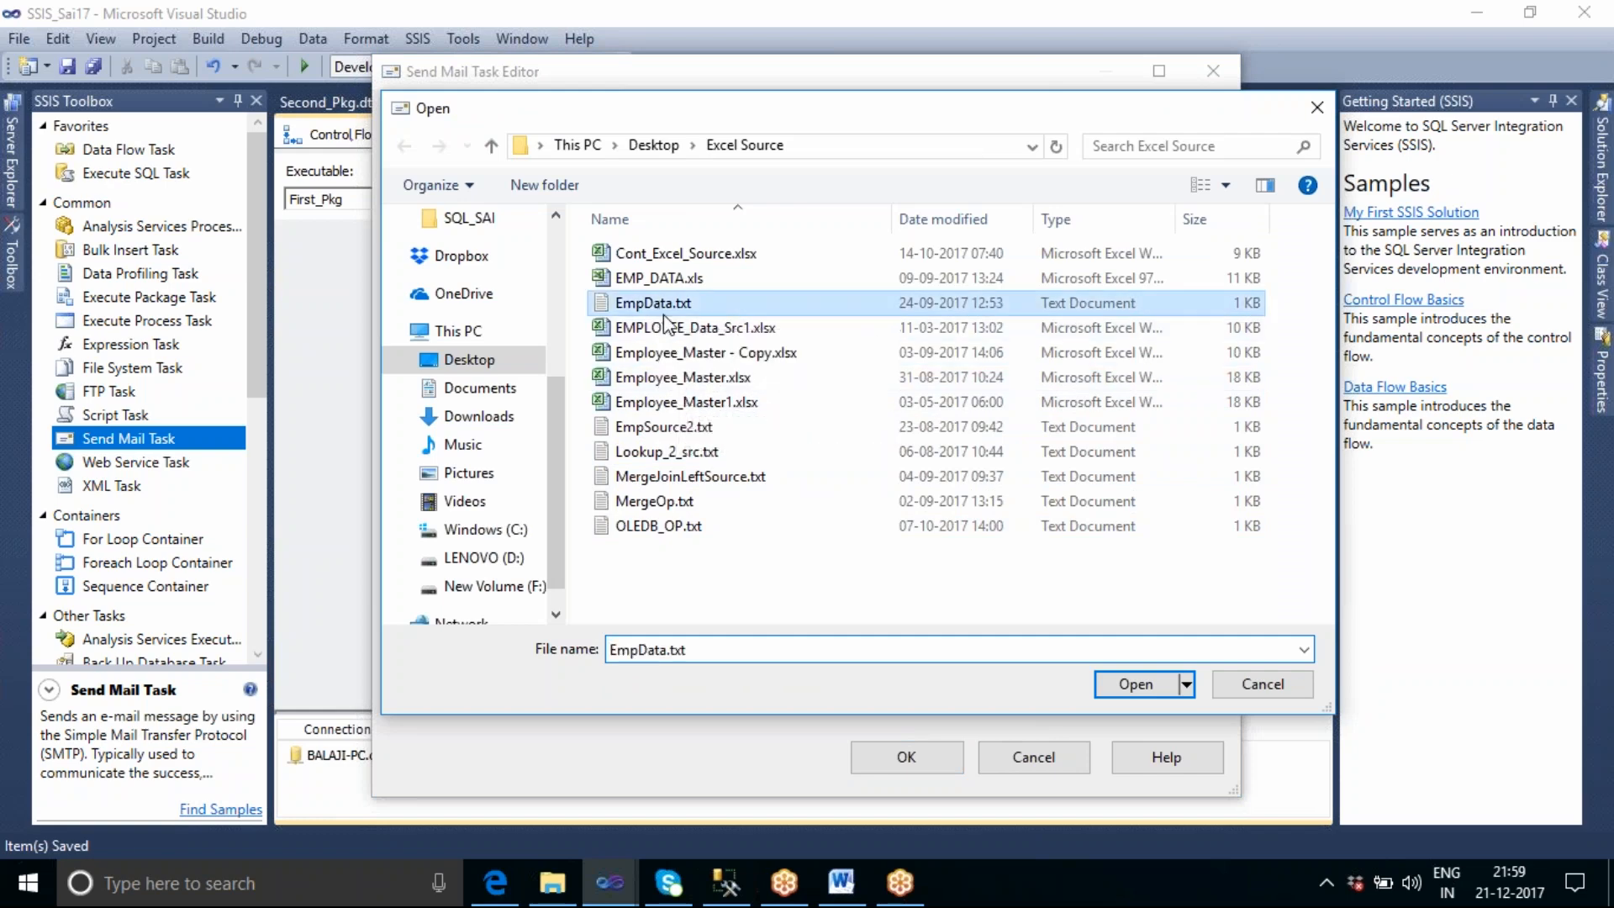
left_click(1123, 685)
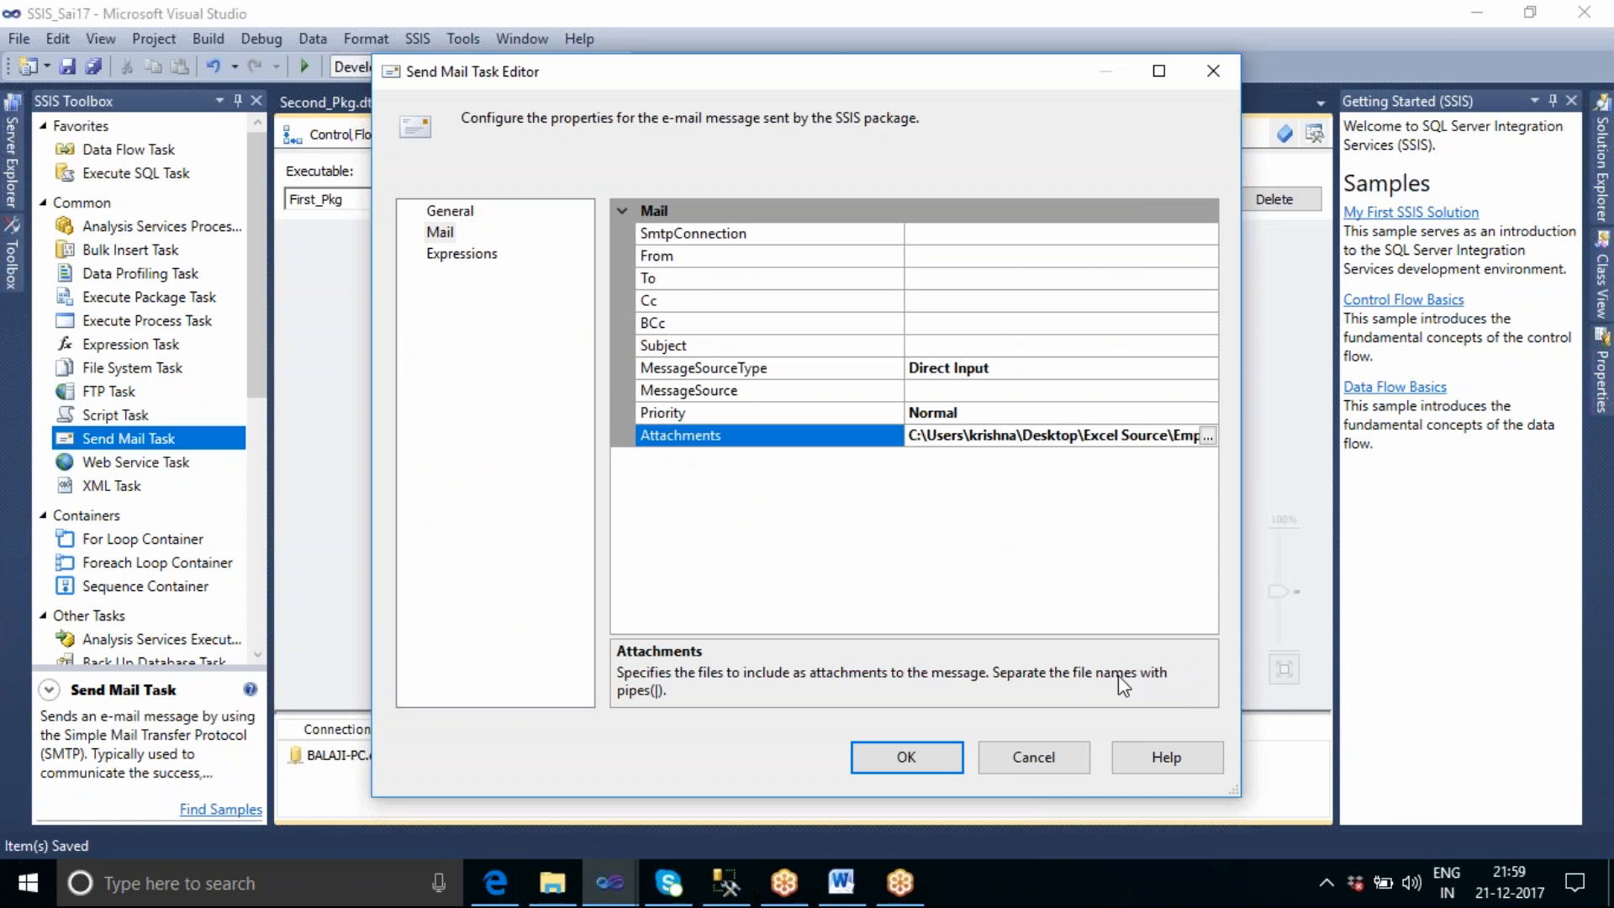
left_click(1053, 756)
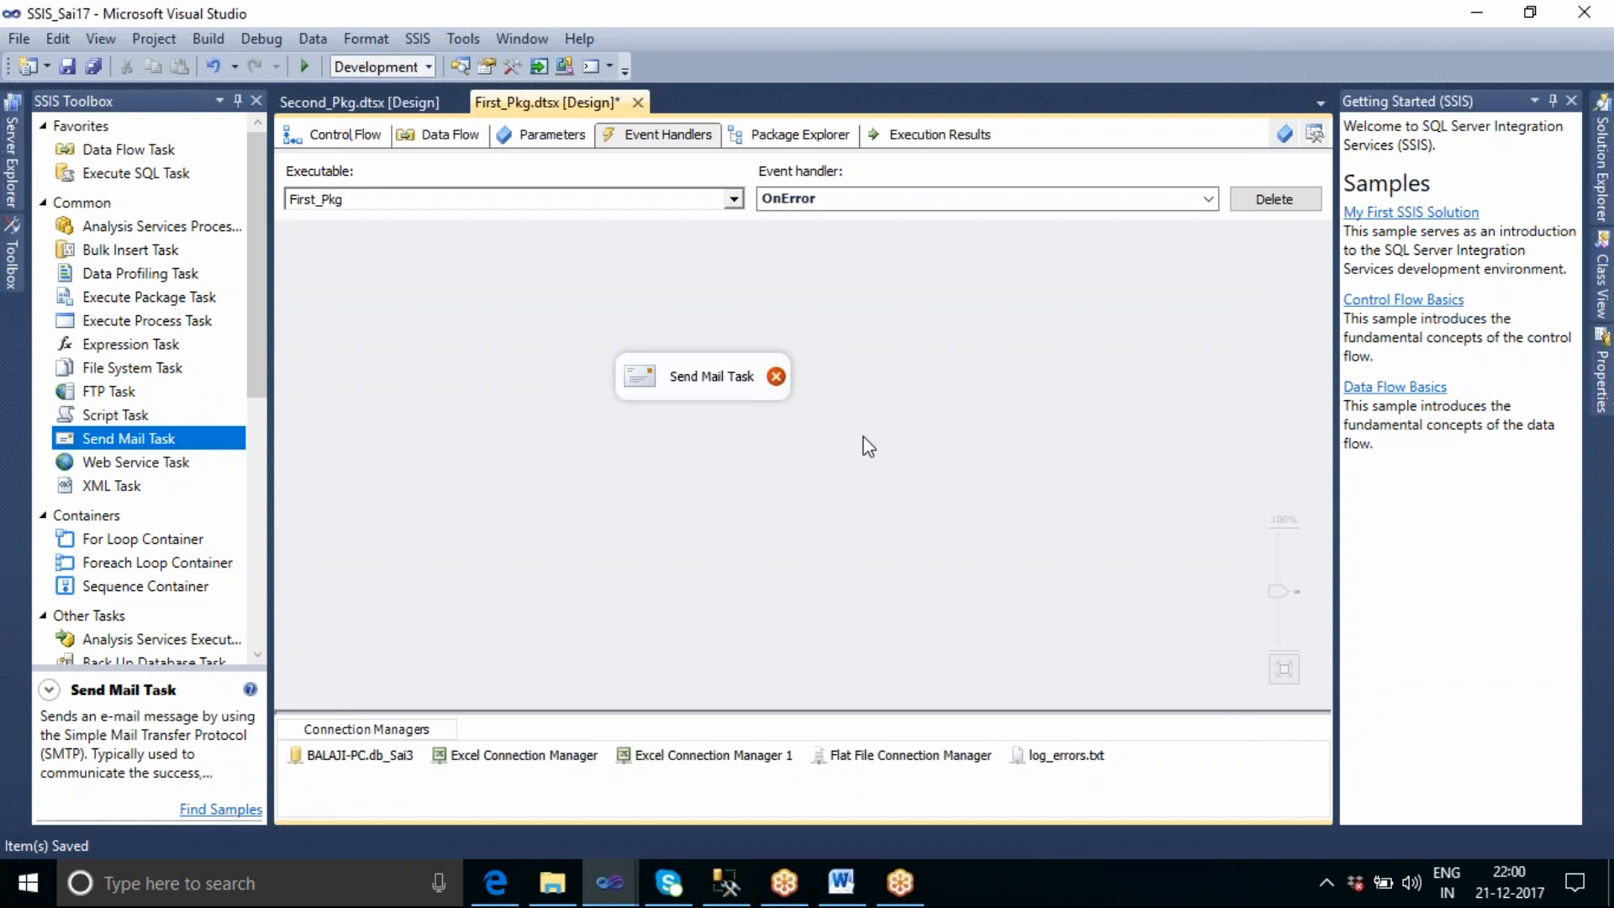
Show the list of event handlers available for the First_Pkg executable.
left_click(1207, 199)
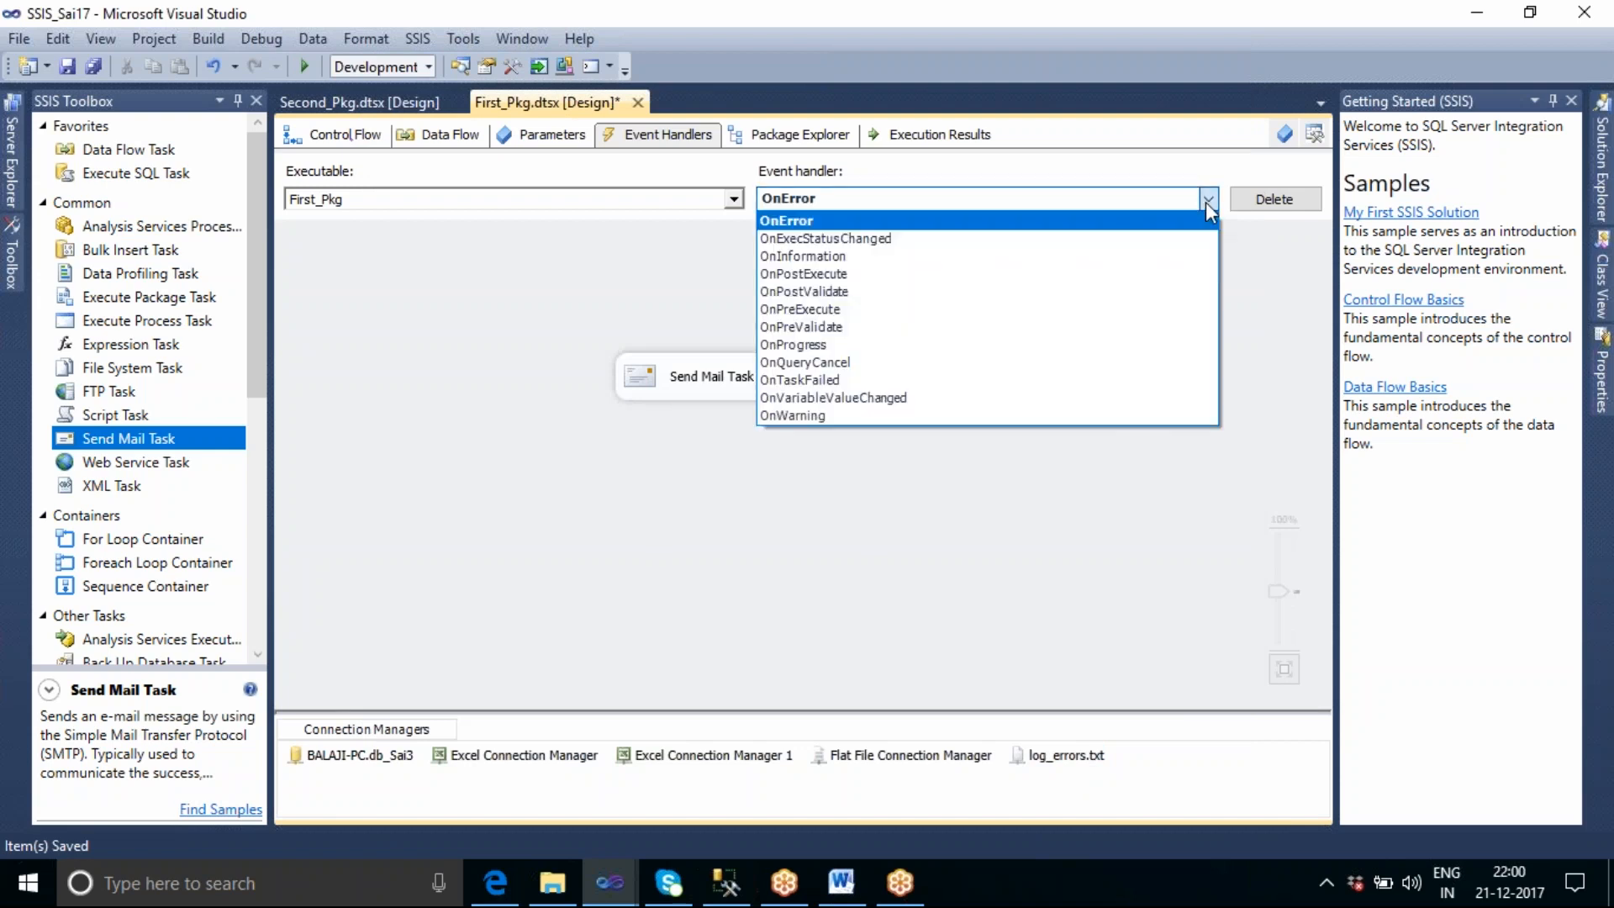
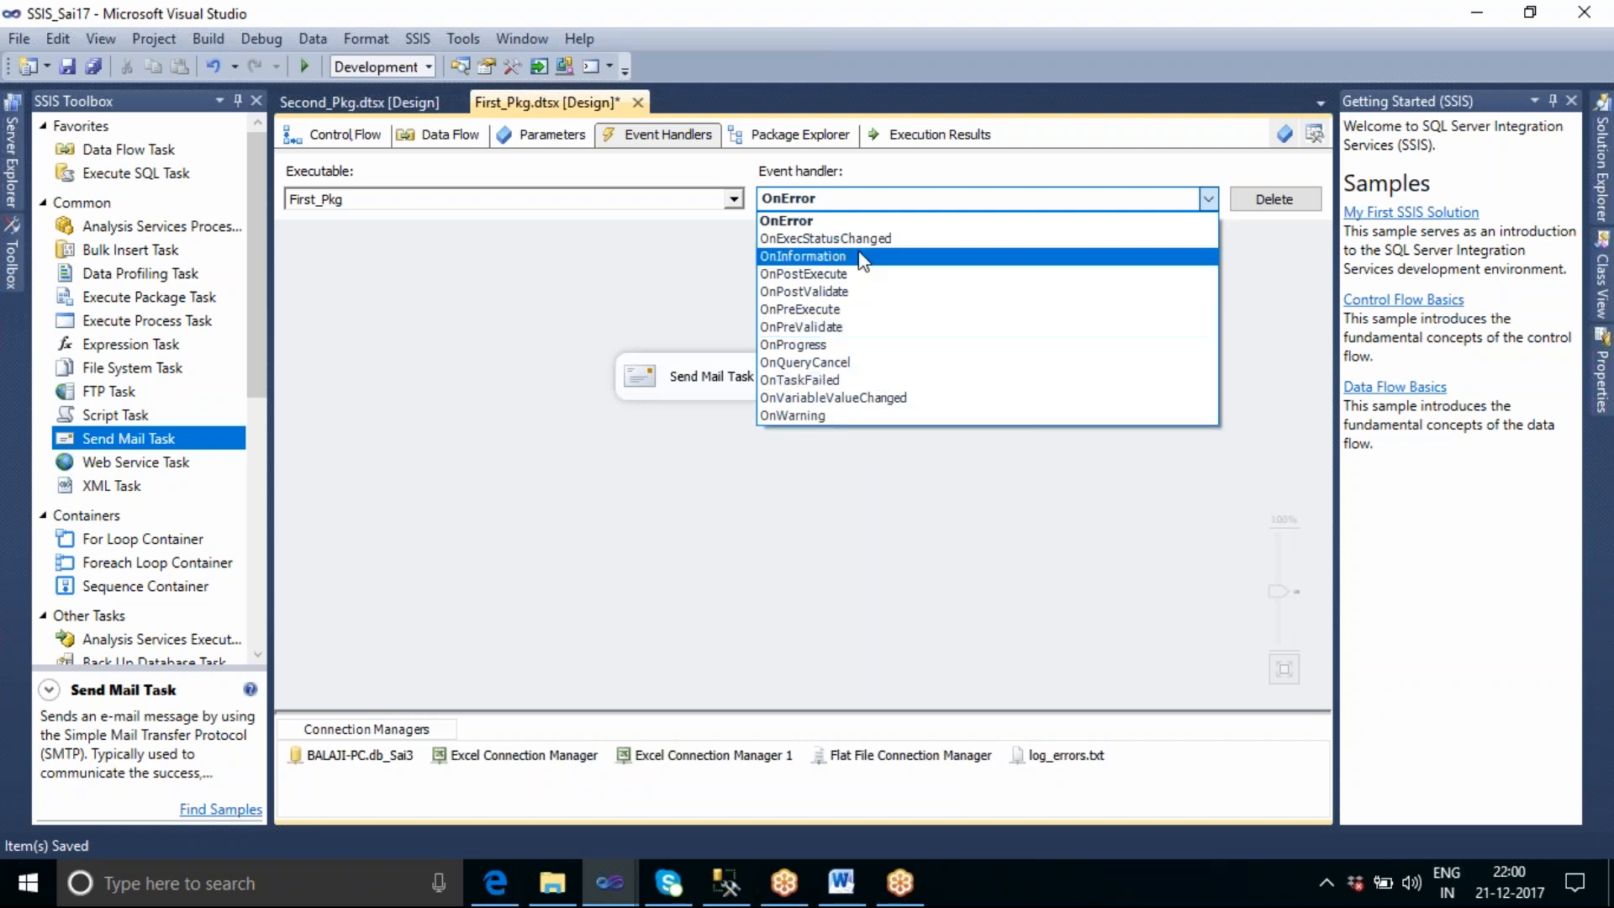
left_click(800, 548)
mouse_move(745, 395)
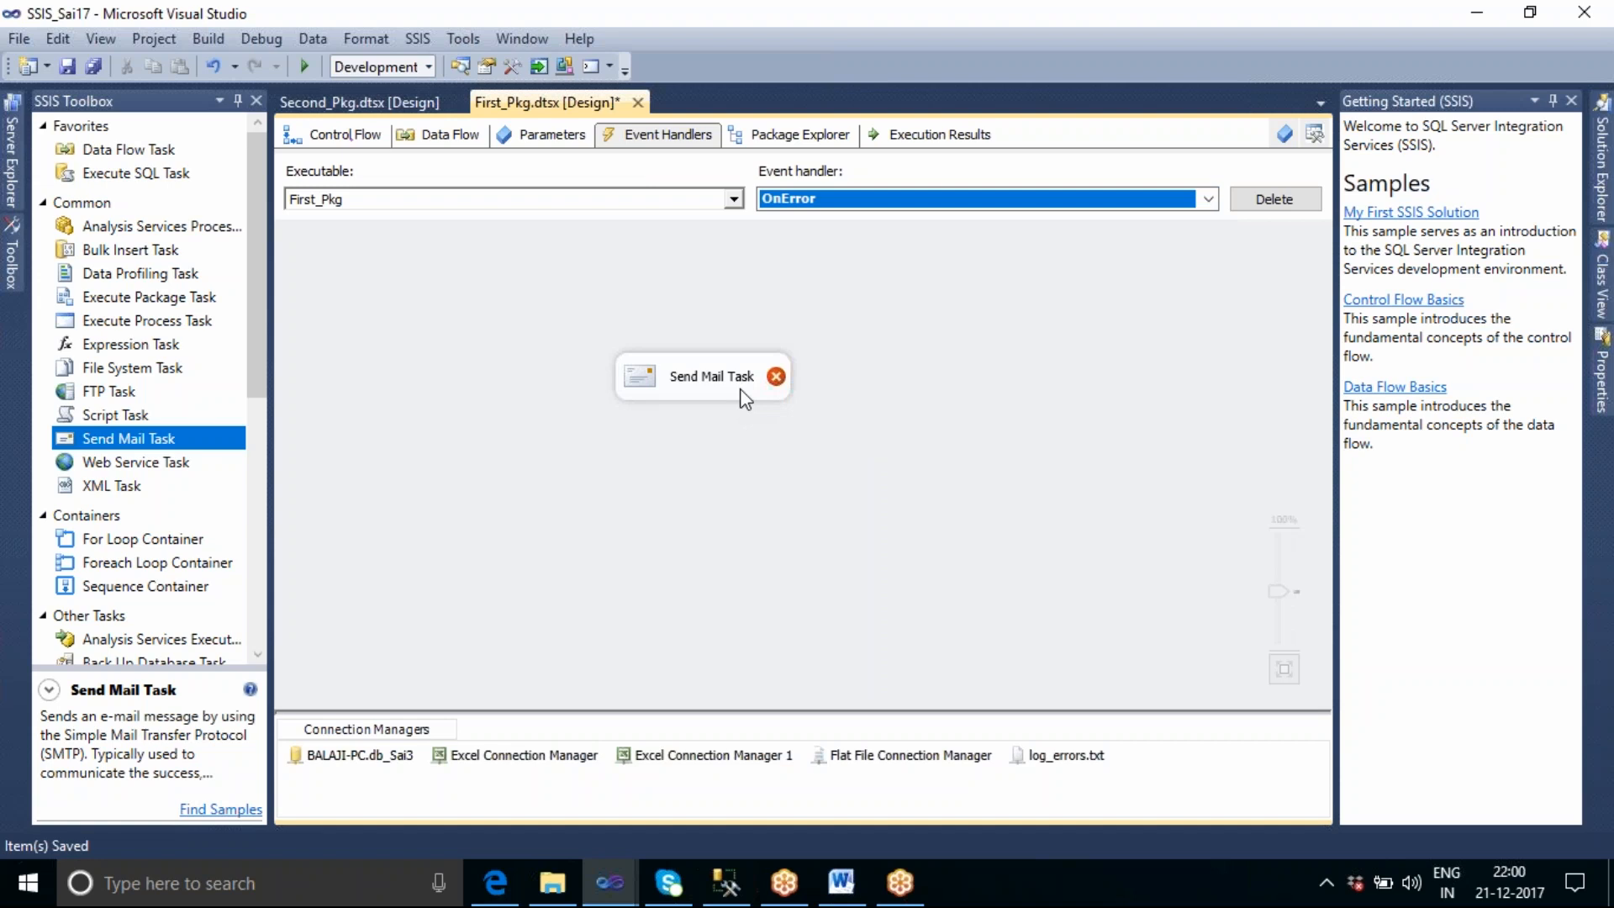
left_click(940, 487)
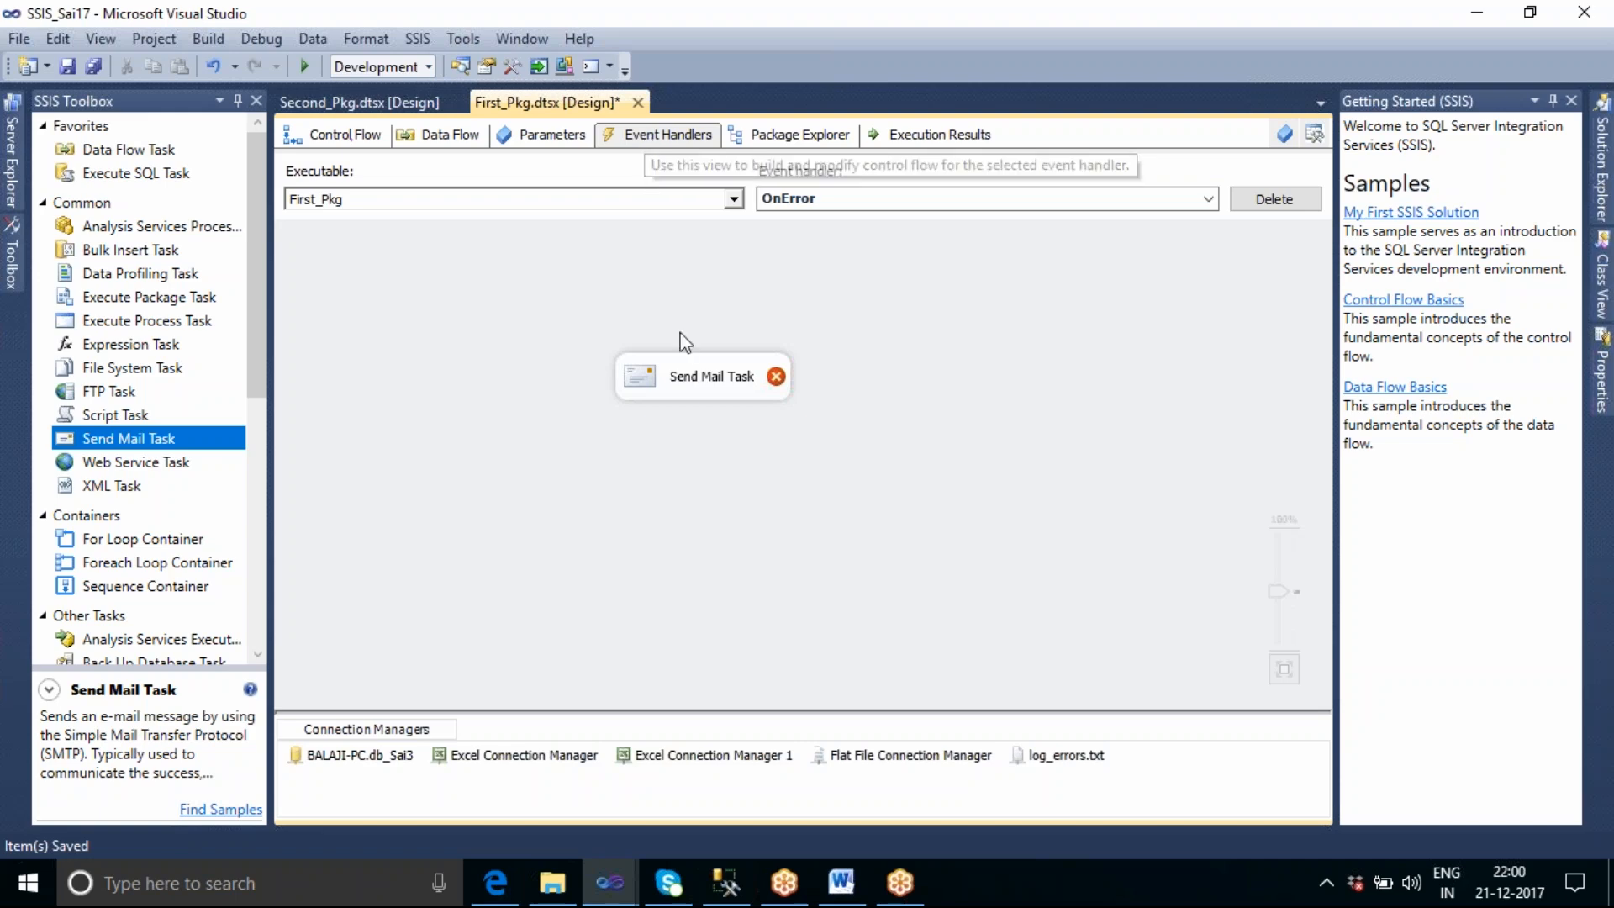
Expand the executables in First_Pkg's object tree and go through the tasks from Create table to Re Create table.
left_click(800, 136)
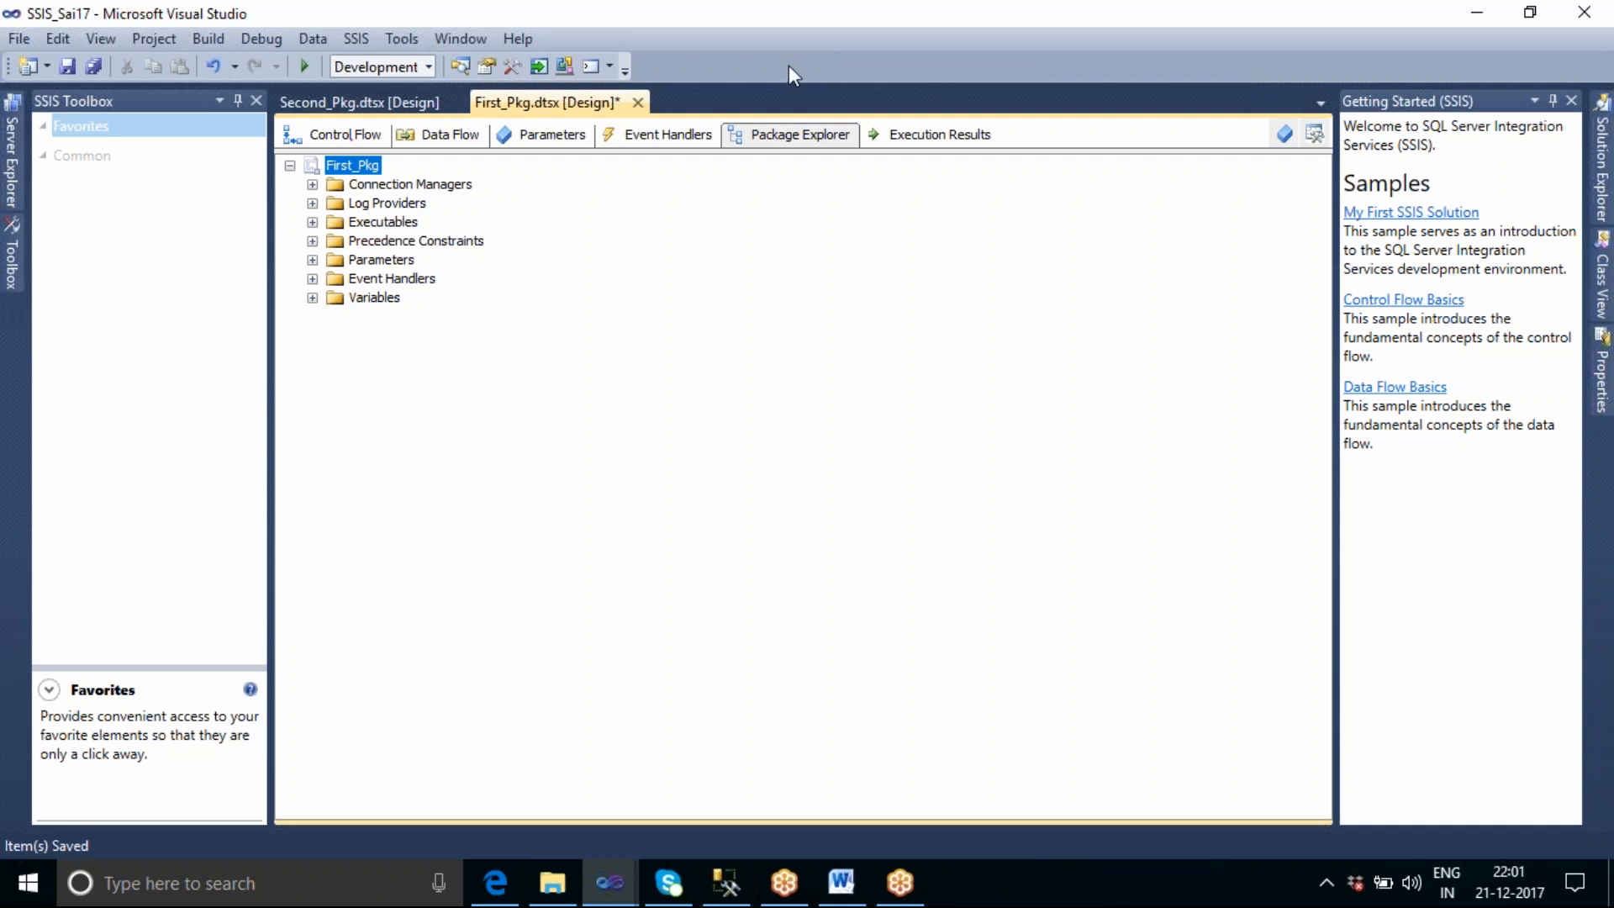
left_click(351, 138)
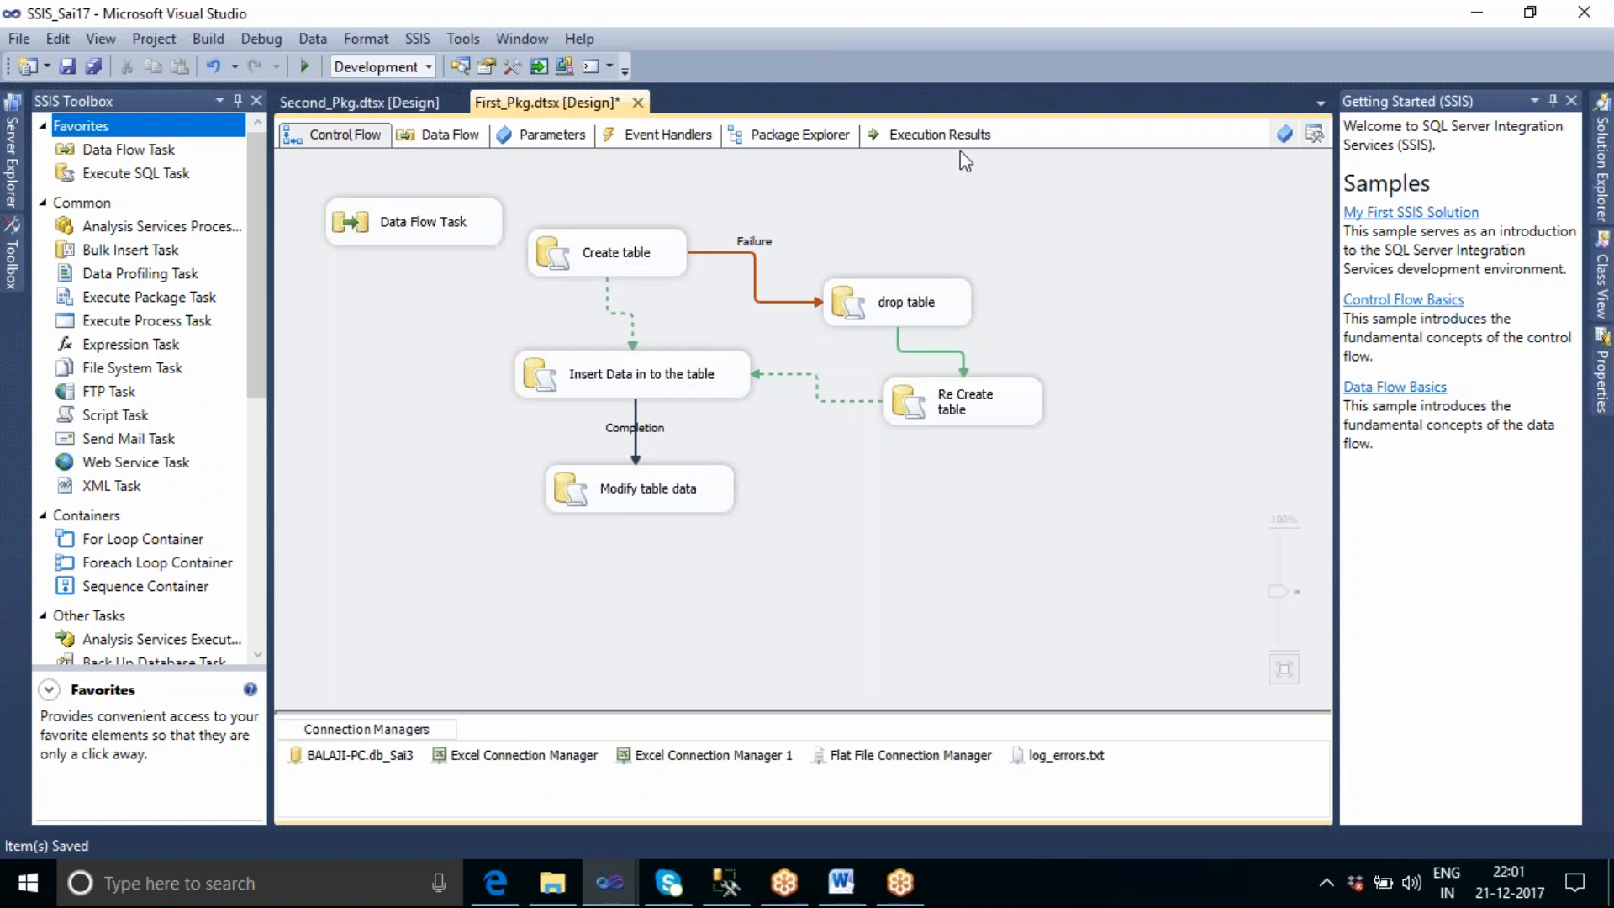
left_click(822, 145)
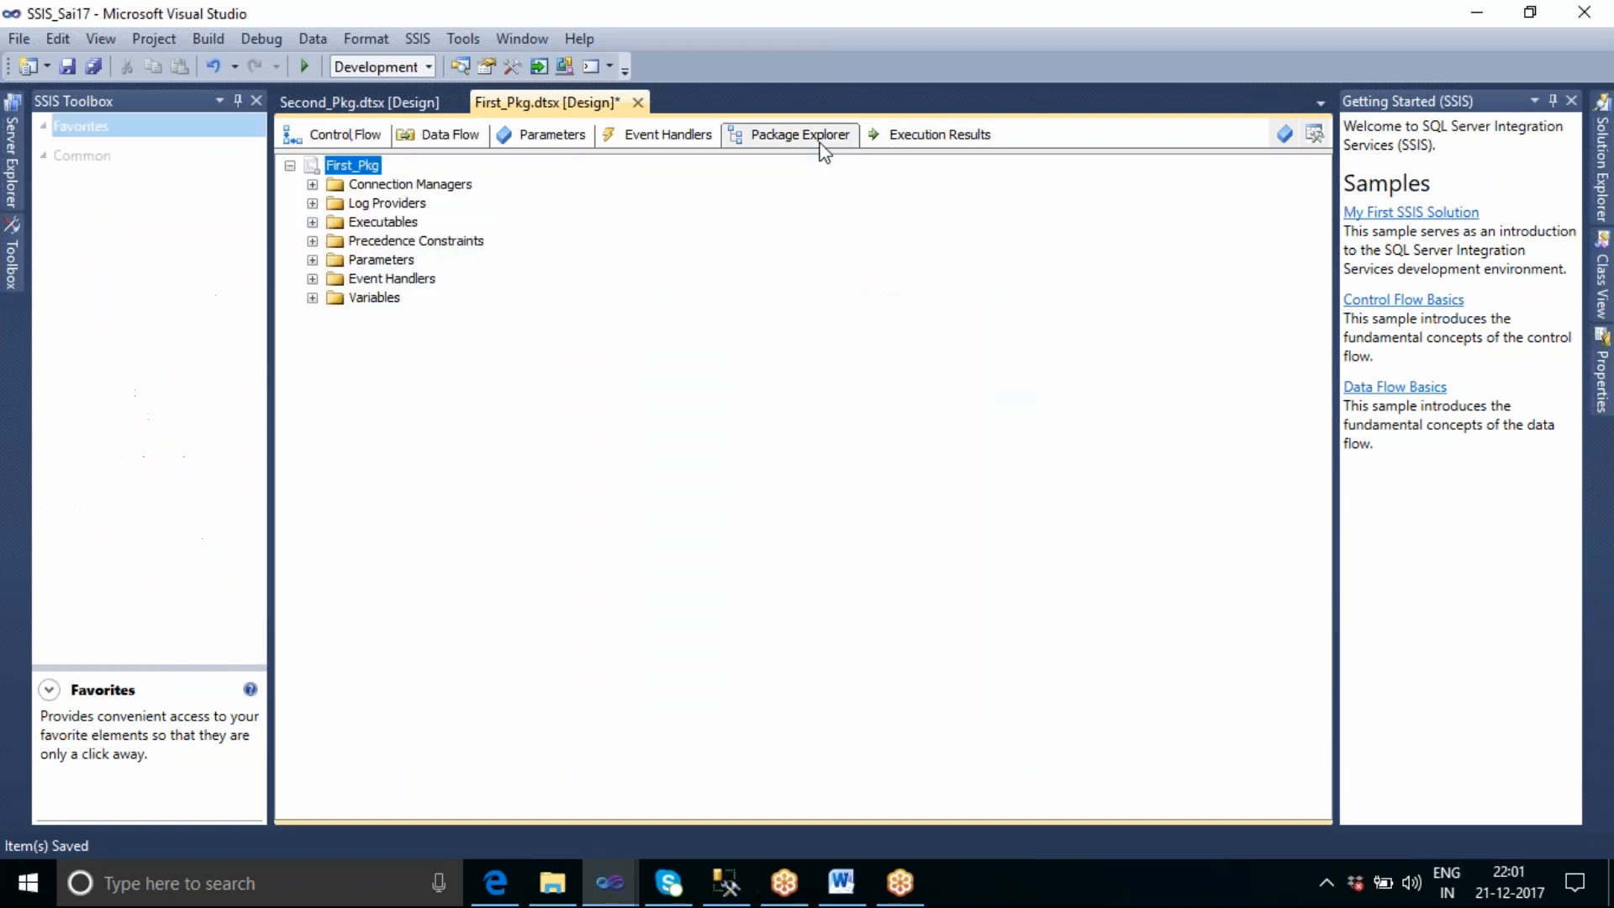
left_click(384, 224)
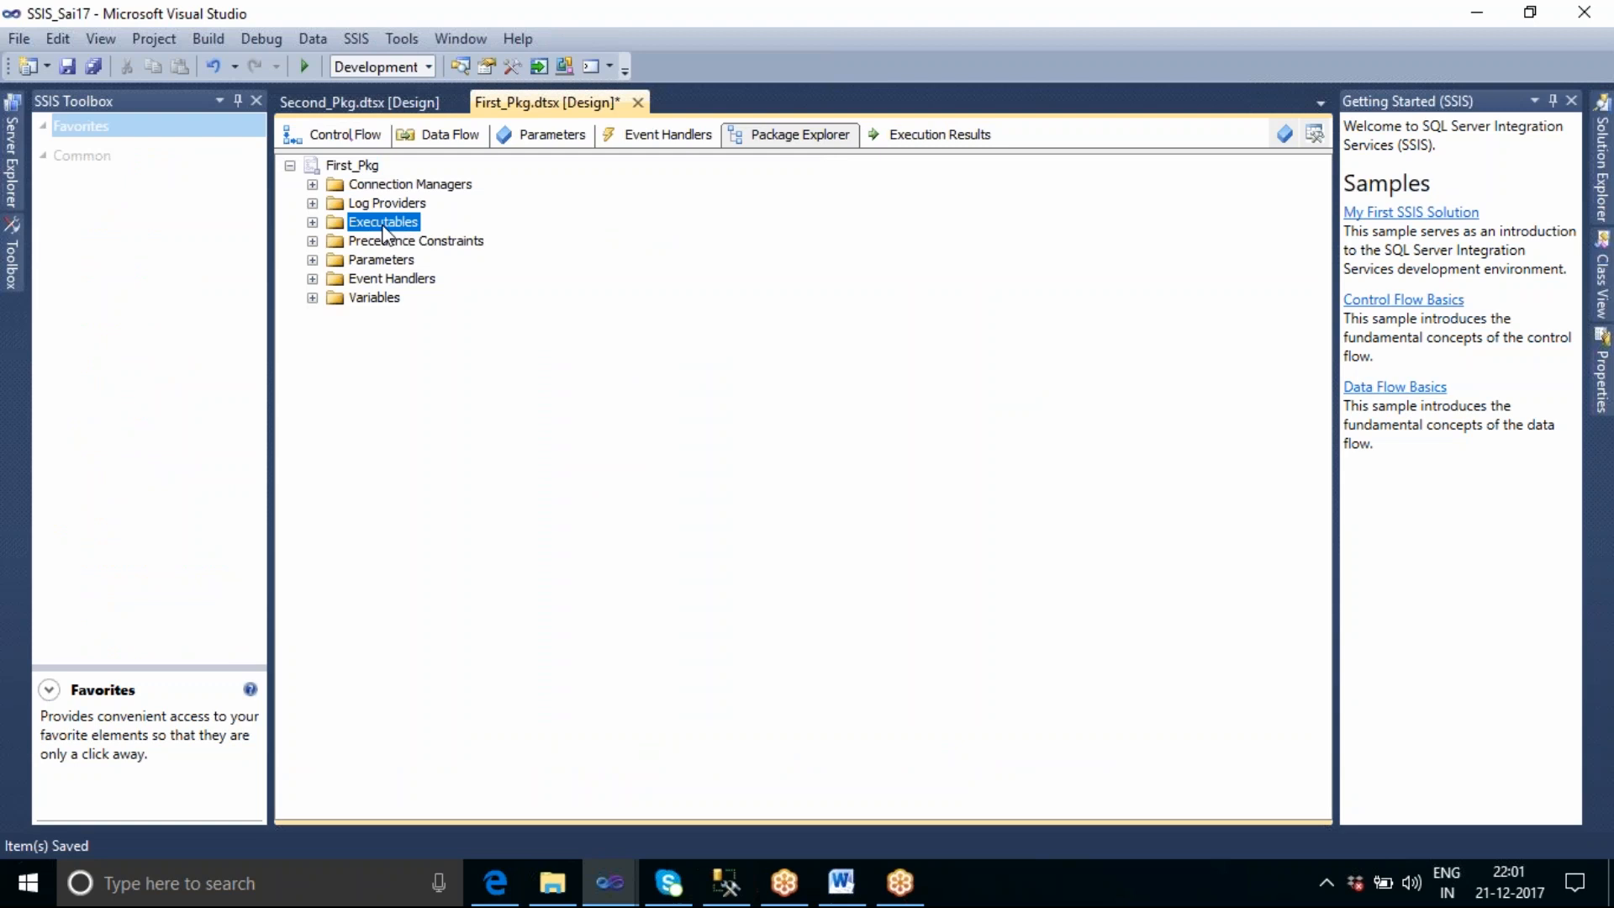
left_click(312, 223)
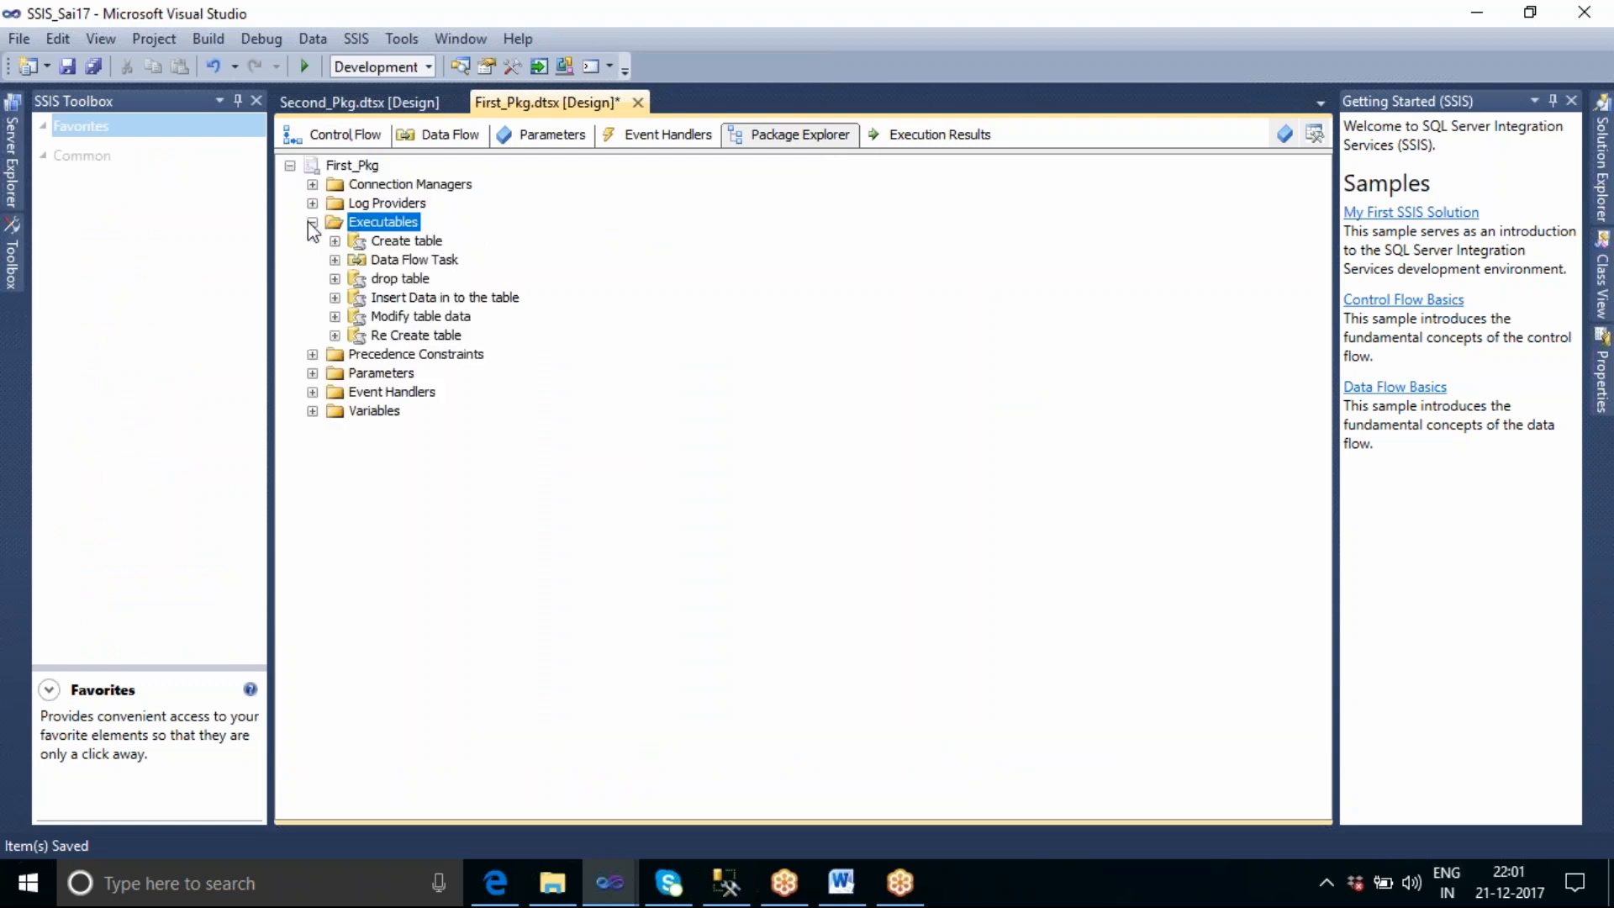
left_click(423, 242)
left_click(417, 280)
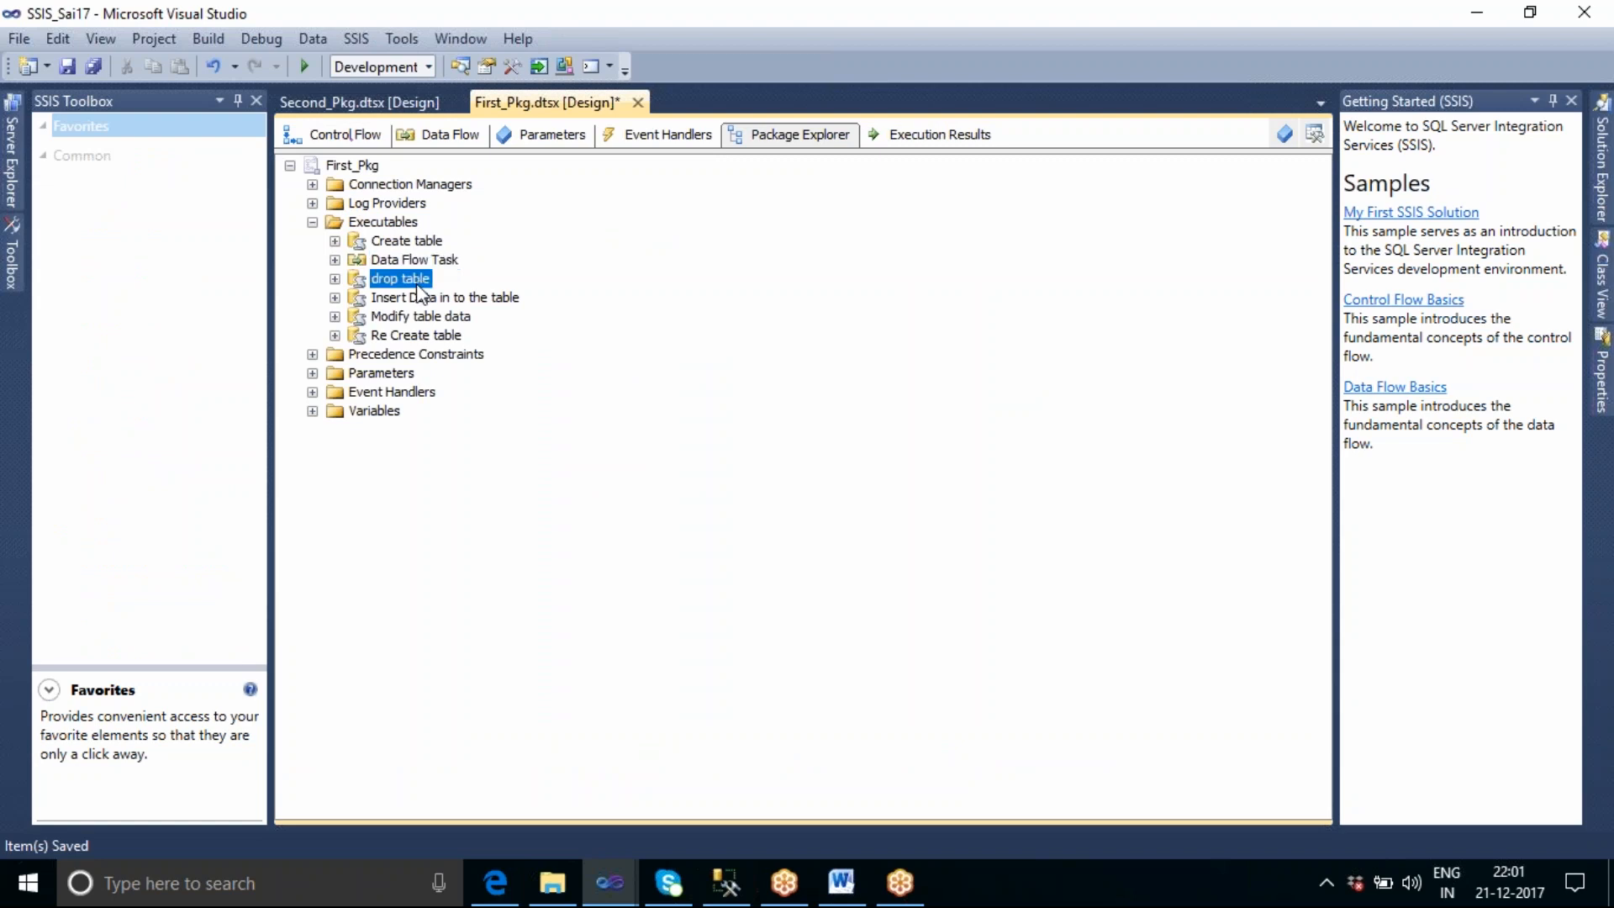
left_click(420, 299)
left_click(420, 318)
left_click(419, 336)
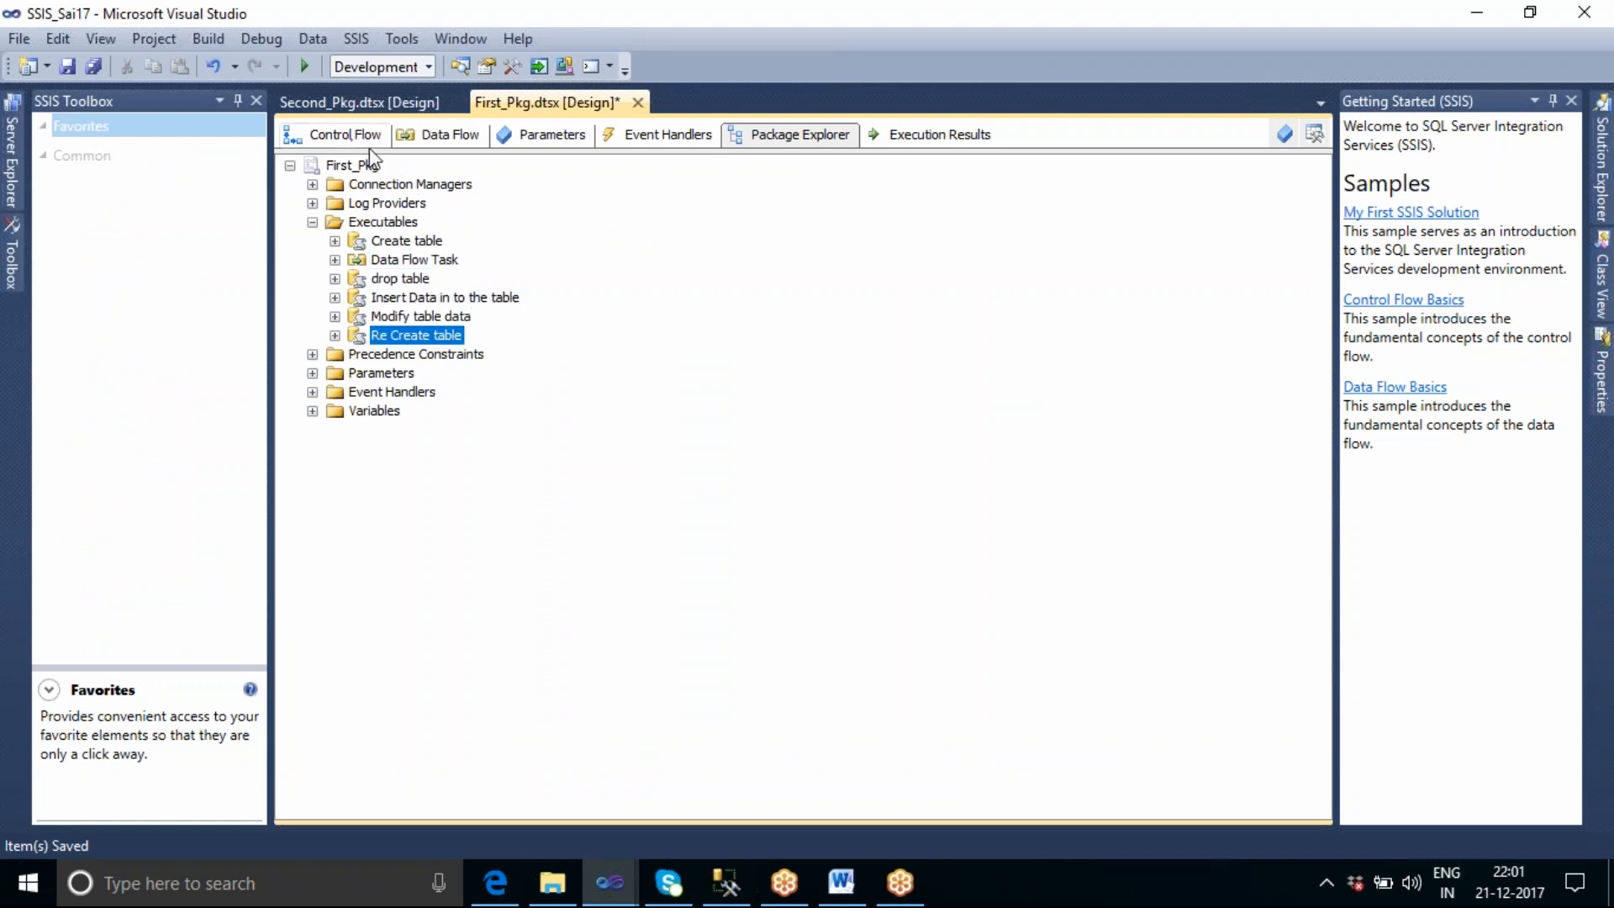
Inspect First_Pkg's connection managers and precedence constraints in the object tree, comparing them with the control flow.
left_click(312, 184)
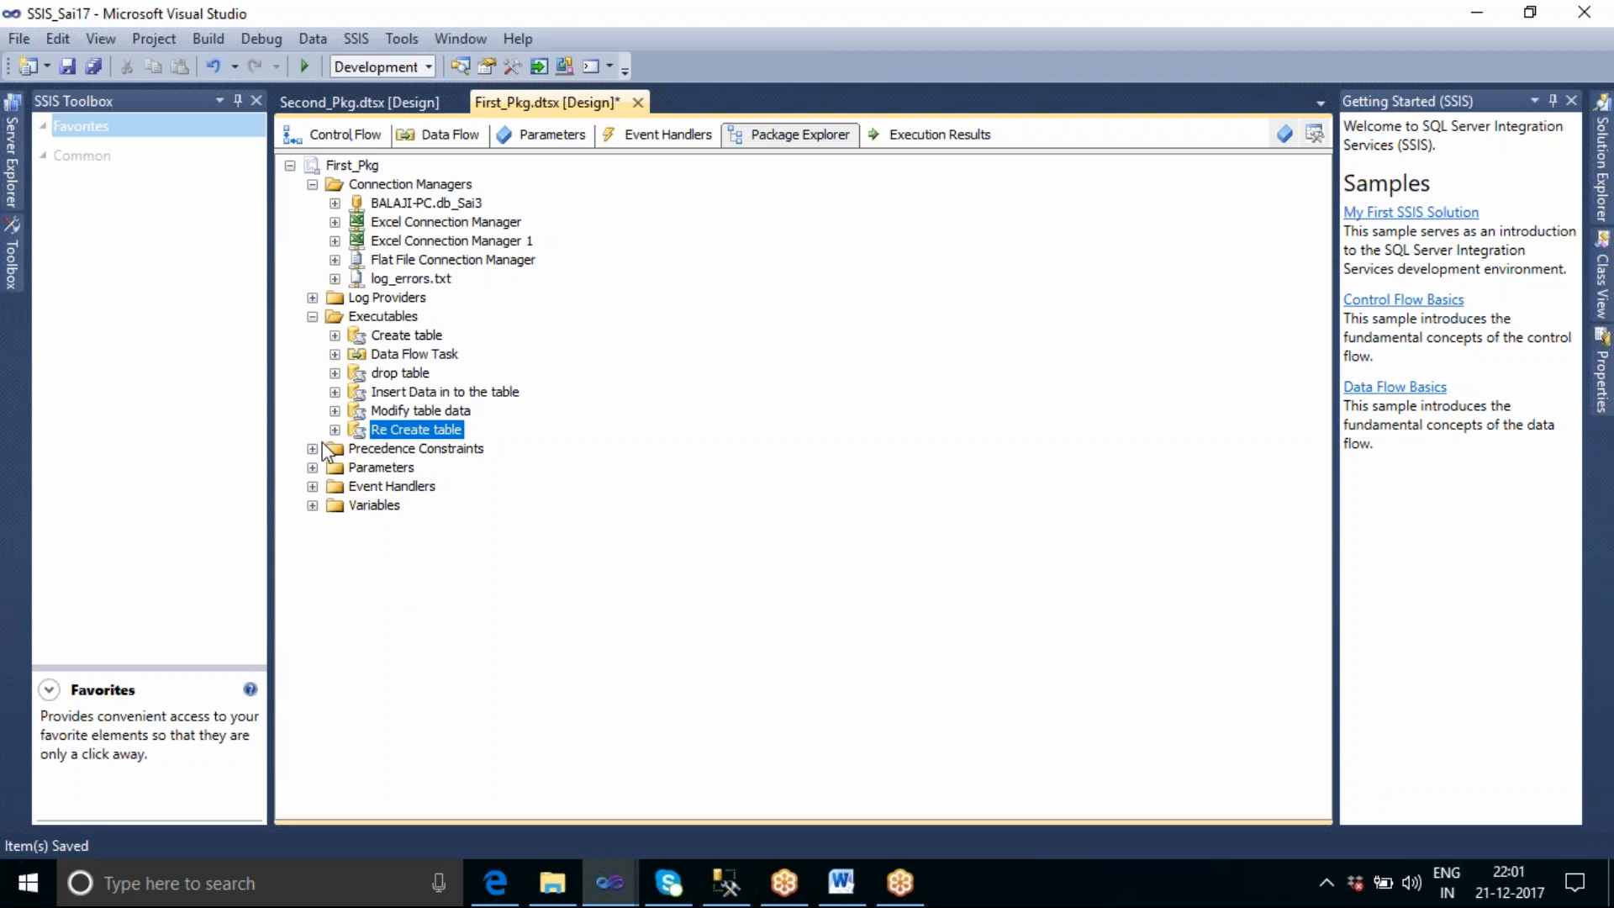
left_click(340, 148)
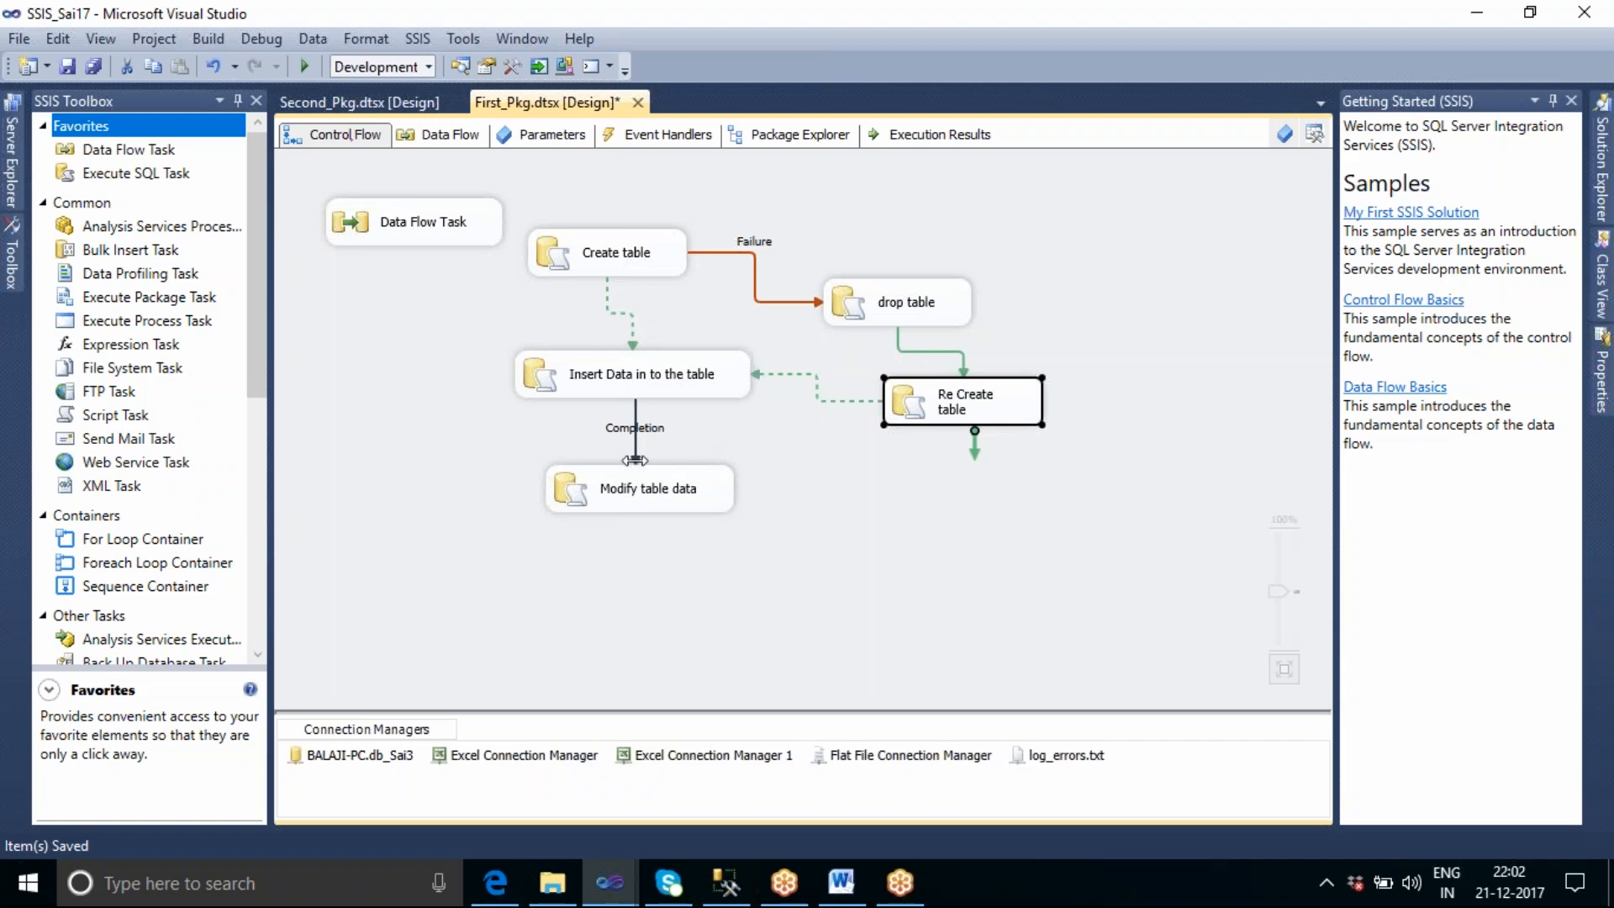
left_click(798, 136)
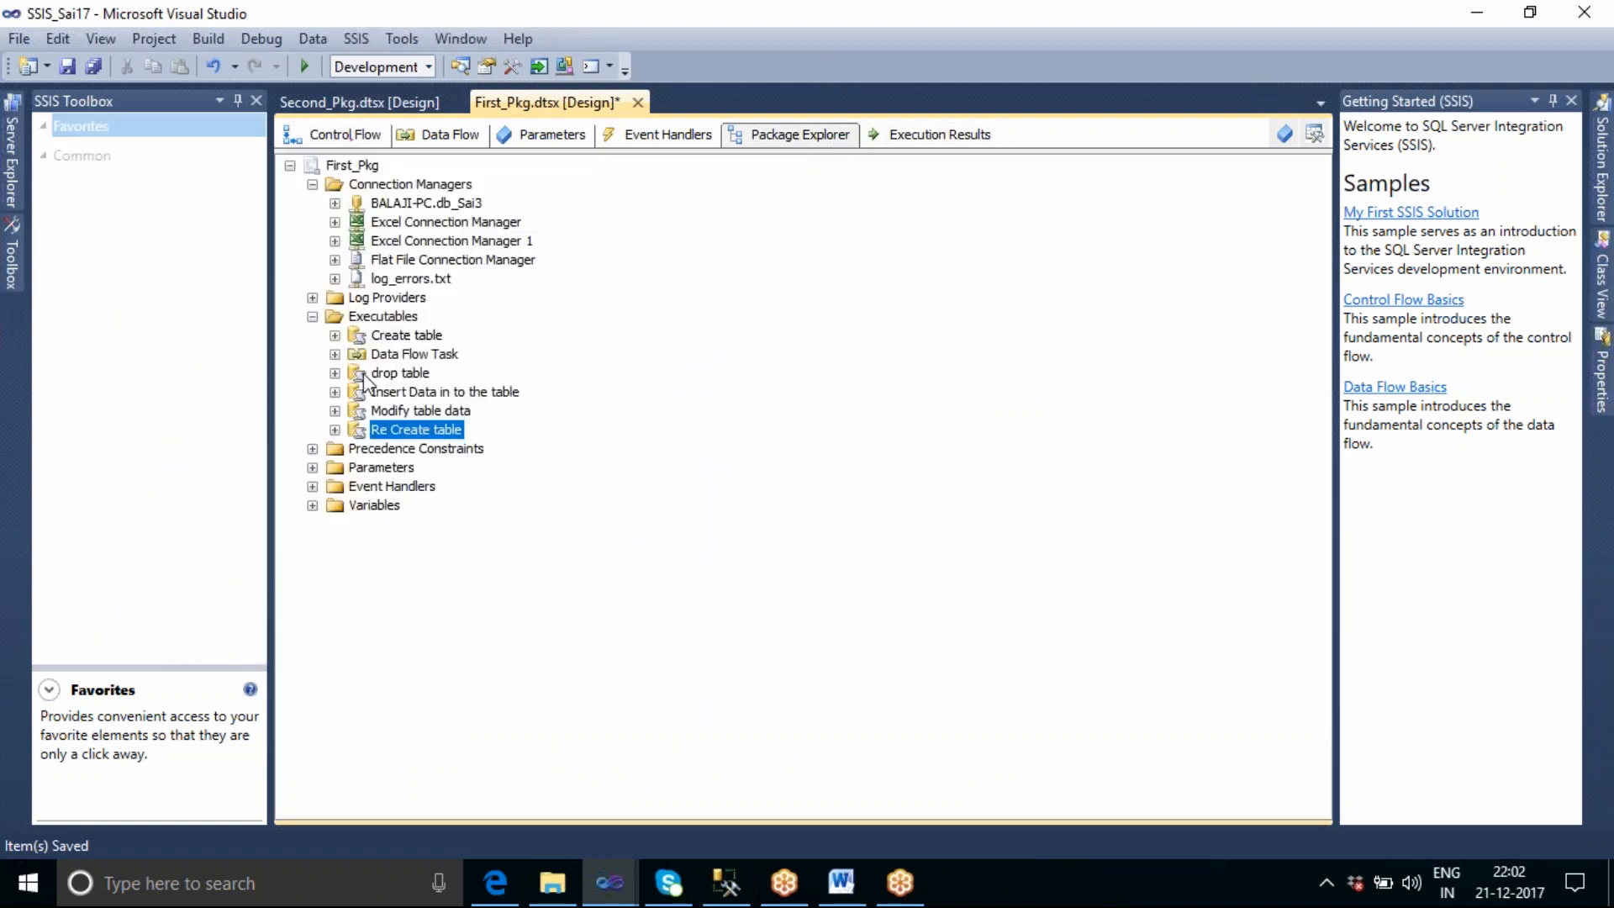
left_click(311, 184)
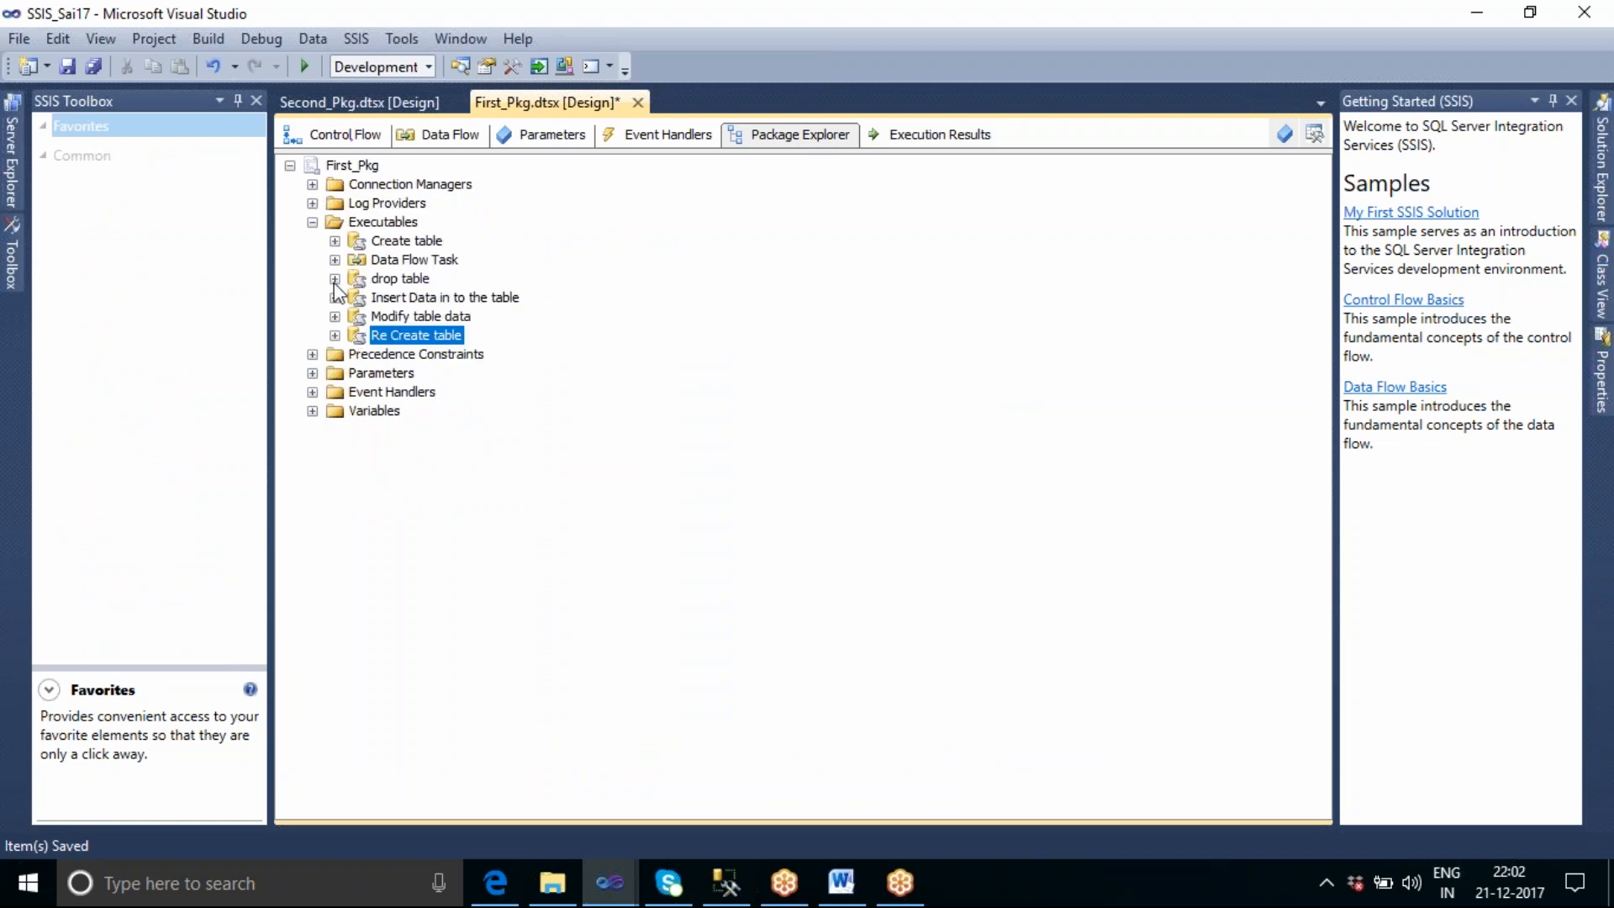
left_click(312, 222)
left_click(396, 243)
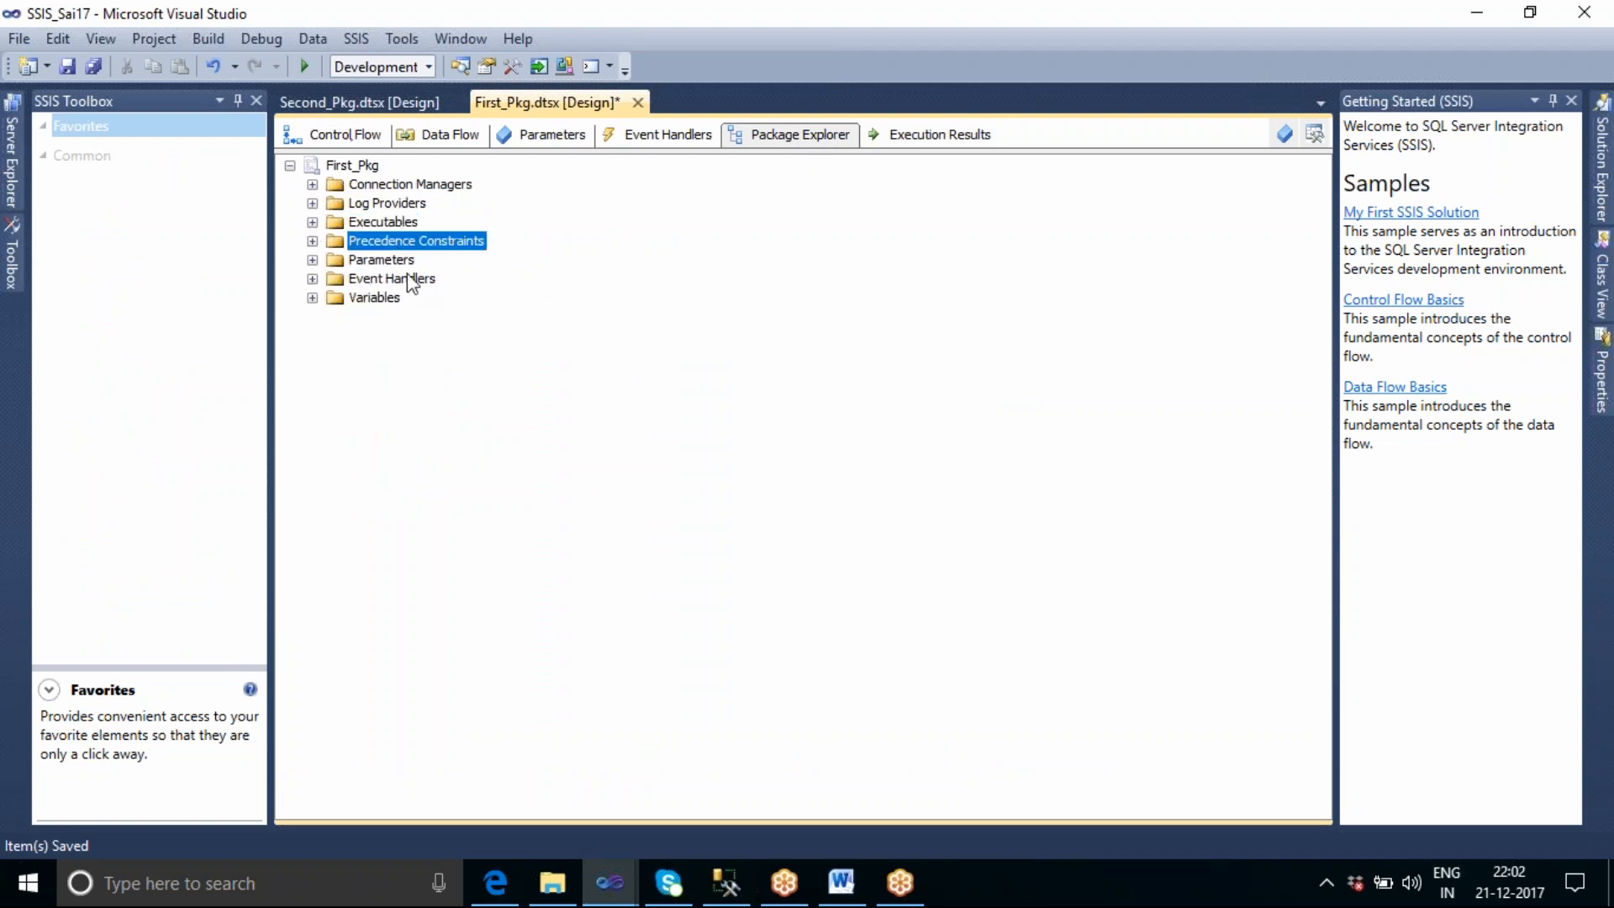
left_click(312, 241)
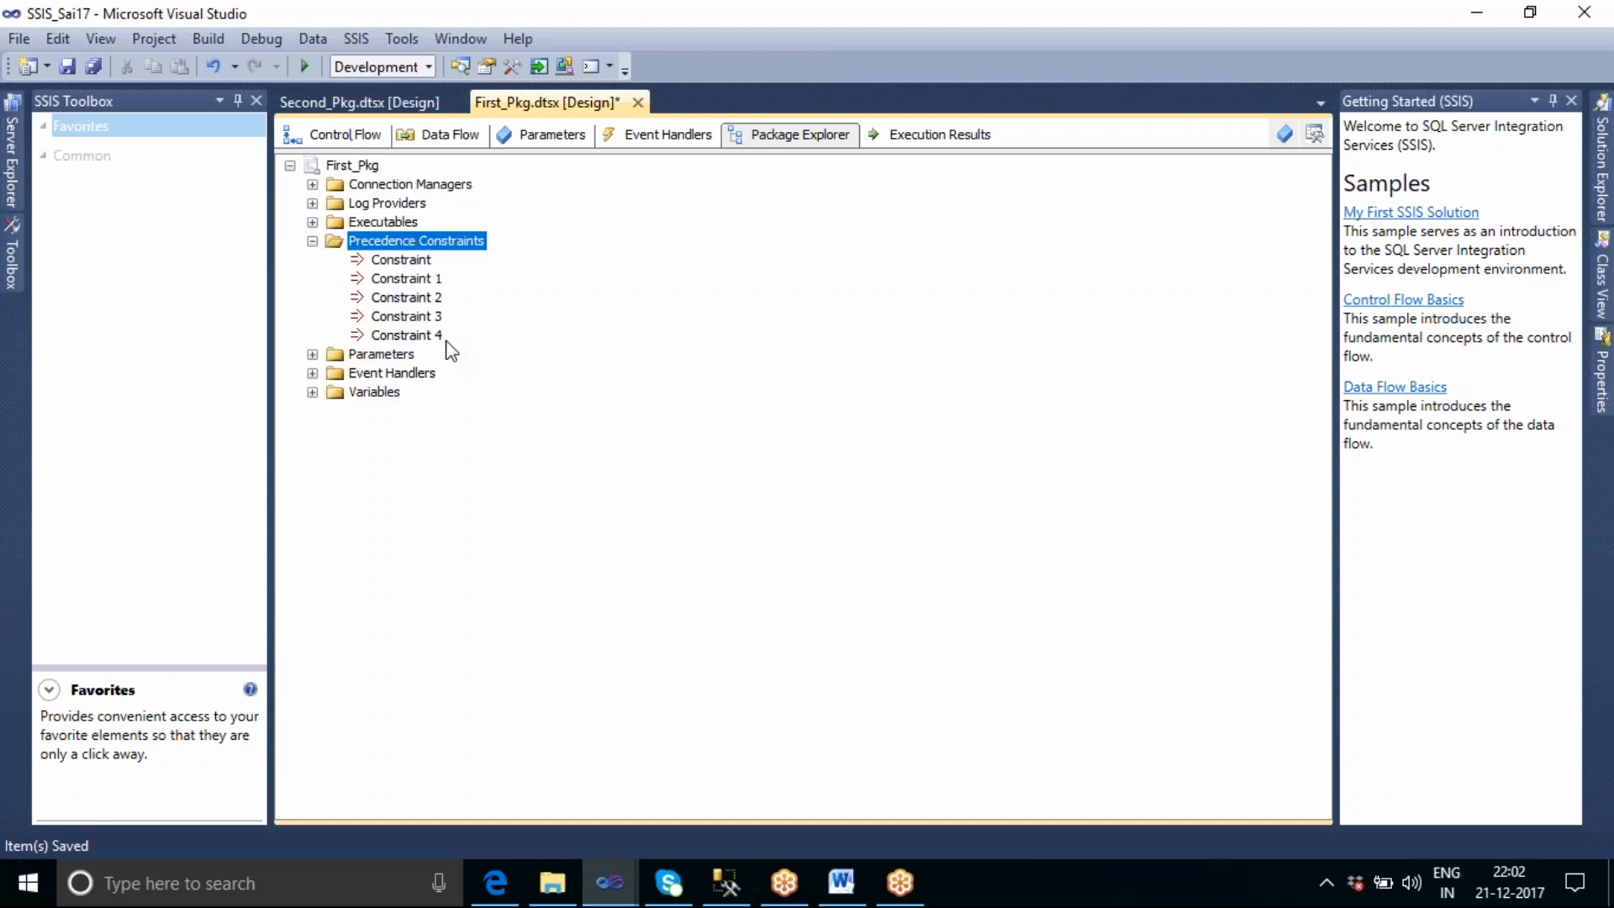
Expand First_Pkg's parameters and event handlers, selecting Pkg1_Param and OnError.
left_click(312, 354)
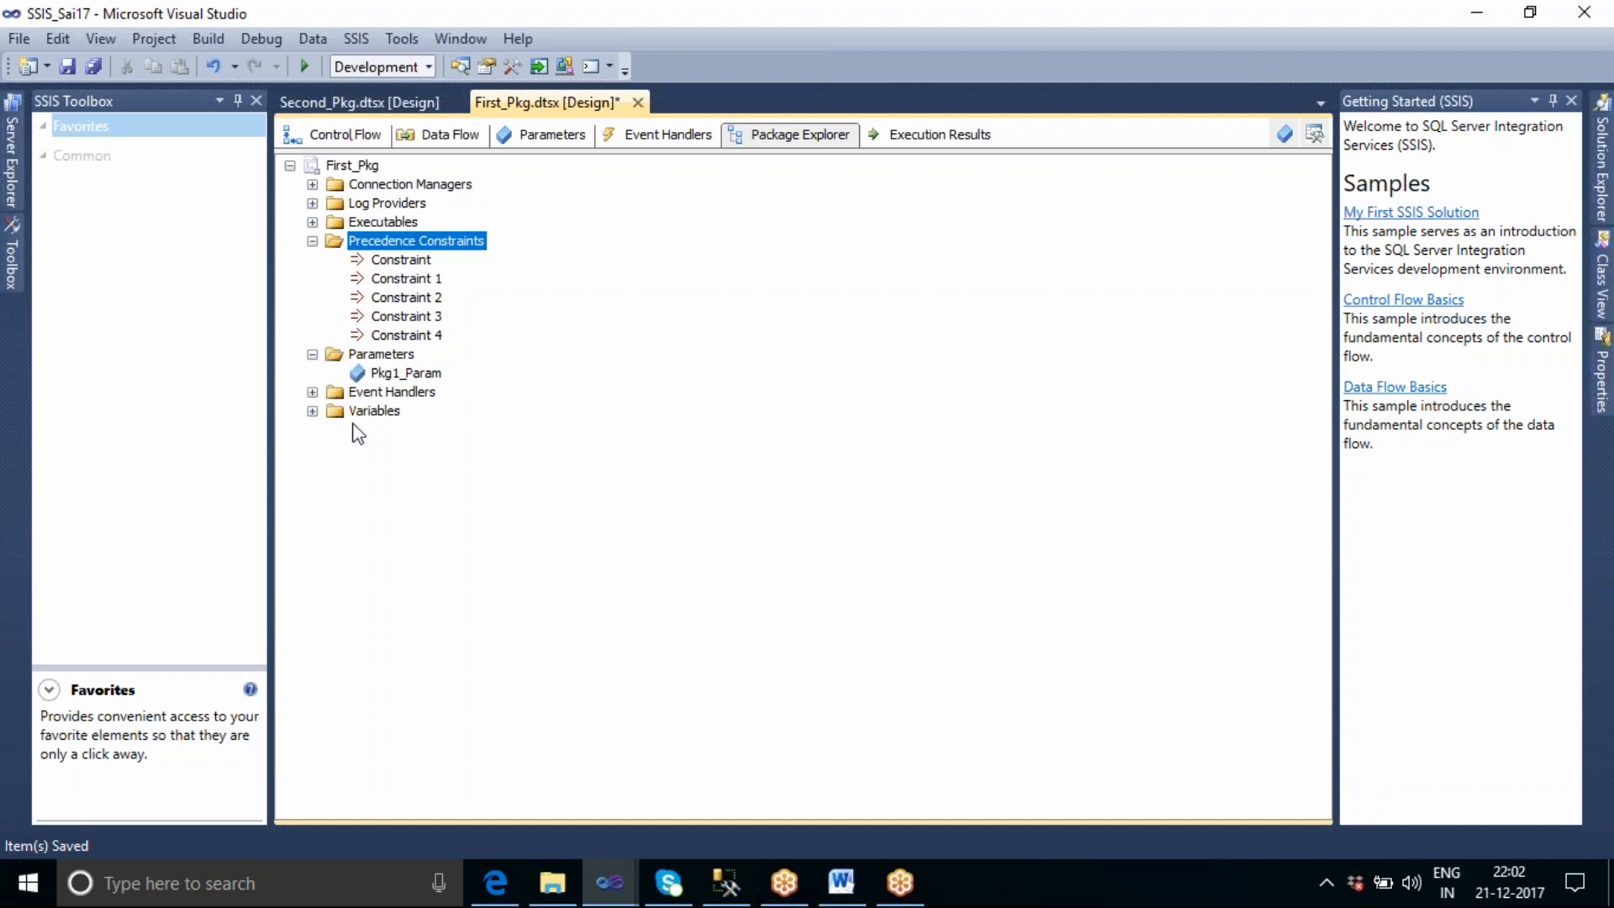
left_click(424, 375)
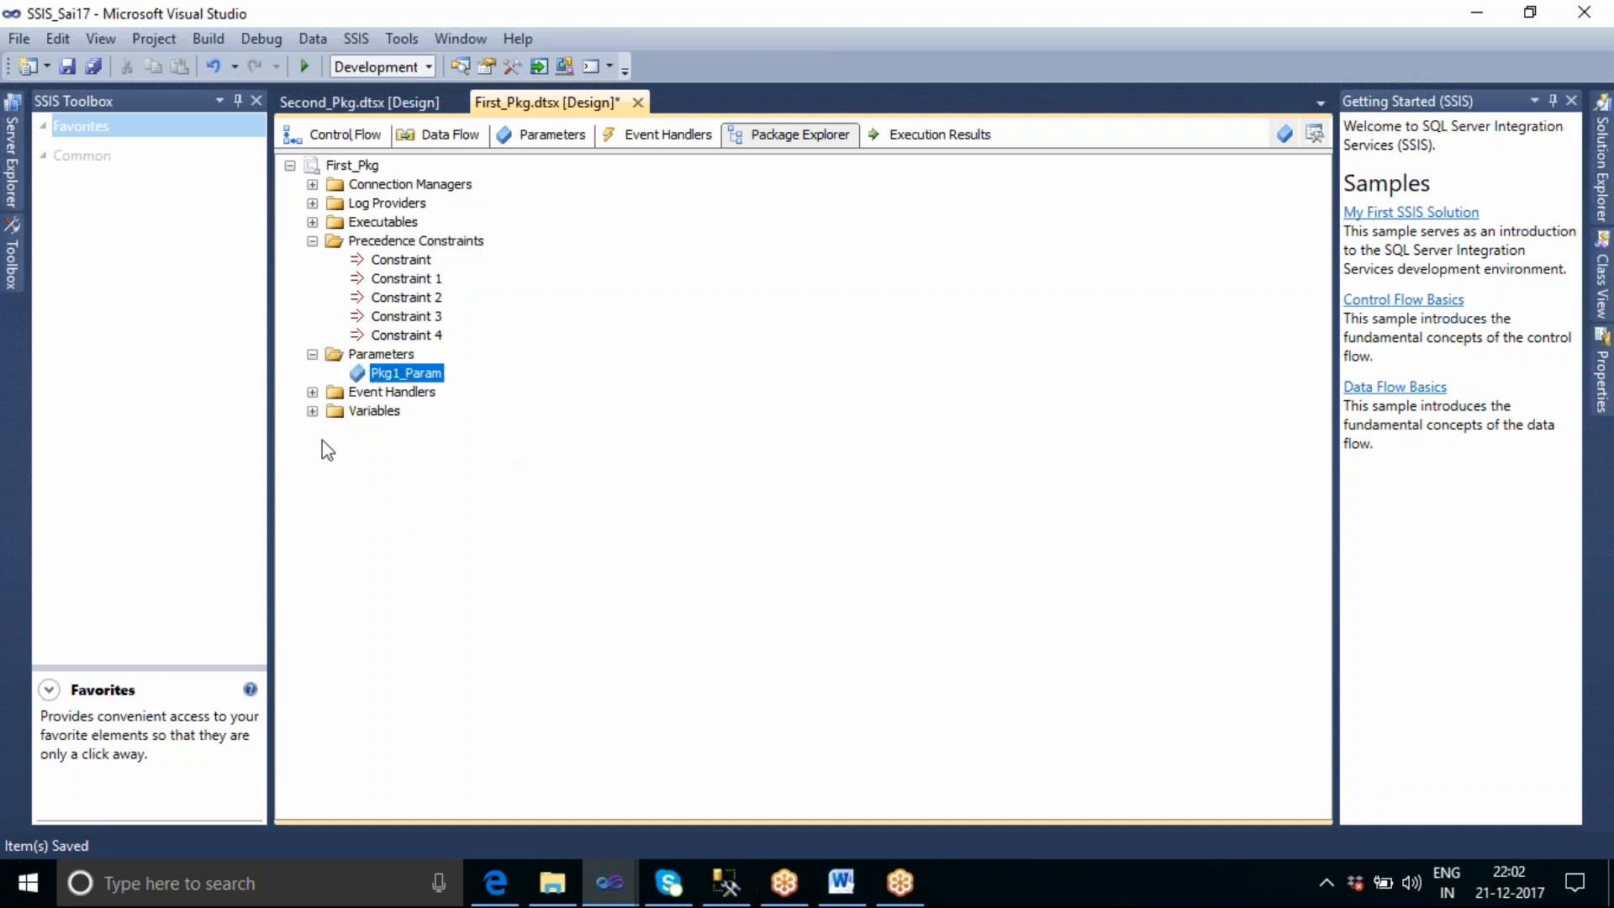
left_click(312, 392)
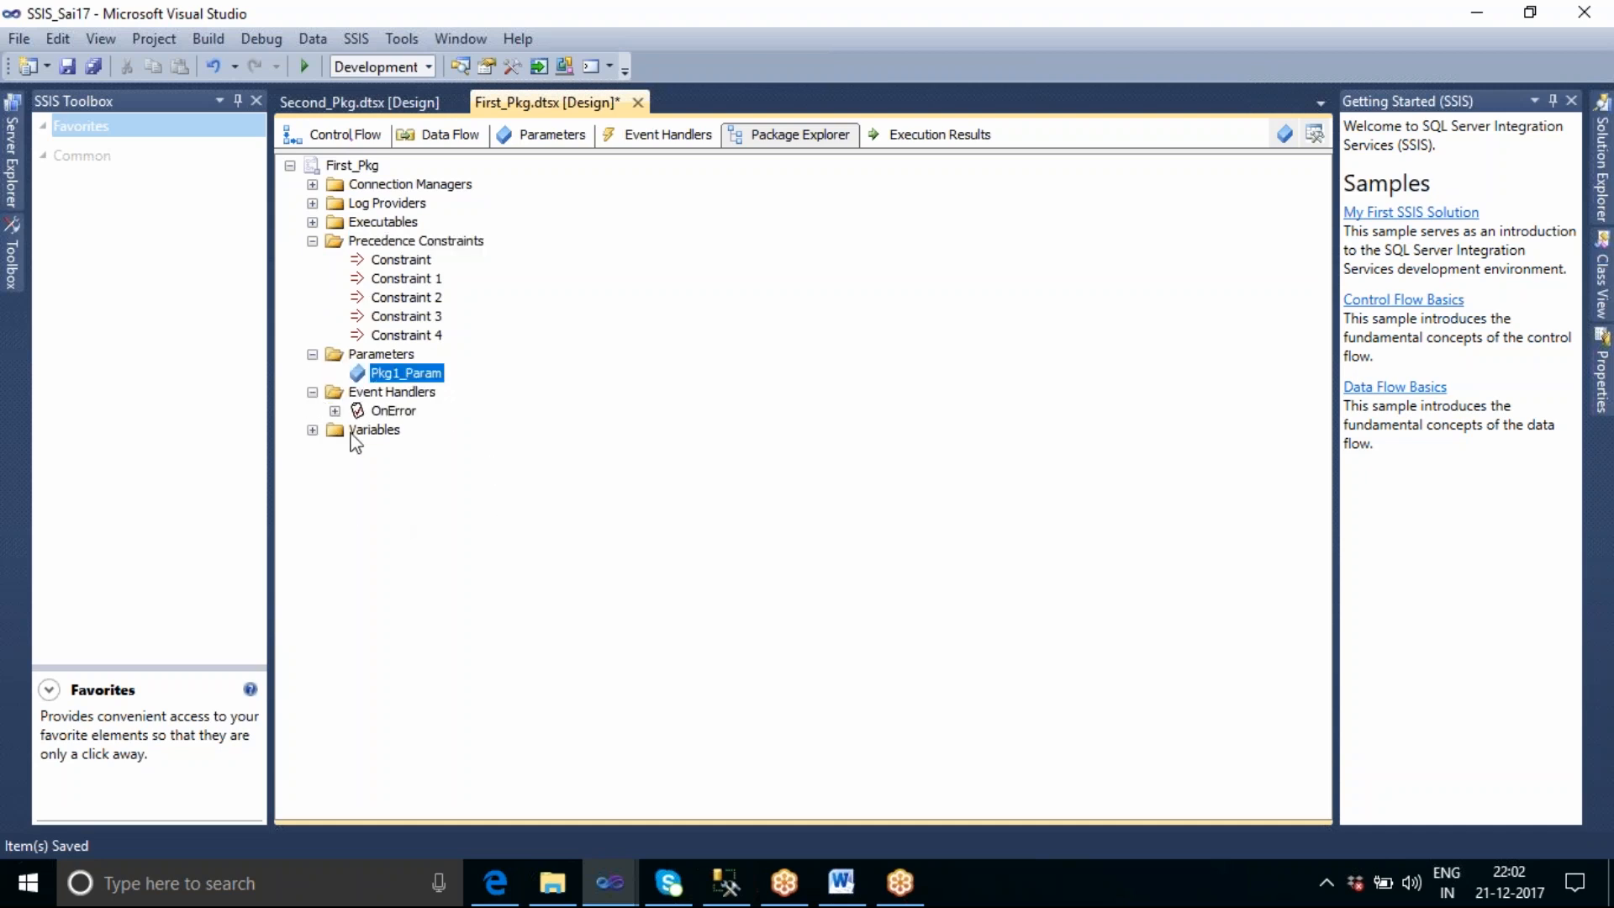
left_click(395, 411)
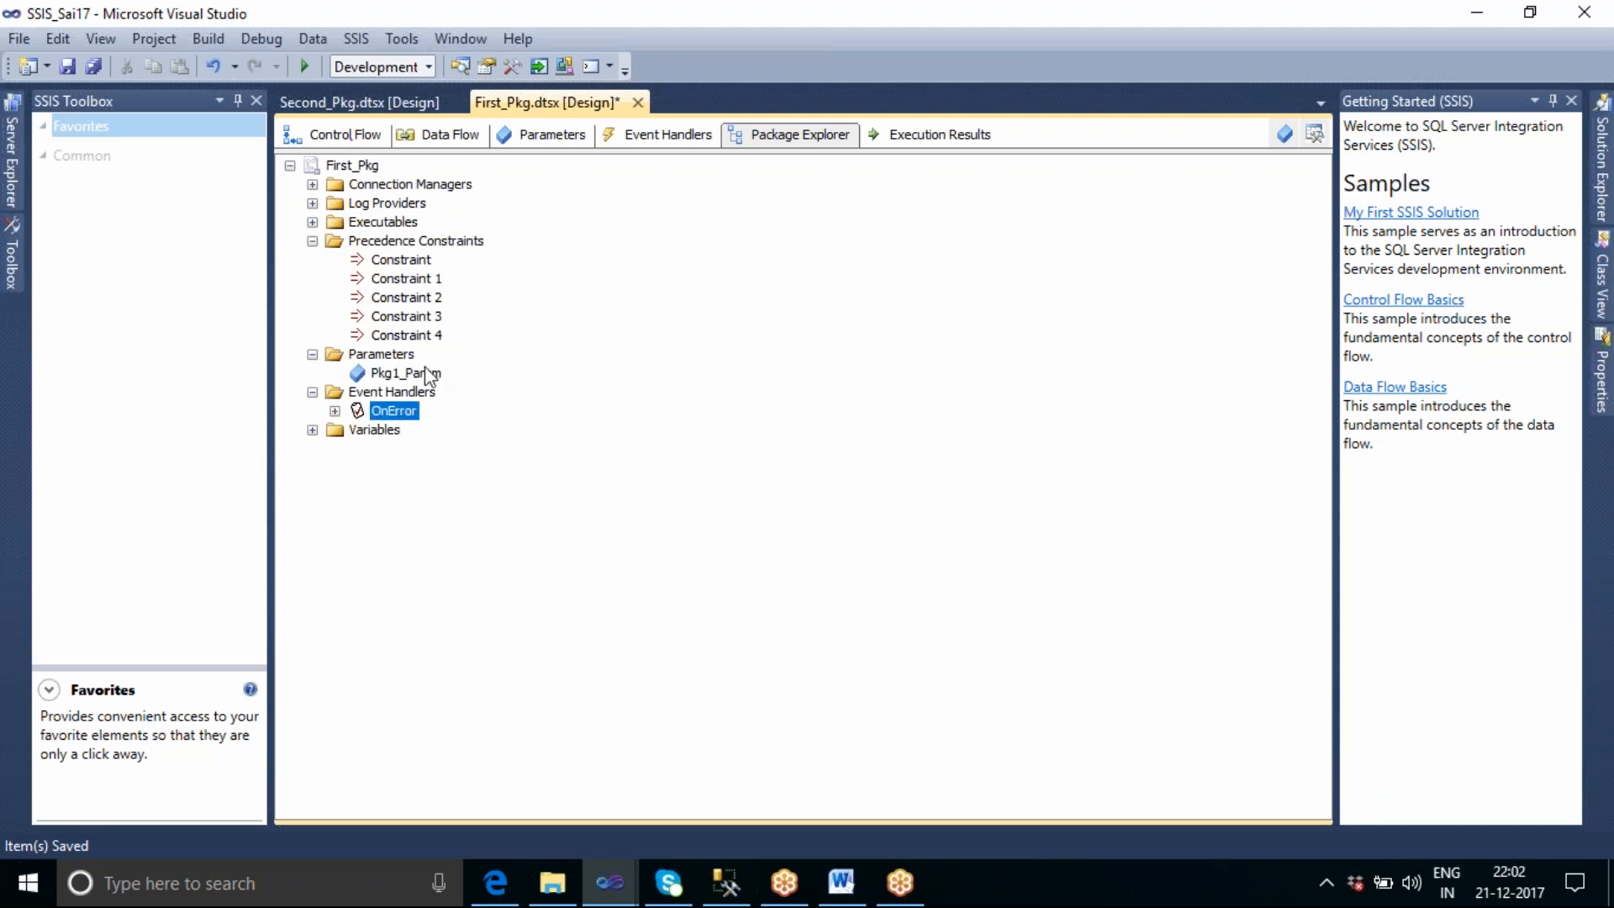
Review all of First_Pkg's expanded connection managers and executables, and collapse the executables, precedence constraints and parameters.
left_click(311, 185)
left_click(314, 317)
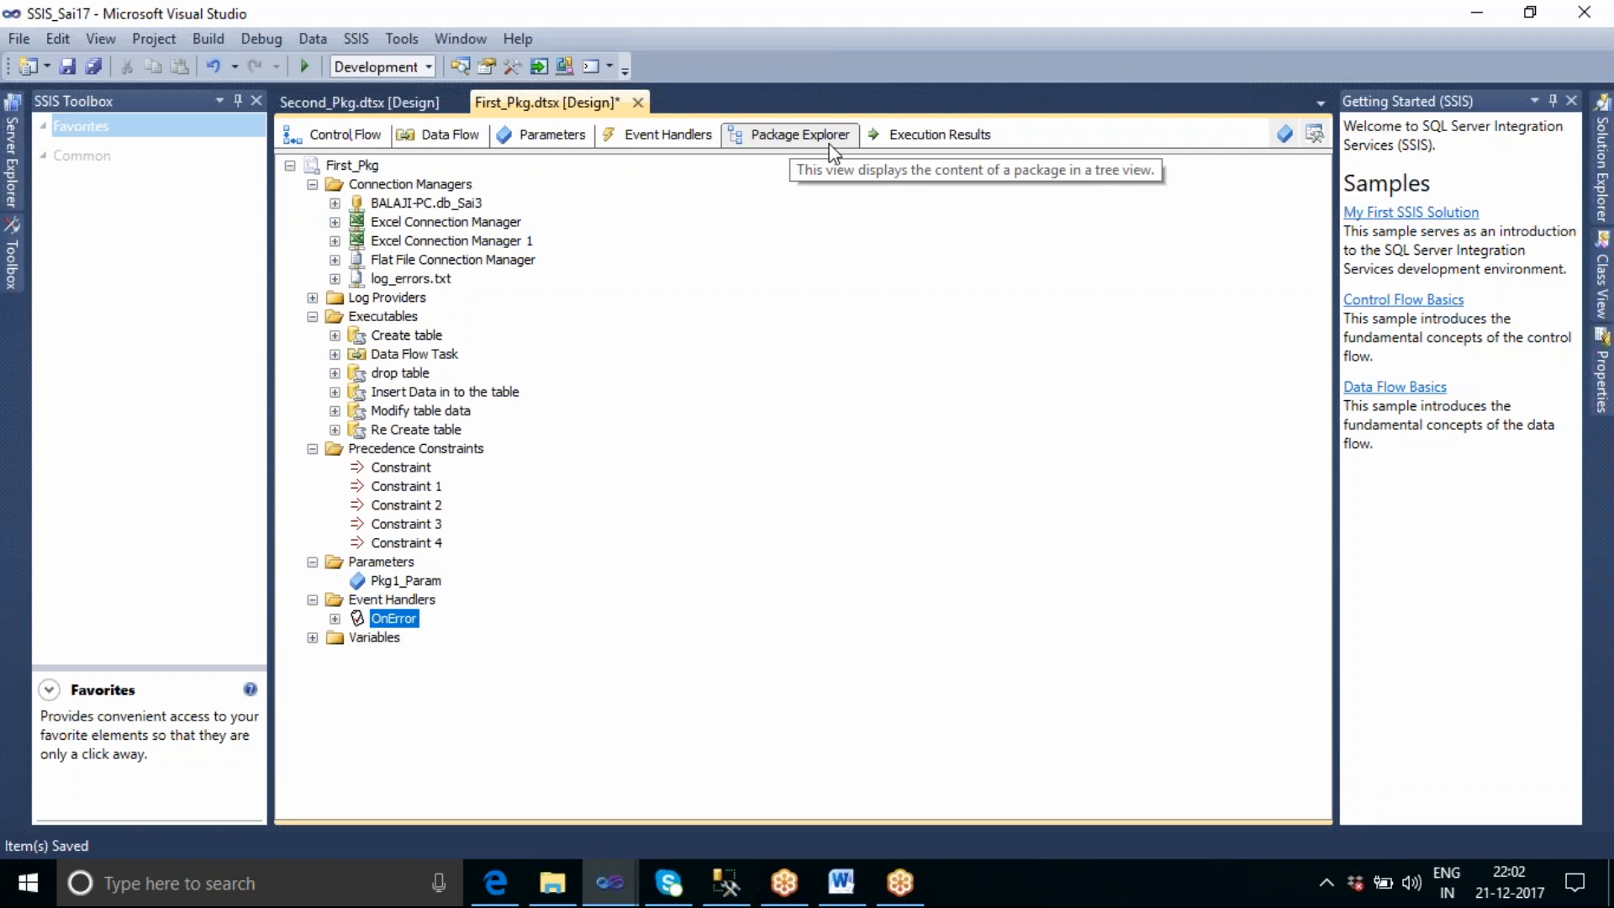
left_click(288, 166)
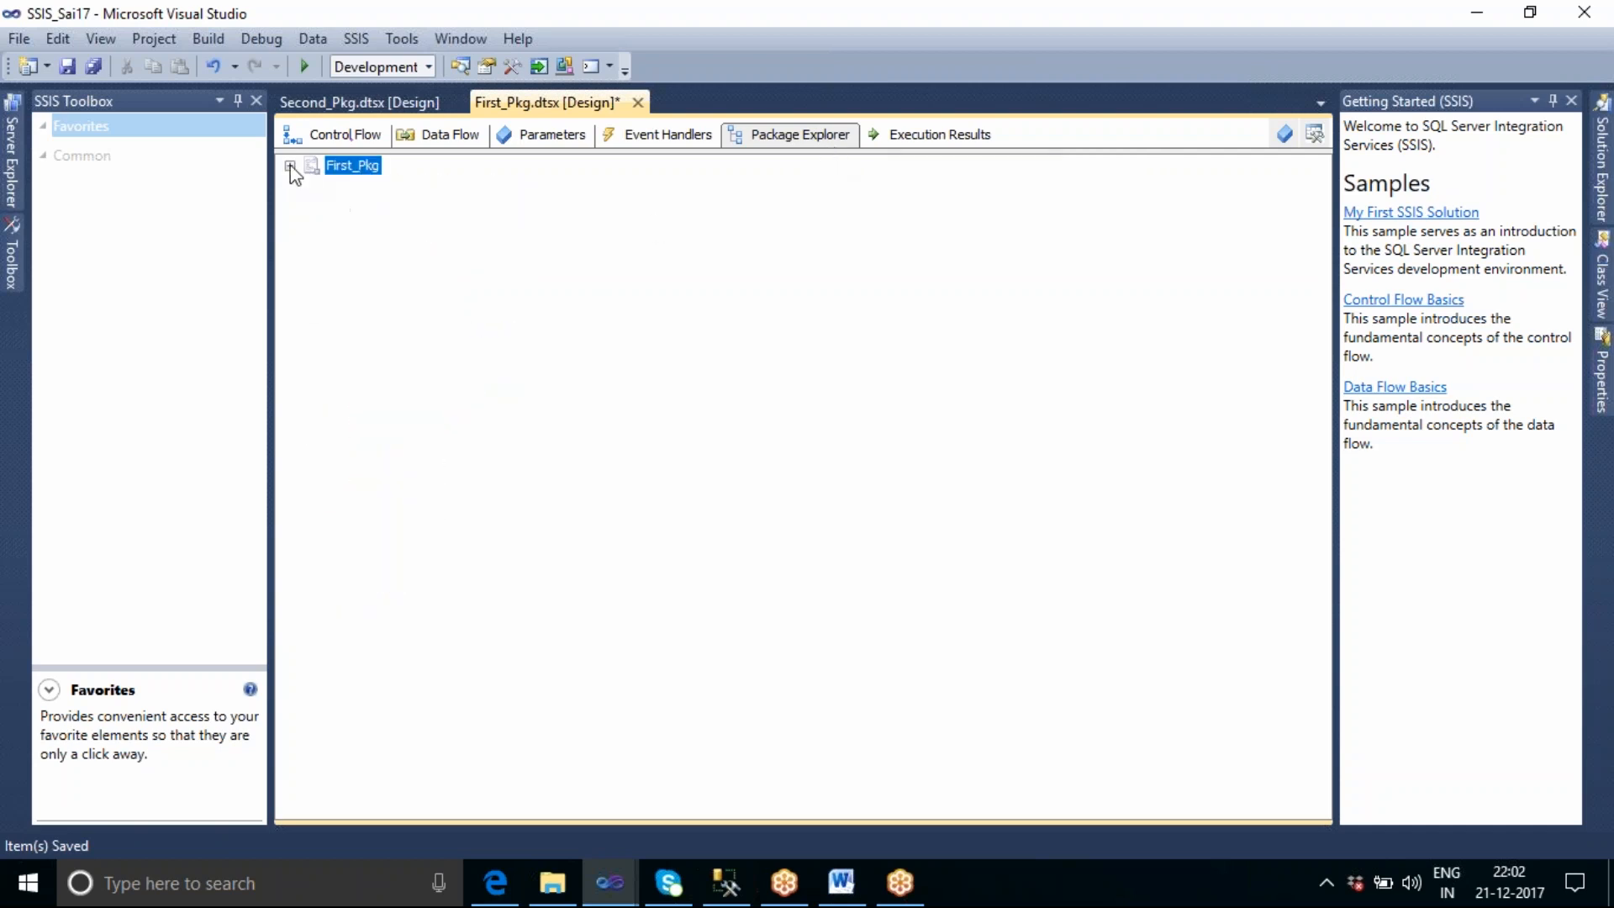
left_click(289, 166)
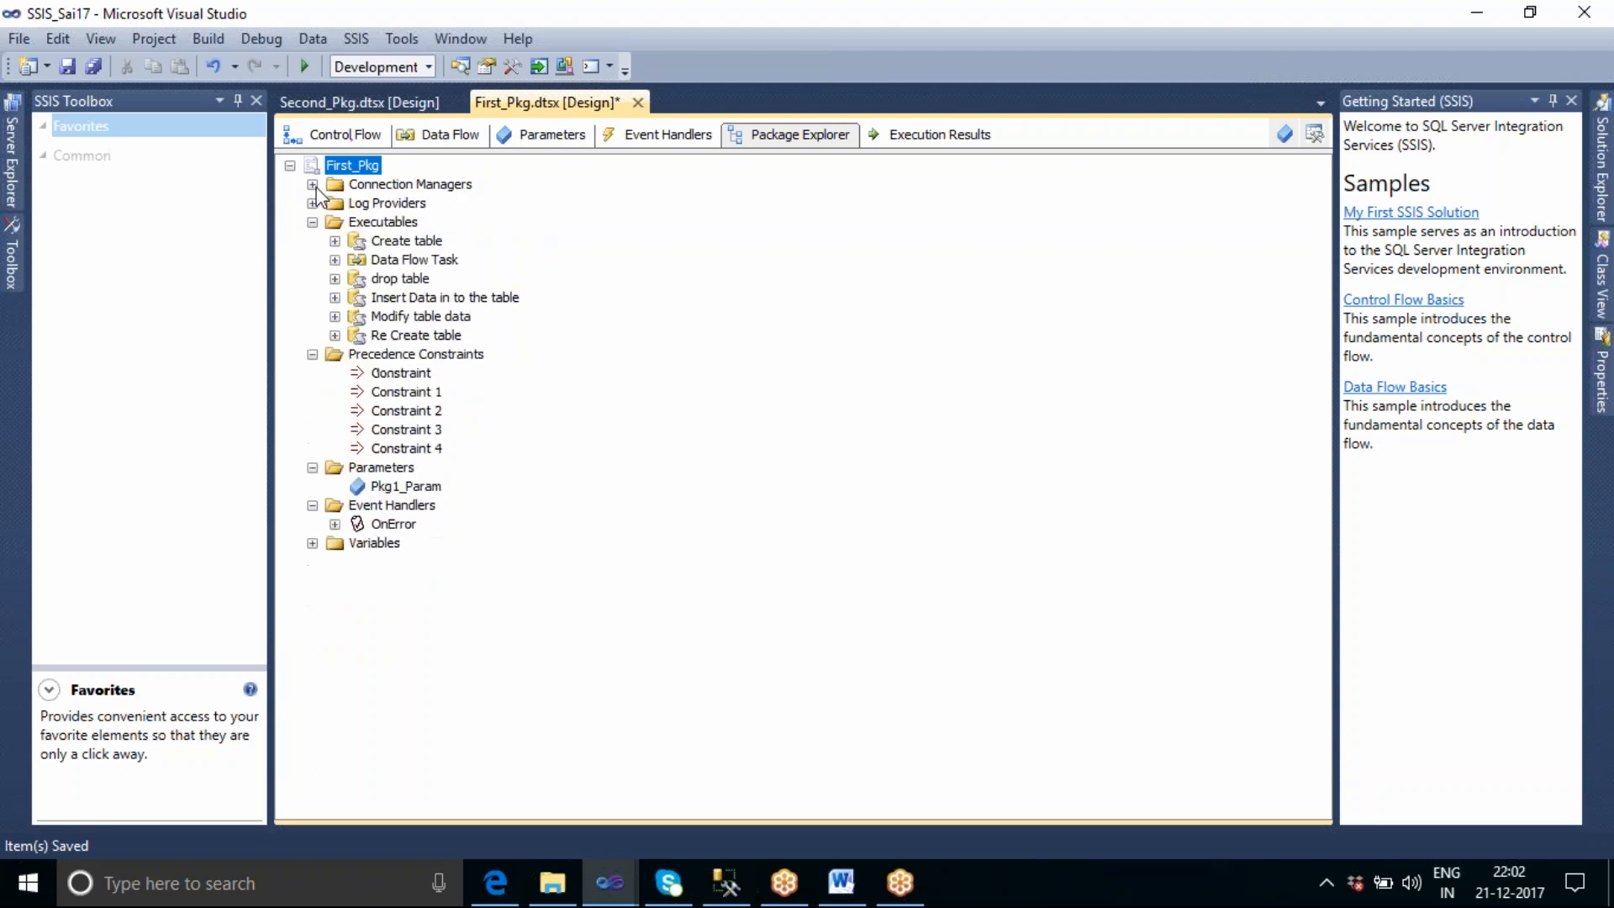
left_click(312, 222)
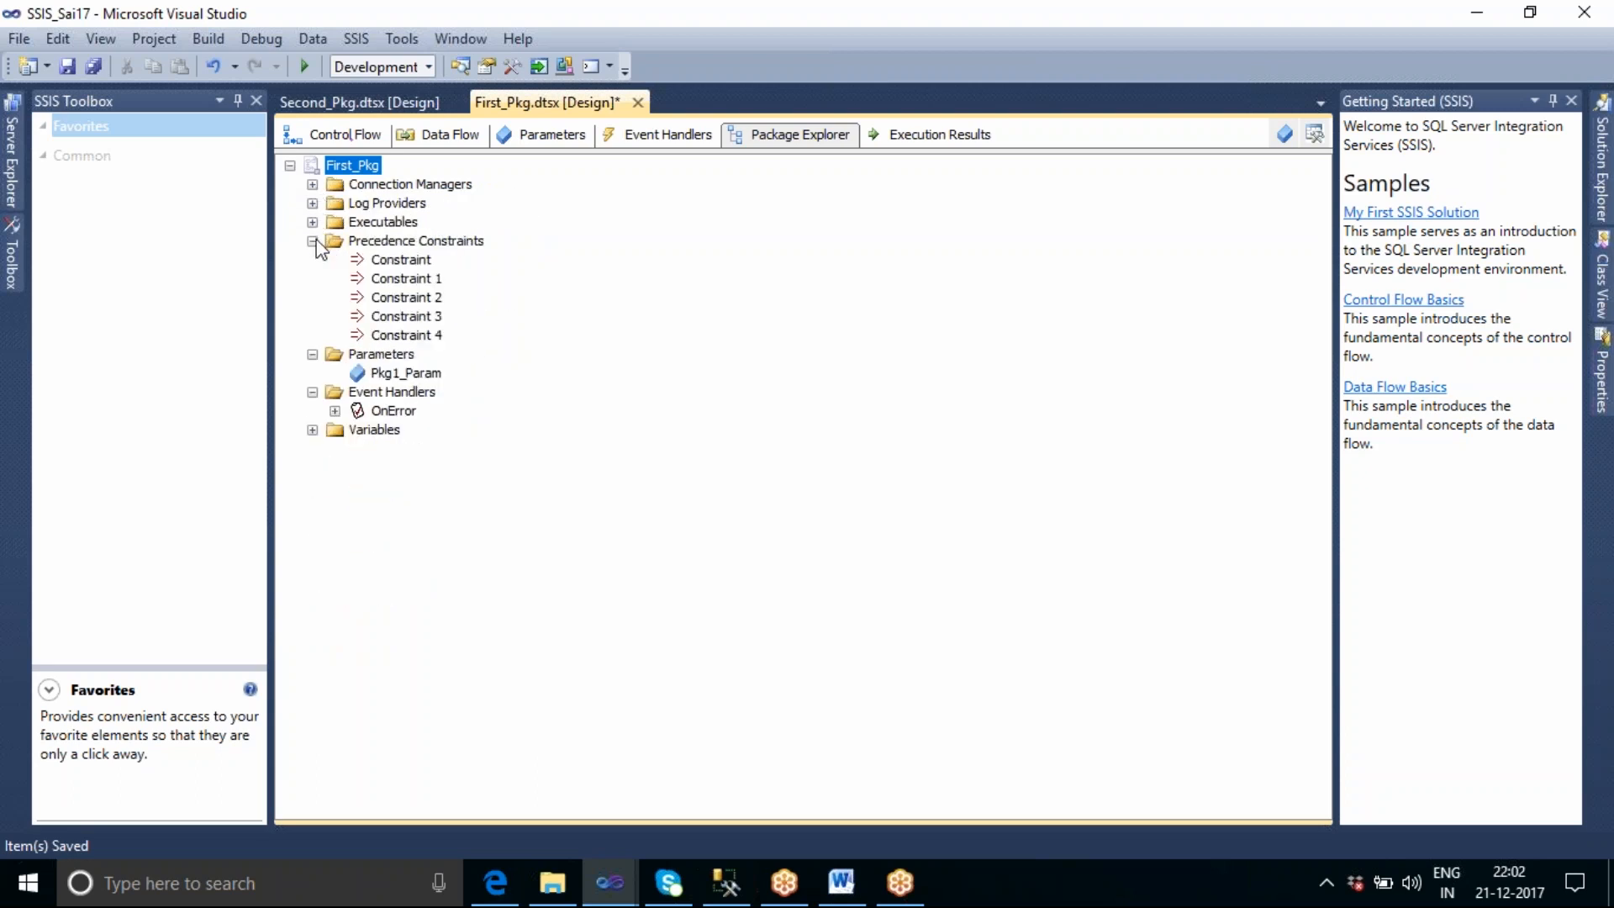
left_click(311, 242)
left_click(311, 260)
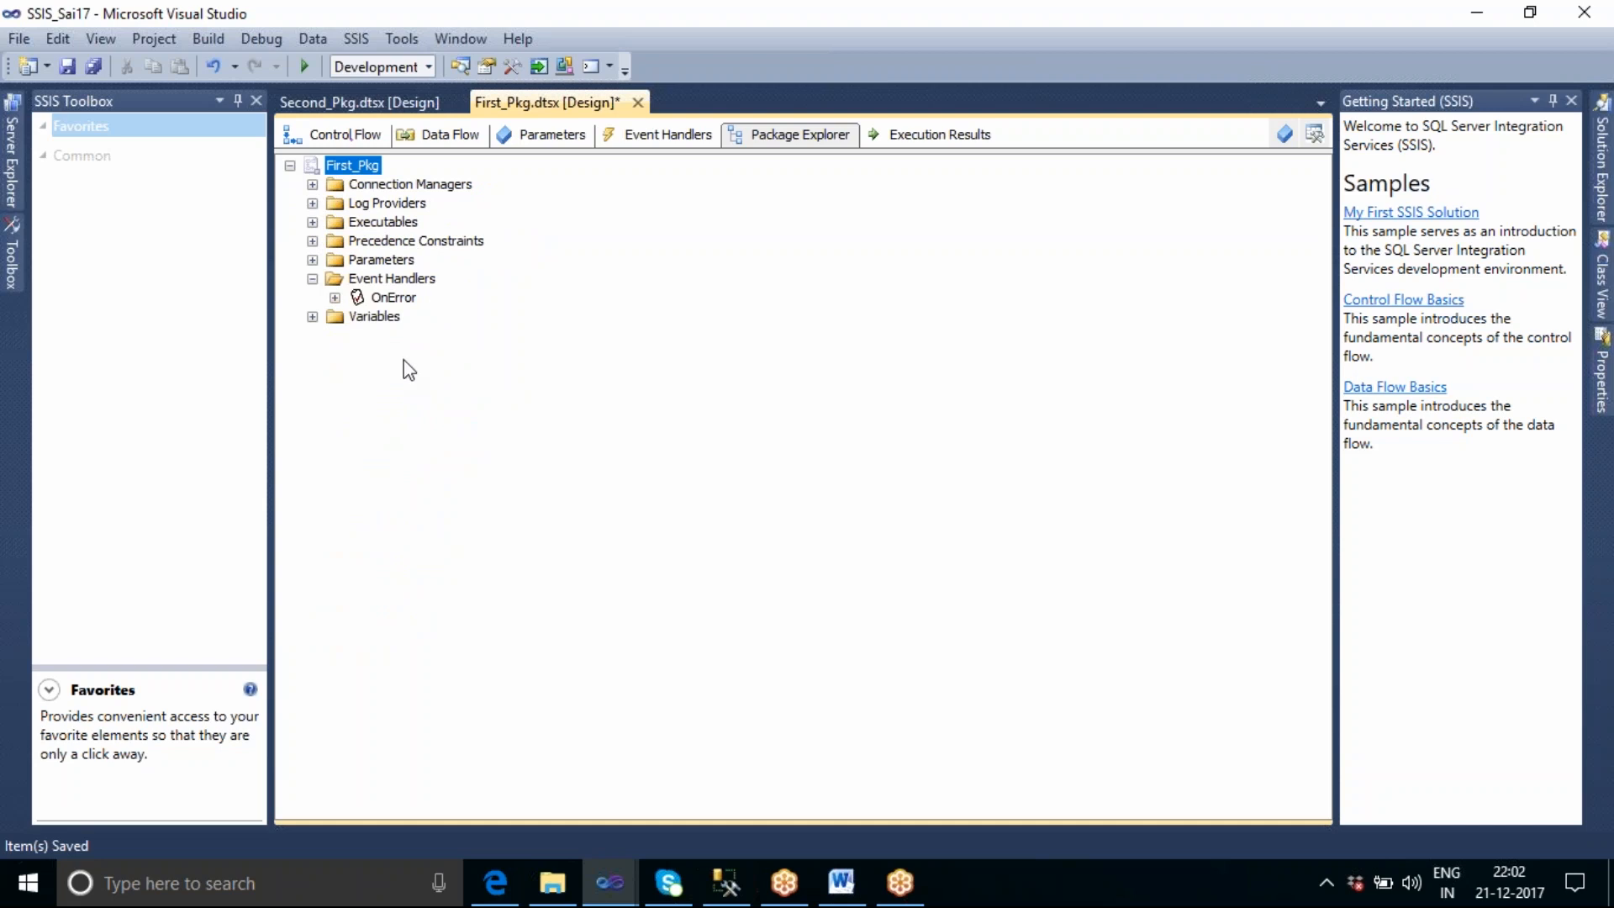
Check First_Pkg's execution results and the connection used by the Create table task, leaving the task unchanged.
left_click(963, 137)
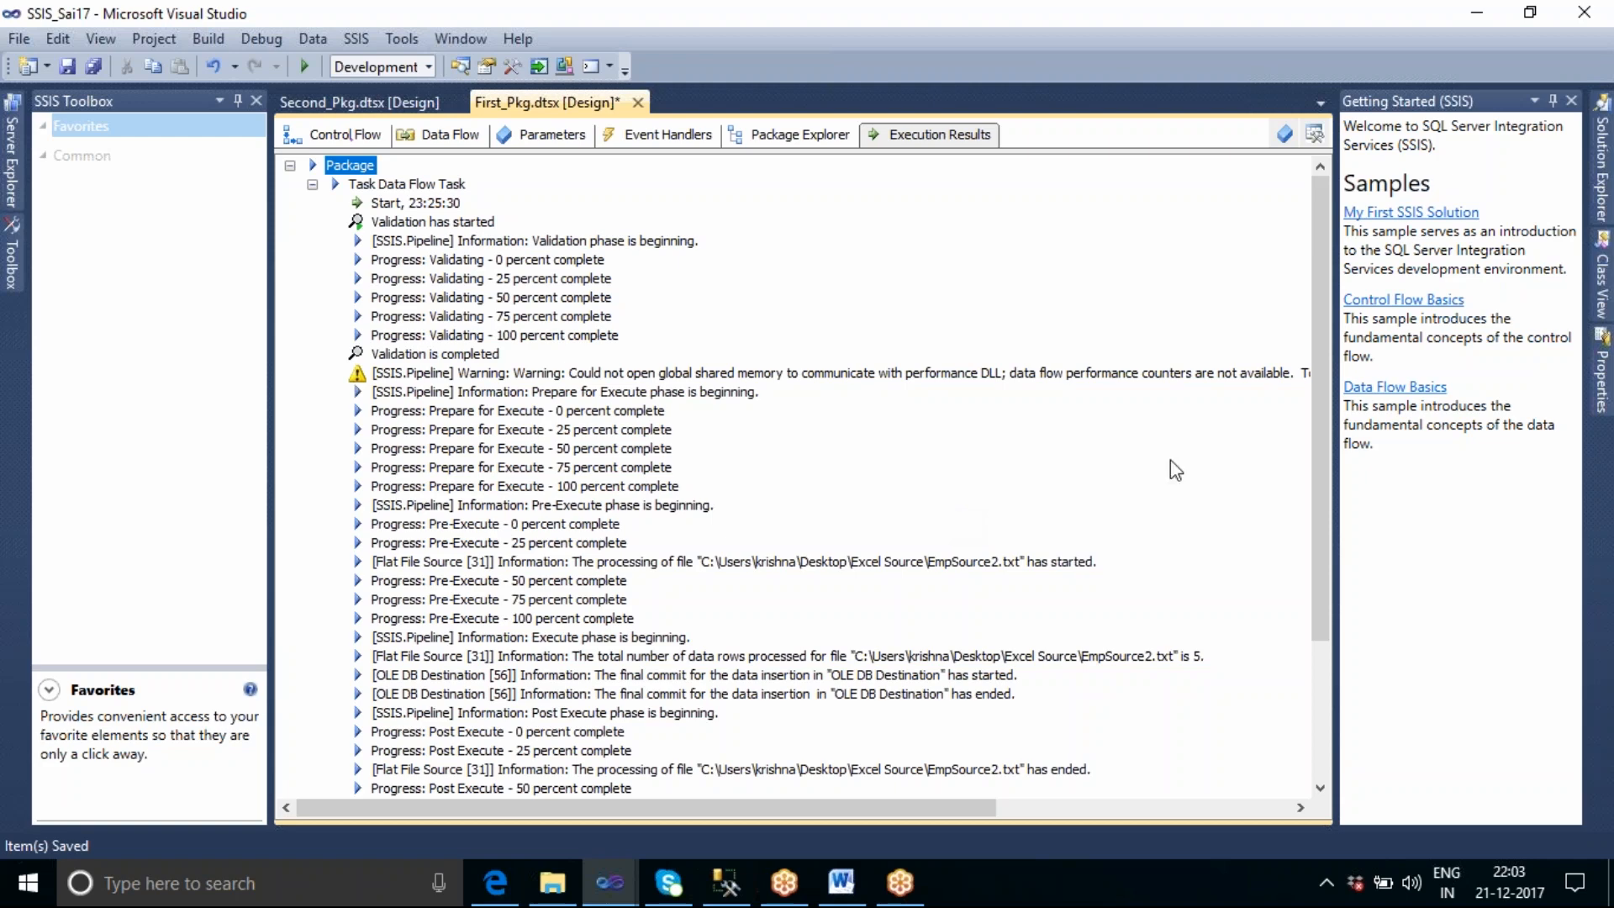
left_click(328, 136)
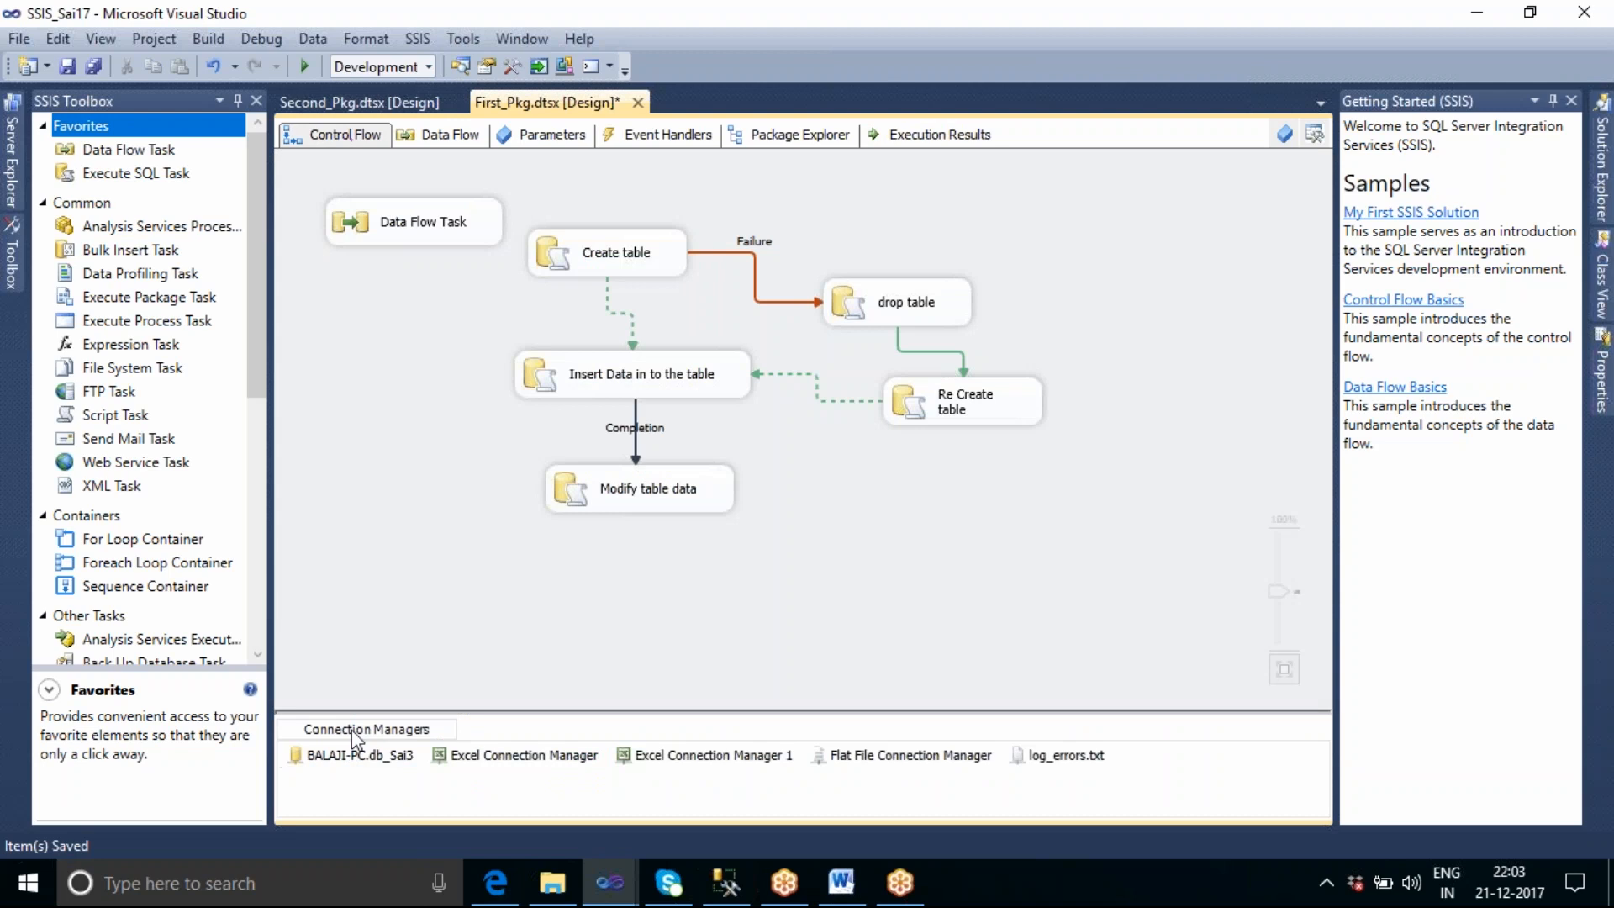
left_click_drag(545, 712, 538, 618)
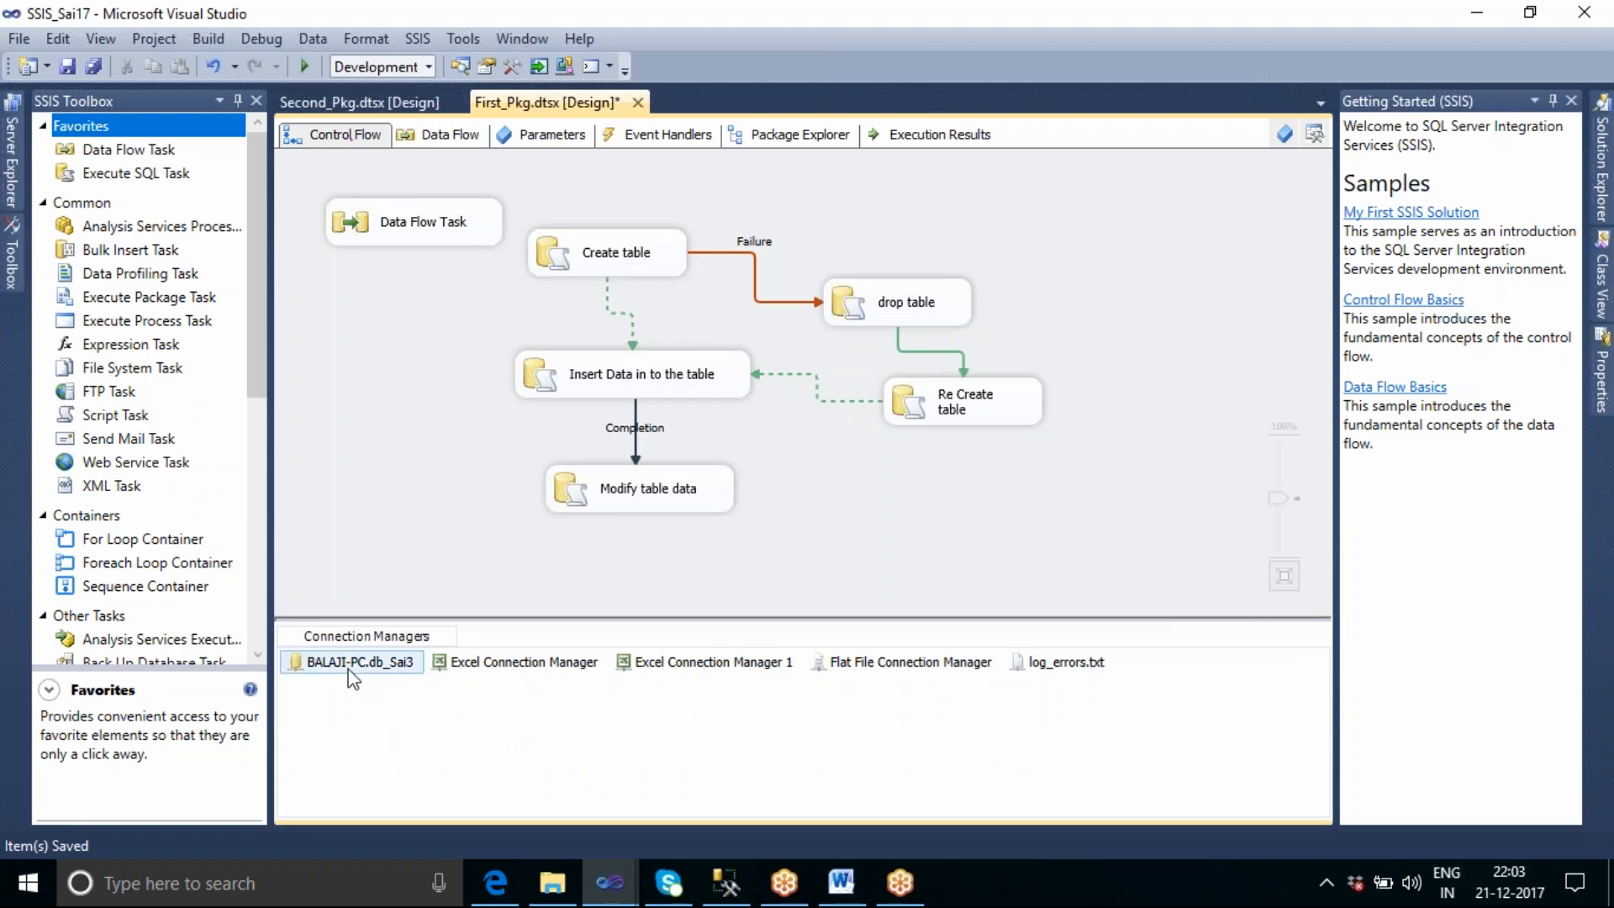
left_click(652, 264)
double_click(651, 265)
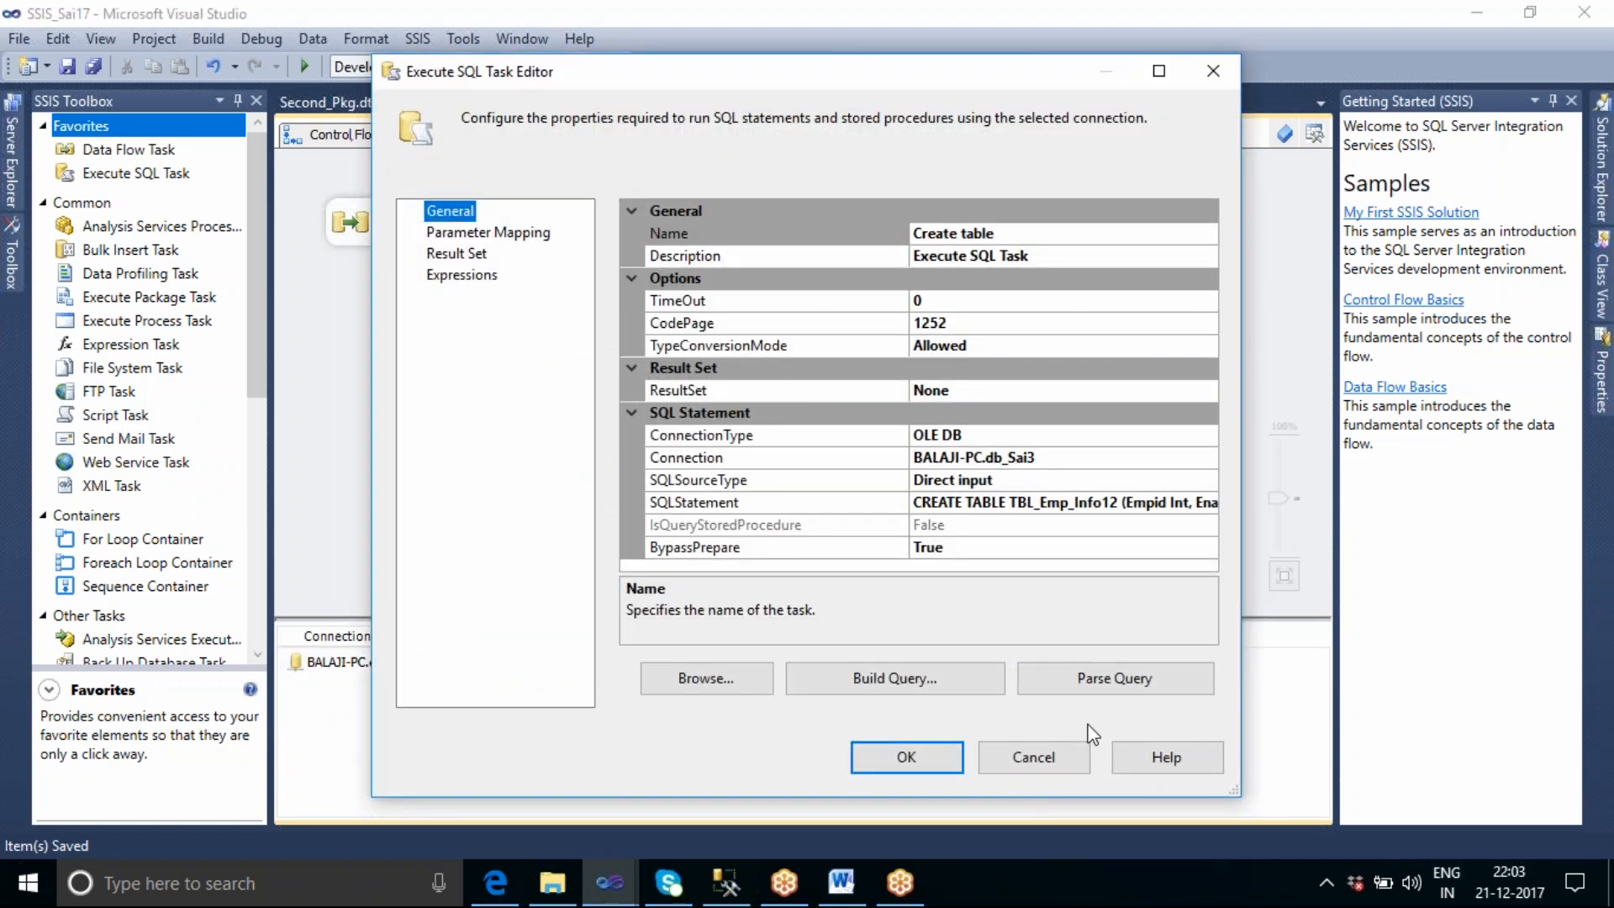
left_click(1047, 760)
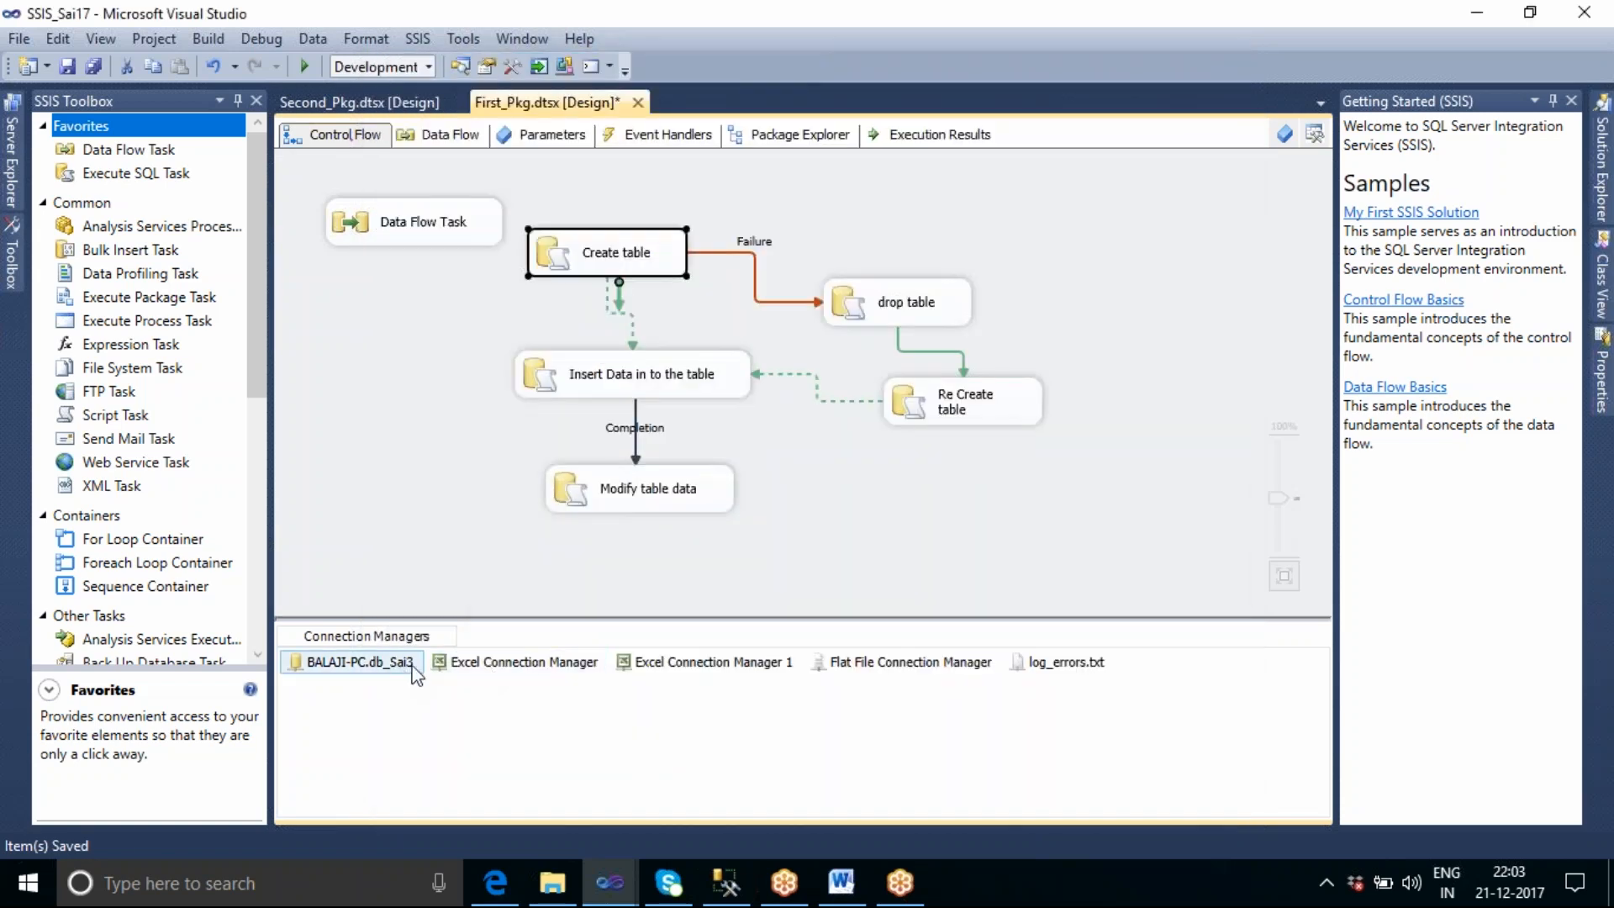
Check which Excel connection managers are available to the Data Flow Task's Excel Source, cancelling without changes.
left_click(449, 240)
double_click(449, 242)
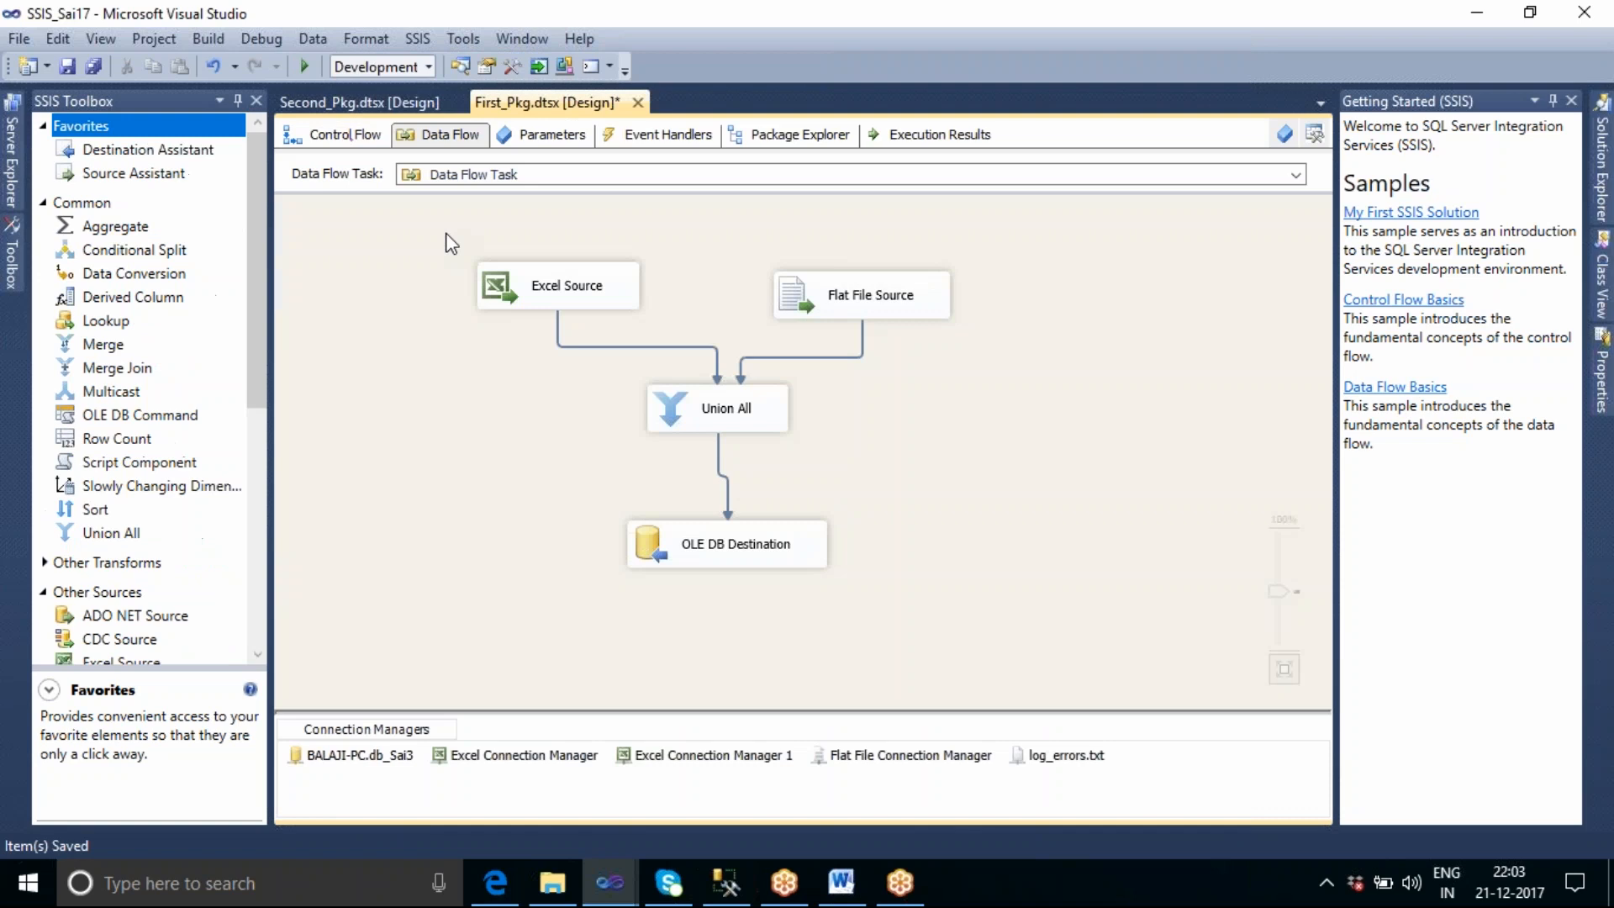
left_click(595, 300)
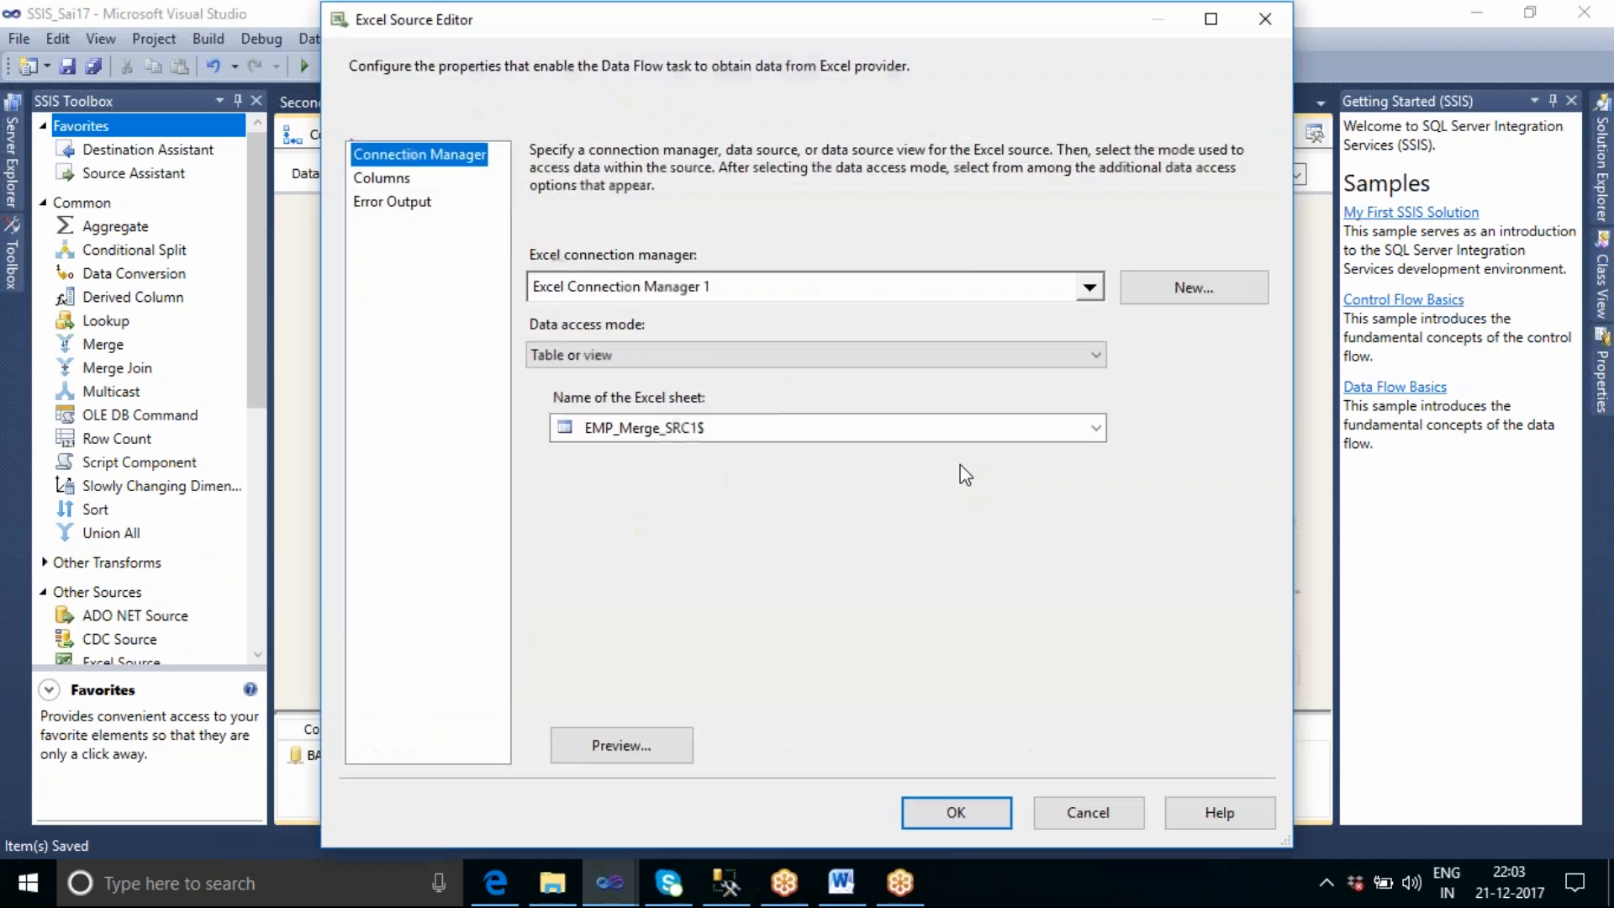
left_click(1090, 289)
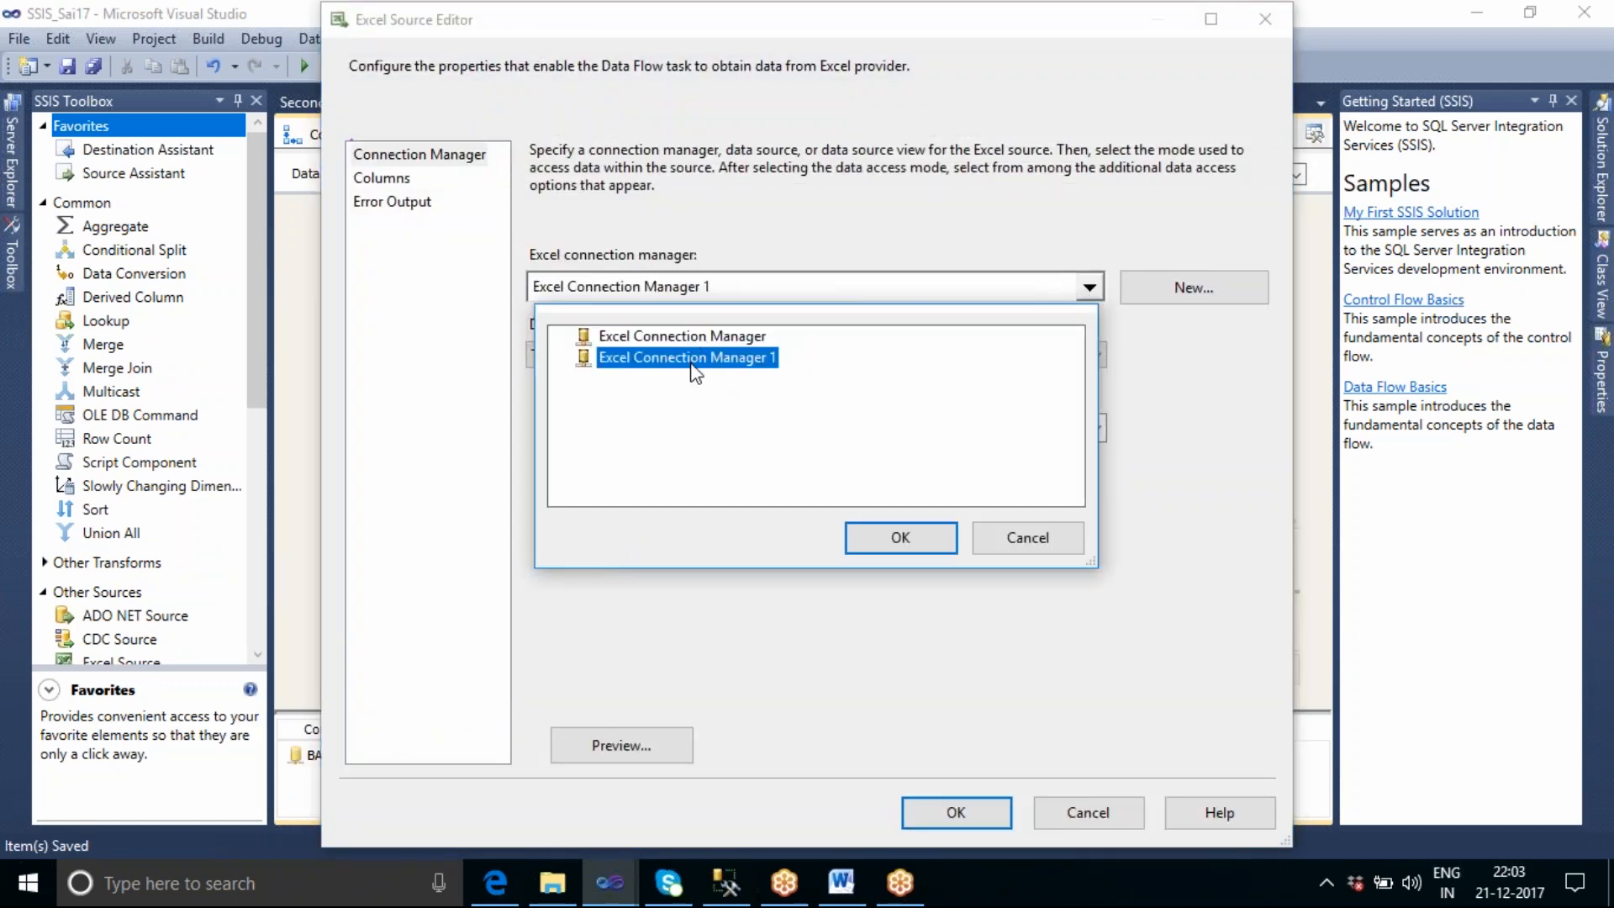
left_click(1045, 553)
left_click(1066, 815)
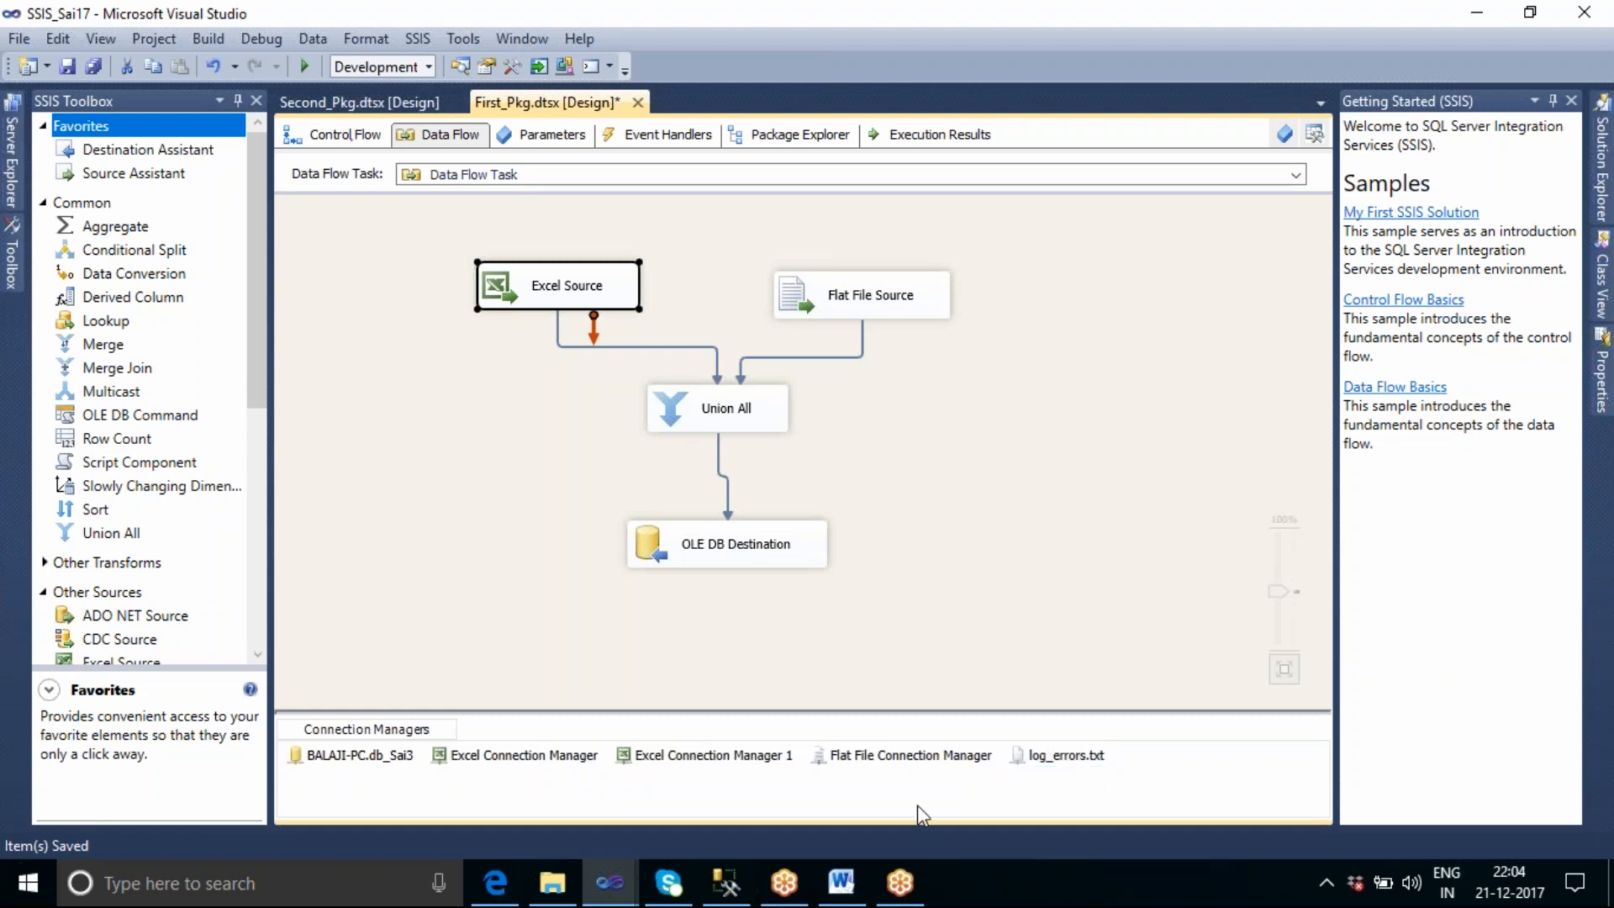
Show the connection types that can be added to First_Pkg and return to the package's object tree.
right_click(859, 786)
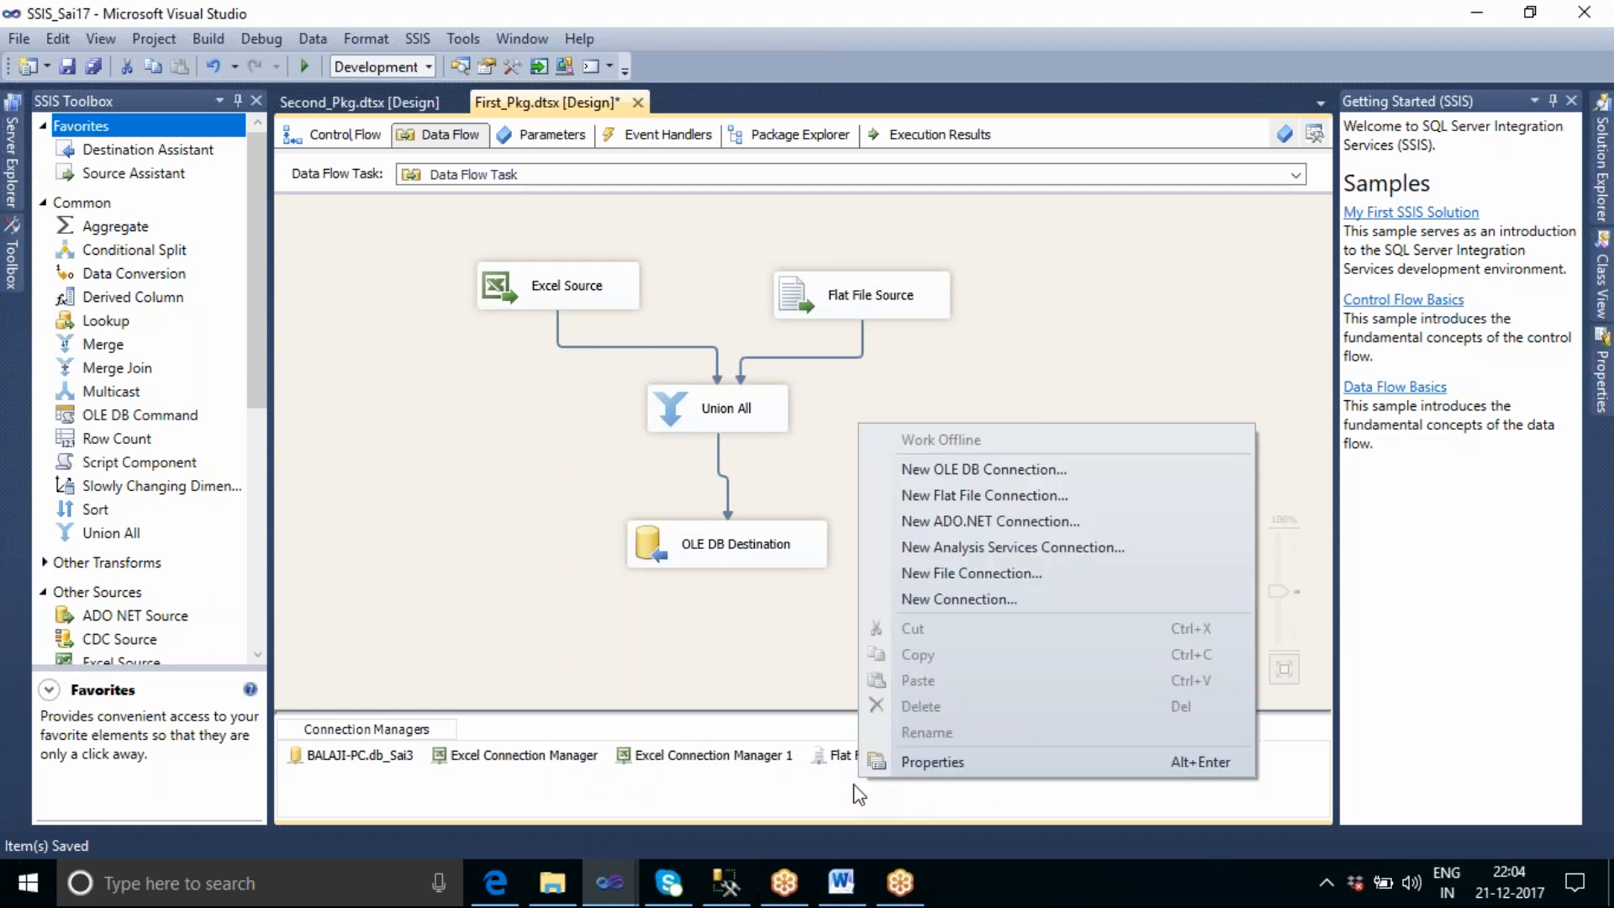
left_click(744, 804)
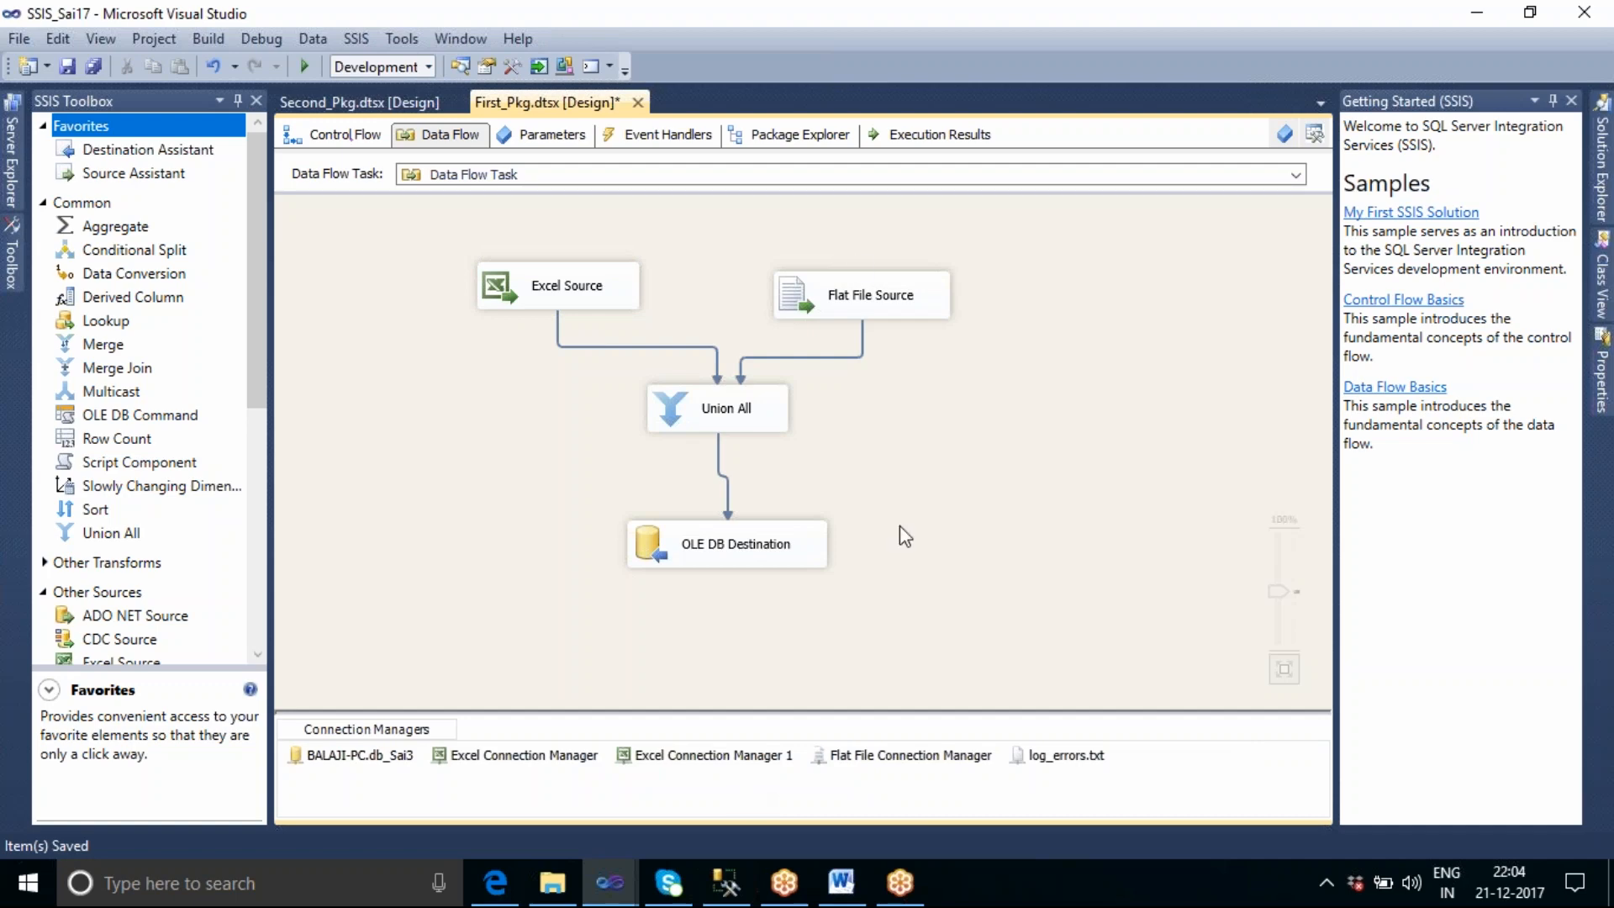
left_click(801, 139)
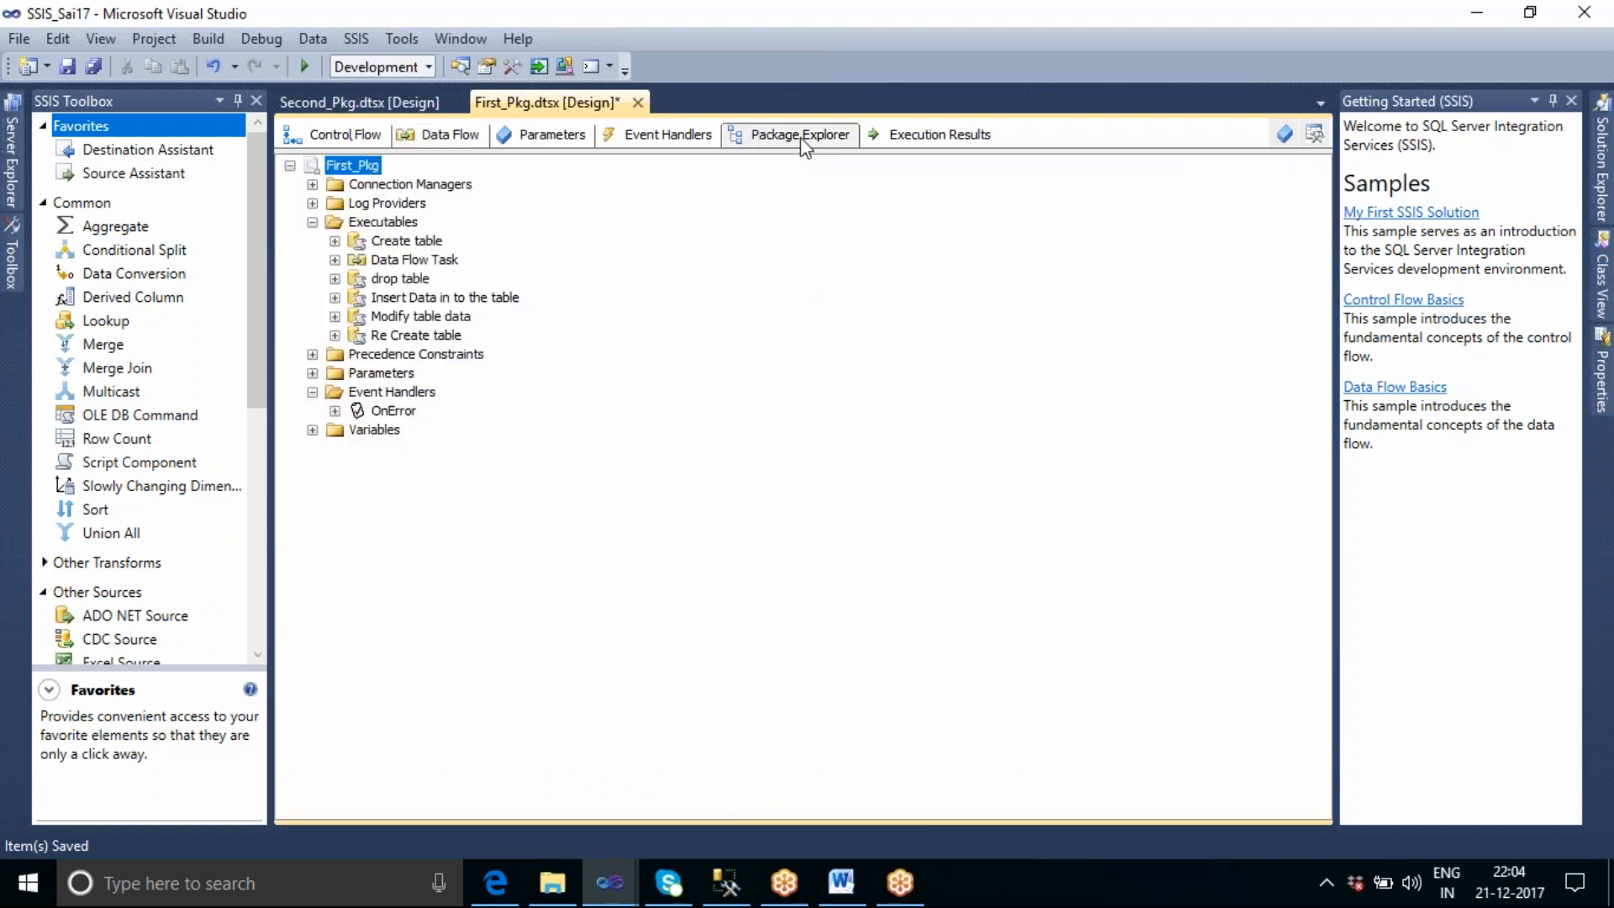
Expand First_Pkg's connection managers in the object tree and review the database, Excel, flat file and log_errors.txt connections.
left_click(389, 187)
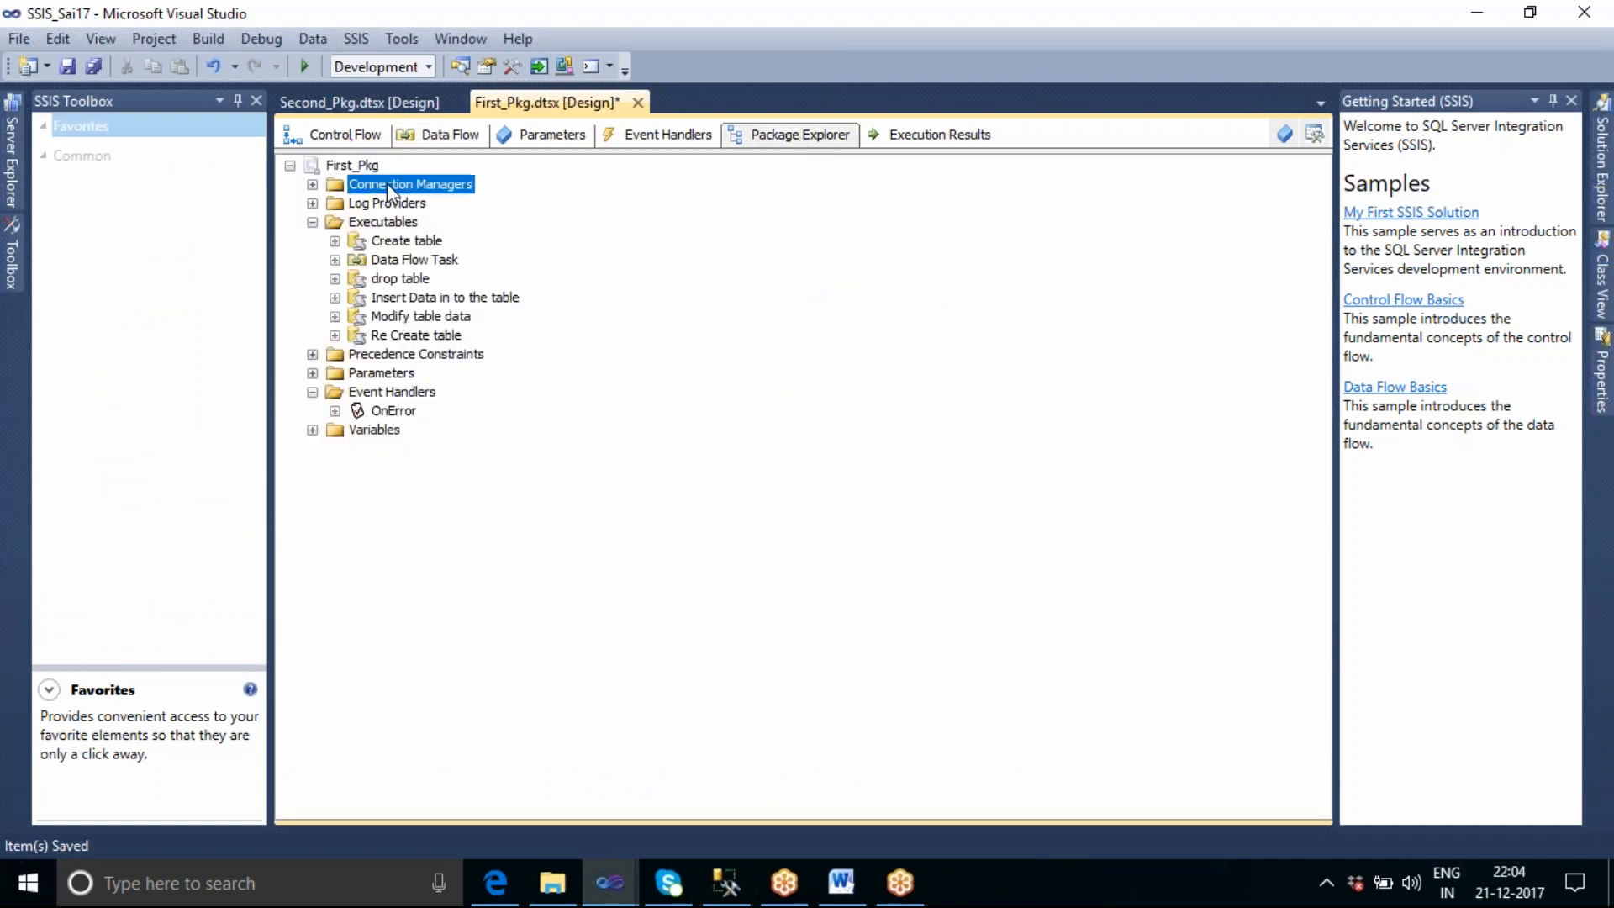
left_click(313, 184)
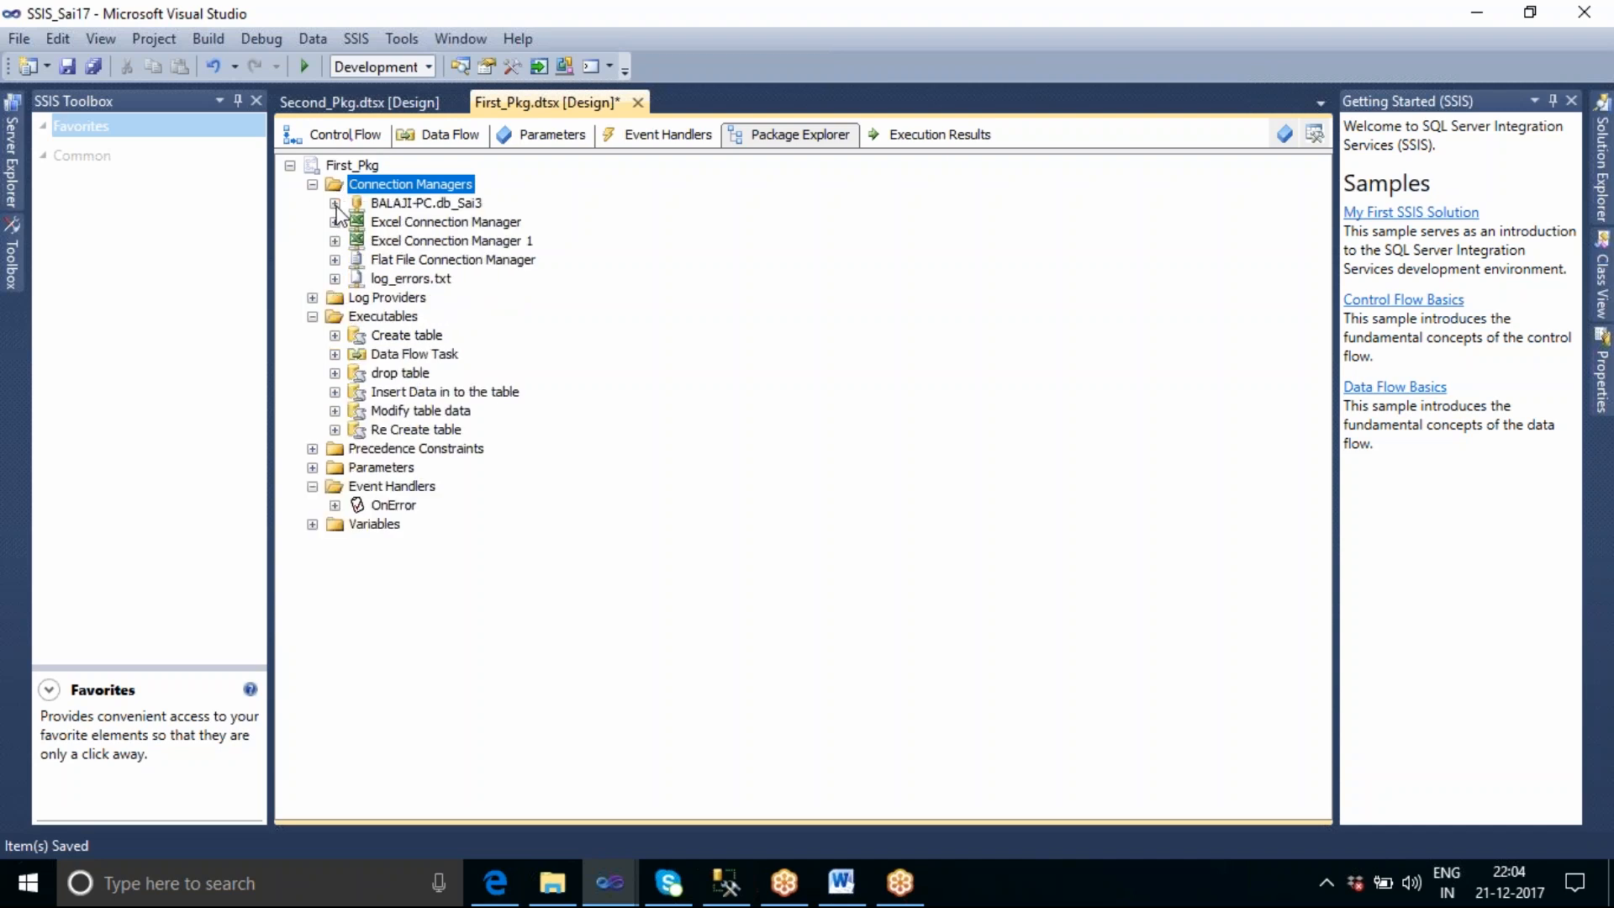
left_click(451, 222)
left_click(451, 204)
left_click(458, 262)
left_click(445, 275)
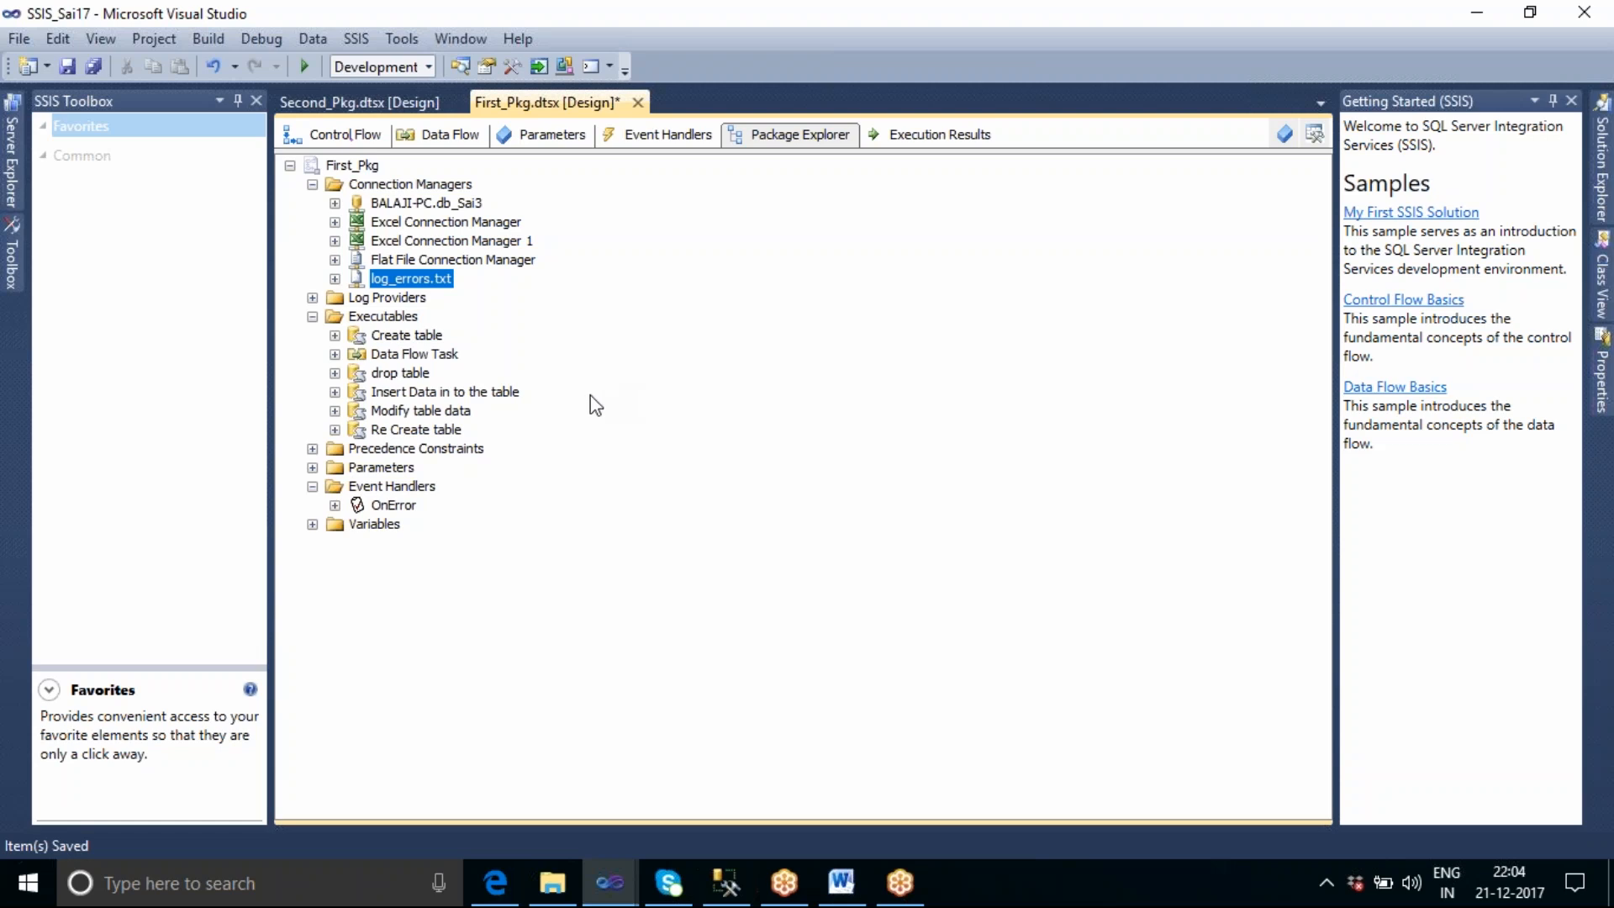
List First_Pkg's precedence constraints and compare them with the connectors between the control flow tasks.
left_click(313, 449)
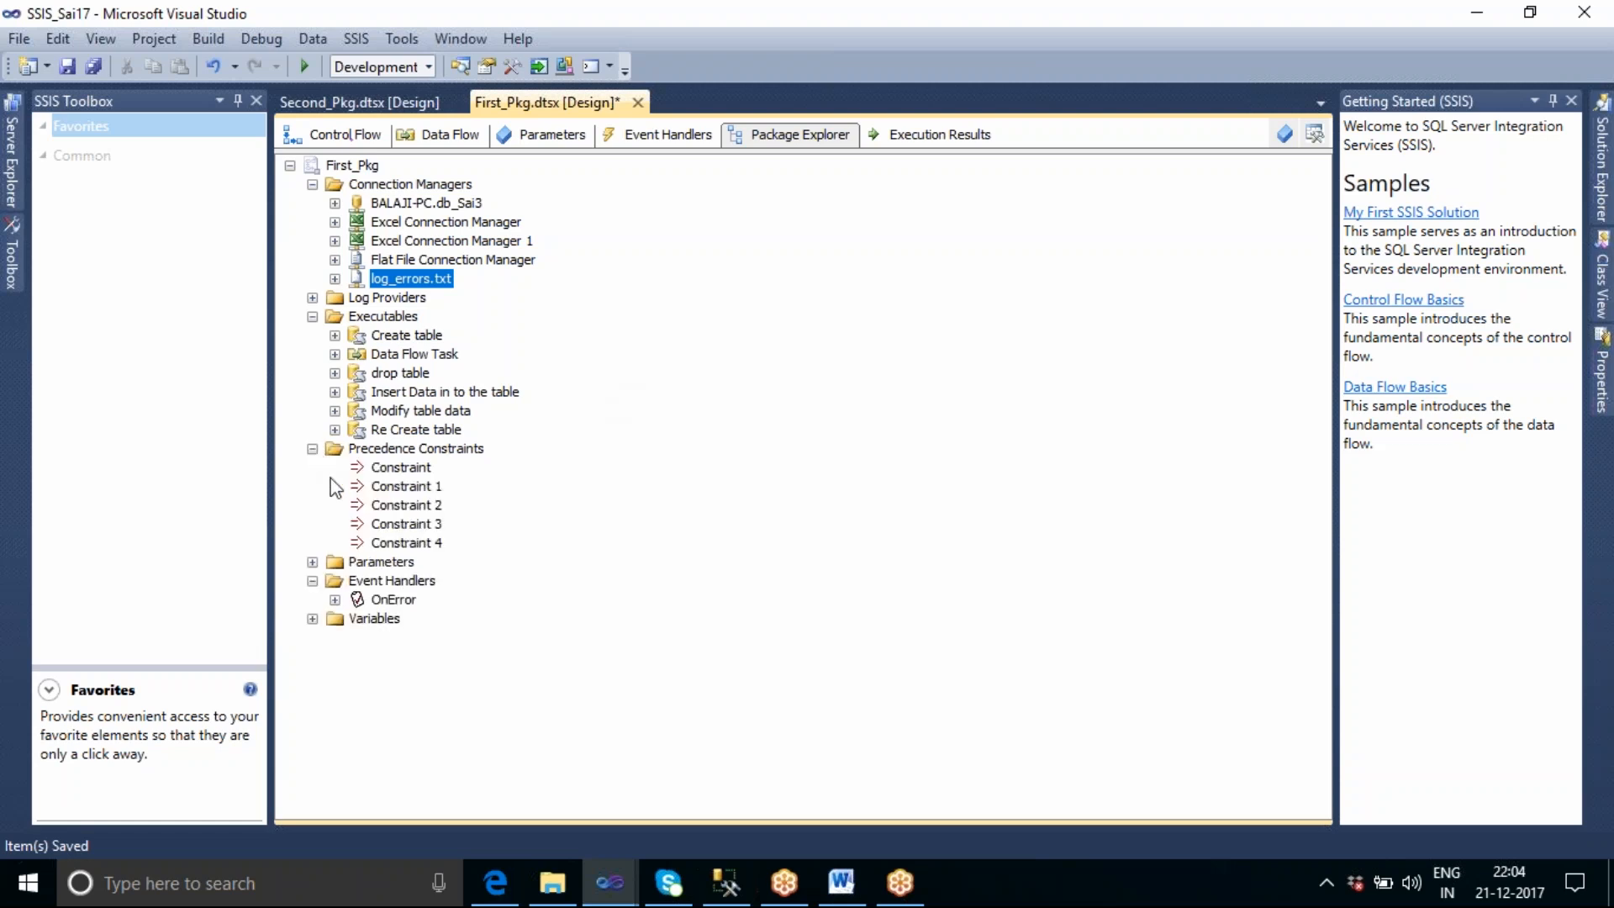
left_click(395, 454)
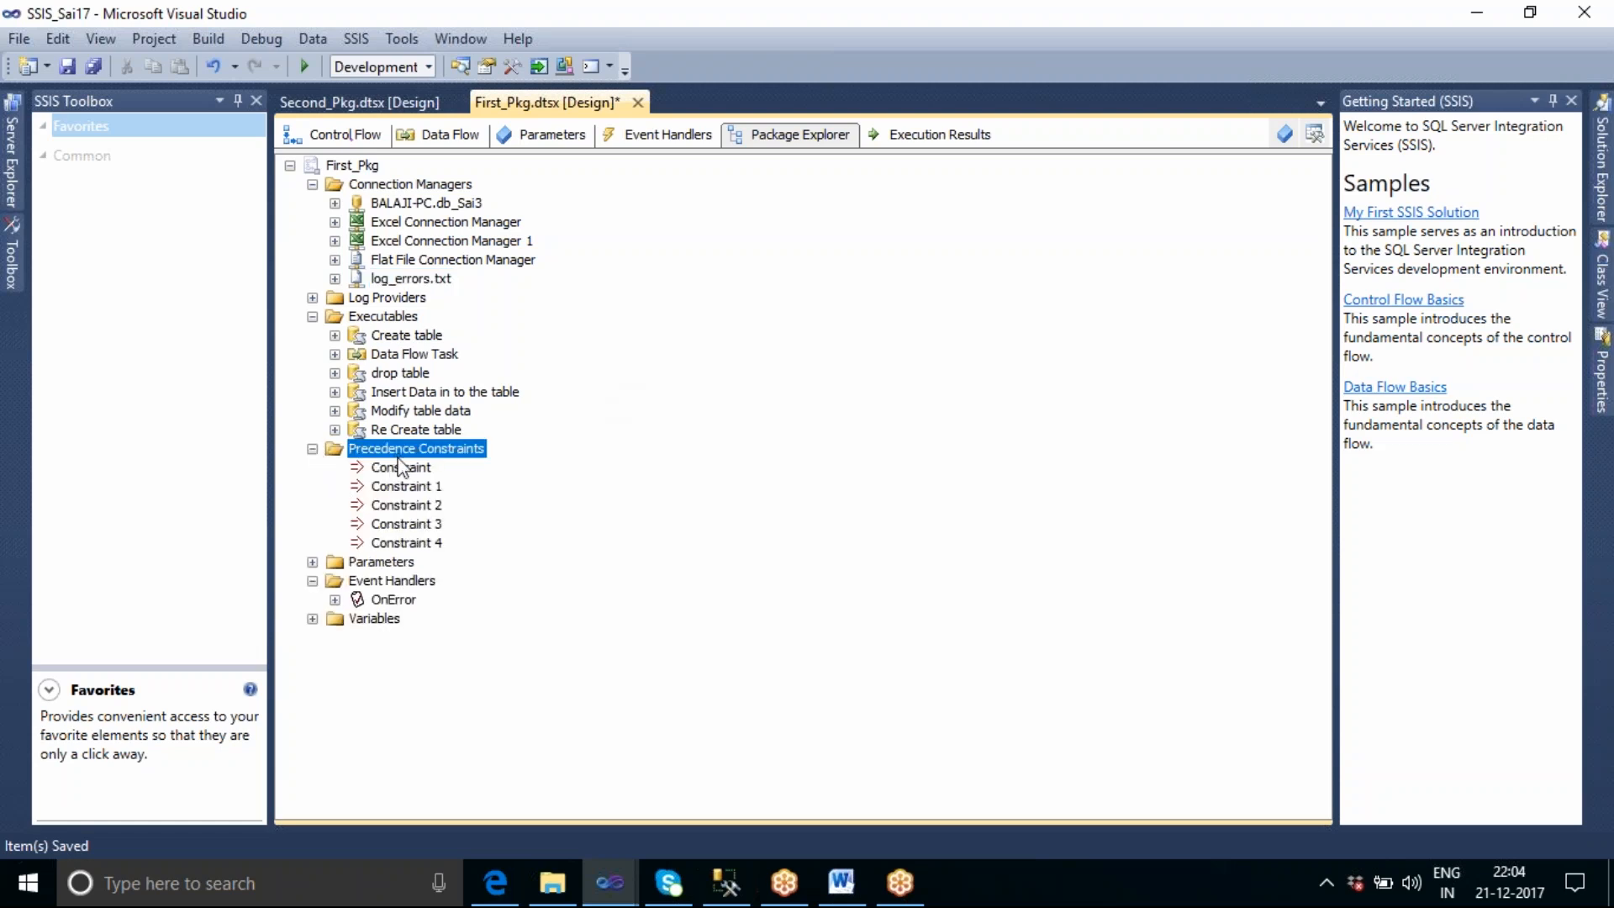
left_click(343, 141)
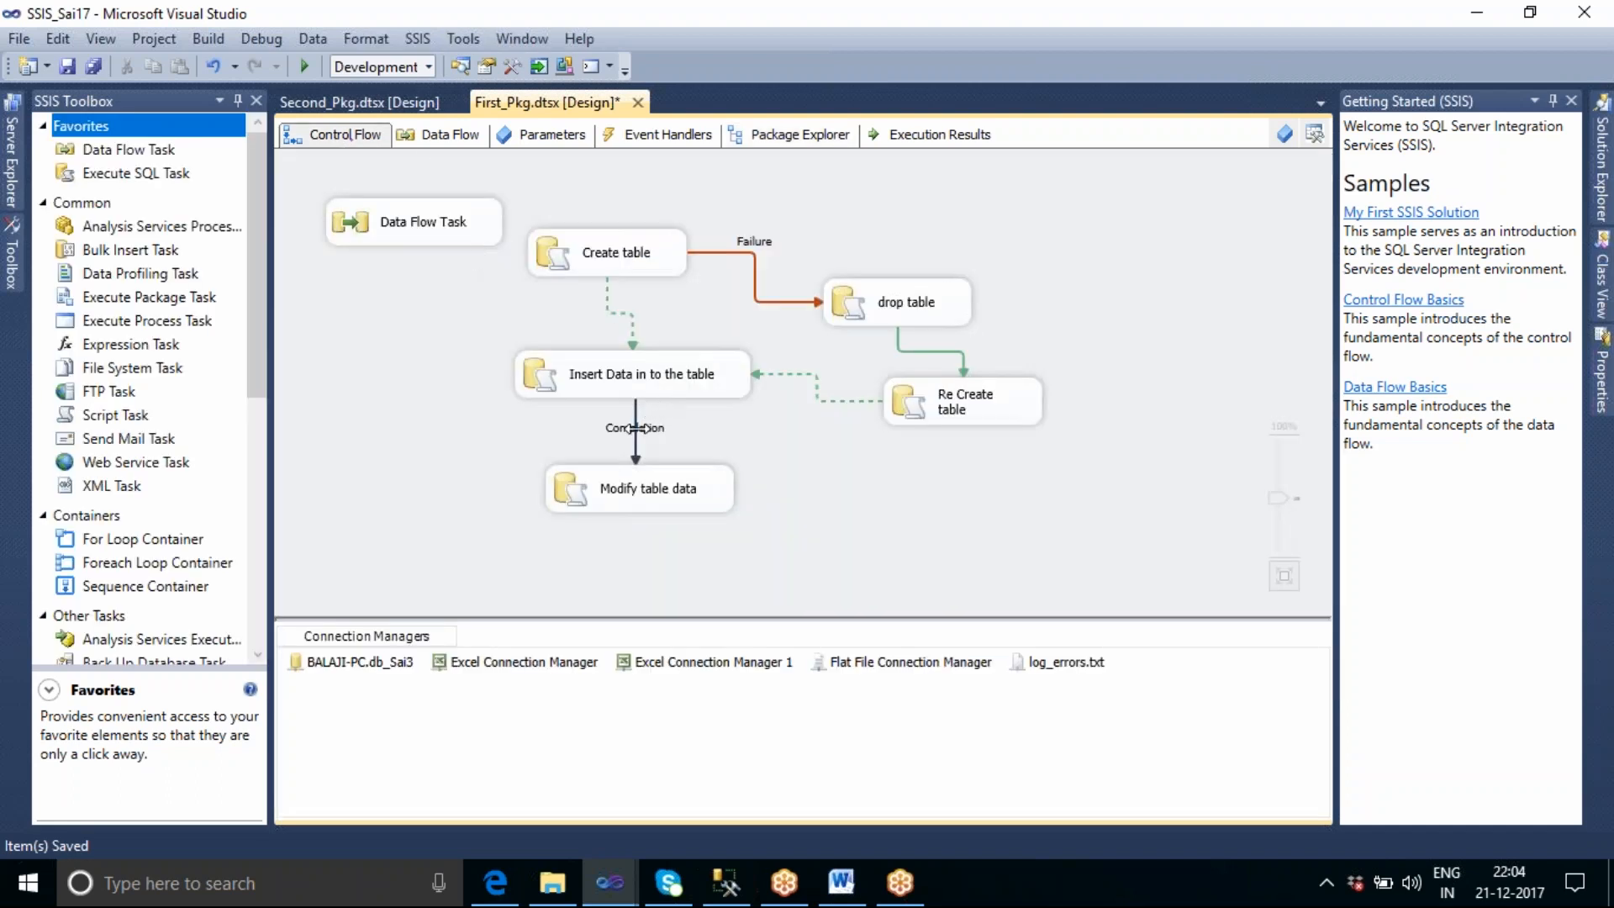
left_click(637, 437)
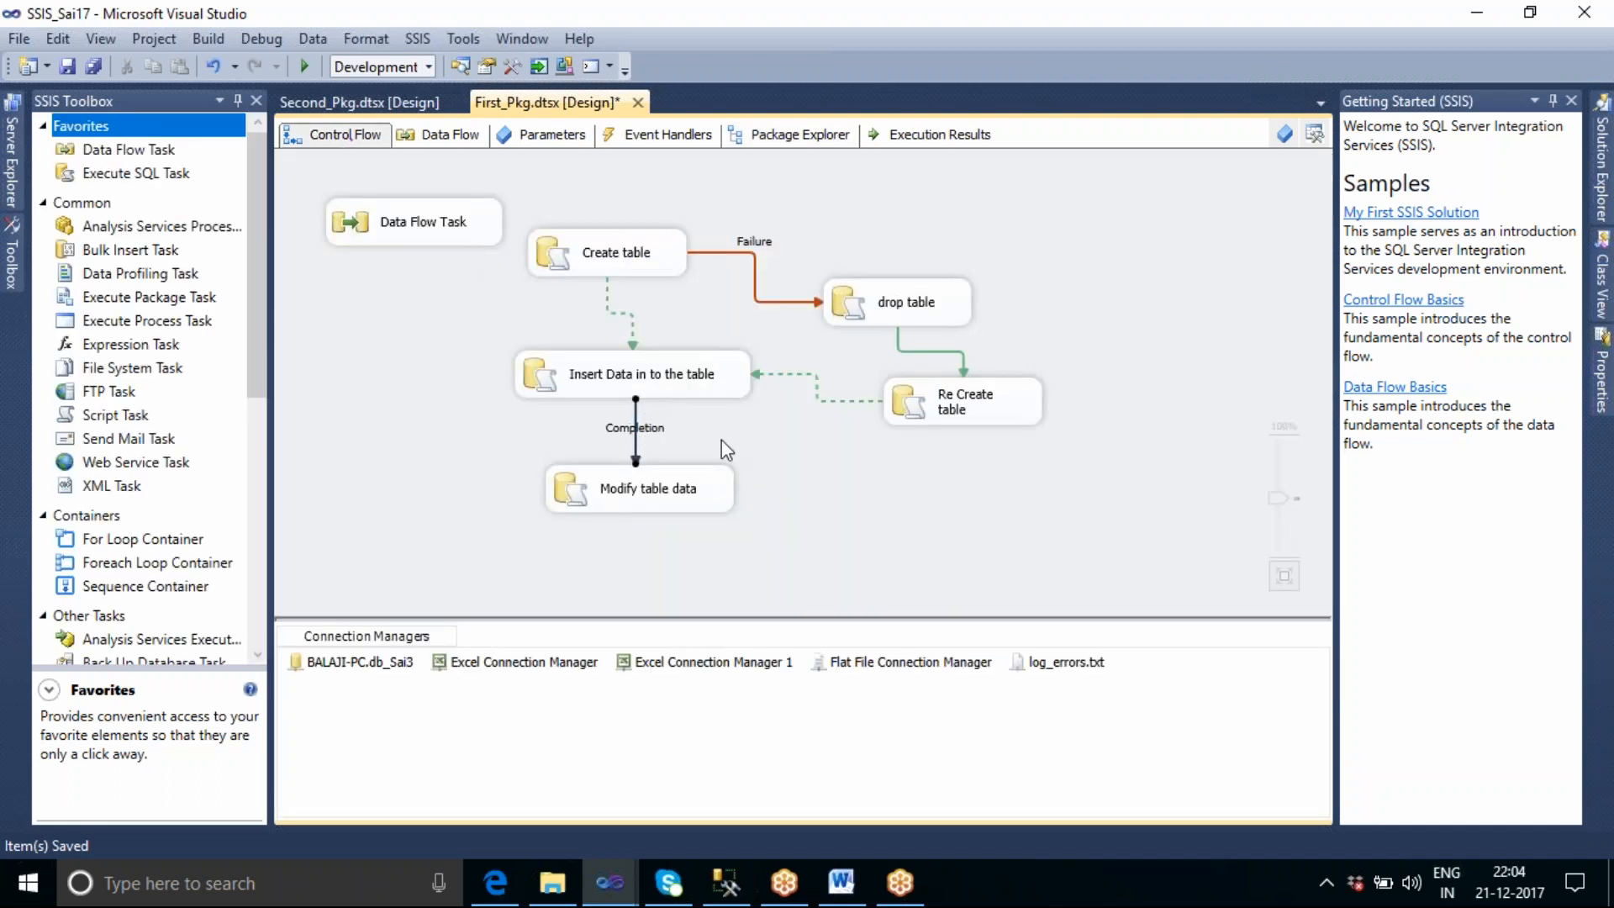
left_click(900, 344)
left_click(636, 434)
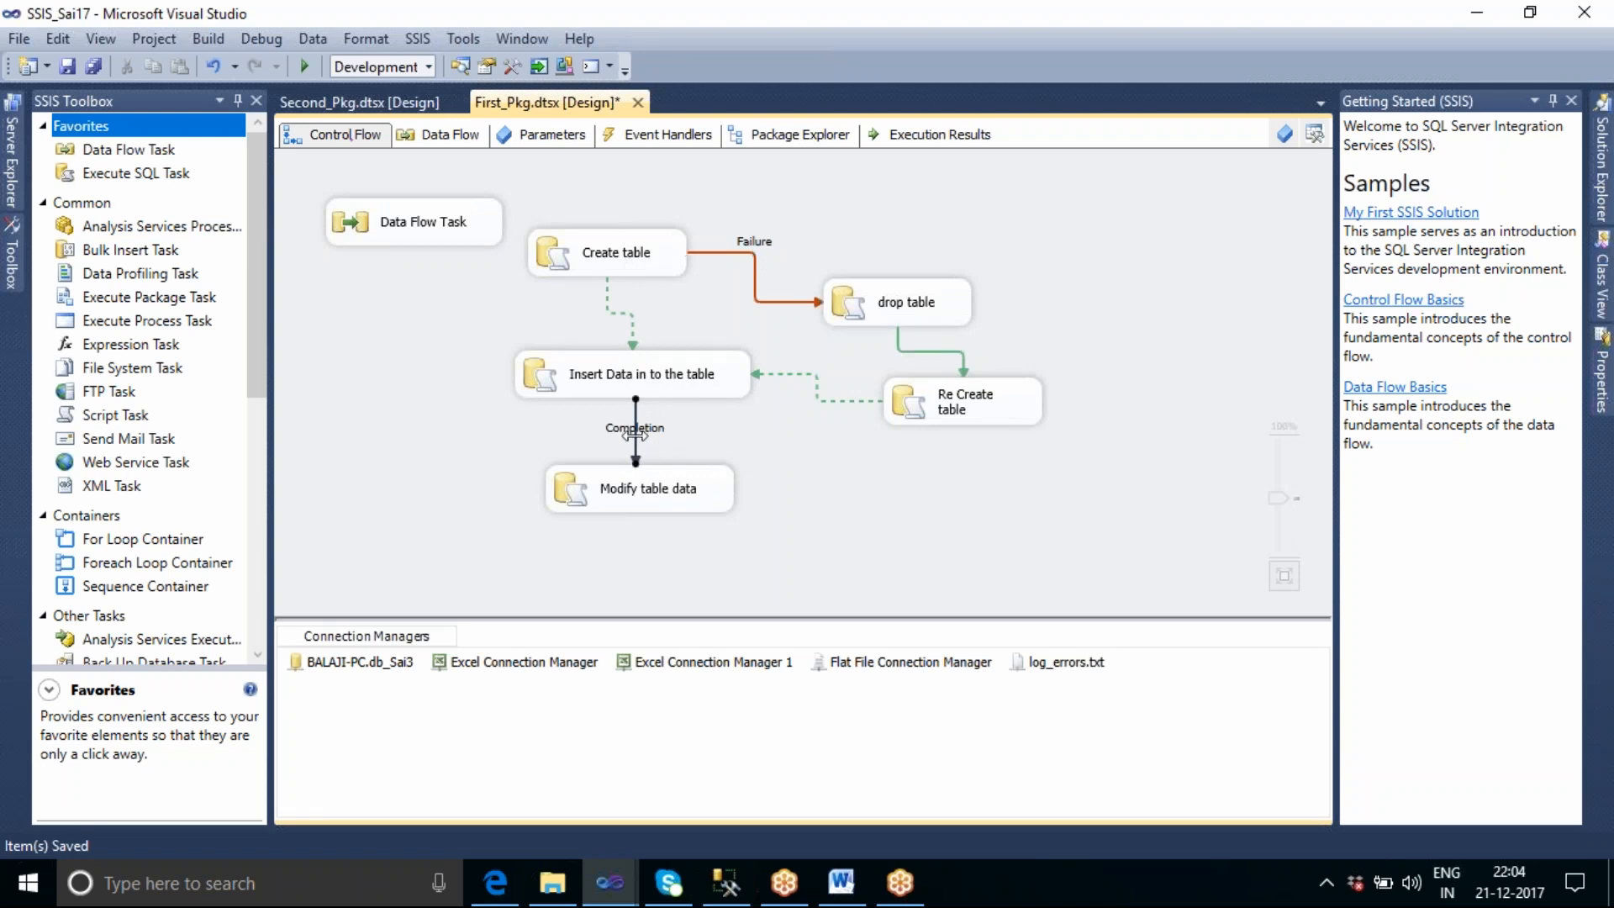
Check the settings and properties of the precedence constraint named Constraint, cancelling its editor without changes.
left_click(919, 142)
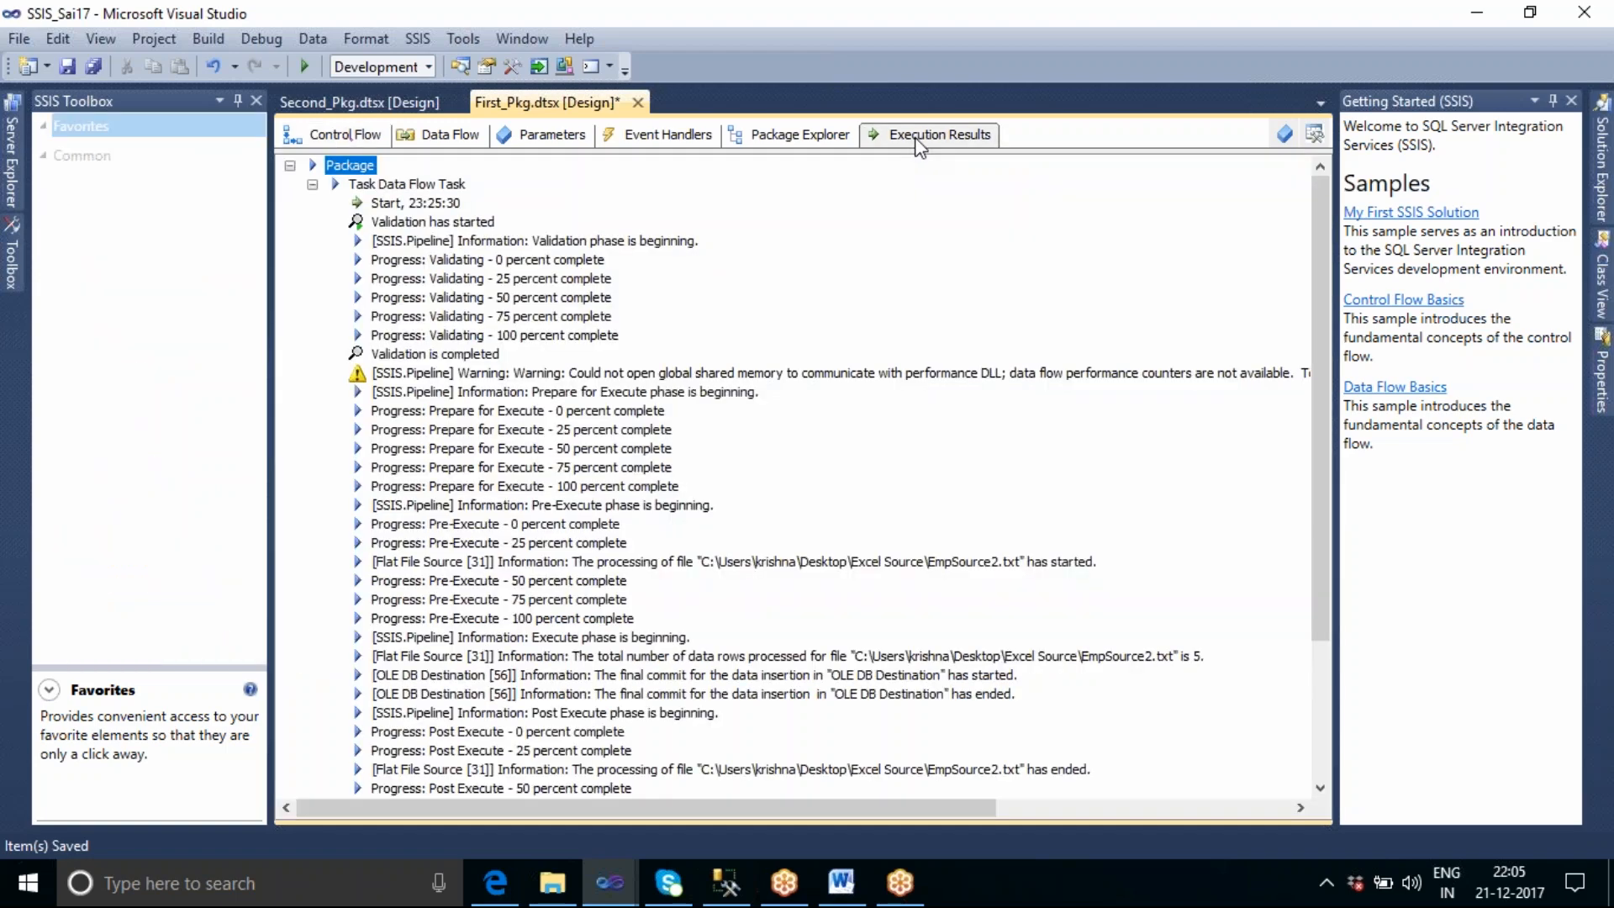
left_click(799, 135)
double_click(415, 468)
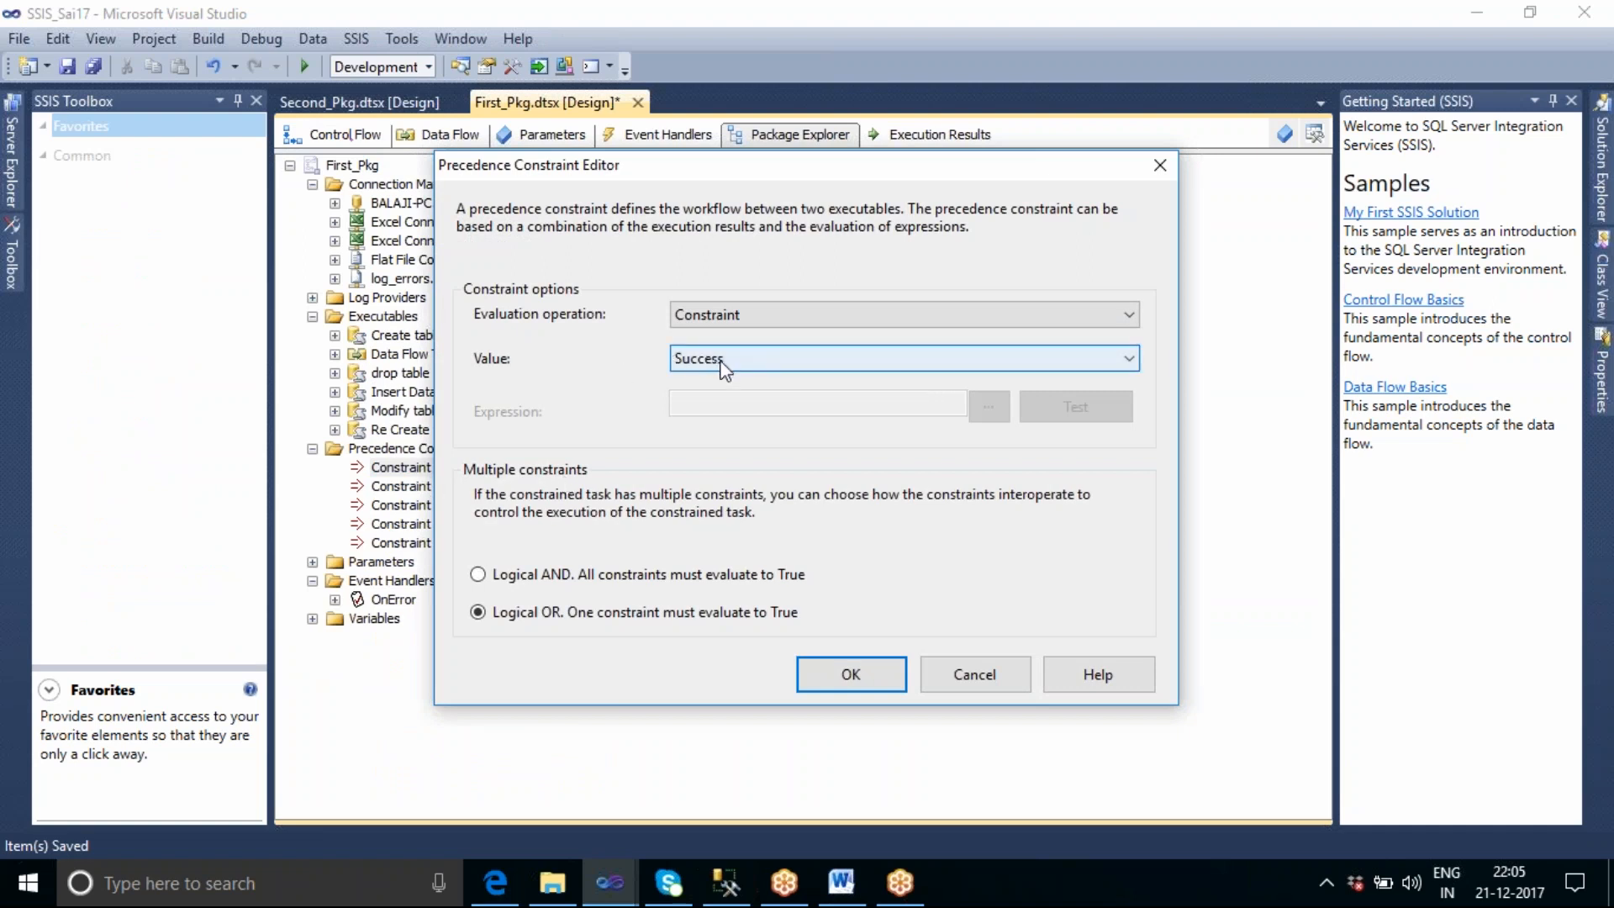
left_click(973, 672)
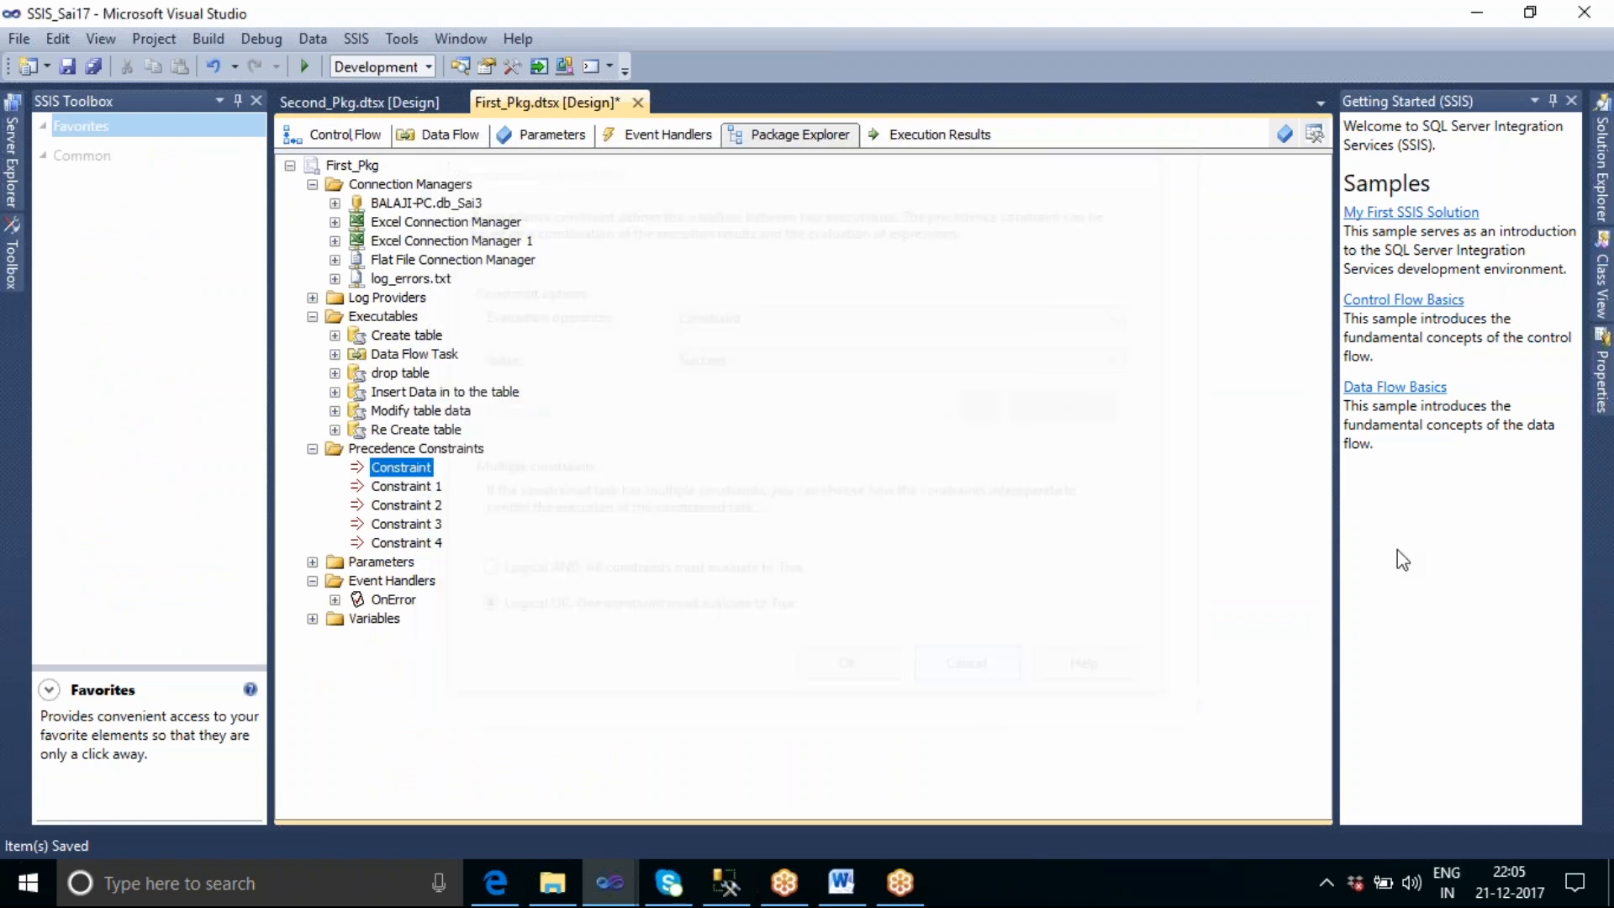
left_click(1601, 380)
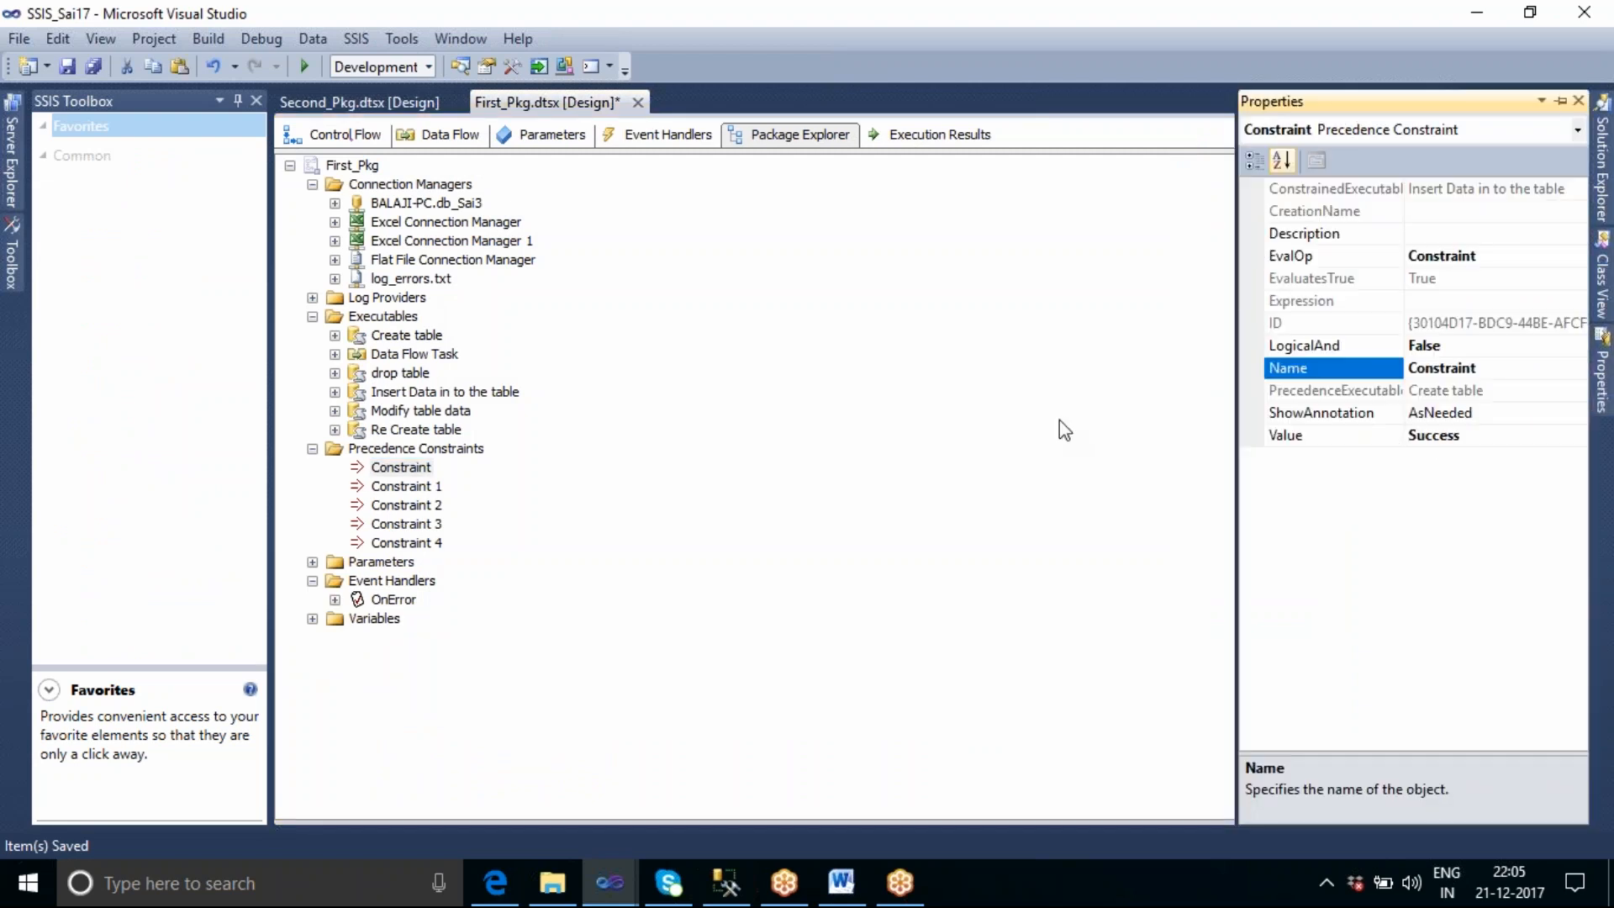
Check the properties and editor settings of precedence constraint Constraint 1, cancelling without changes.
left_click(402, 488)
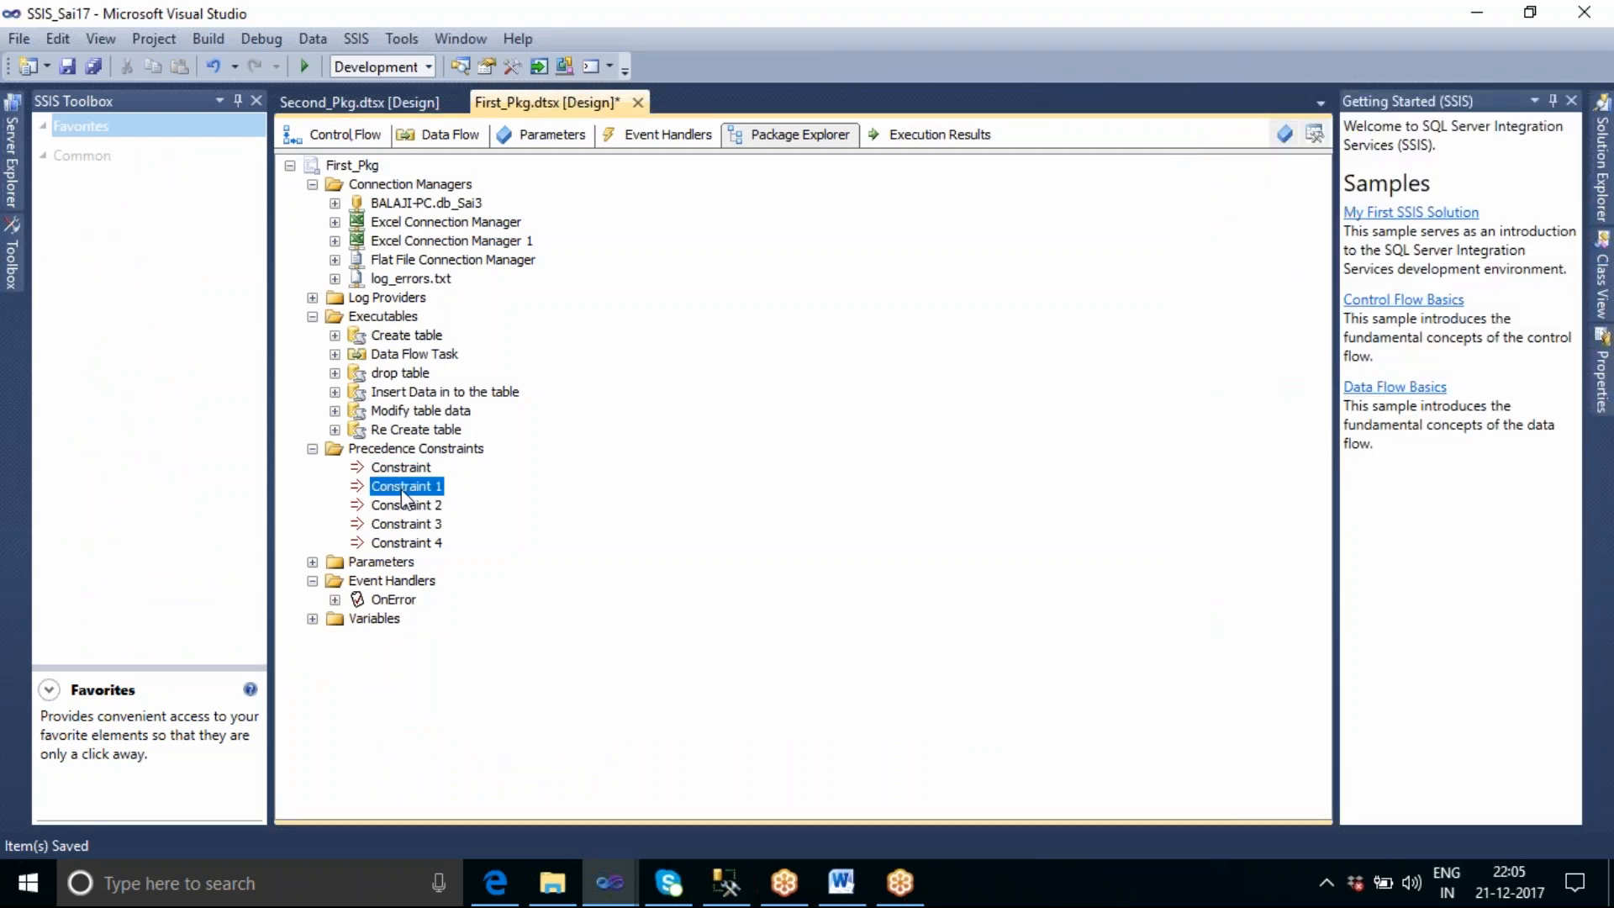
left_click(1601, 380)
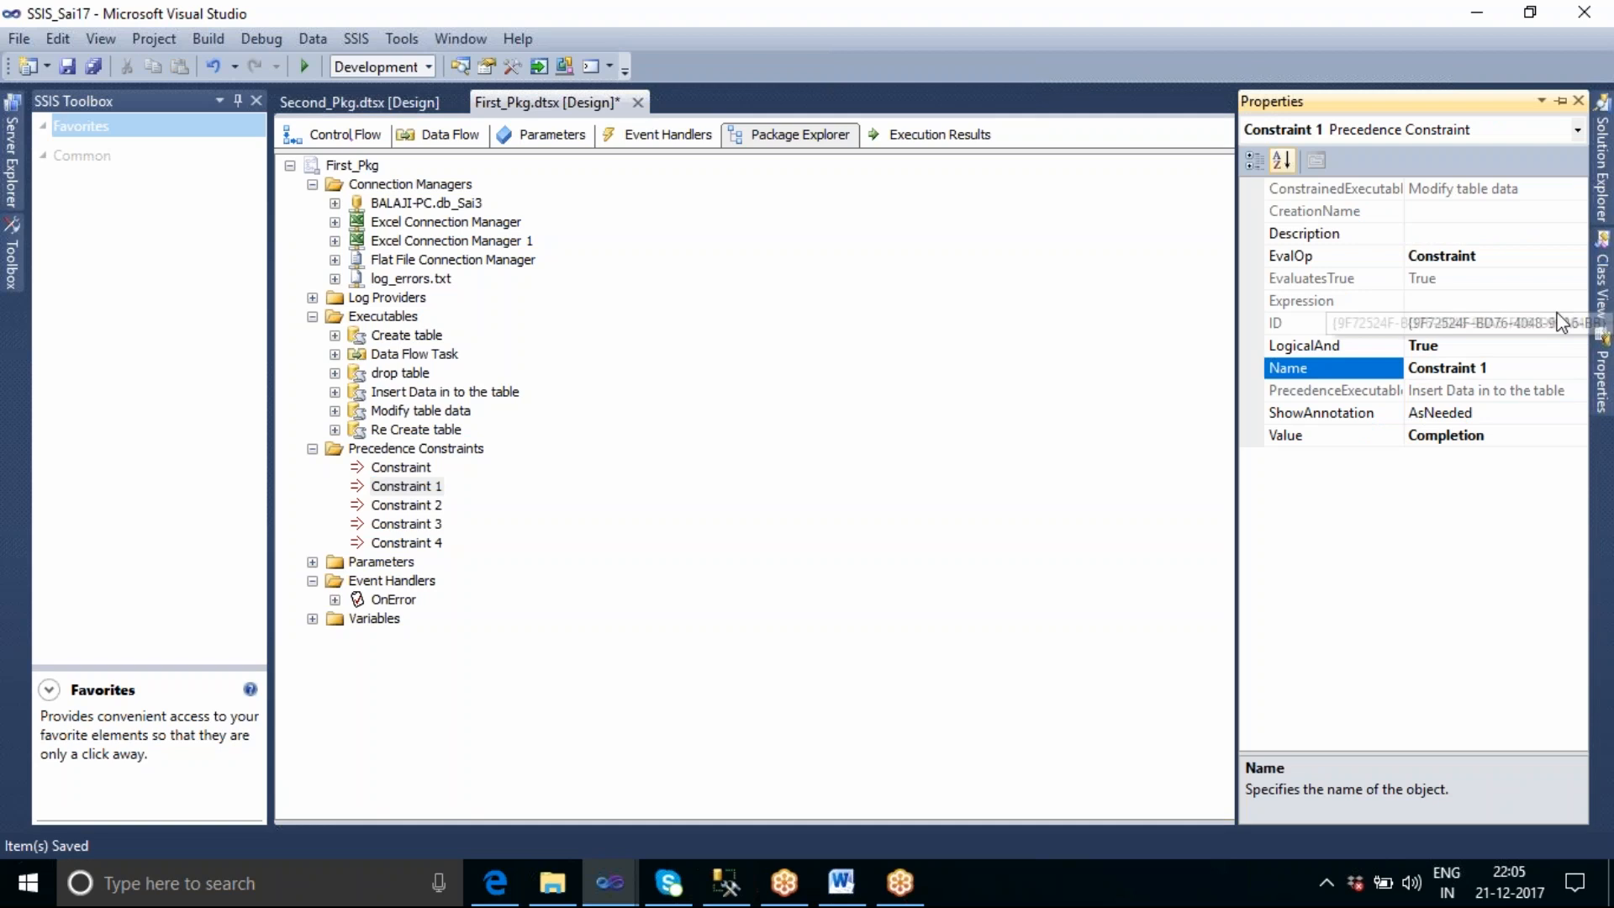
left_click(422, 495)
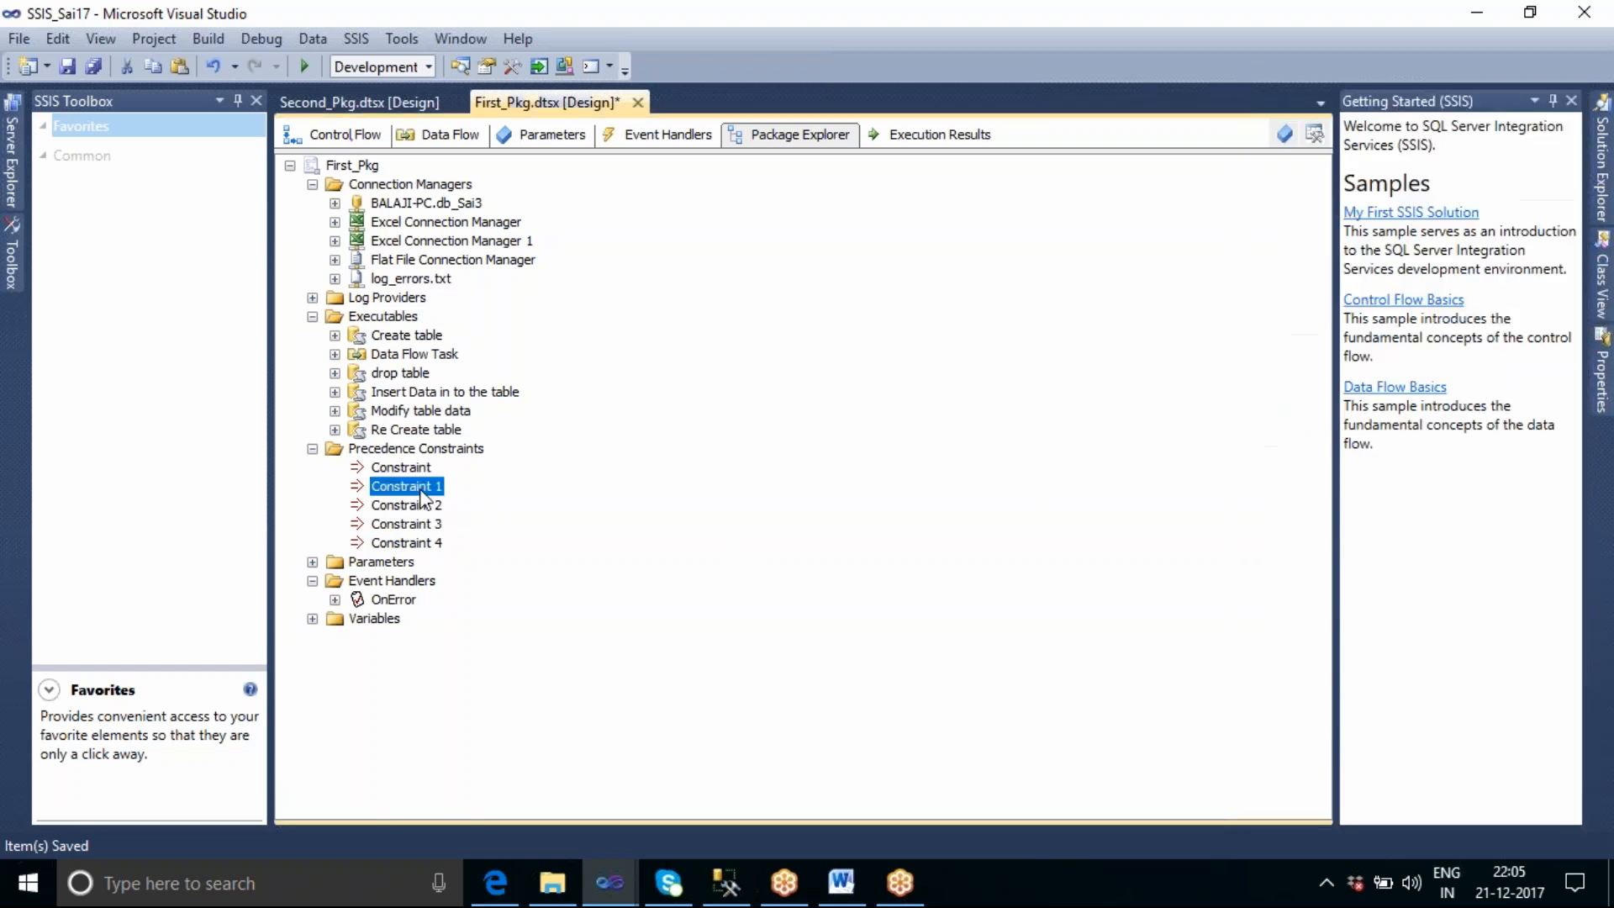
double_click(422, 494)
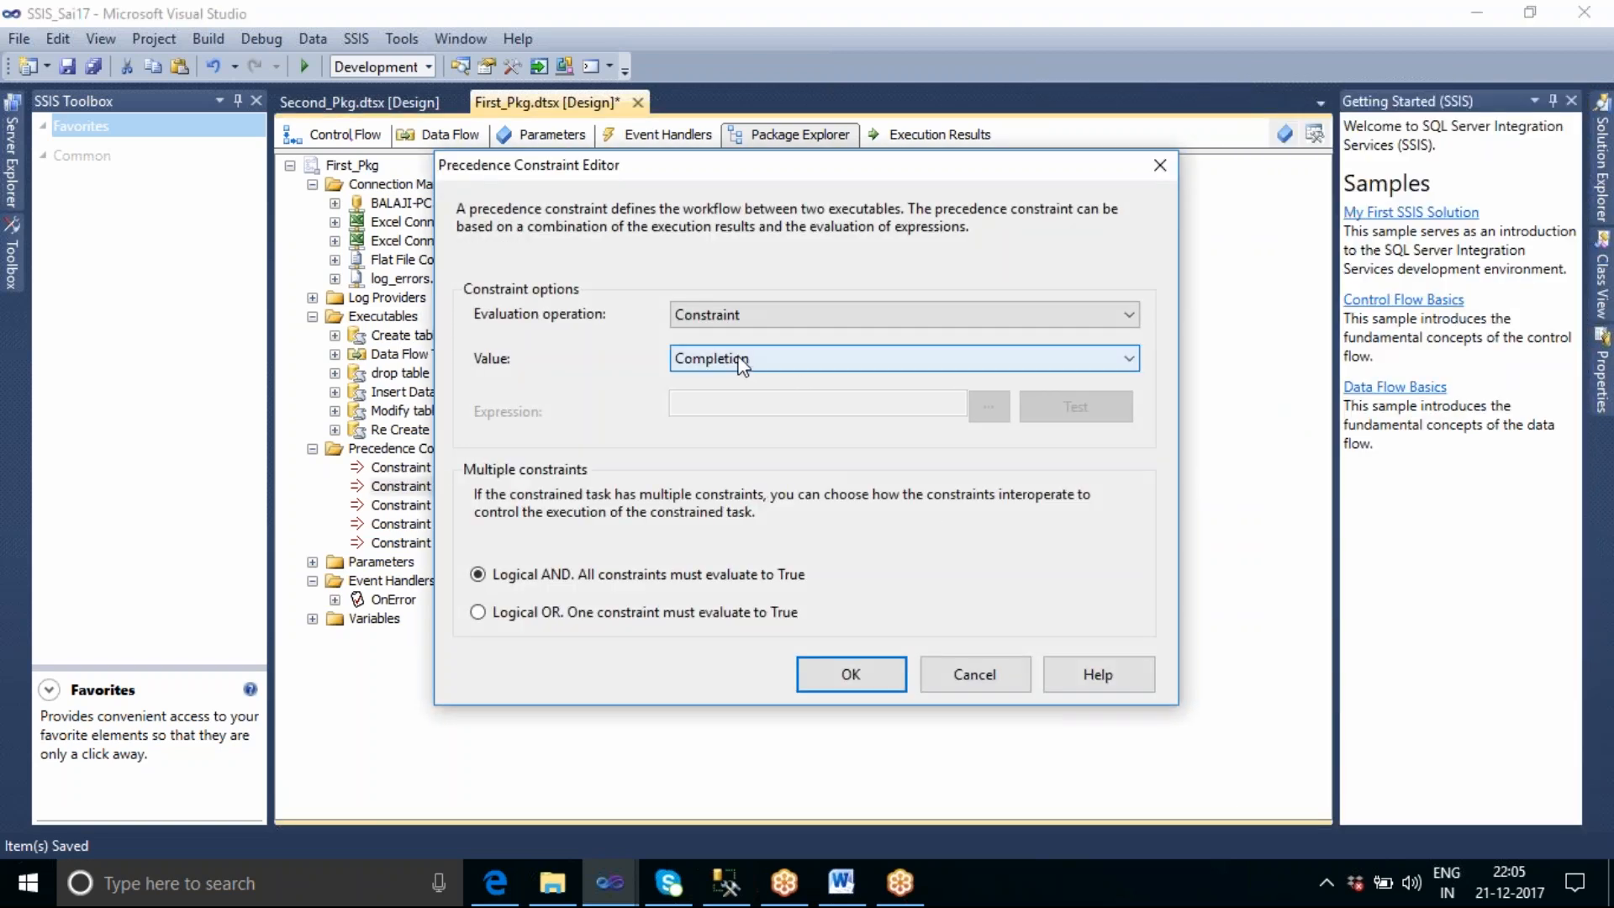
left_click(974, 674)
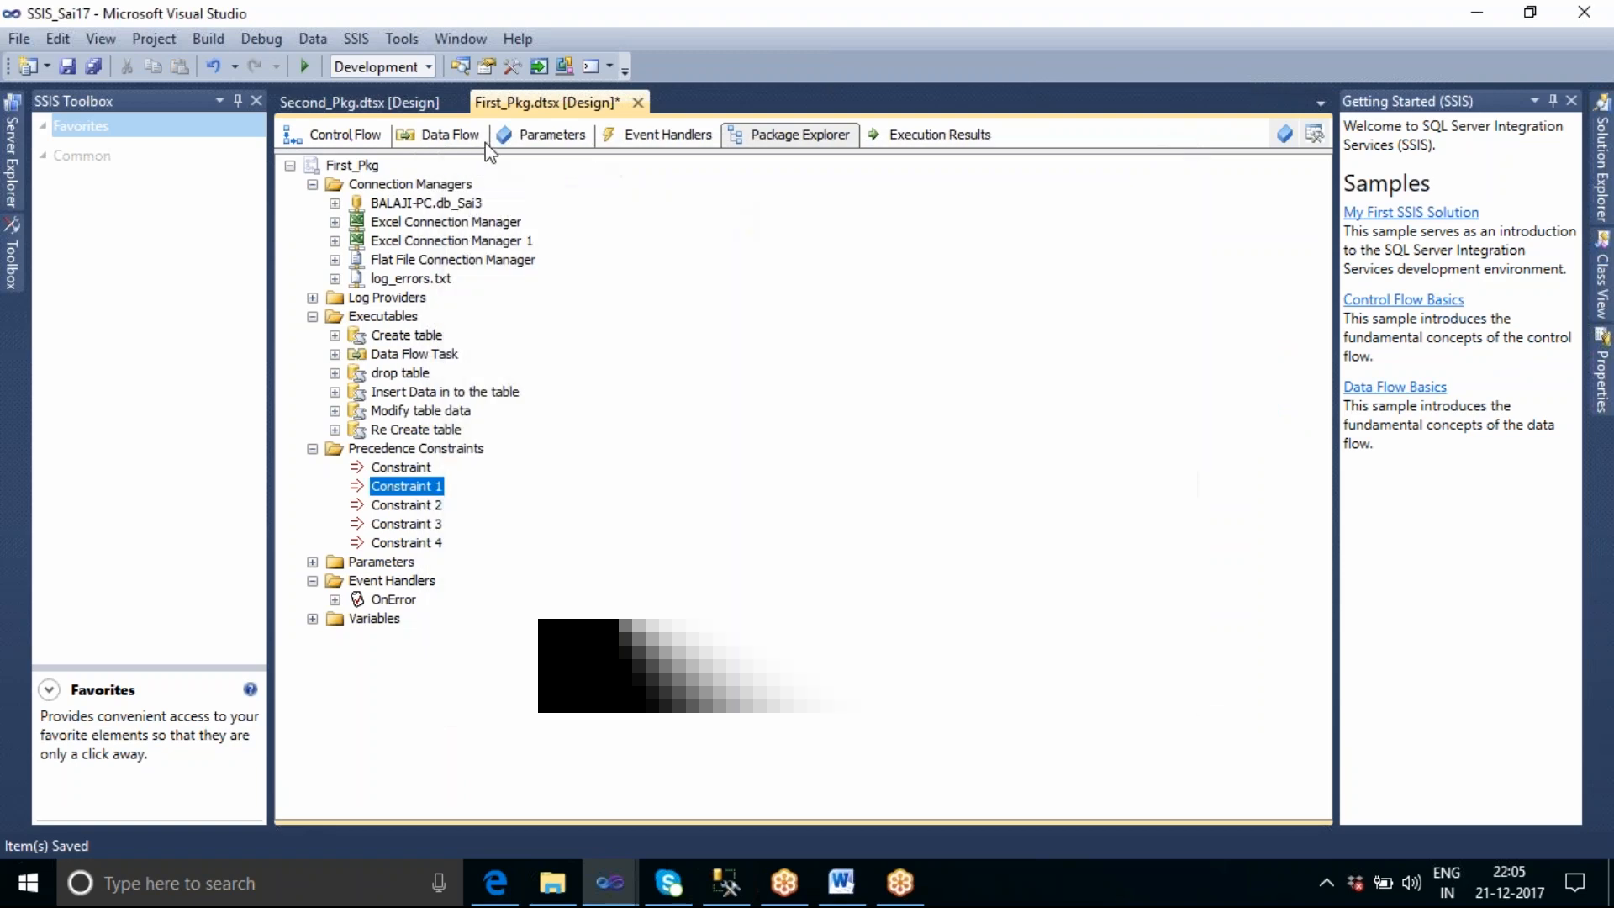
Inspect the data flow path from the Flat File Source to Union All, cancel without changes and return to the control flow.
left_click(448, 136)
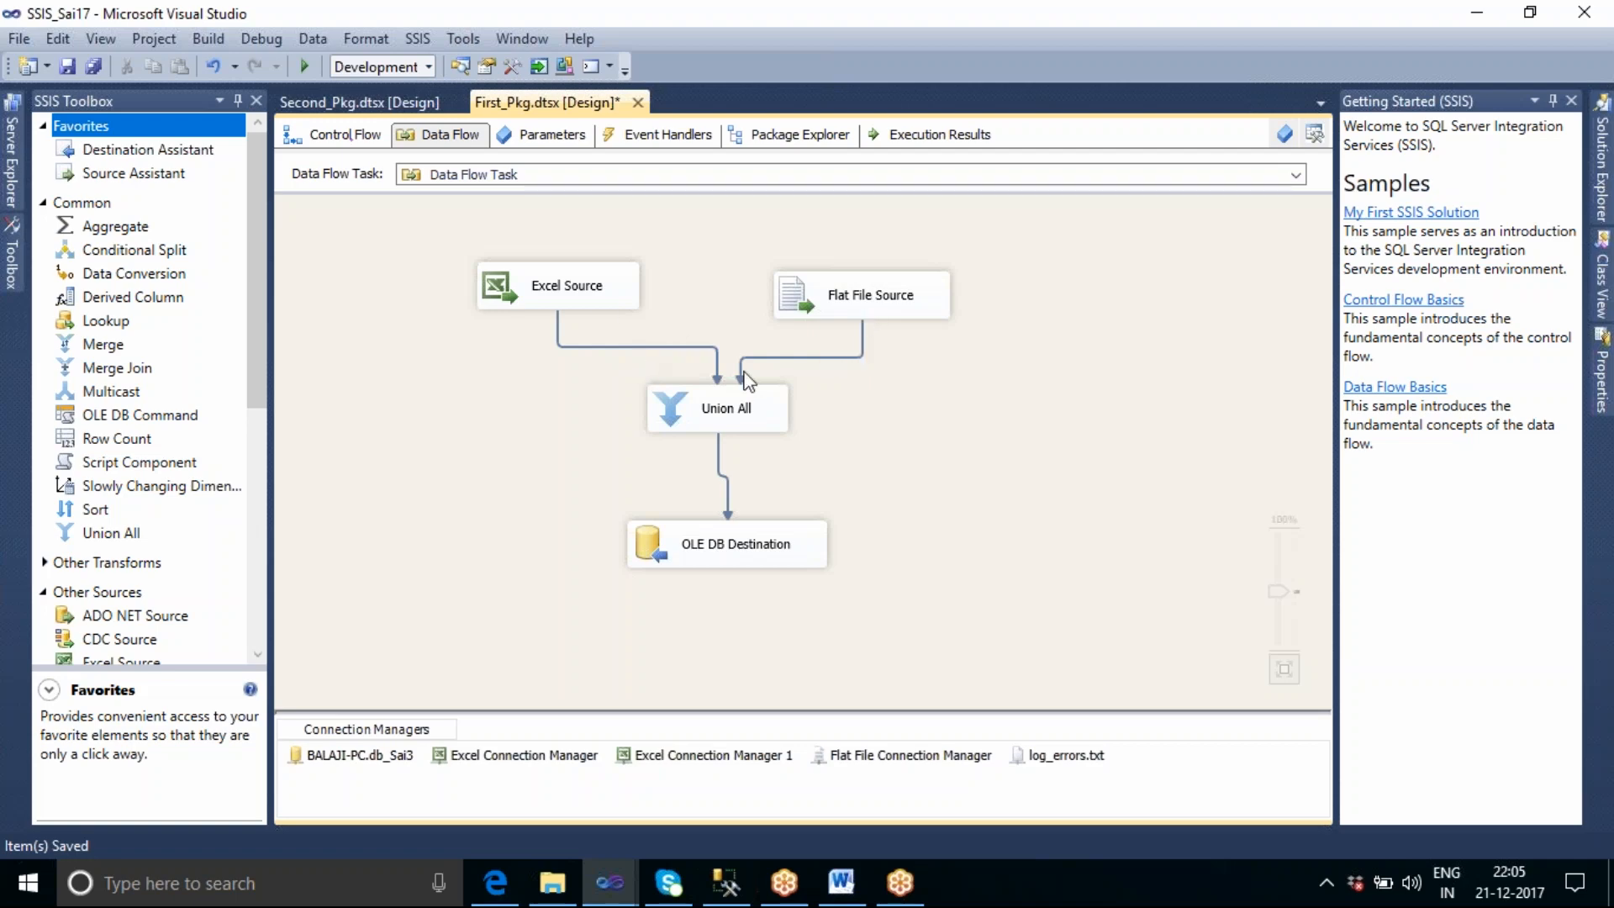
left_click(786, 357)
double_click(785, 357)
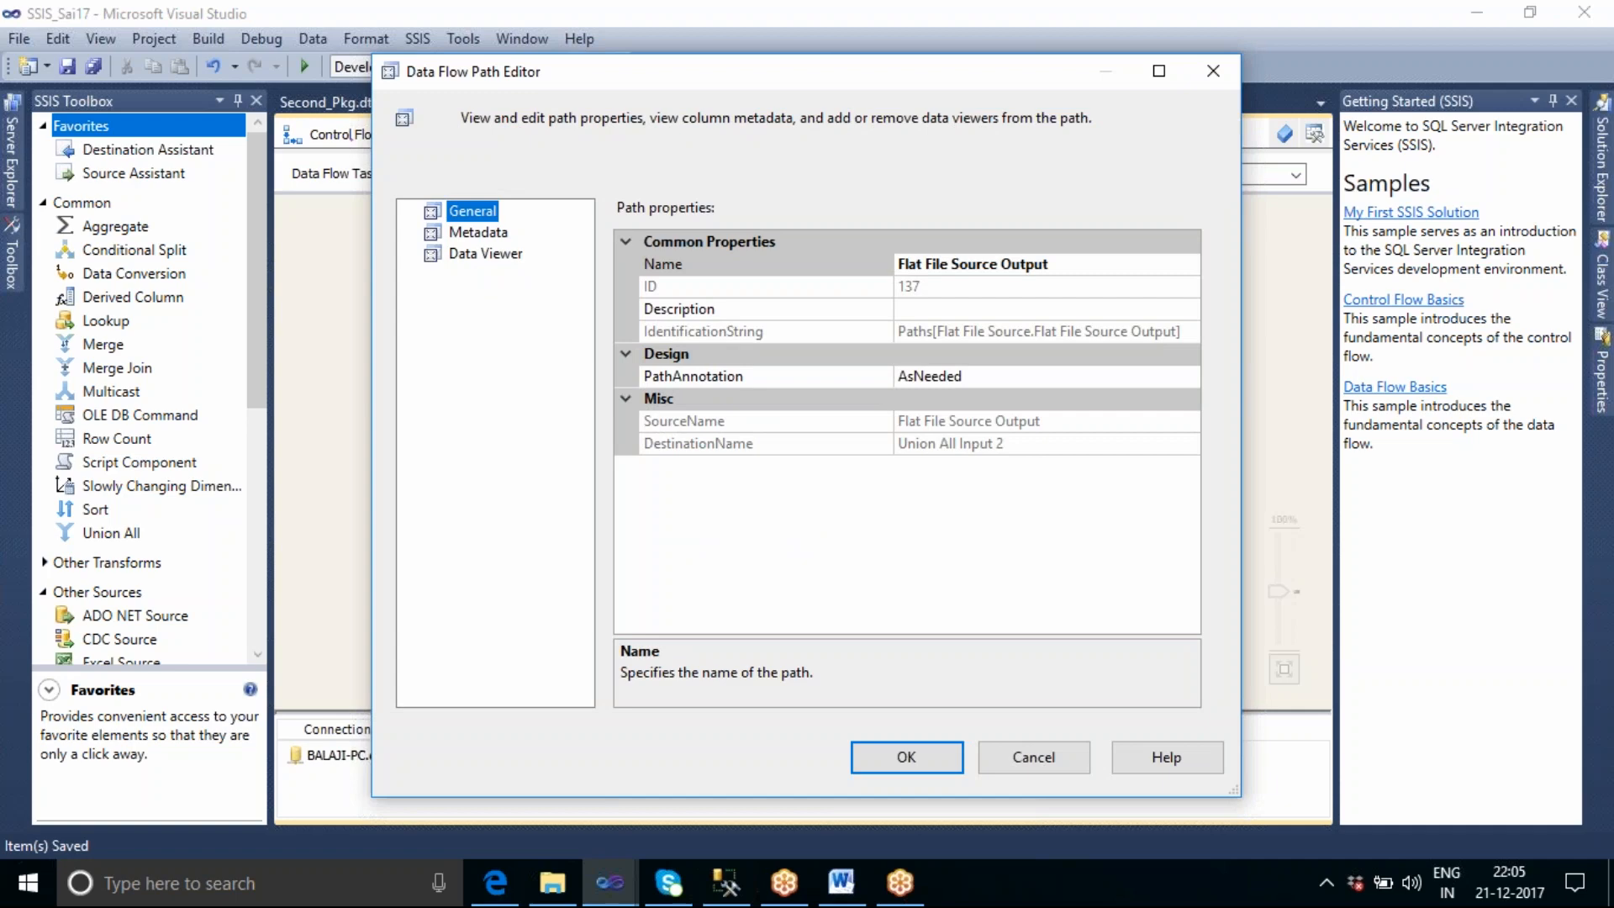
left_click(1050, 765)
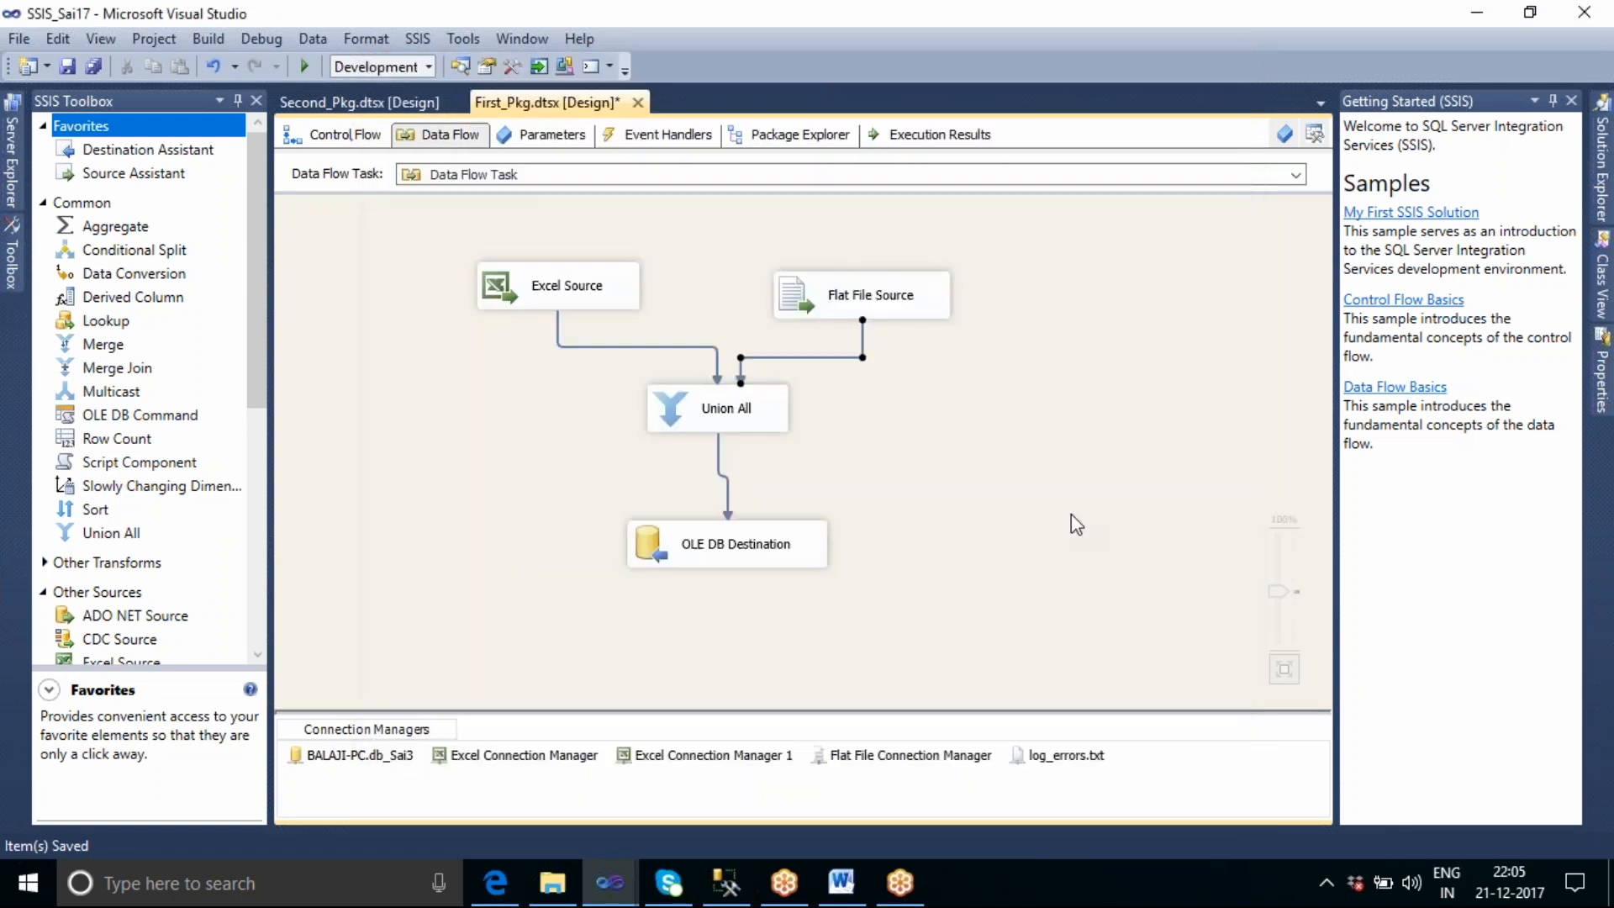
left_click(363, 143)
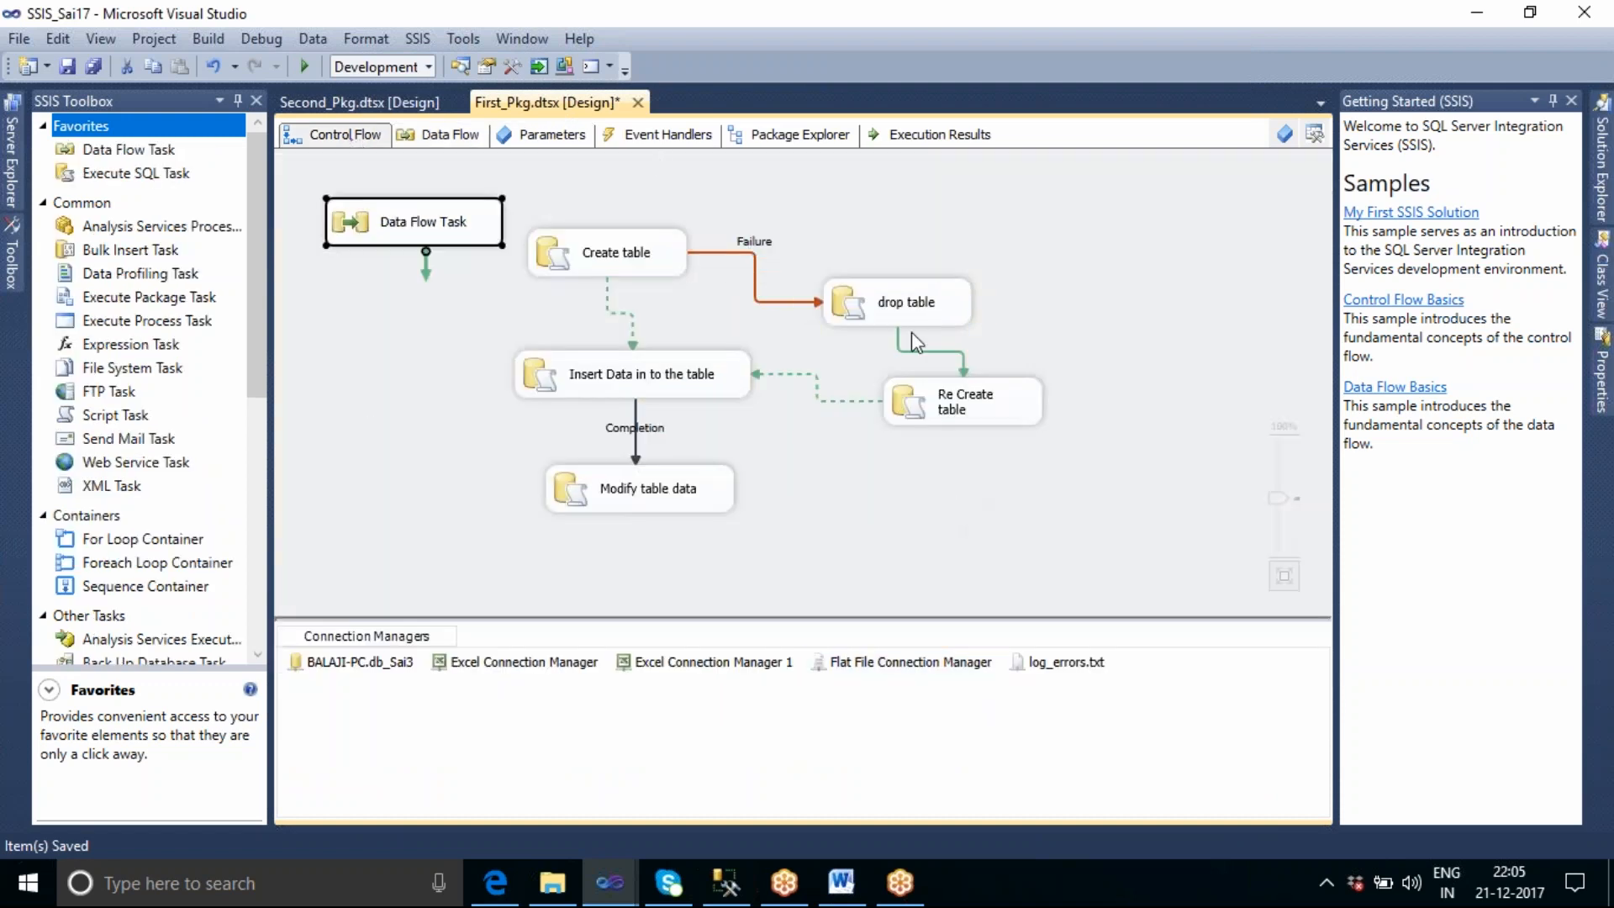
Expand the Data Flow Task's components in the package's object tree and review its sources, Union All and OLE DB Destination.
left_click(820, 145)
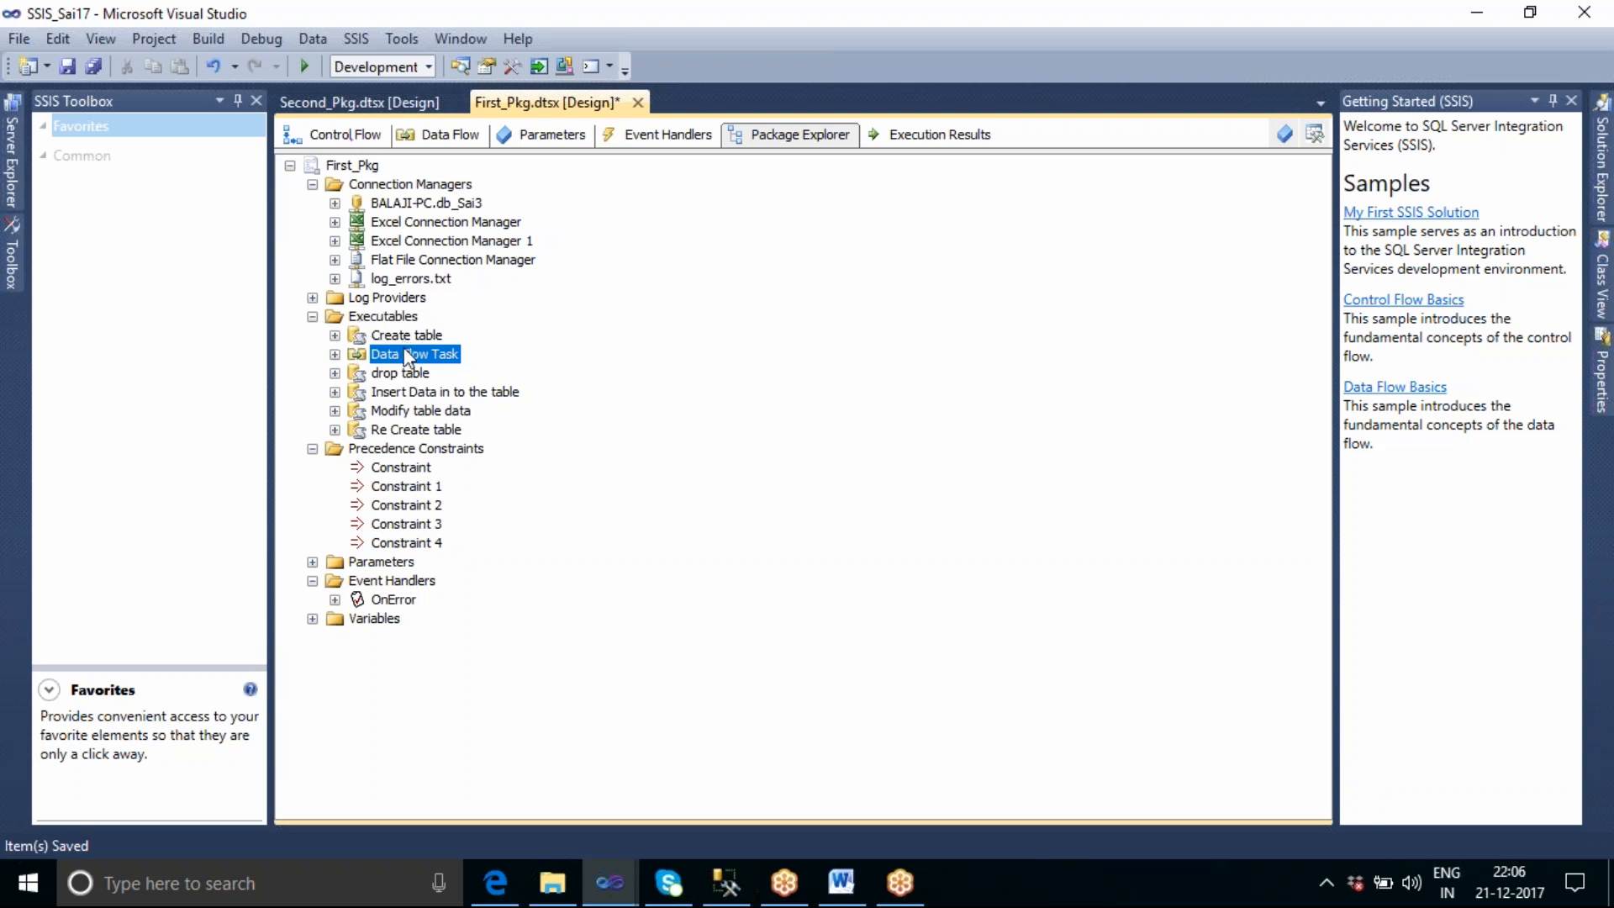
left_click(334, 354)
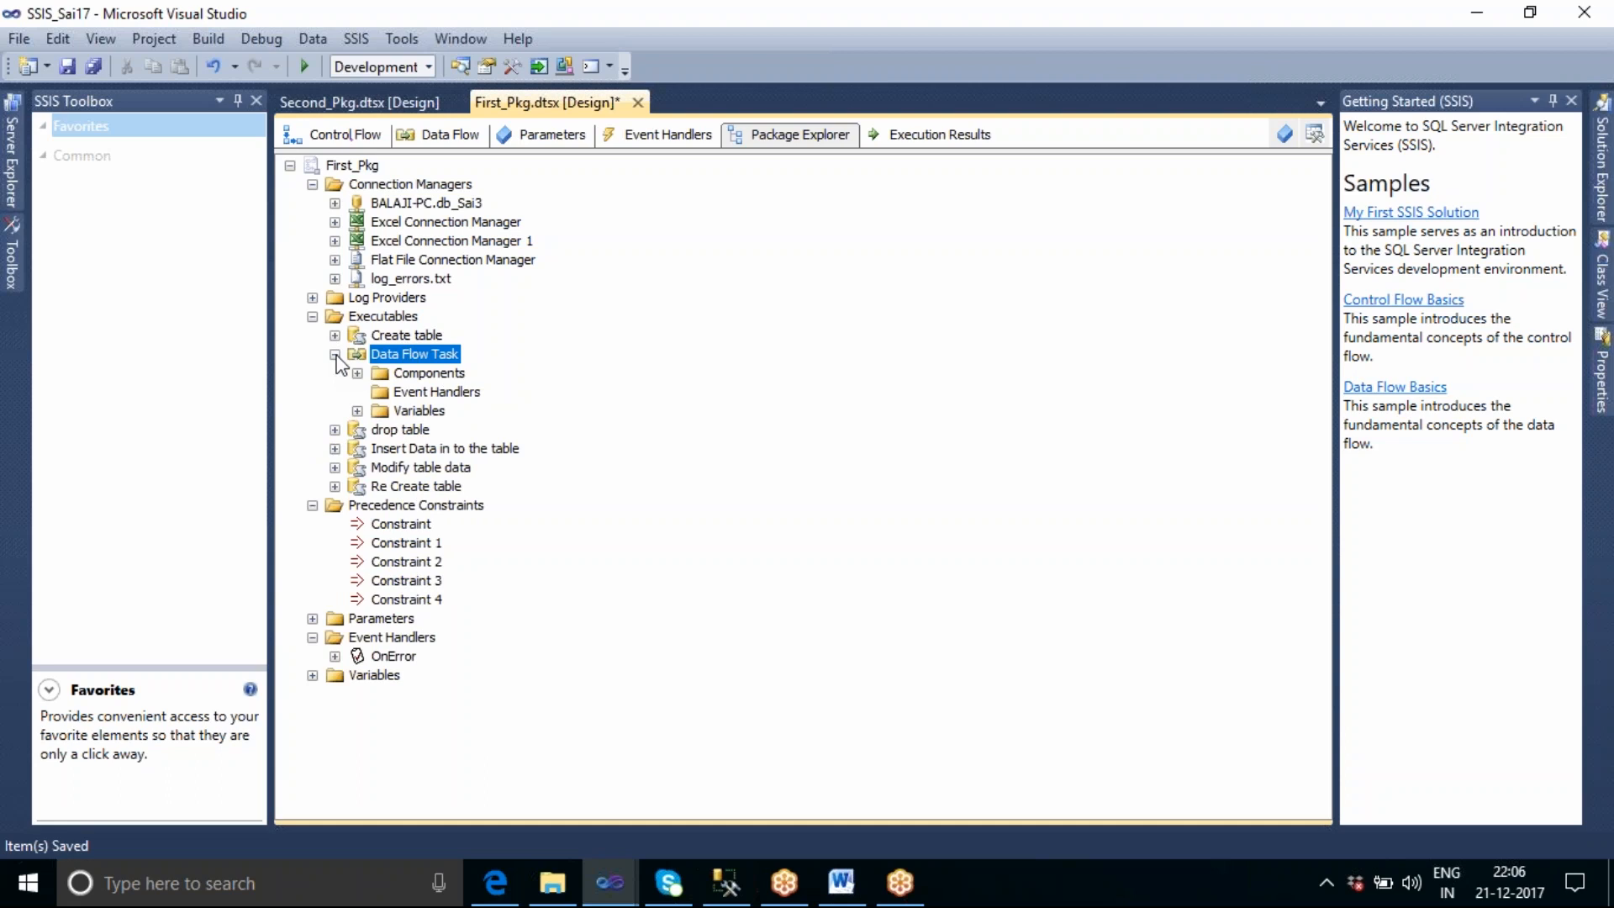
left_click(357, 373)
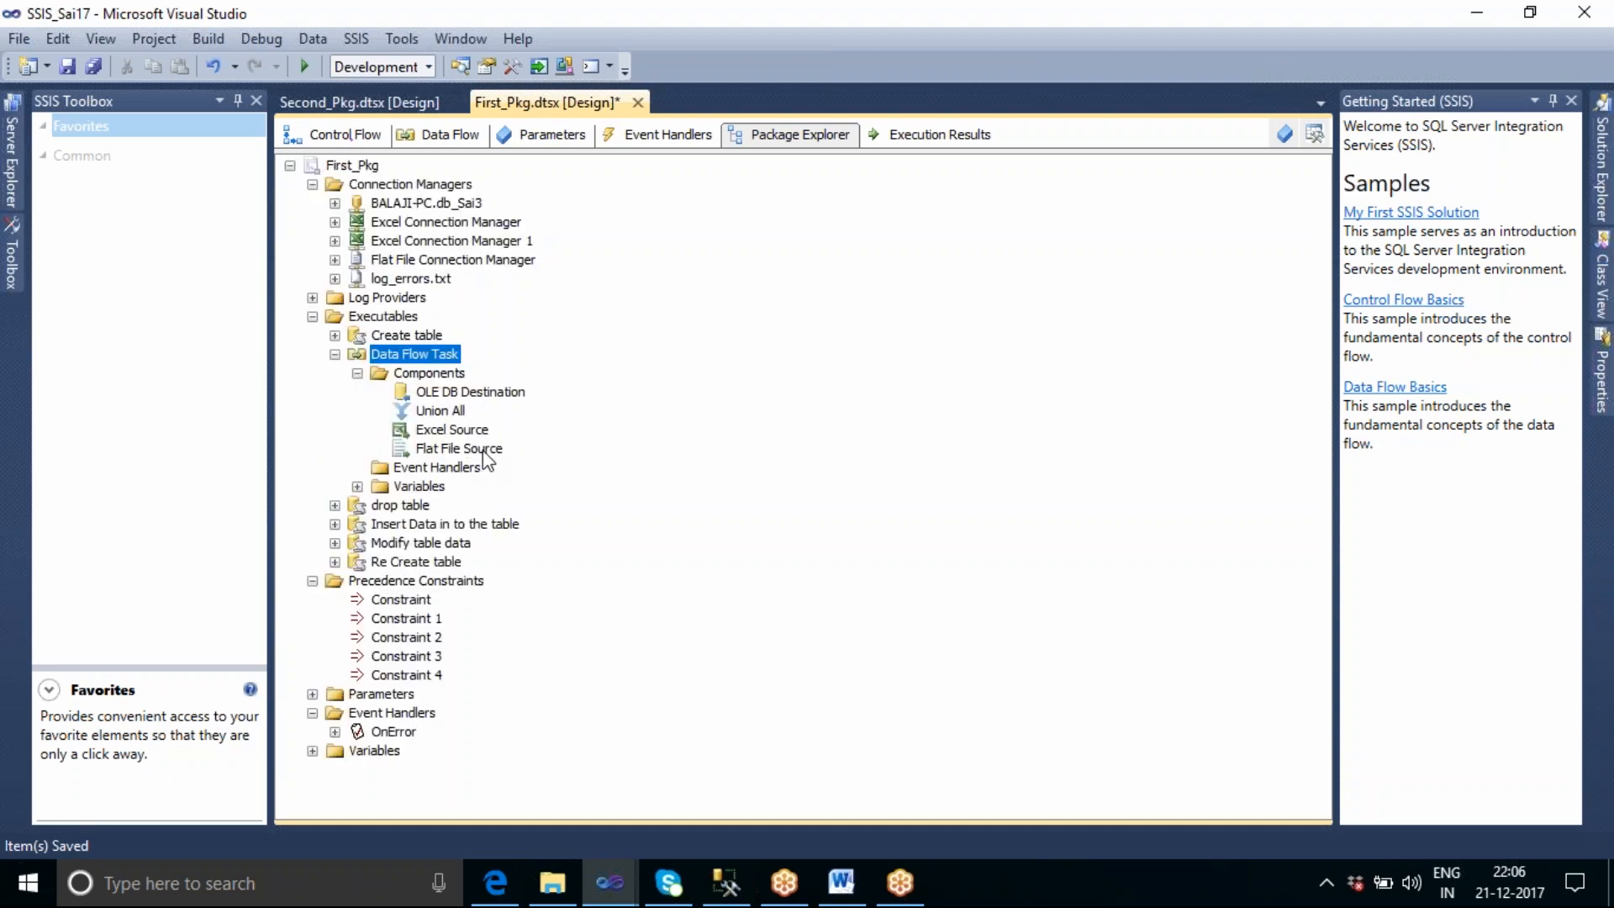
left_click(451, 409)
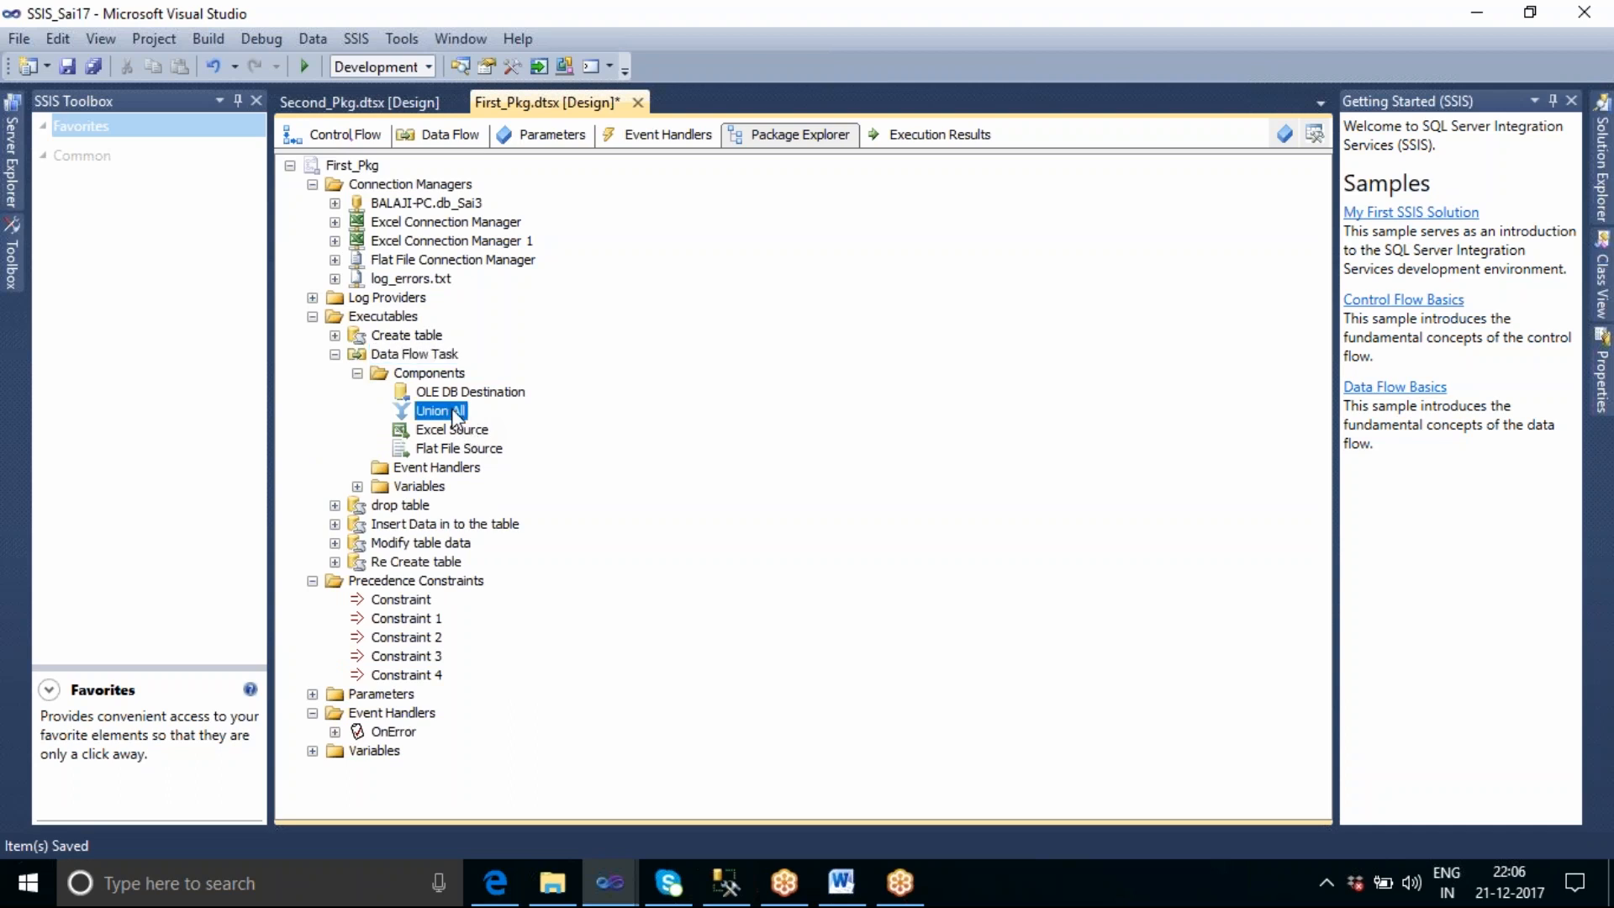
left_click(458, 430)
left_click(470, 449)
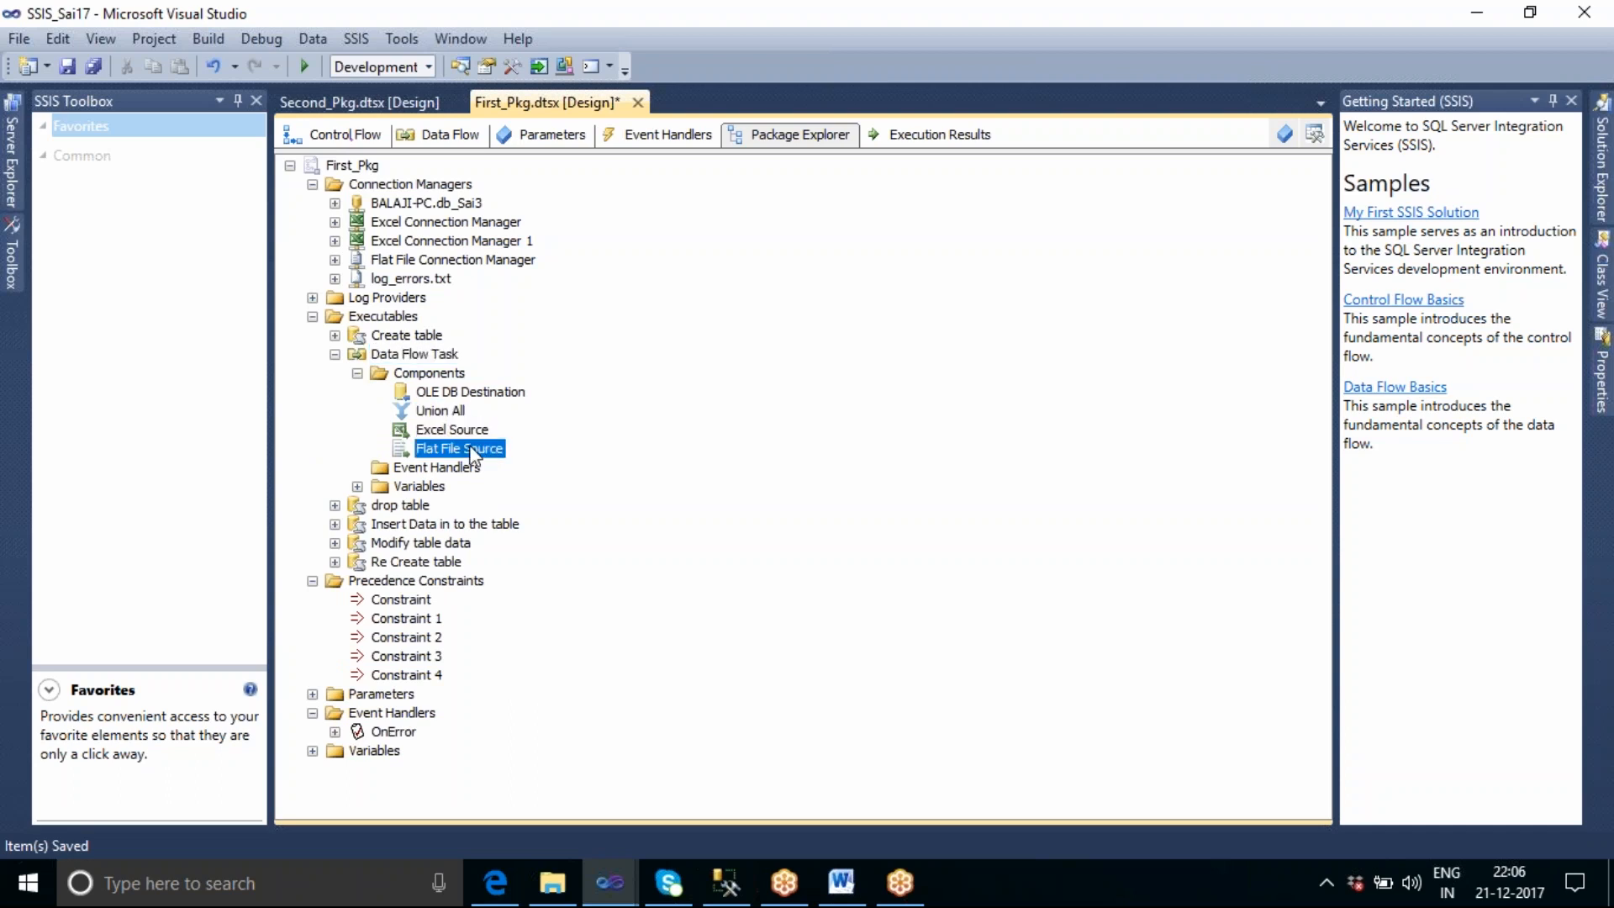
left_click(462, 395)
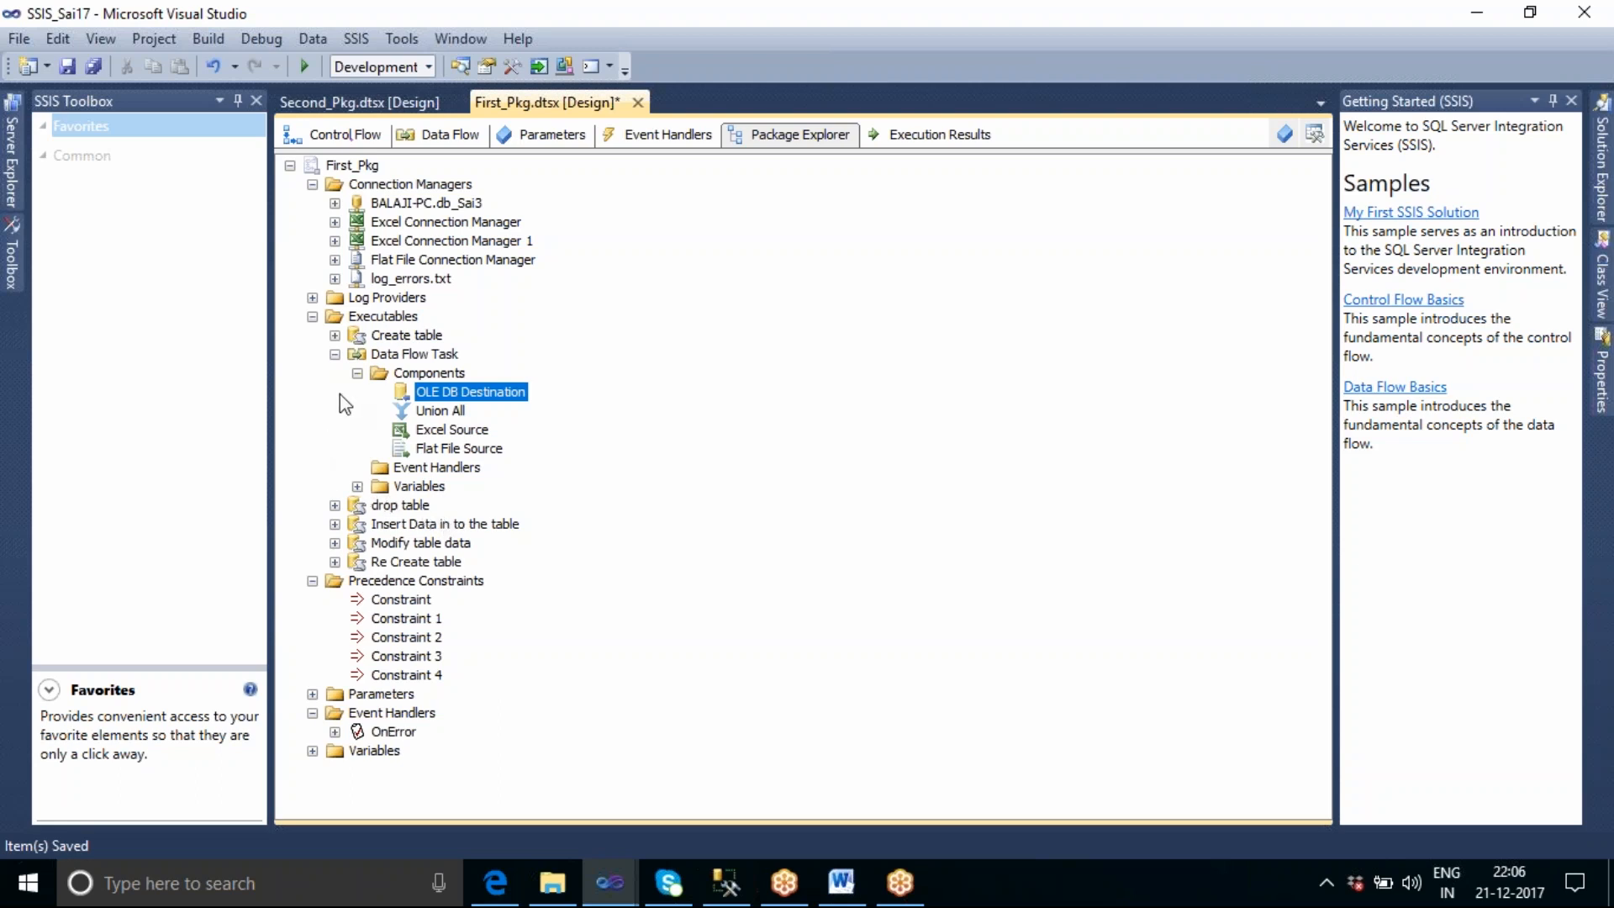
Collapse the Data Flow Task's components, the executables, the precedence constraints and the connection managers in the object tree.
left_click(357, 375)
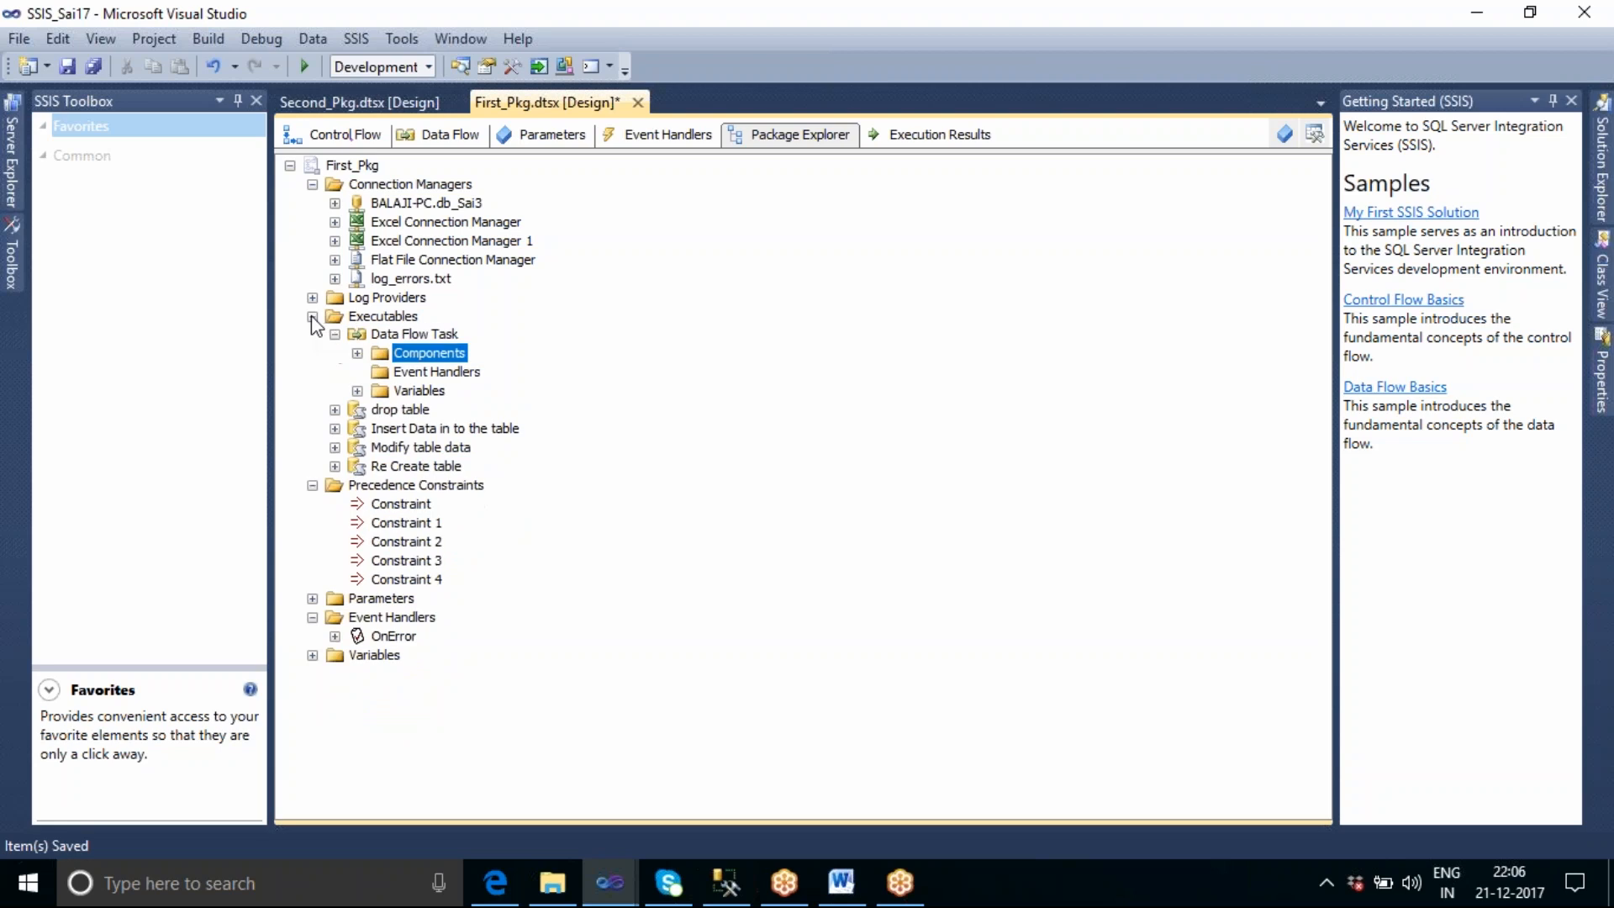
left_click(312, 316)
left_click(311, 335)
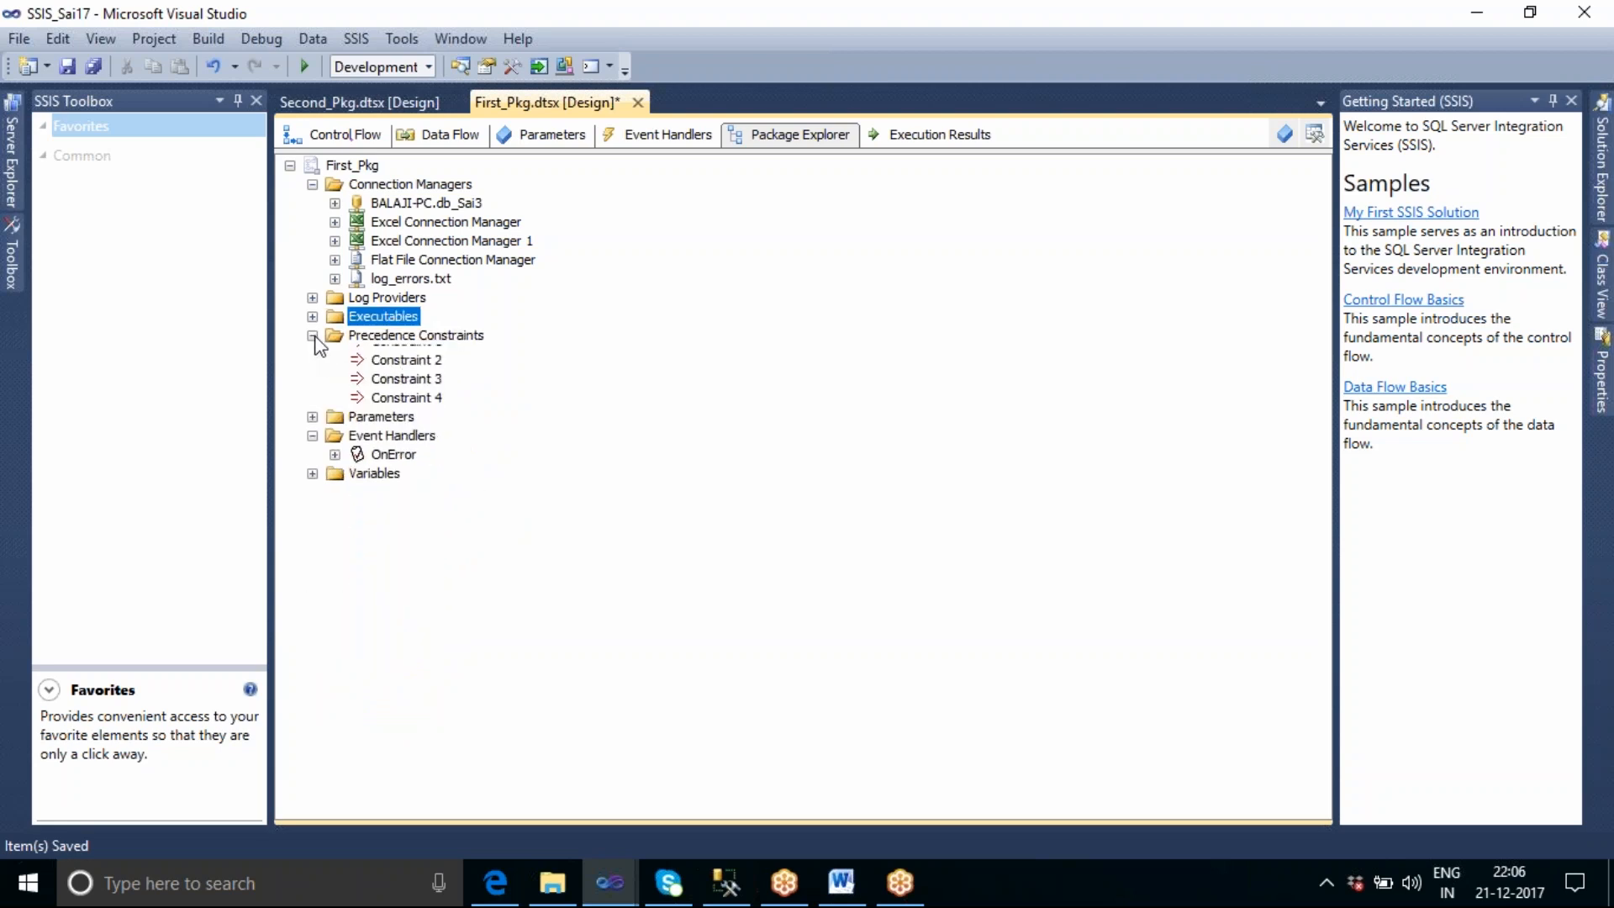
left_click(312, 184)
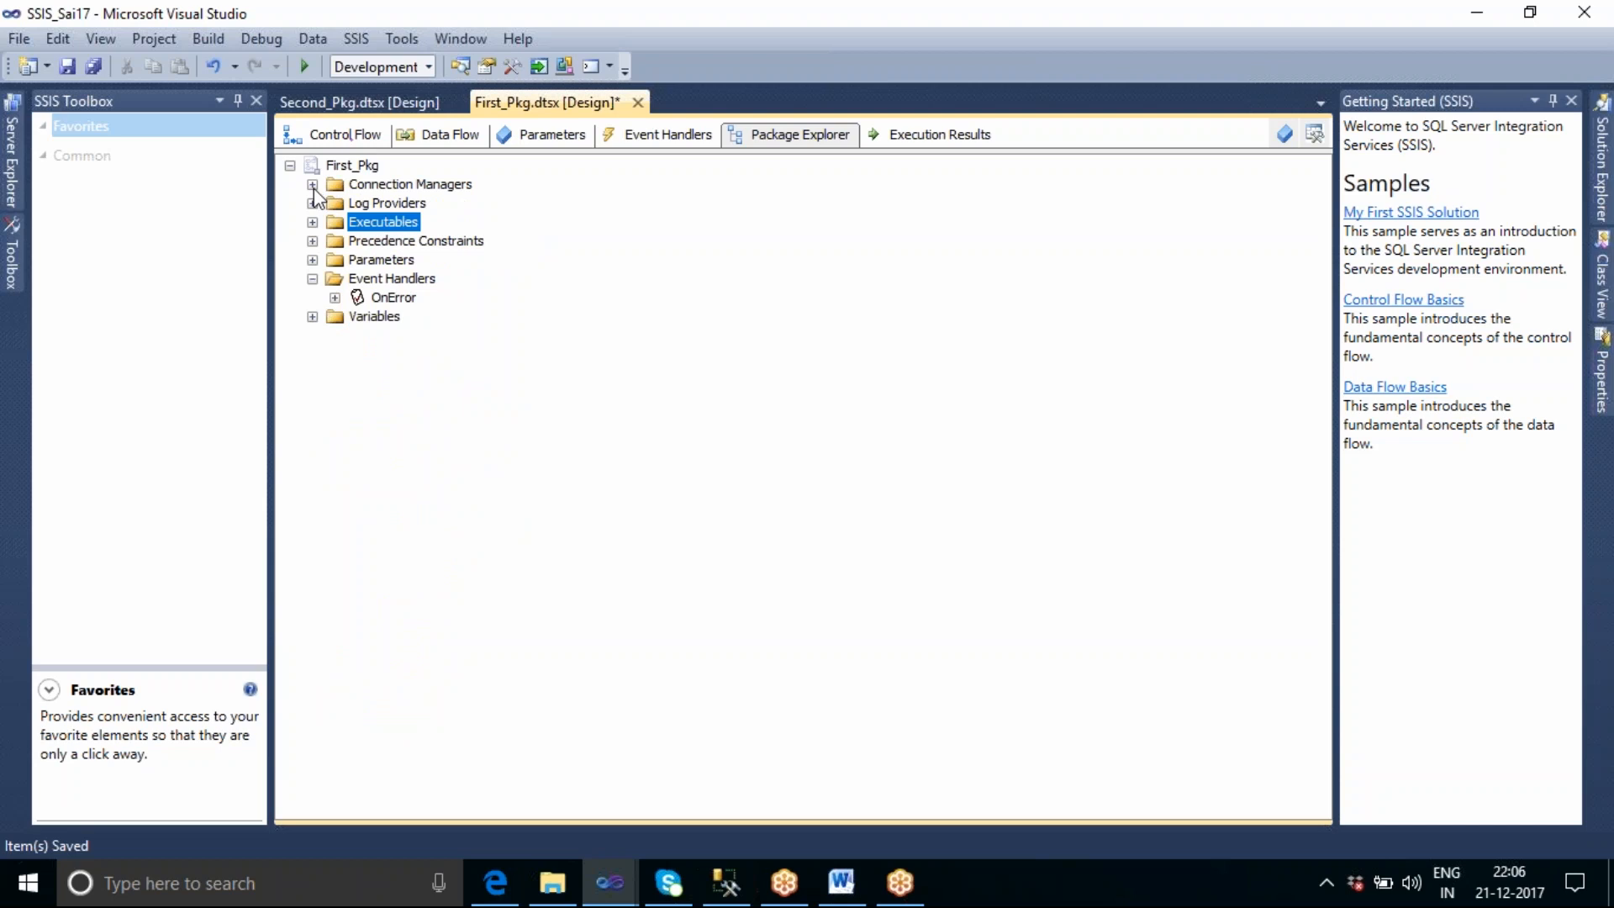
Start a new OLE DB connection from First_Pkg's control flow and set its server name to BALAJI-PC.
left_click(340, 136)
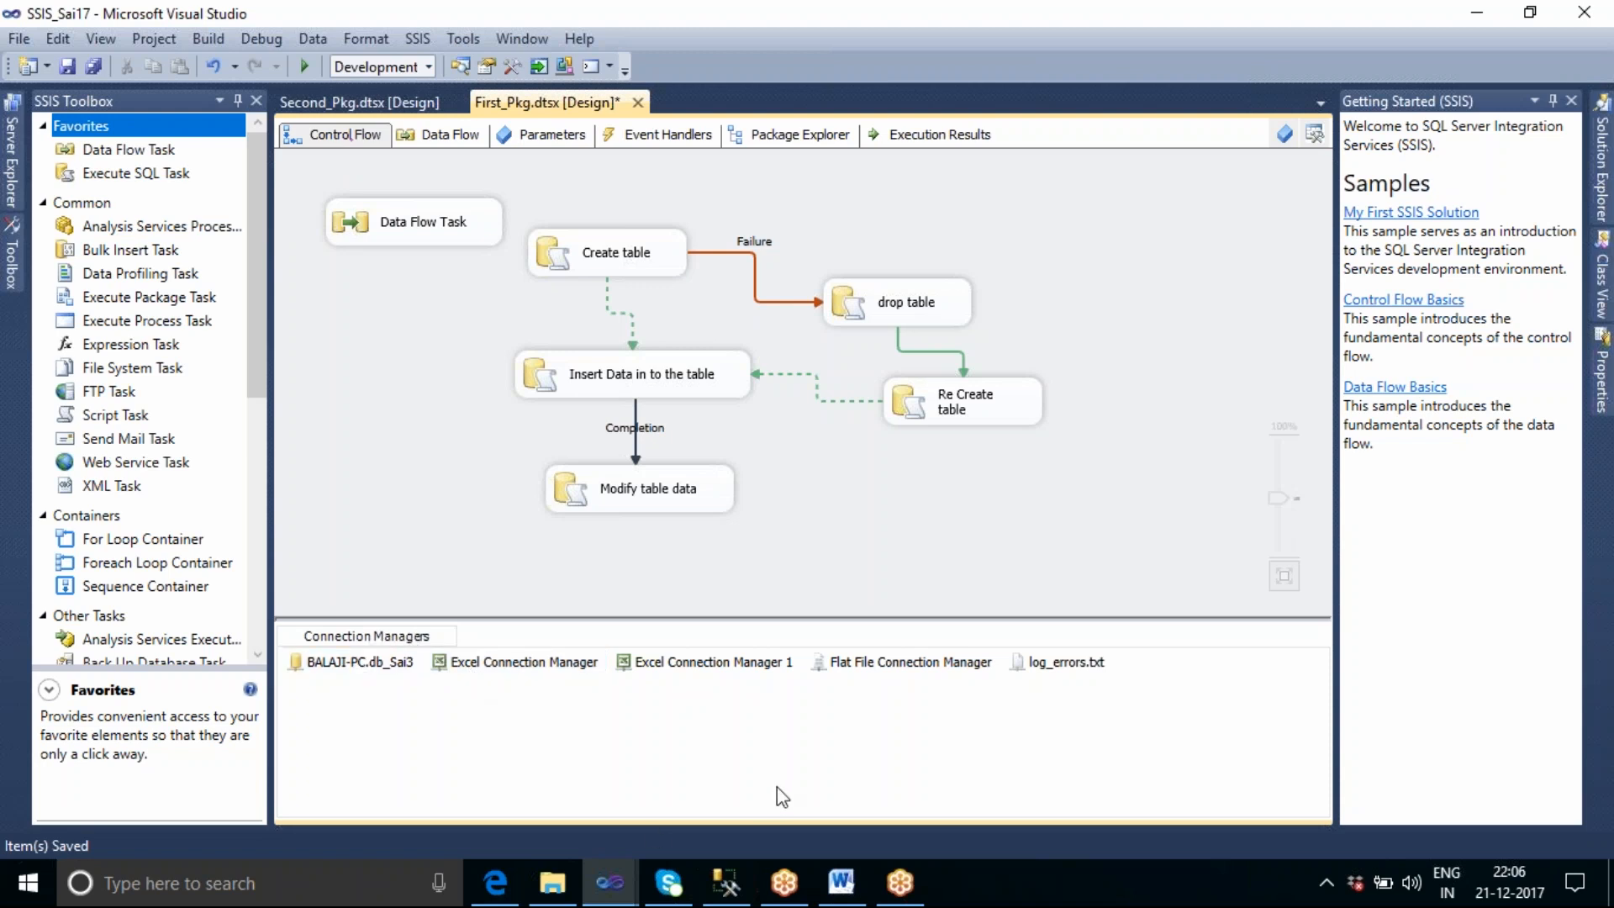
right_click(756, 708)
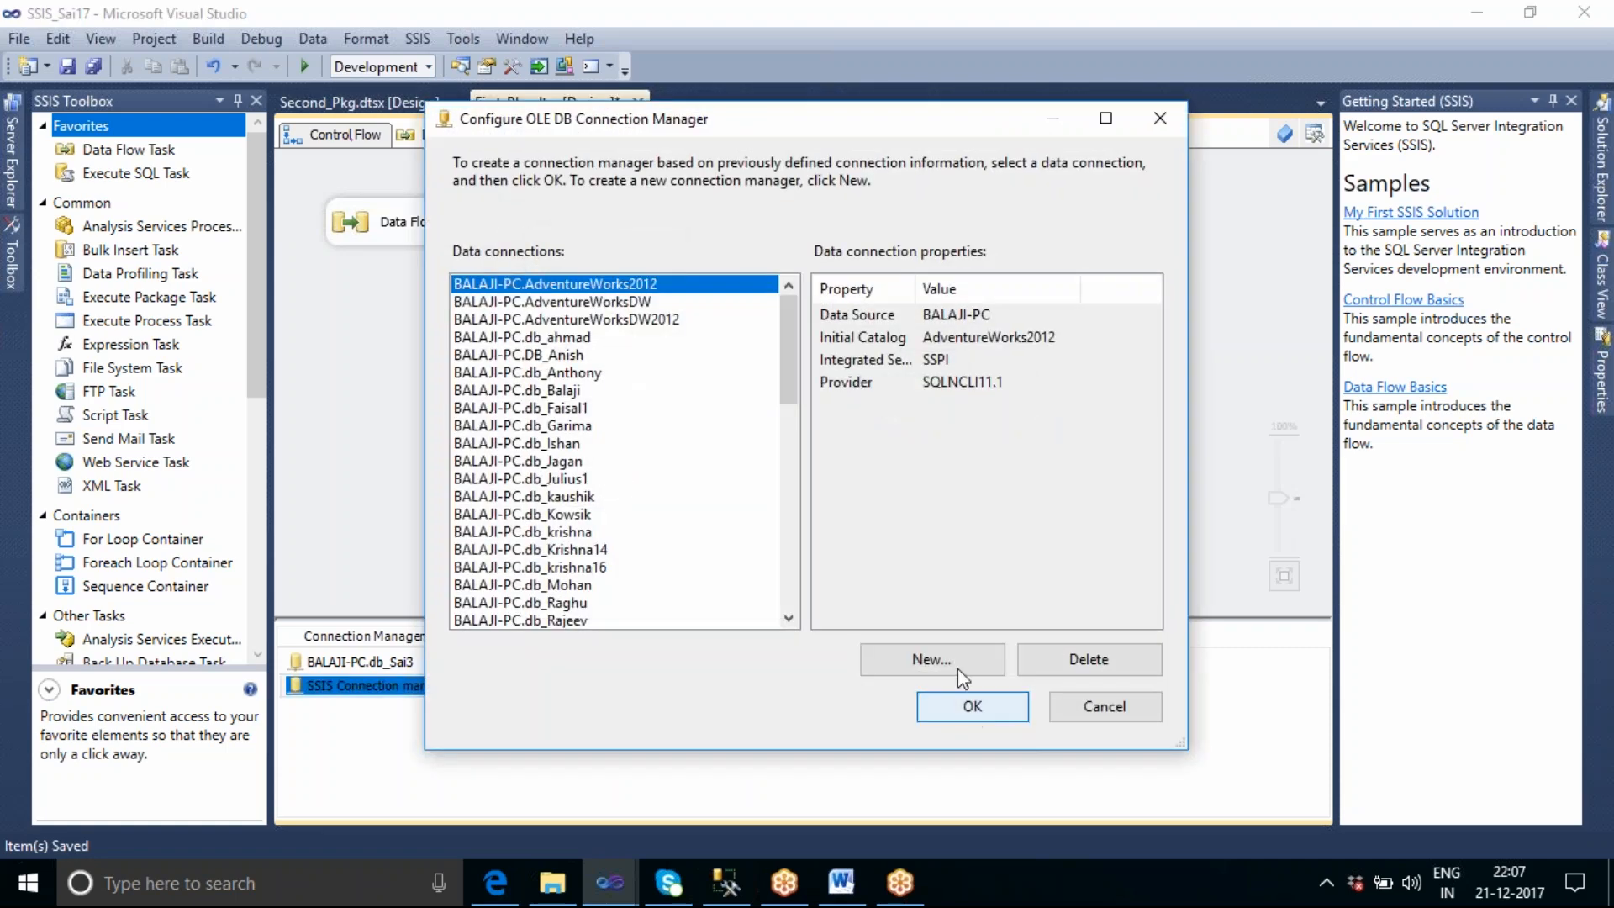
left_click(940, 654)
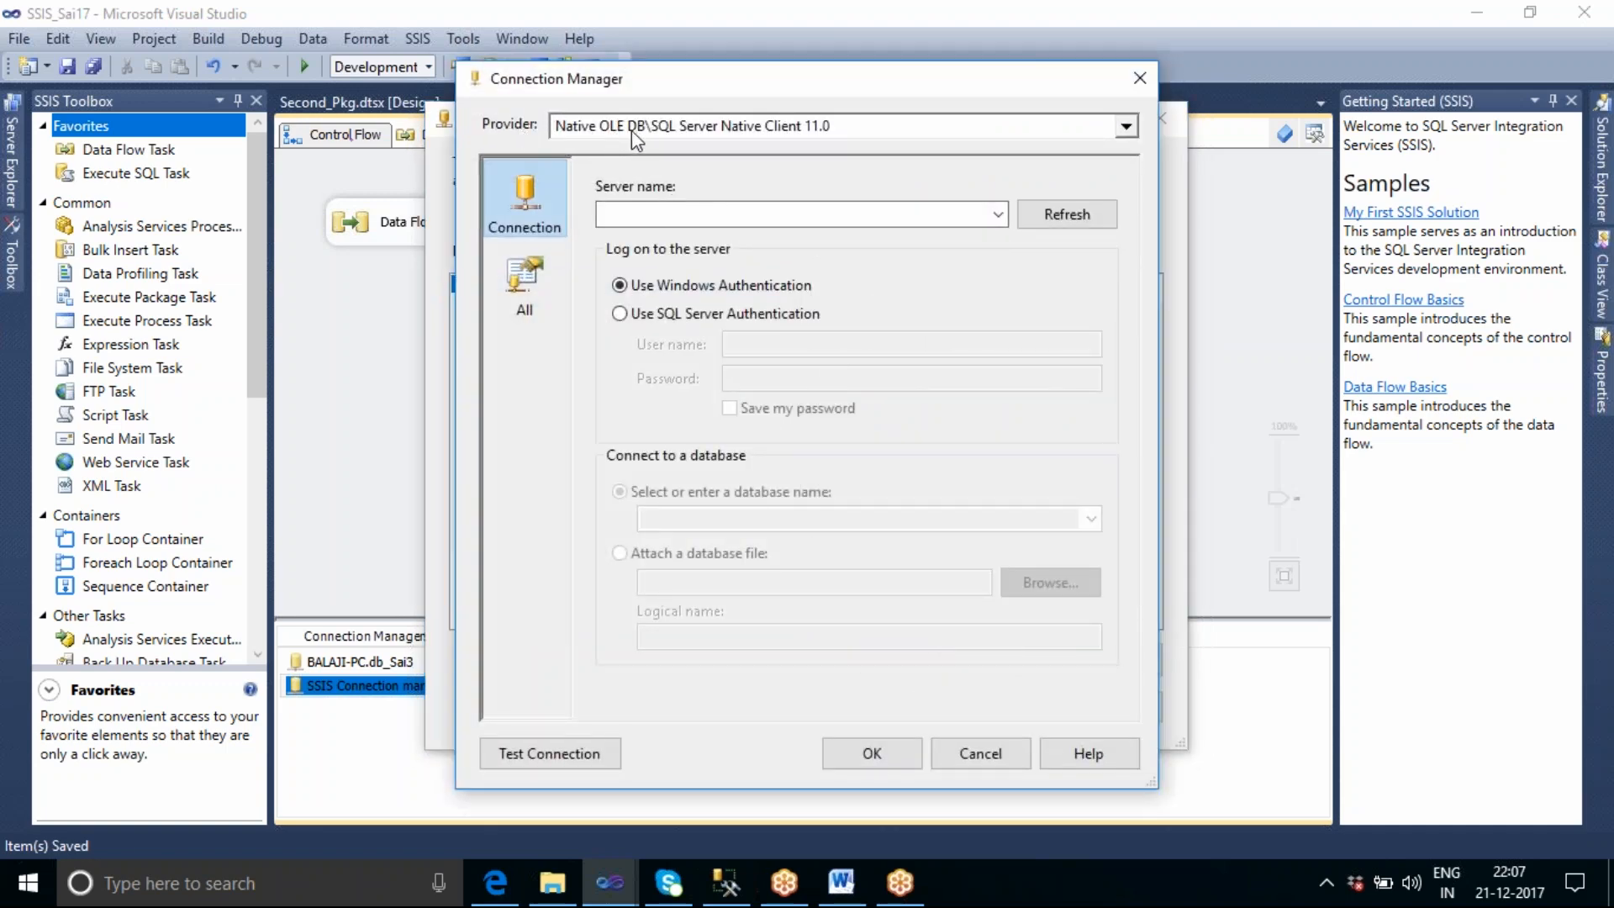
left_click(672, 217)
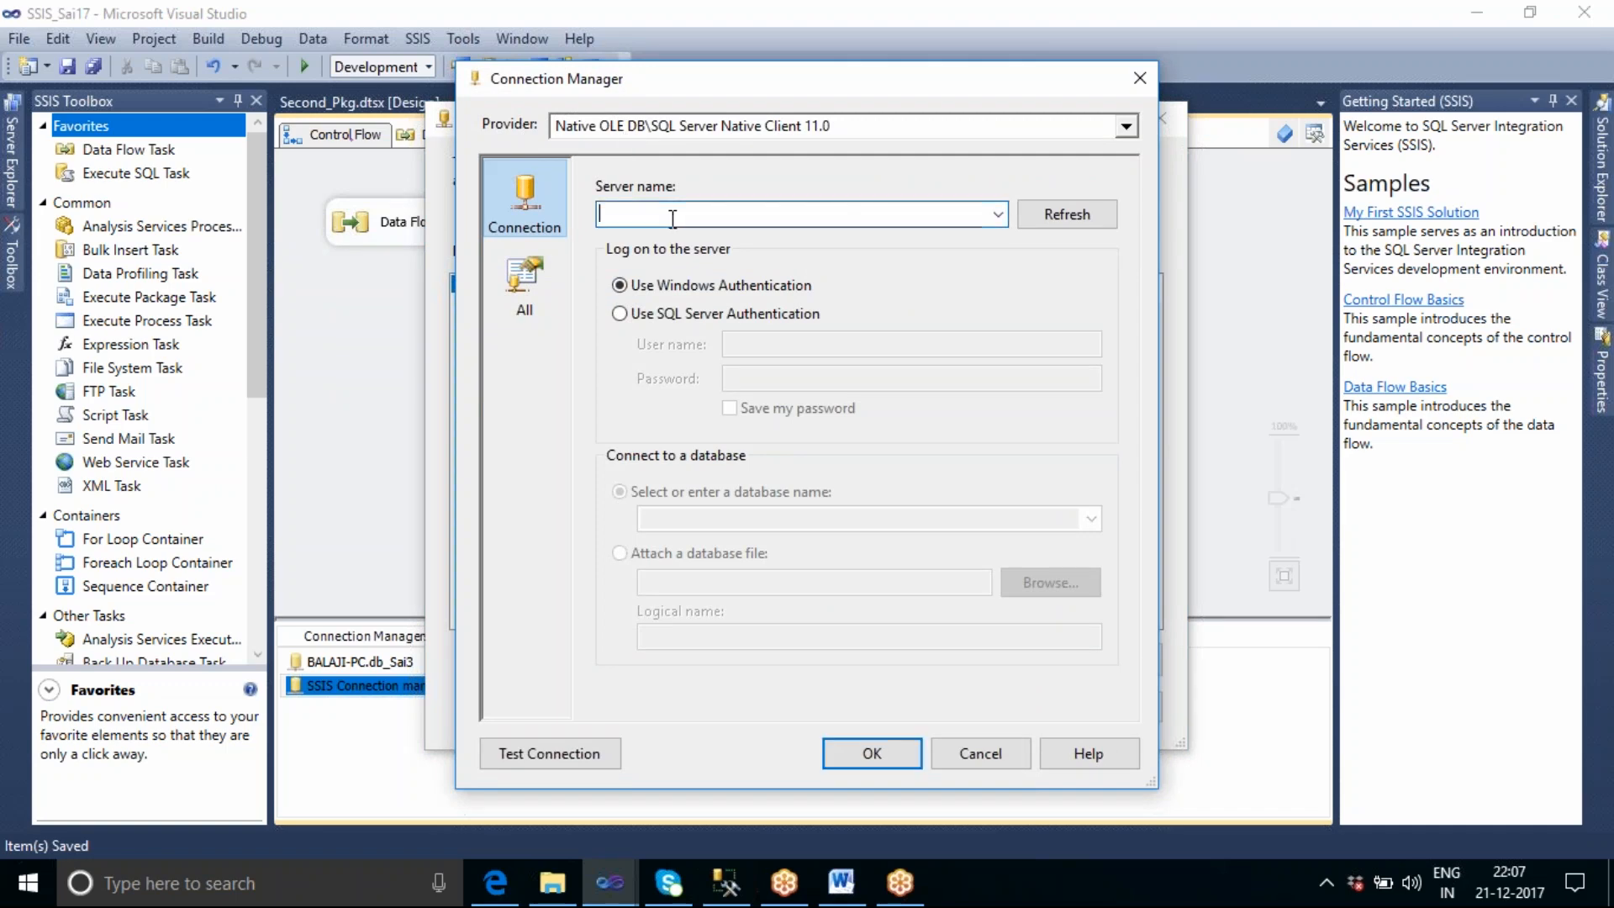
type("BAL")
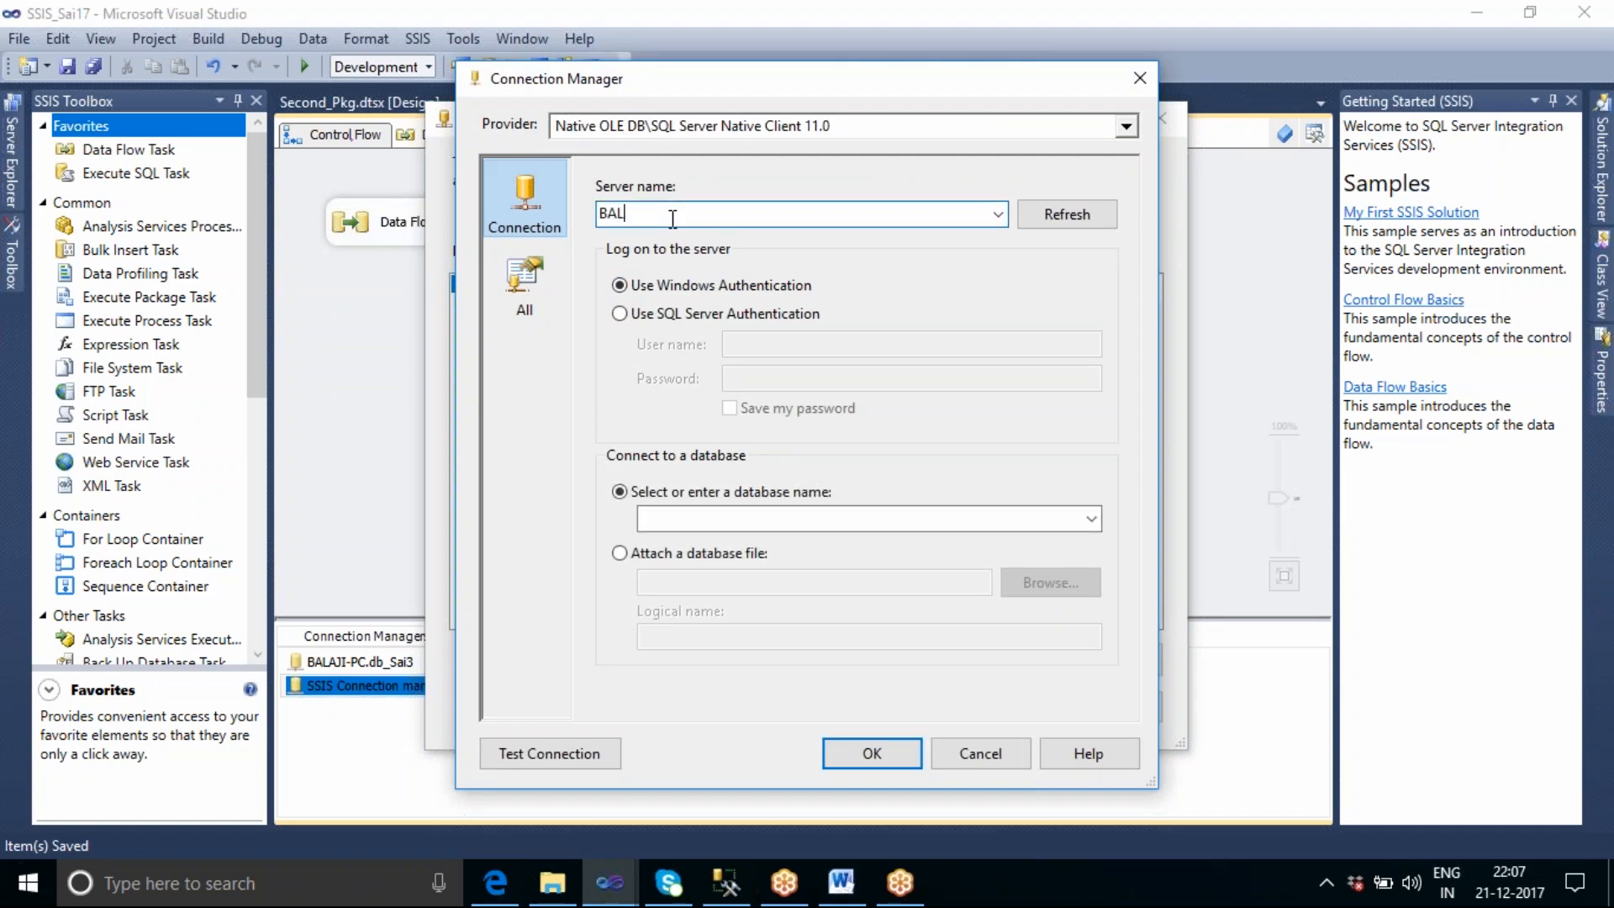
type("AJI-PC")
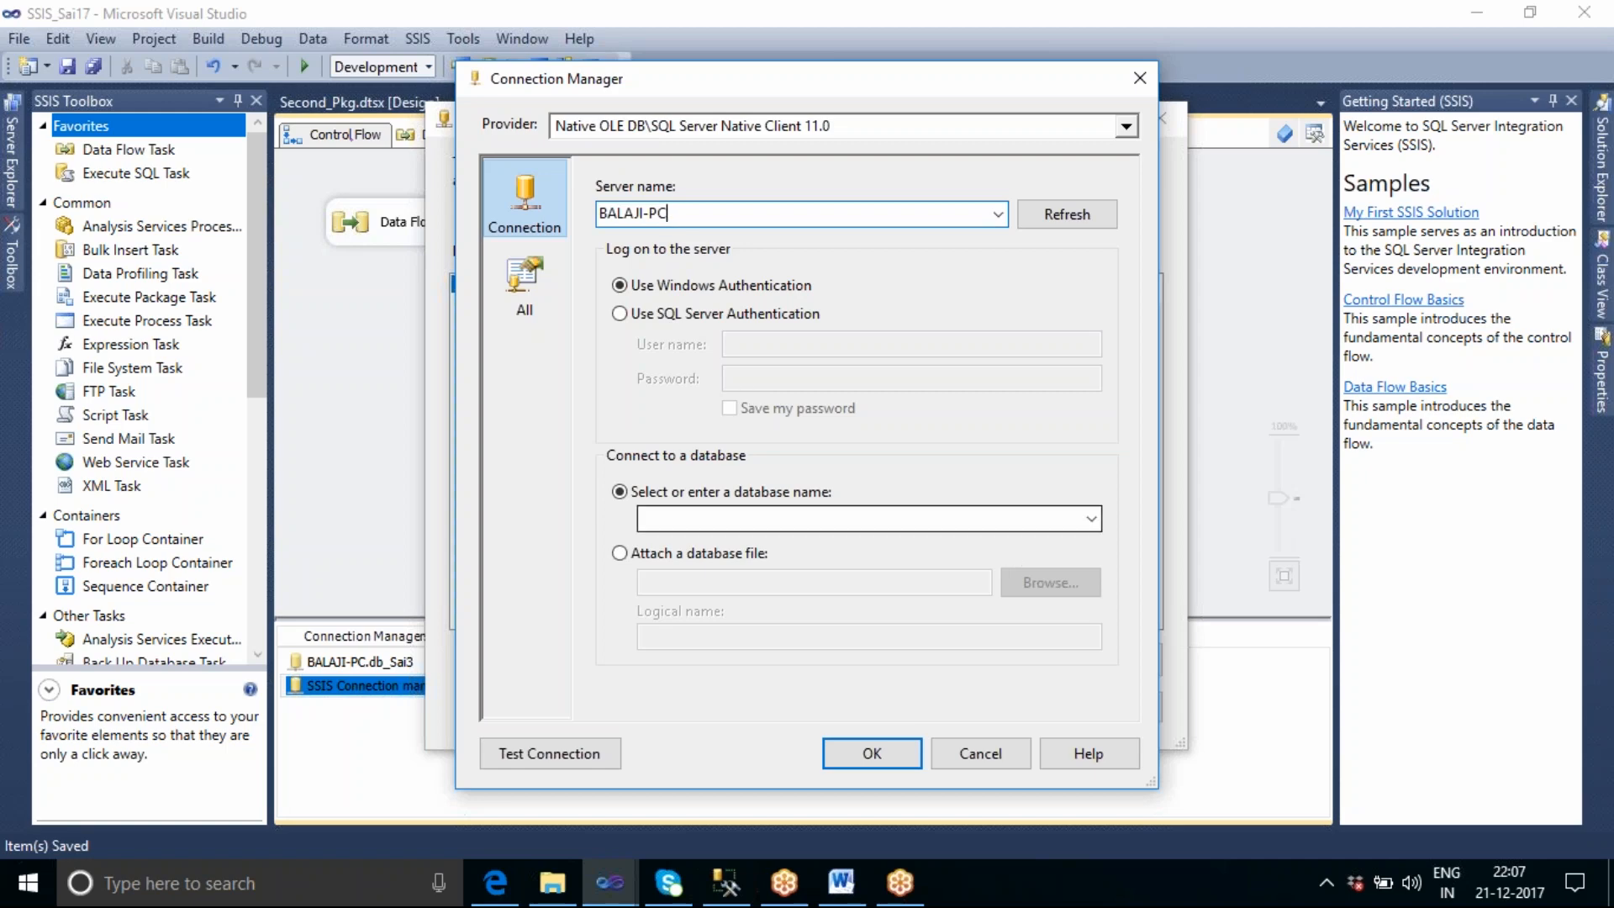
Choose database db_Sai5 for the OLE DB connection, test it and add the connection manager to the package.
left_click(902, 519)
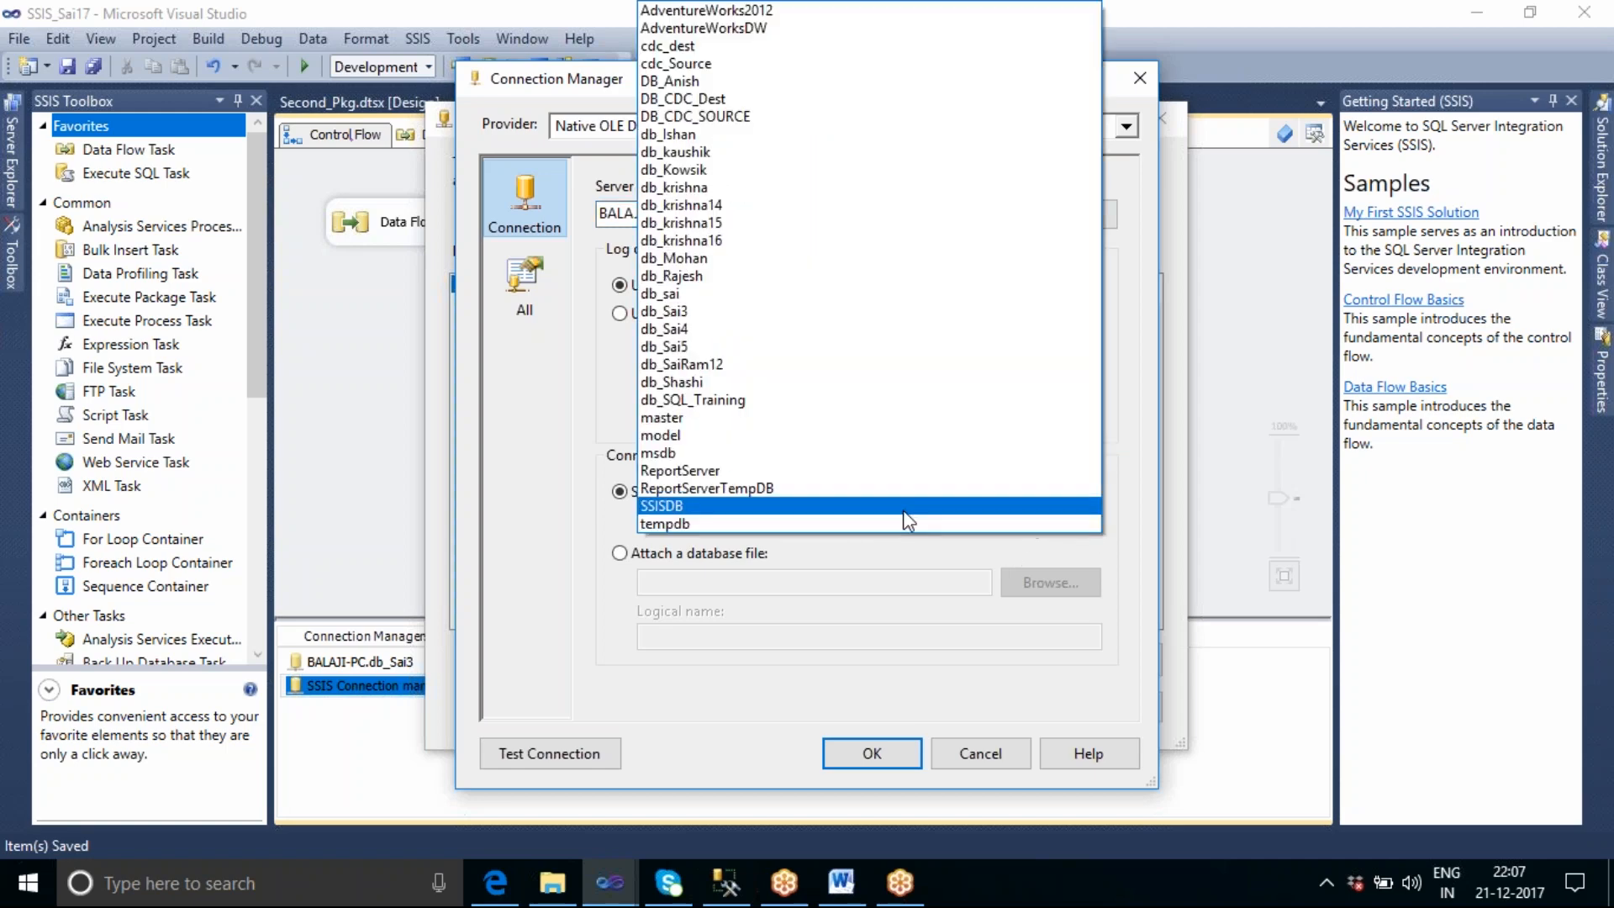
left_click(688, 345)
left_click(541, 753)
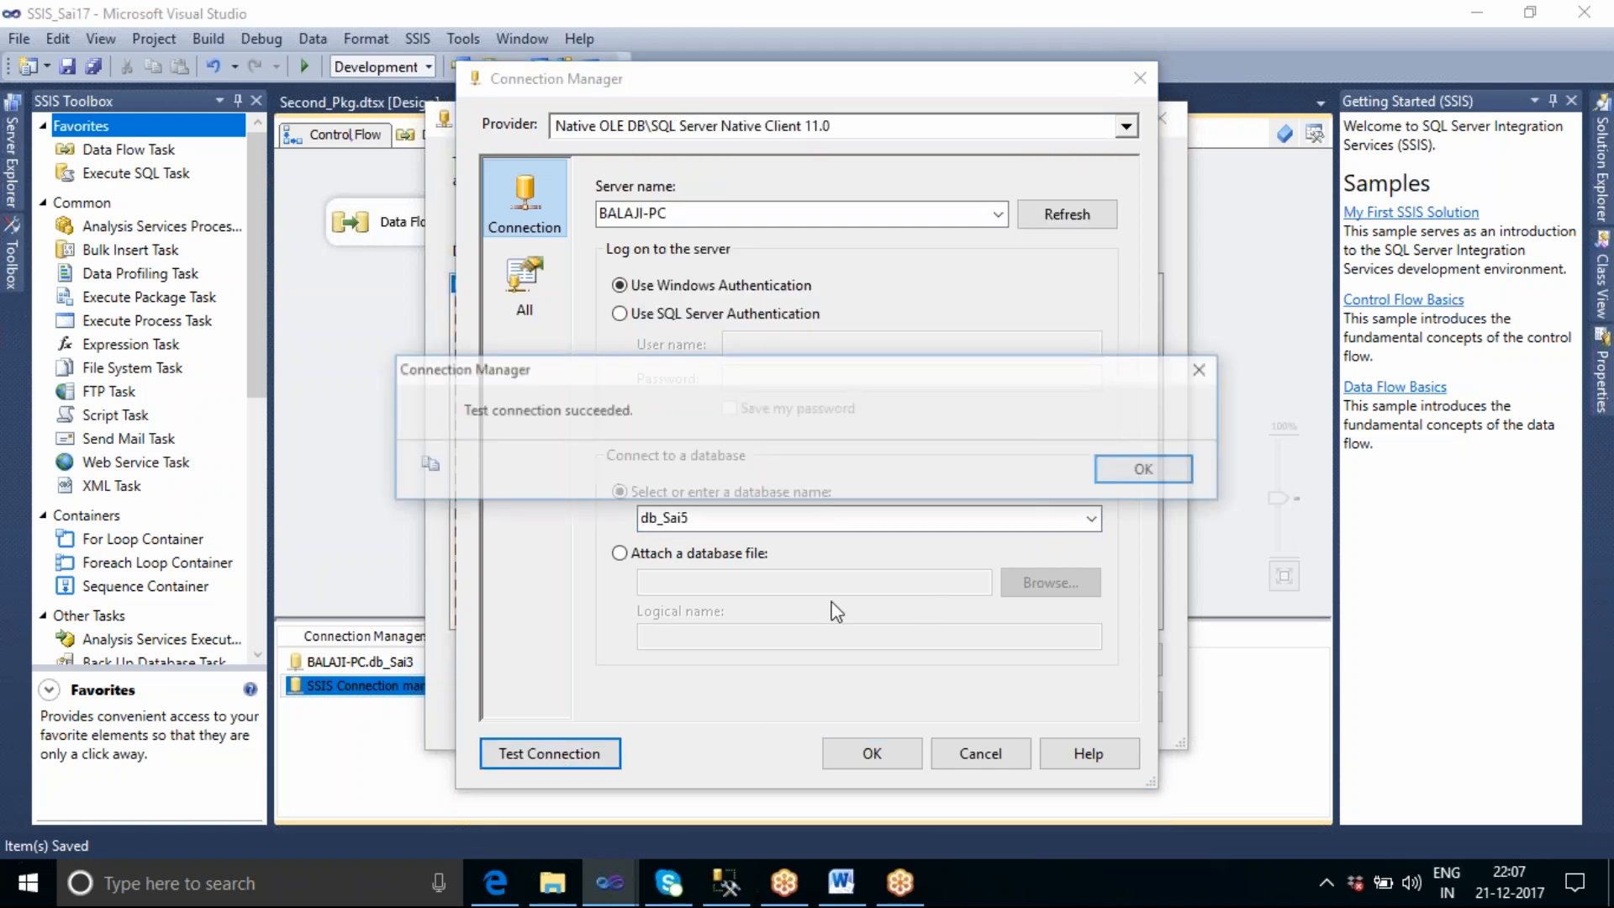
left_click(1134, 470)
left_click(890, 749)
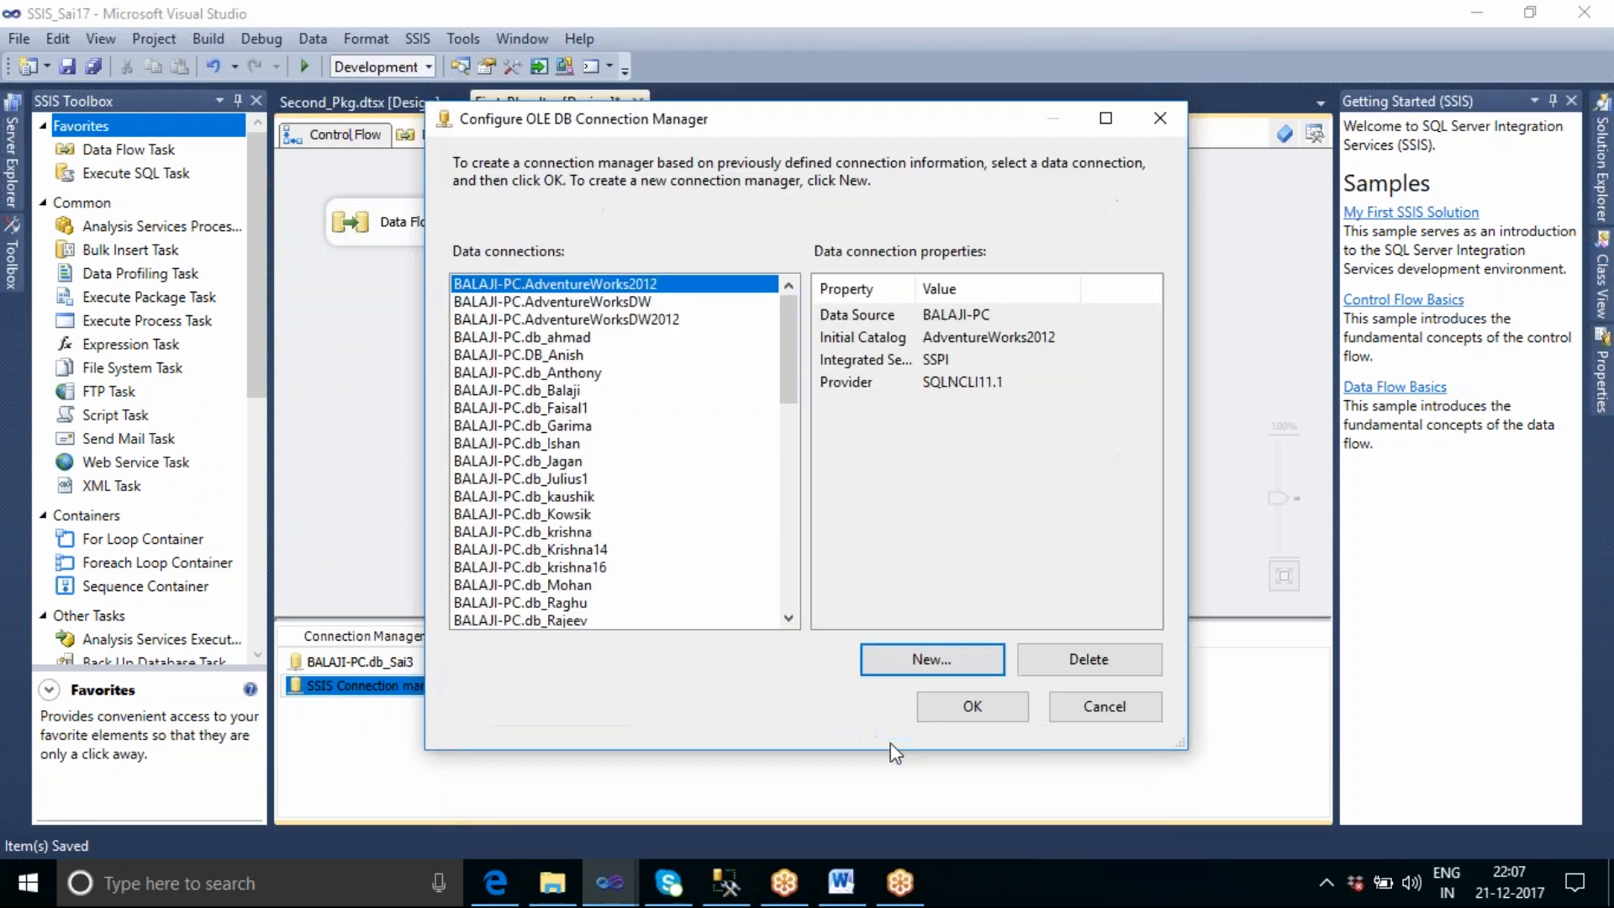
left_click(941, 704)
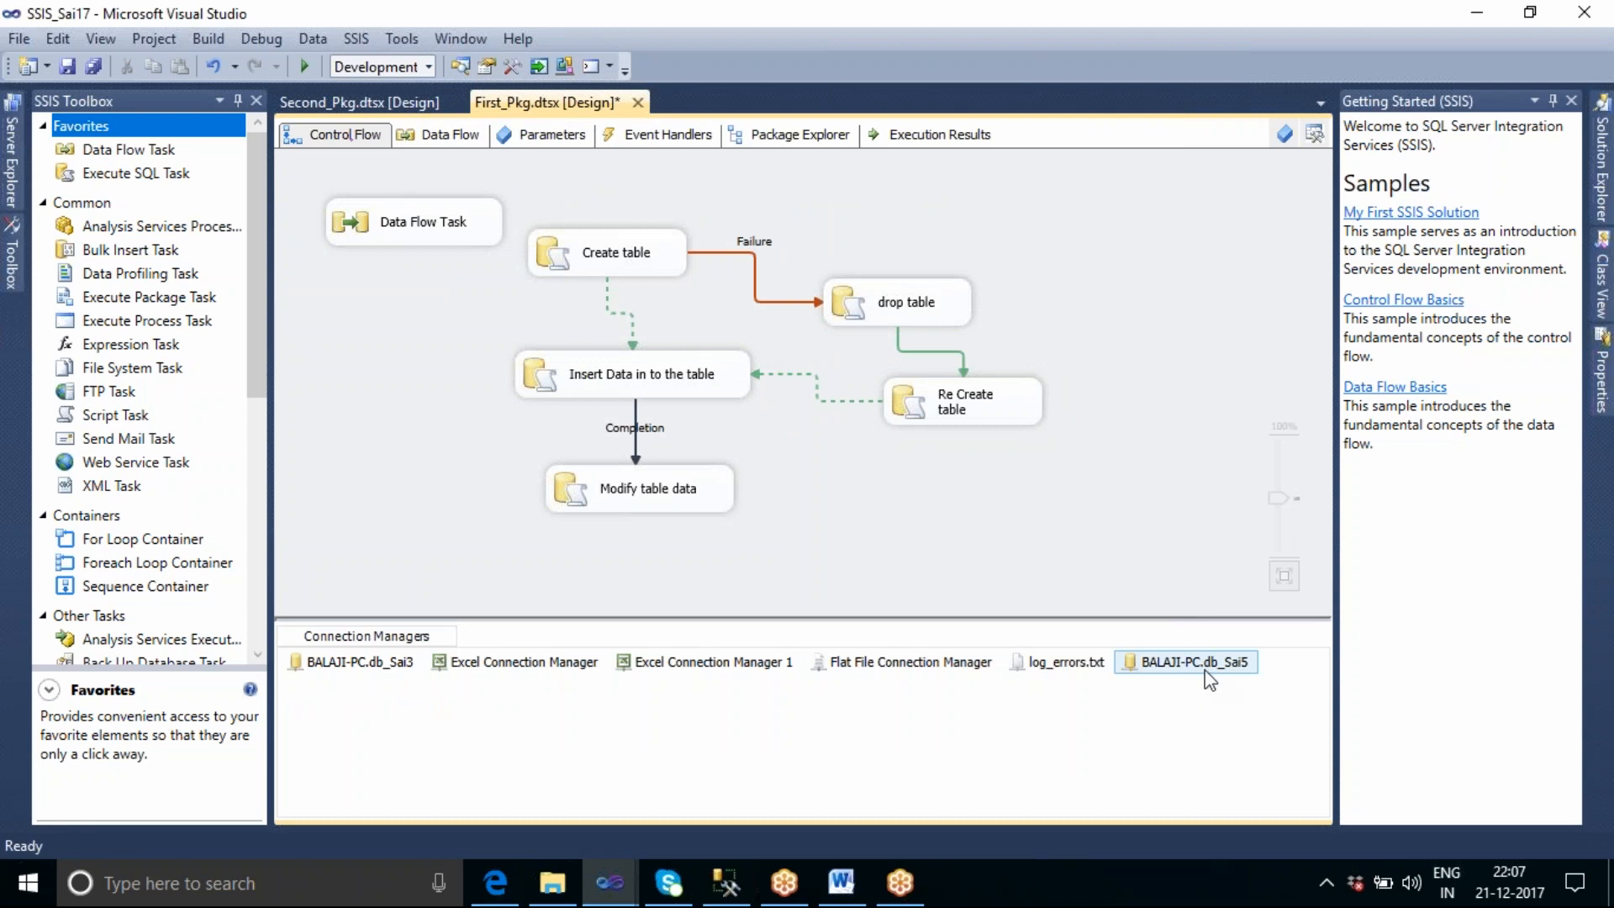
Start a new ADO.NET connection with the SqlClient Data Provider and set its server name to BALAJI-PC.
right_click(689, 734)
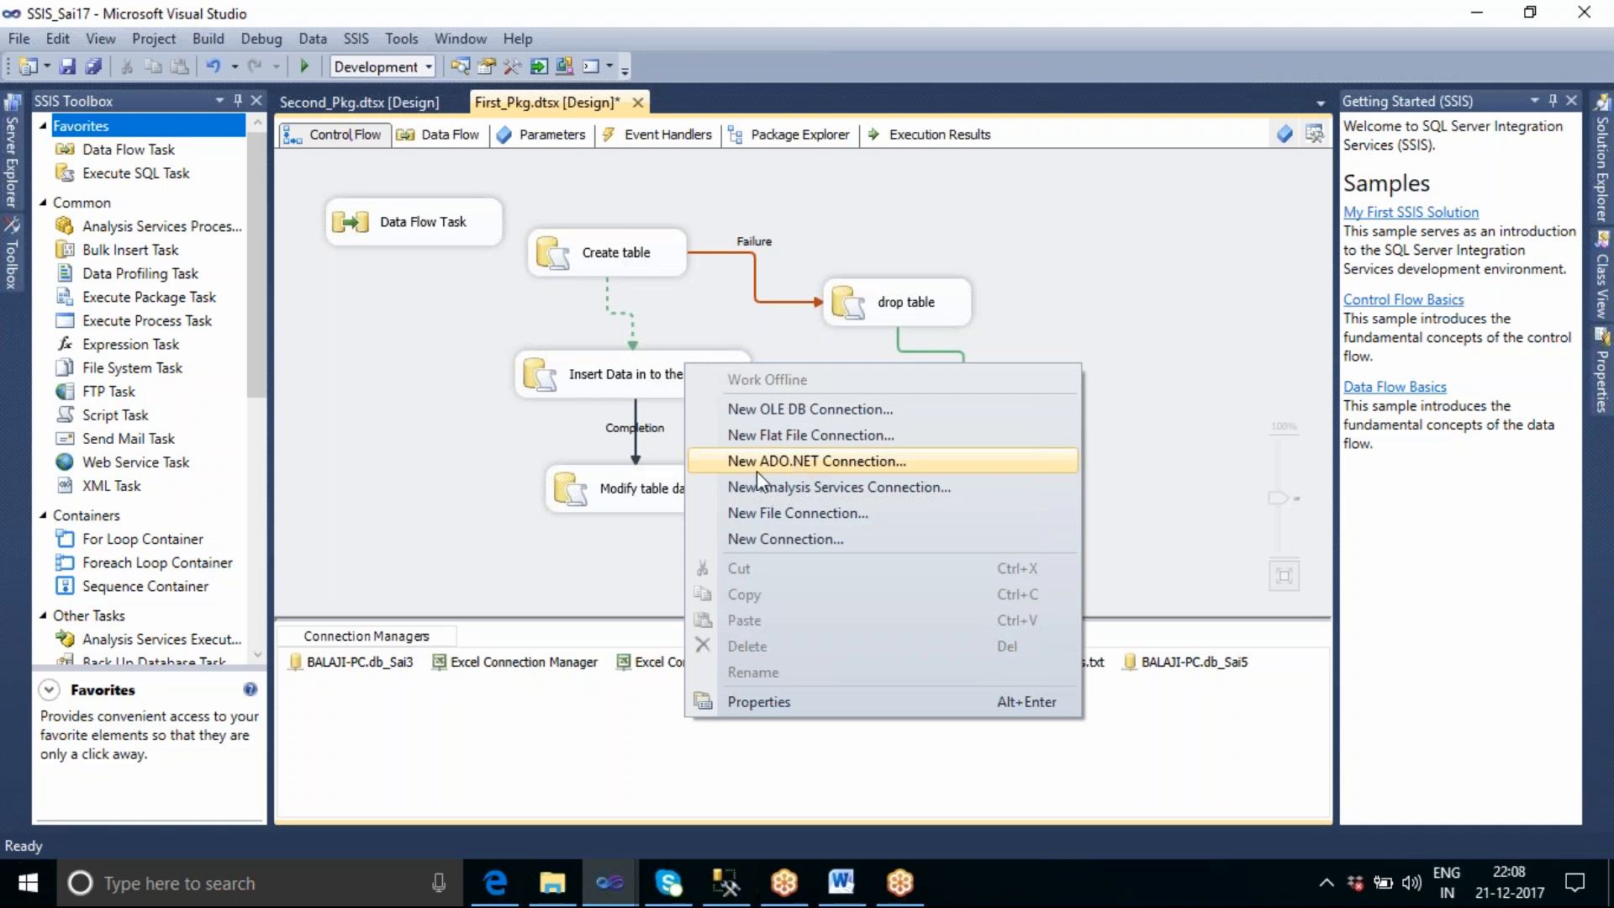
left_click(804, 465)
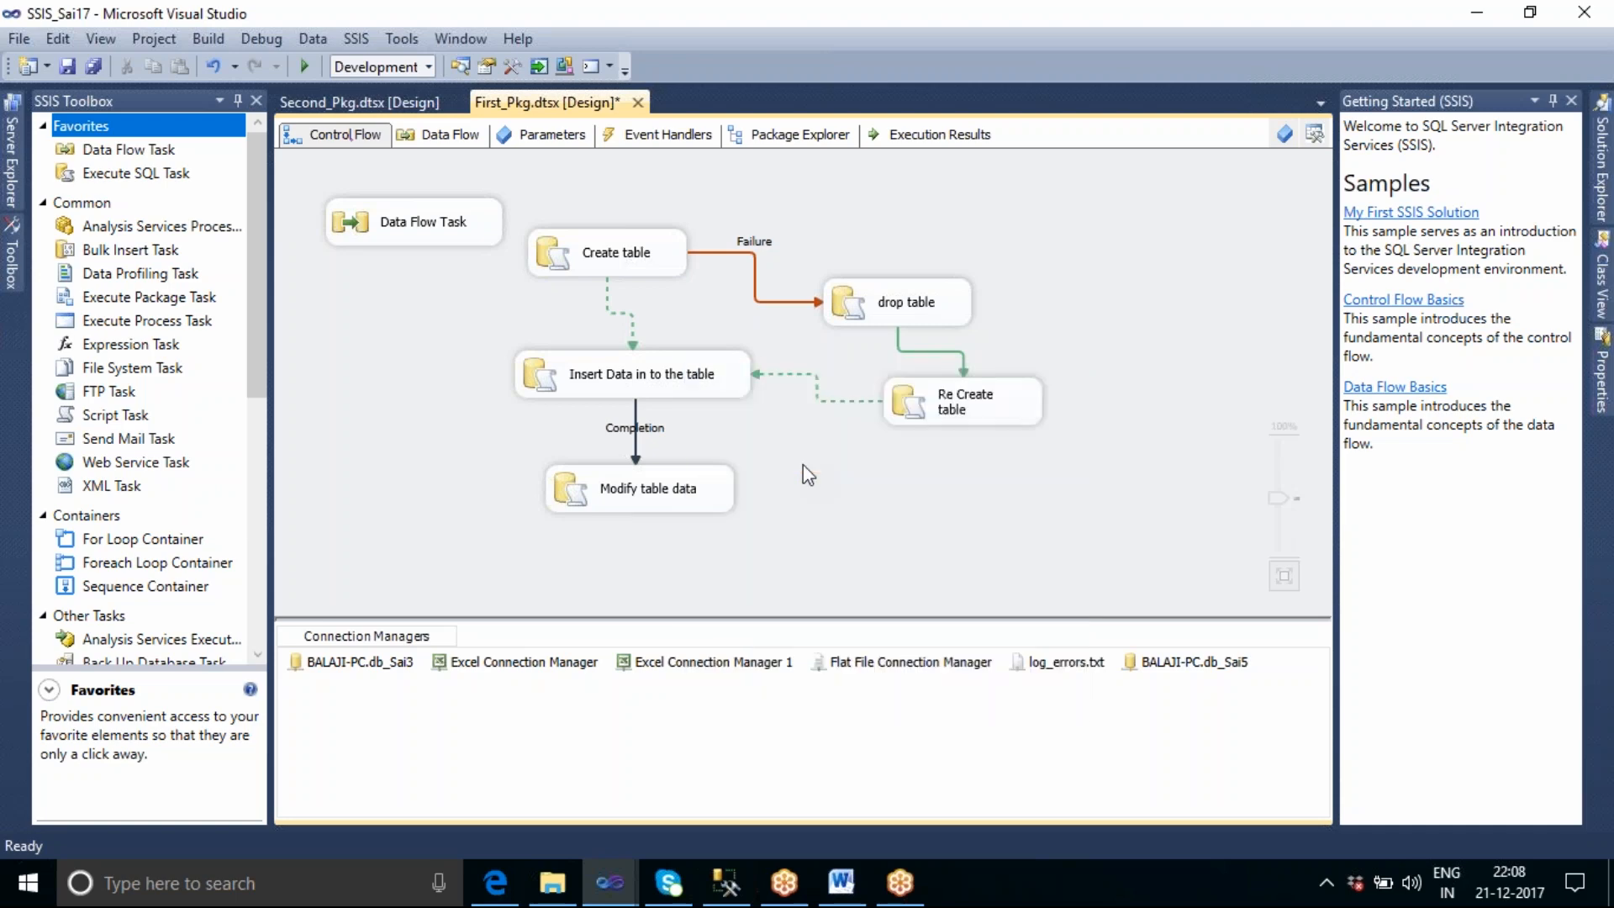
left_click(906, 663)
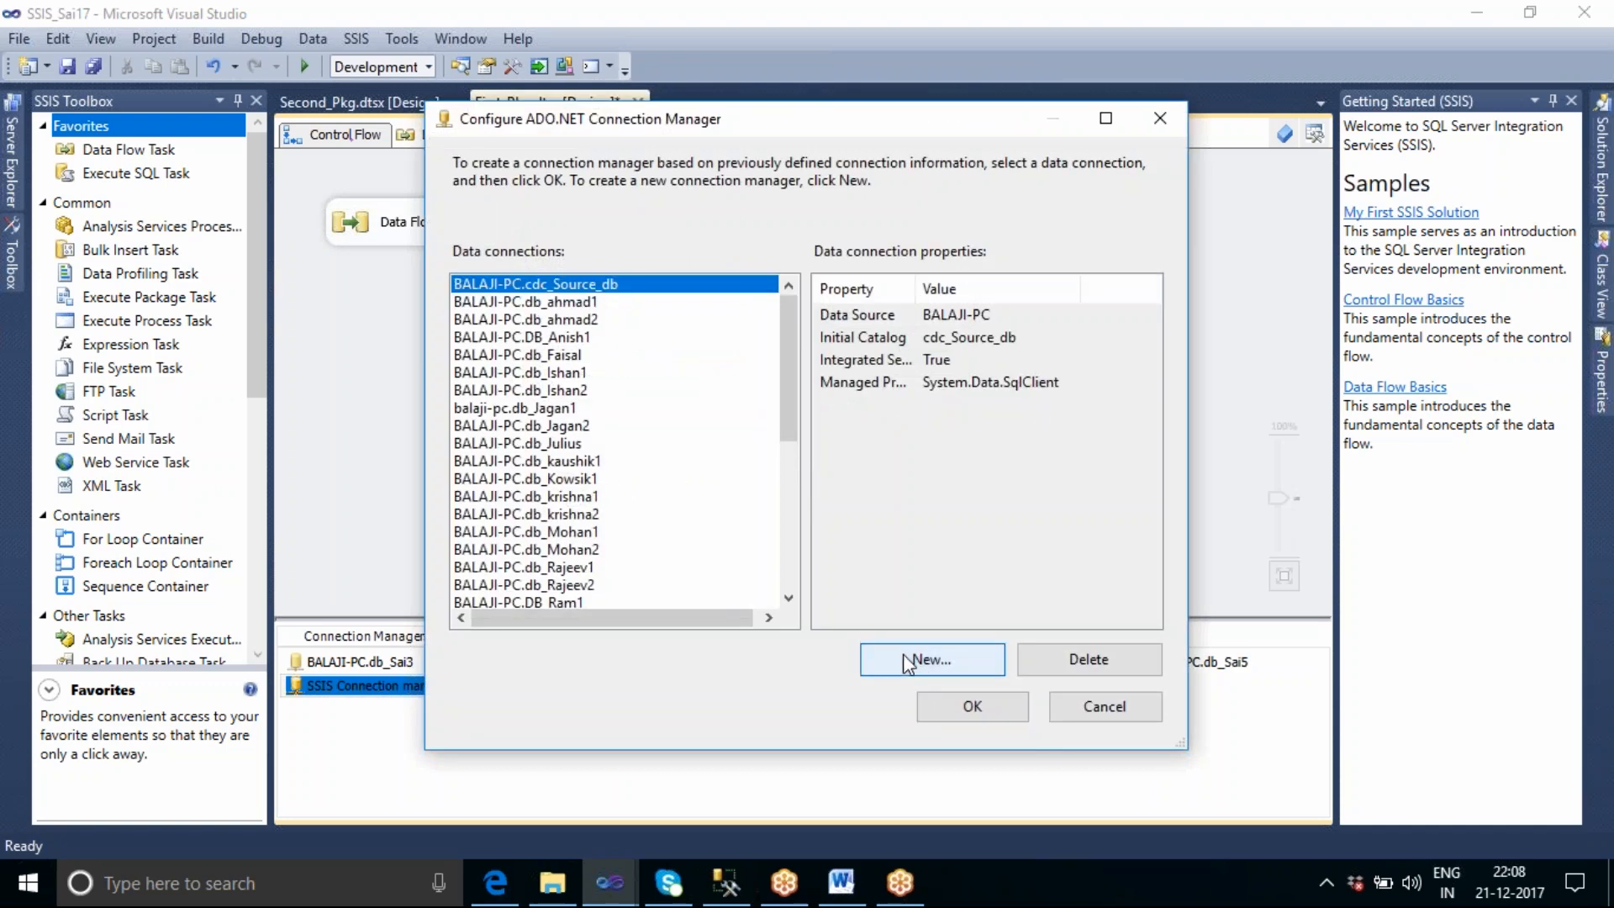
left_click(904, 658)
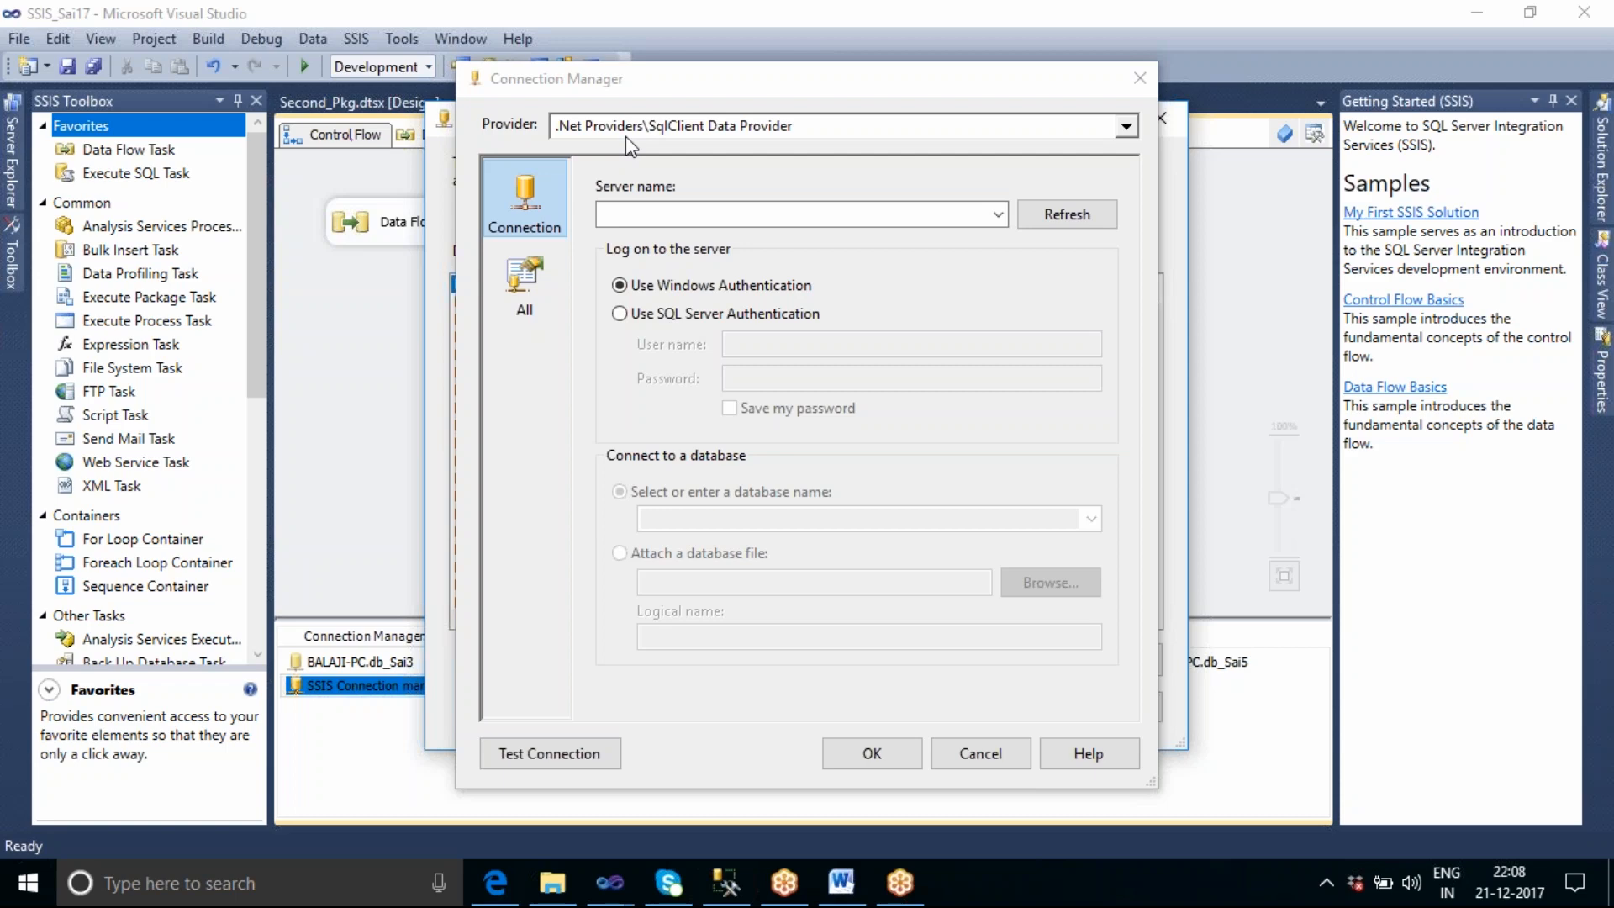
left_click(663, 211)
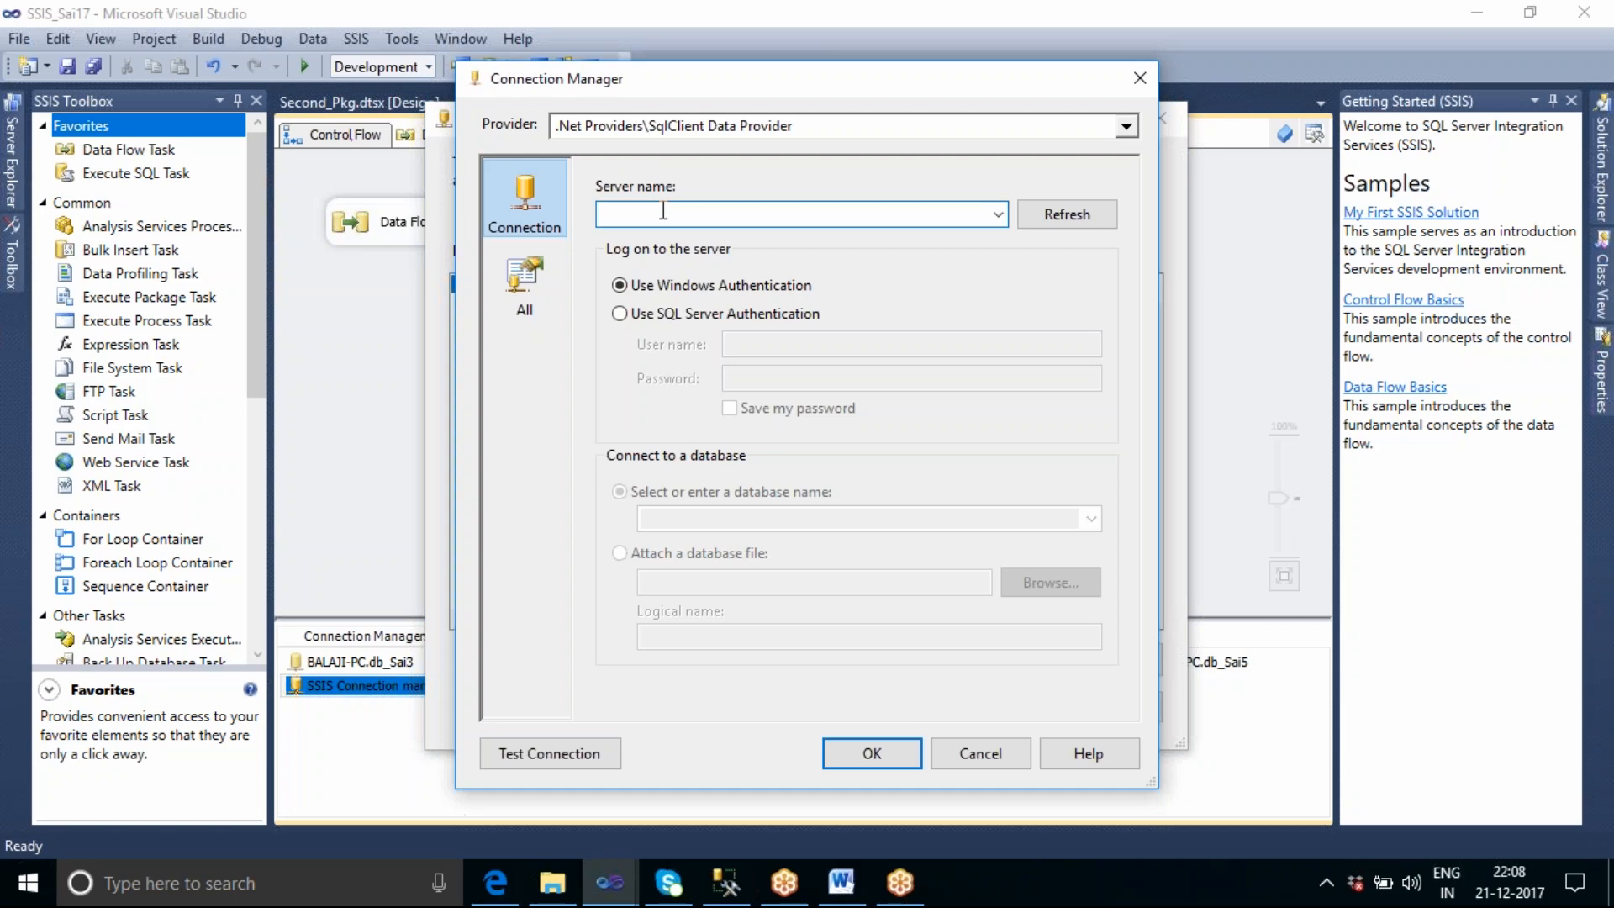
type("BALAJI")
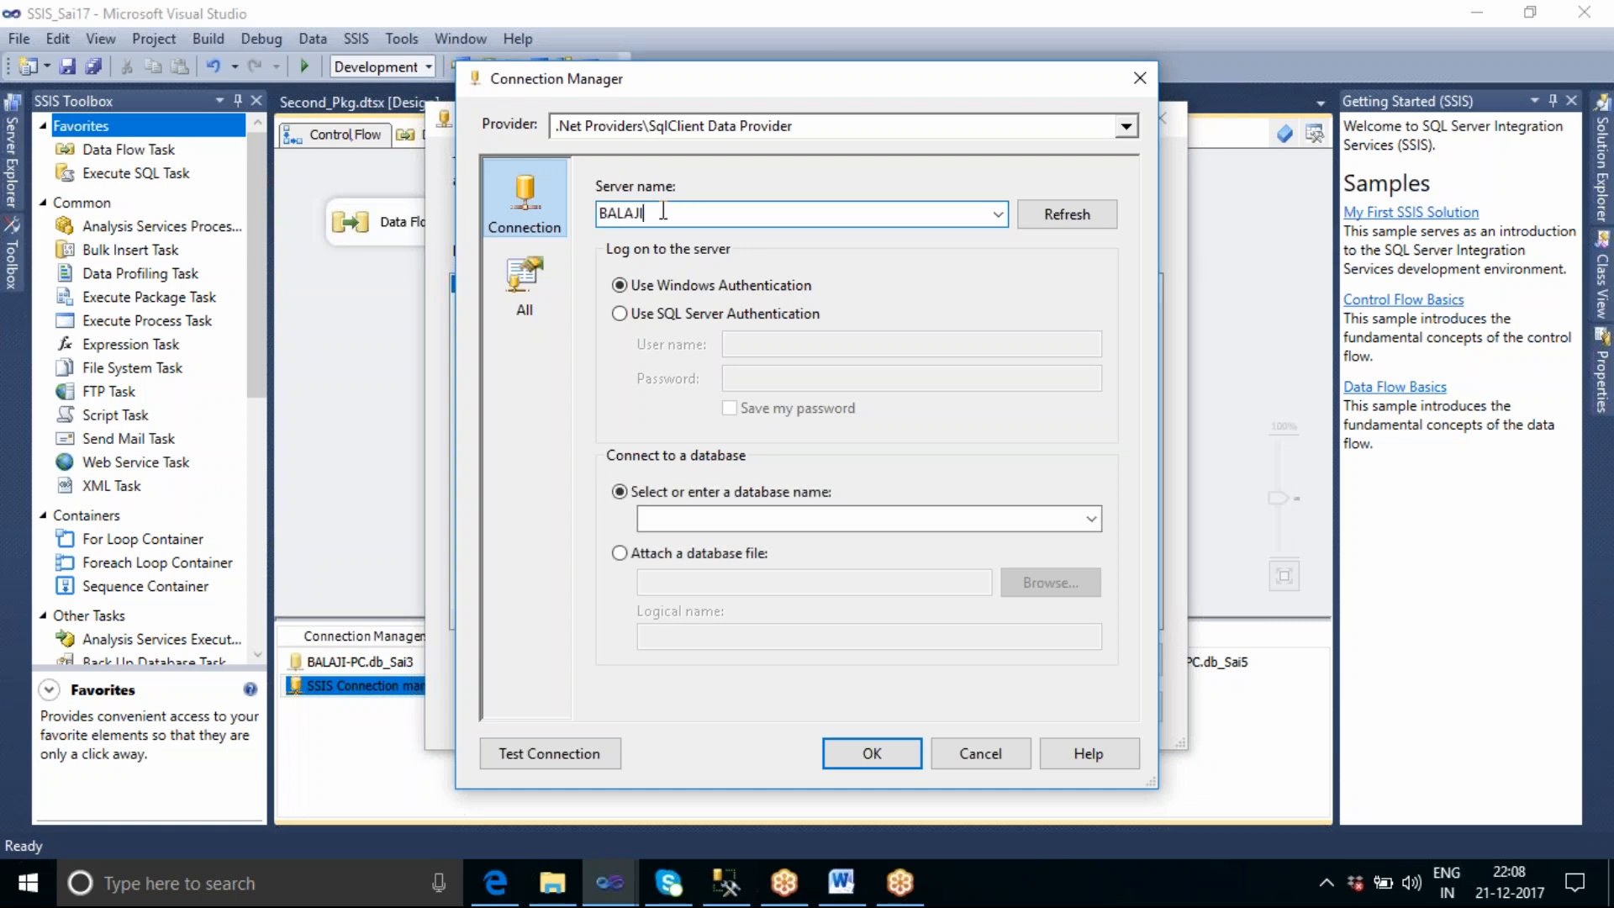
type("-PC")
Choose database db_Shashi for the ADO.NET connection, test it and add the connection manager to the package.
left_click(1091, 519)
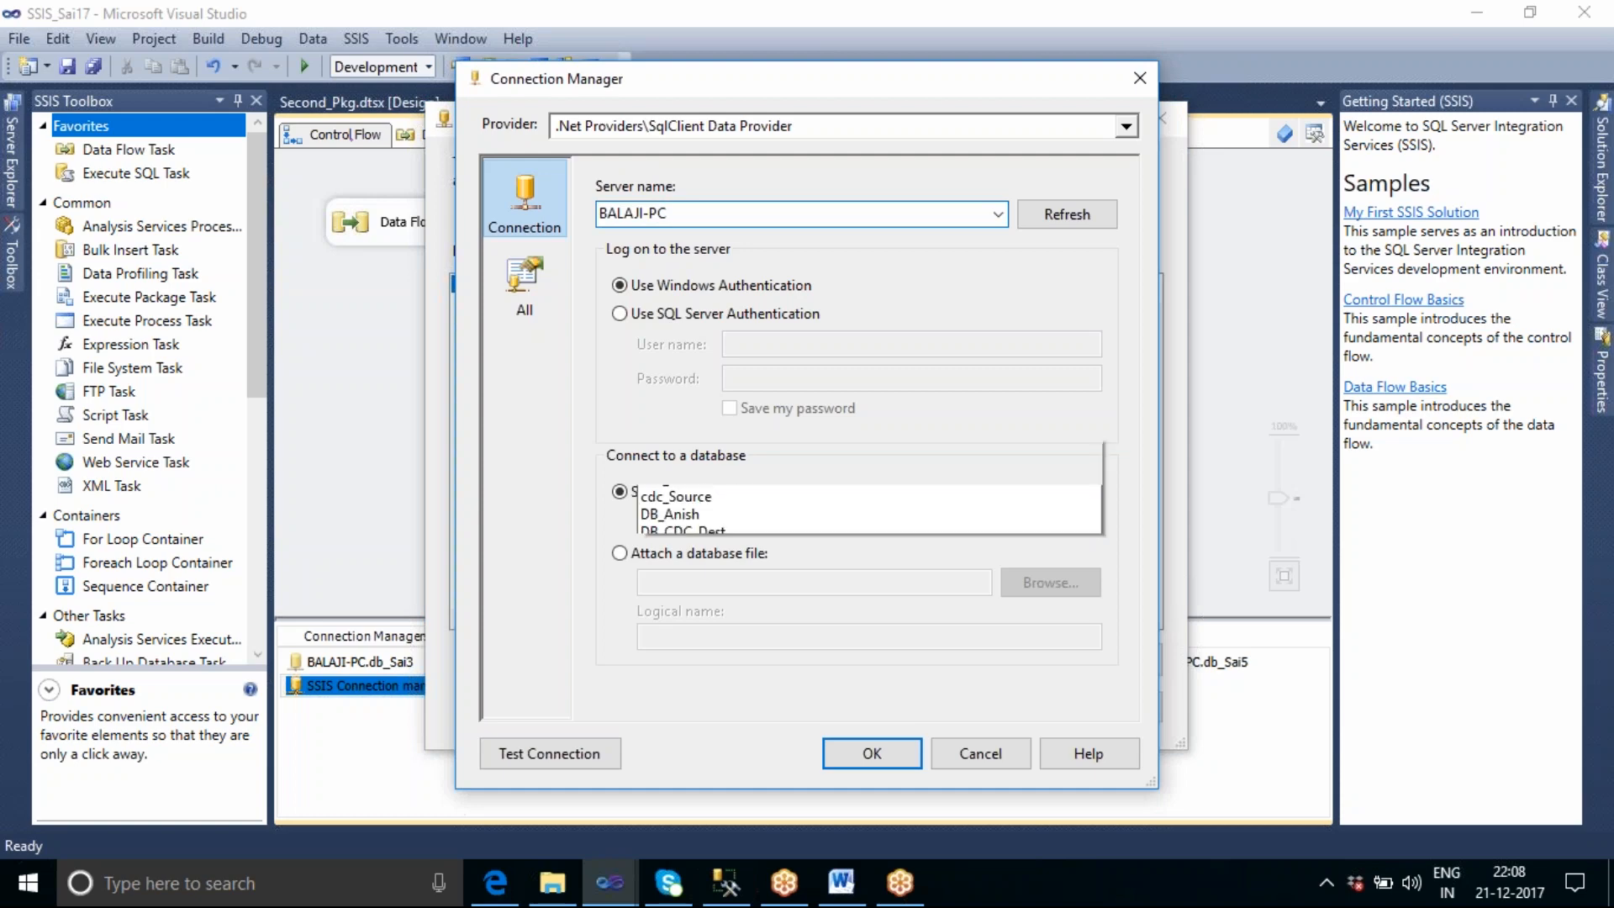
left_click(728, 382)
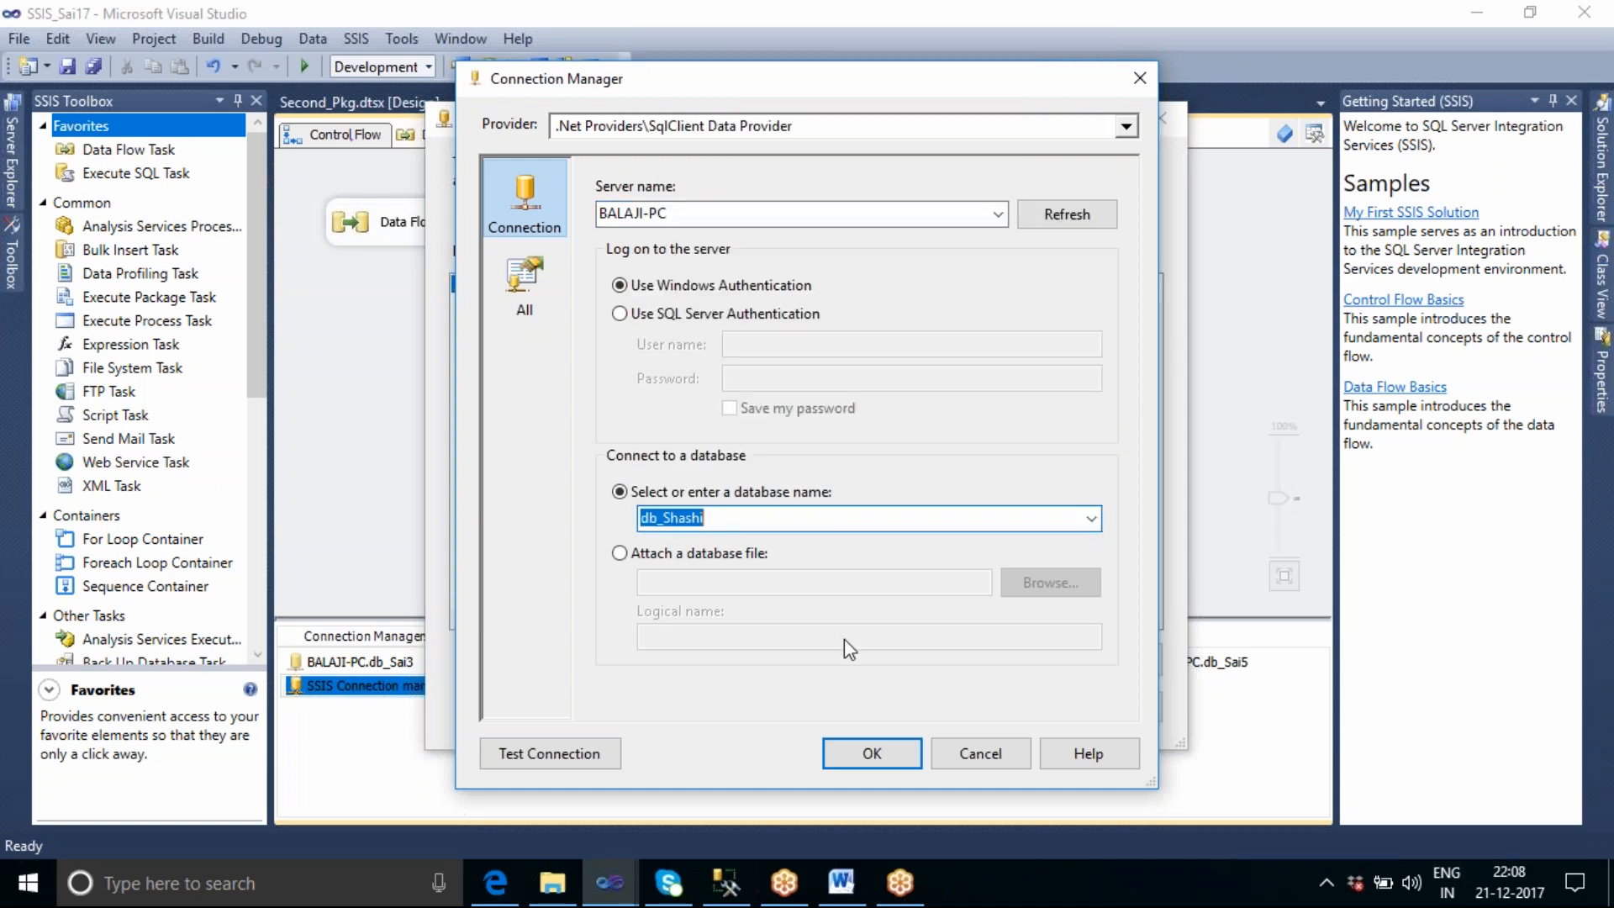
left_click(605, 754)
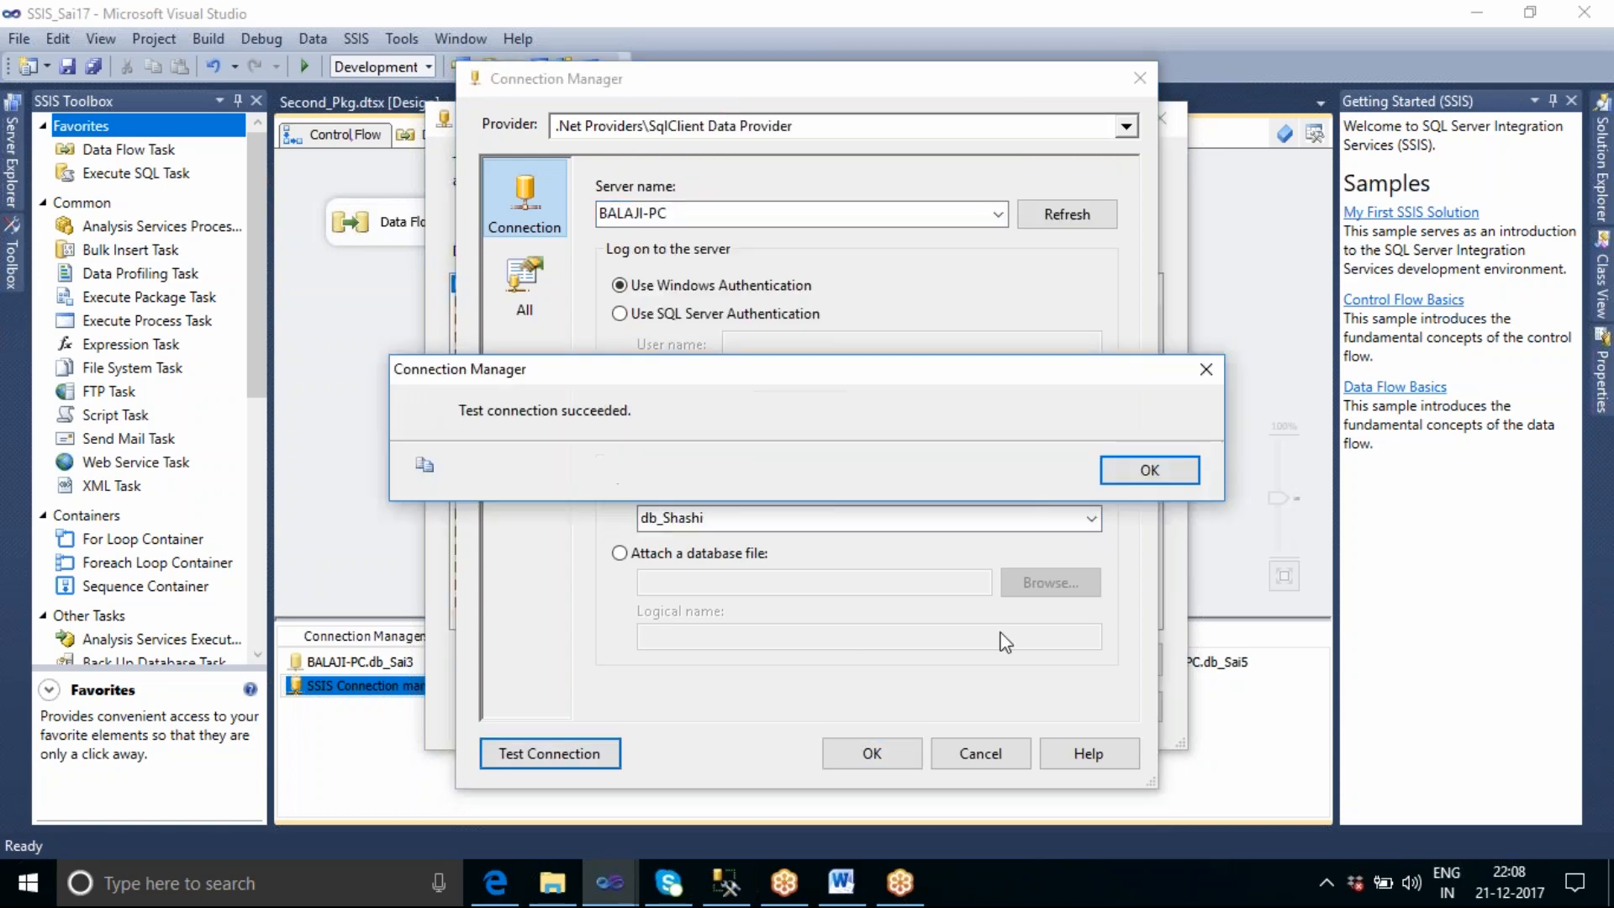
left_click(1159, 480)
left_click(868, 754)
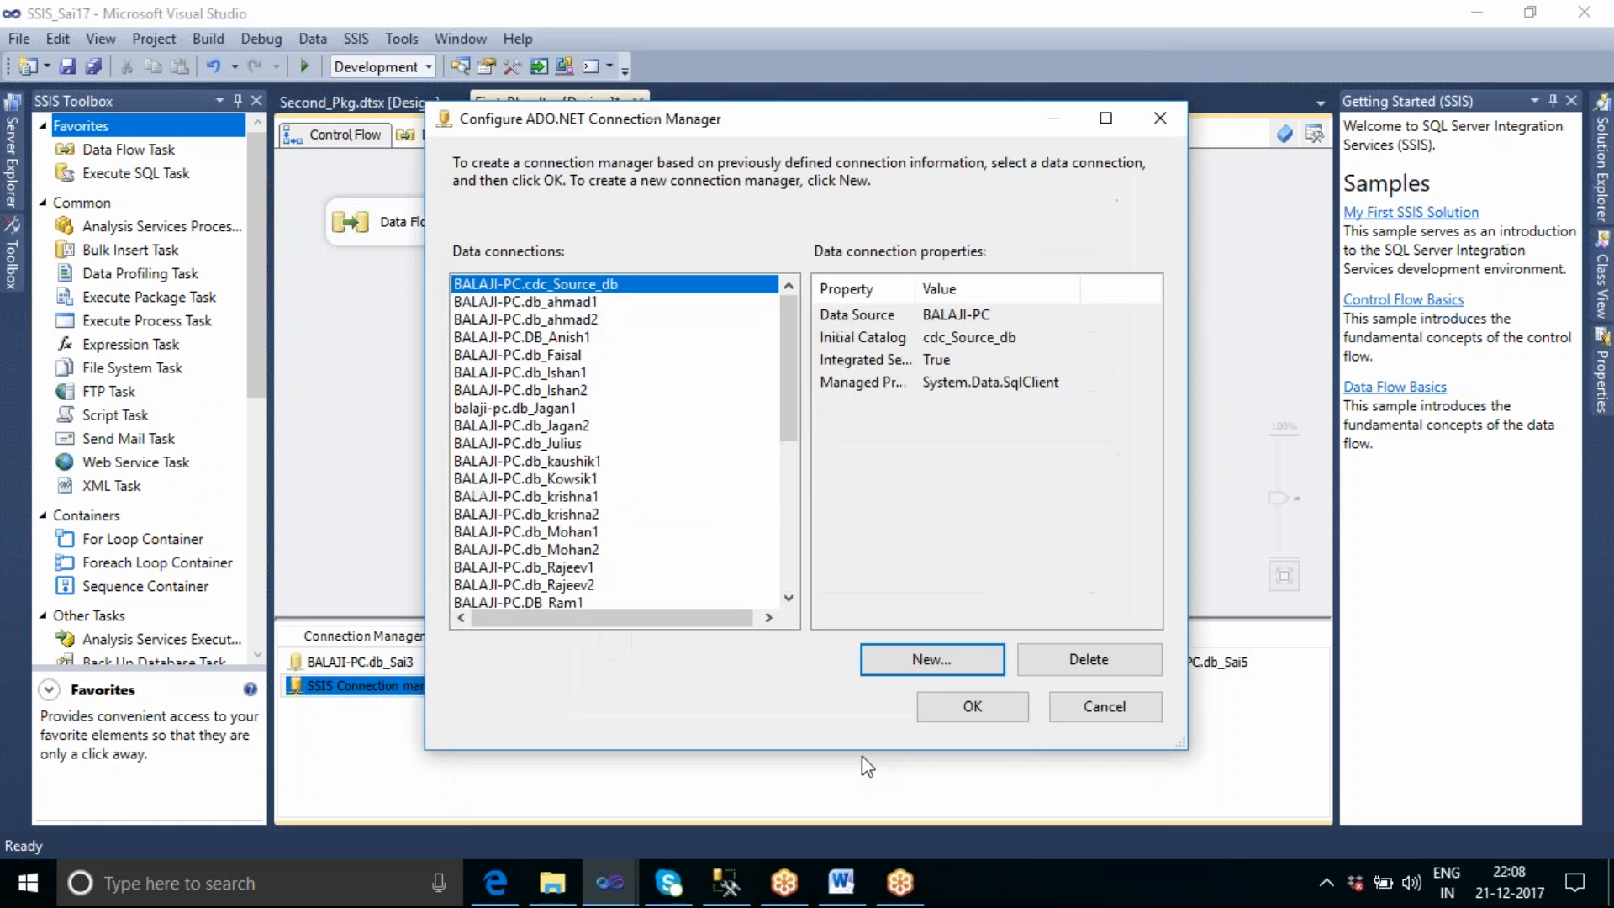
left_click(972, 706)
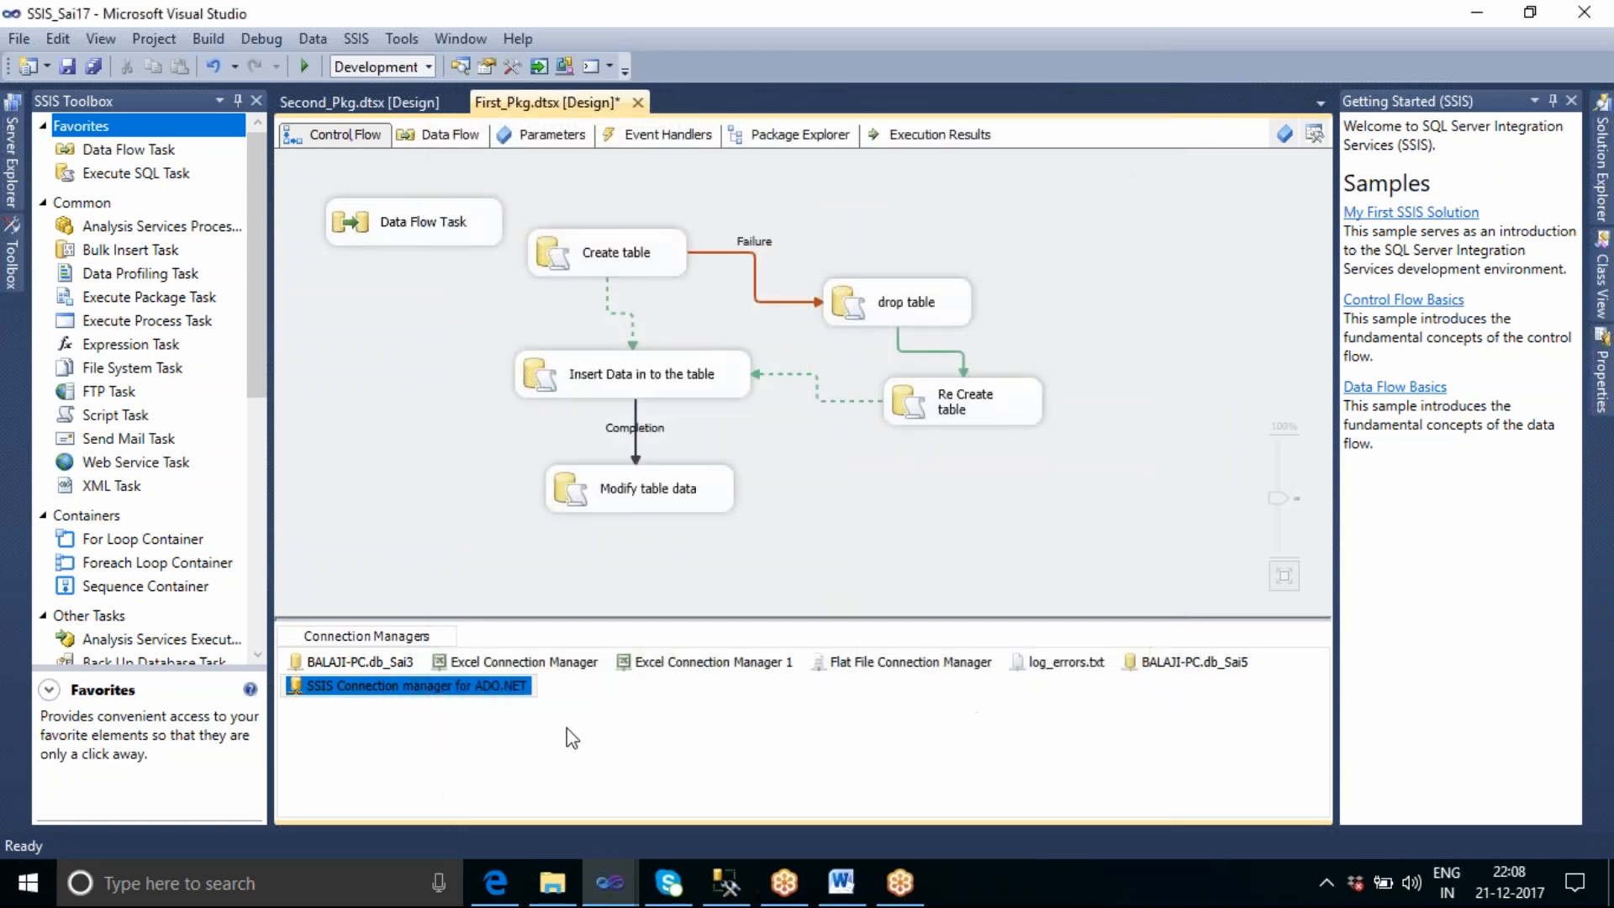
left_click(395, 726)
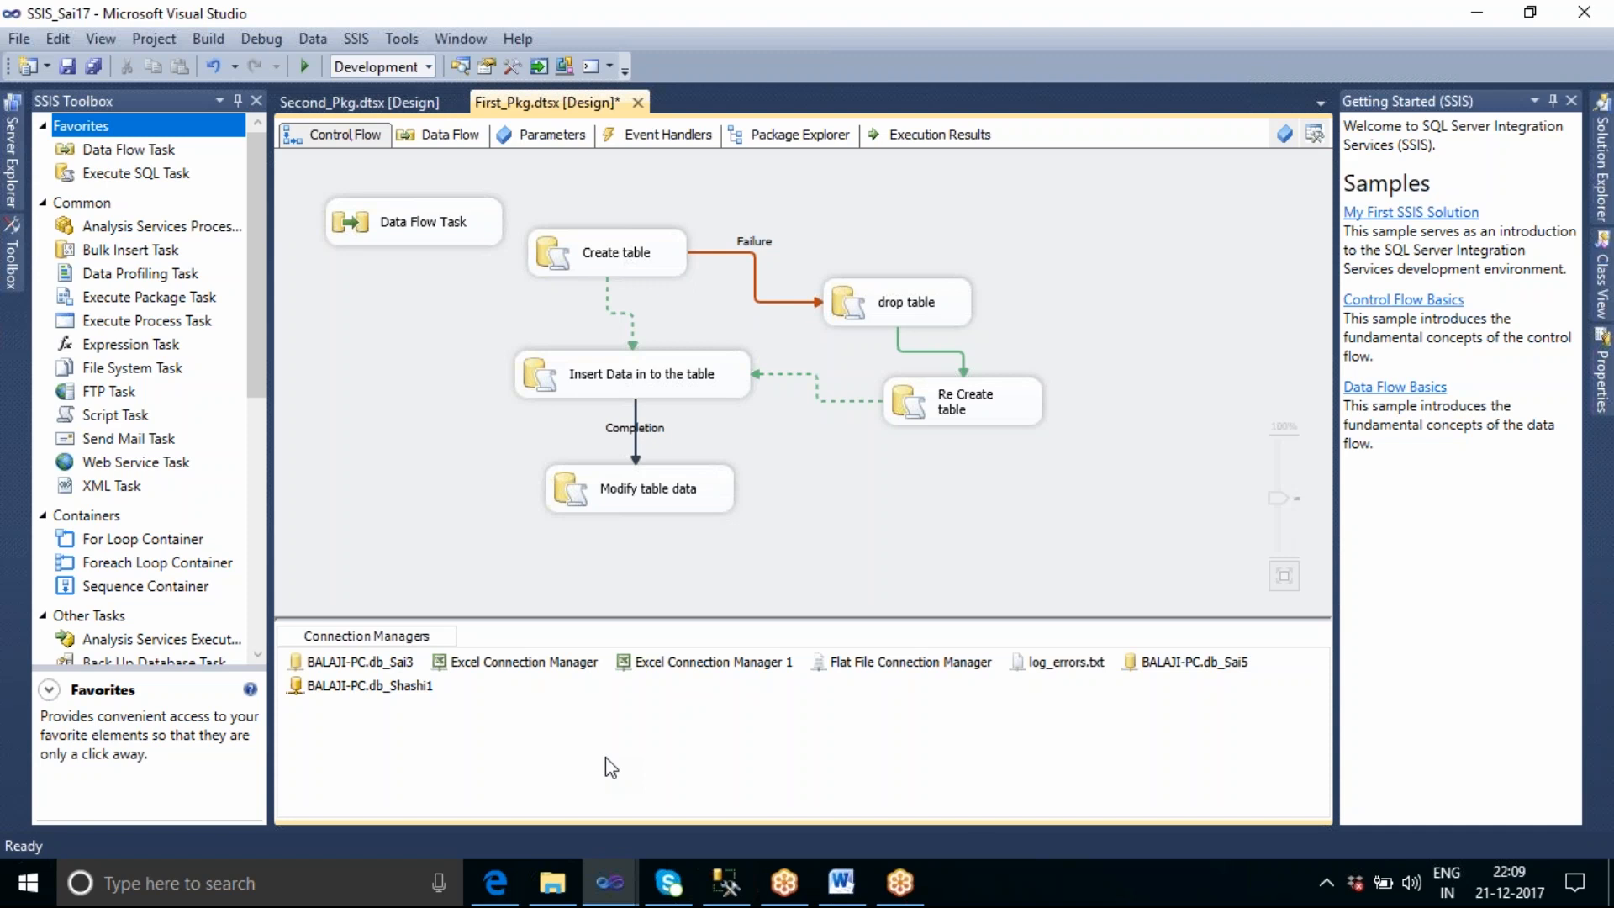
left_click(395, 688)
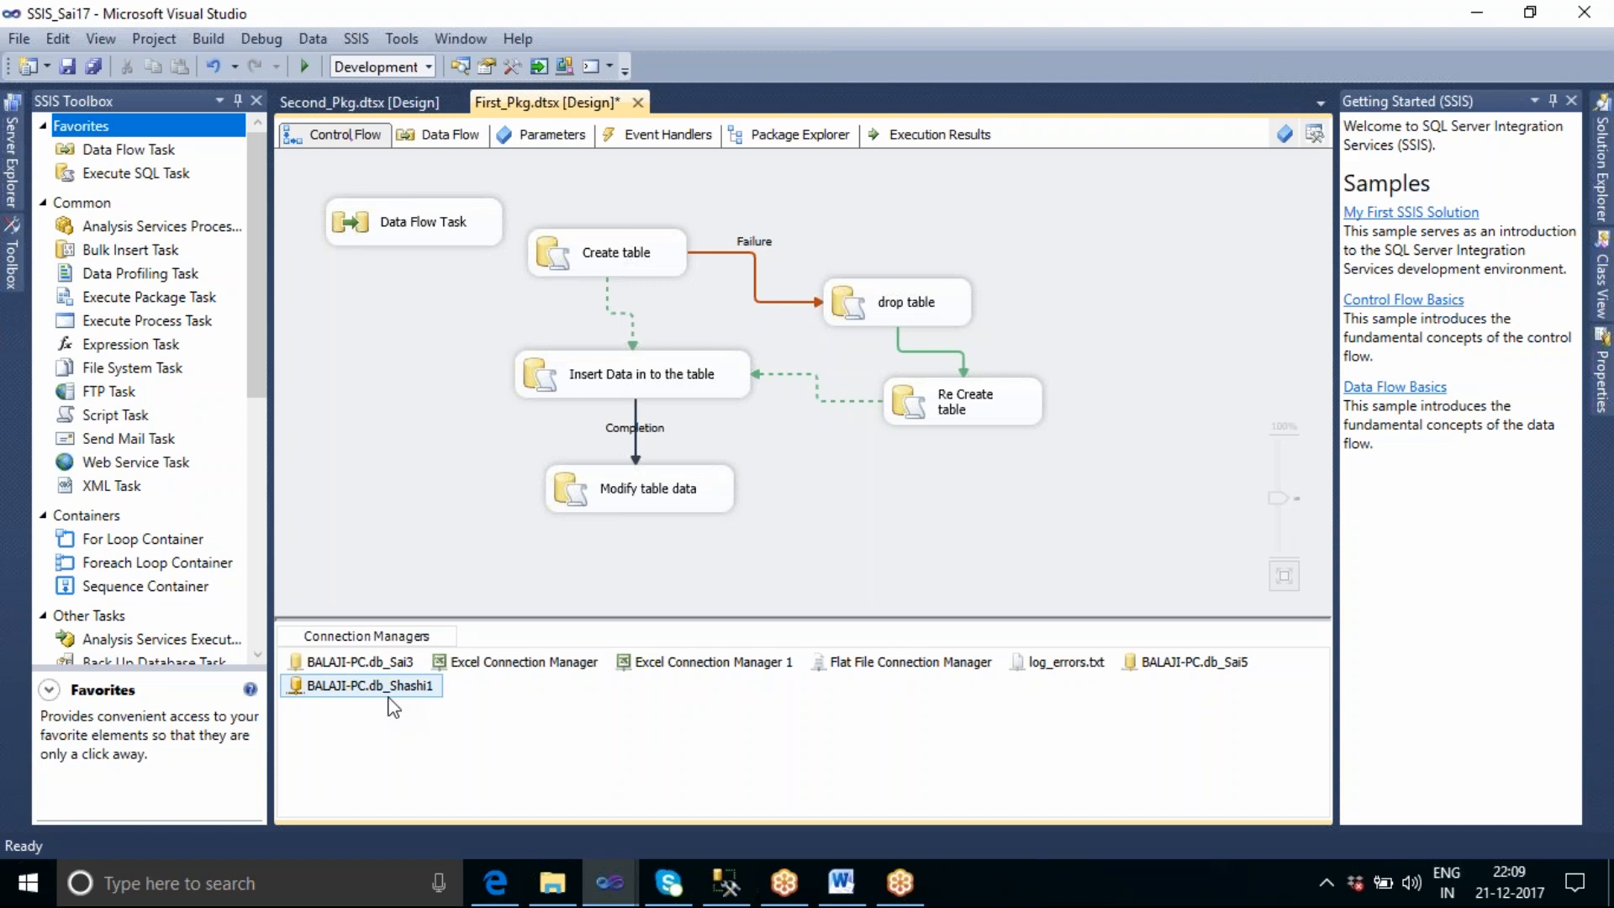
left_click(952, 750)
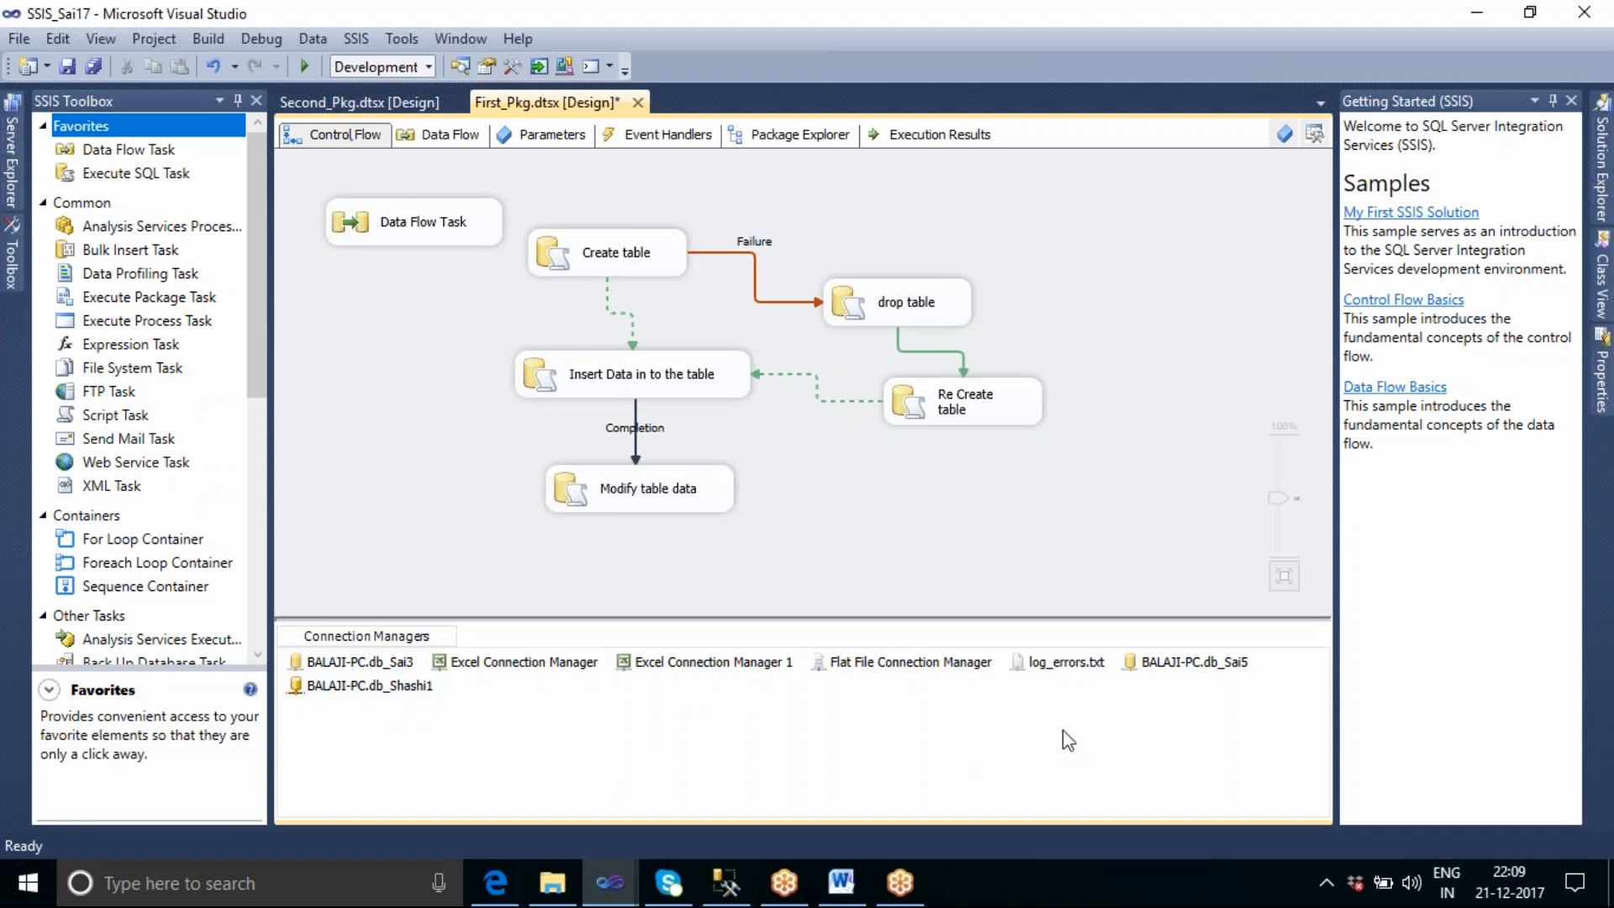
left_click(1145, 666)
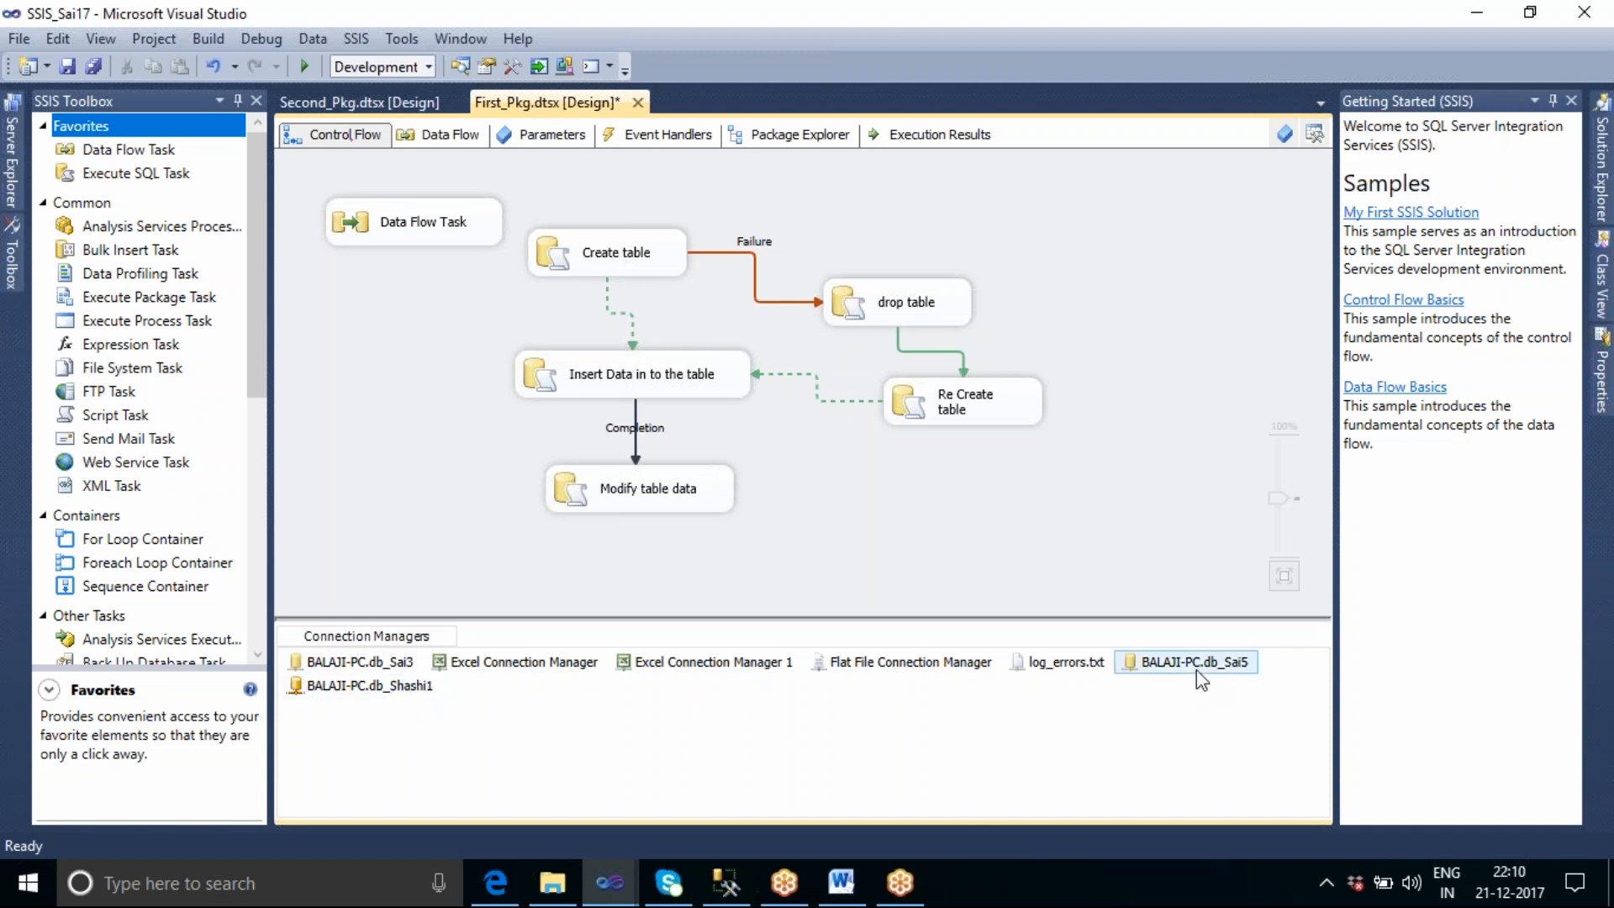
Try 0 as the parameter name in the parameter mapping of the Insert Data in to the table task.
left_click(699, 389)
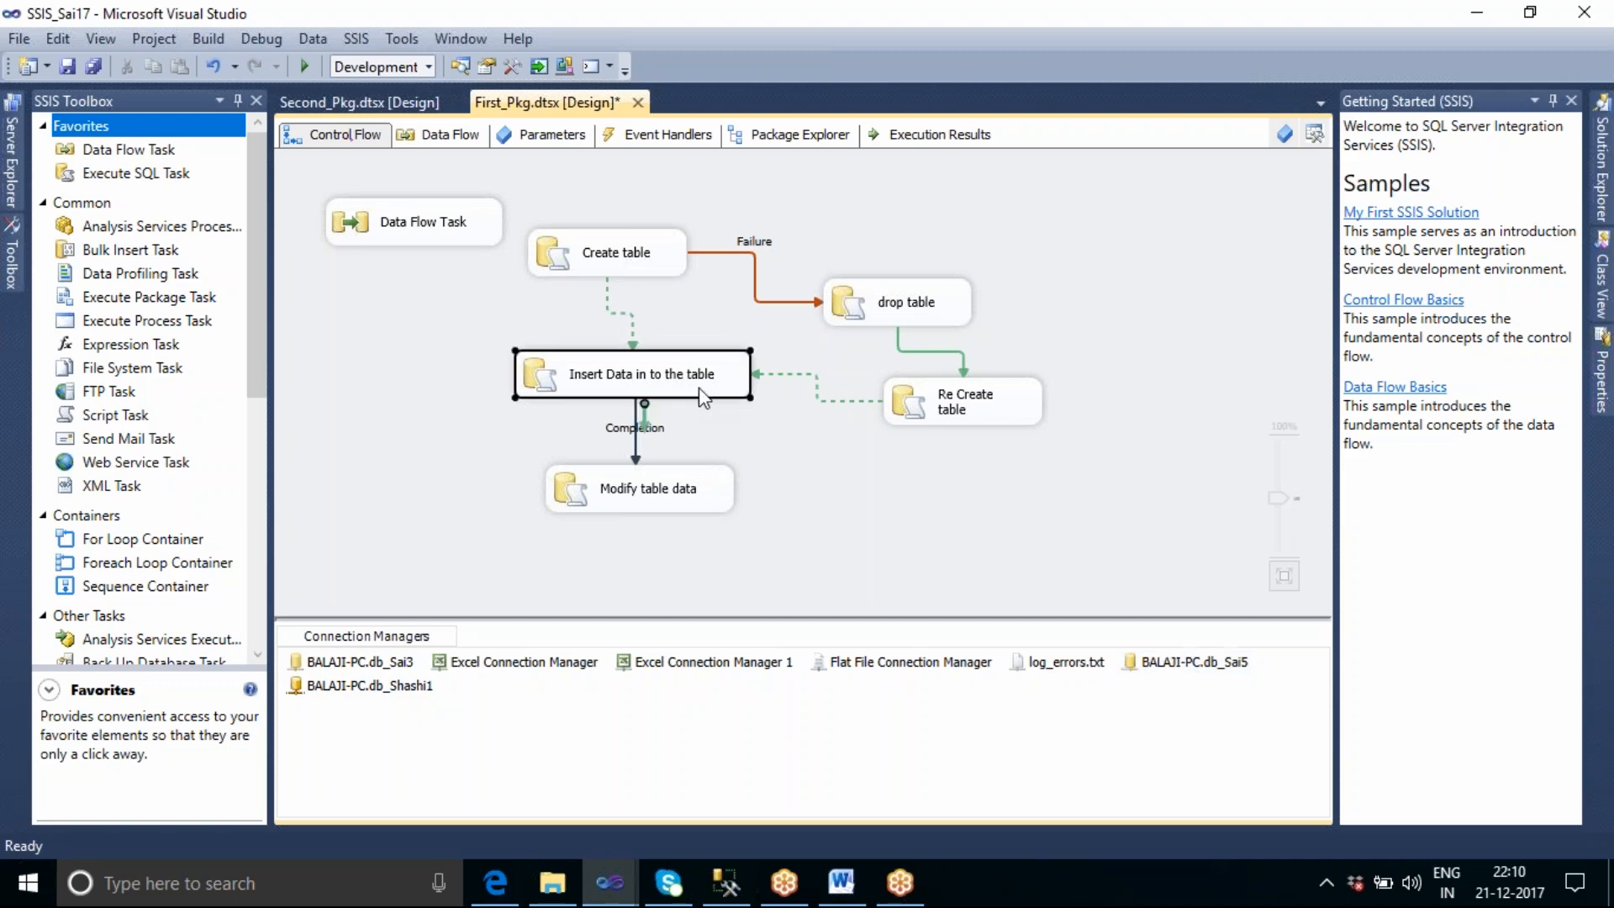
double_click(698, 387)
left_click(513, 243)
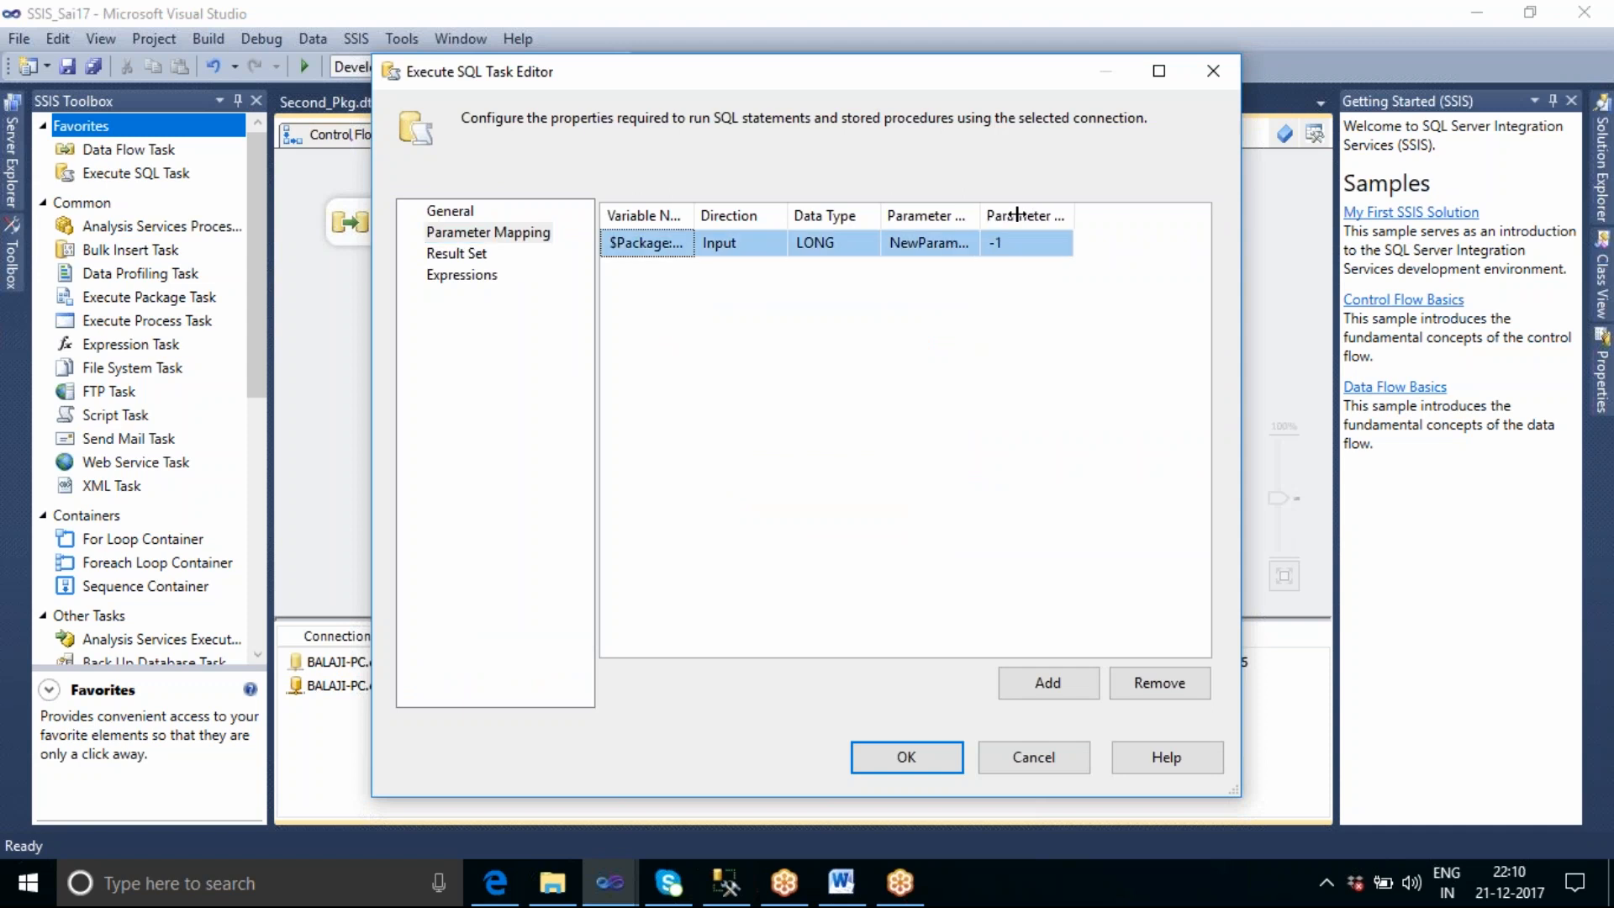
double_click(975, 221)
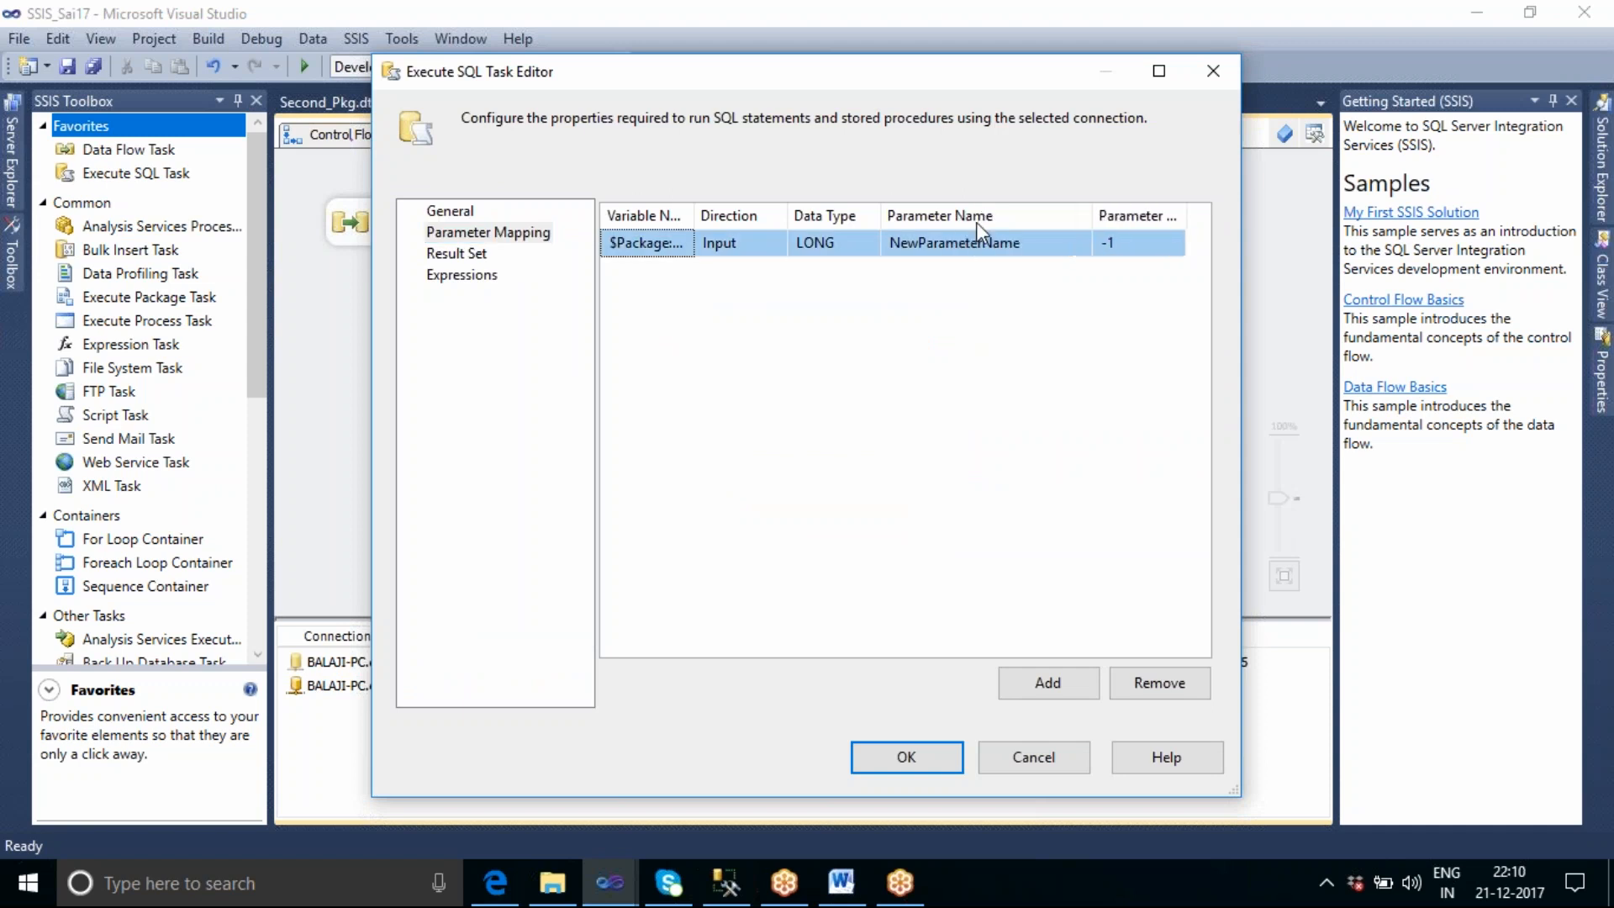
left_click(1032, 245)
key("BackSpace")
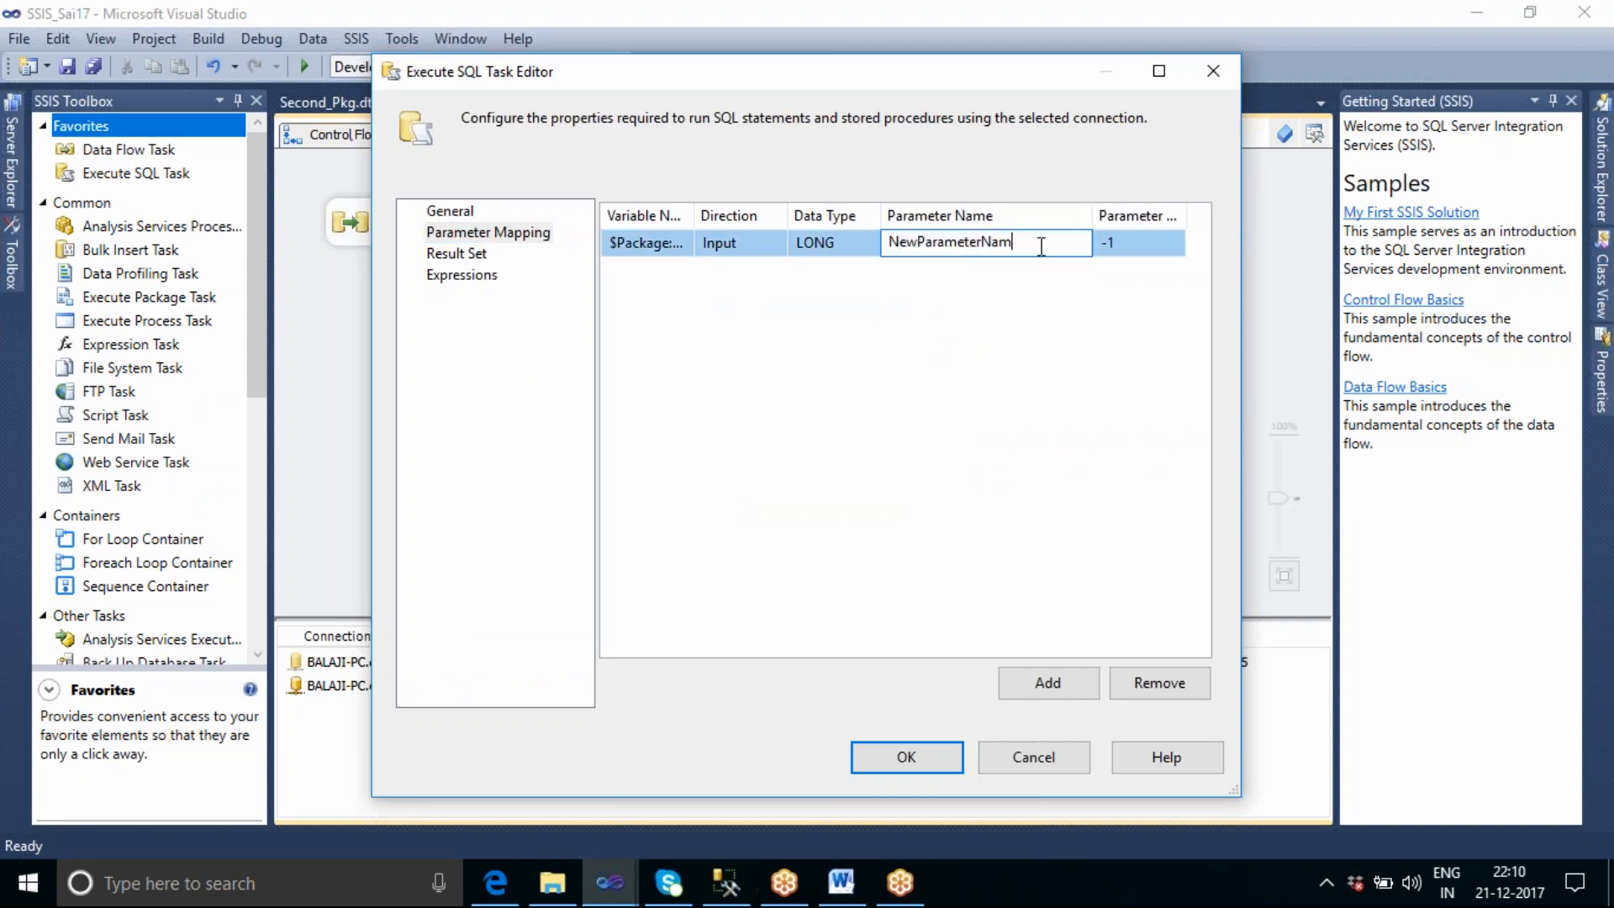
key("BackSpace")
key("BackSpace")
key("BackSpace")
key("BackSpace")
key("BackSpace")
key("BackSpace")
key("BackSpace")
key("BackSpace")
key("BackSpace")
key("BackSpace")
key("BackSpace")
key("BackSpace")
key("BackSpace")
key("BackSpace")
key("BackSpace")
type("0")
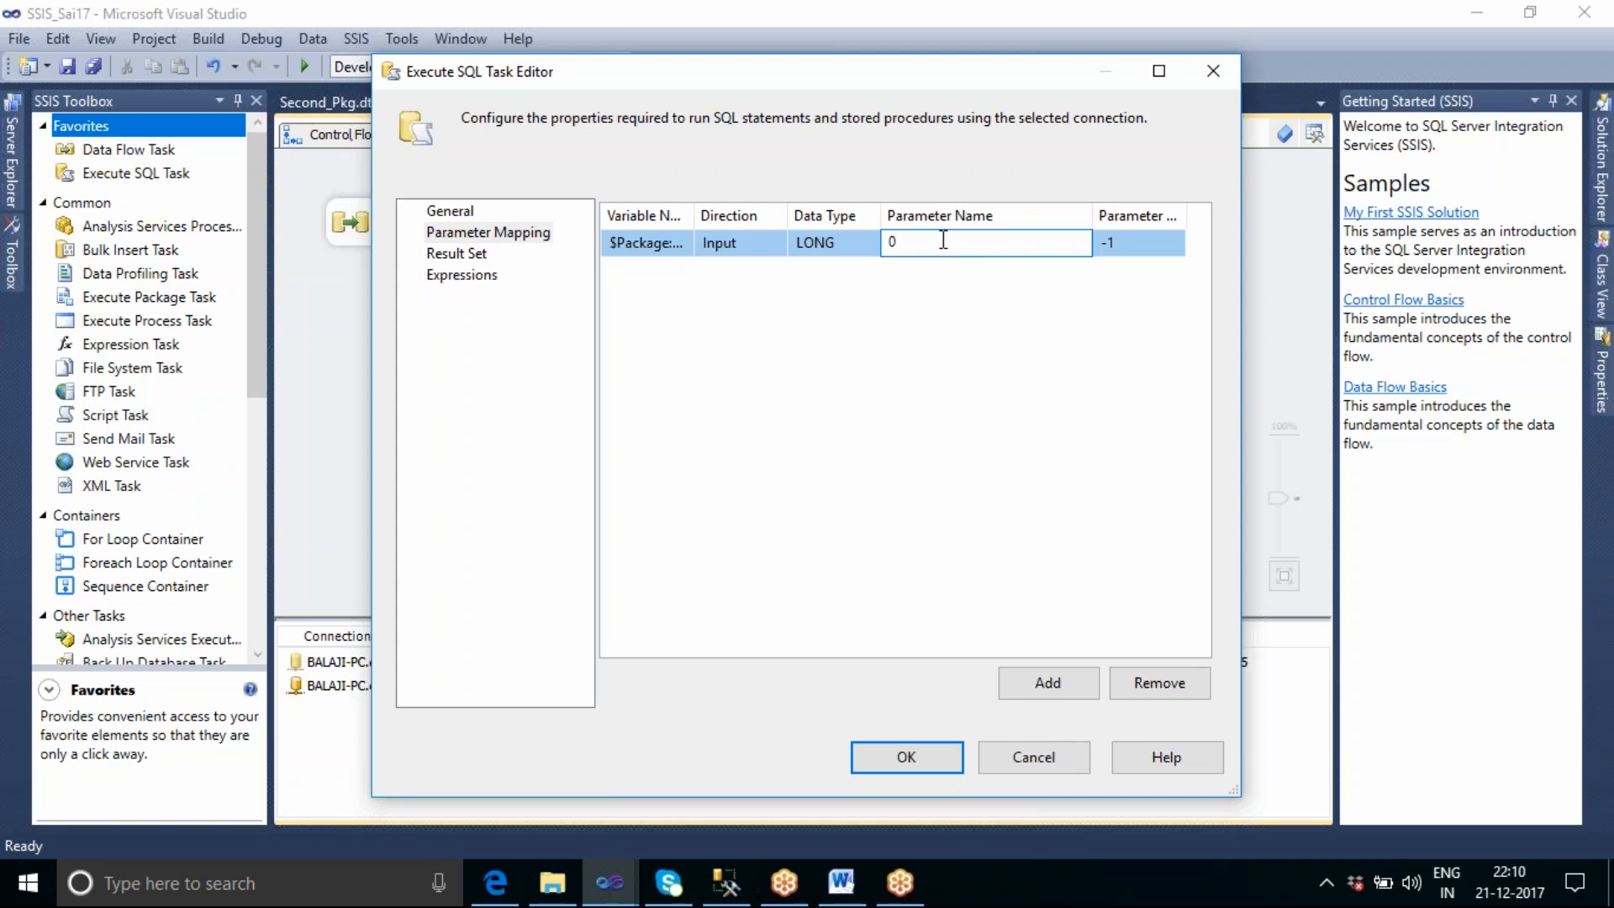
Try EMPID as the mapped parameter's name and close the task editor without saving.
key("BackSpace")
type("EMPID")
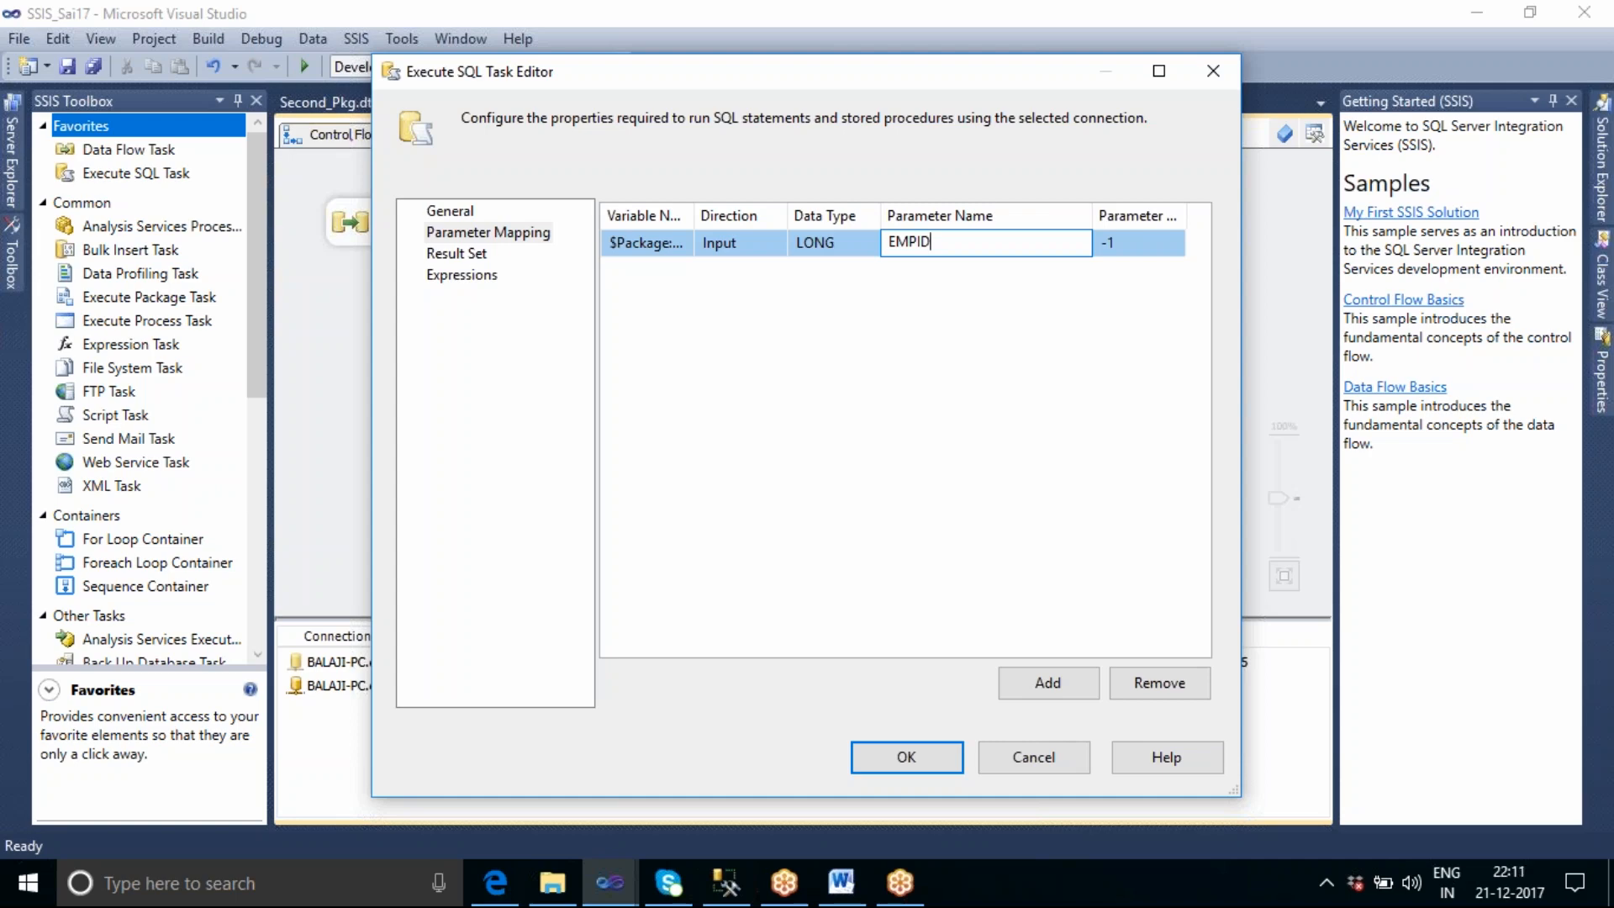
left_click(1076, 759)
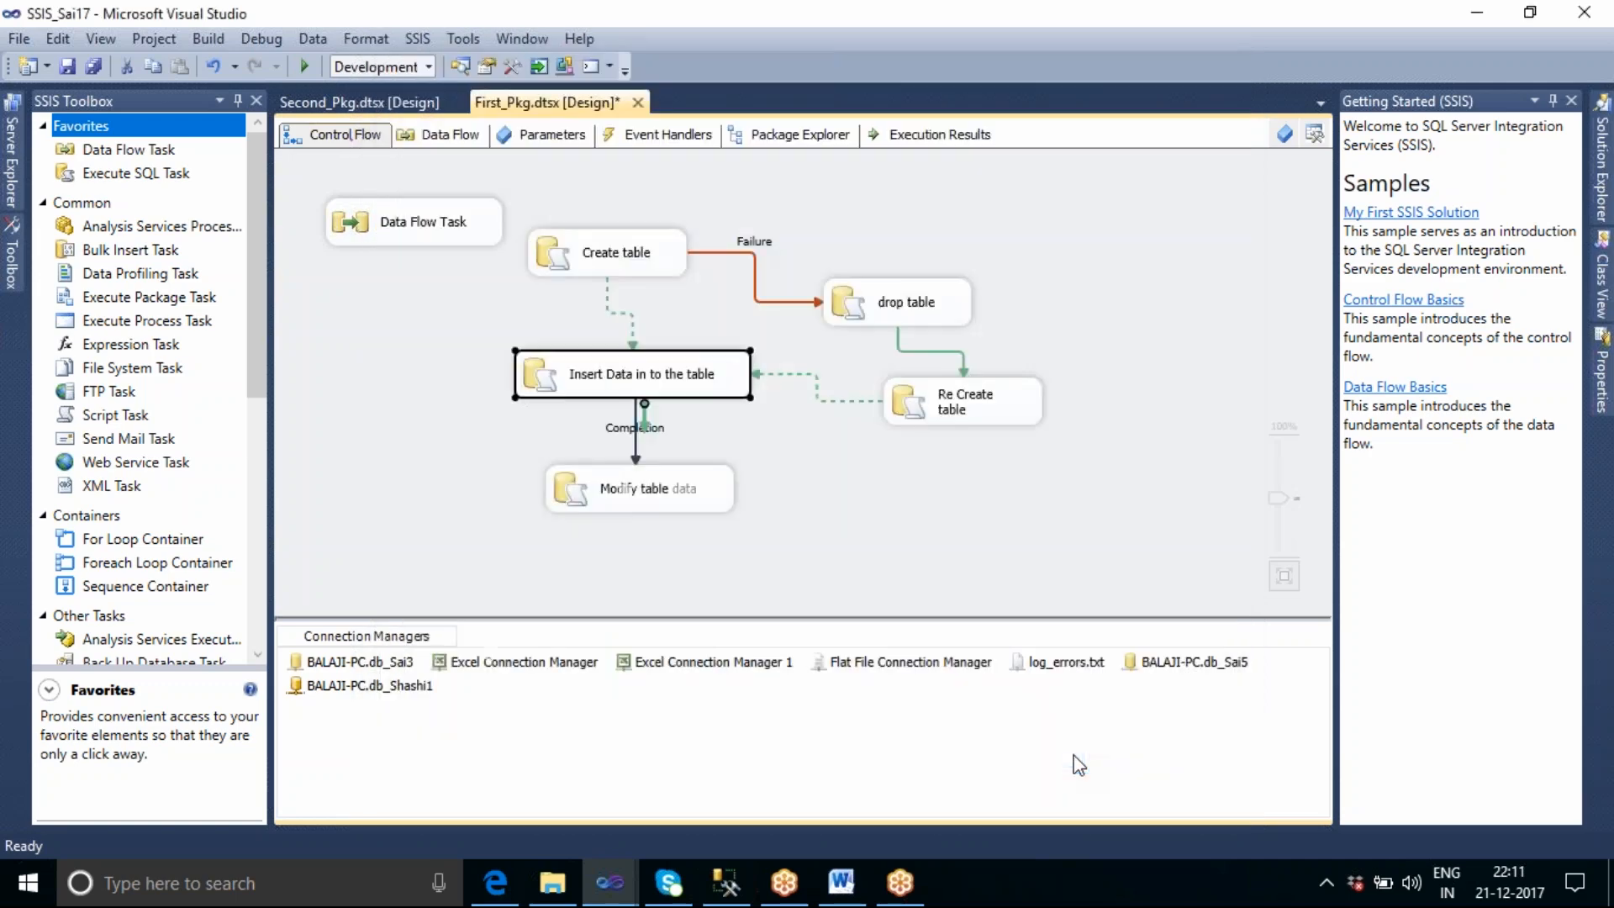
Open the selection of connection manager types for a new connection and enlarge the dialog to review every type.
right_click(894, 745)
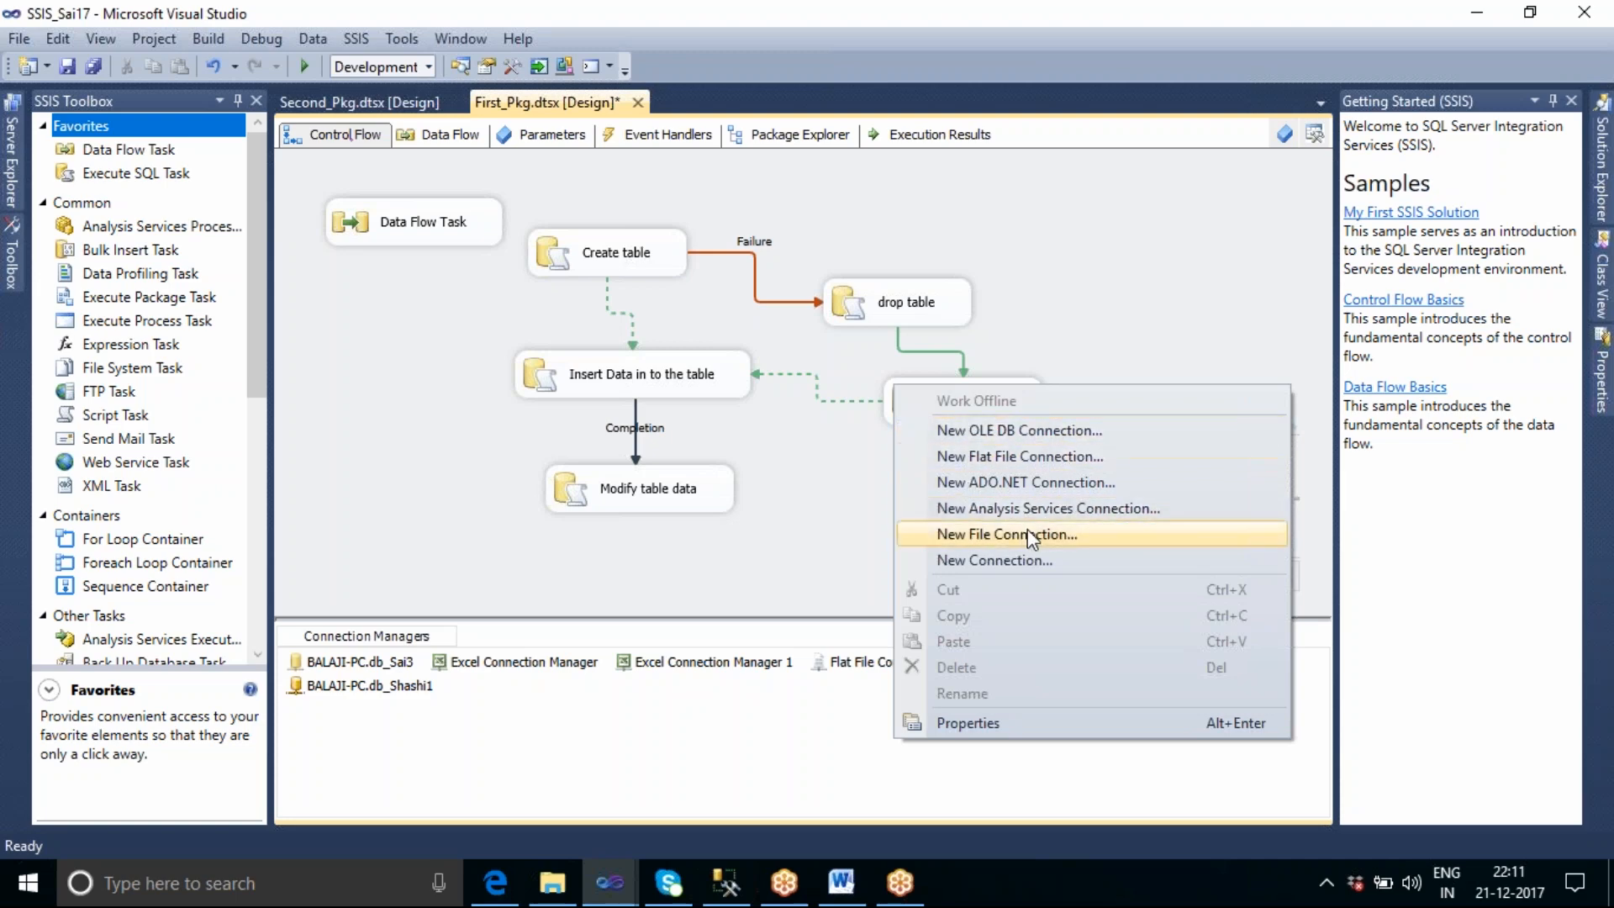
left_click(994, 562)
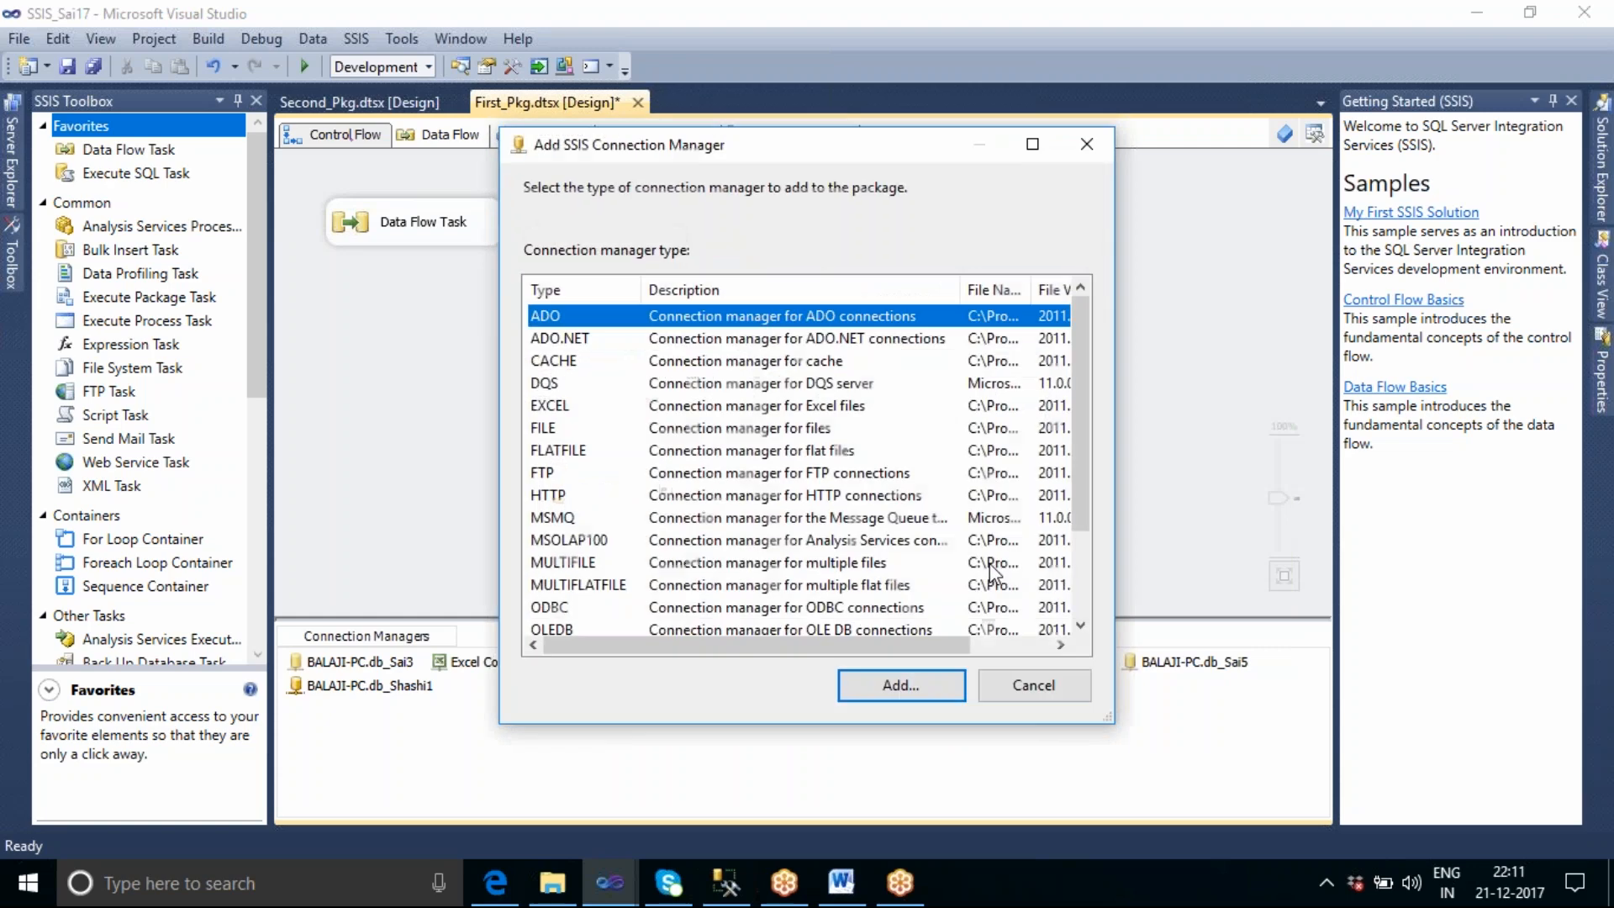
left_click_drag(1109, 721, 1347, 842)
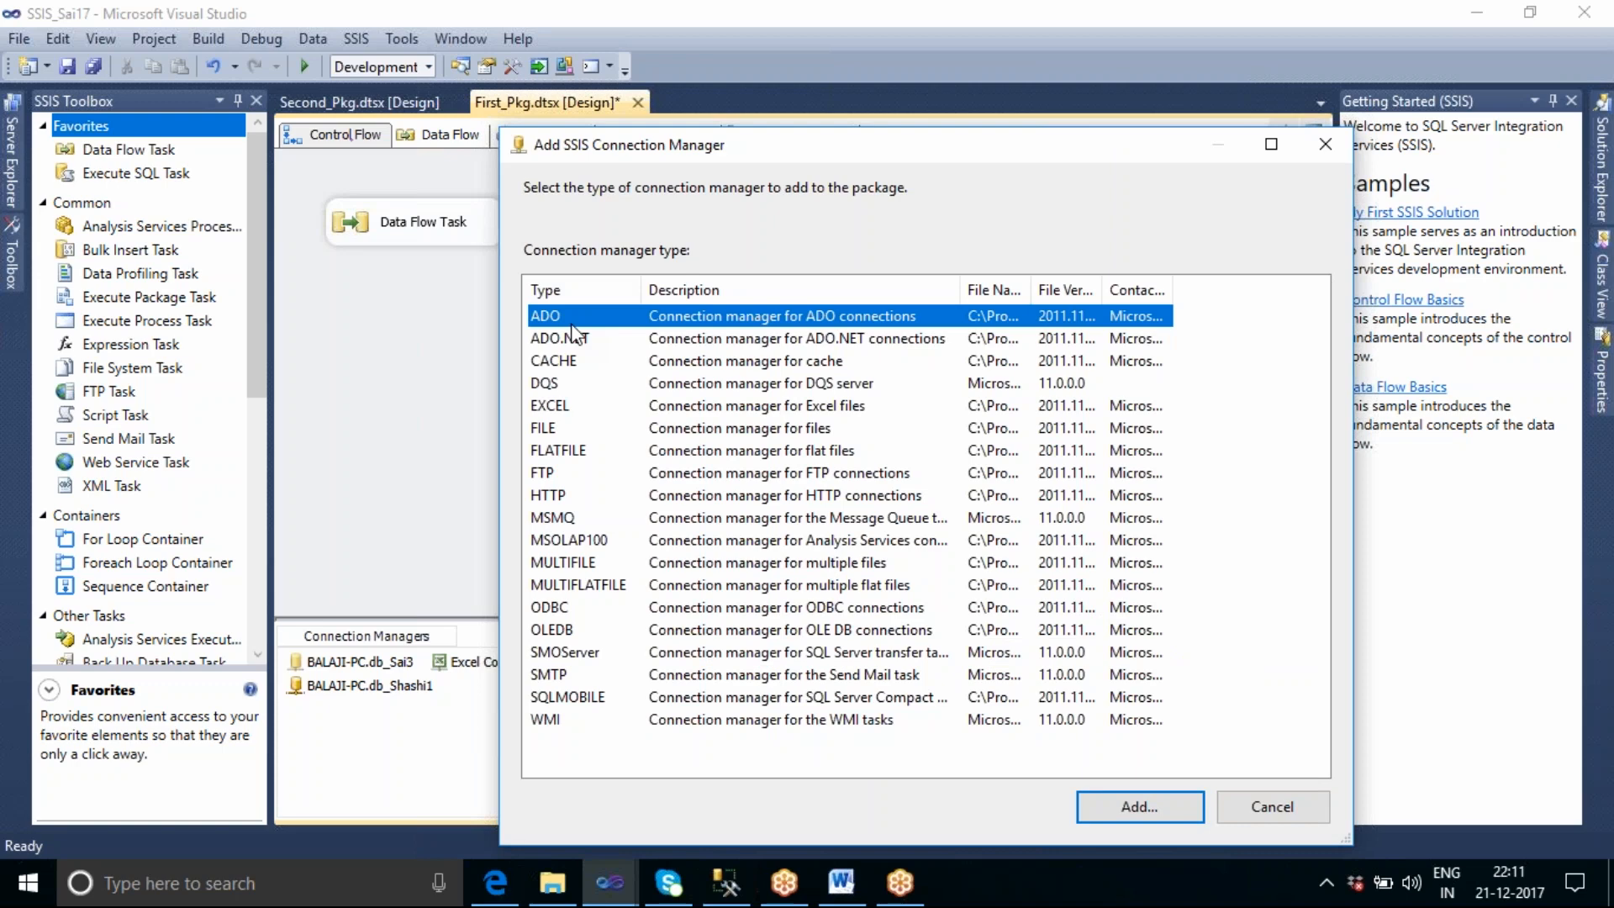
Review the CACHE, EXCEL, HTTP, ODBC and SMTP connection manager types and leave the selection without adding one.
left_click(570, 366)
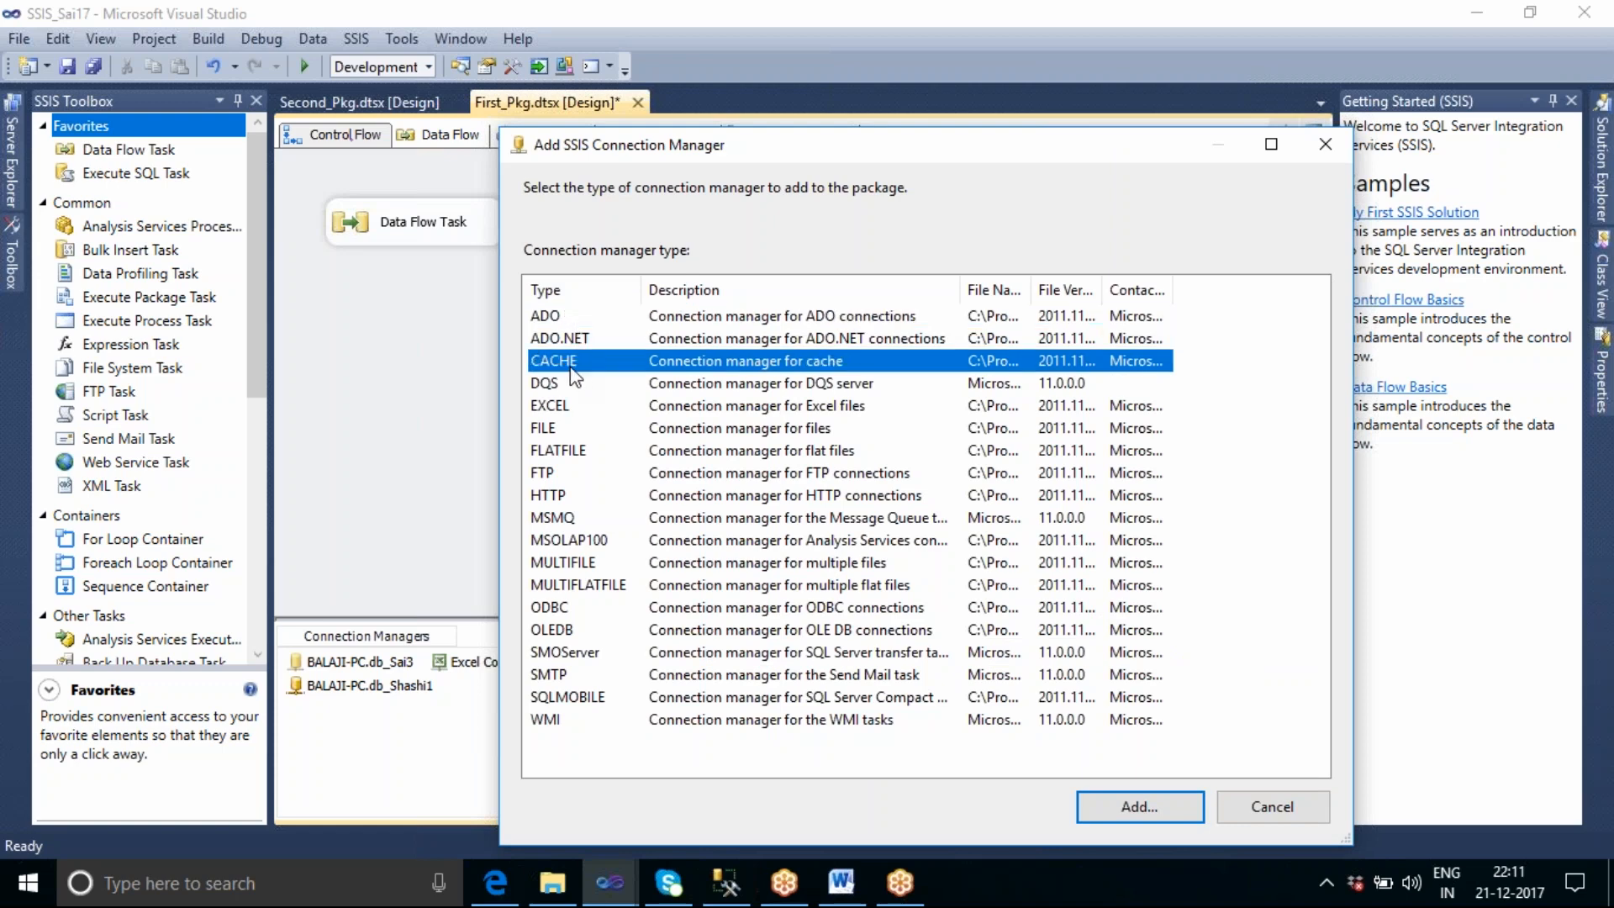
left_click(578, 410)
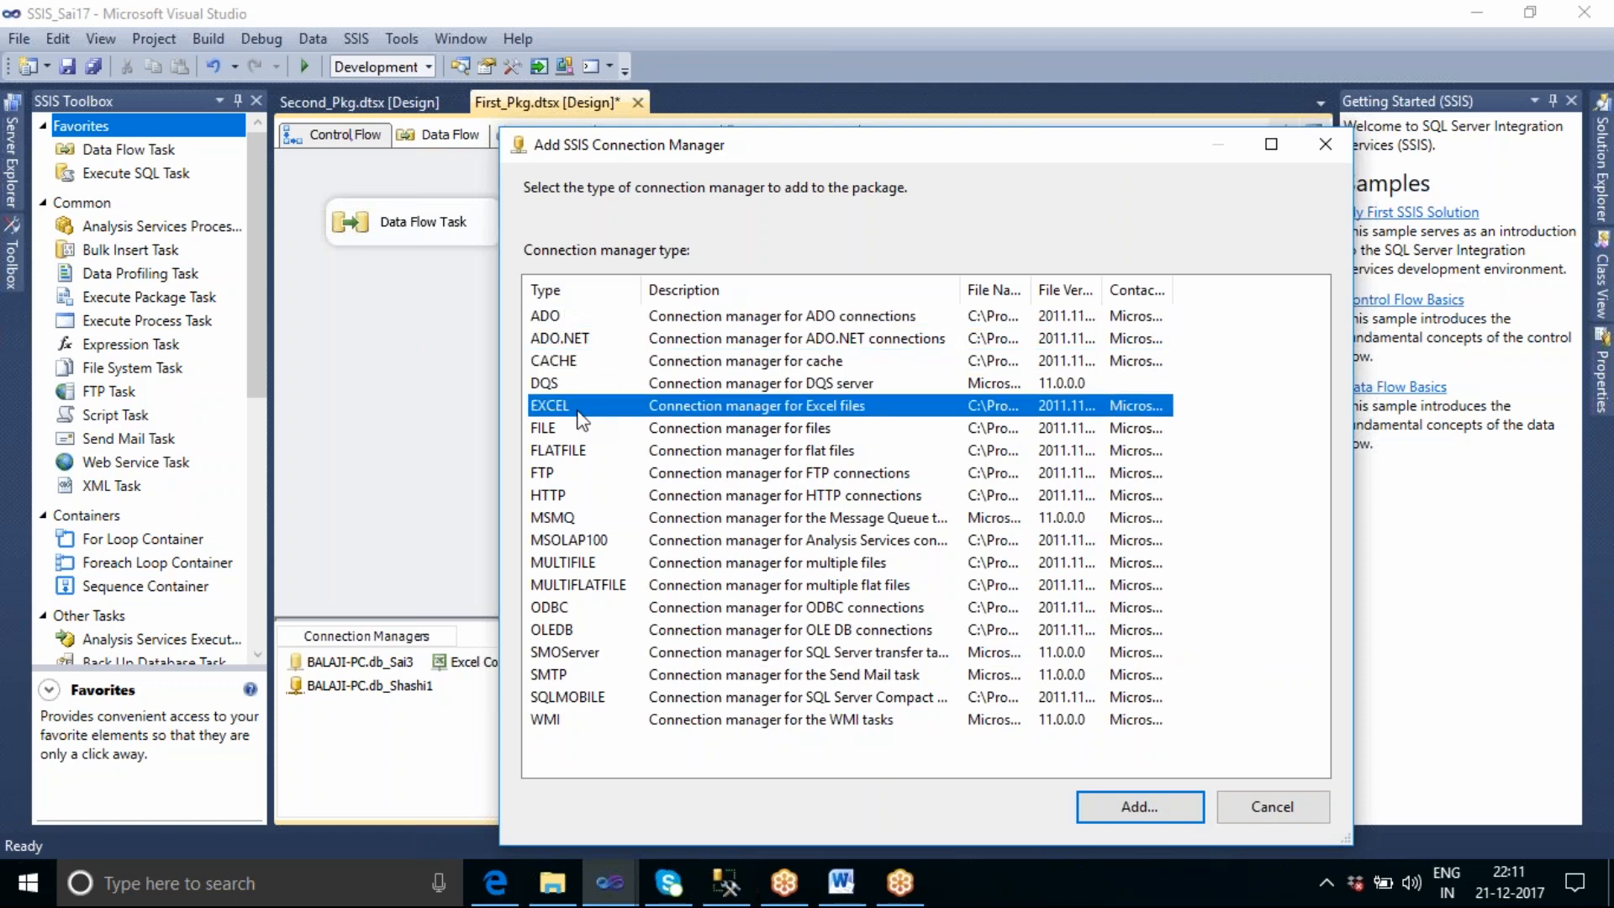
left_click(572, 496)
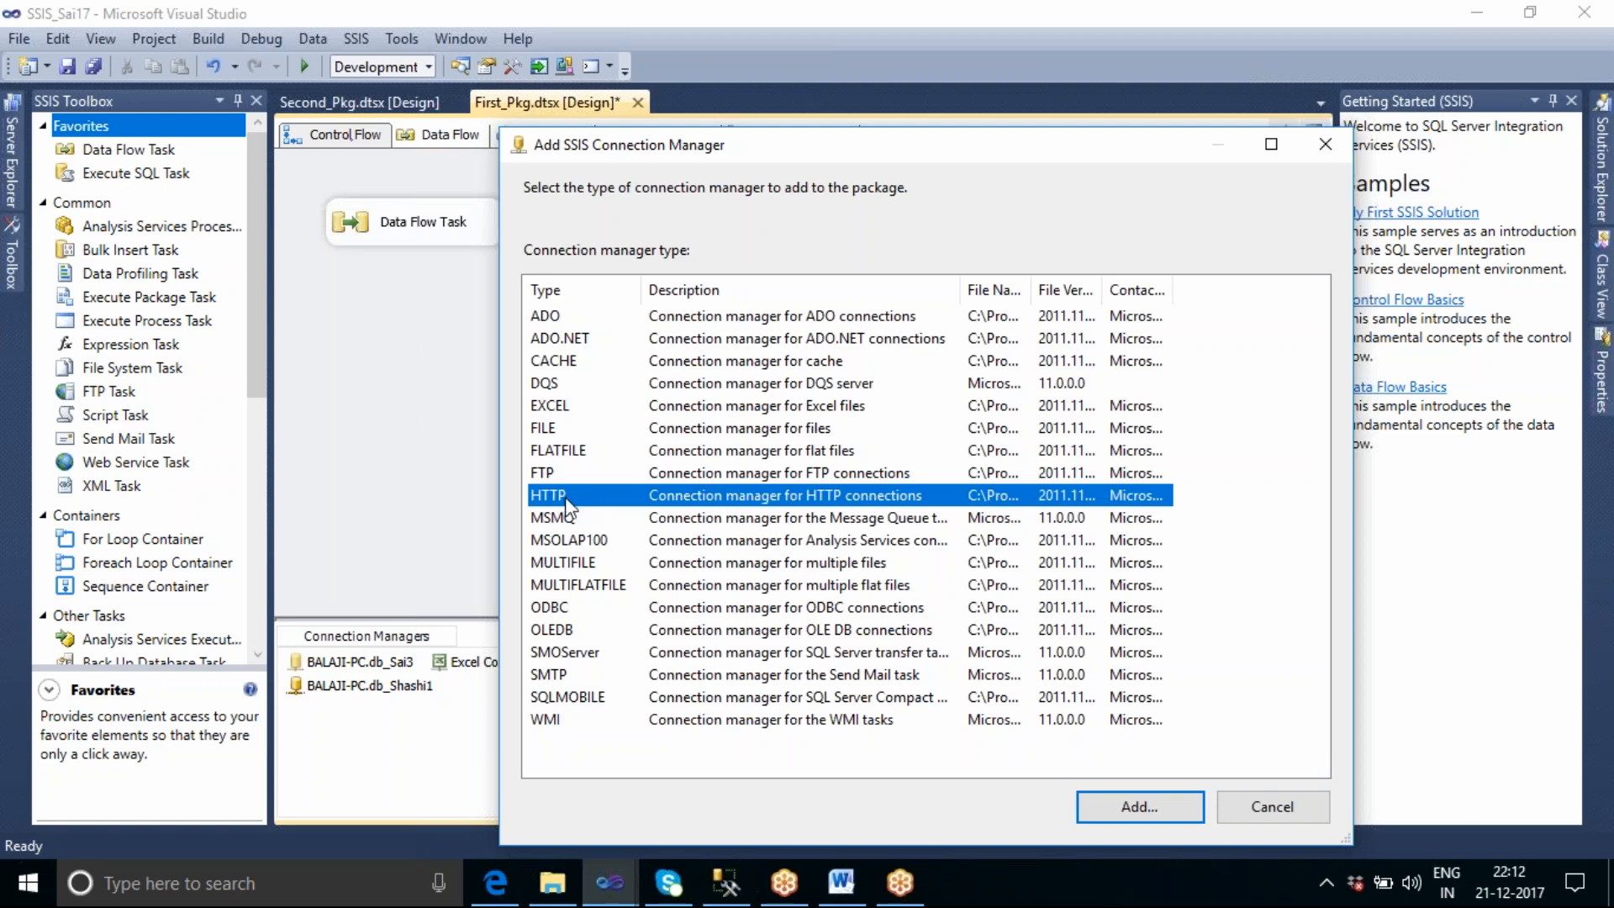
left_click(566, 608)
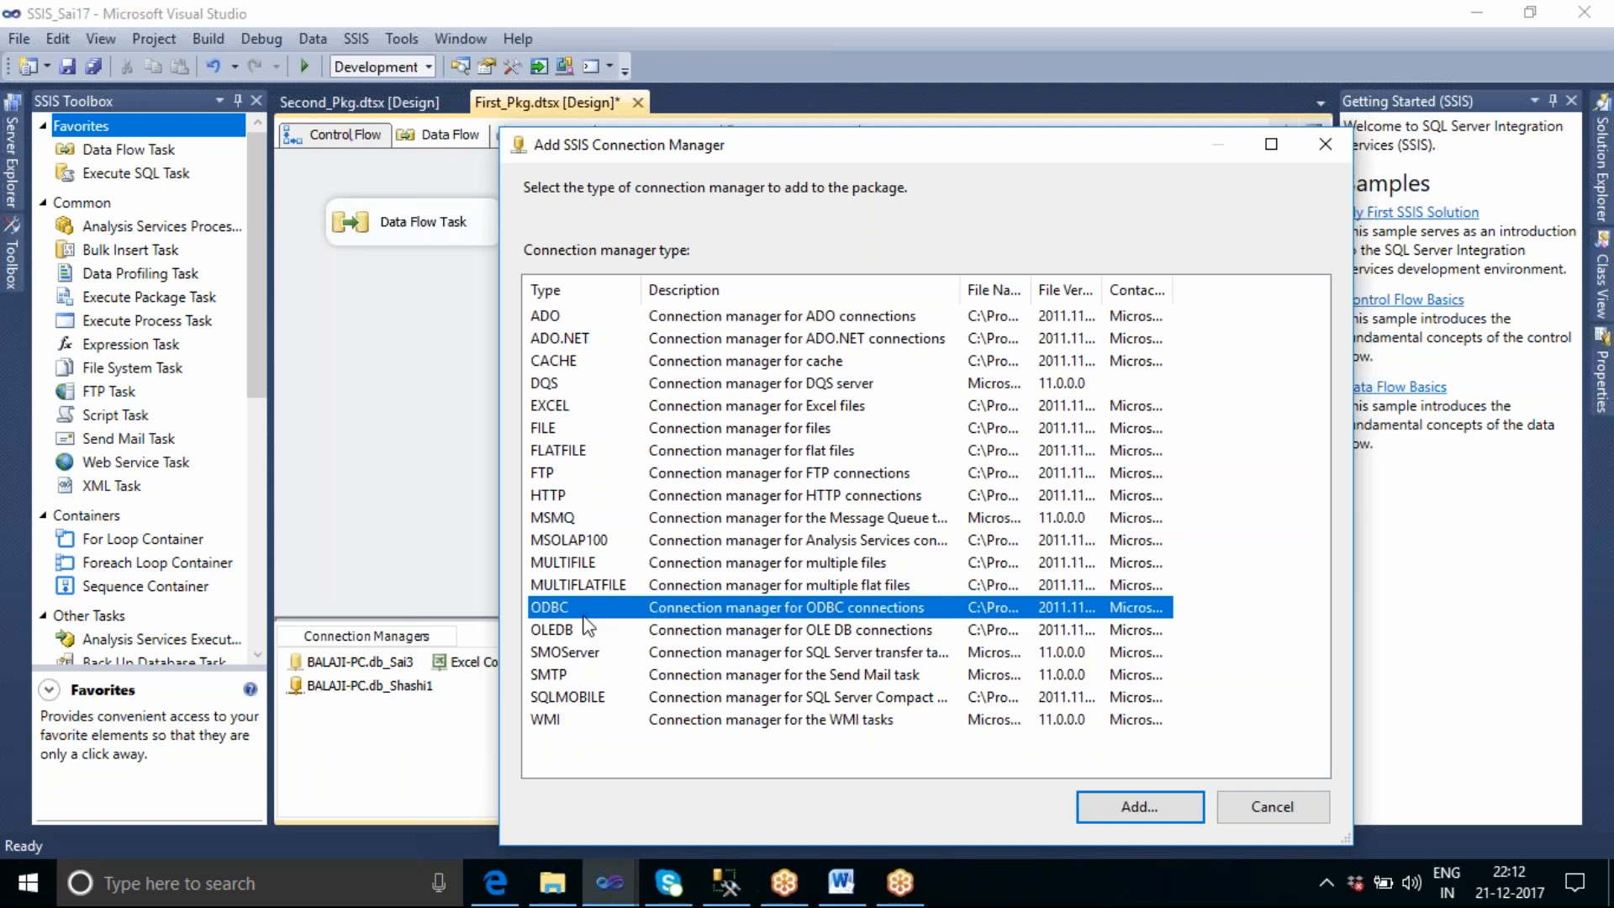
left_click(575, 677)
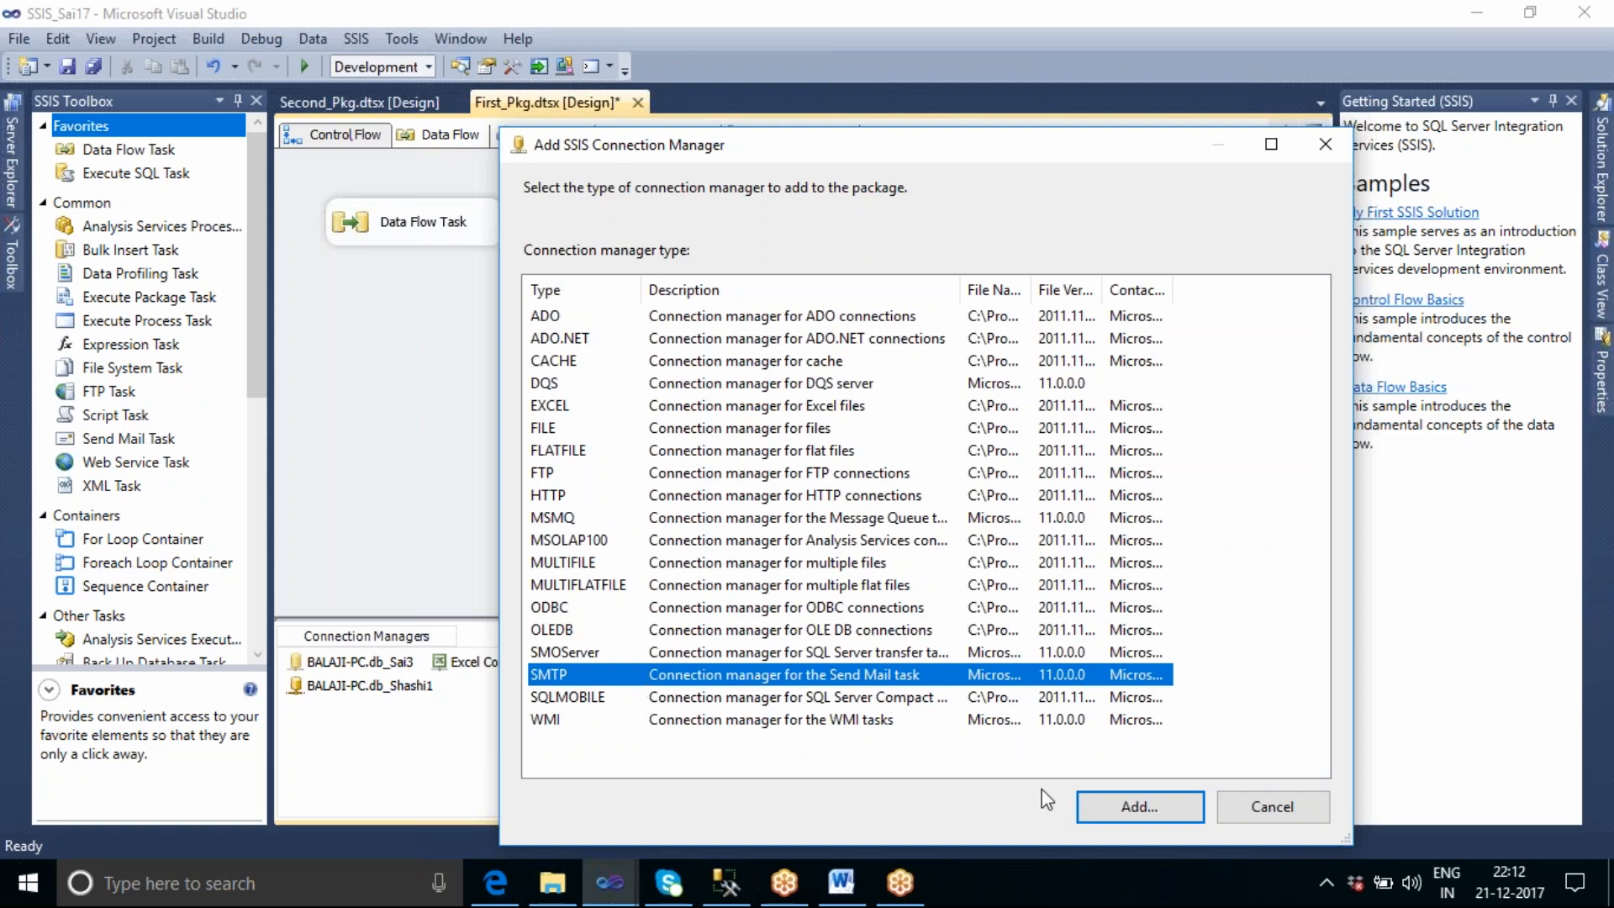
left_click(1271, 807)
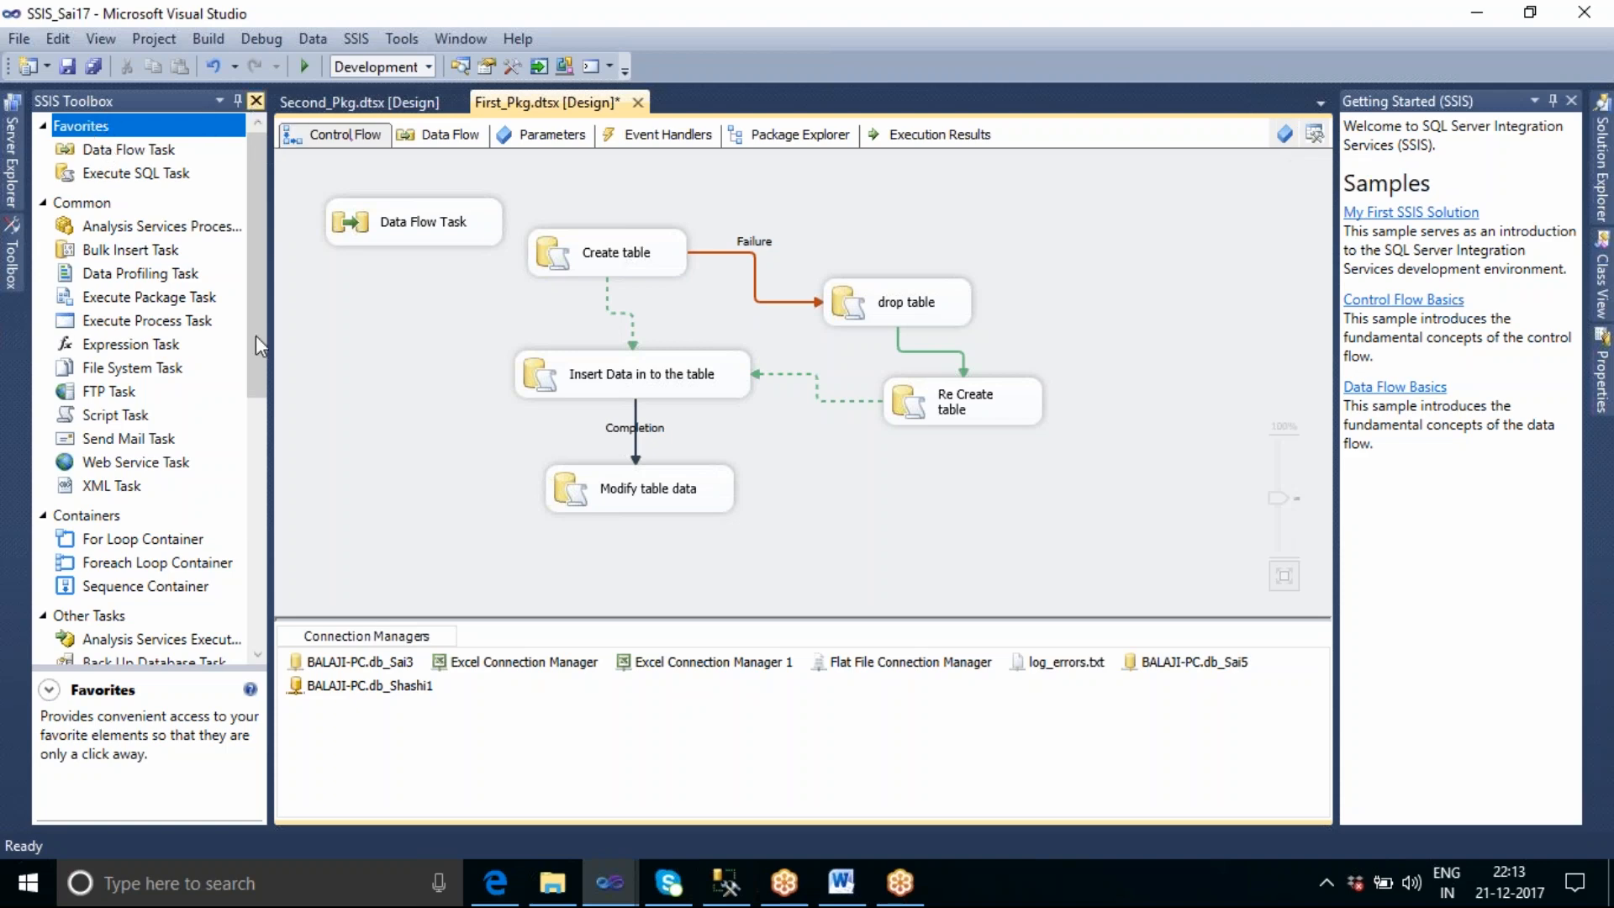
Close and reopen the SSIS Toolbox, and set it to Auto Hide.
left_click(257, 102)
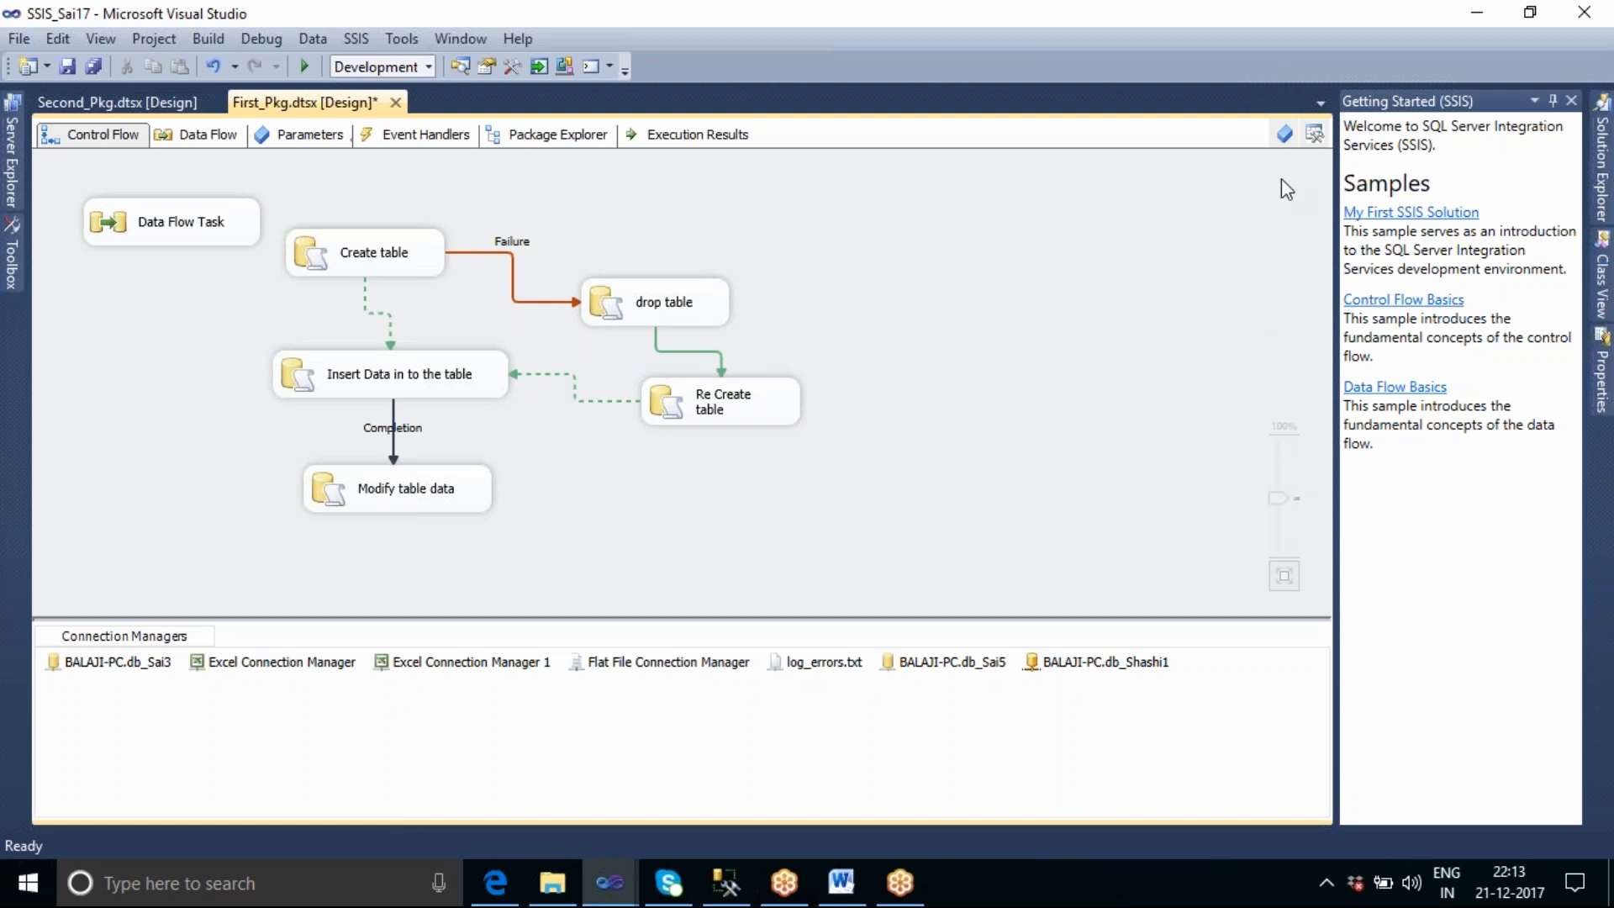
left_click(1313, 134)
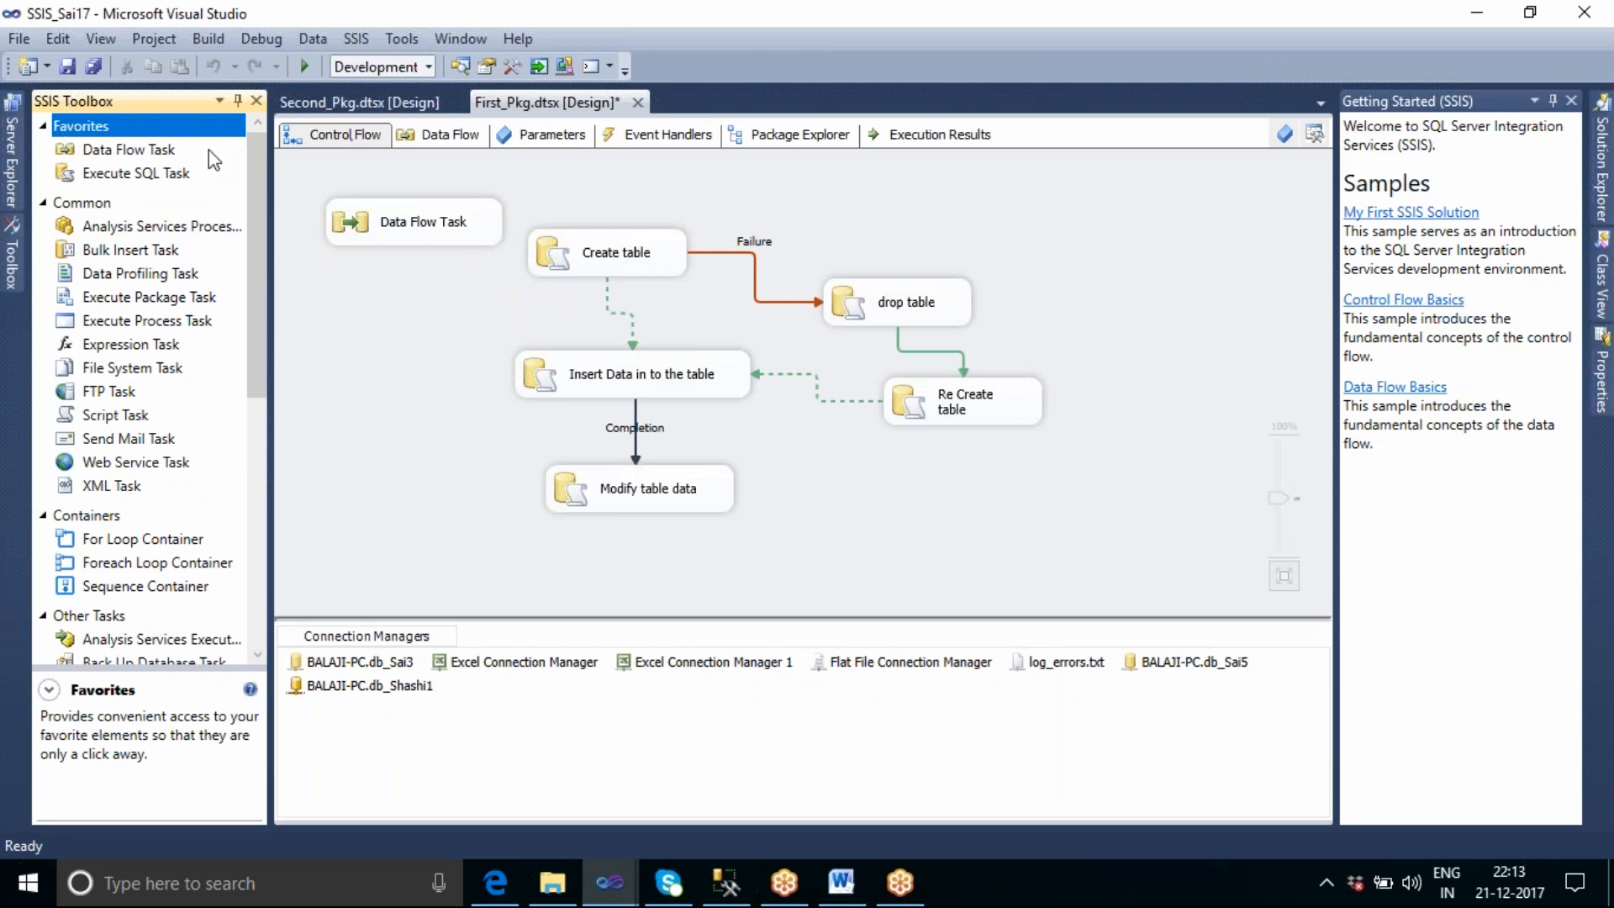
left_click(218, 99)
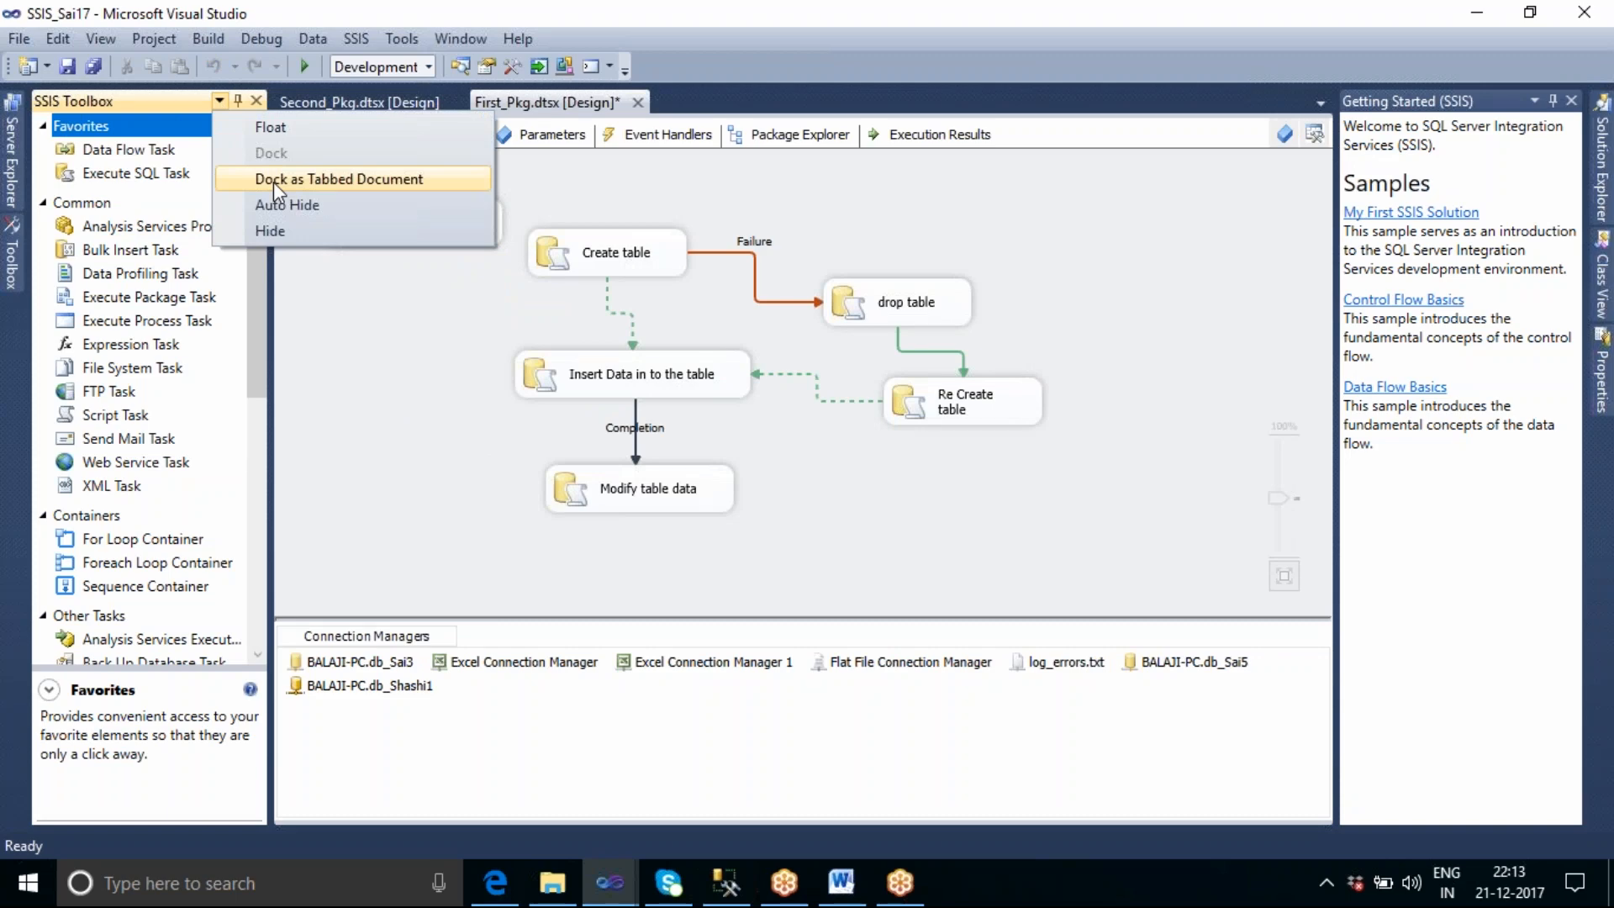
left_click(276, 204)
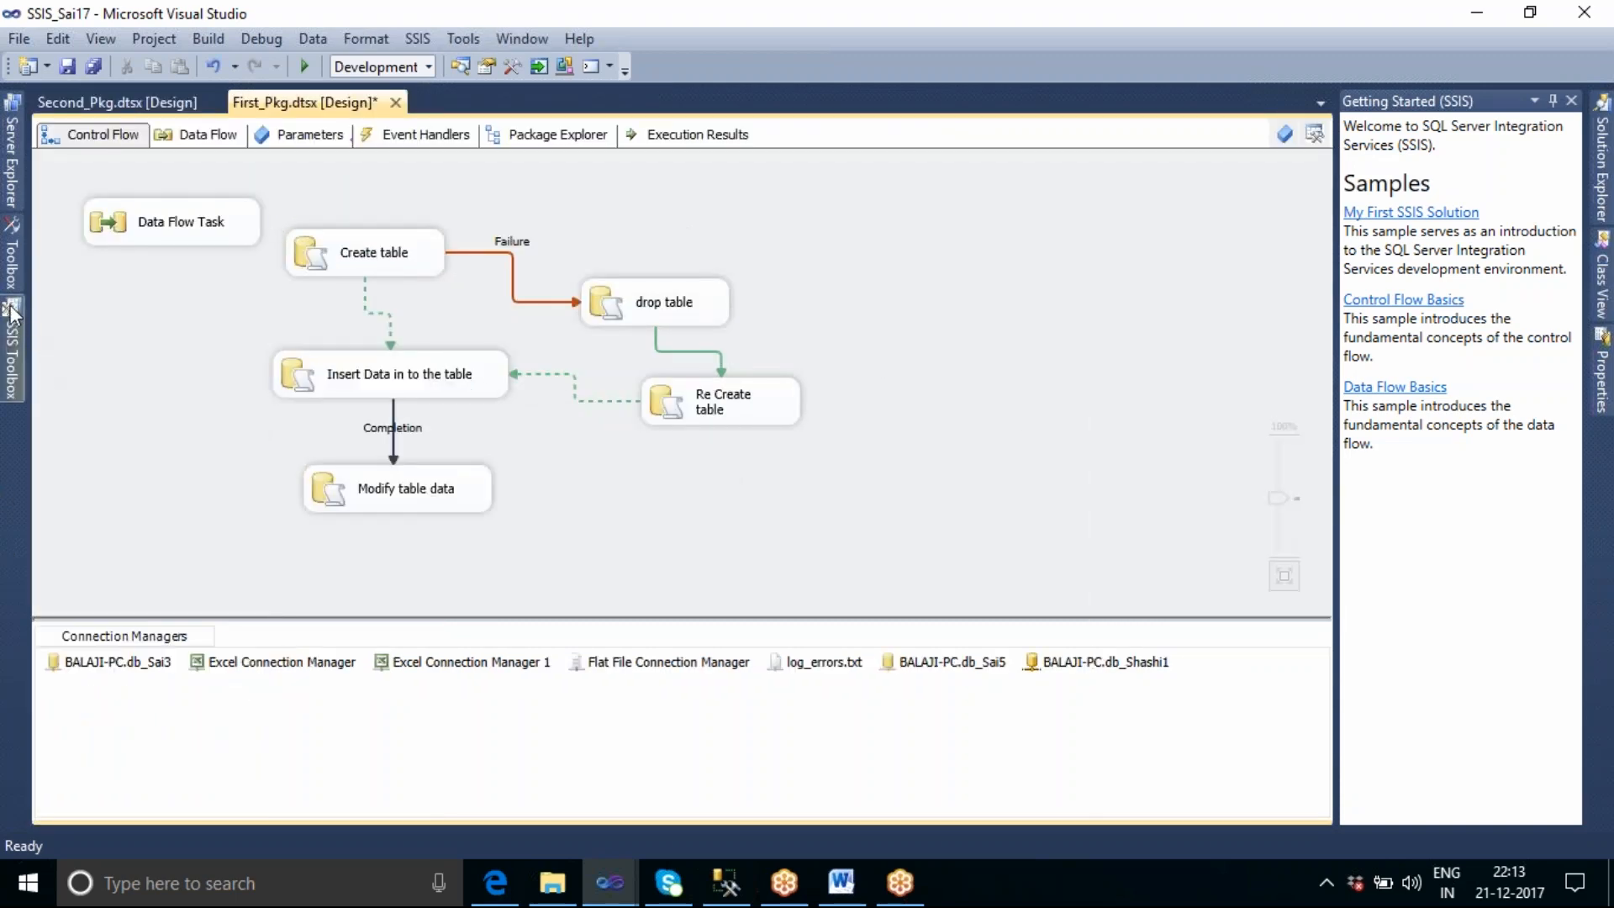
Expand the auto-hidden SSIS Toolbox, close it, bring it back from the package designer and close it again.
mouse_move(11, 316)
left_click(13, 357)
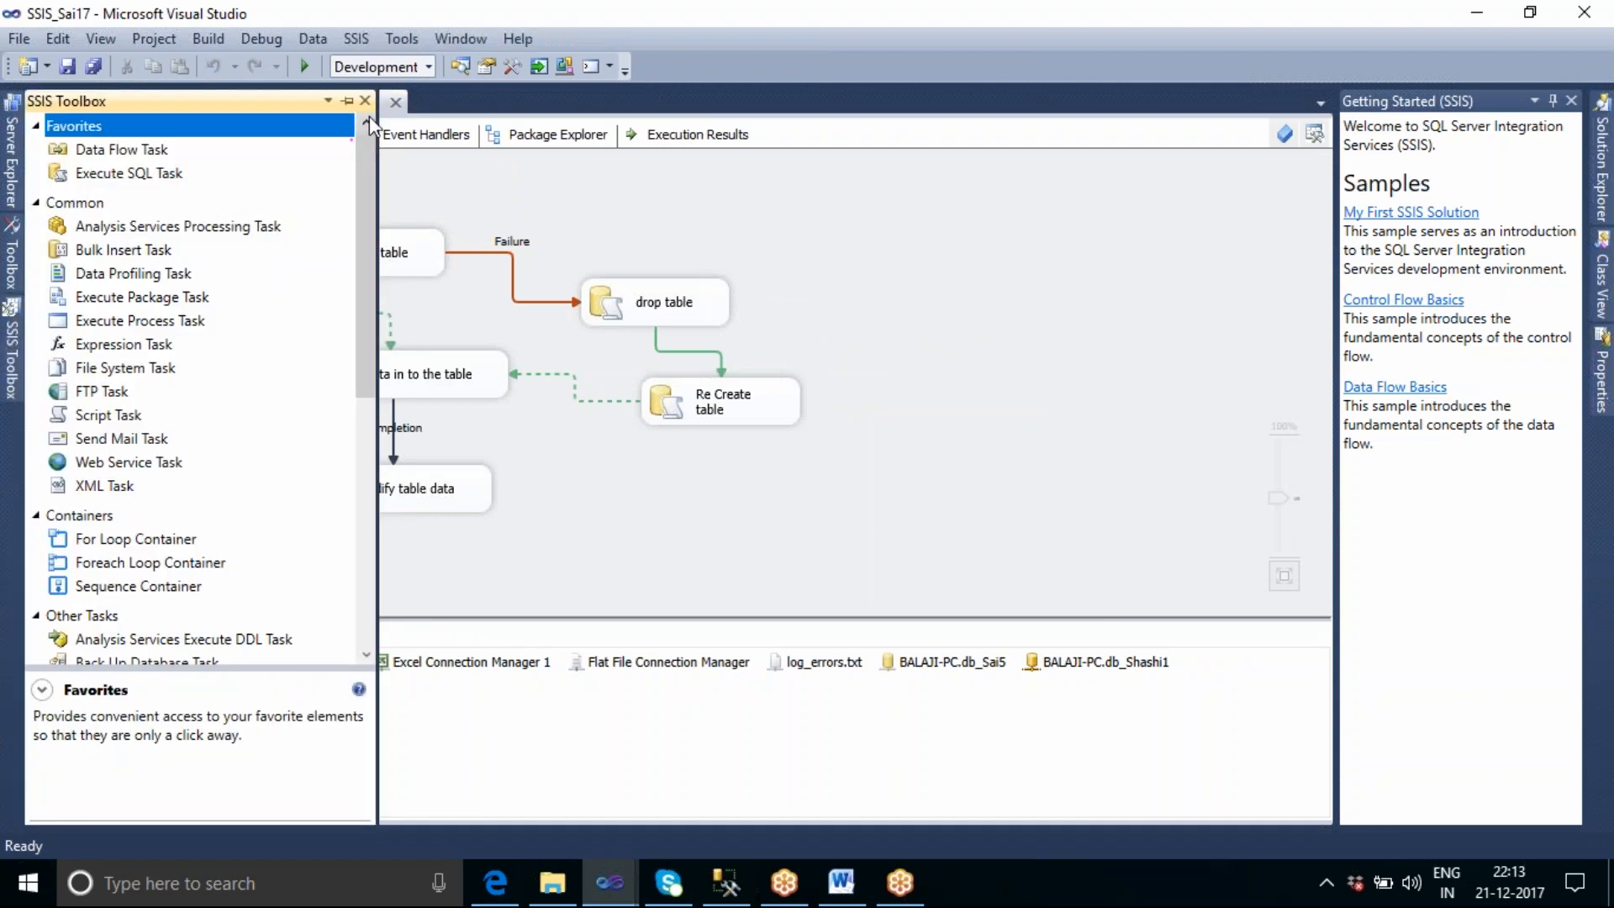
left_click(365, 101)
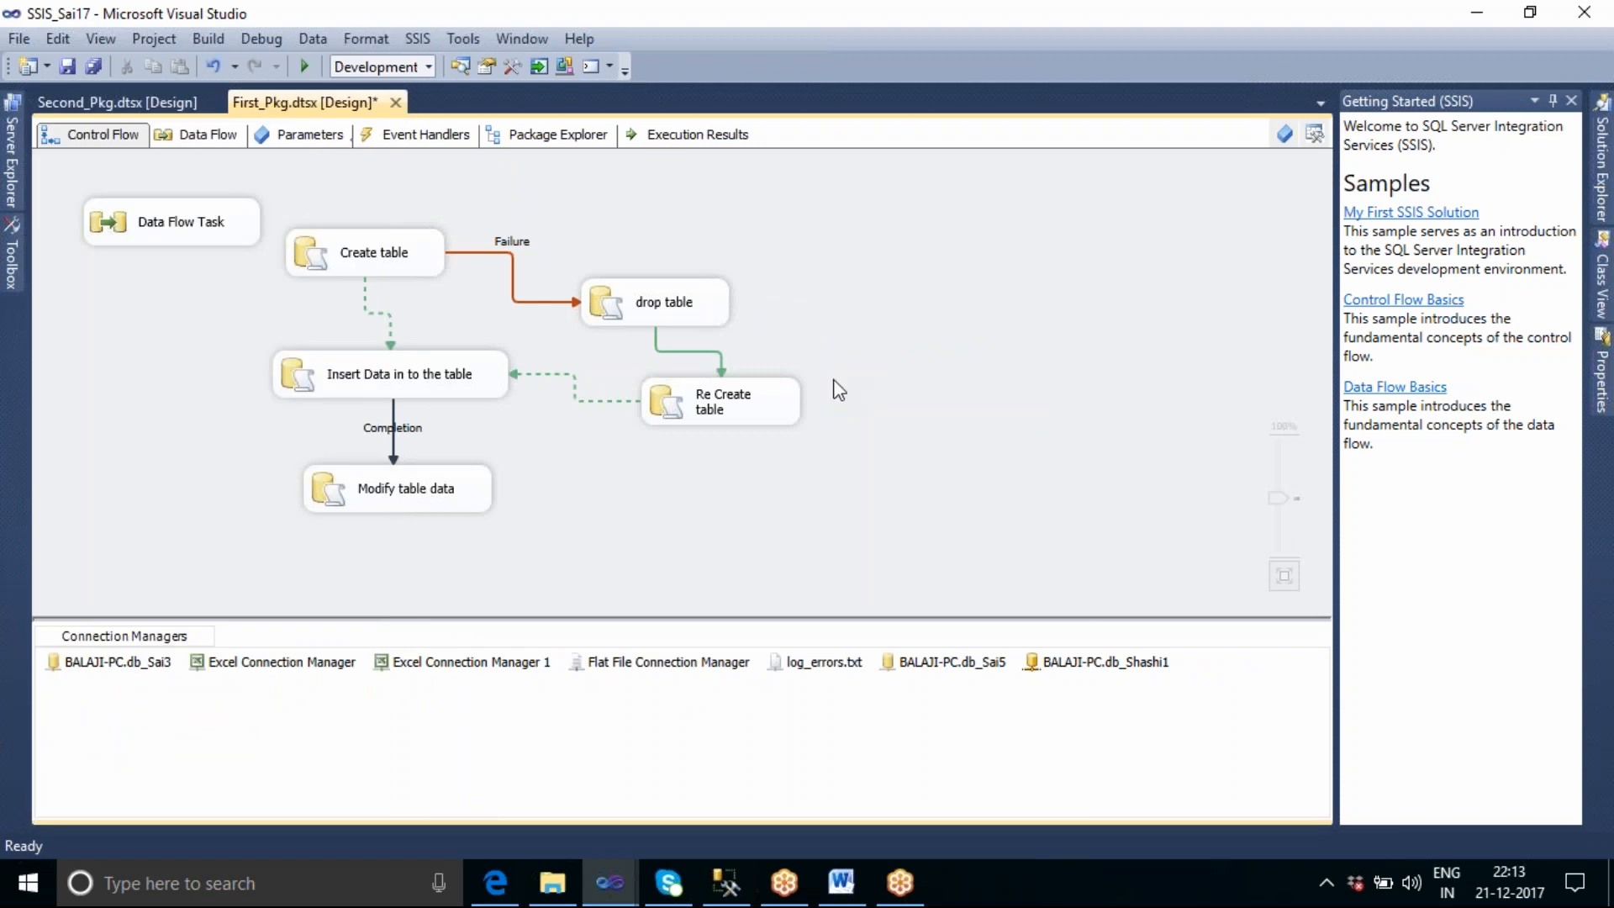
left_click(1315, 136)
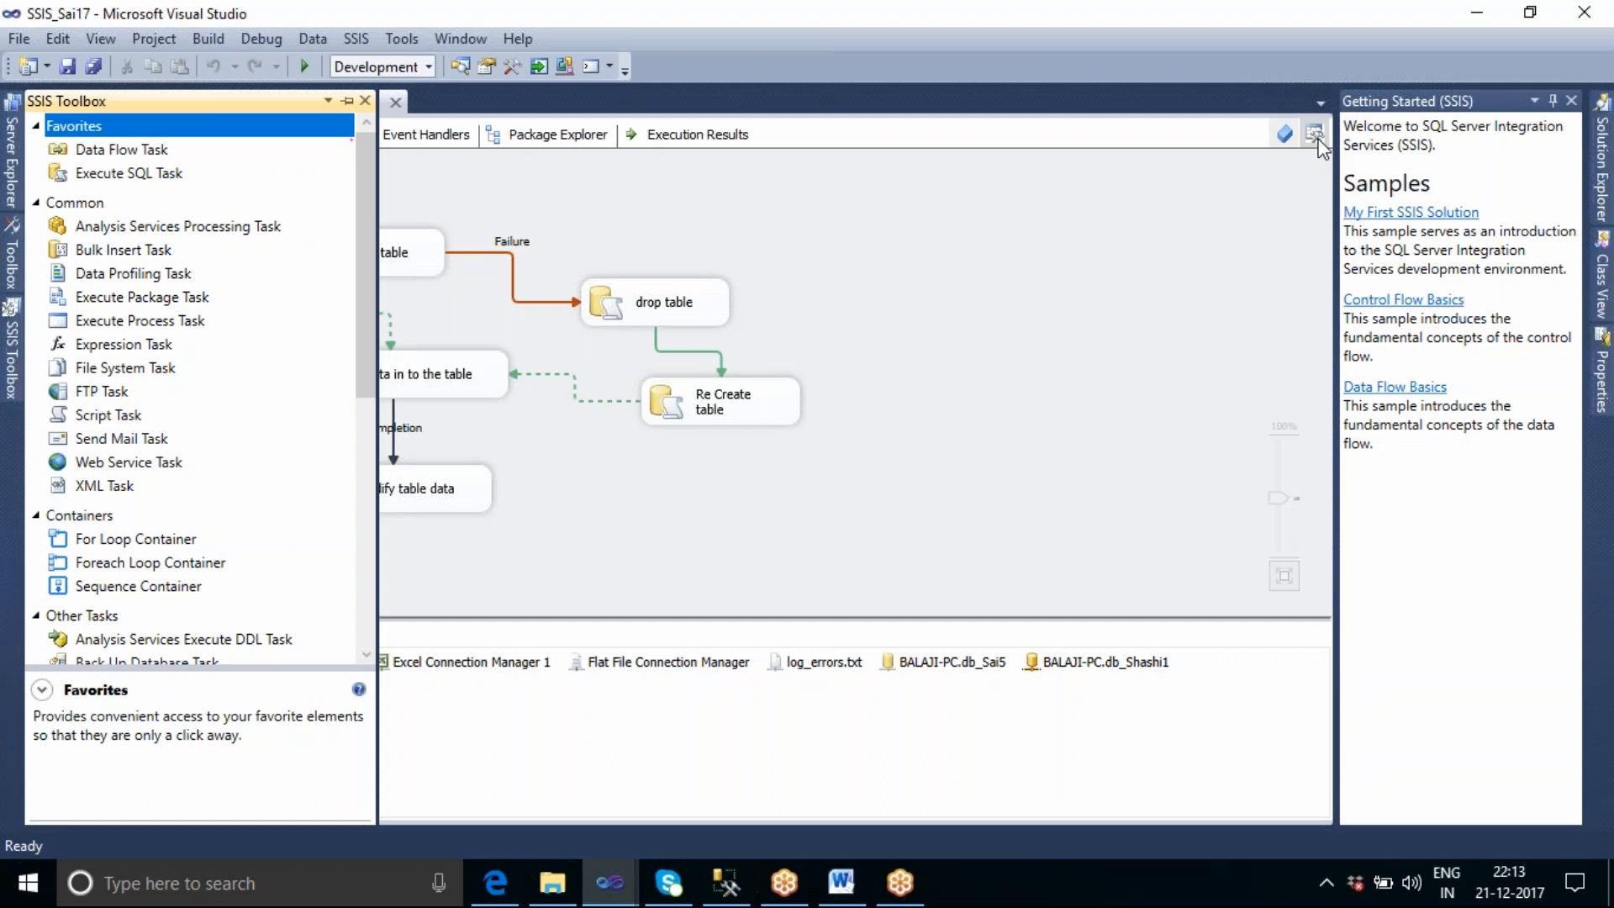
left_click(365, 101)
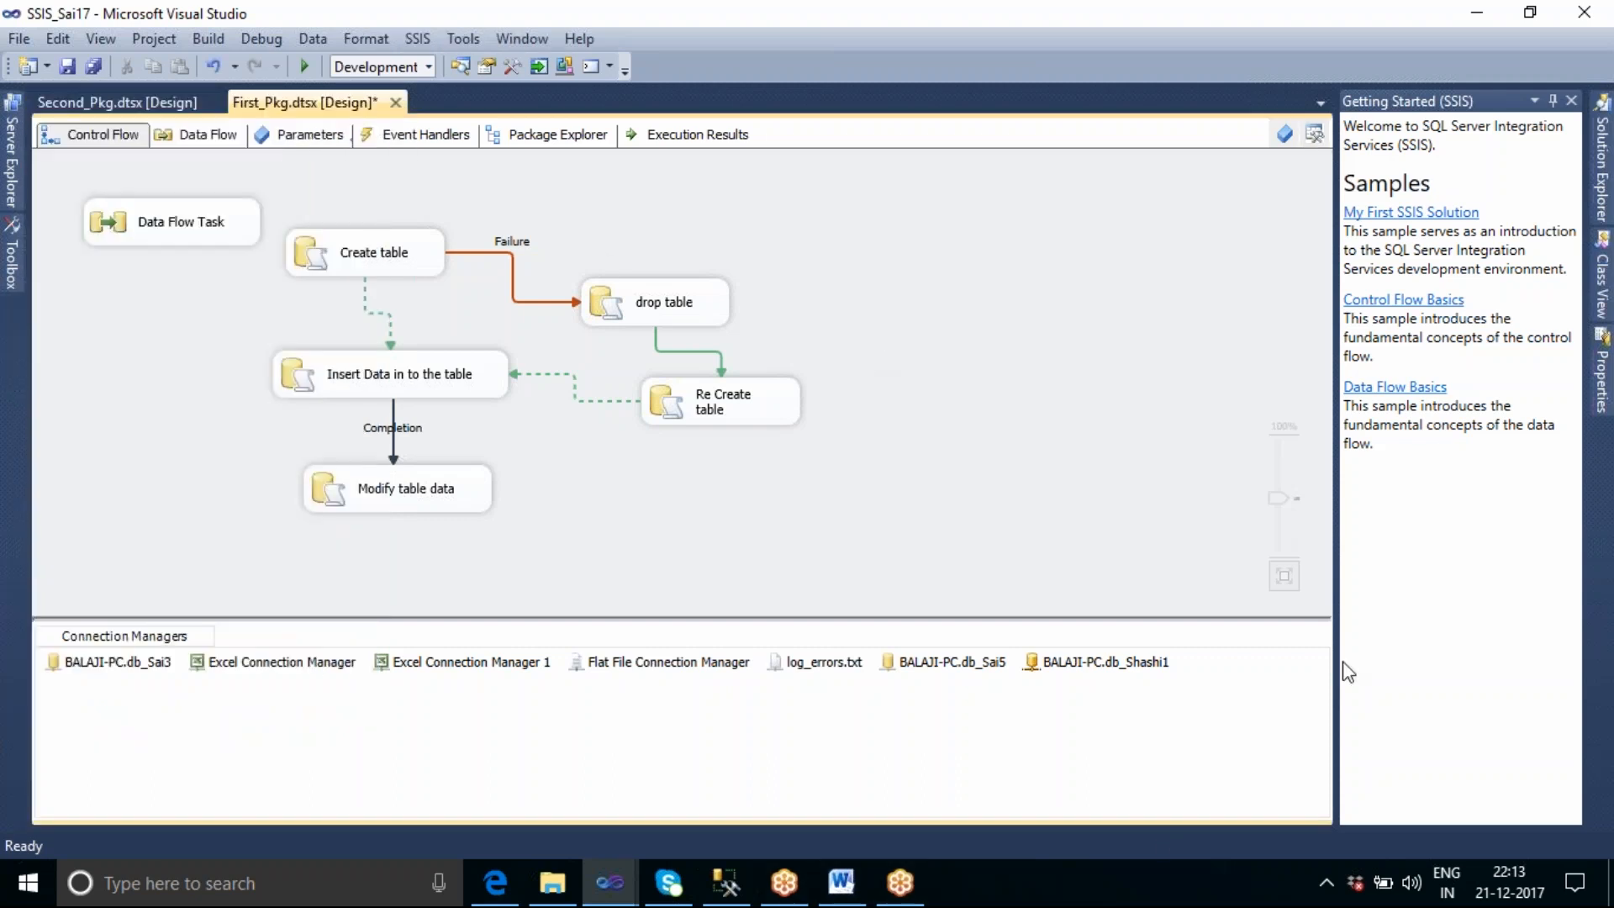
Show the package variables of First_Pkg and add a new variable named V_Todays_Date.
left_click(1286, 142)
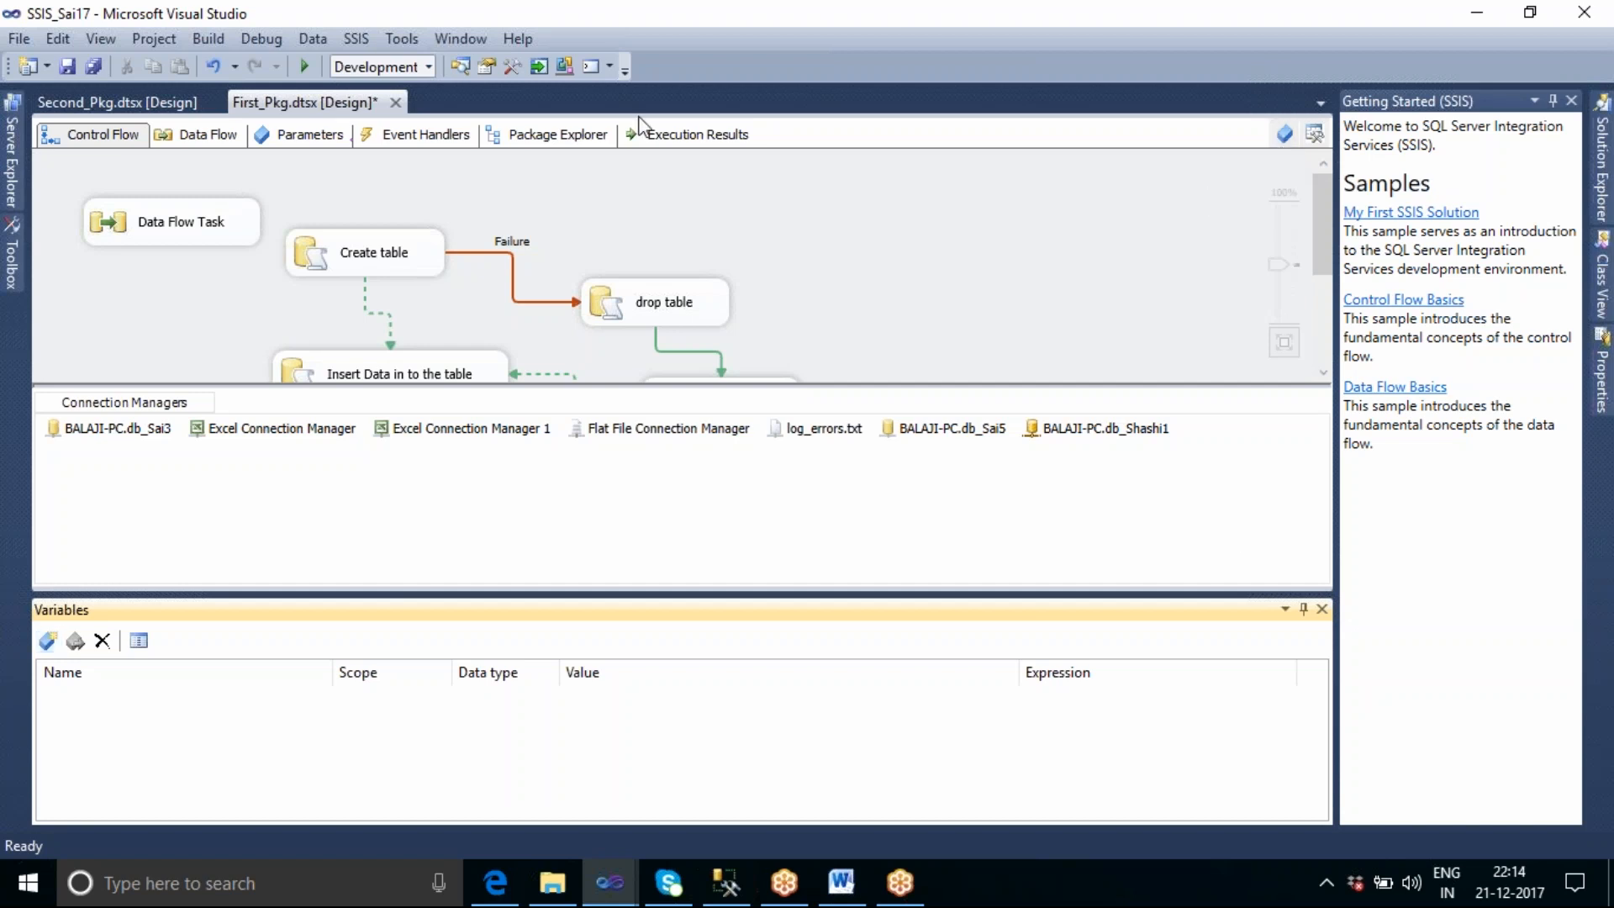
left_click(50, 641)
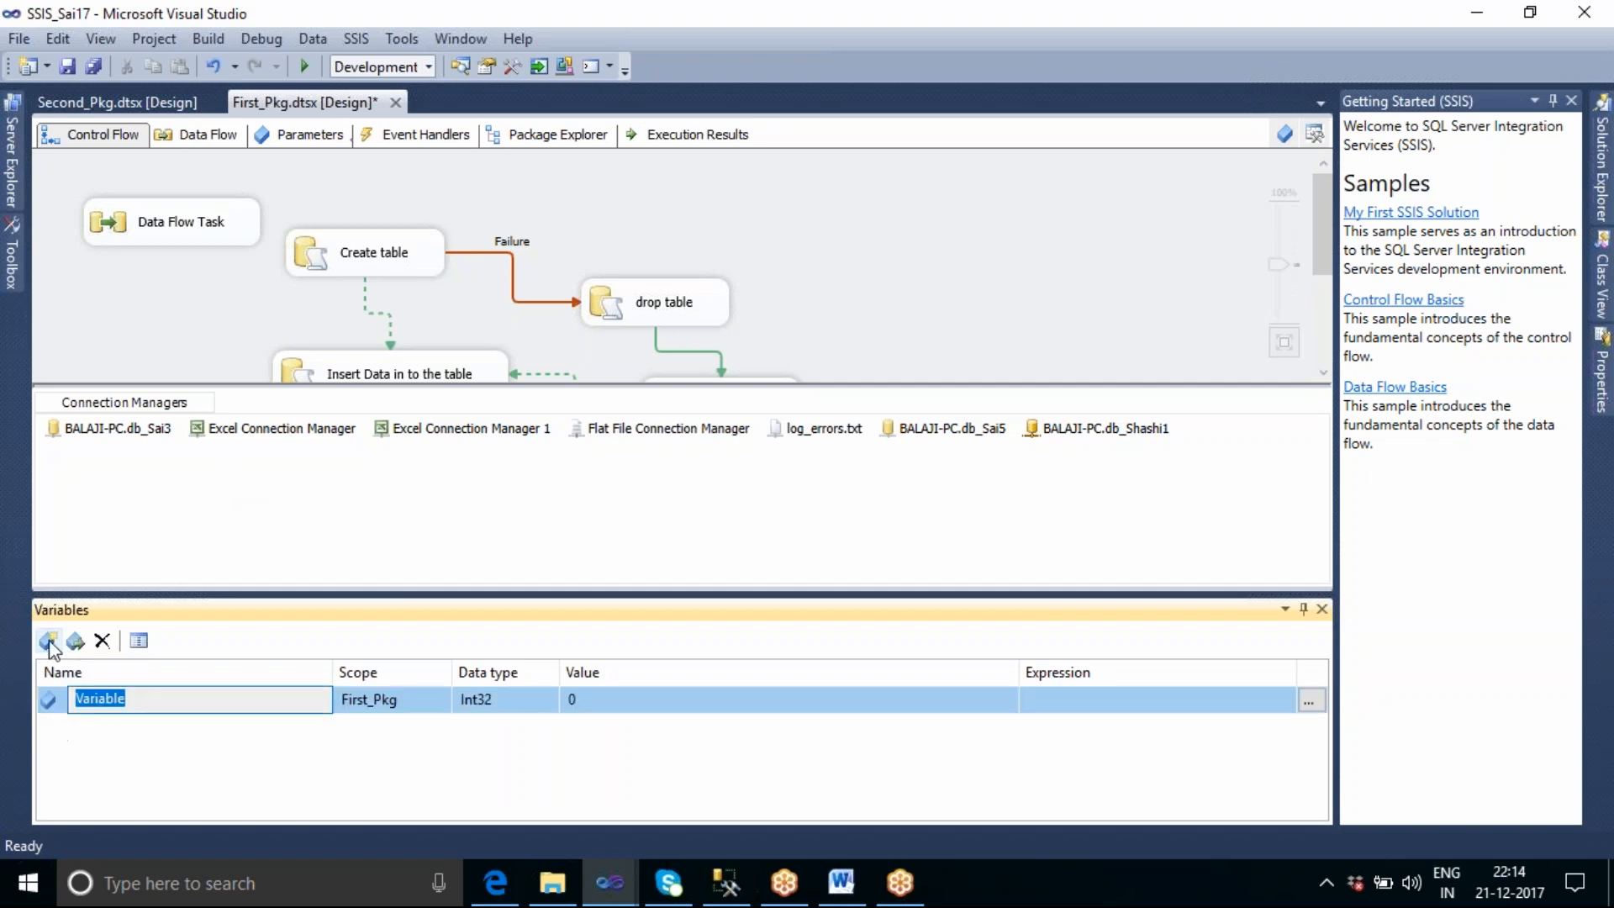
left_click(177, 699)
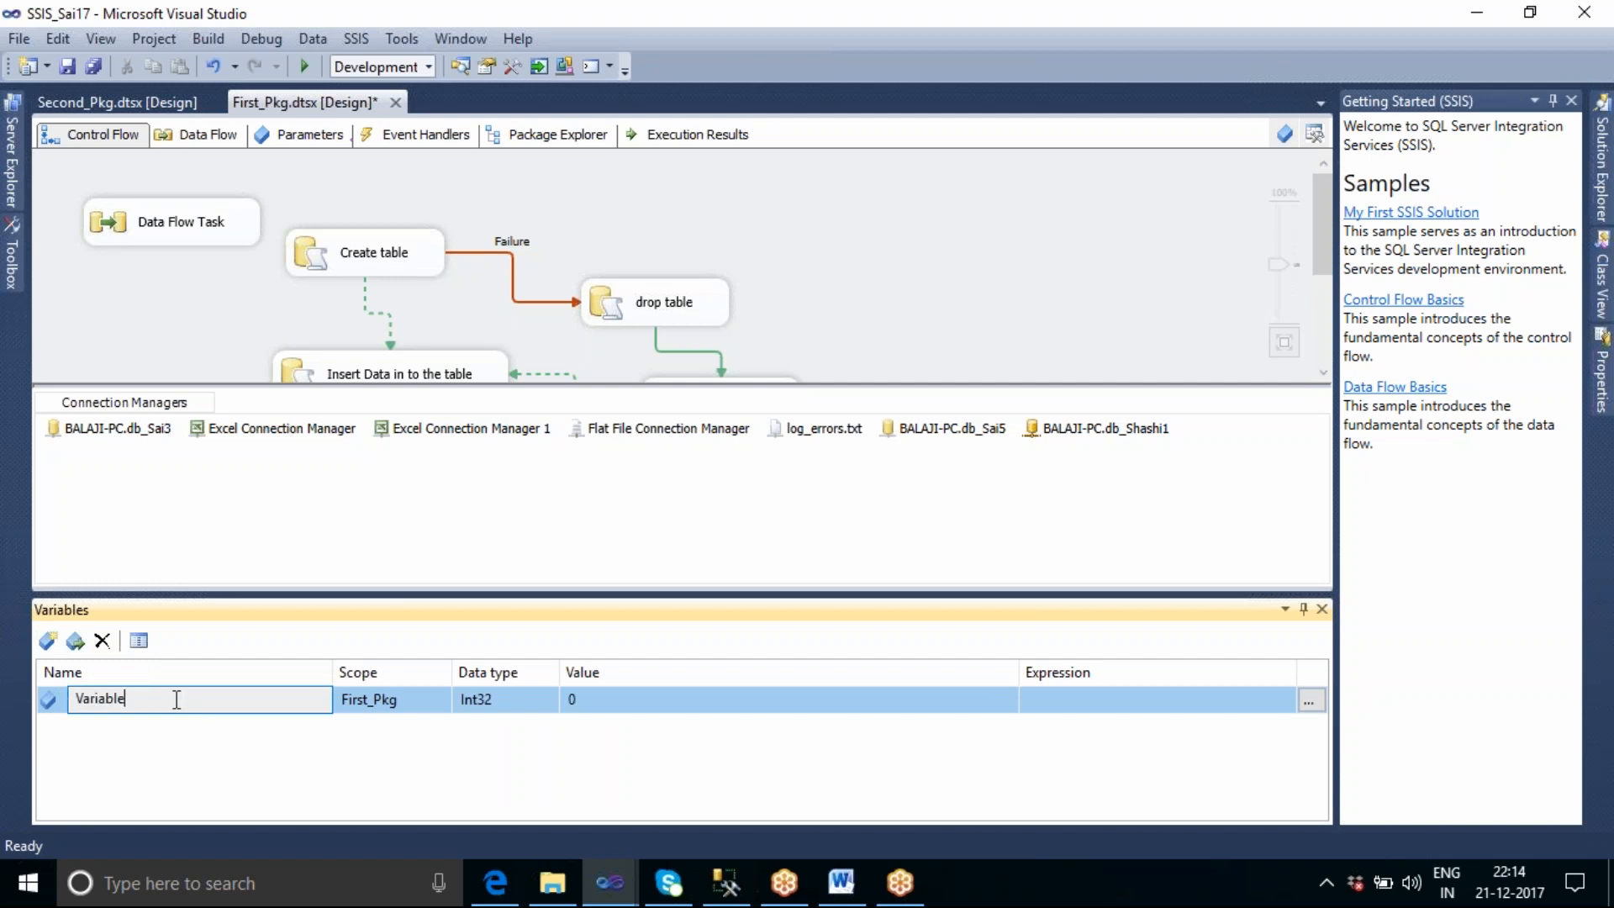
key("BackSpace")
key("BackSpace")
key("BackSpace")
key("BackSpace")
key("BackSpace")
key("BackSpace")
key("BackSpace")
type("_Todays_d")
key("BackSpace")
type("Date")
Set the data type of V_Todays_Date to DateTime.
left_click(550, 702)
left_click(550, 701)
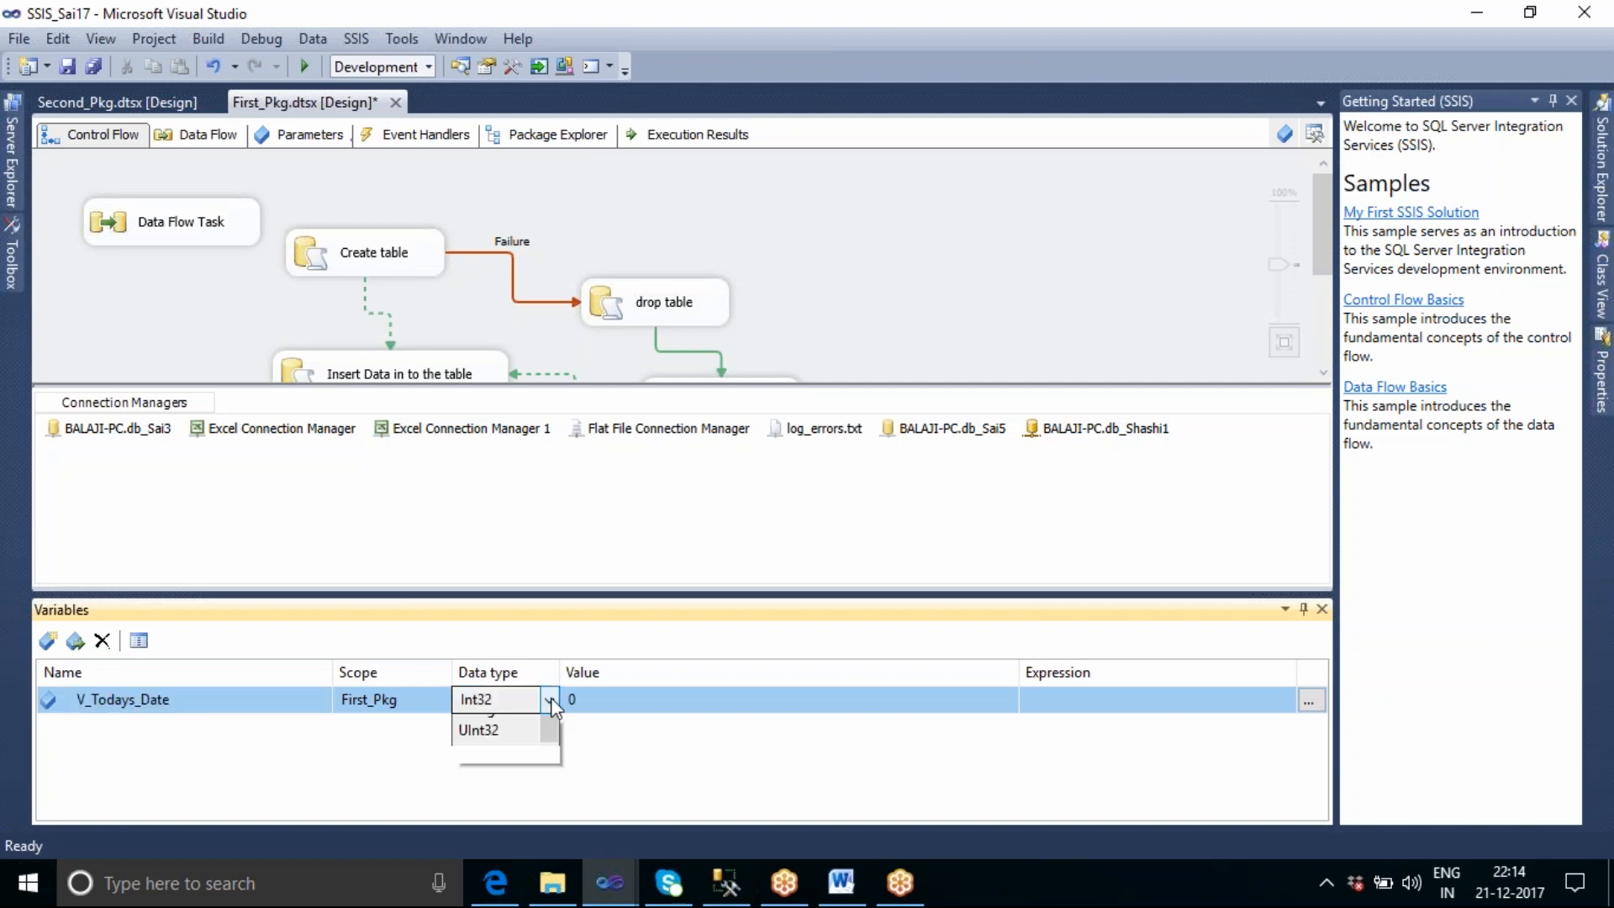
left_click_drag(552, 830, 543, 774)
left_click(521, 766)
left_click(526, 772)
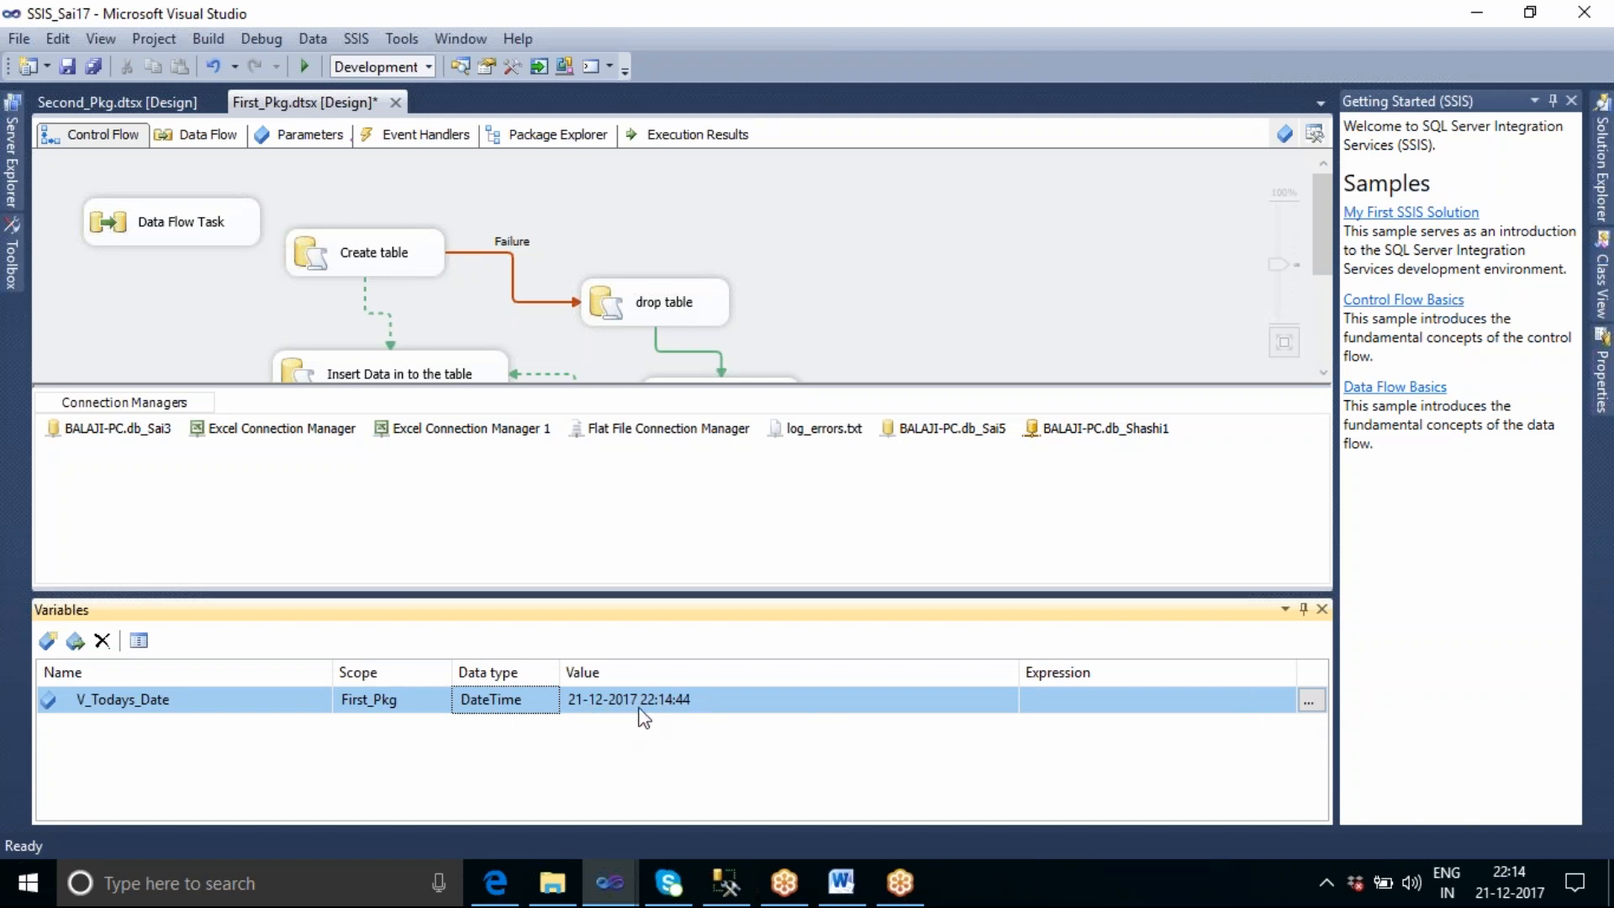
Build the expression GETDATE() for V_Todays_Date from the date/time functions, evaluate it and accept it.
left_click(1308, 701)
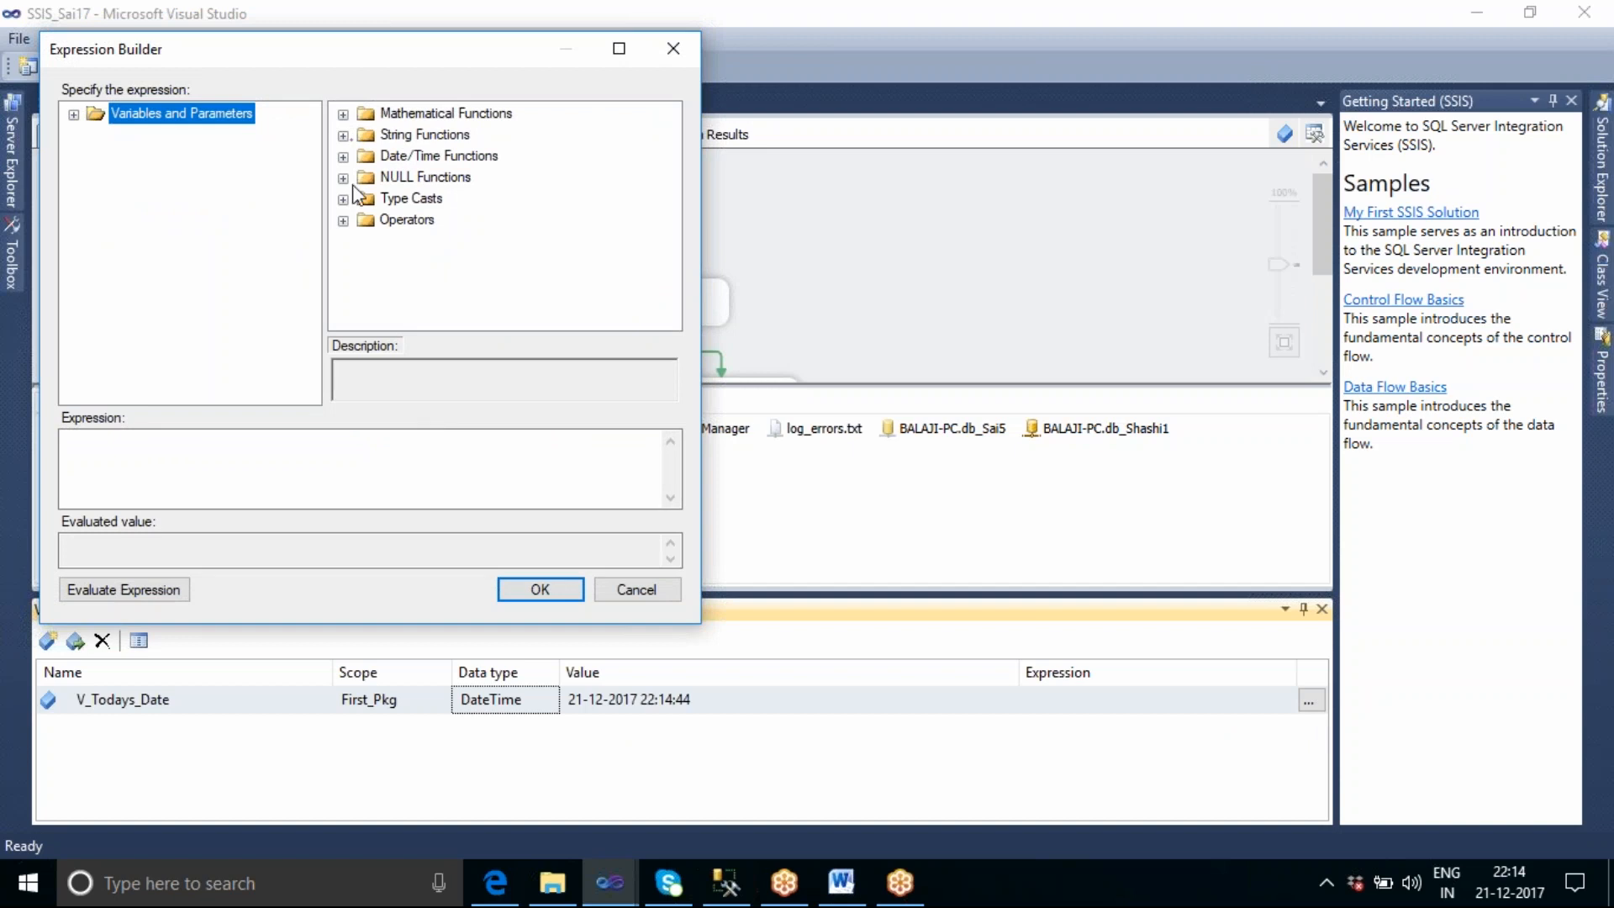
left_click(343, 156)
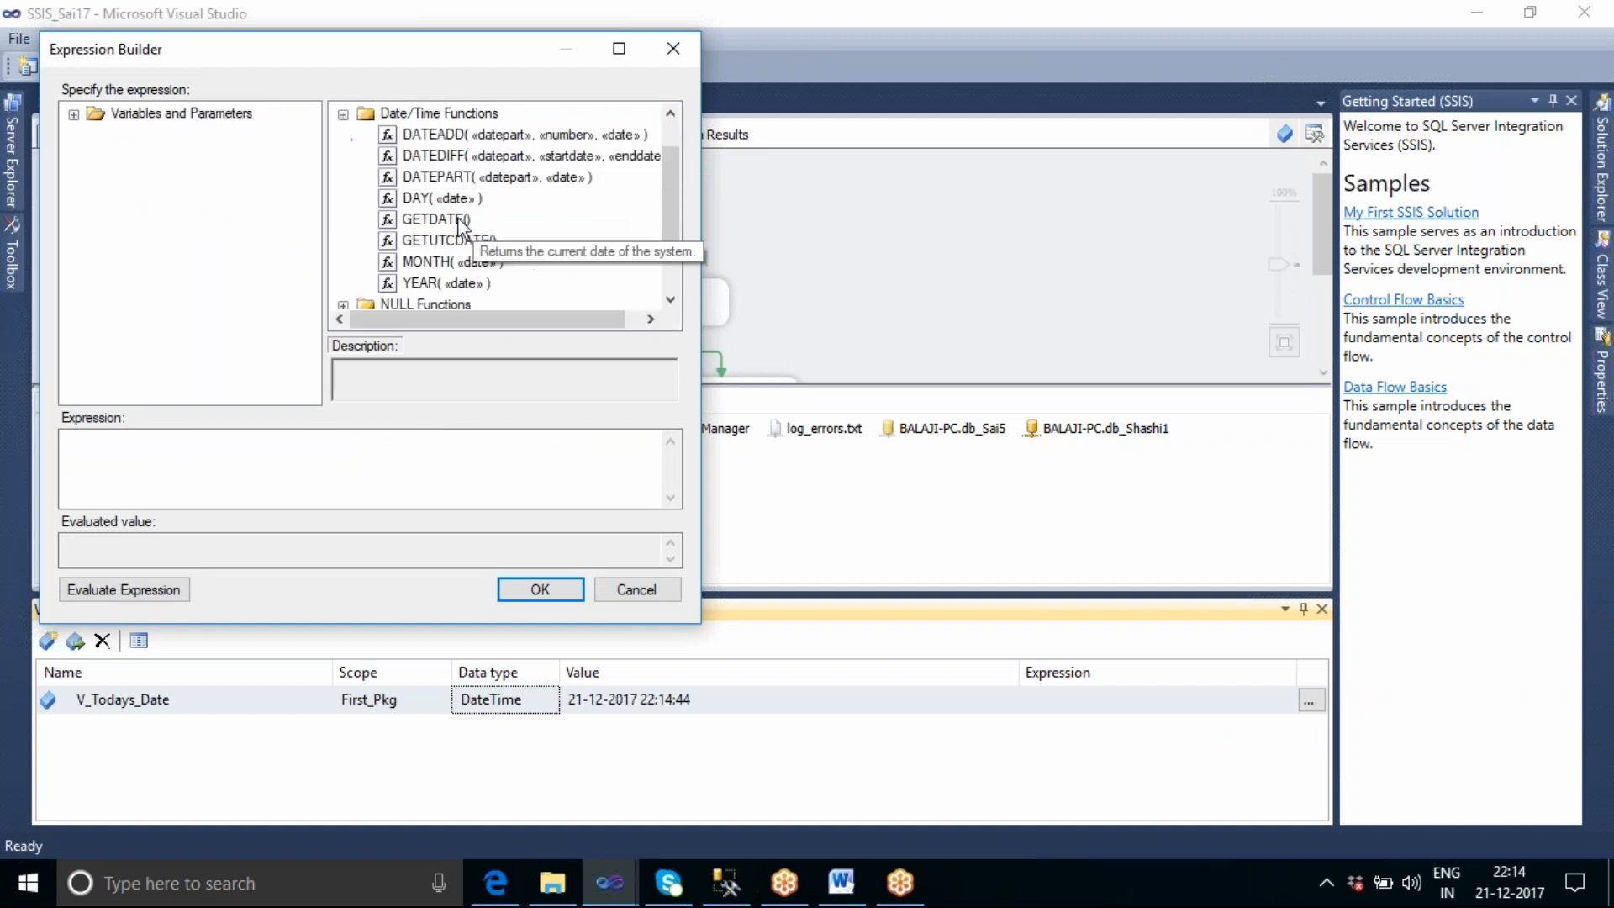
left_click_drag(437, 219, 202, 463)
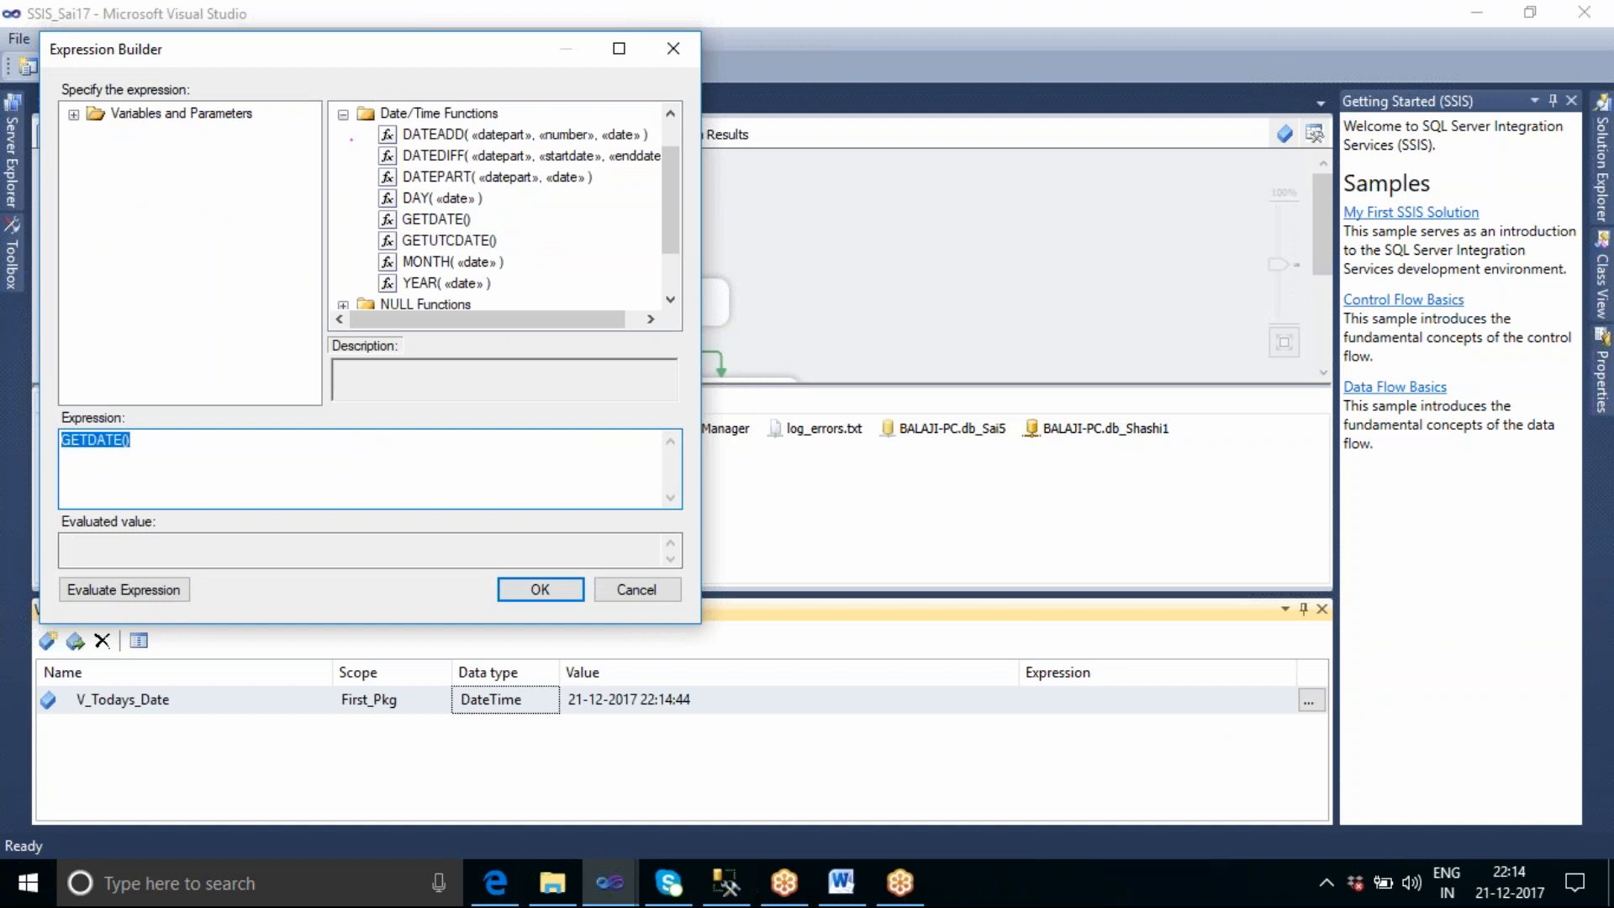
left_click(280, 442)
left_click(134, 591)
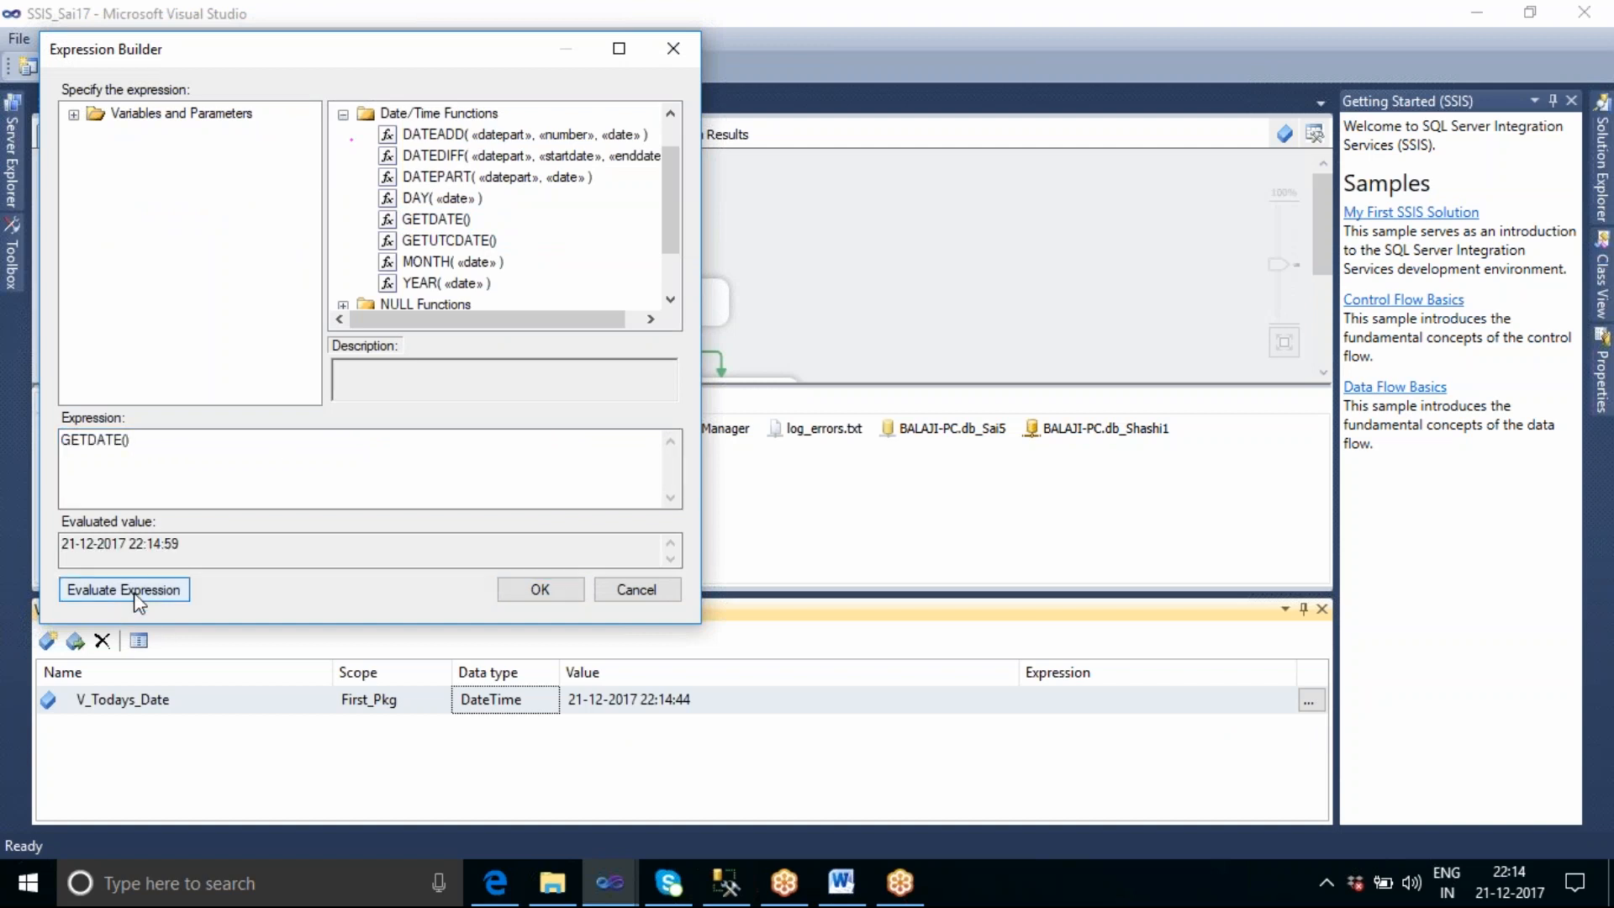
left_click(535, 593)
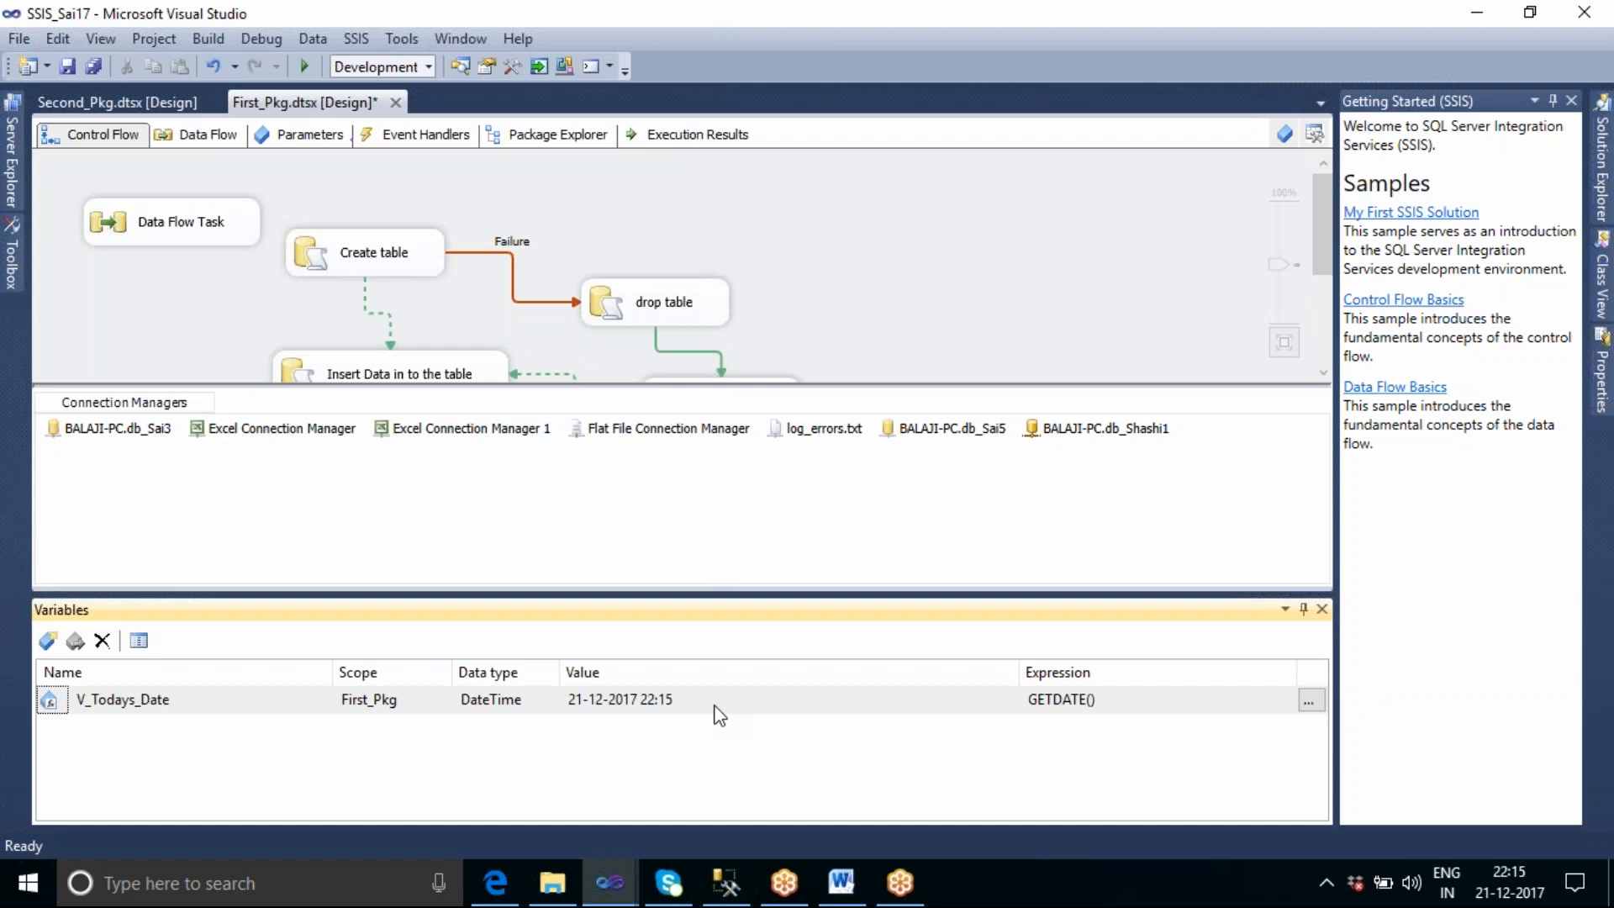
Add a second package variable named V_FullName with data type String.
left_click(49, 640)
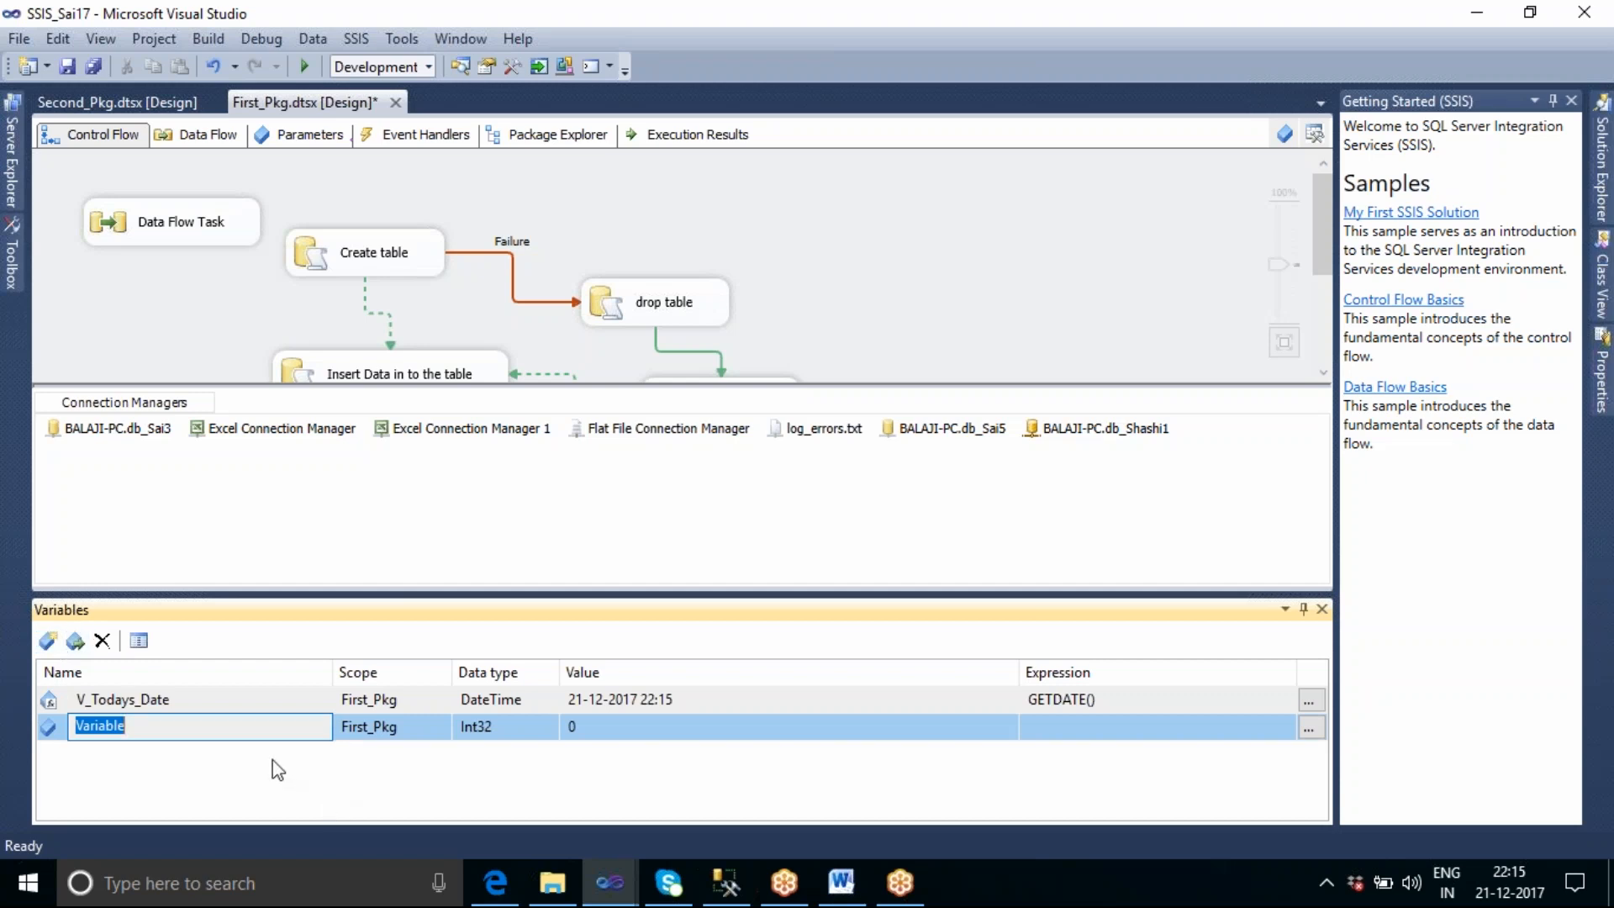
left_click(179, 725)
key("BackSpace")
key("BackSpace")
key("BackSpace")
key("BackSpace")
key("BackSpace")
key("BackSpace")
key("BackSpace")
type("_FullName")
left_click(536, 719)
left_click(552, 728)
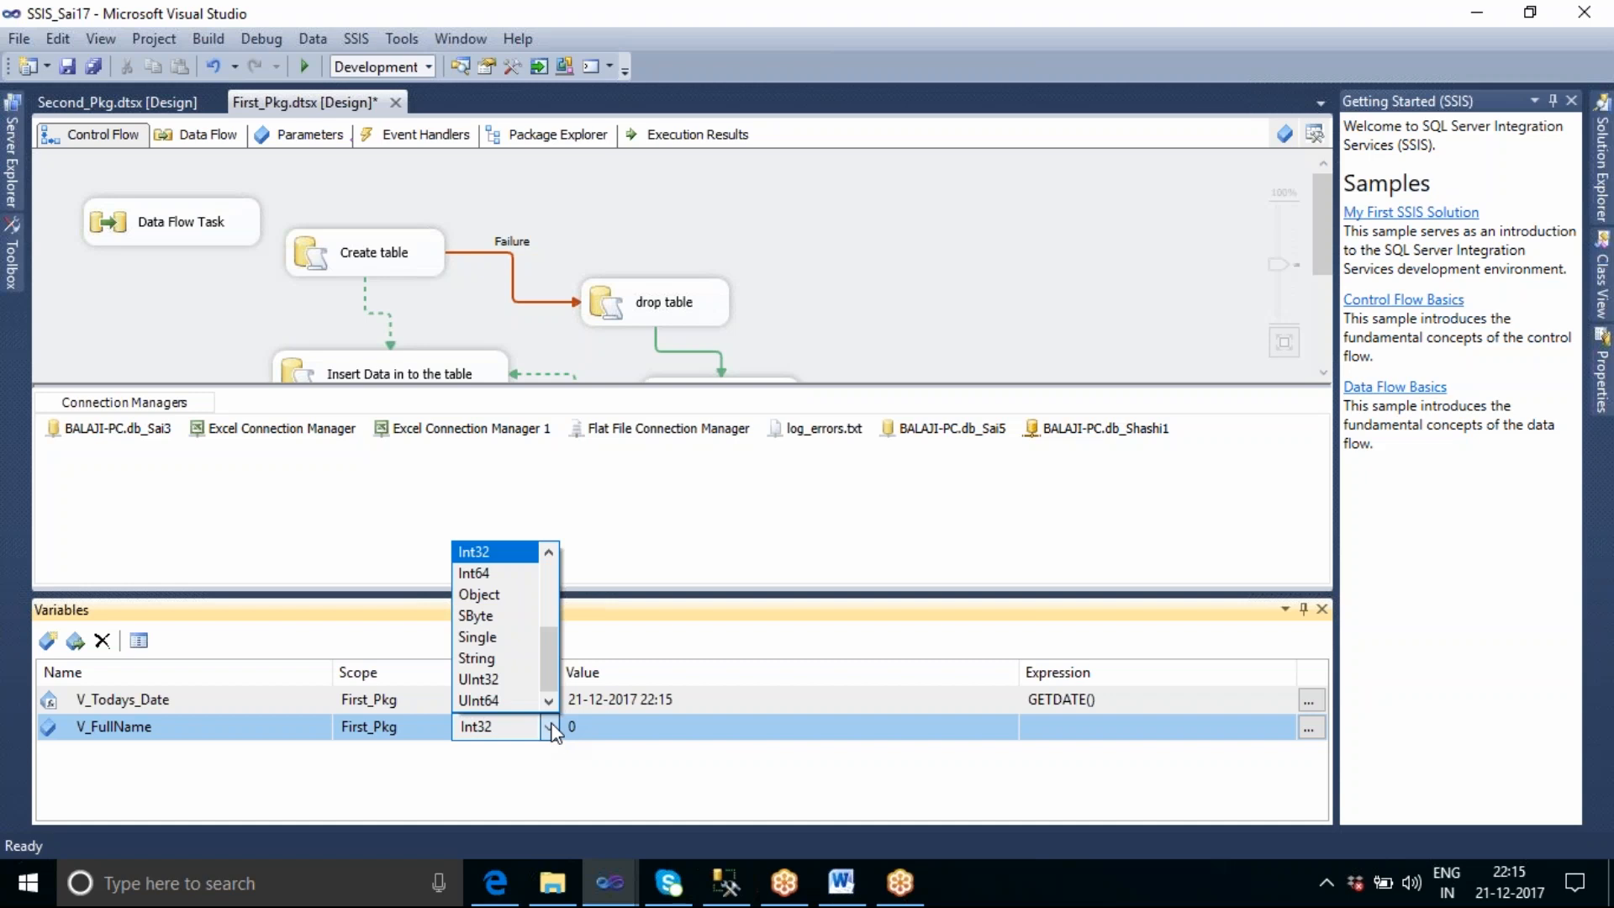
left_click(512, 657)
Write an expression for V_FullName that joins a quoted first name and a quoted last name with +, and evaluate it.
left_click(1228, 733)
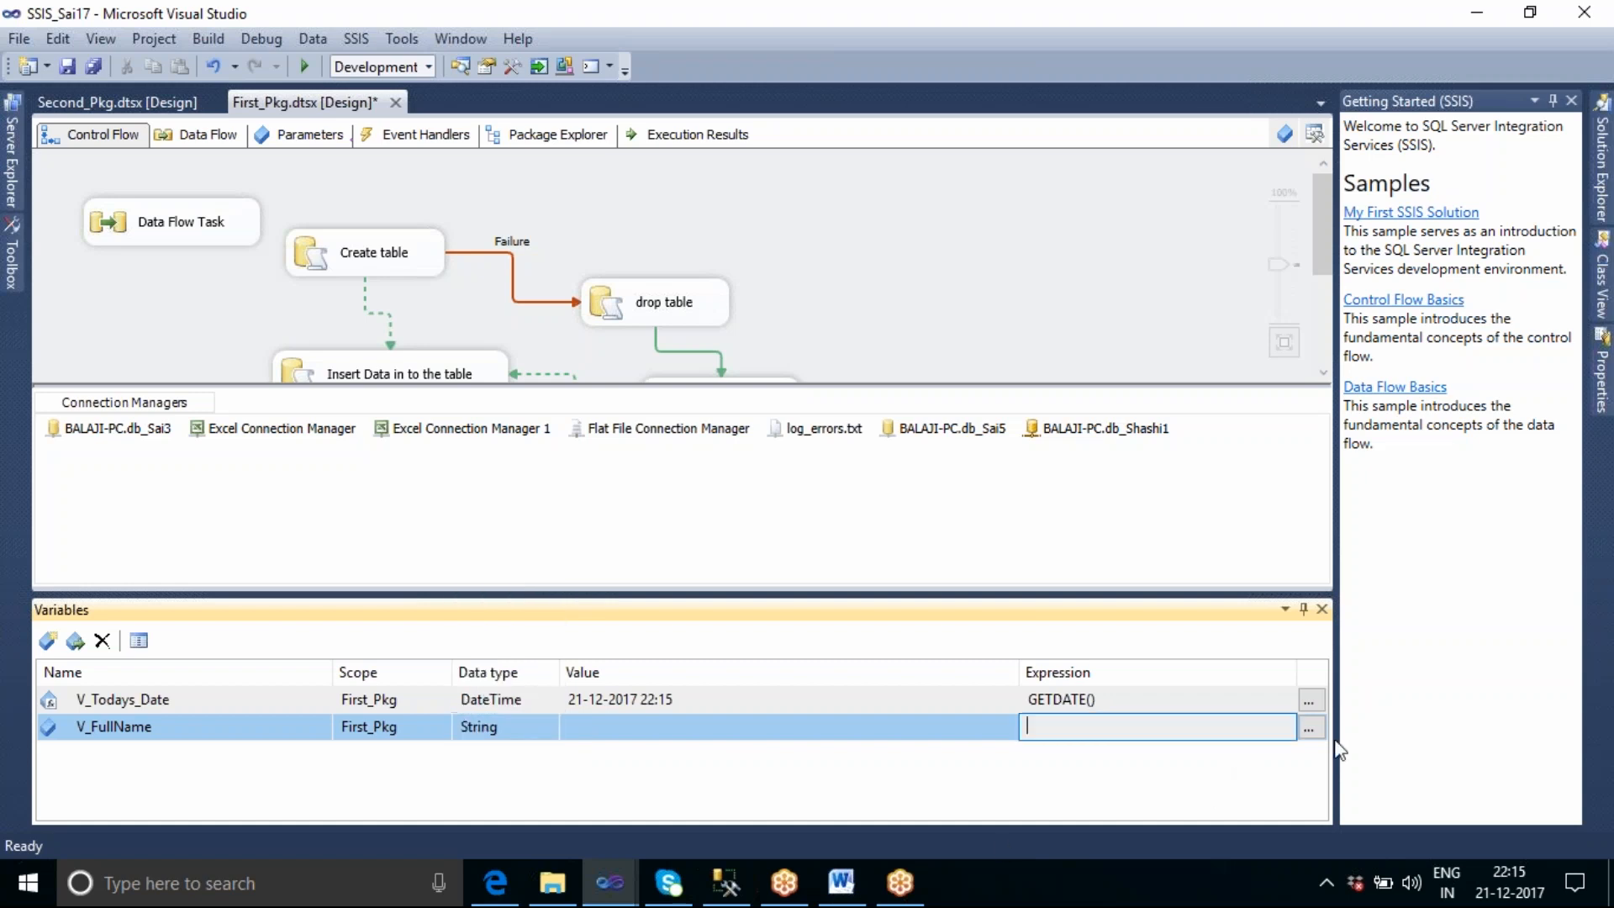
left_click(1309, 728)
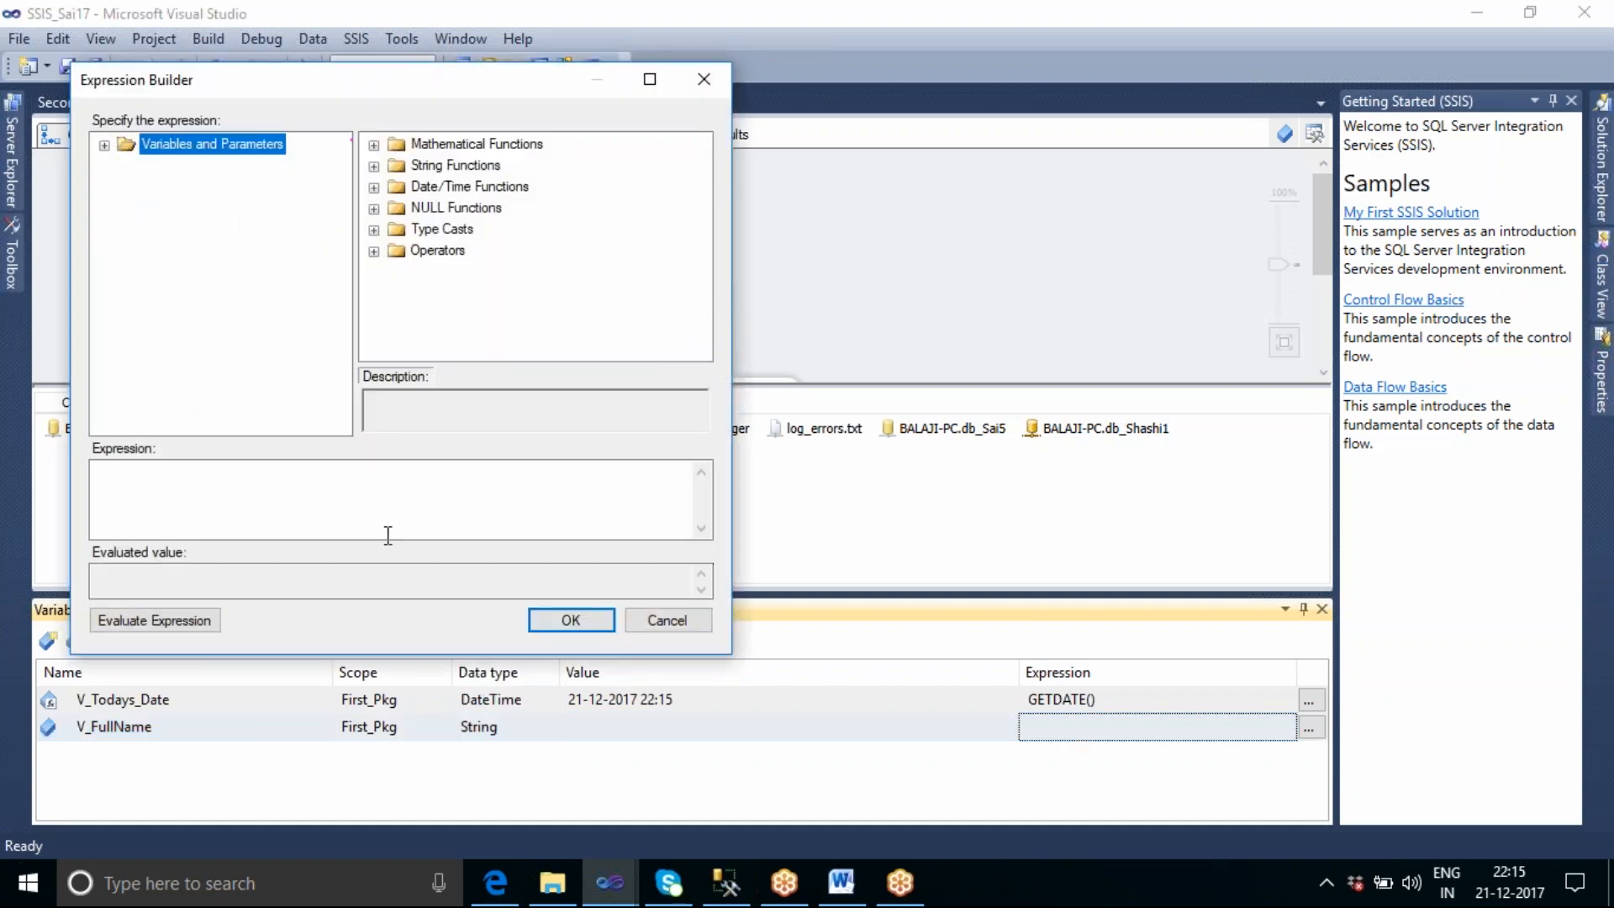
left_click(375, 167)
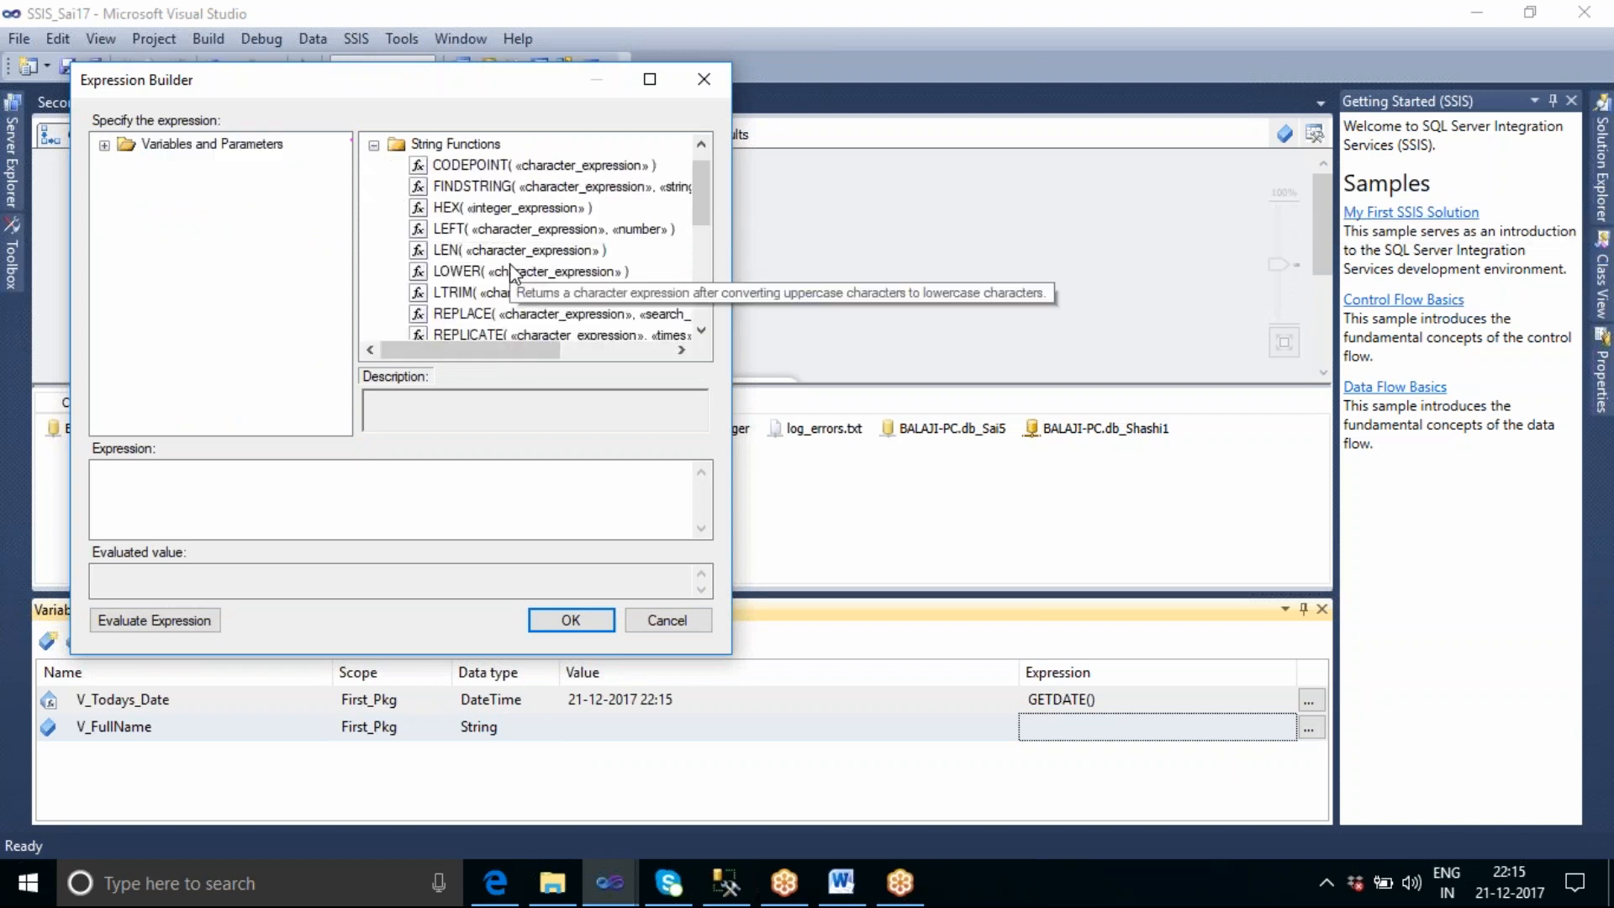
left_click(237, 490)
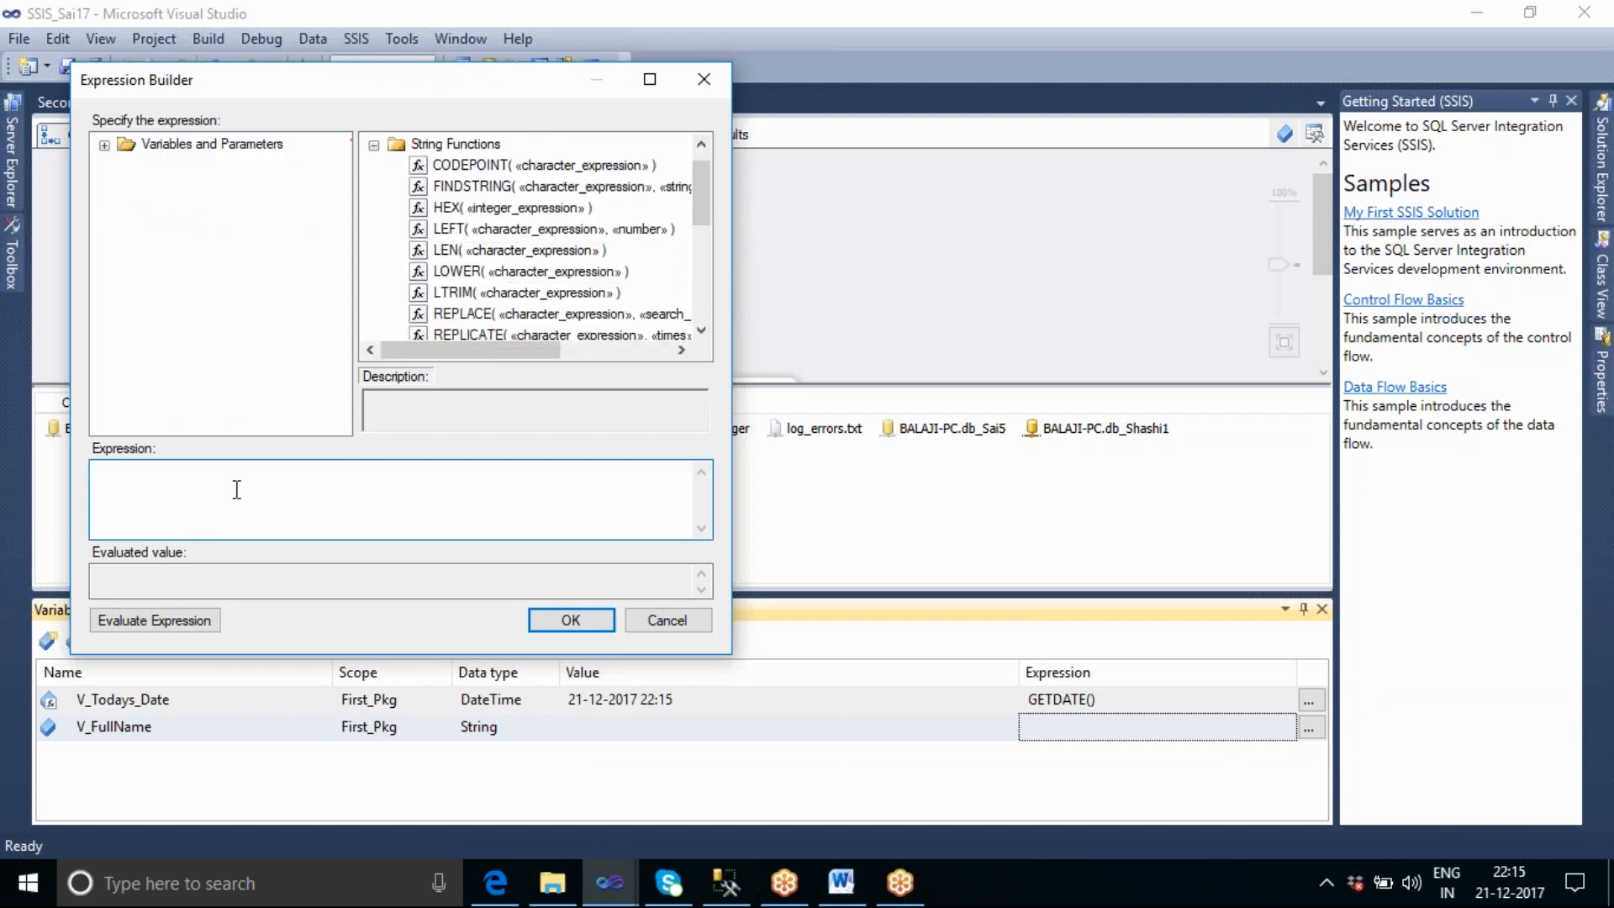
left_click(154, 619)
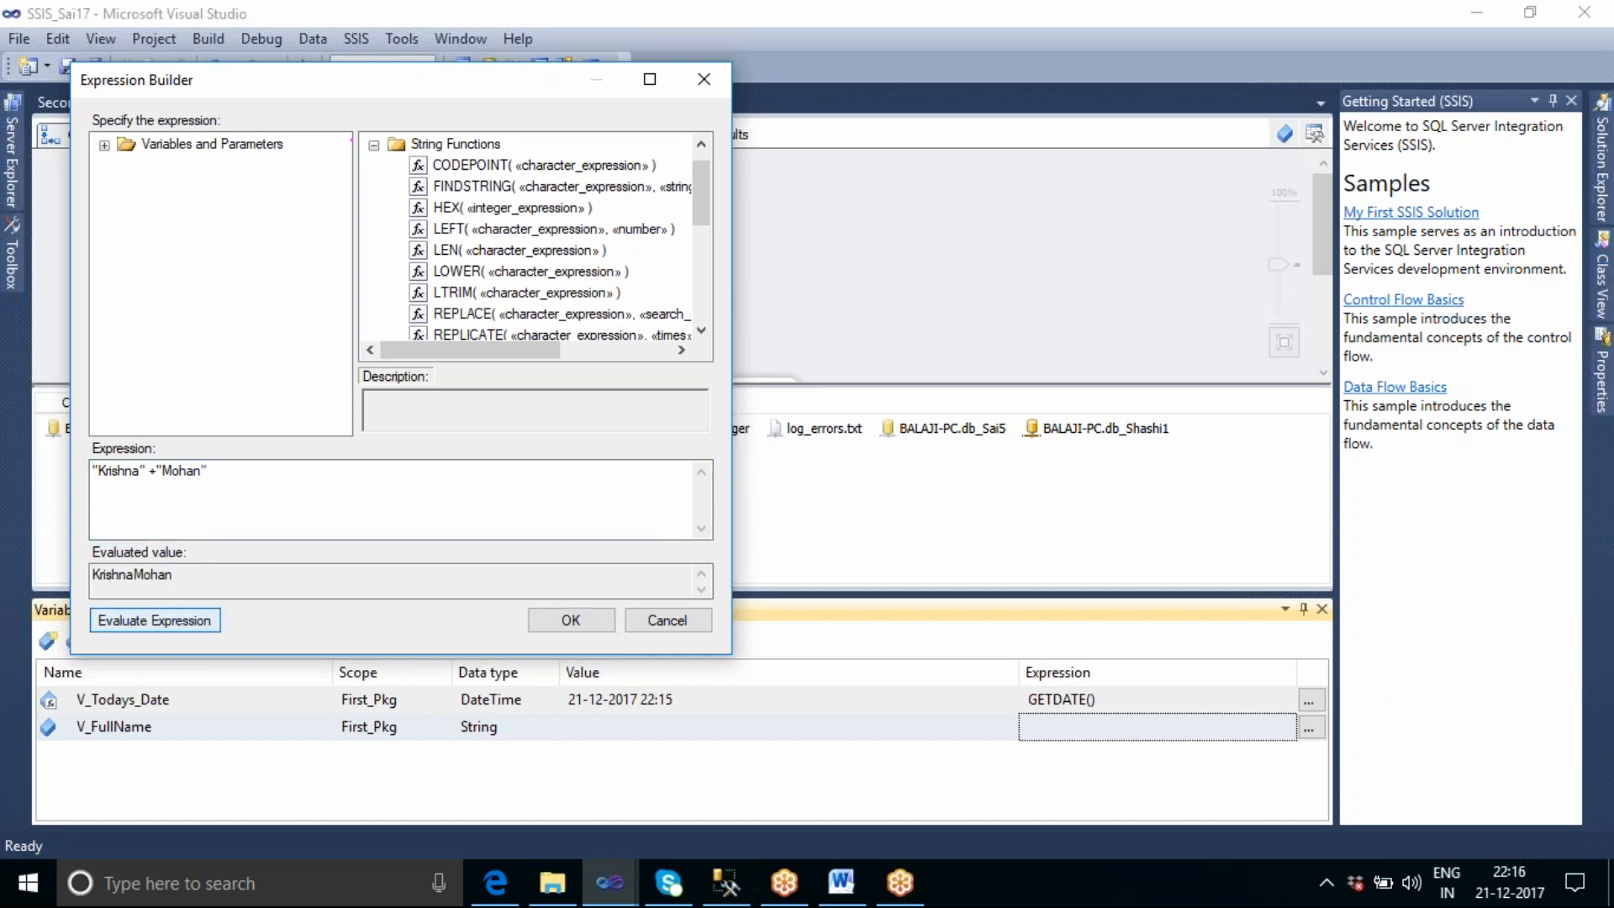
Insert a quoted space and another + between the two names in the V_FullName expression, re-evaluate it and accept it.
left_click(156, 476)
type("\" \"+")
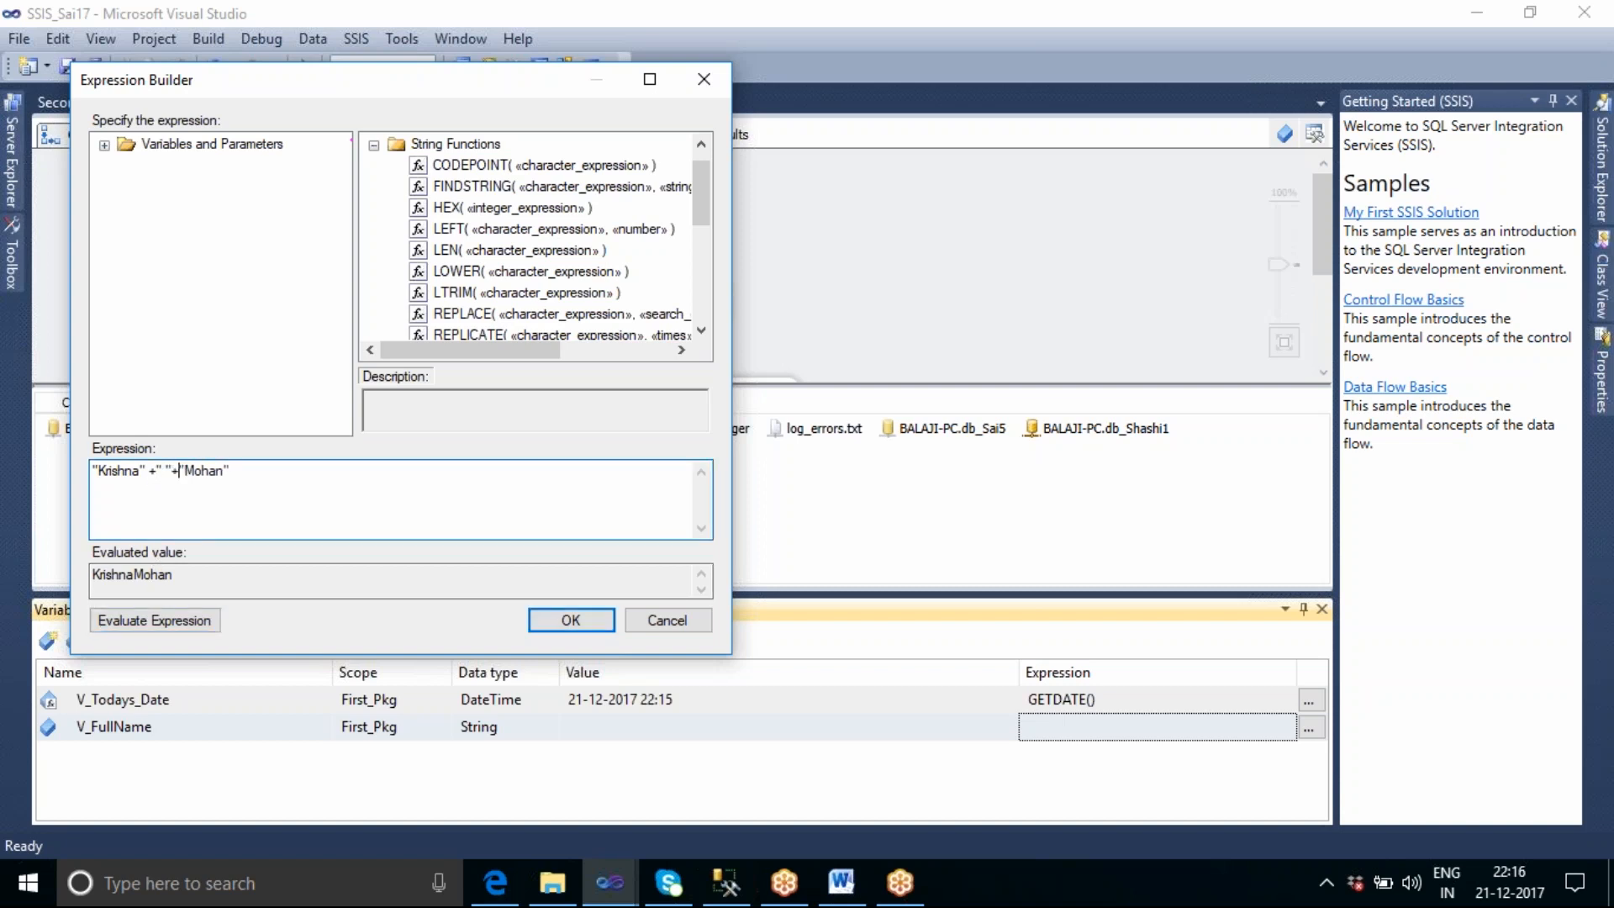
left_click(155, 620)
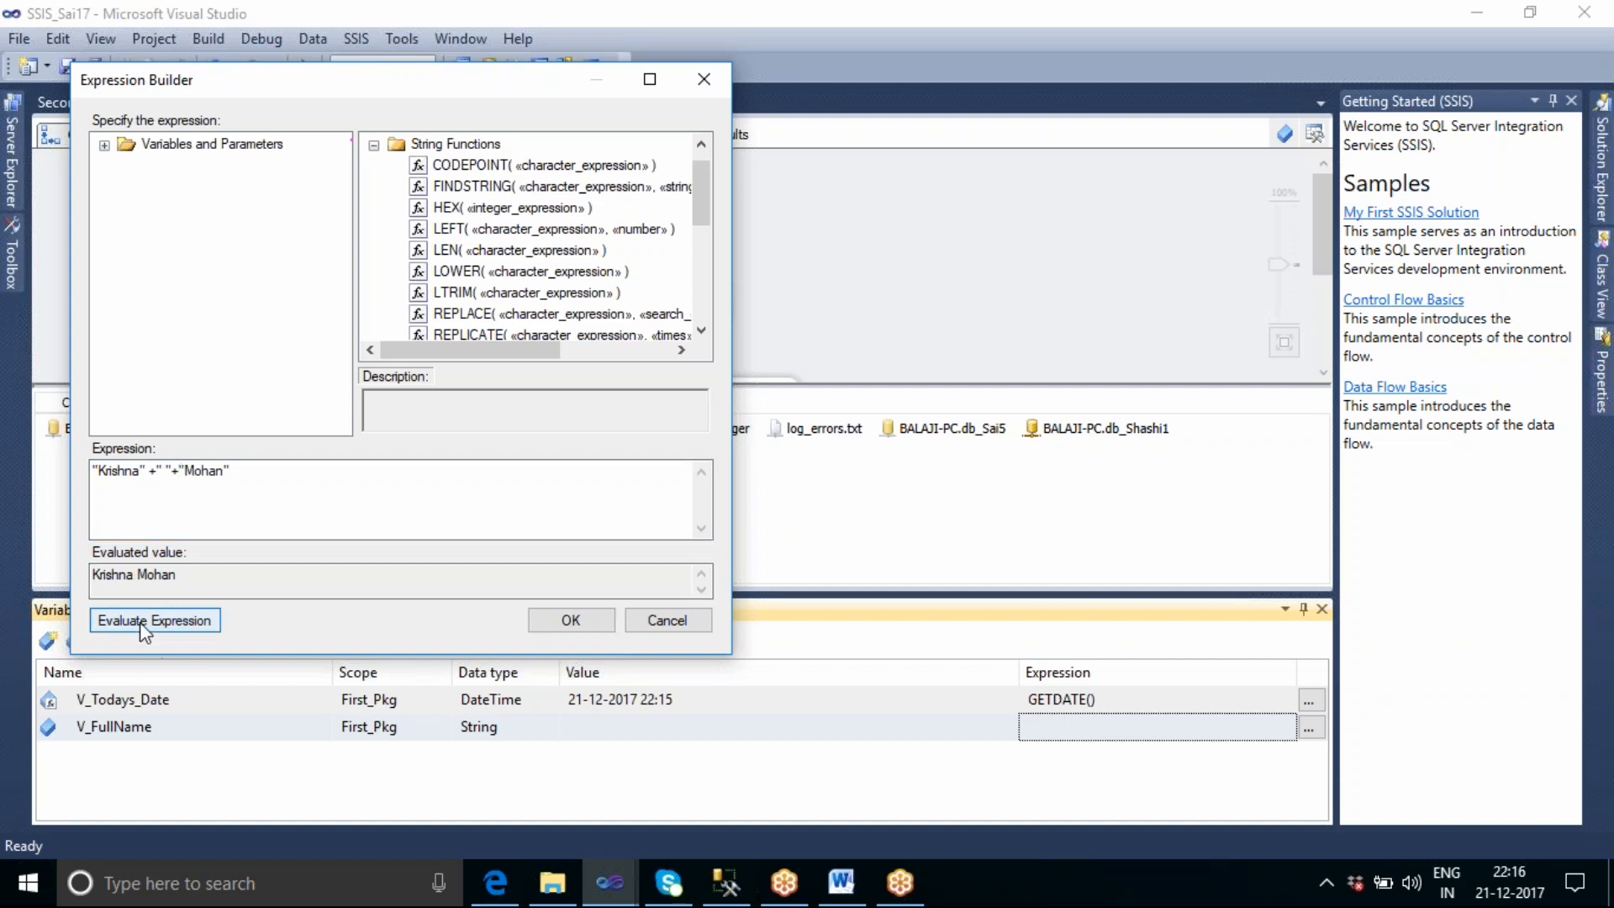
left_click(587, 625)
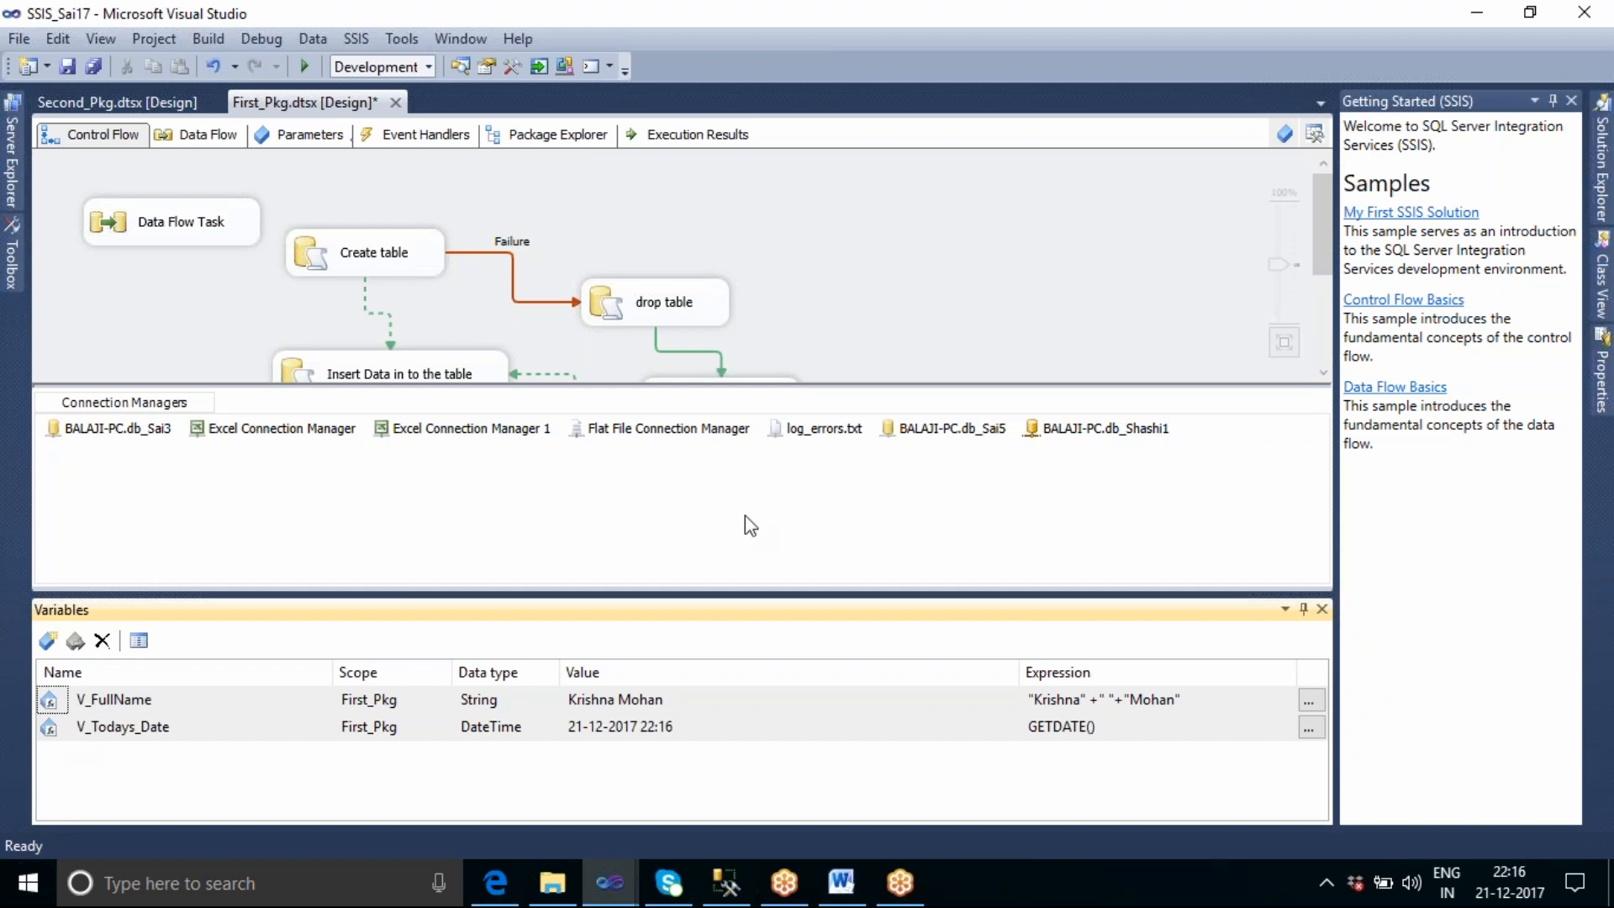
left_click(1084, 280)
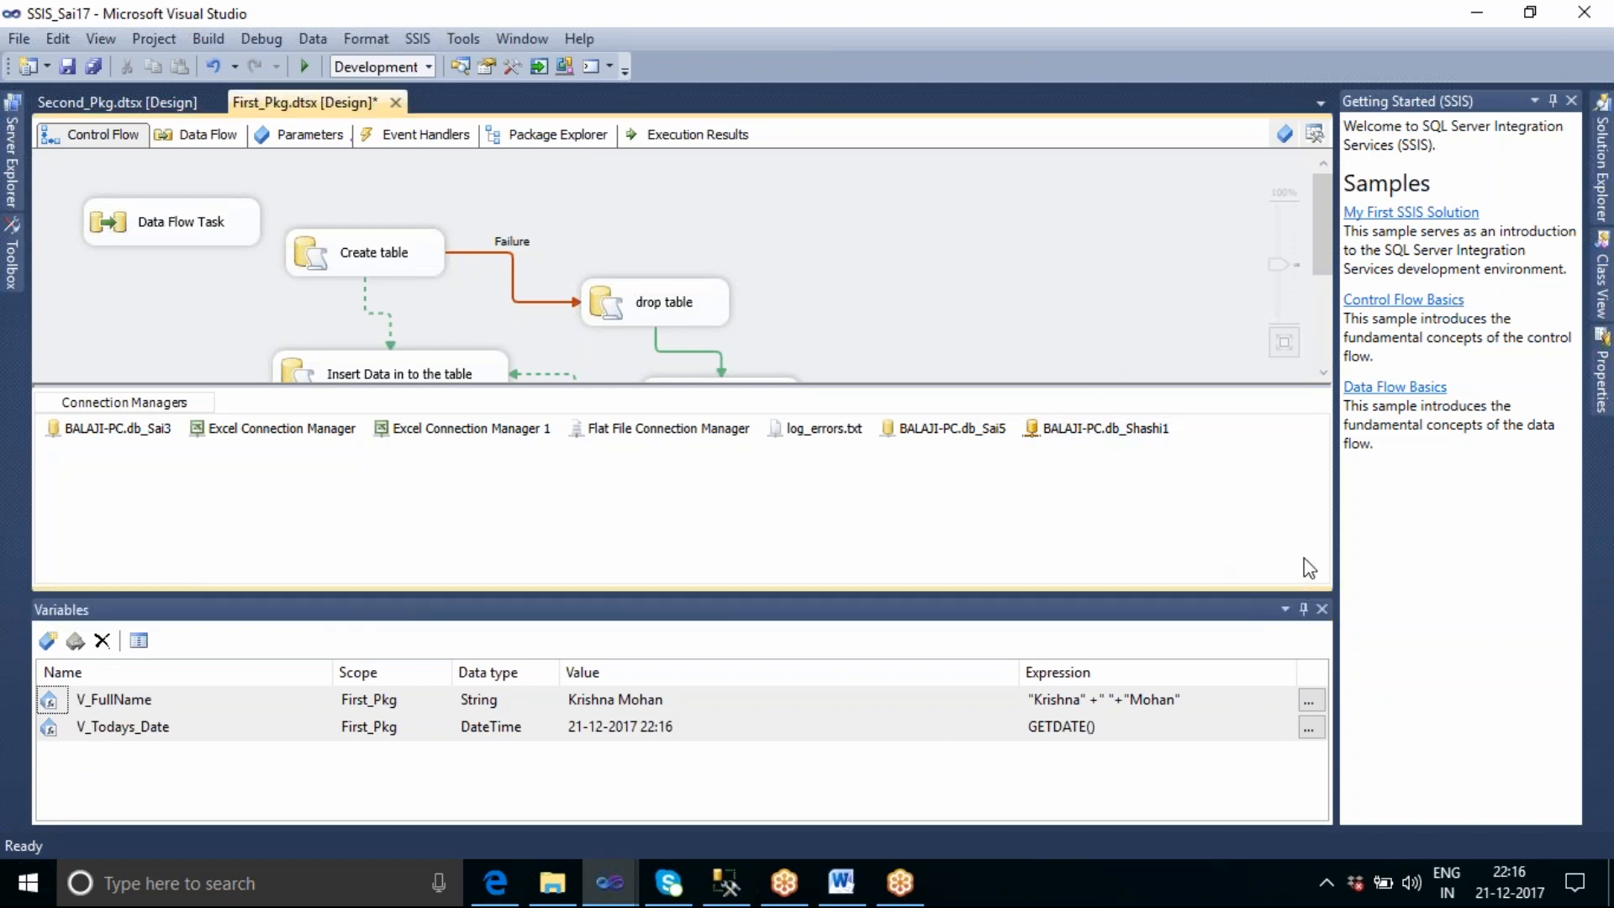
Inspect the variable choices in the parameter mapping of the "Insert Data in to the table" task, through the user variables, and cancel the editor.
left_click(486, 368)
double_click(485, 367)
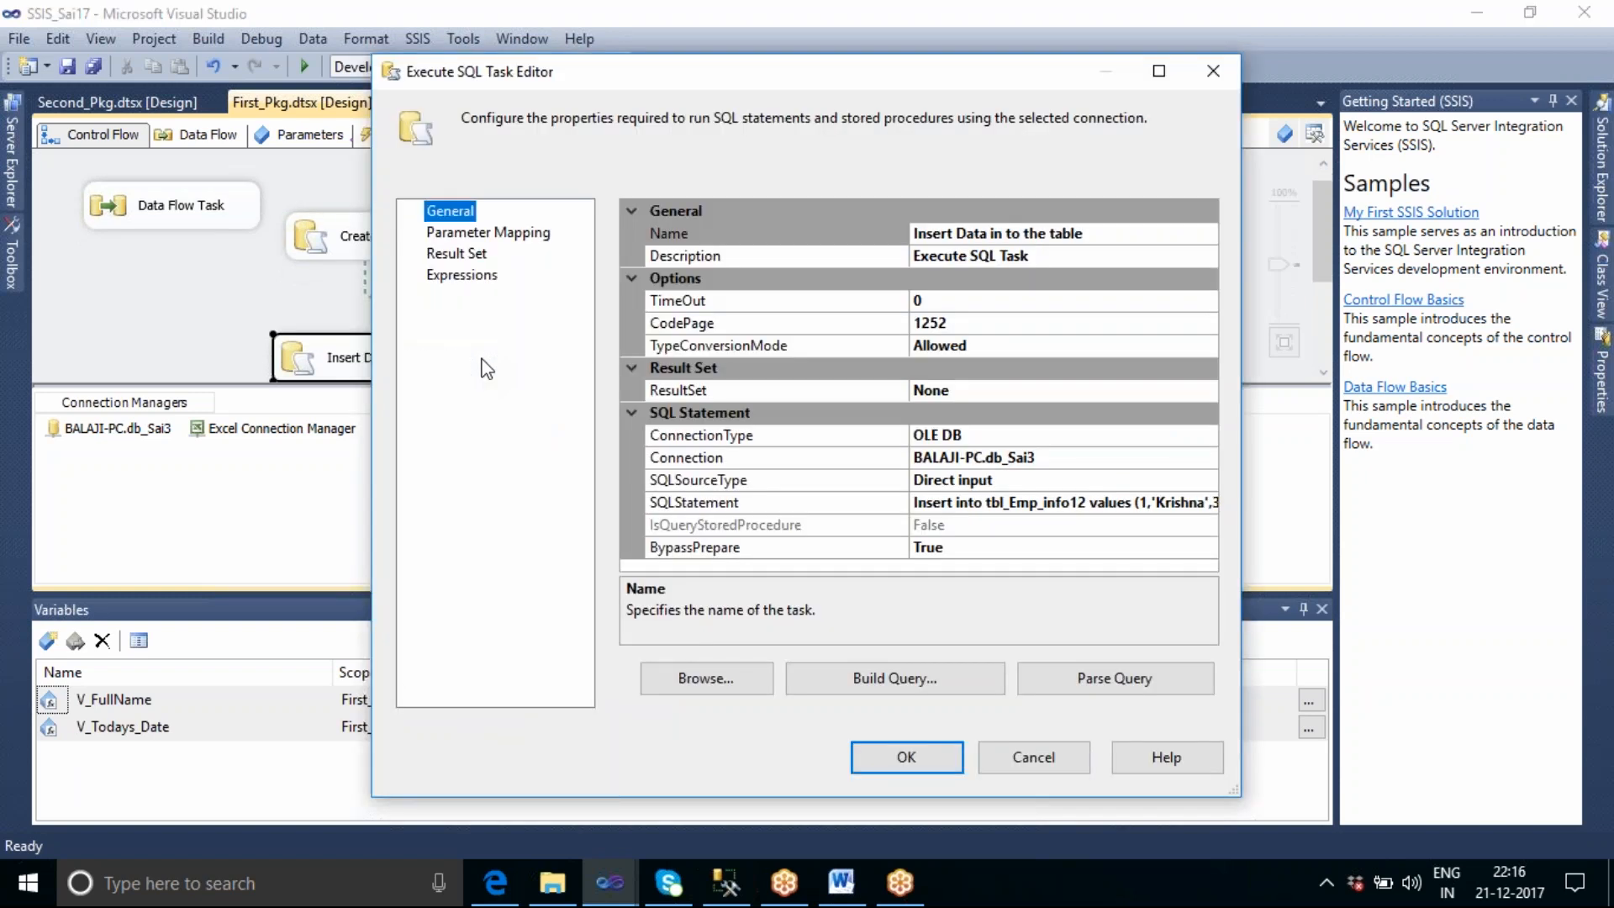
left_click(488, 236)
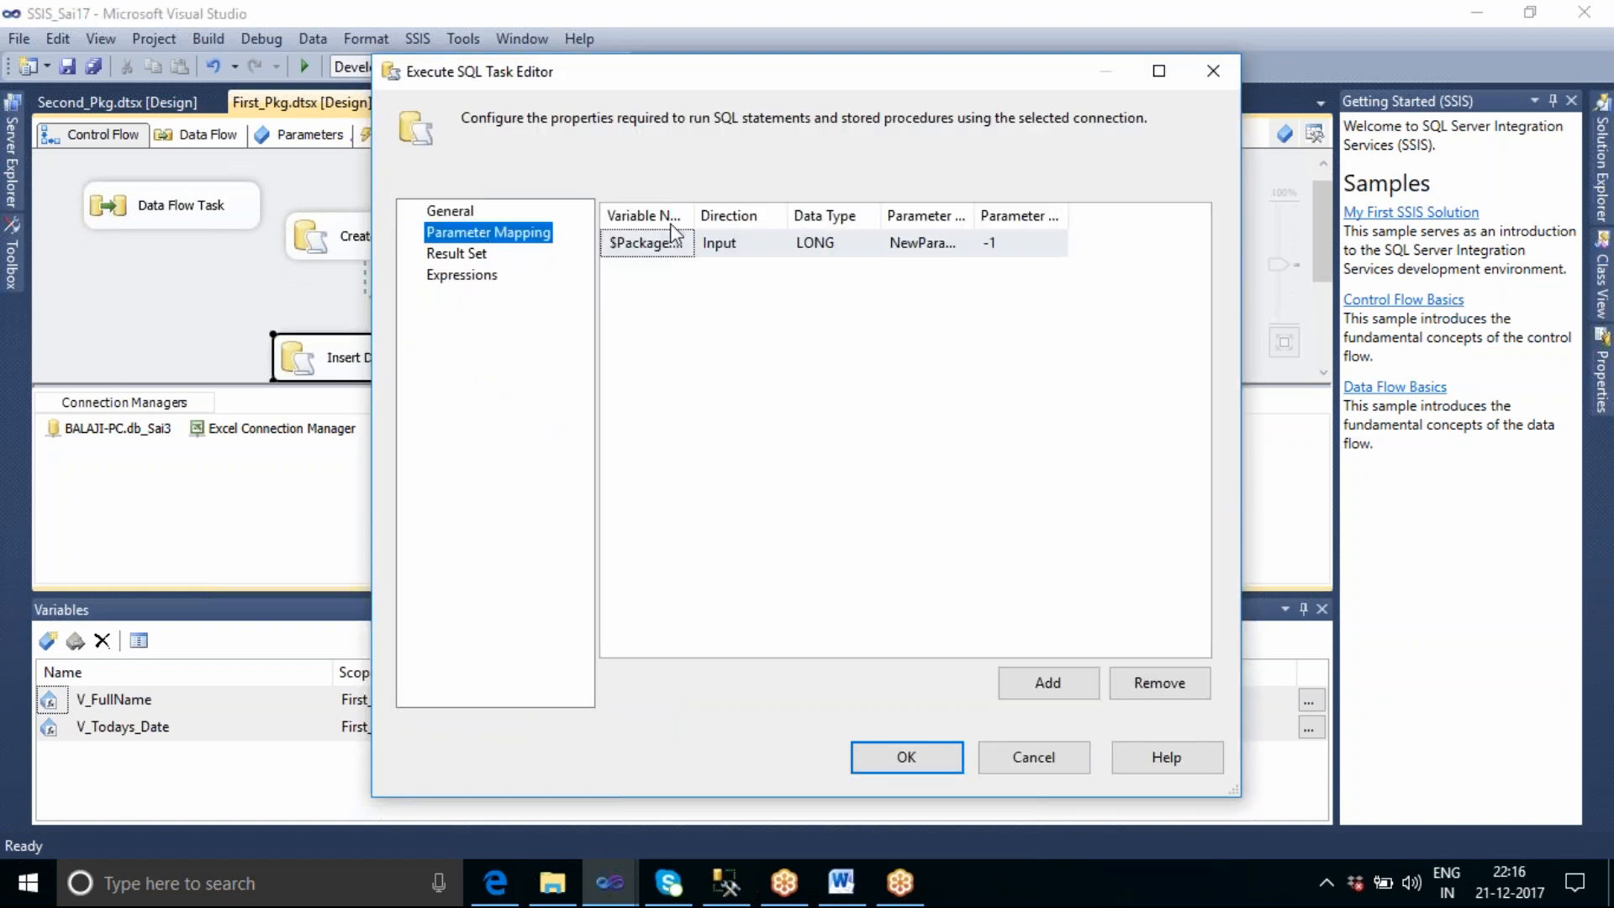
left_click_drag(694, 218, 806, 222)
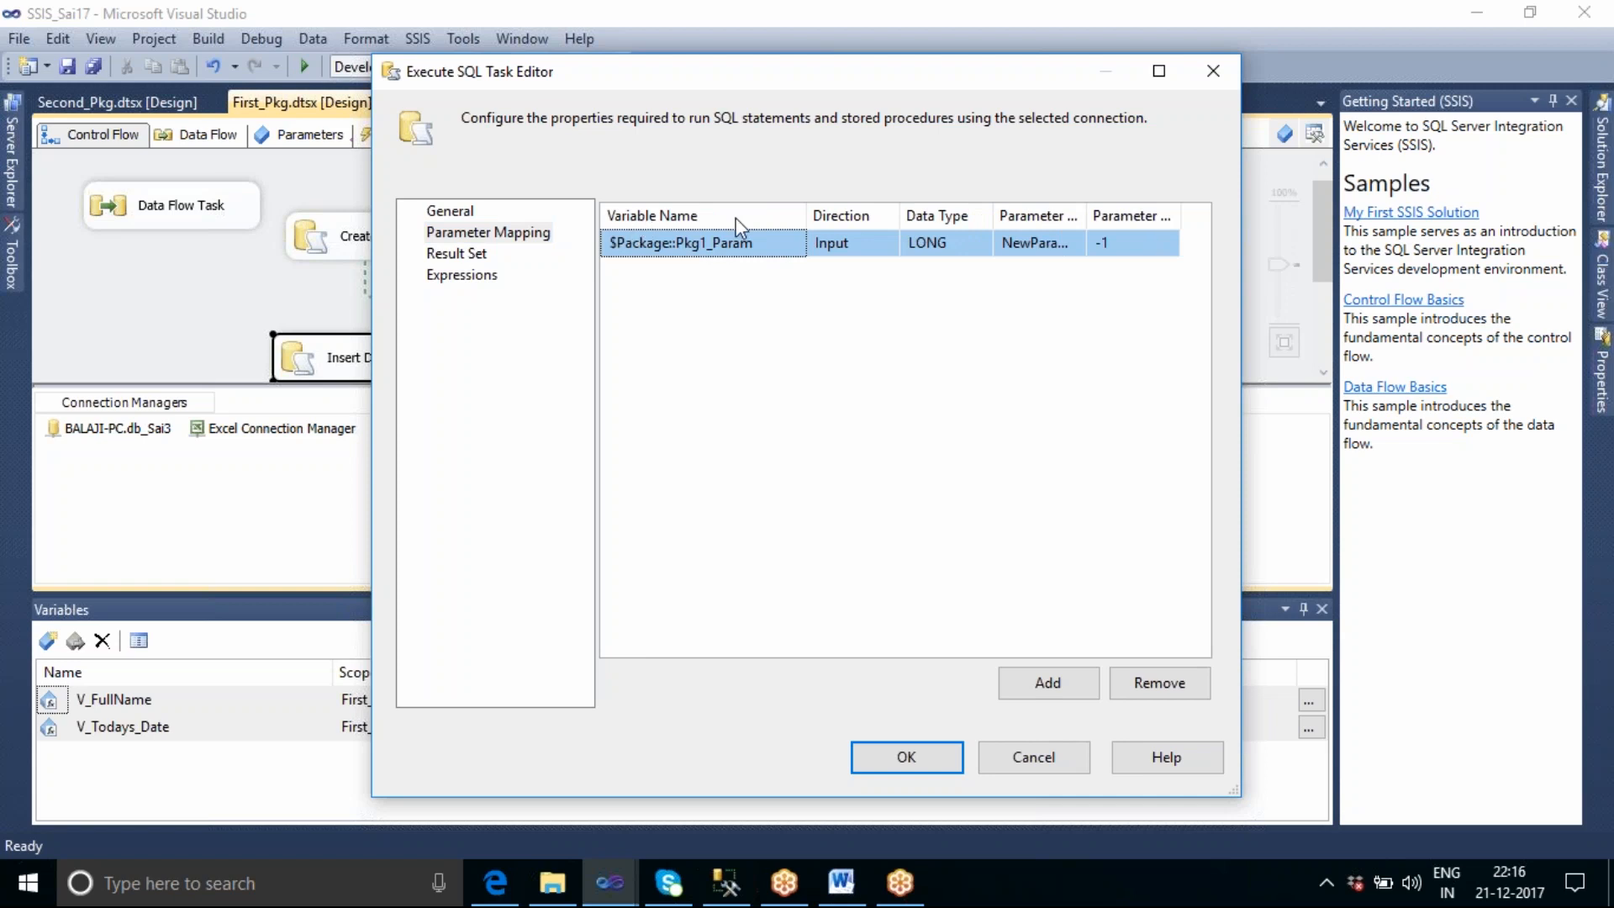
left_click(785, 245)
left_click(796, 243)
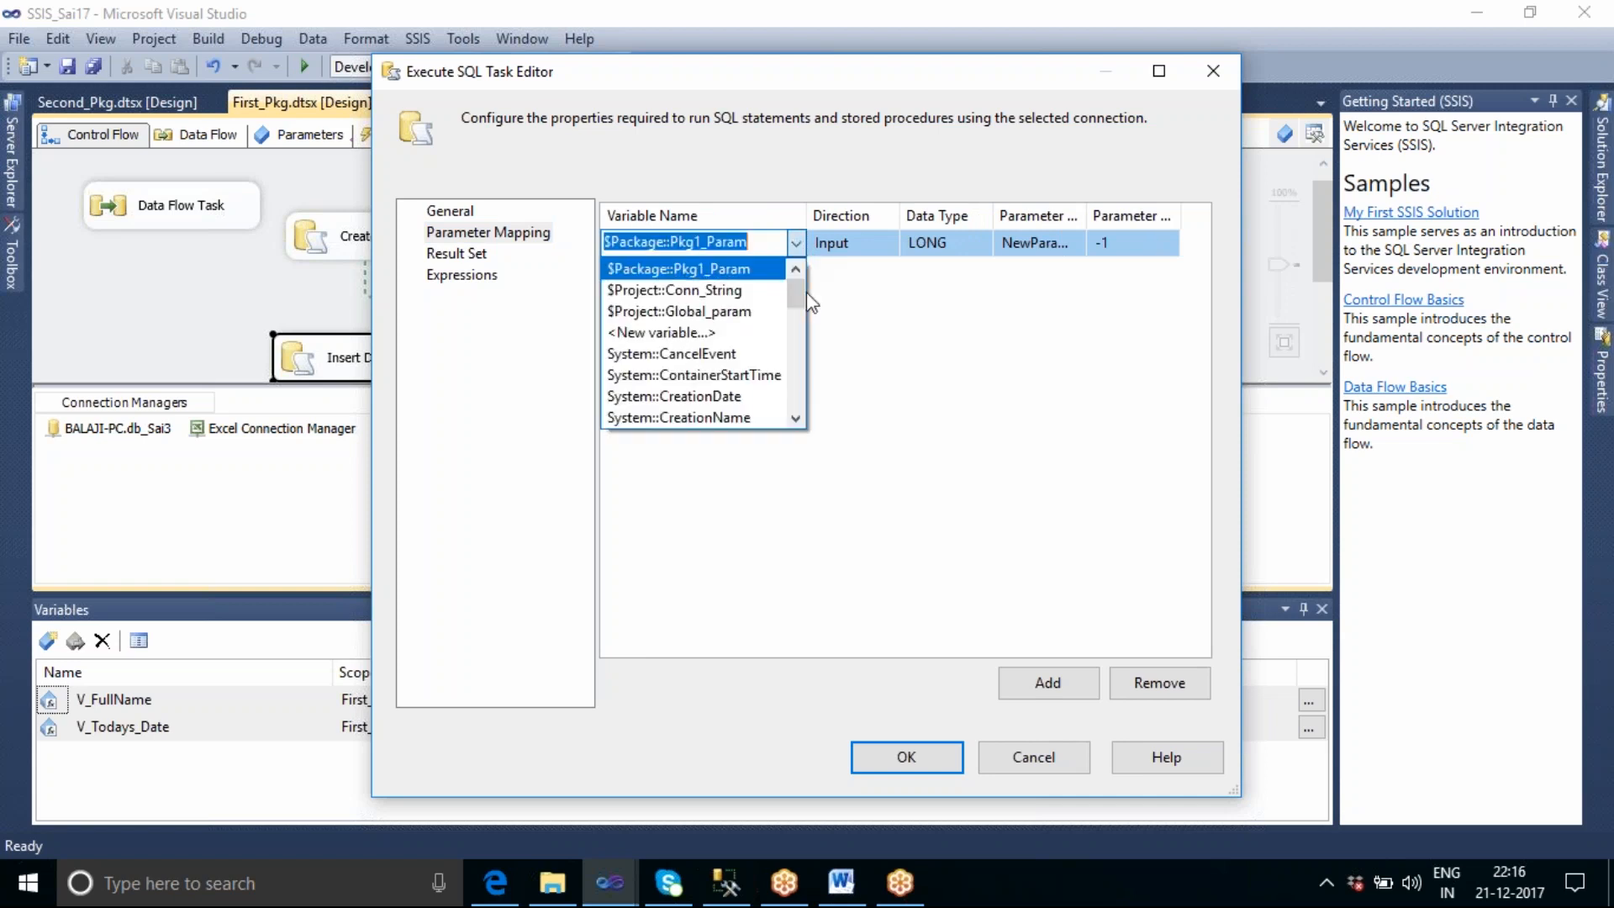
left_click_drag(795, 290, 814, 421)
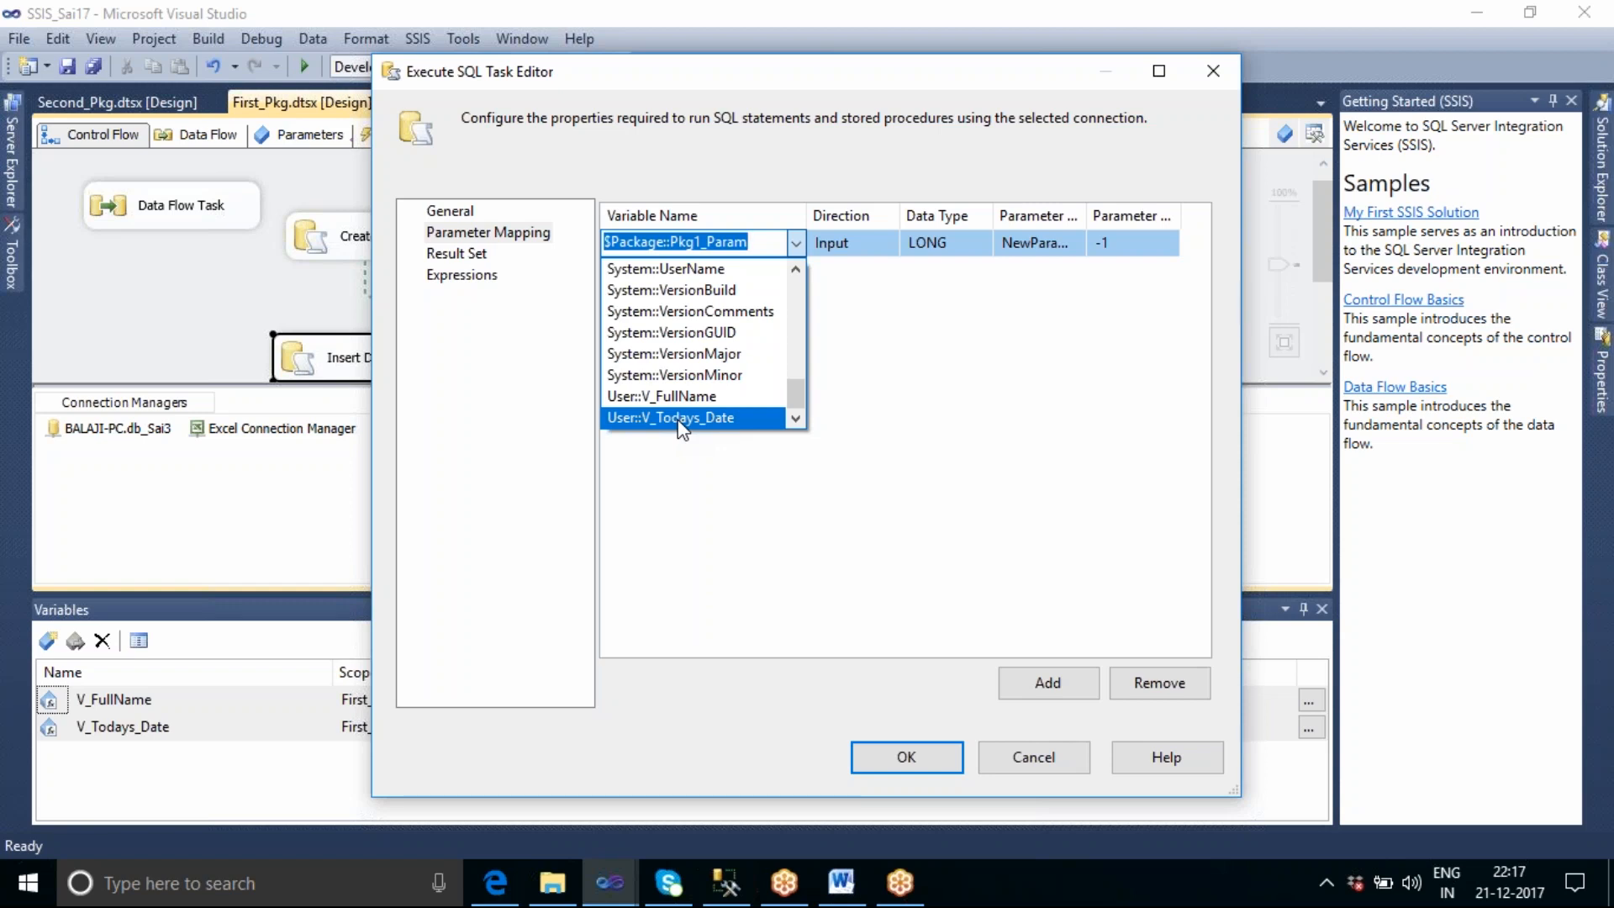
left_click(1023, 552)
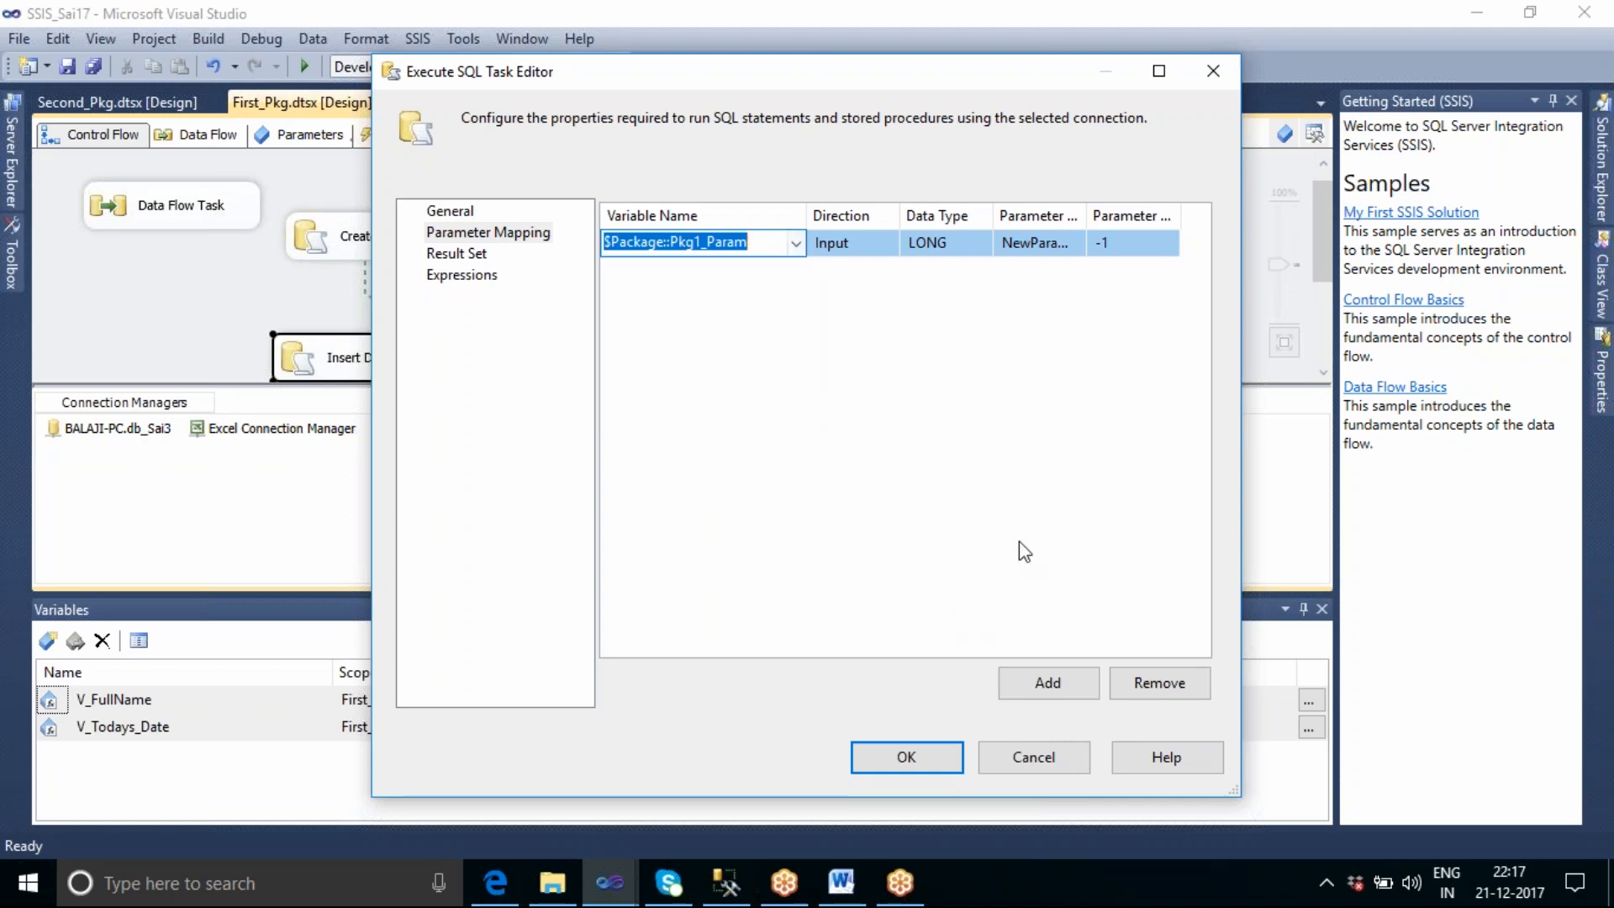
left_click(1019, 759)
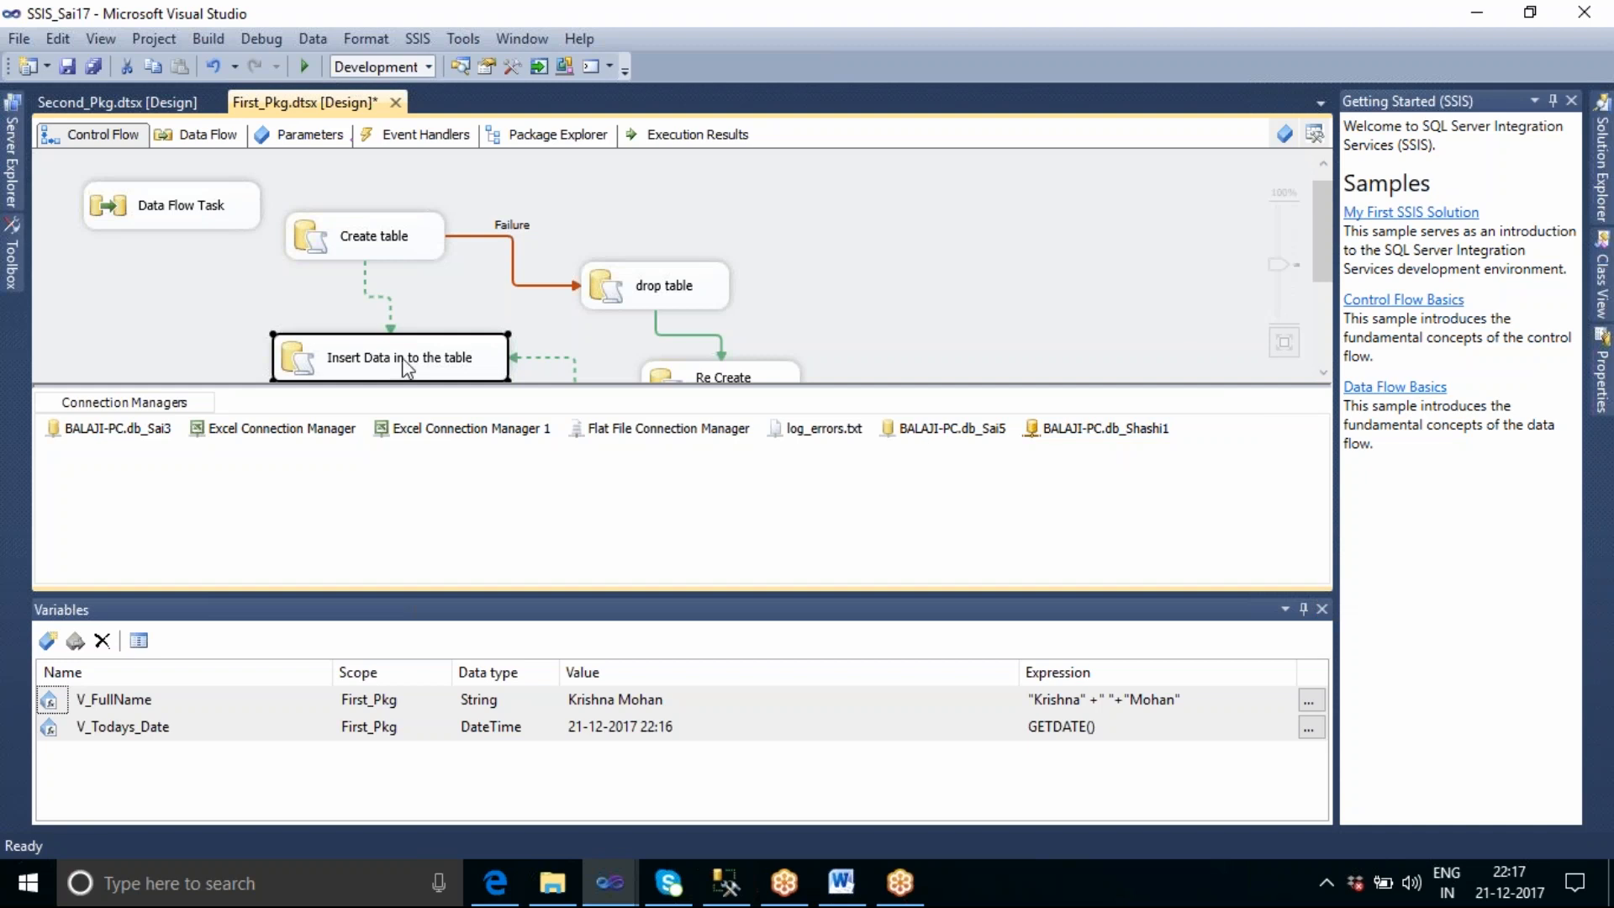
Check the Create table task's parameter mapping for V_FullName and V_Todays_Date using a trial mapping row, and cancel the editor.
double_click(394, 244)
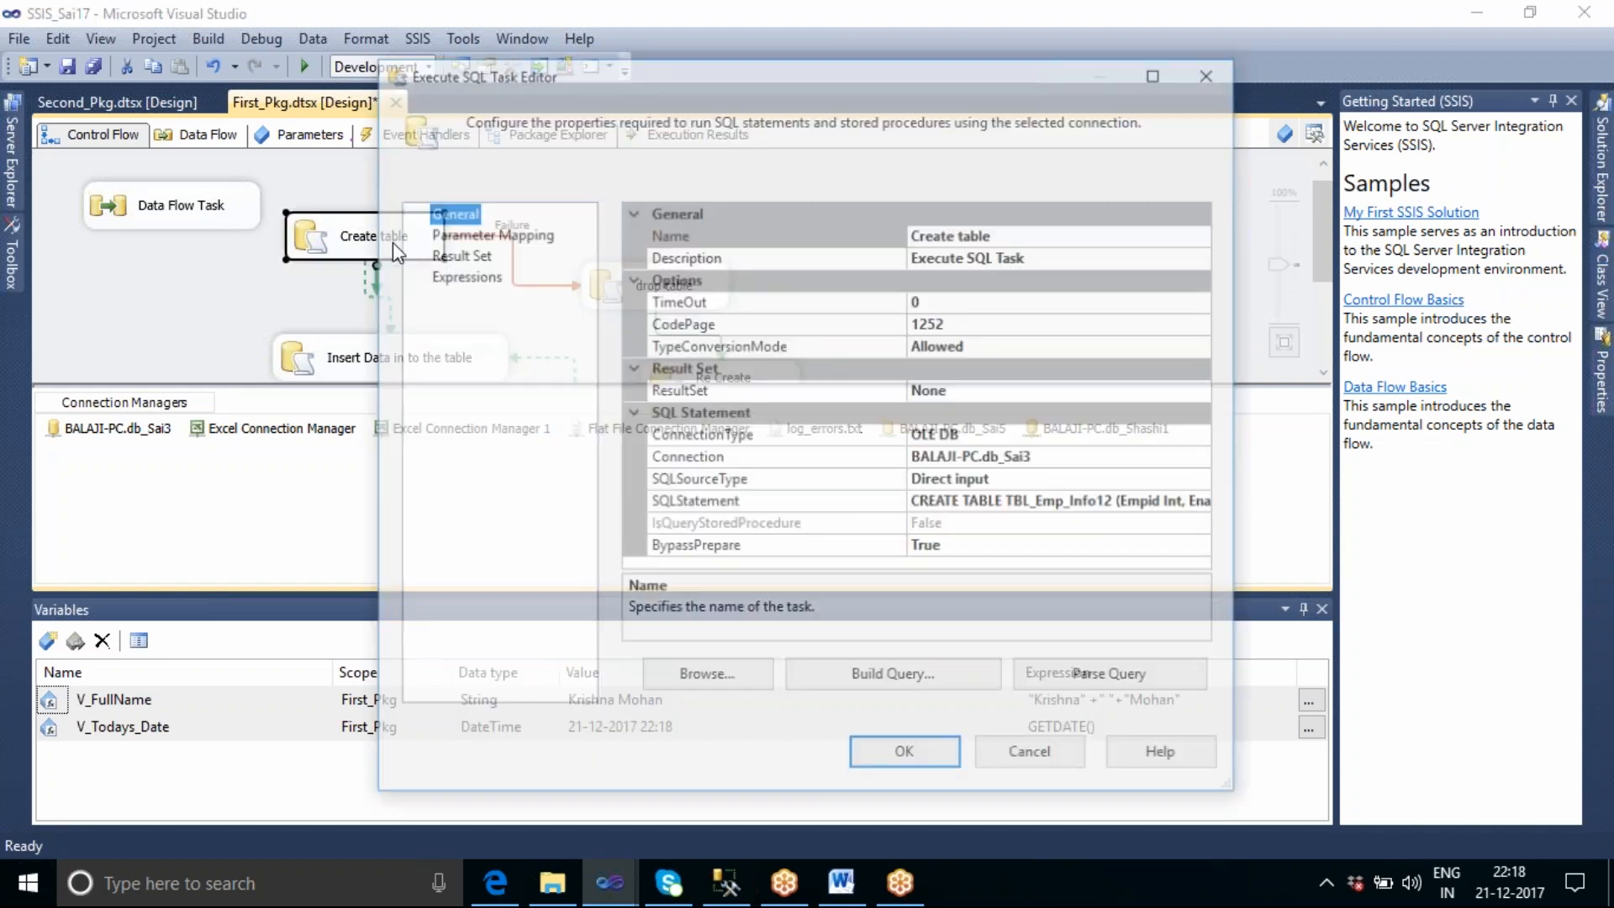
left_click(461, 236)
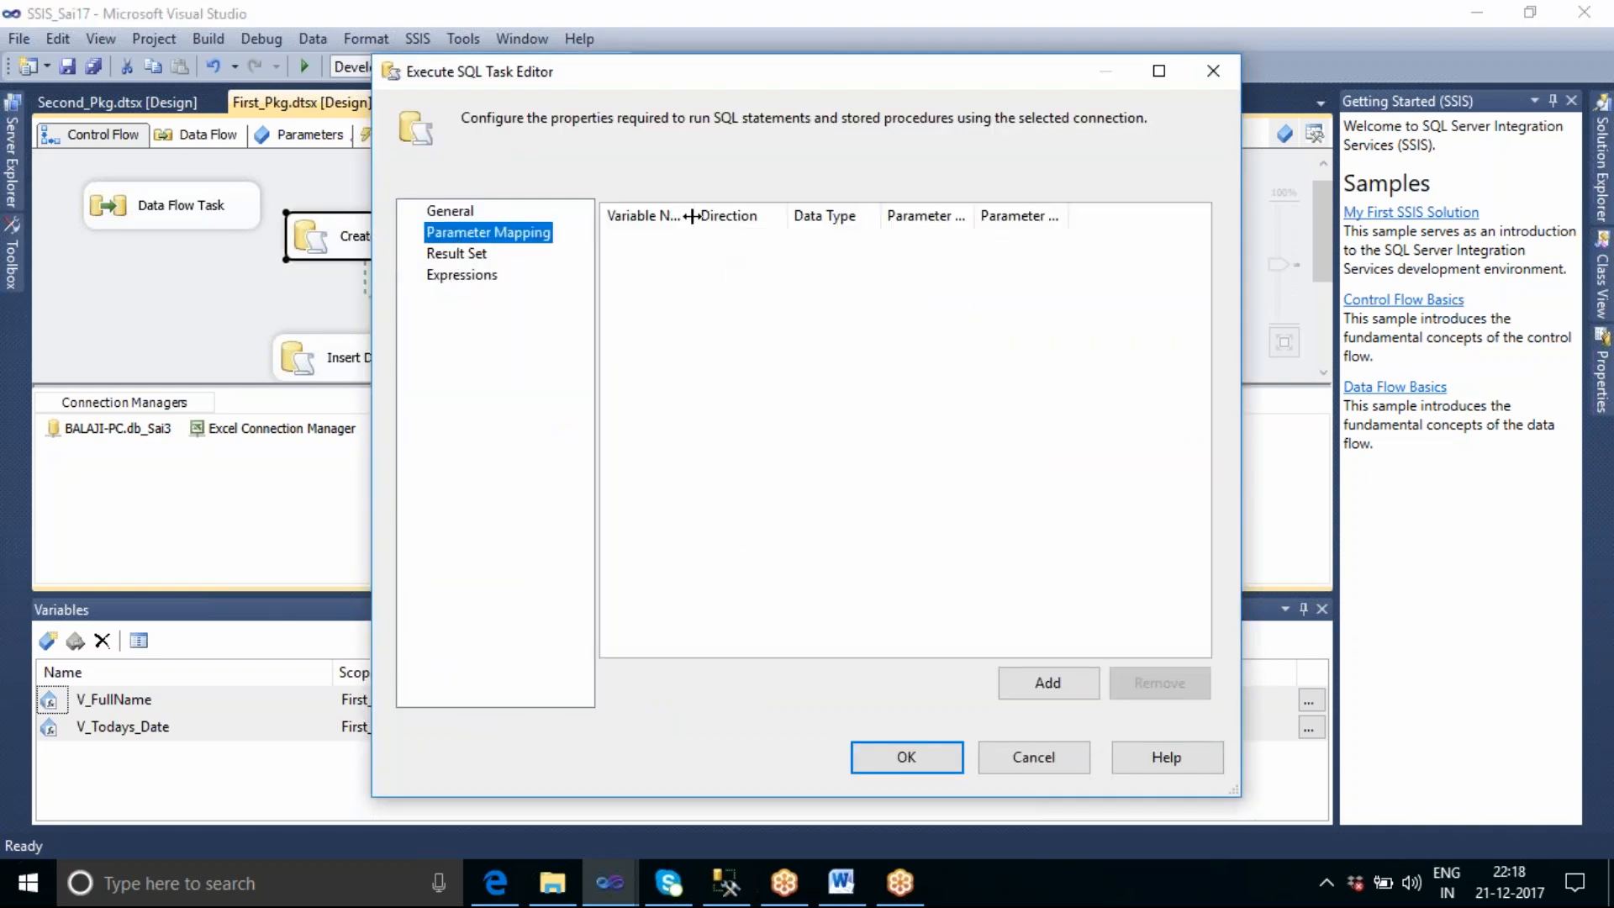
double_click(690, 216)
left_click(1035, 682)
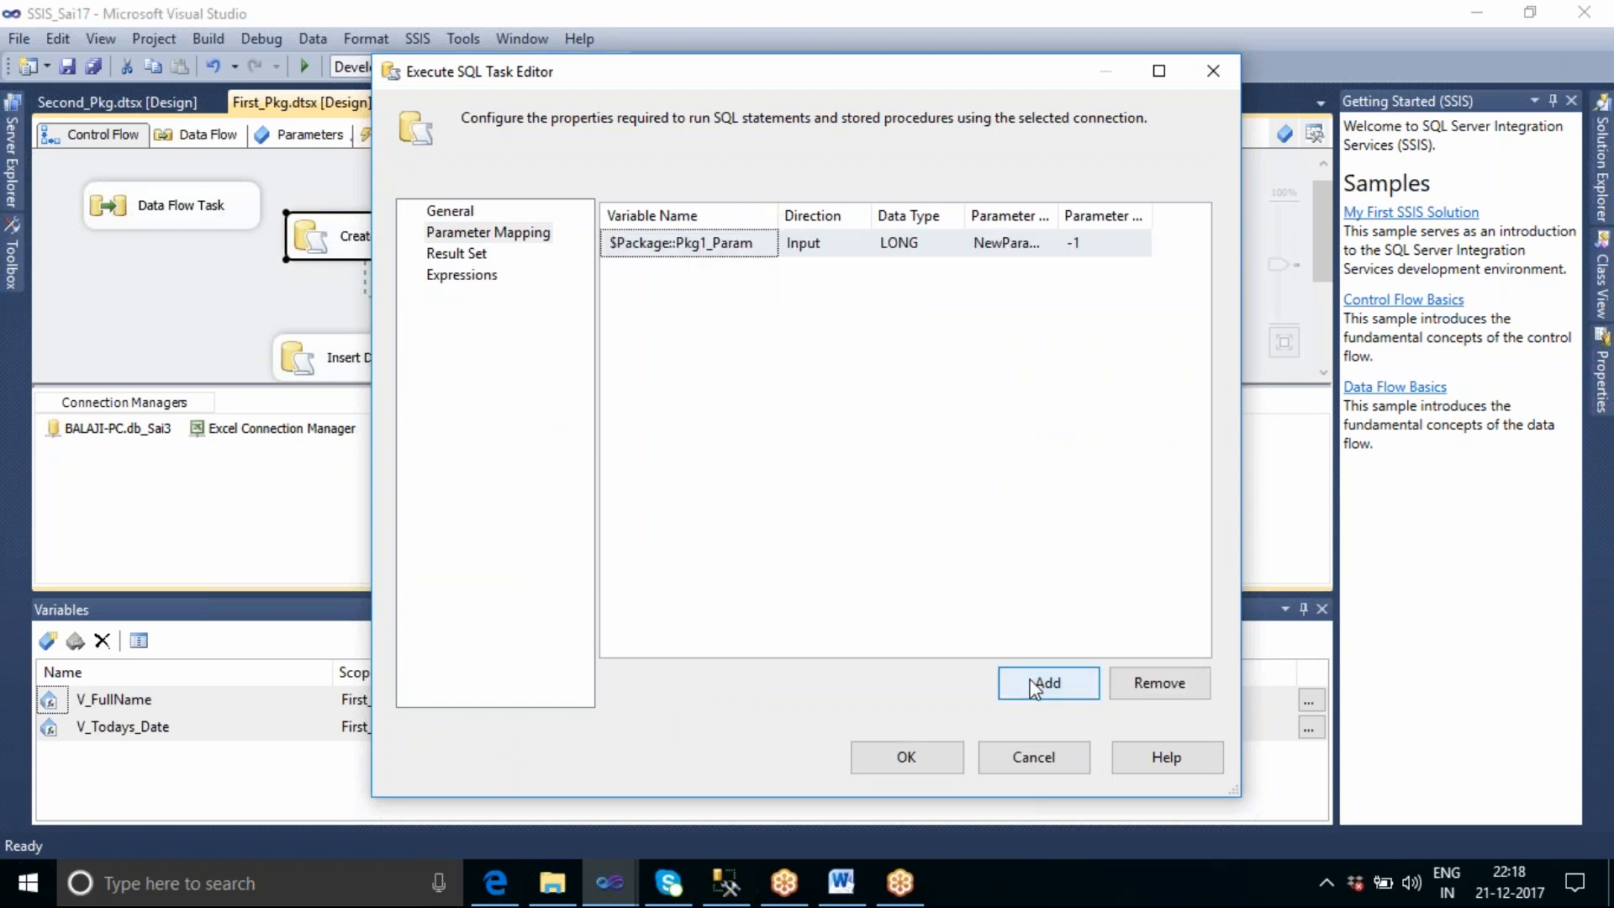
left_click(769, 247)
left_click(768, 245)
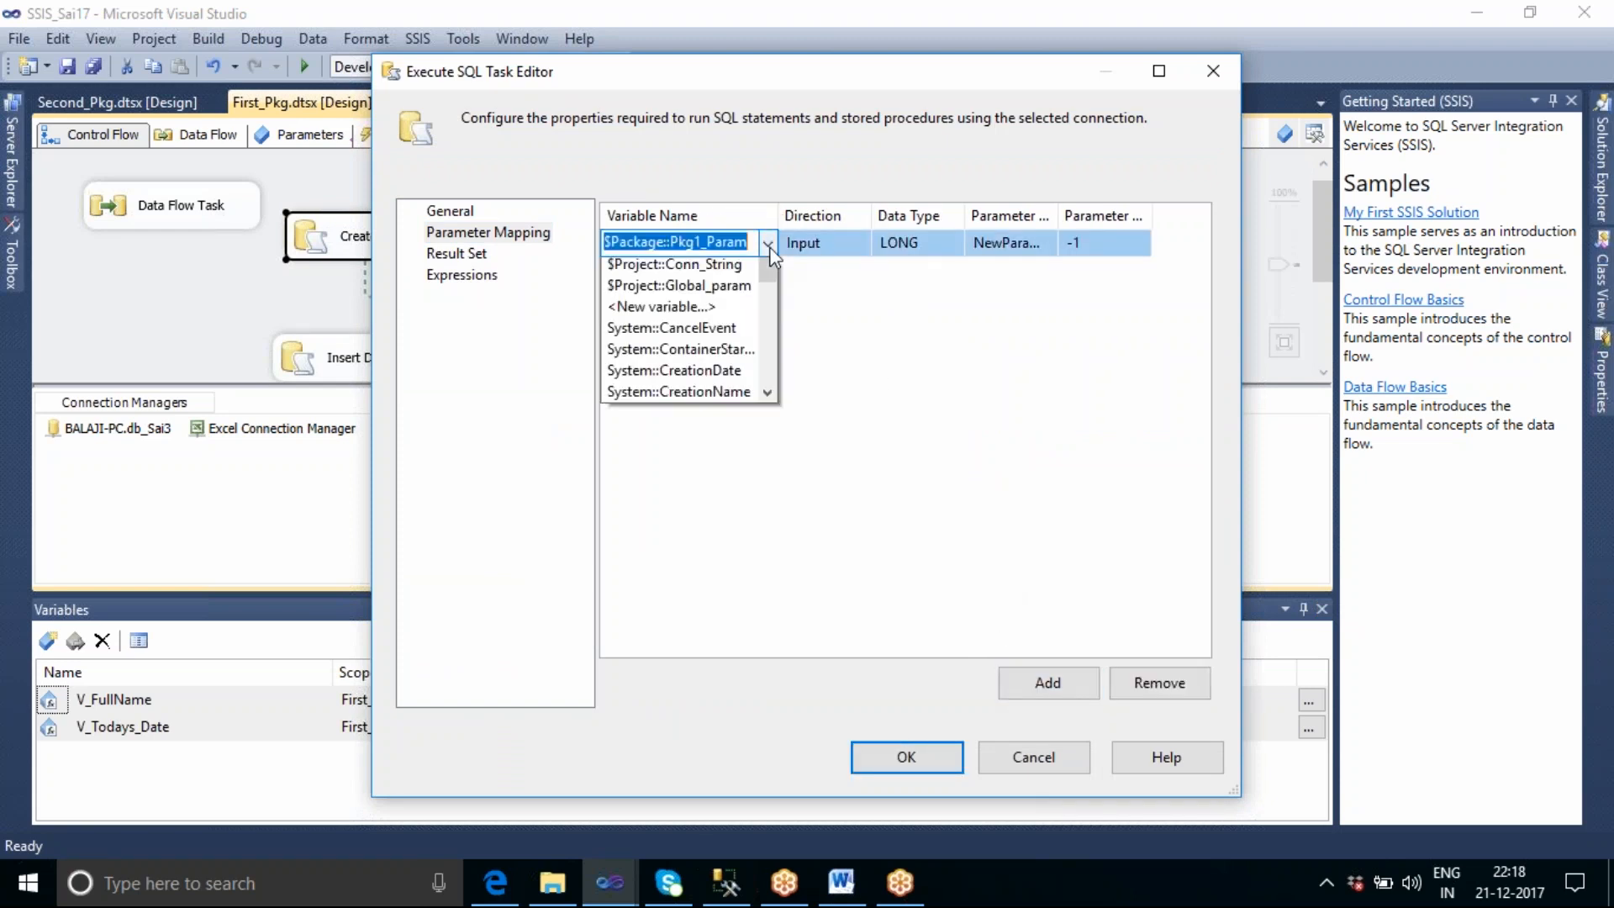
left_click_drag(766, 304, 756, 432)
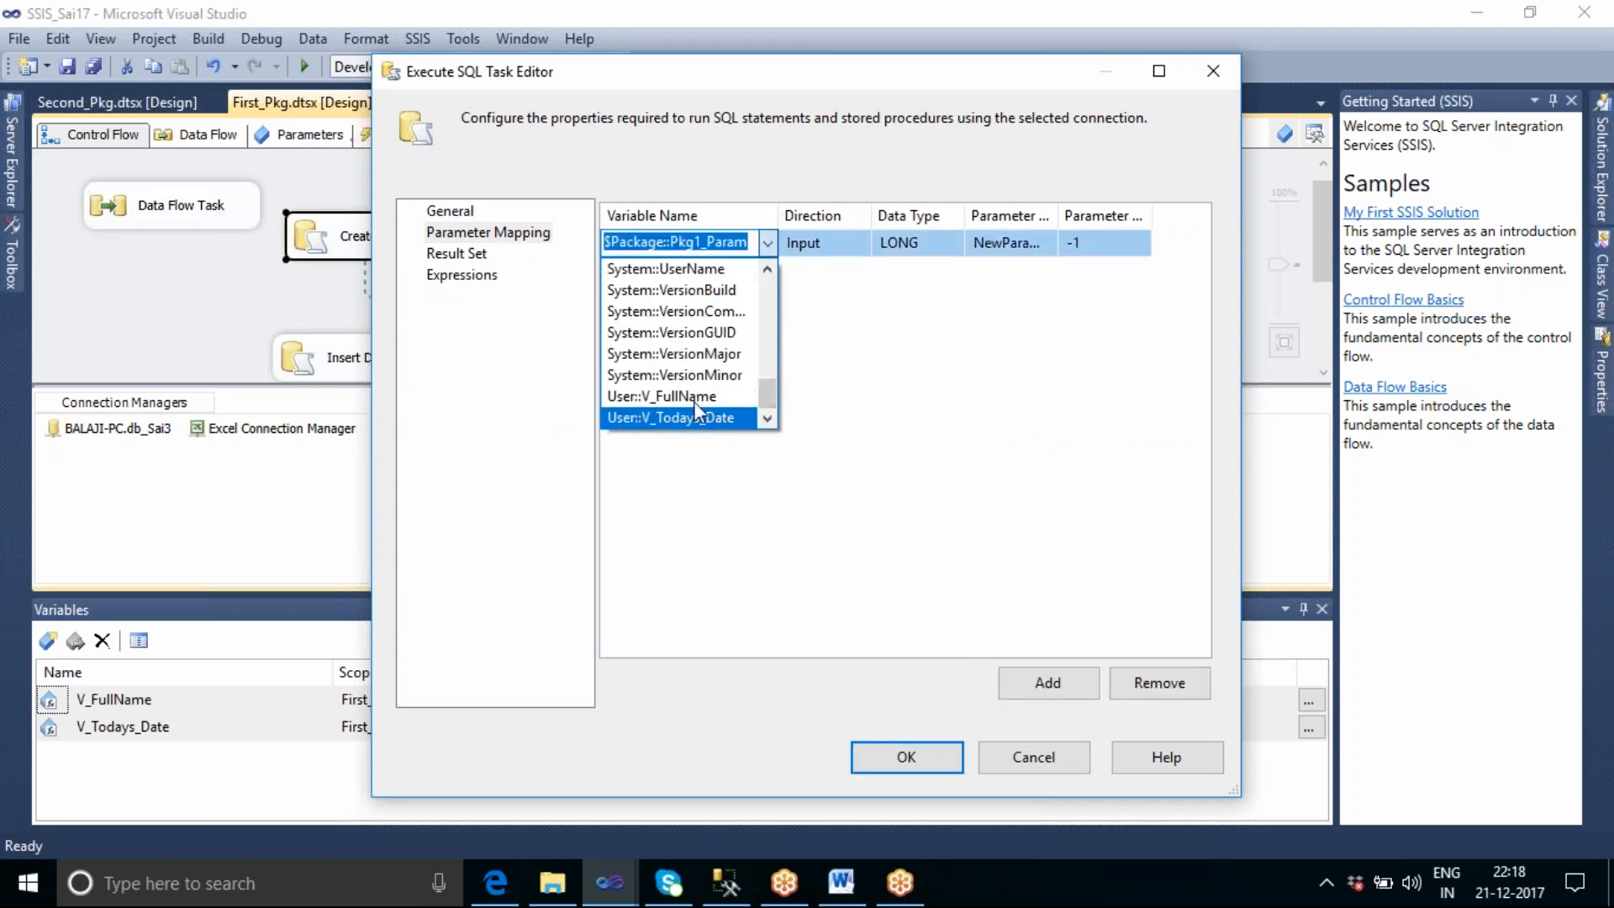
left_click(1027, 769)
left_click(1027, 769)
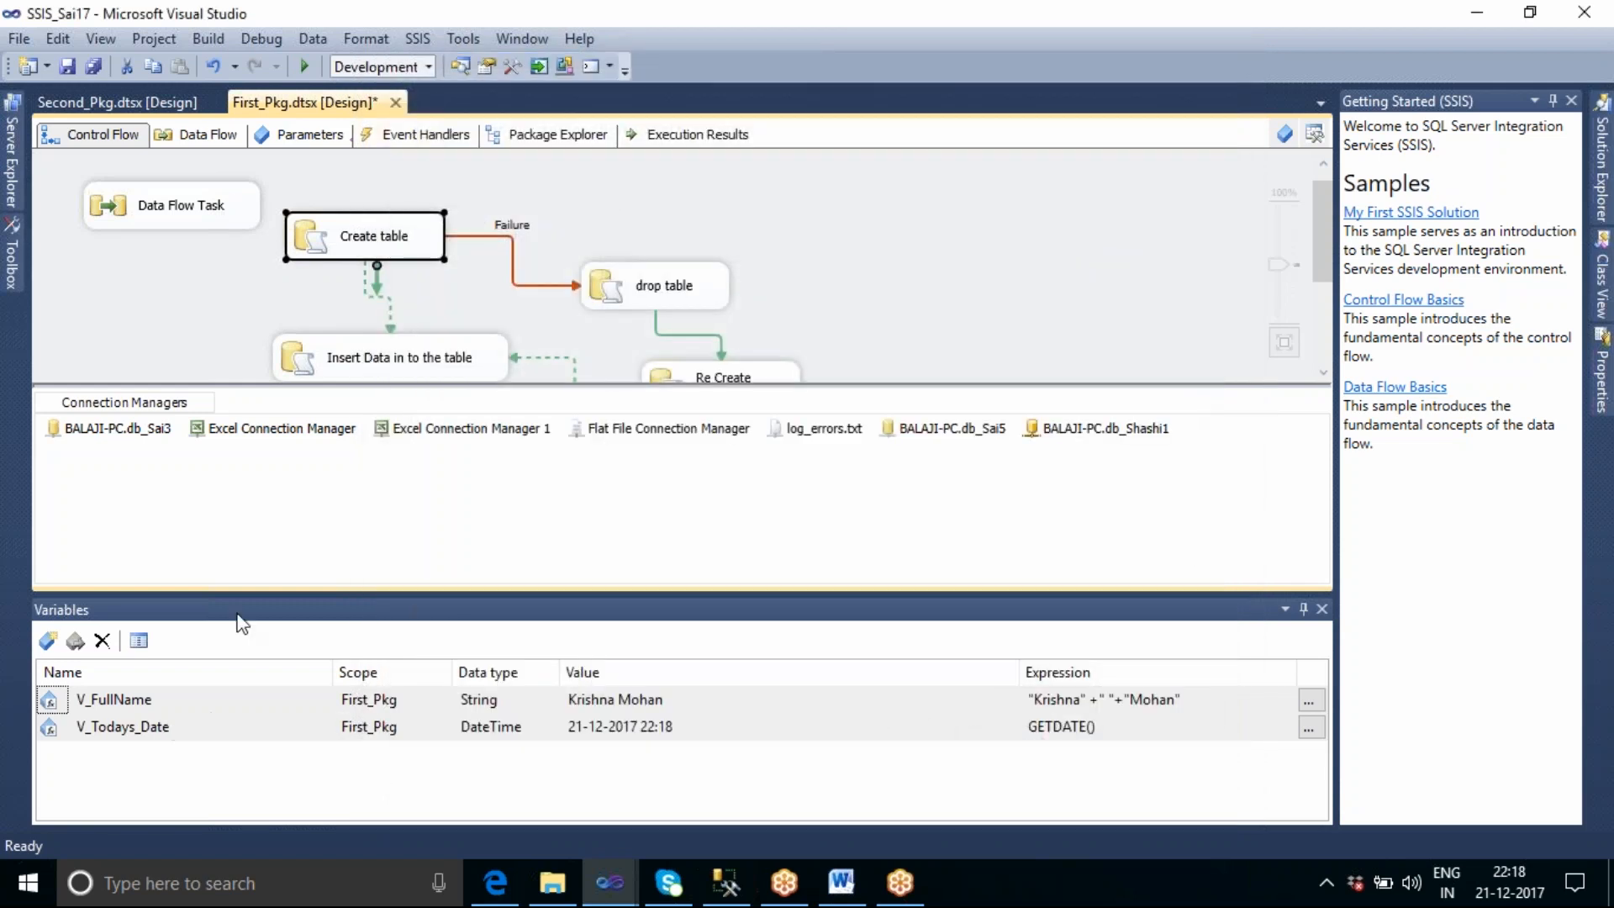
Move the V_Todays_Date variable from package scope to the drop table task's scope.
left_click(344, 370)
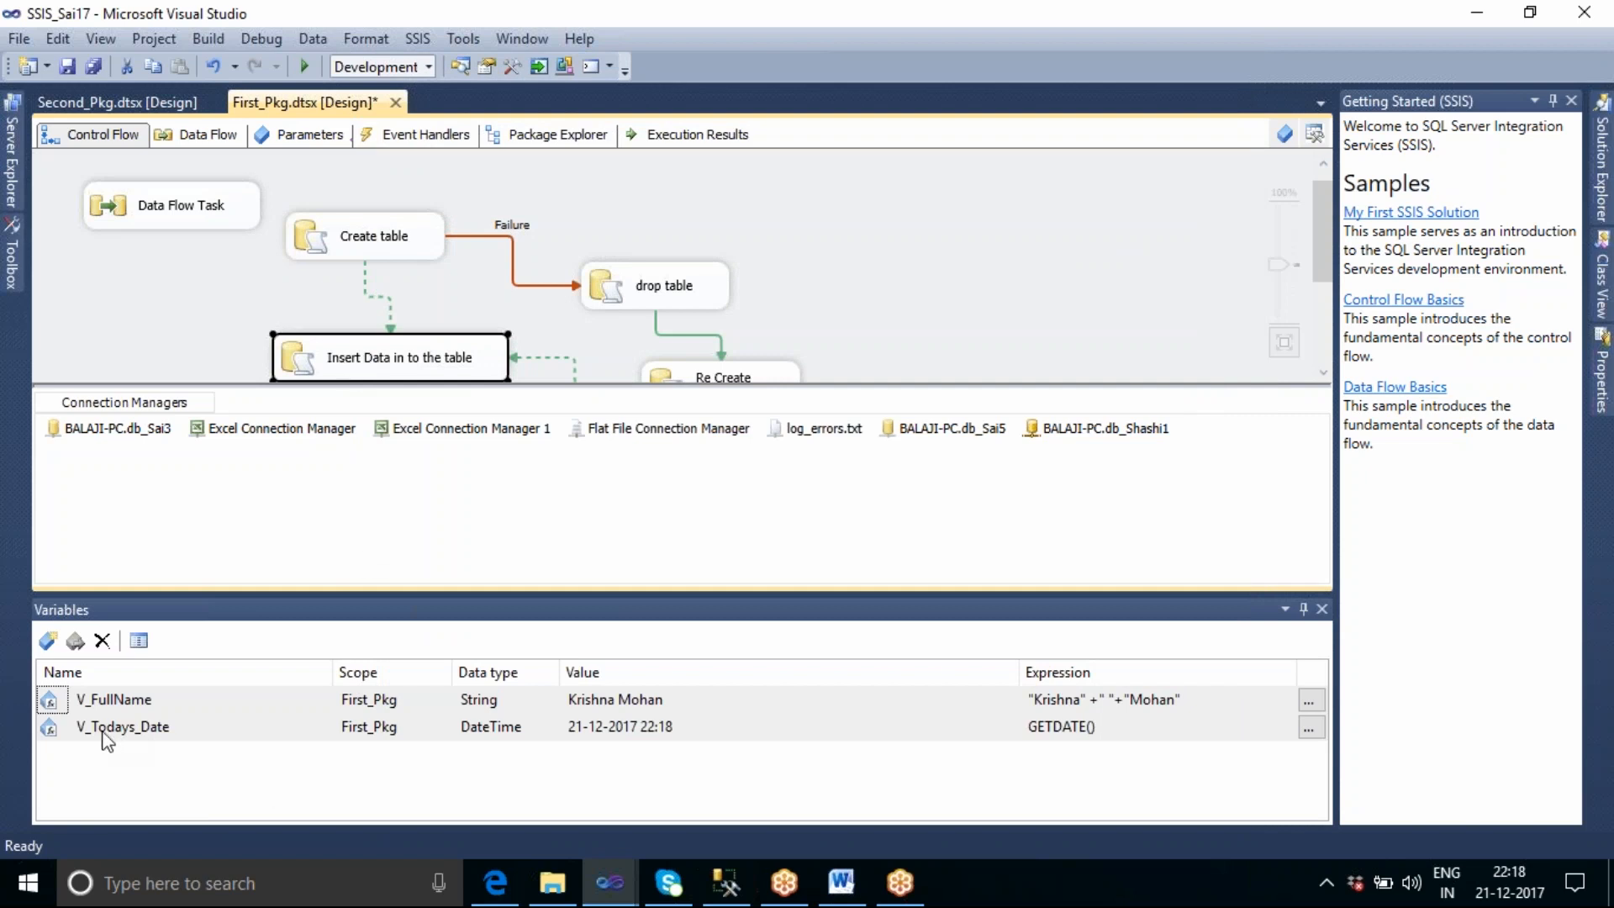
left_click(51, 728)
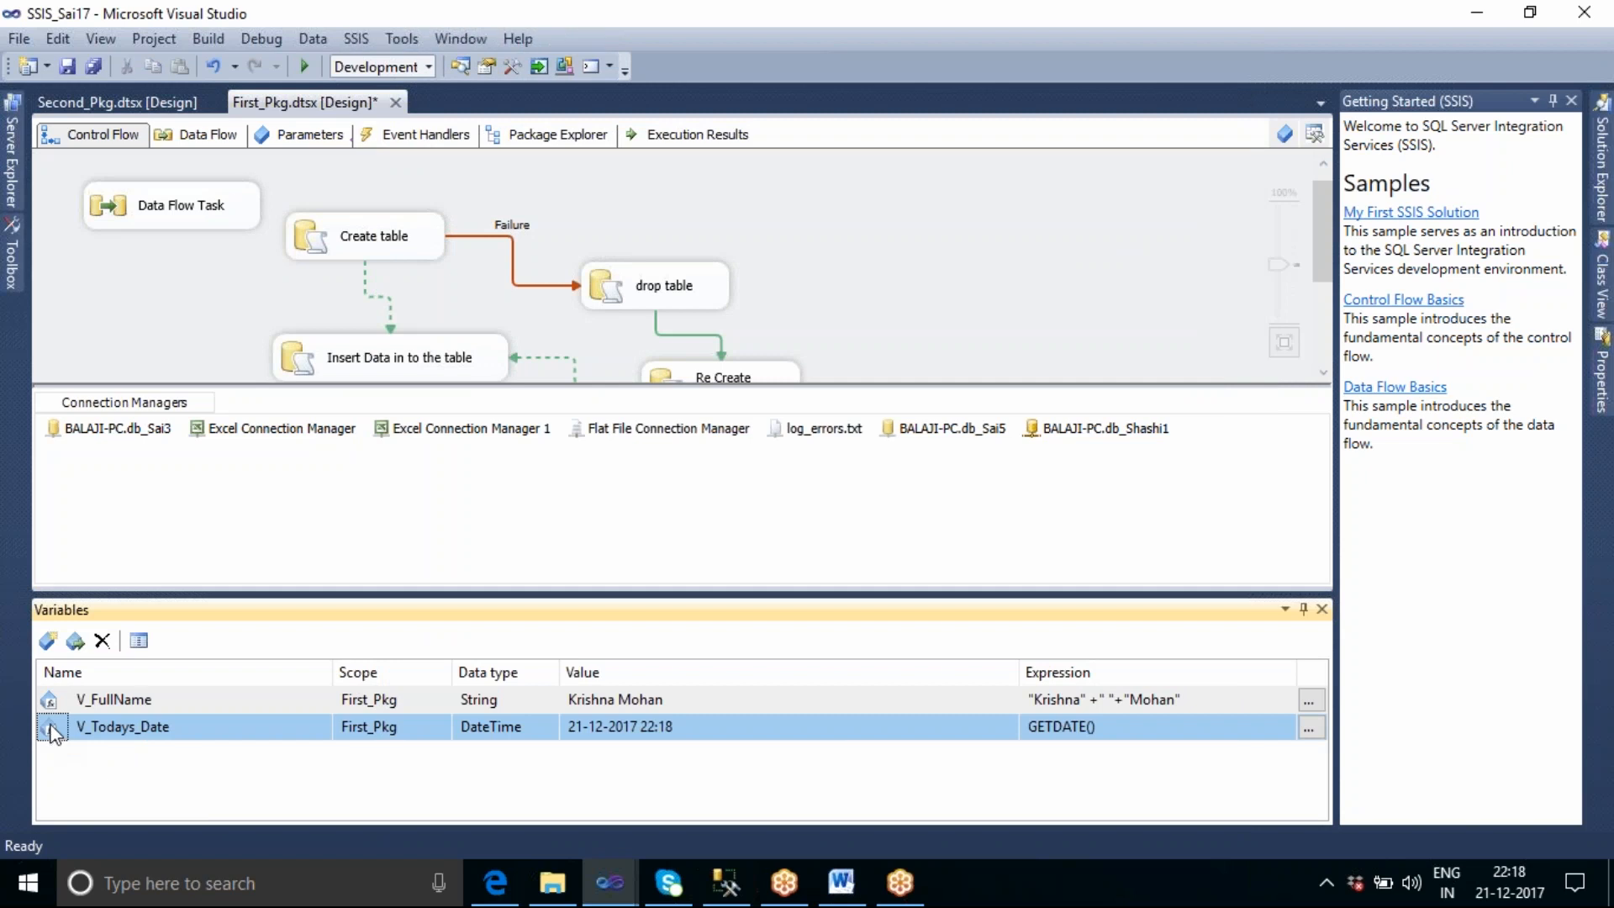
left_click(76, 642)
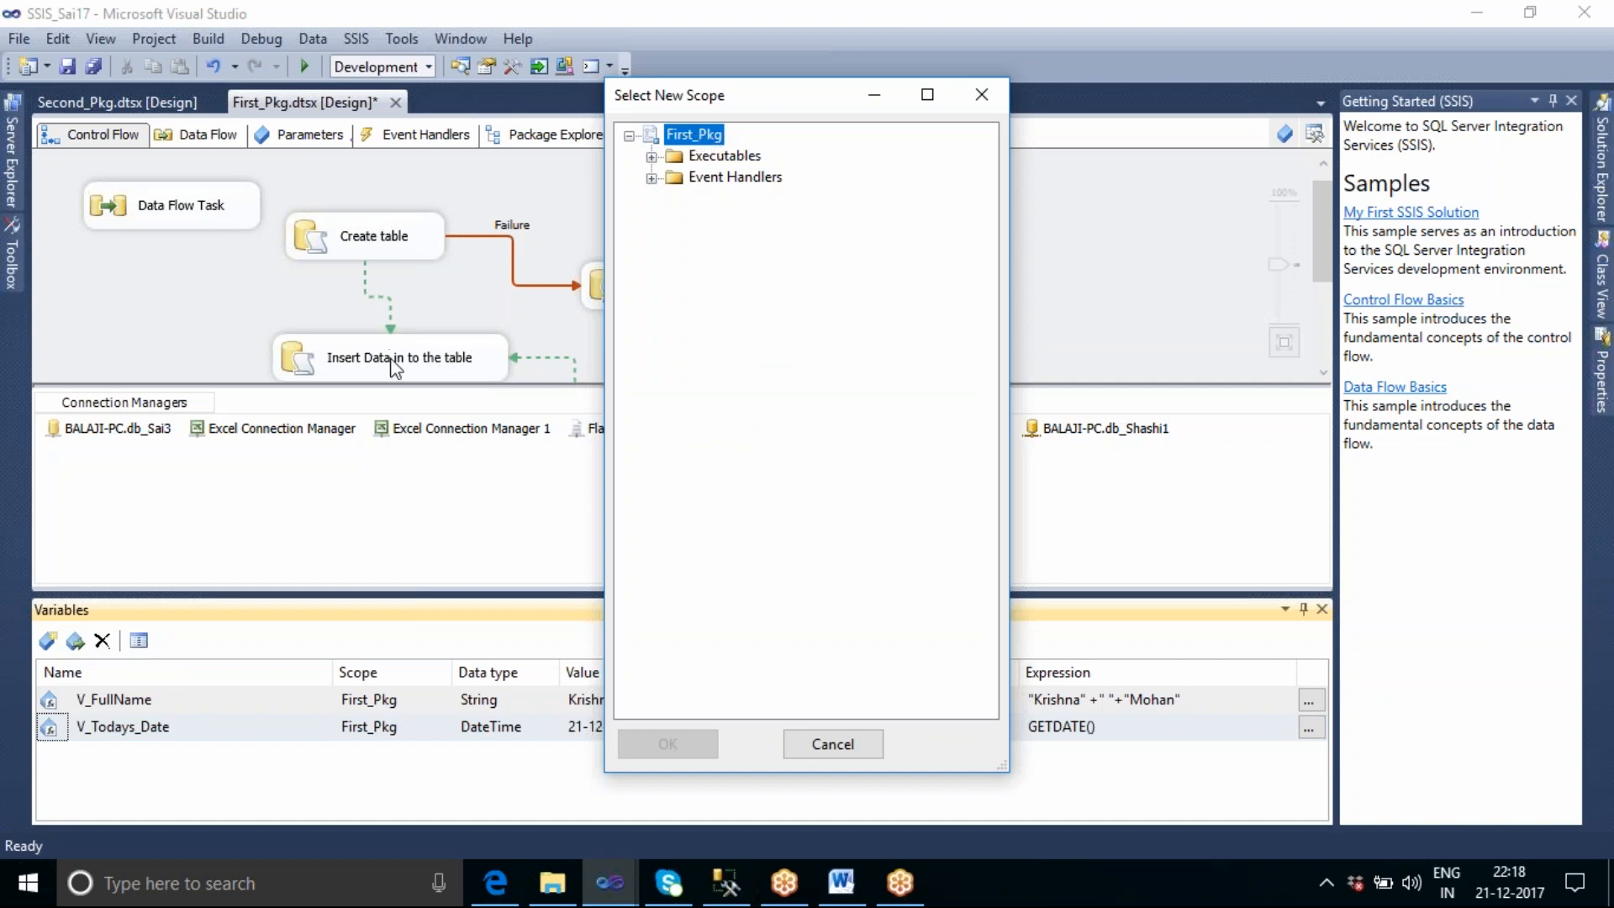
left_click(652, 156)
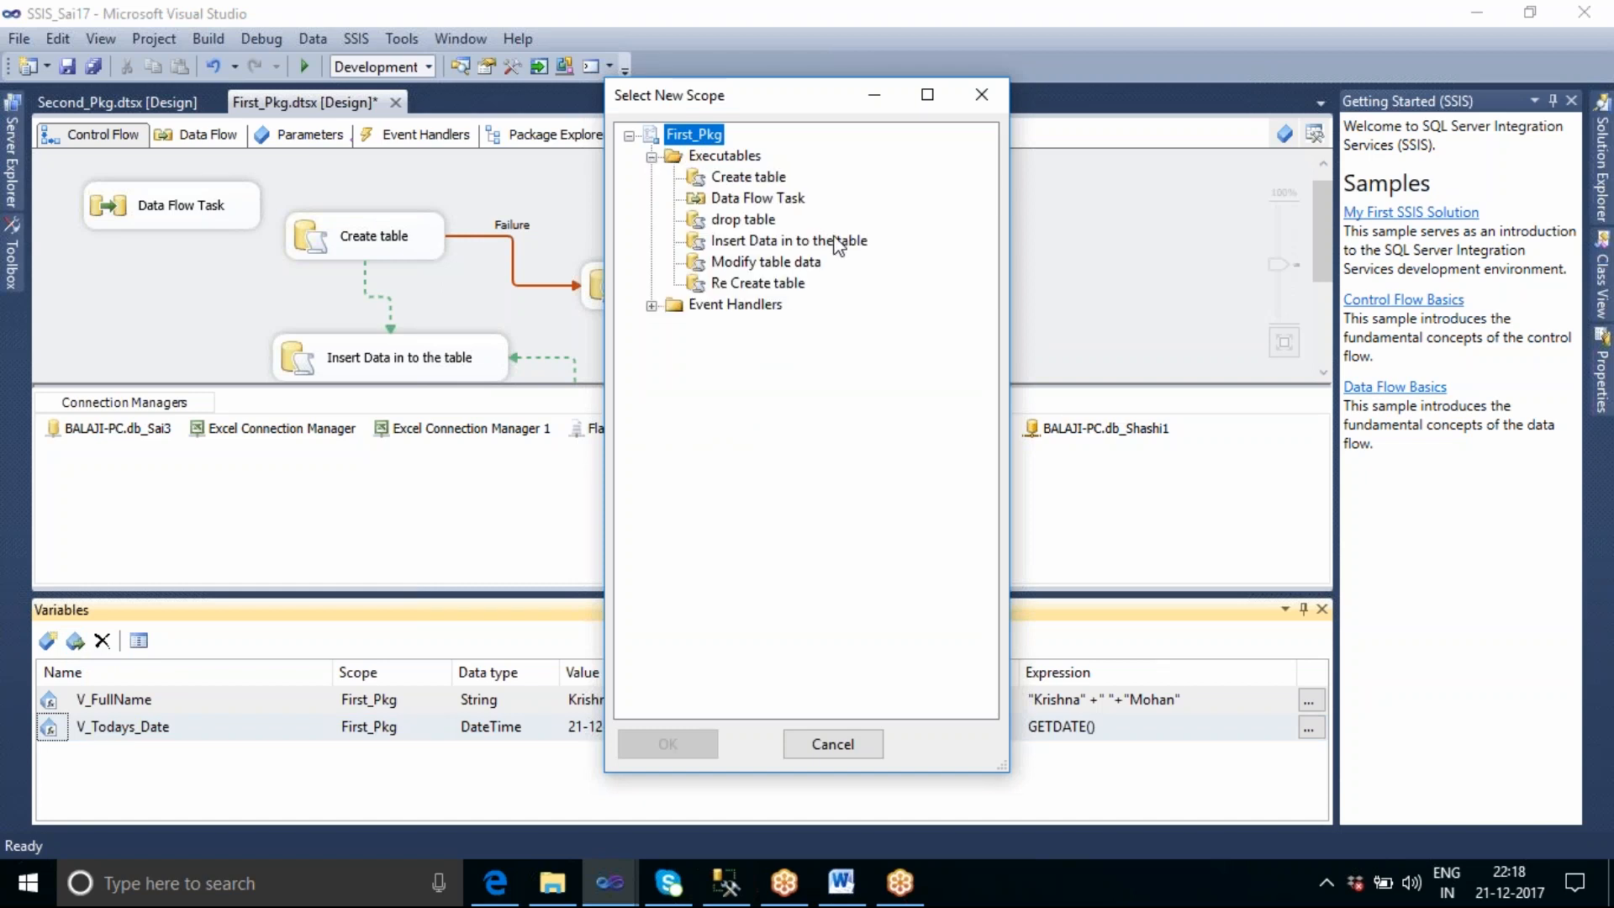
left_click(733, 220)
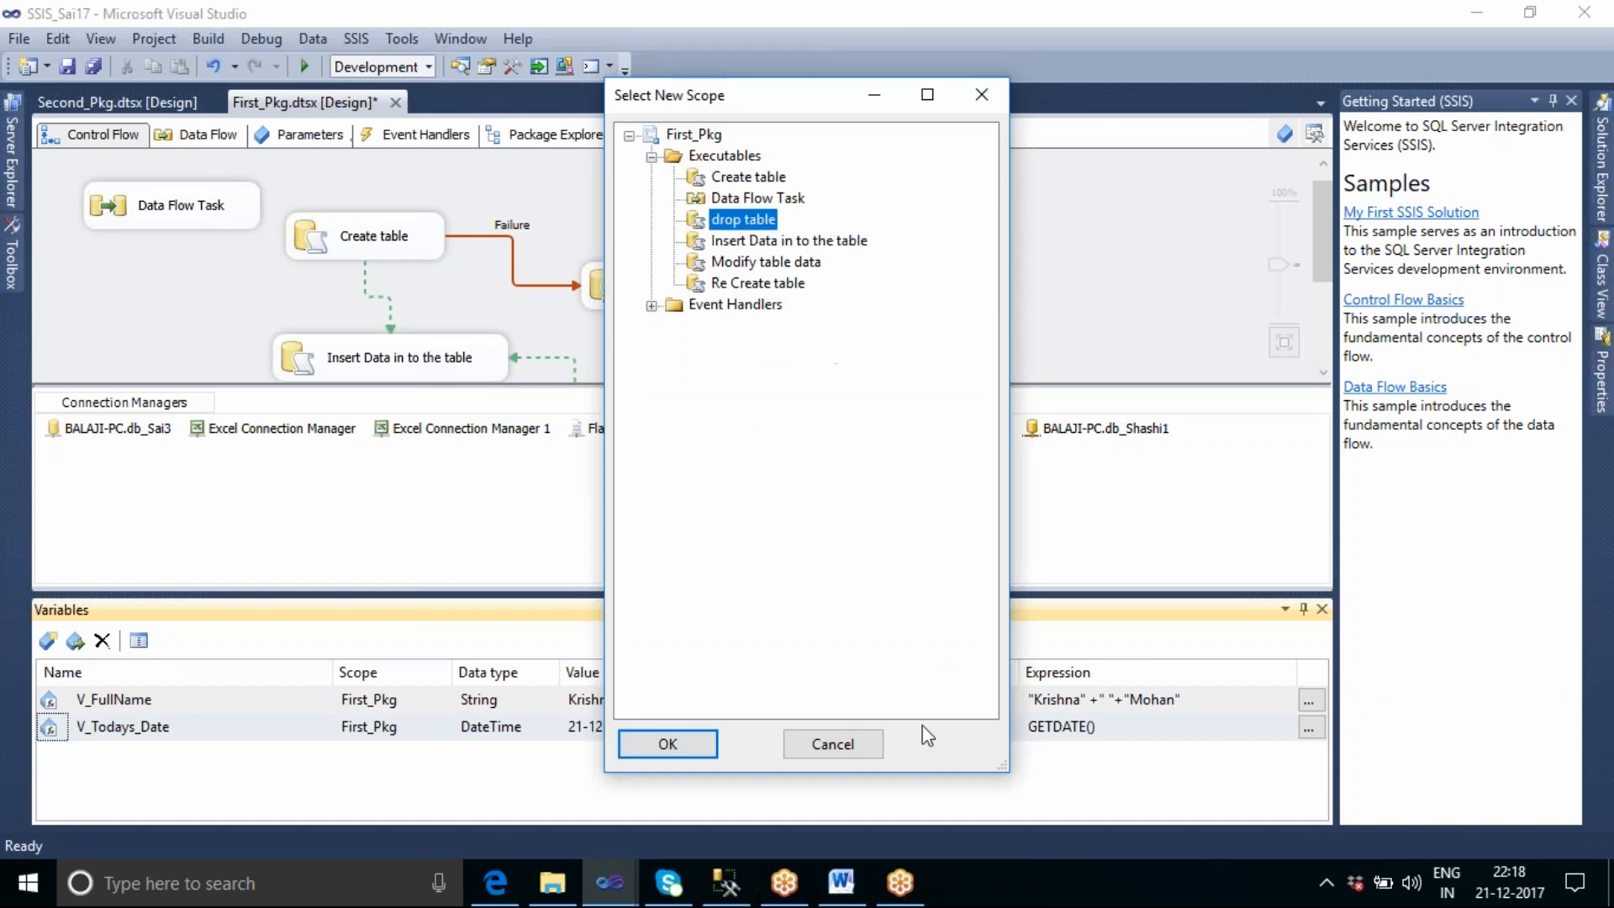
left_click(691, 743)
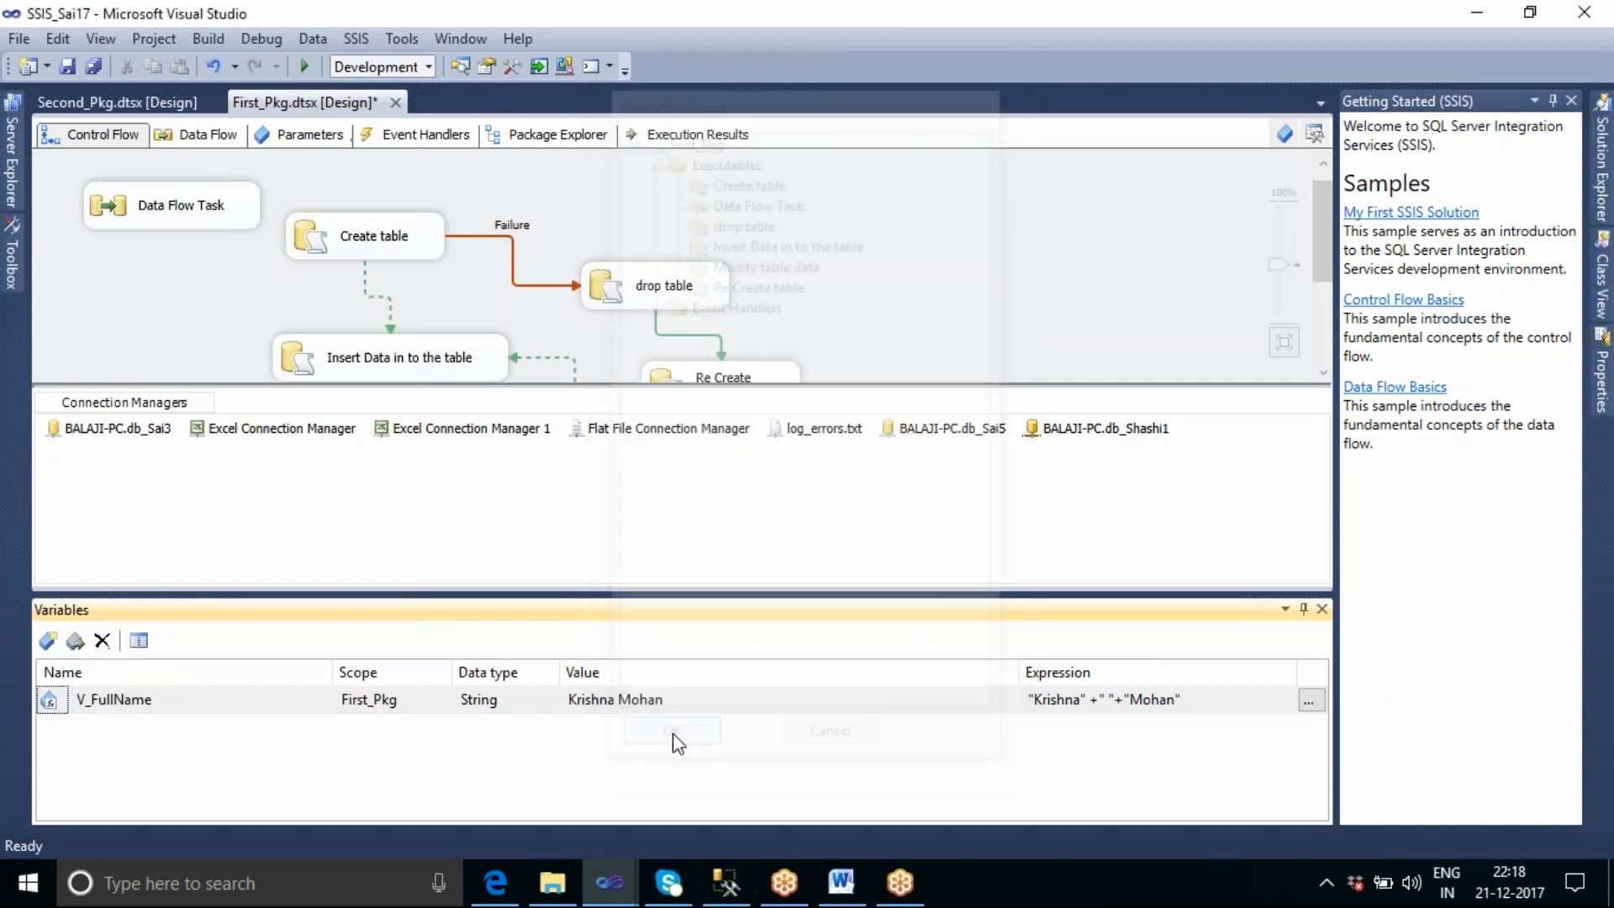
Compare the variables listed for the package, the drop table task and the Create table task by selecting each in the control flow.
left_click(887, 300)
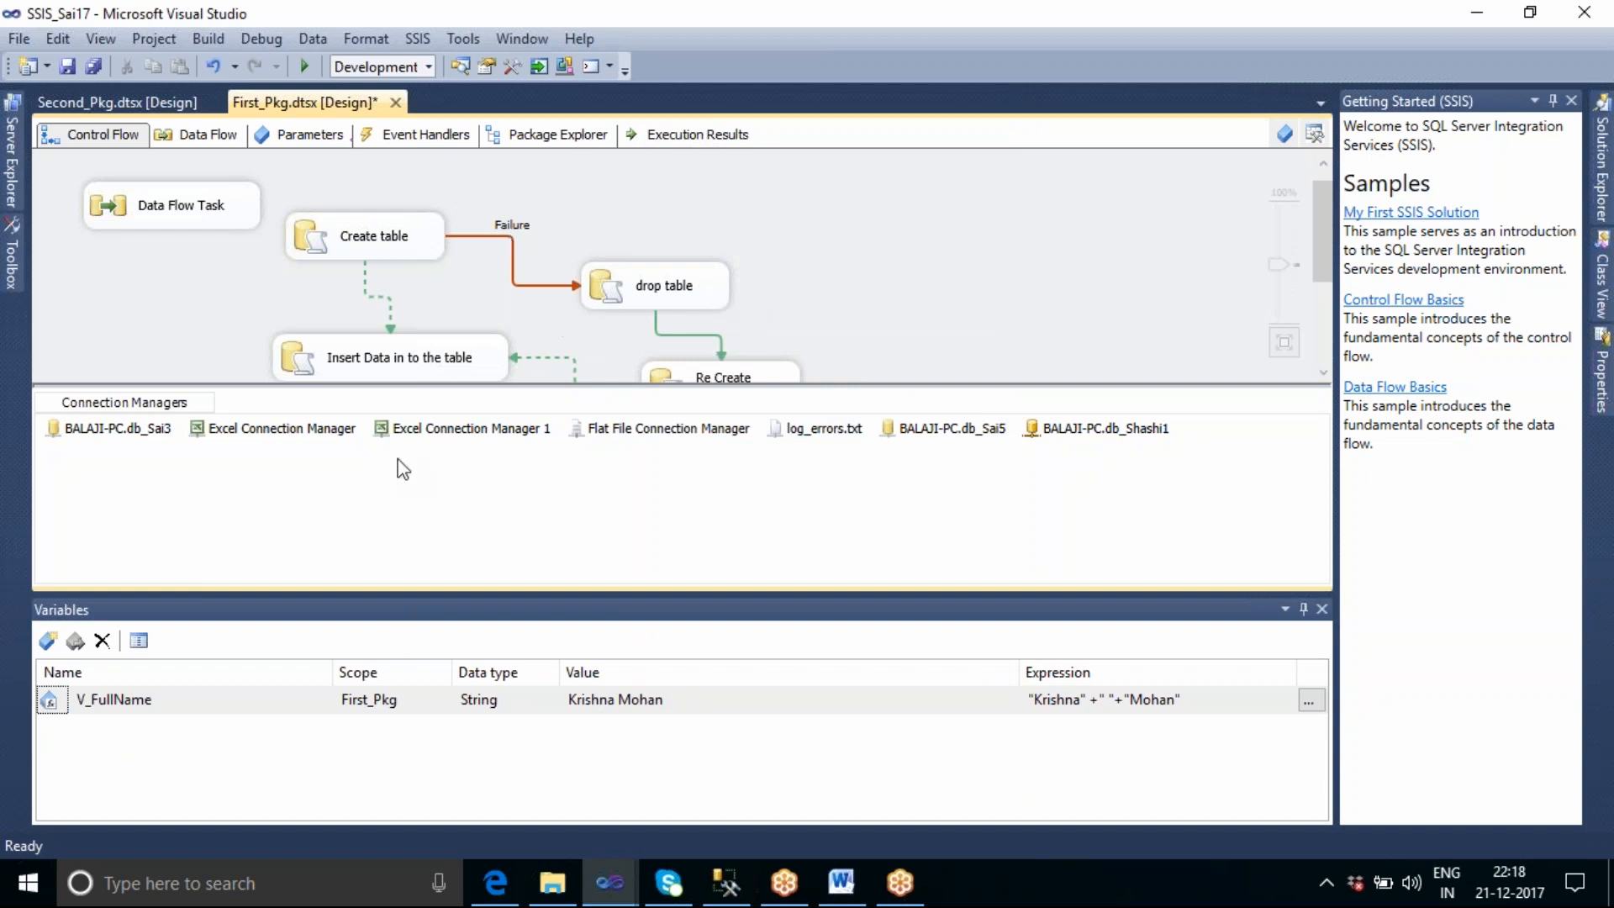
left_click(710, 301)
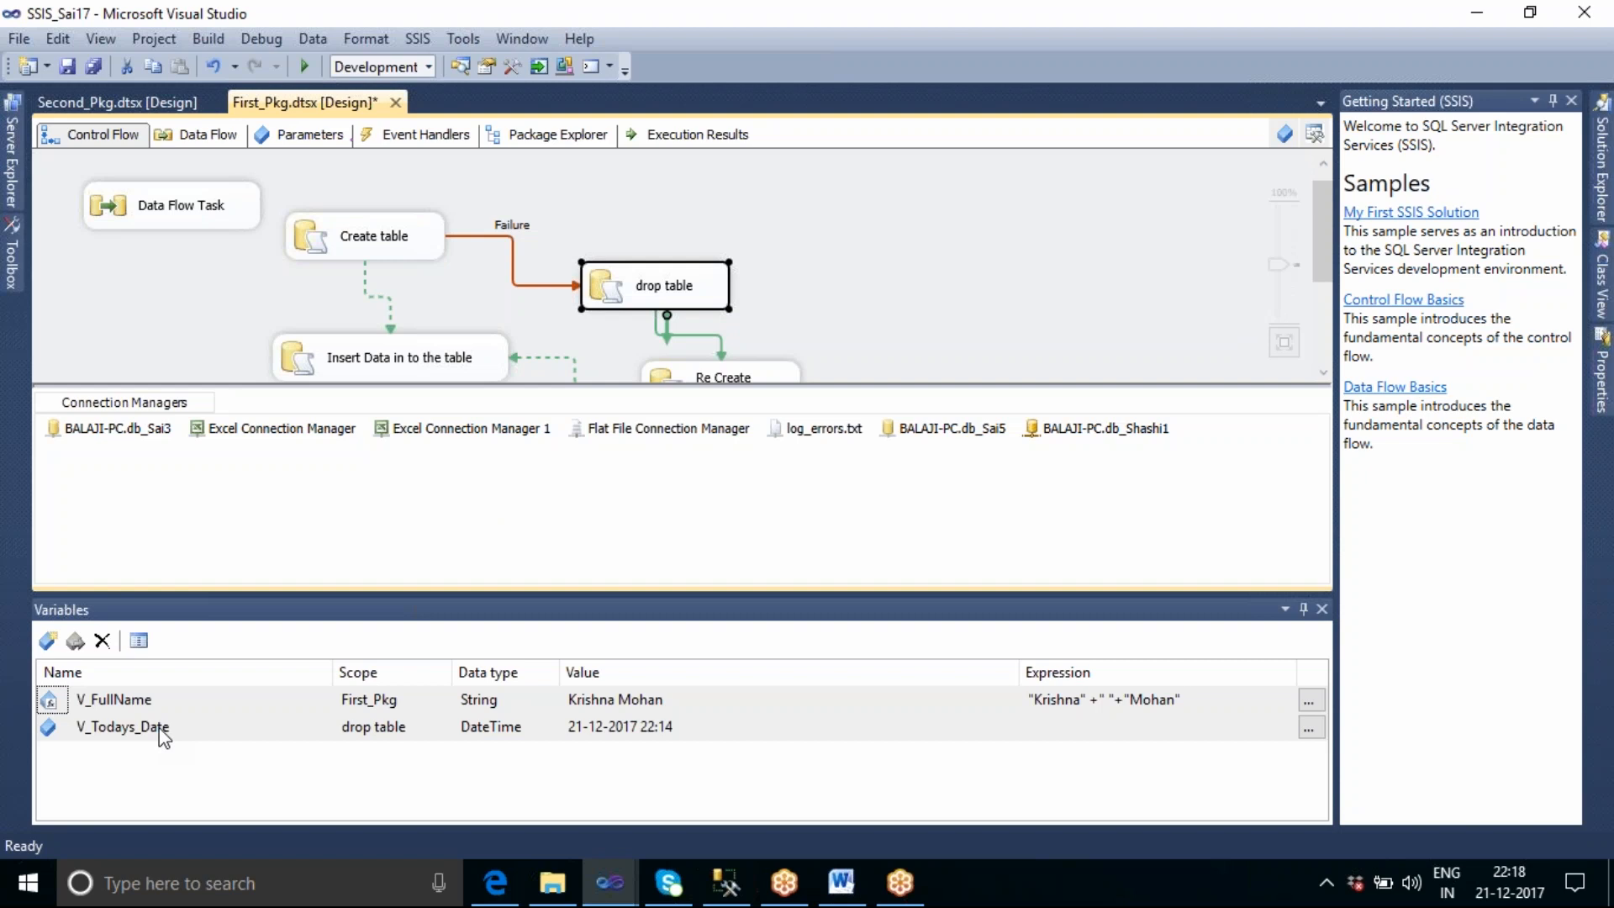
left_click(220, 290)
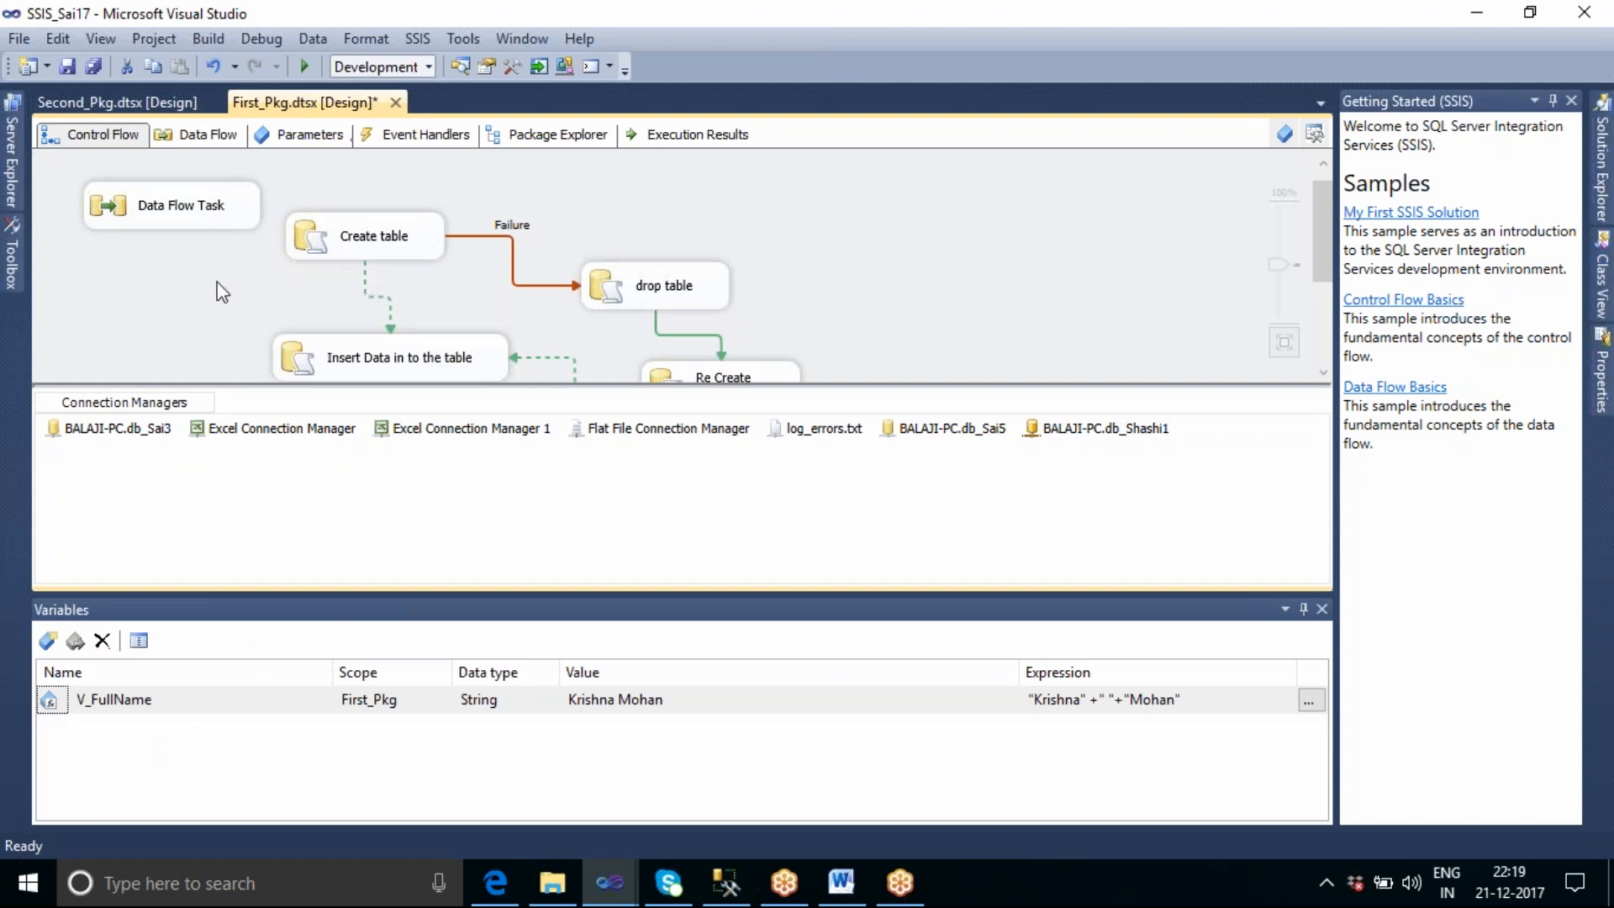
left_click(330, 248)
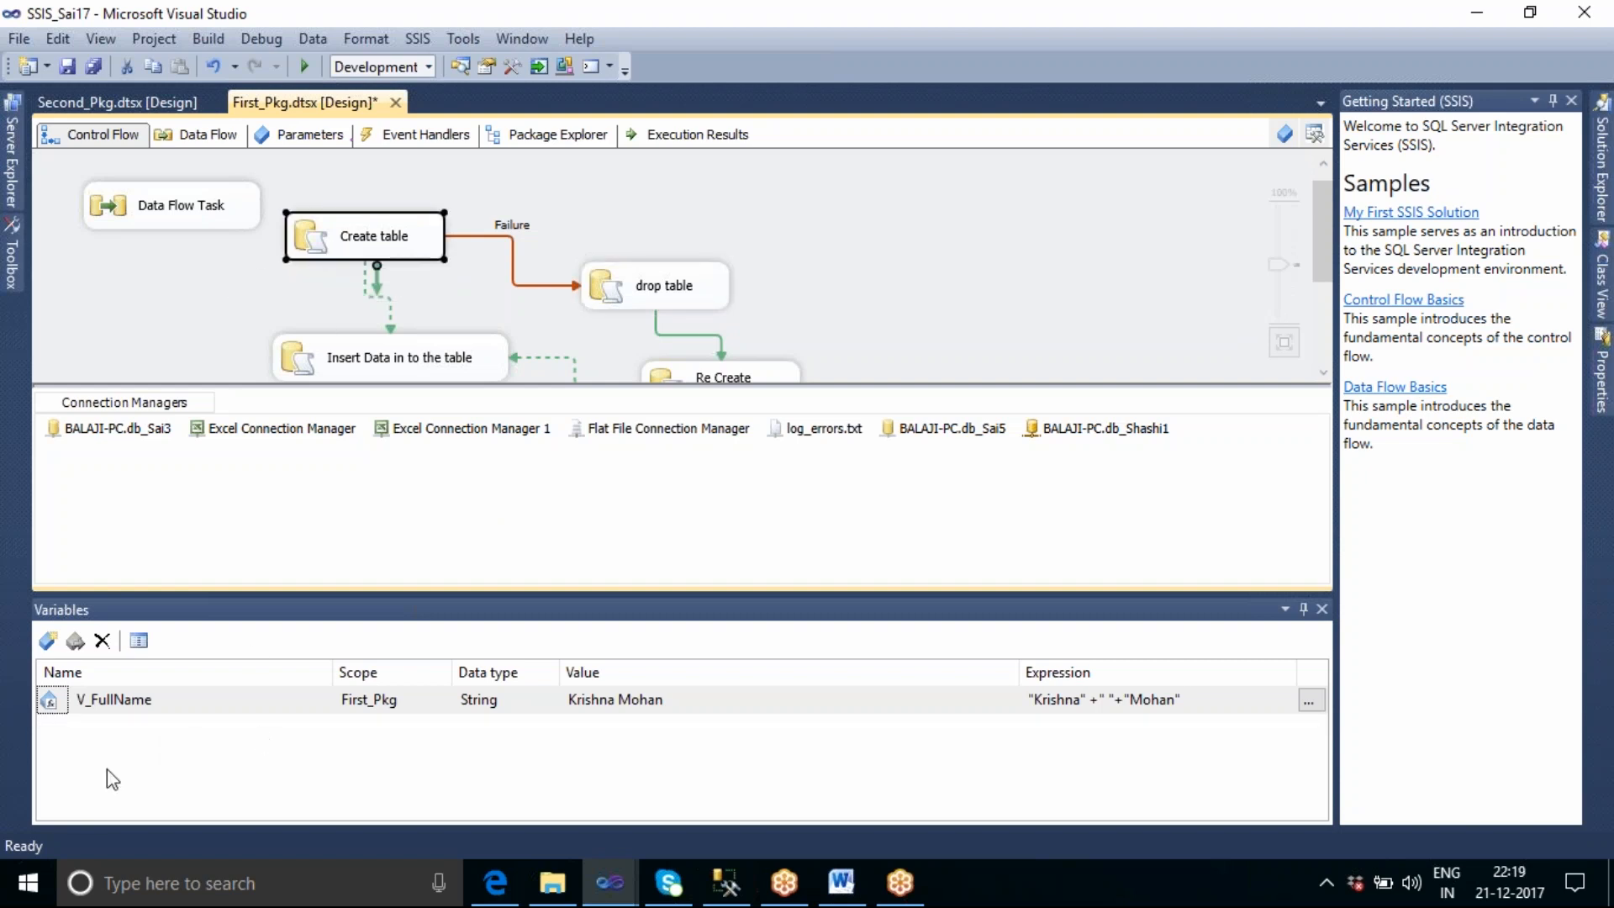
right_click(377, 243)
left_click(320, 307)
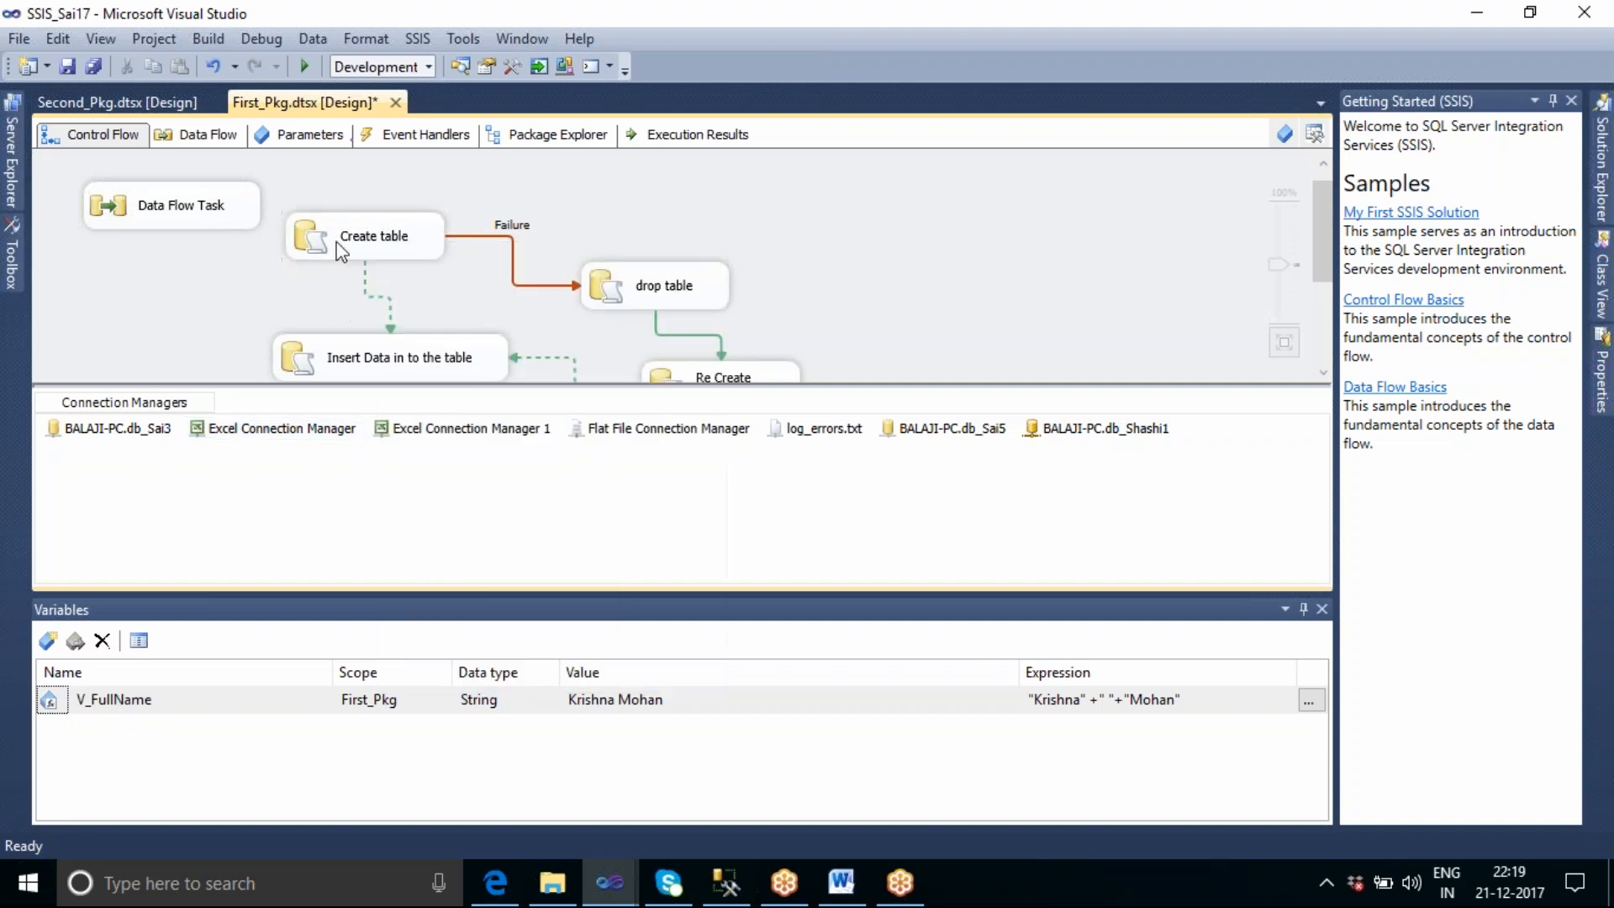
Check whether V_Todays_Date is offered in a trial parameter mapping row of the Create table task, and cancel the editor.
double_click(337, 244)
left_click(471, 232)
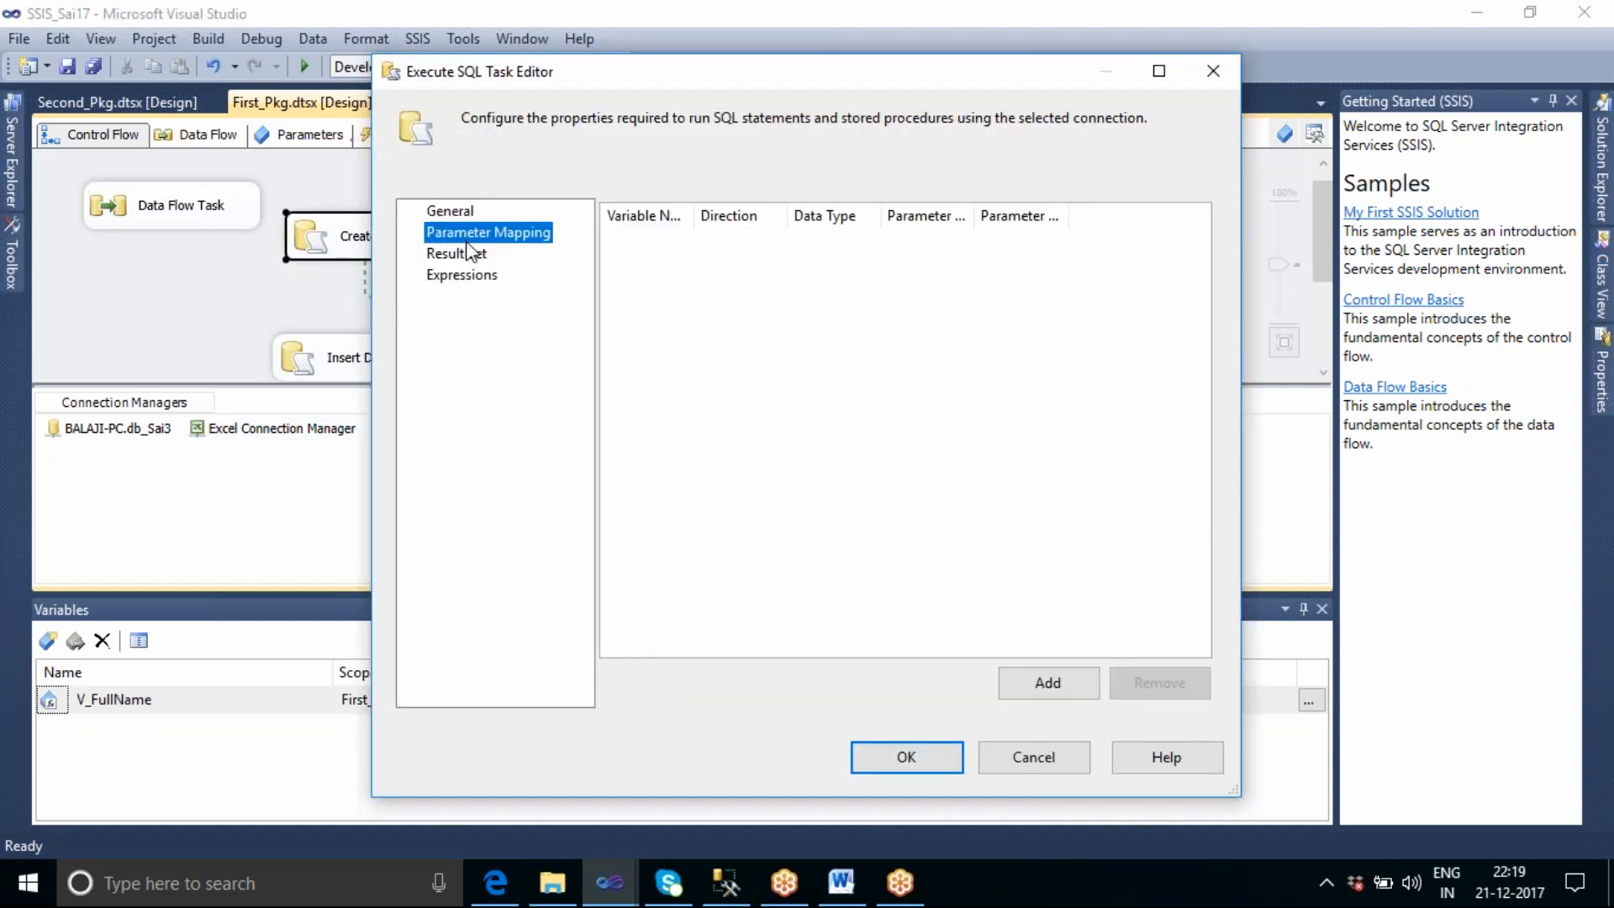
left_click(809, 215)
left_click(1036, 681)
left_click(772, 246)
left_click(793, 243)
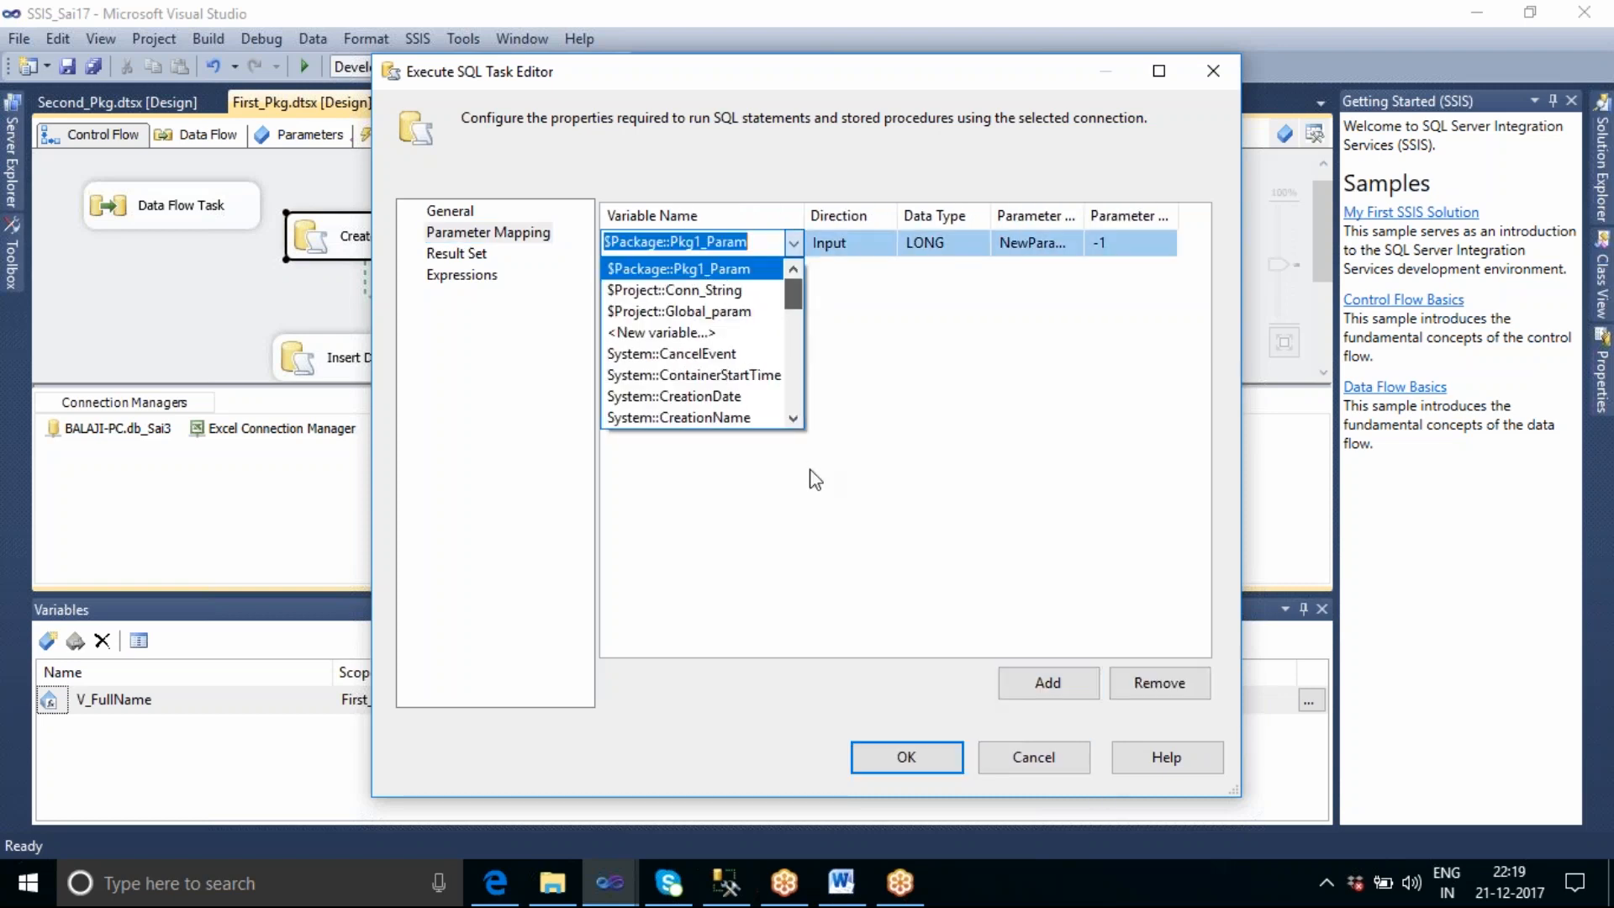
left_click_drag(800, 309, 803, 442)
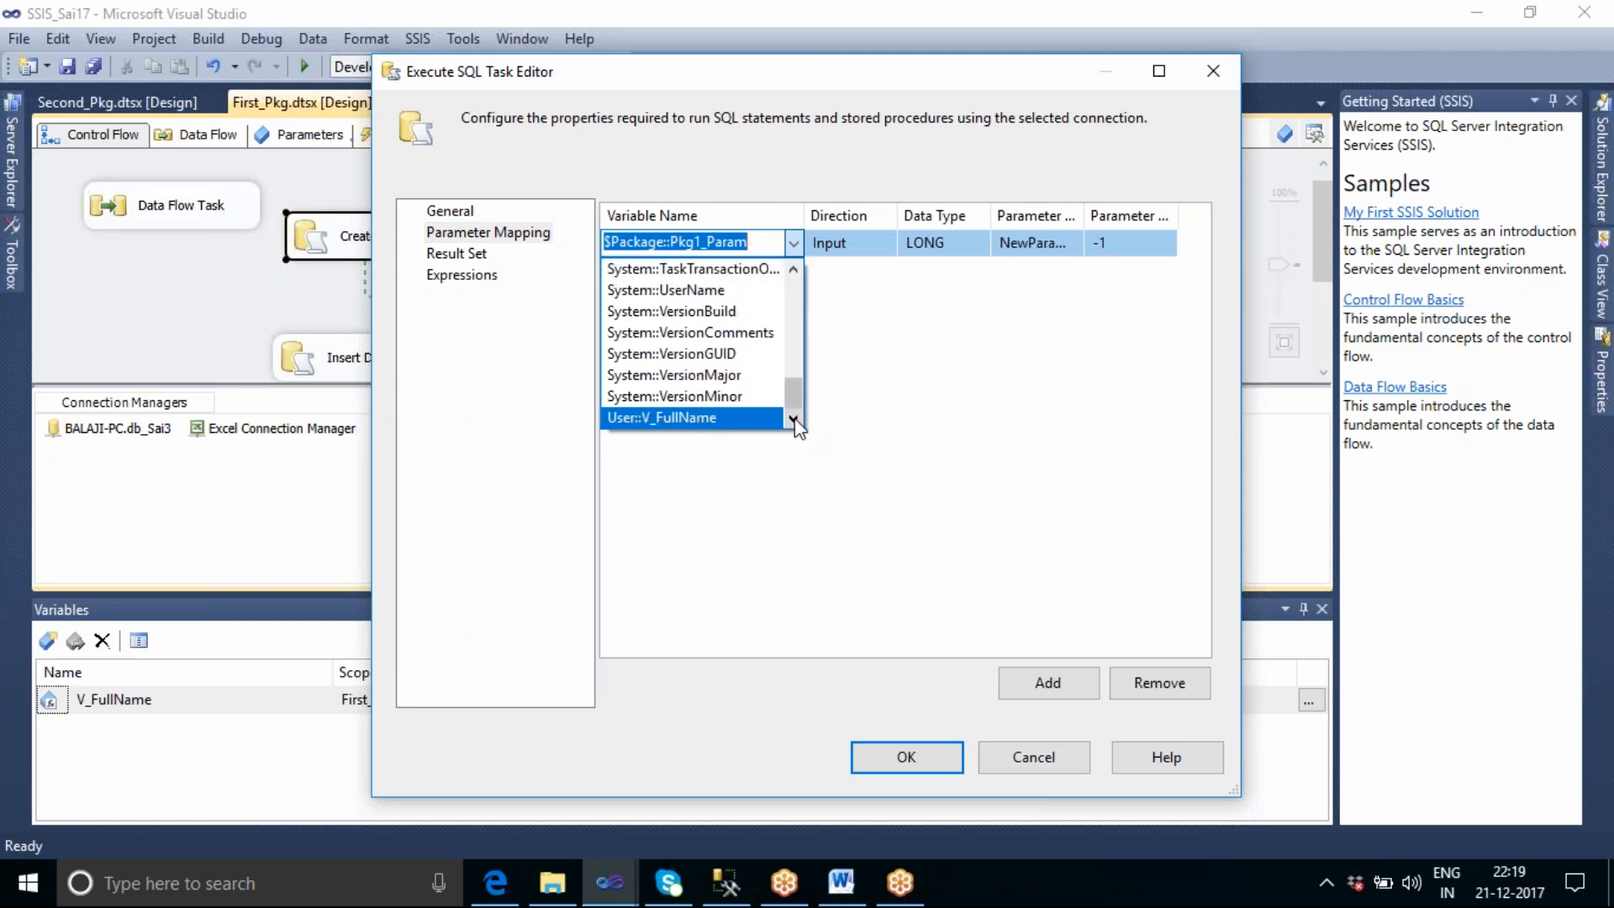
left_click(1054, 748)
left_click(1051, 754)
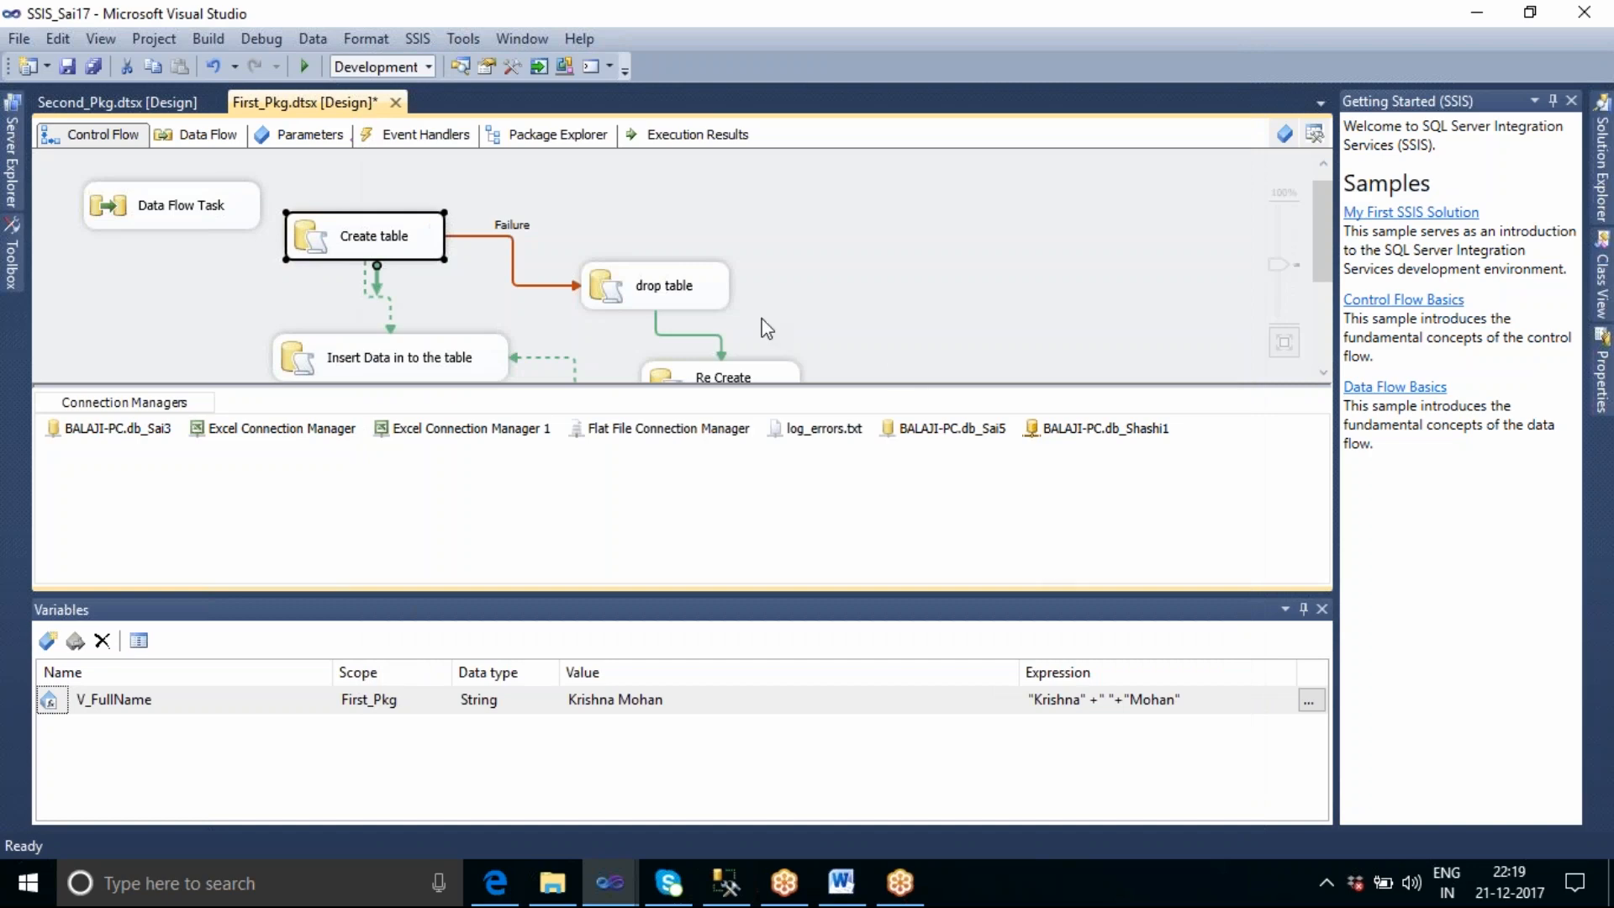
Check whether V_Todays_Date is offered in a trial parameter mapping row of the drop table task, and cancel the editor.
right_click(683, 275)
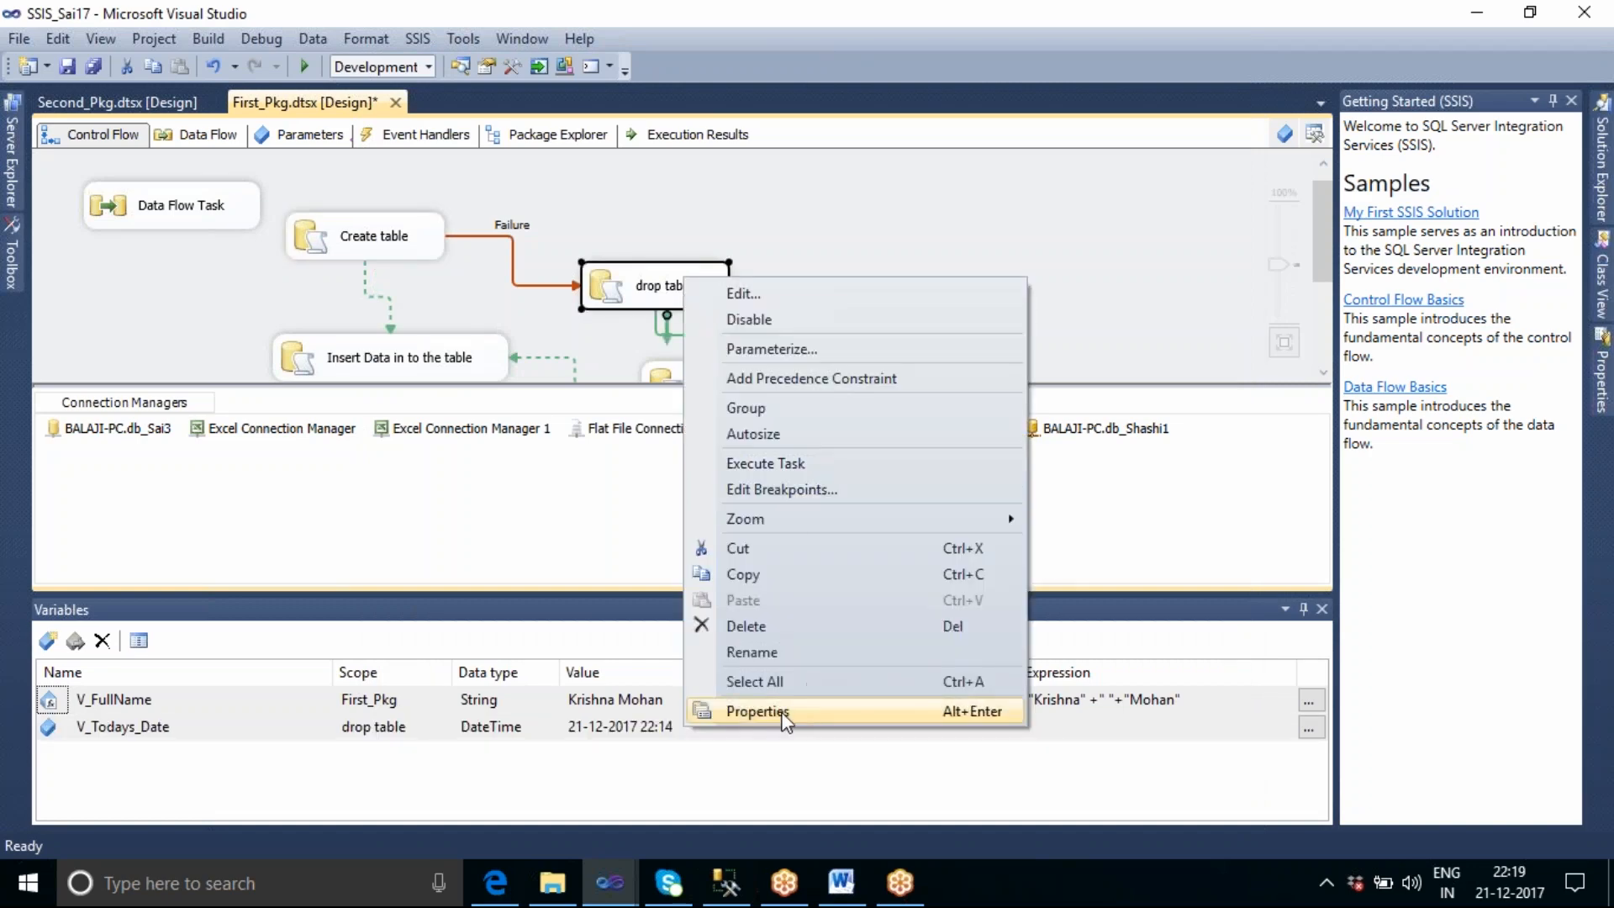
left_click(612, 333)
double_click(620, 286)
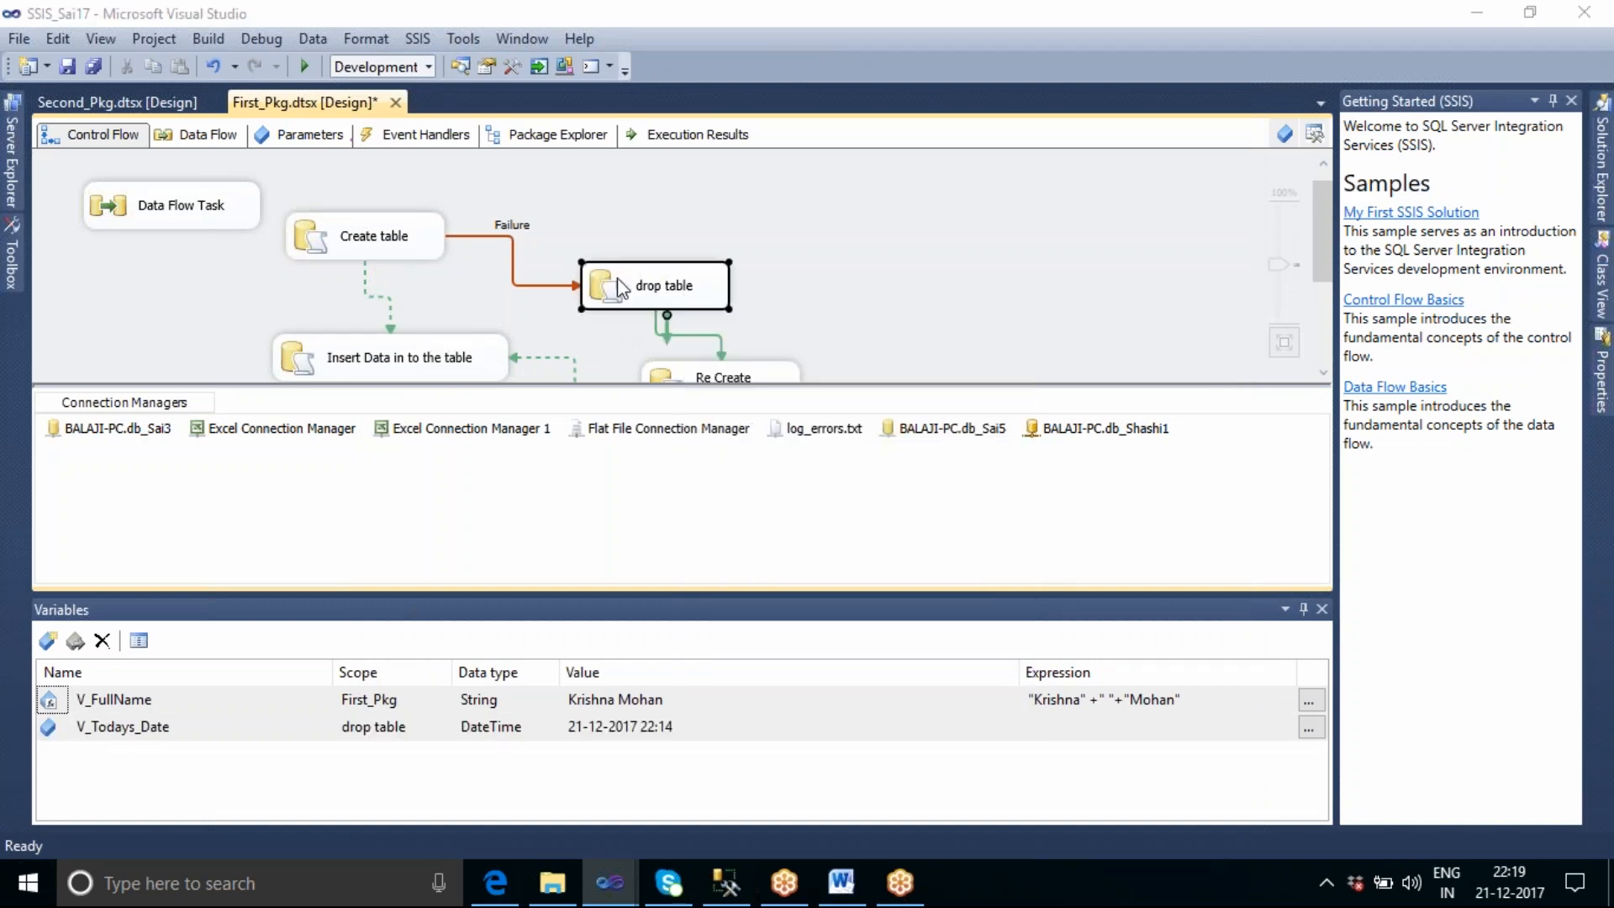
left_click(496, 235)
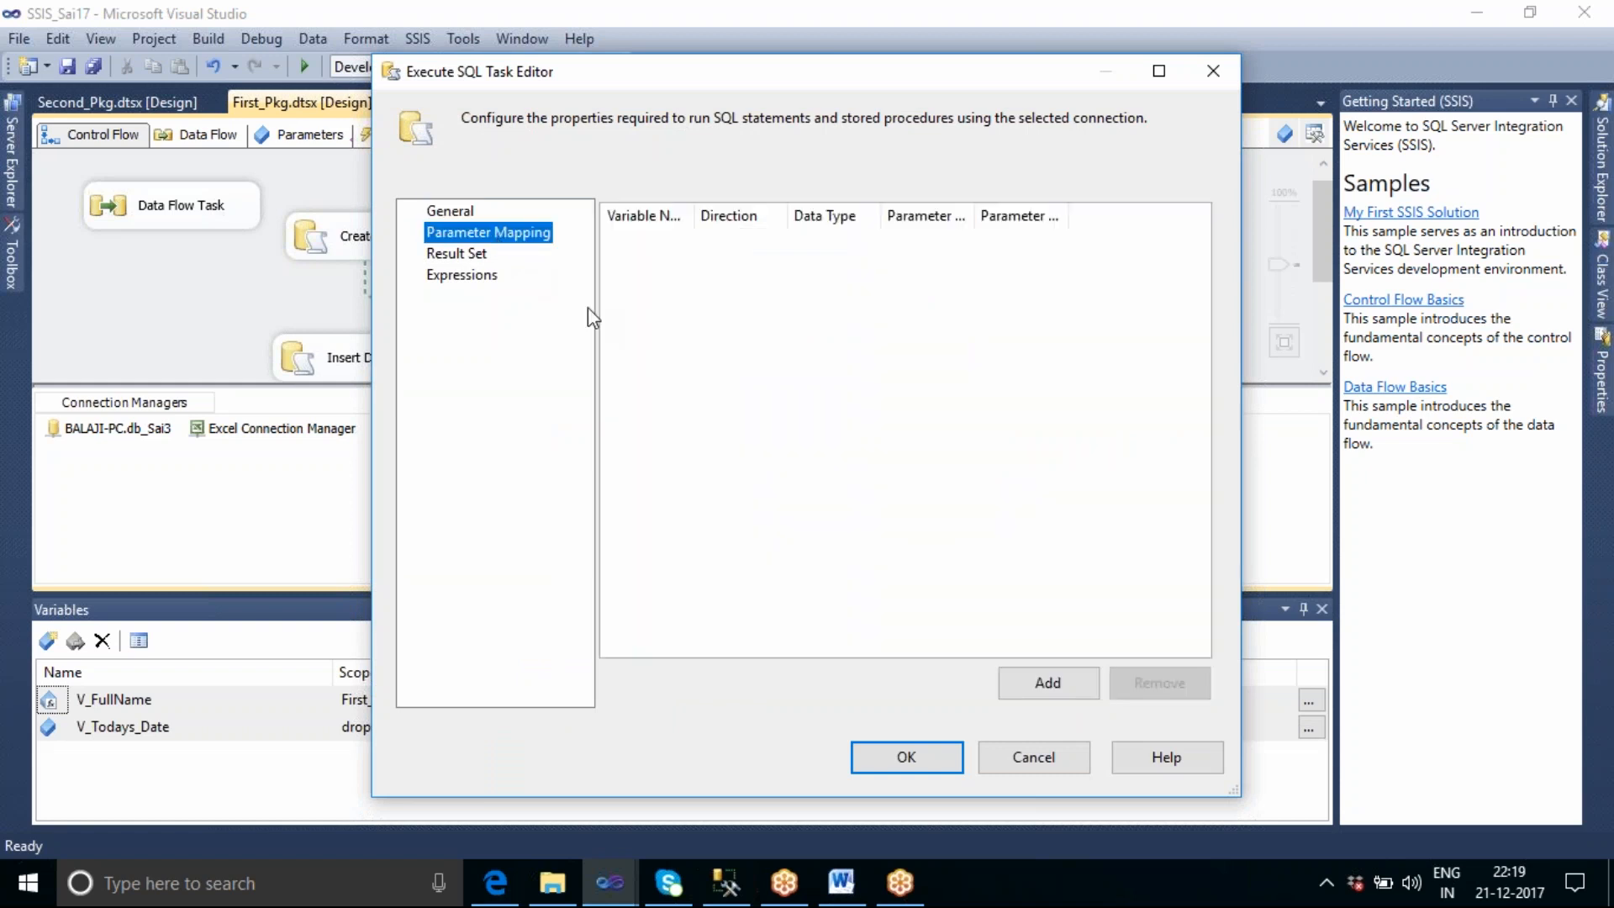
left_click(1042, 682)
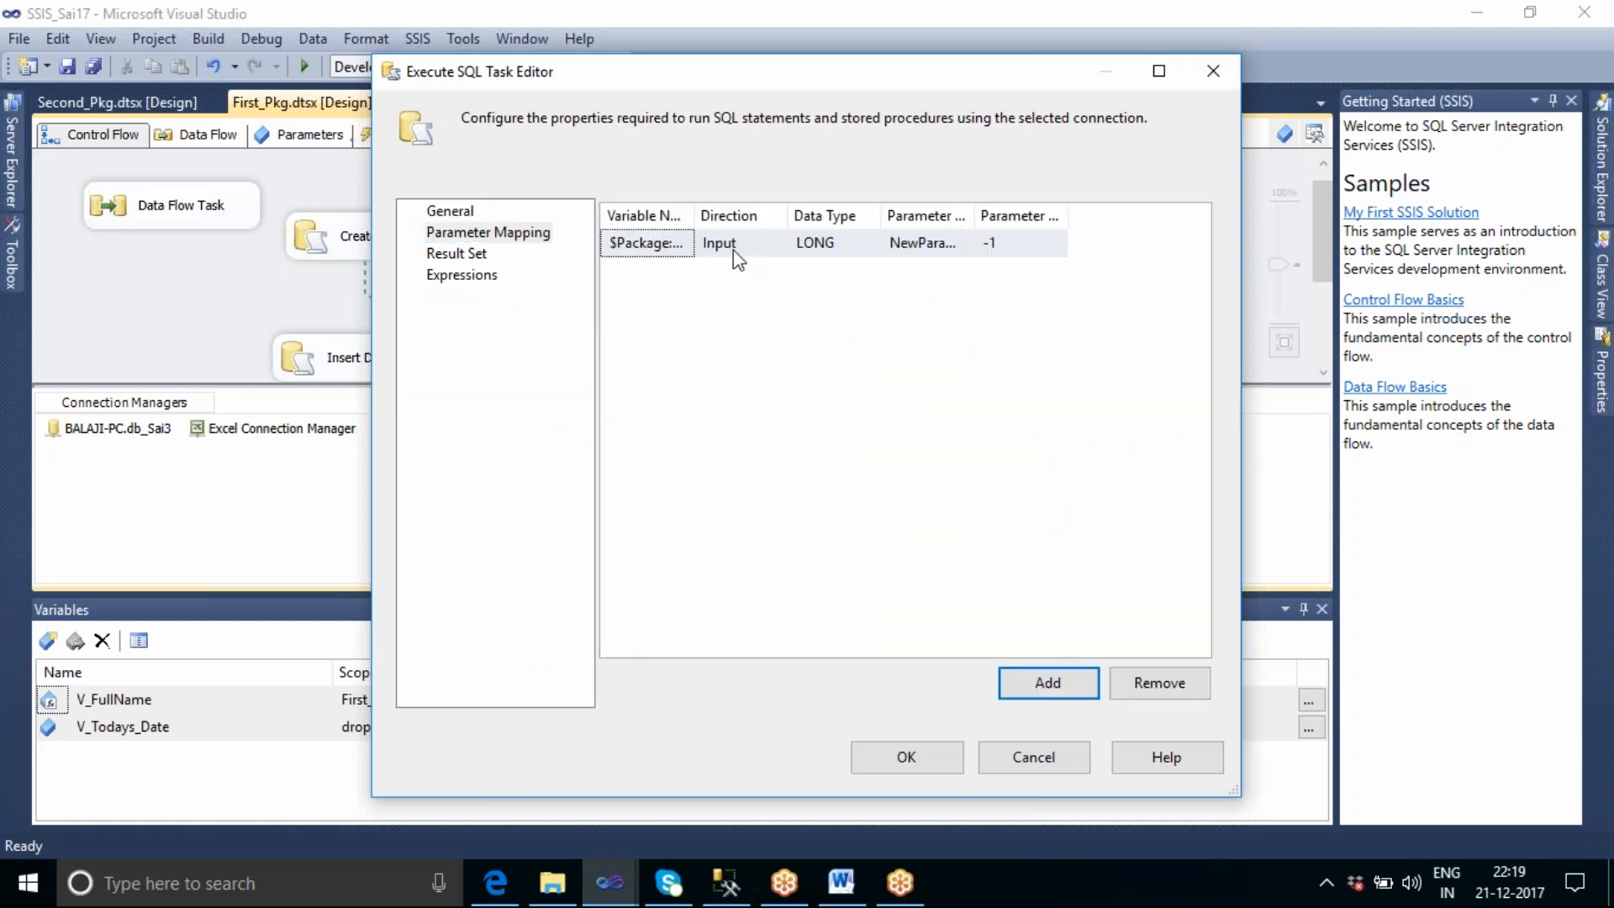
left_click_drag(694, 216, 842, 407)
left_click(807, 243)
left_click(833, 243)
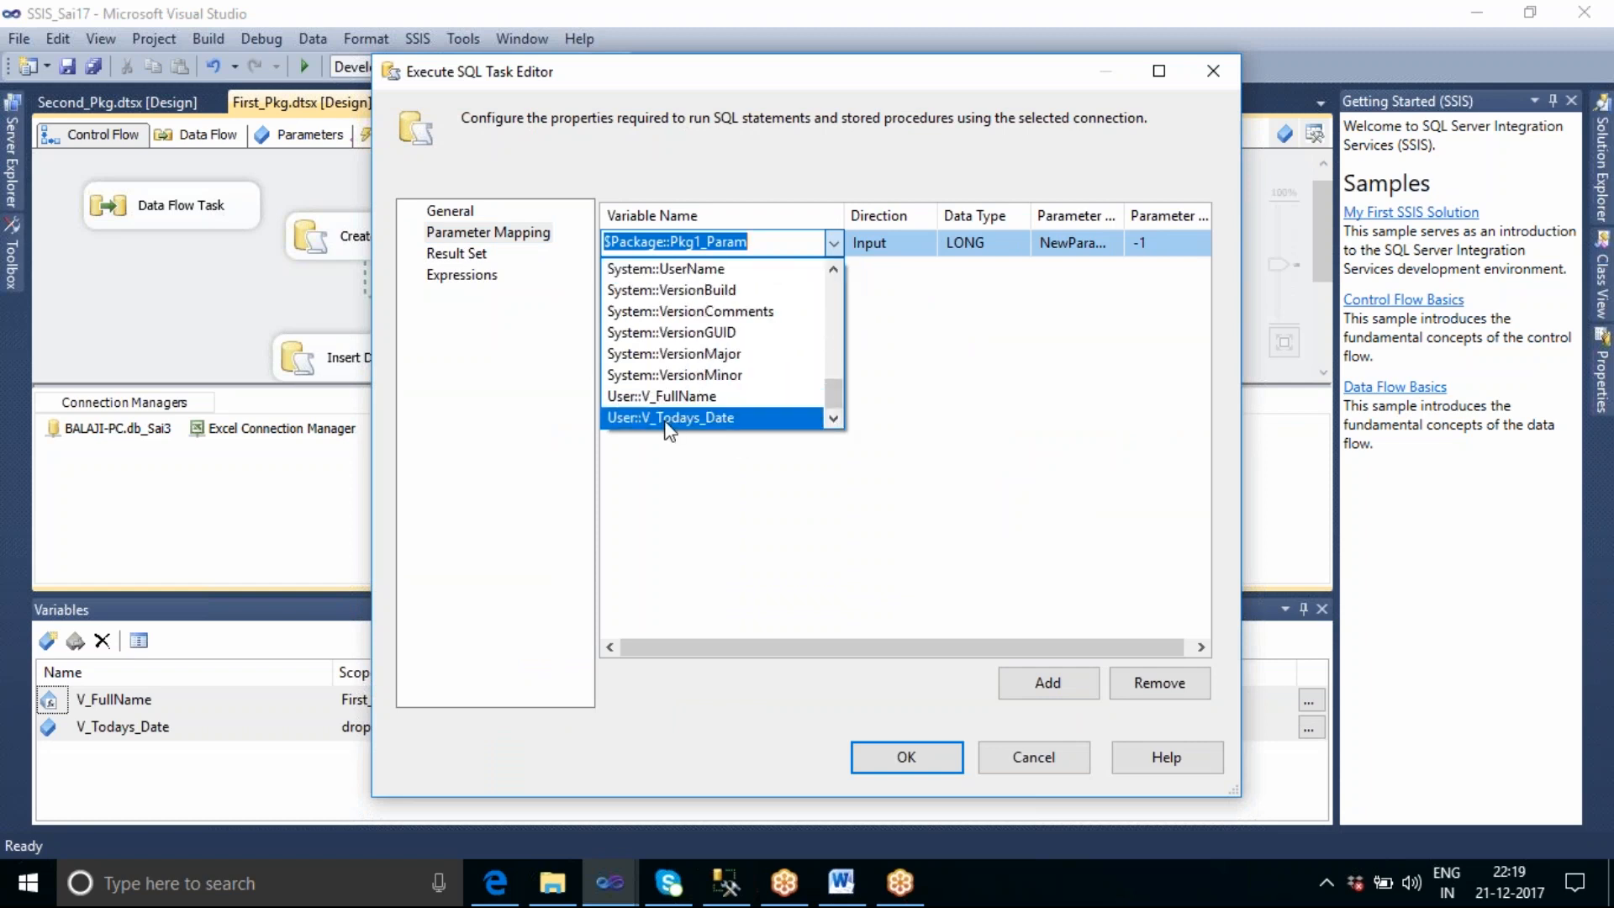
left_click(774, 501)
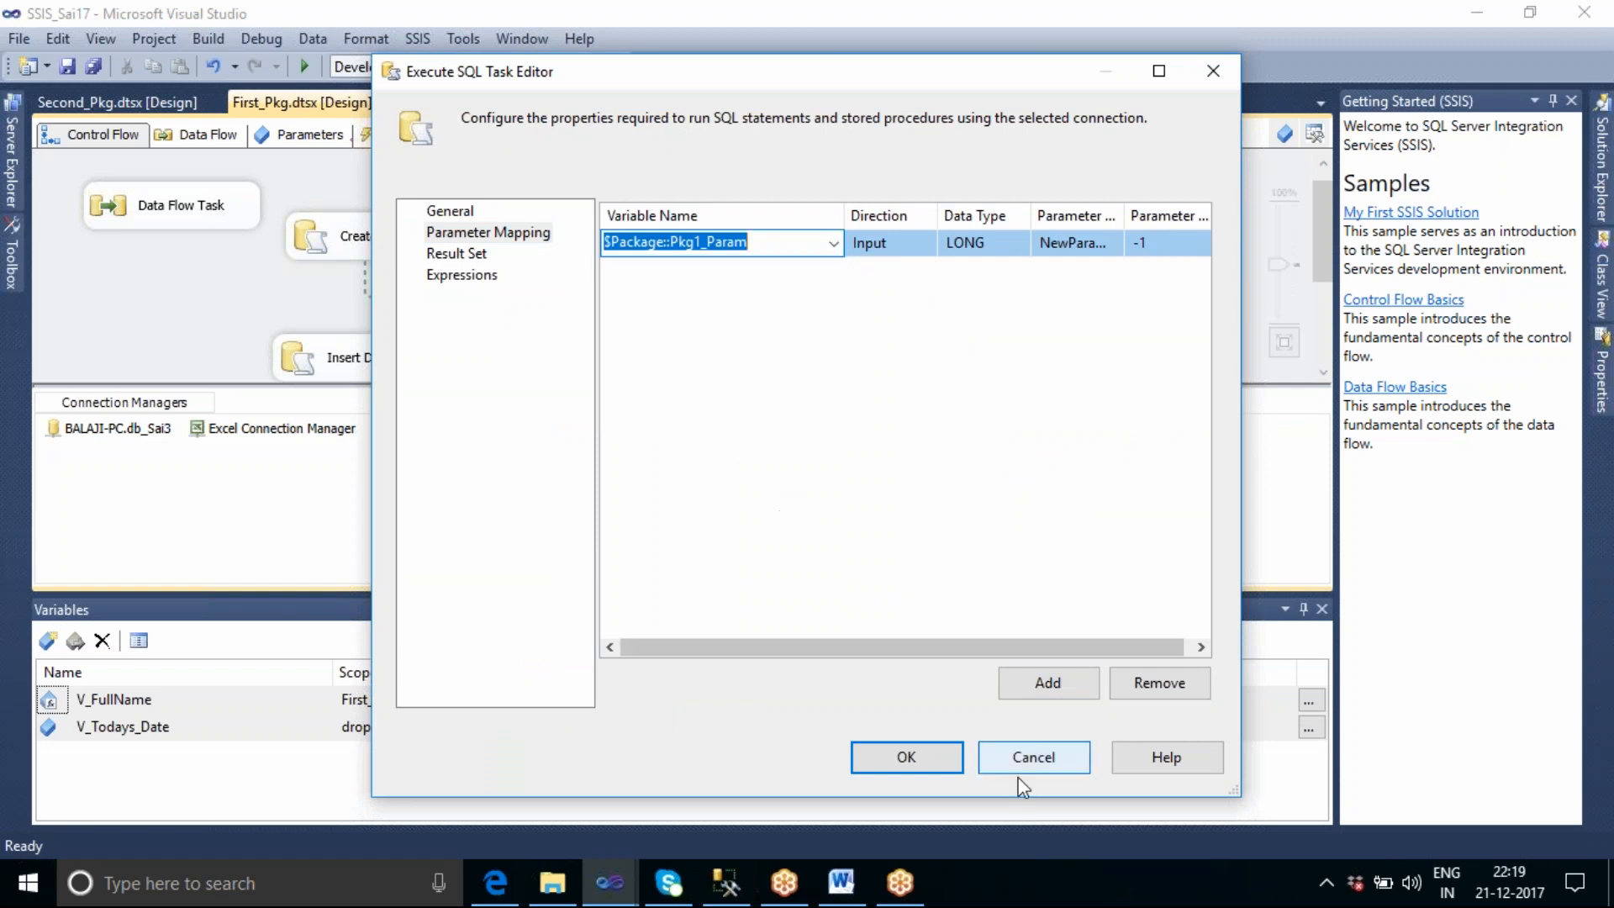
left_click(1039, 759)
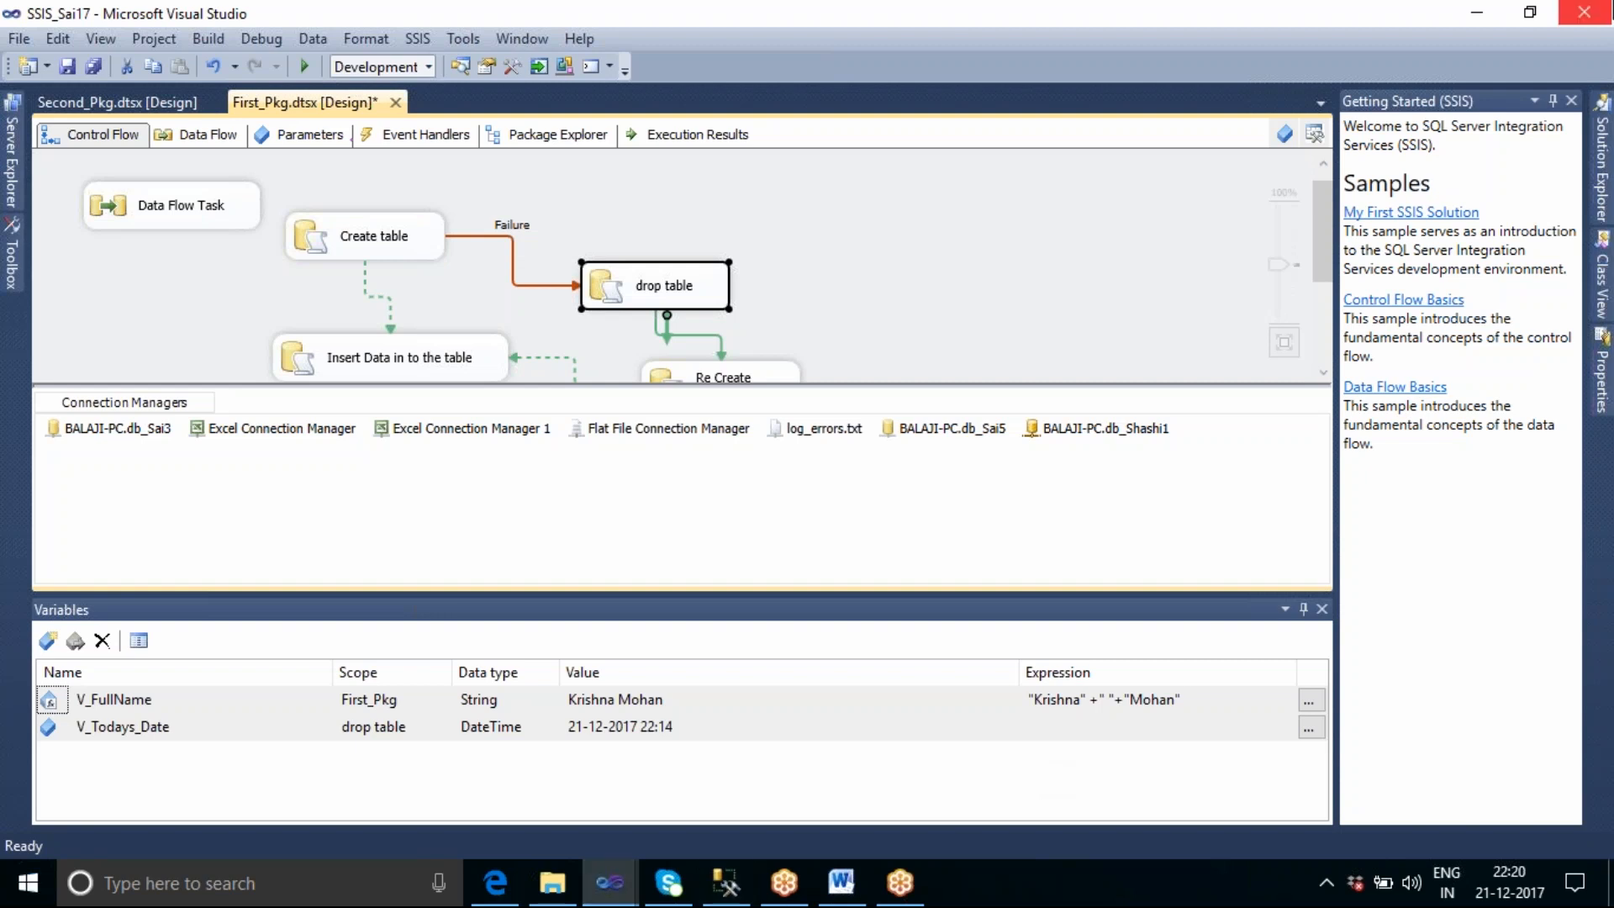
Close the list of package variables and display the SSIS Toolbox with the control flow tasks, selecting Data Flow Task.
left_click(1322, 610)
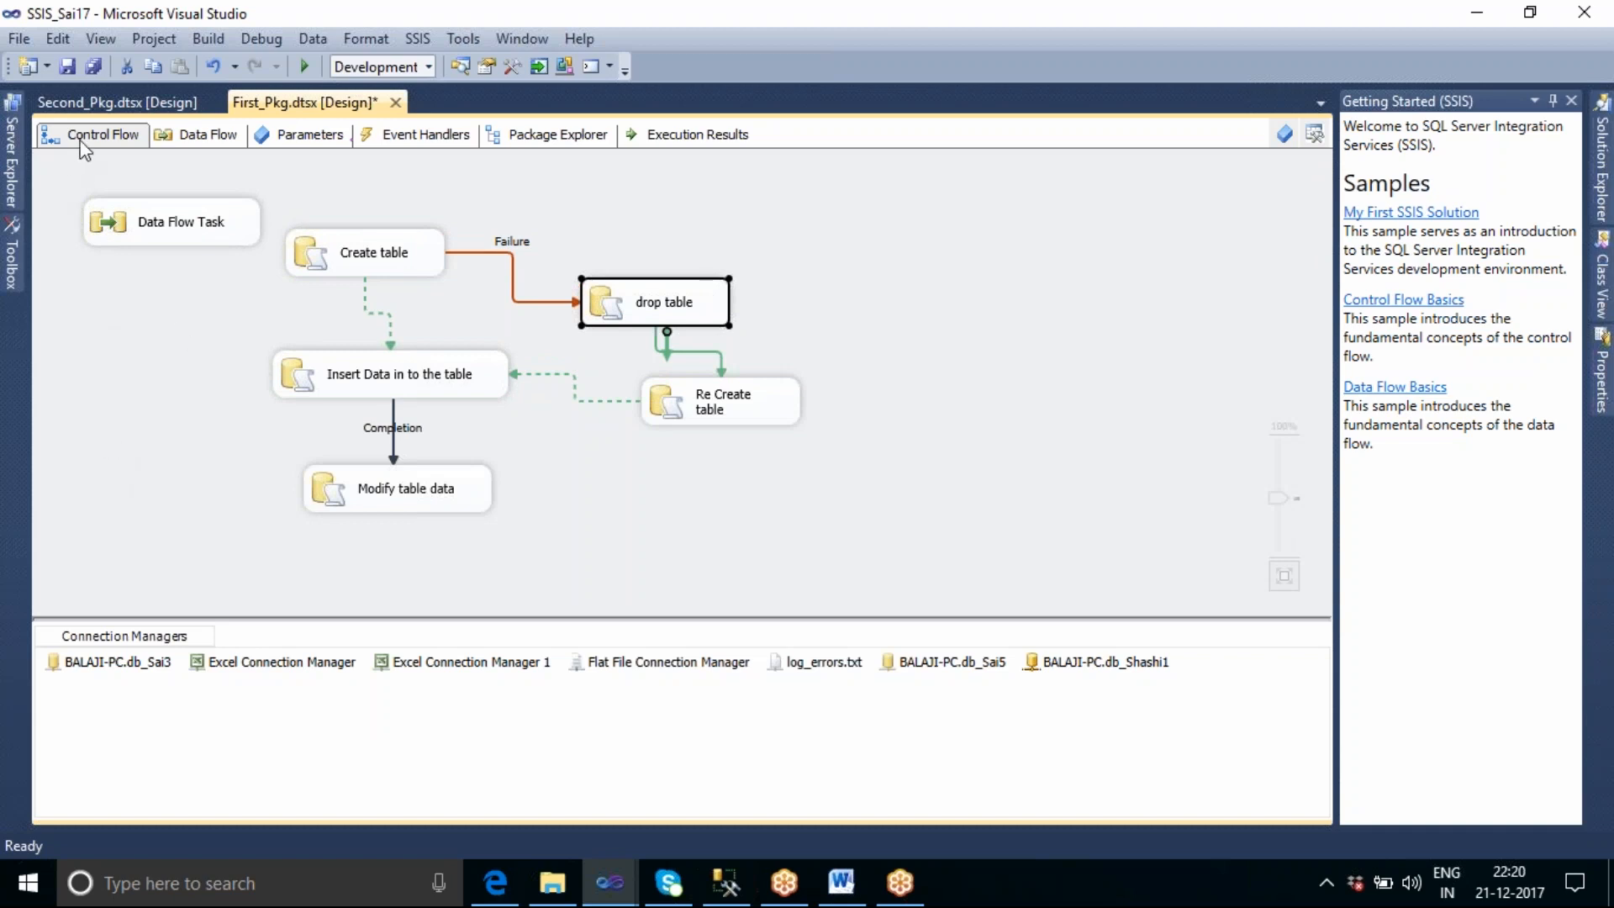
left_click(1312, 132)
left_click(136, 151)
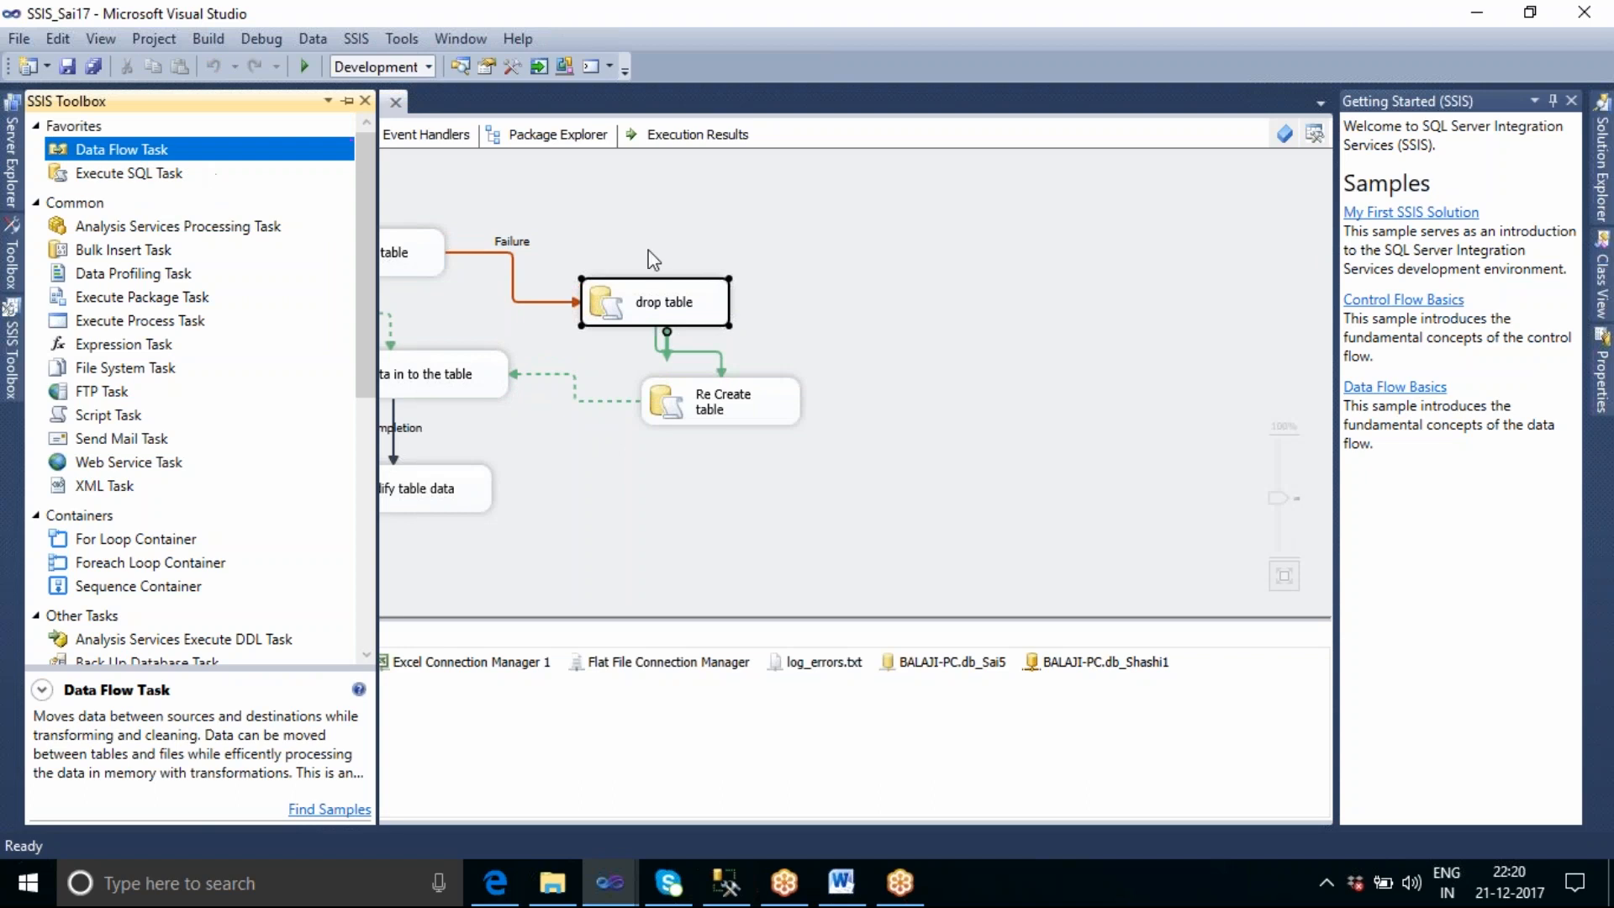
Open the Data Flow Task's data flow and bring up the SSIS Toolbox to view its data flow components.
left_click(516, 222)
double_click(238, 234)
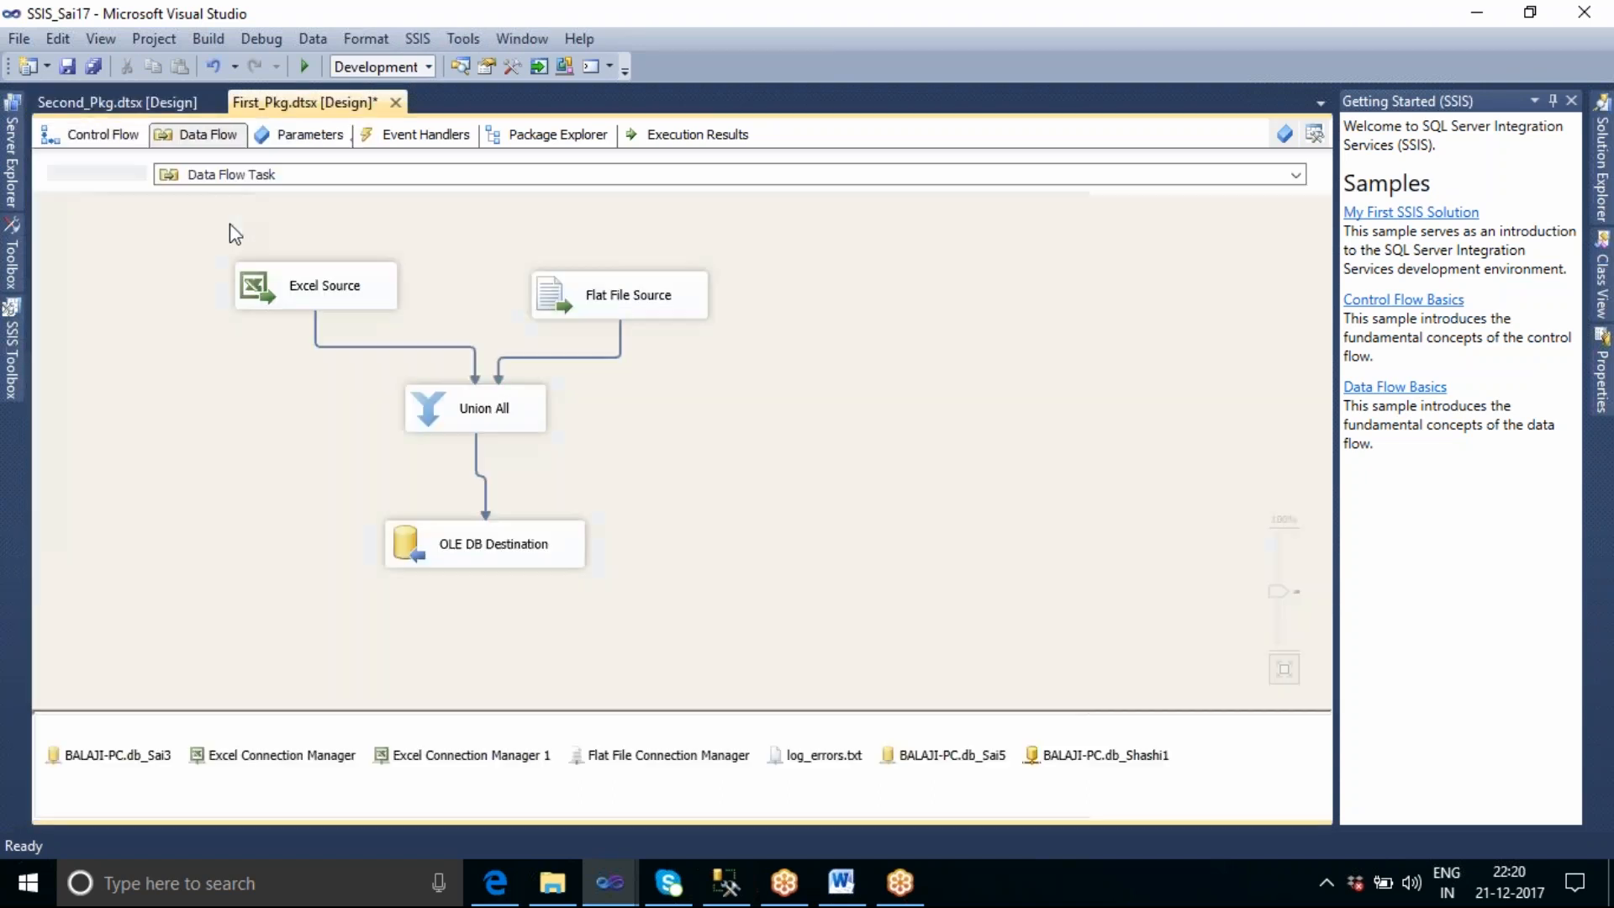
left_click(12, 374)
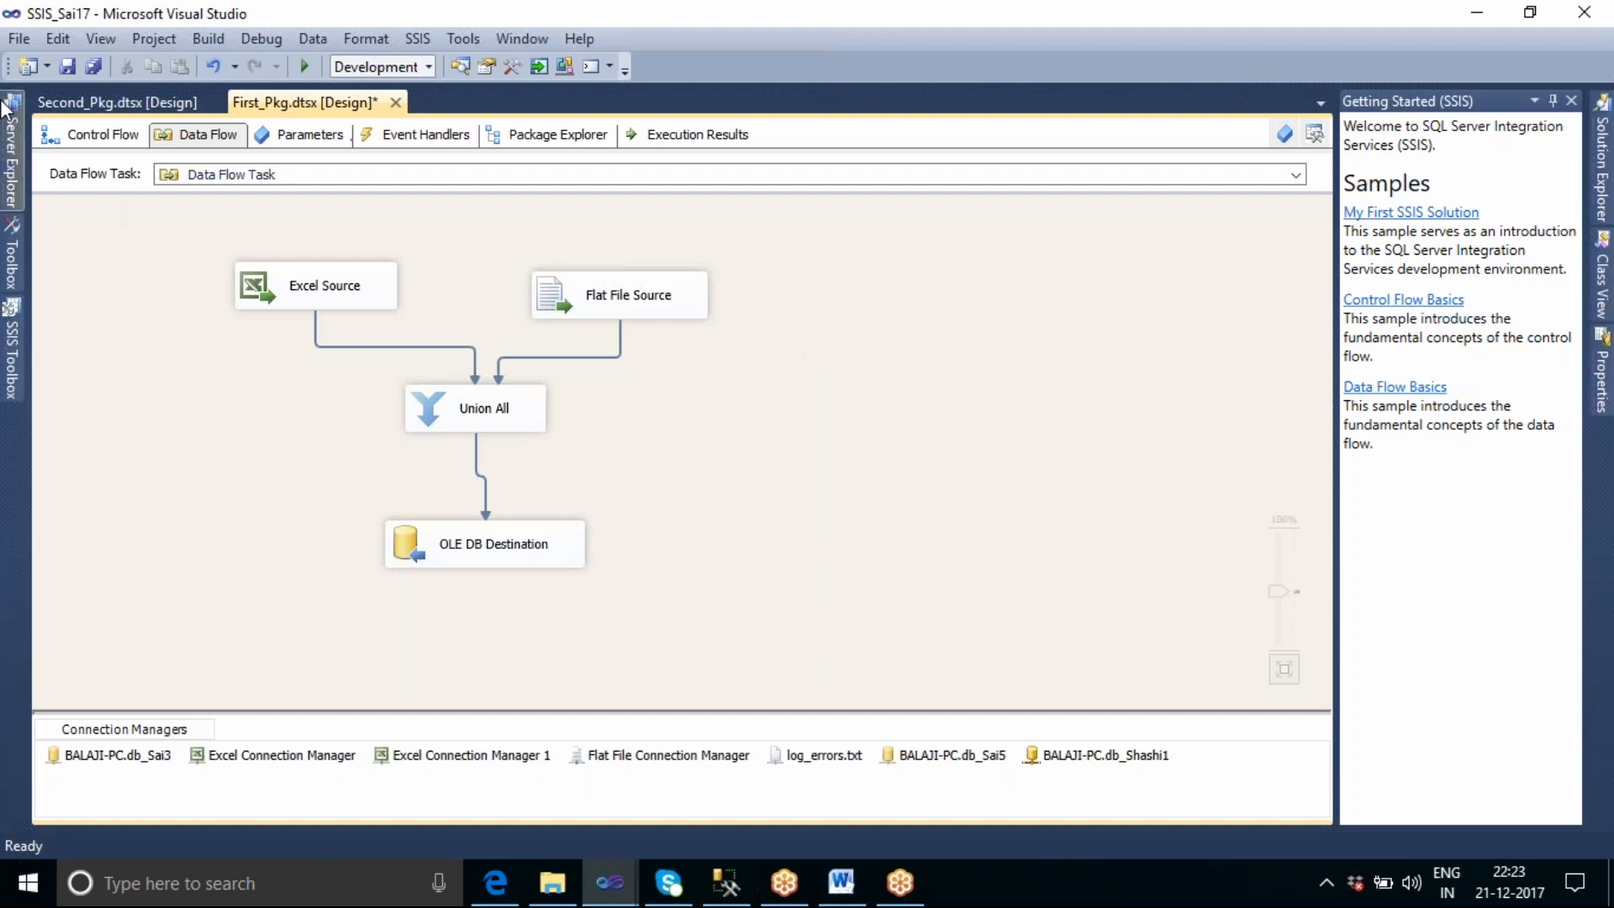
mouse_move(7, 107)
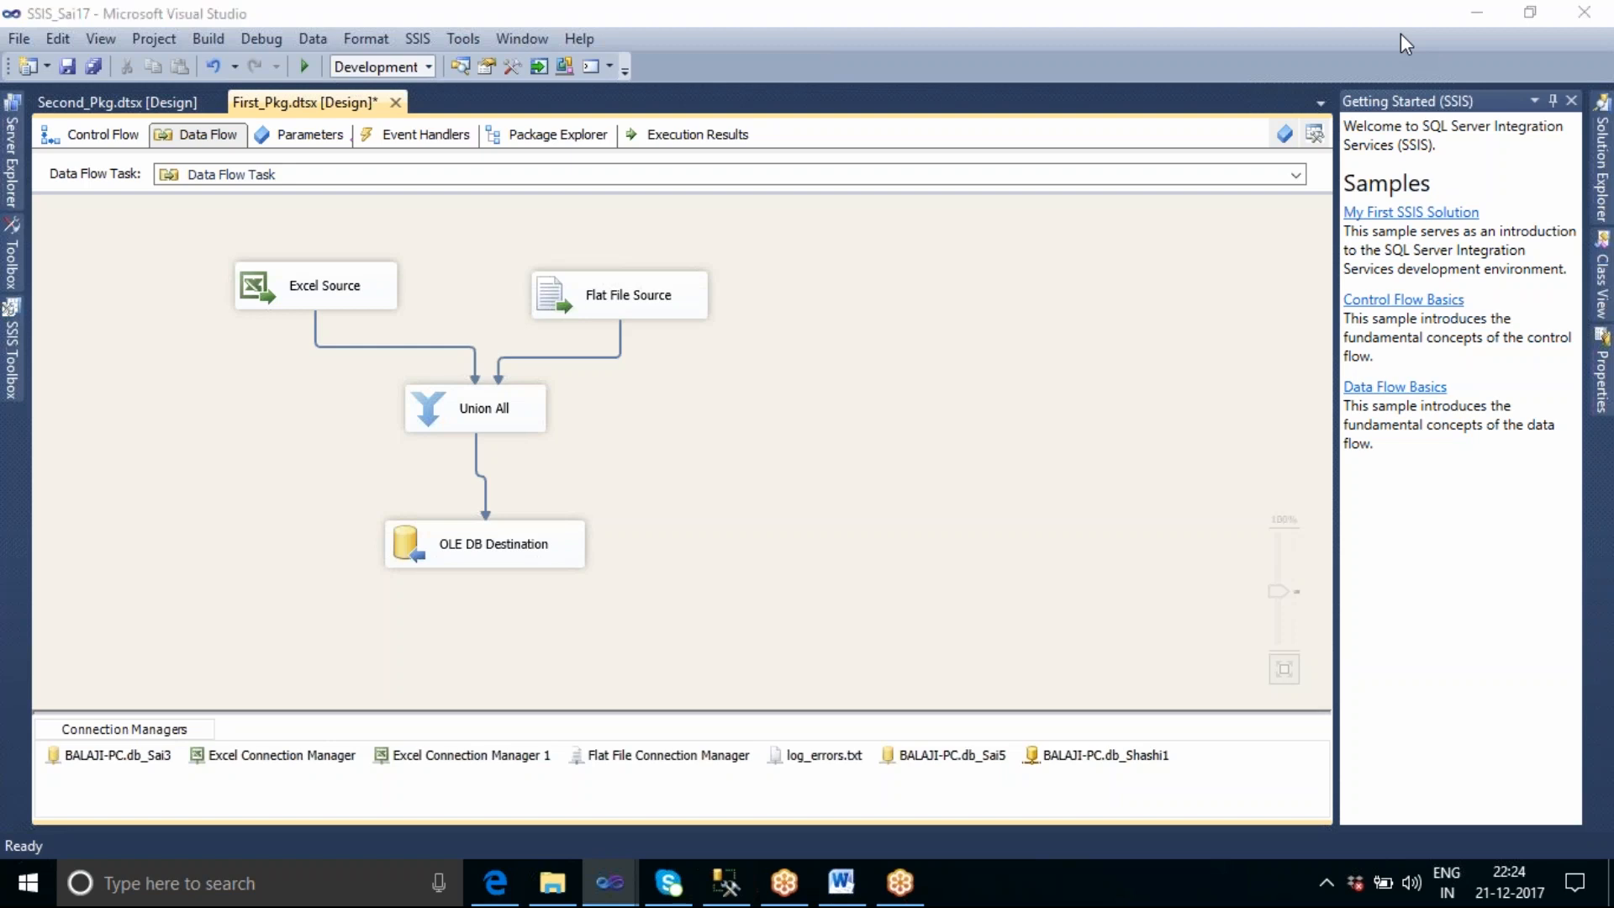
left_click(1400, 32)
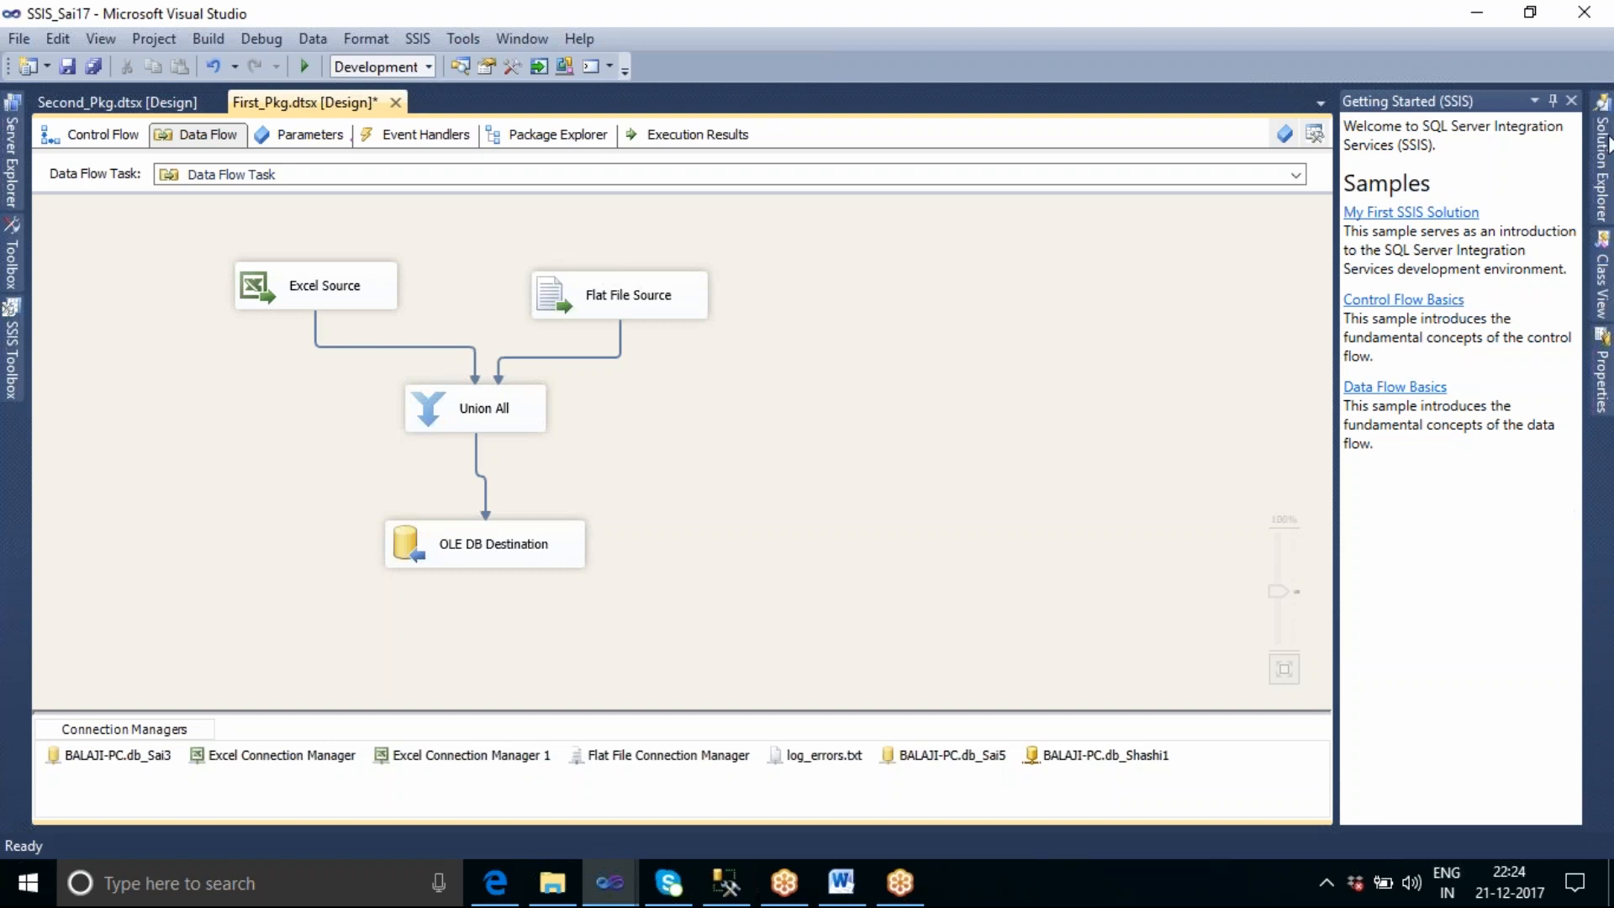